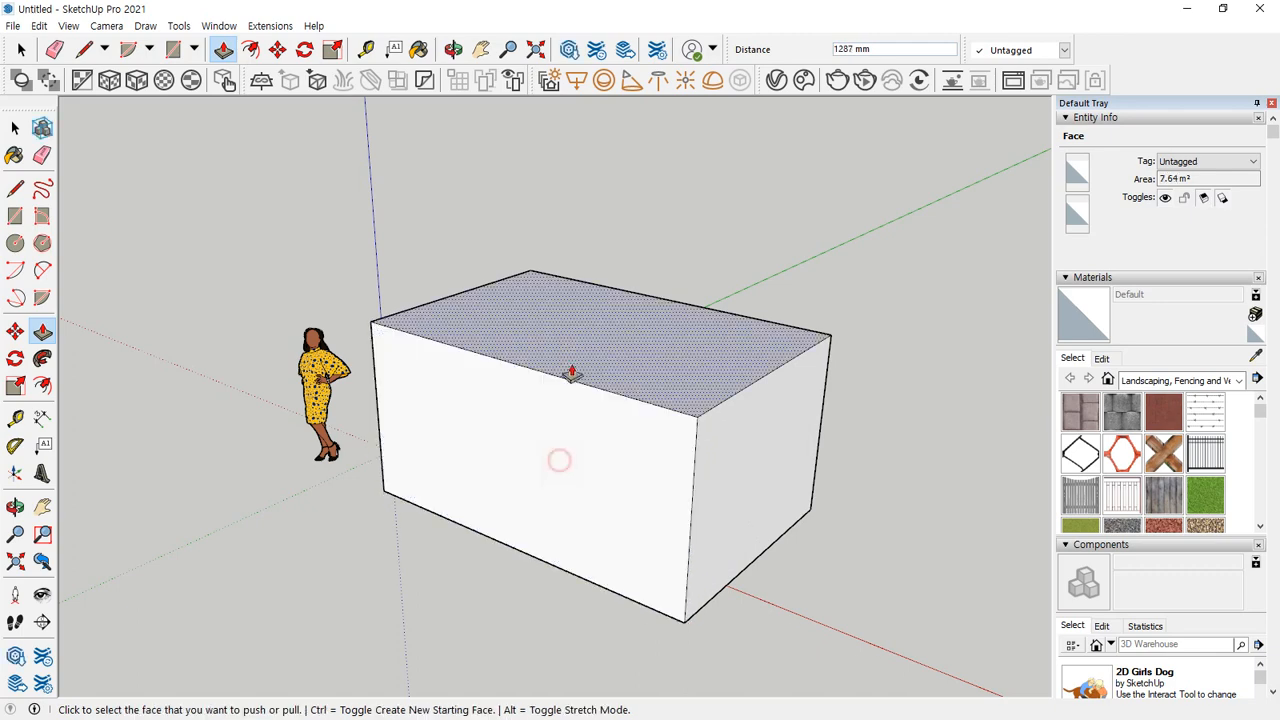
Reshape the box with Push/Pull by lowering its top, pushing the front face in about 953 mm, and raising the top about 2460 mm.
click(580, 334)
click(576, 430)
click(557, 518)
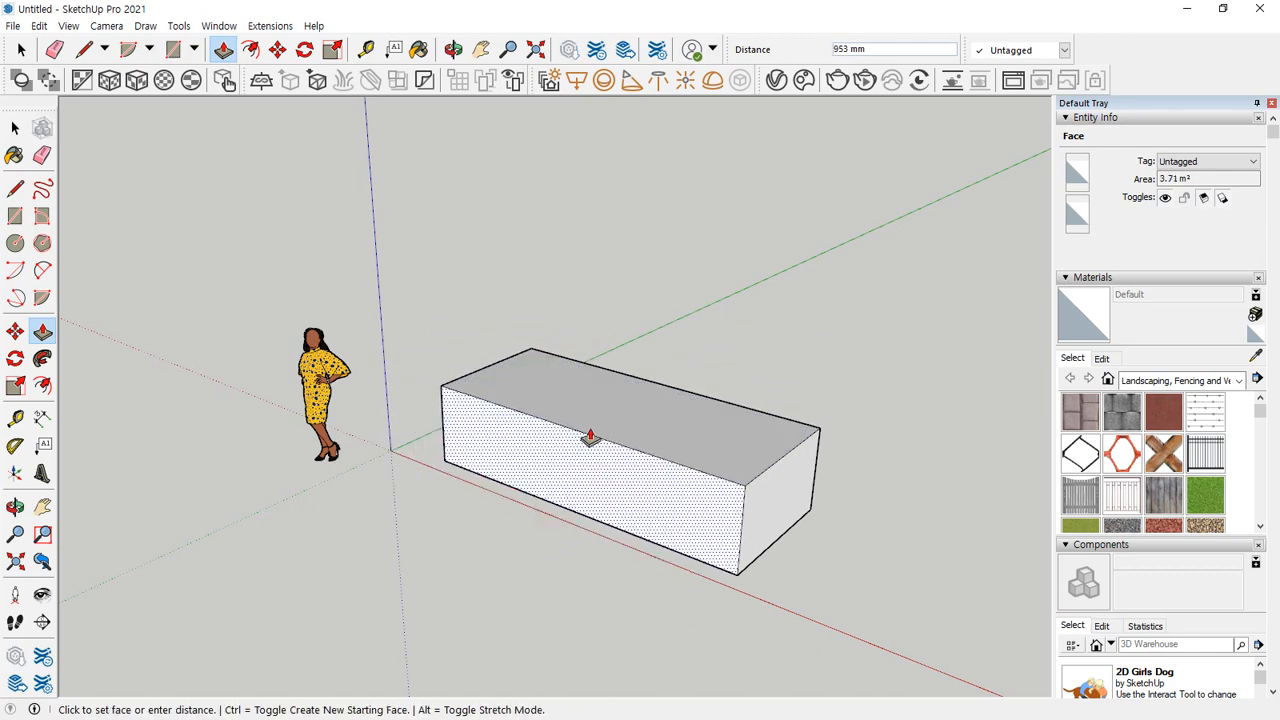
click(590, 436)
click(654, 423)
click(627, 184)
middle_drag(572, 383, 640, 400)
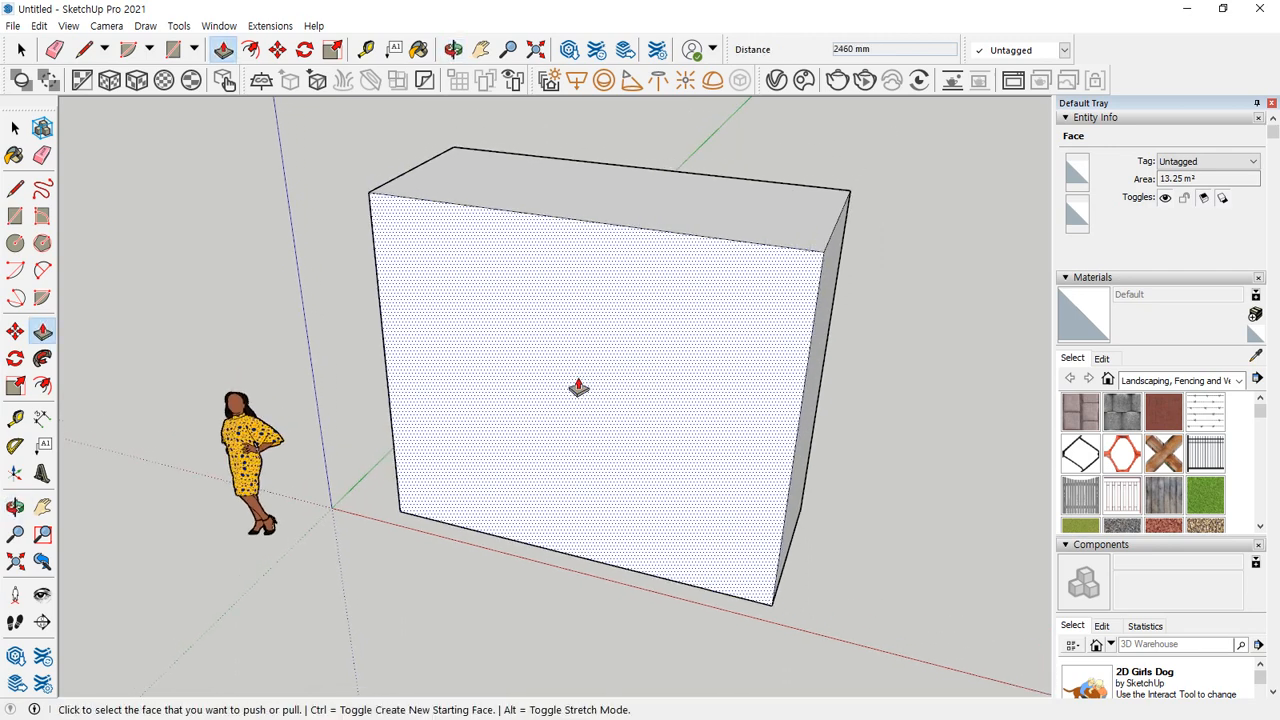
Draw a circle with a radius of about 1075 mm on the box's front face.
key(c)
click(544, 404)
click(558, 311)
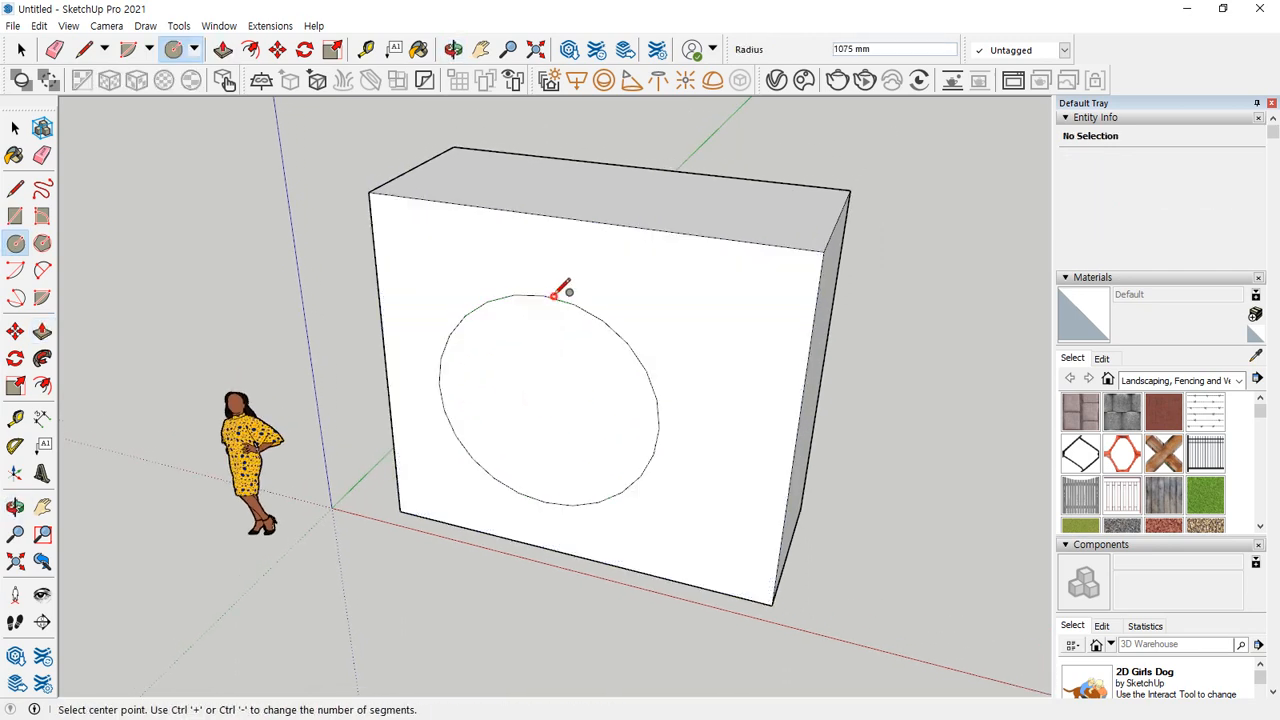
Try pushing the circular face into the box and pulling it out of the front with Push/Pull.
middle_drag(537, 354, 517, 354)
middle_drag(421, 530, 537, 403)
key(p)
click(537, 403)
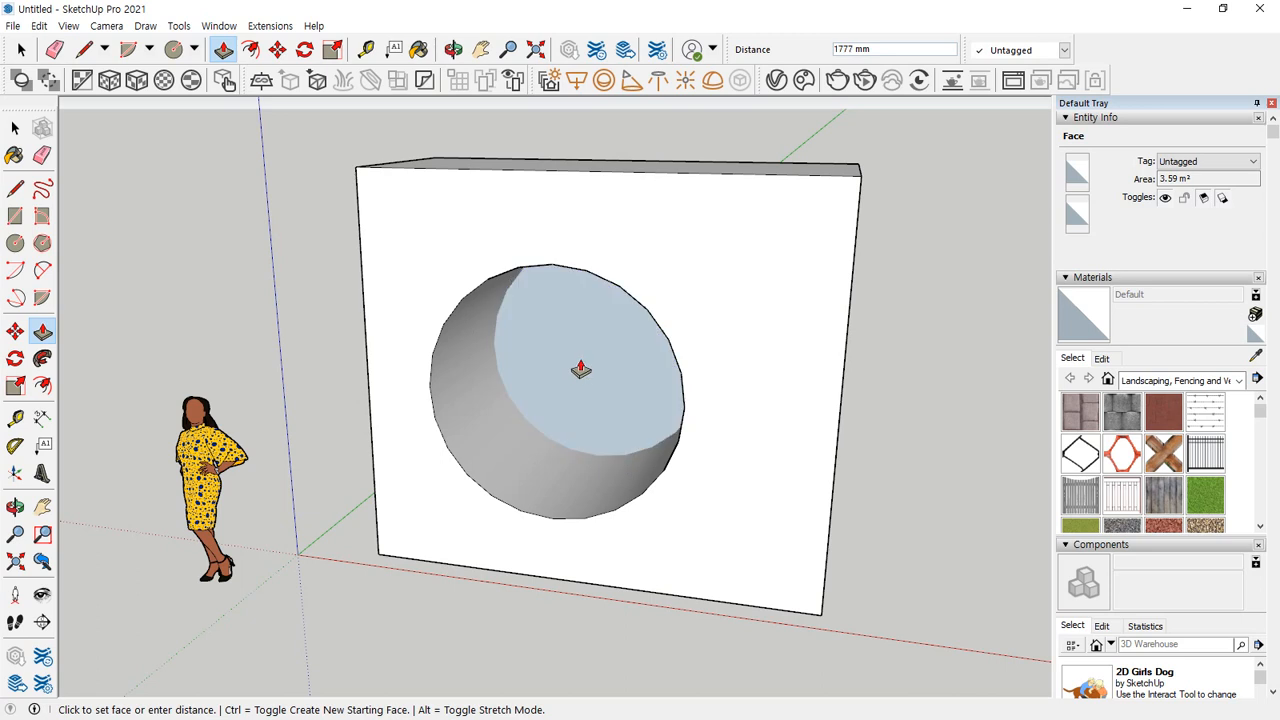
click(580, 369)
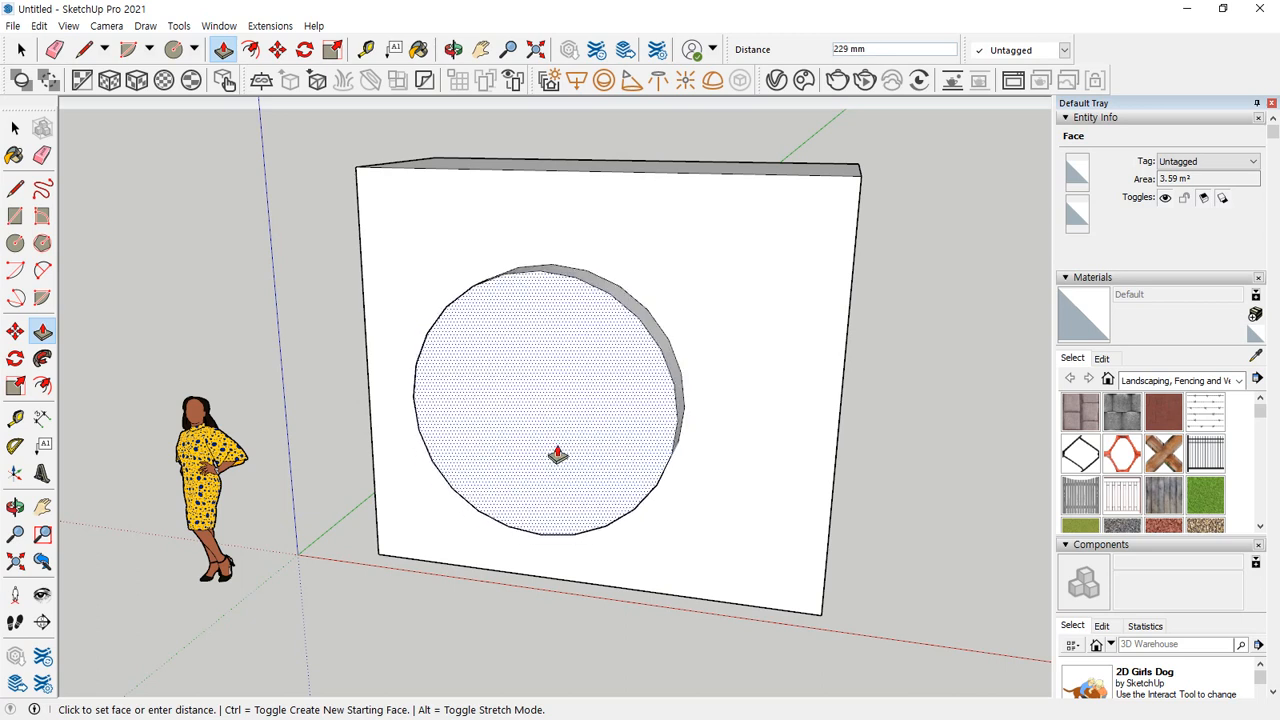
click(582, 369)
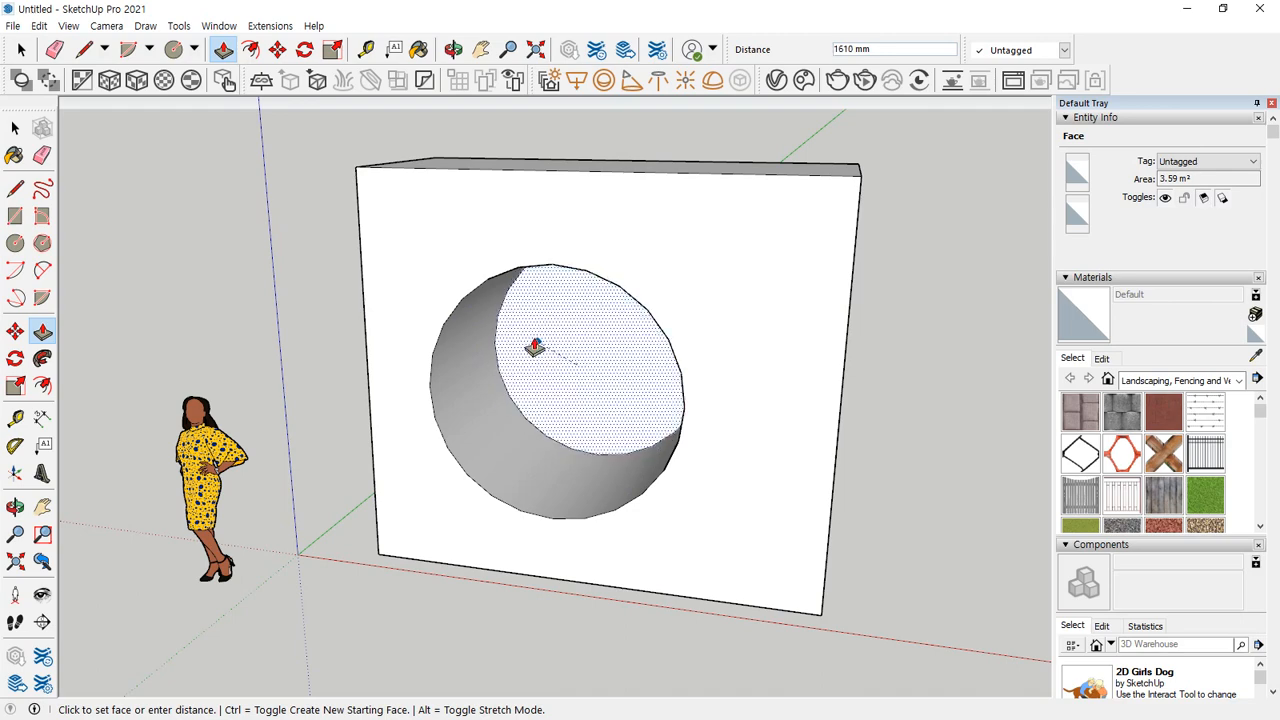
Push the circular face about 1610 mm to the box's back face to cut a hole, and undo the cut.
click(535, 347)
click(588, 372)
middle_drag(643, 369, 370, 362)
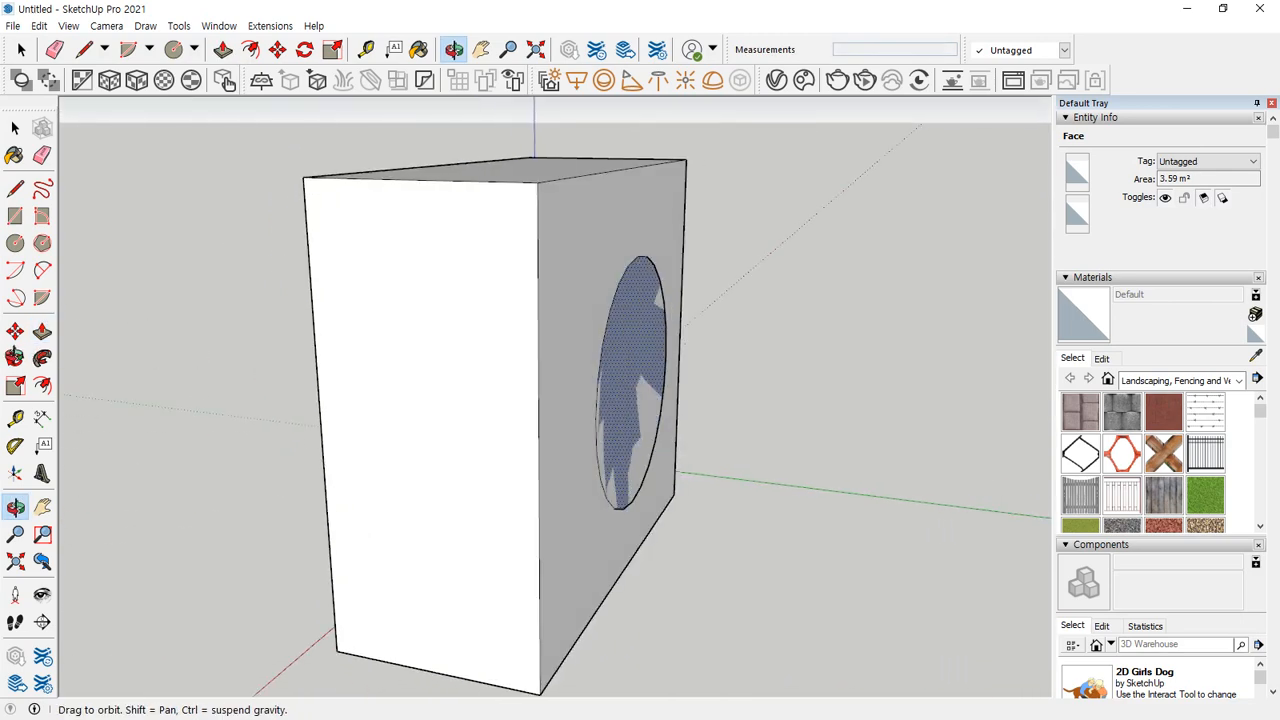
middle_drag(14, 355, 621, 358)
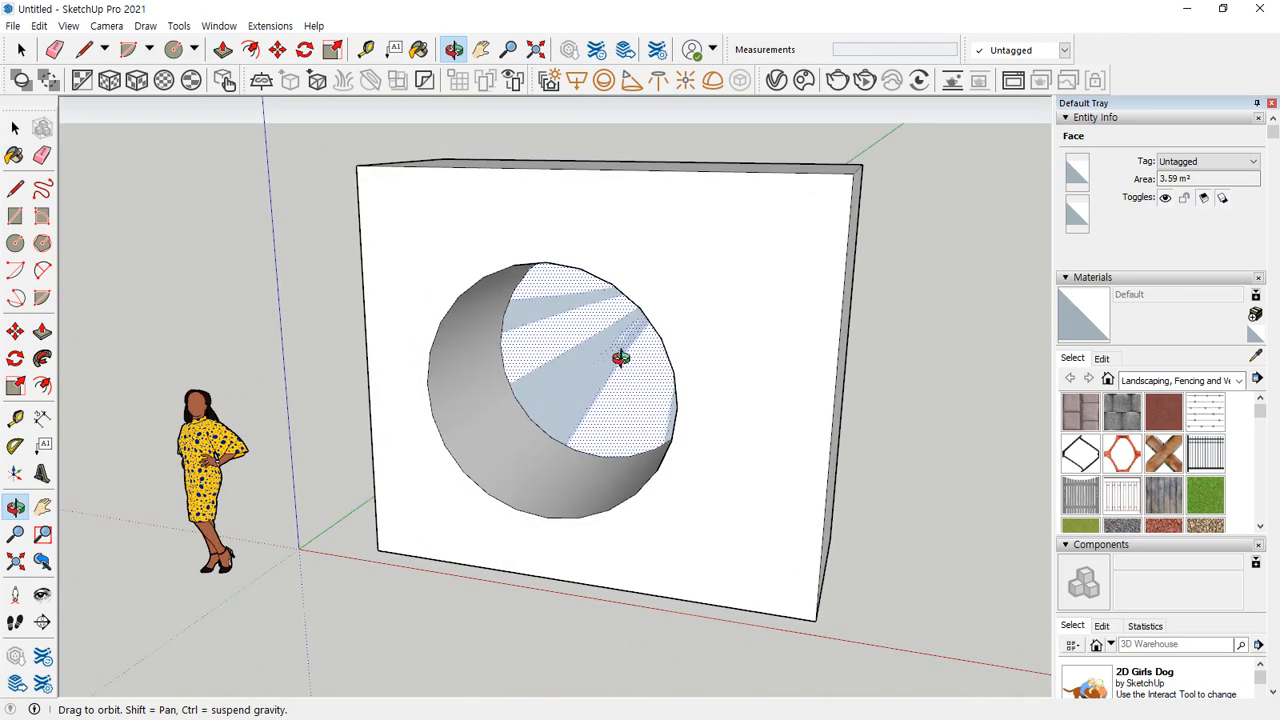
click(625, 369)
middle_drag(529, 460, 564, 337)
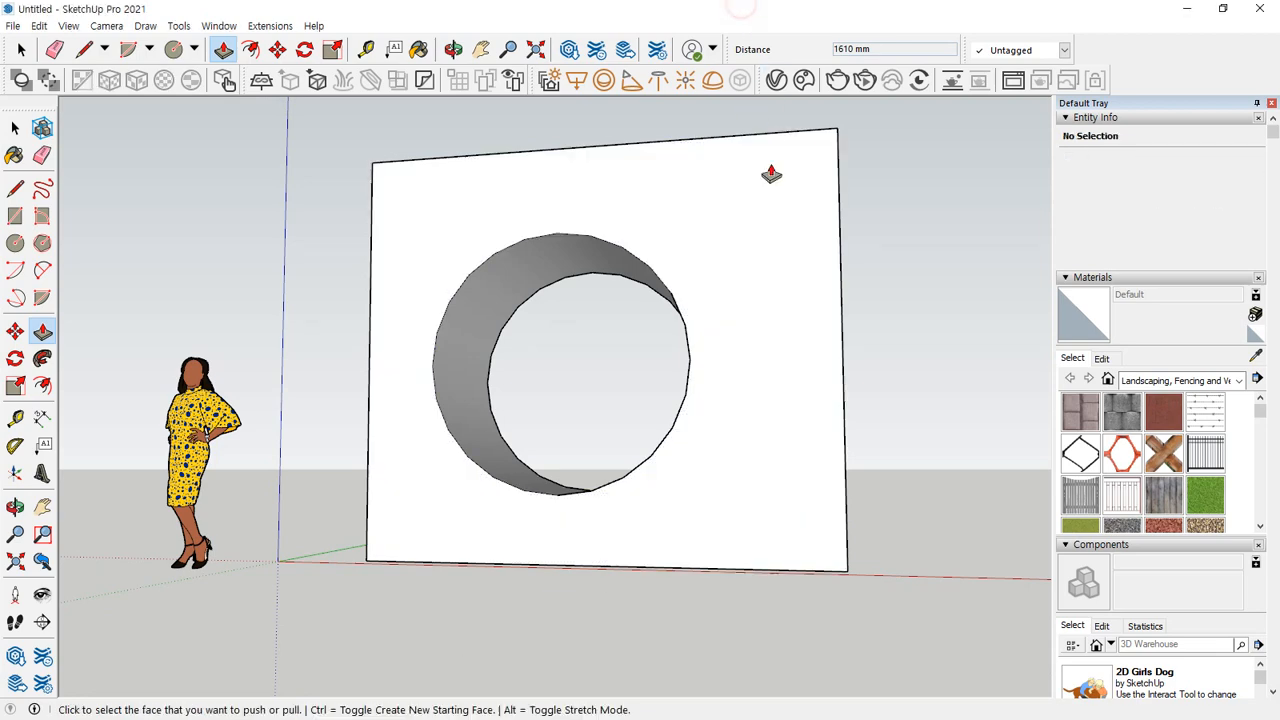
key(ctrl+z)
Cut a hole through the box by pushing the circular face 1610 mm onto the back face.
click(497, 370)
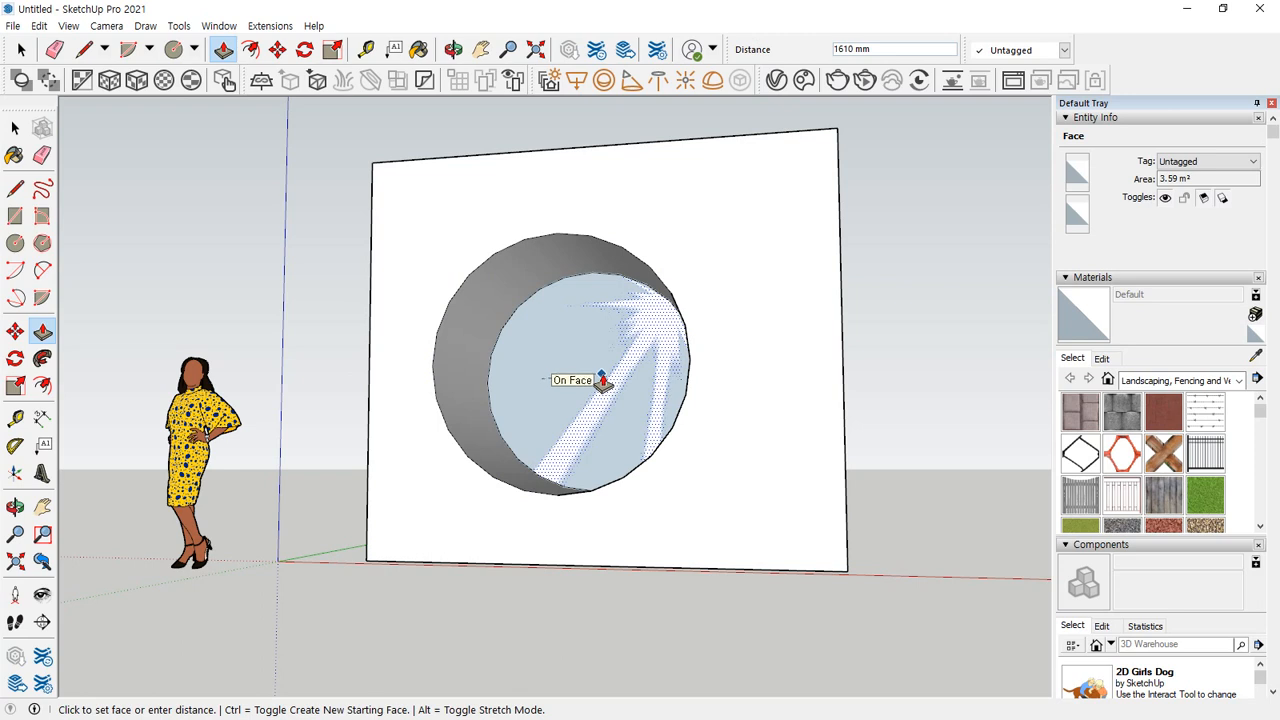
click(602, 380)
middle_drag(554, 366, 574, 420)
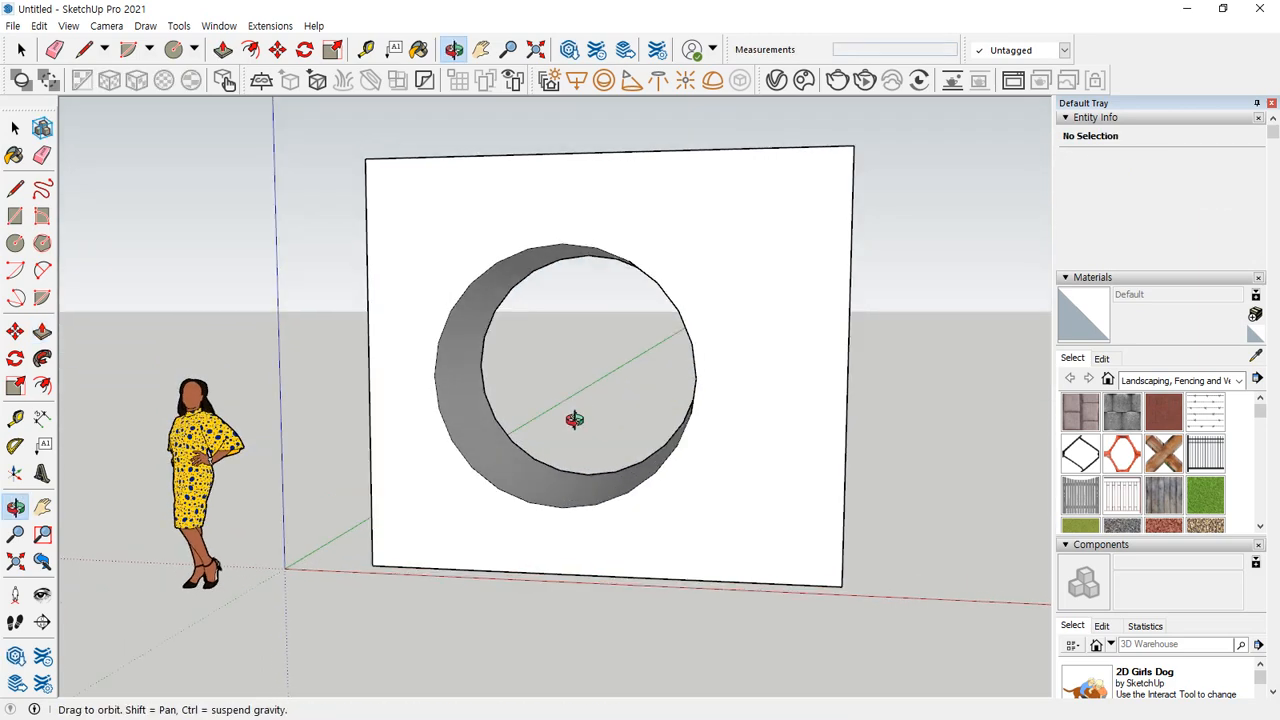
key(p)
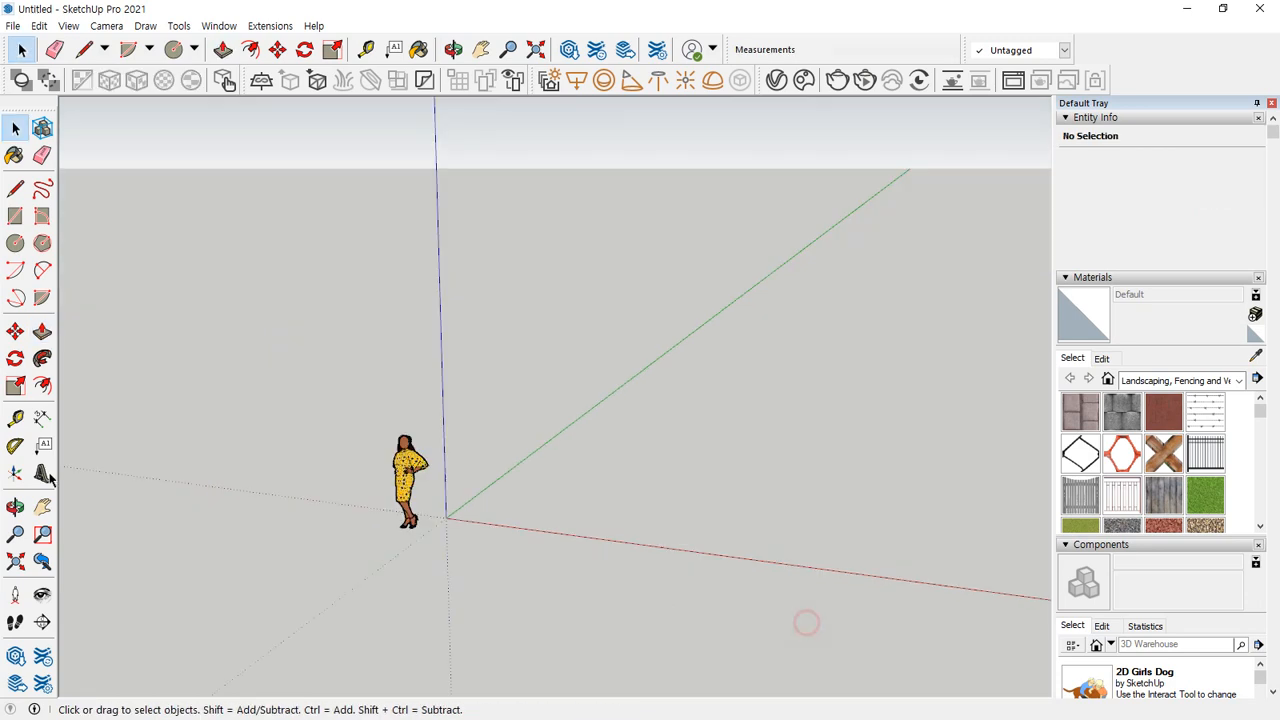
Draw two connected lines forming an angled path on the ground, with the second line parallel to the red axis.
middle_drag(500, 470, 683, 470)
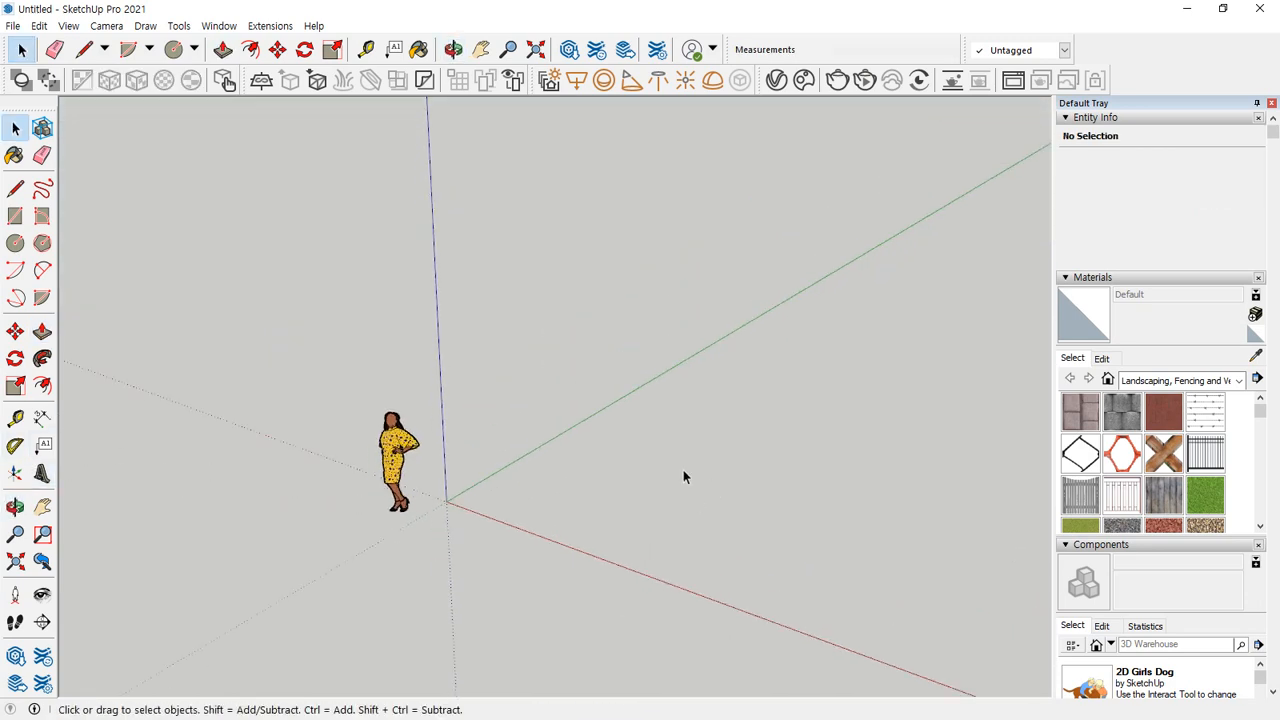
key(l)
click(563, 510)
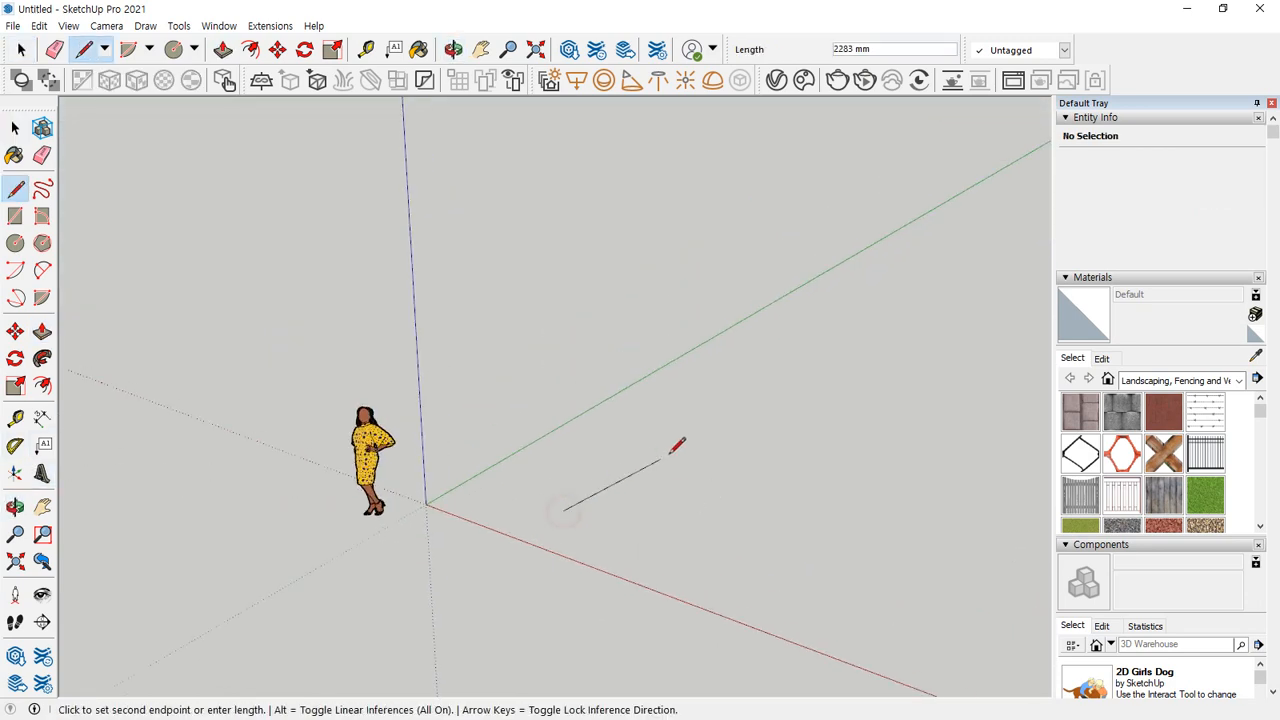
click(724, 398)
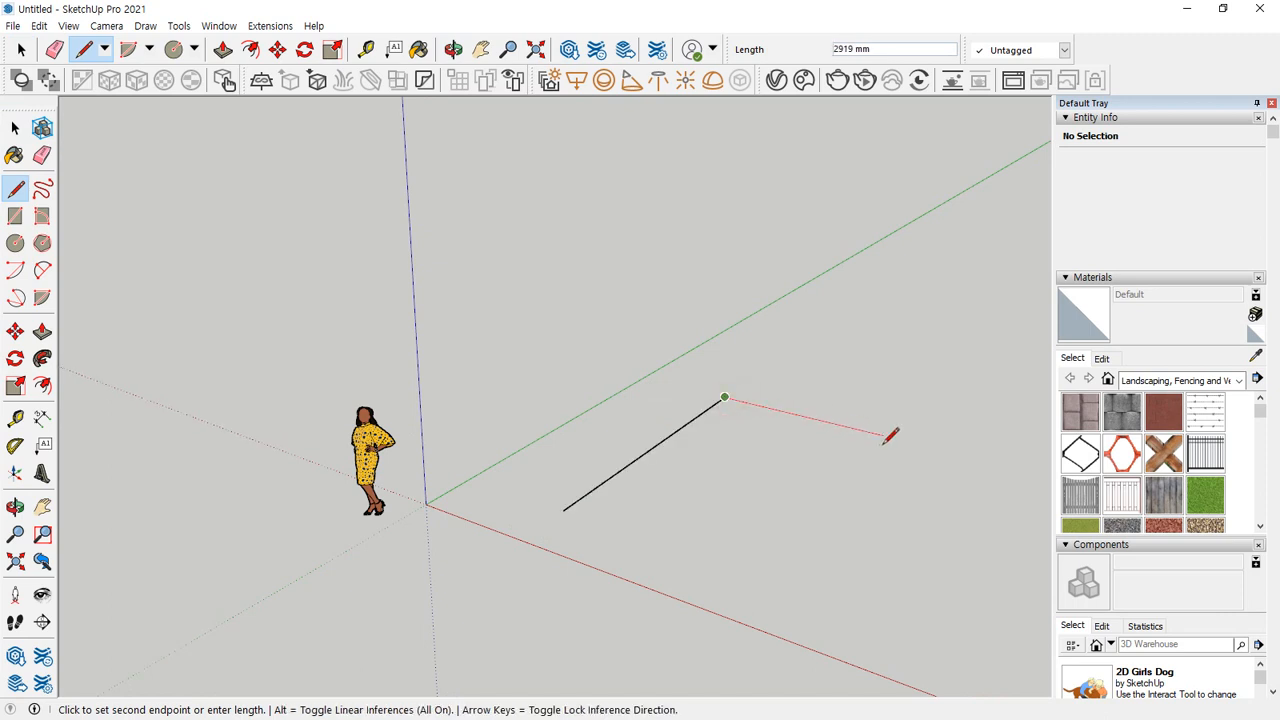
click(920, 443)
middle_drag(920, 443, 616, 589)
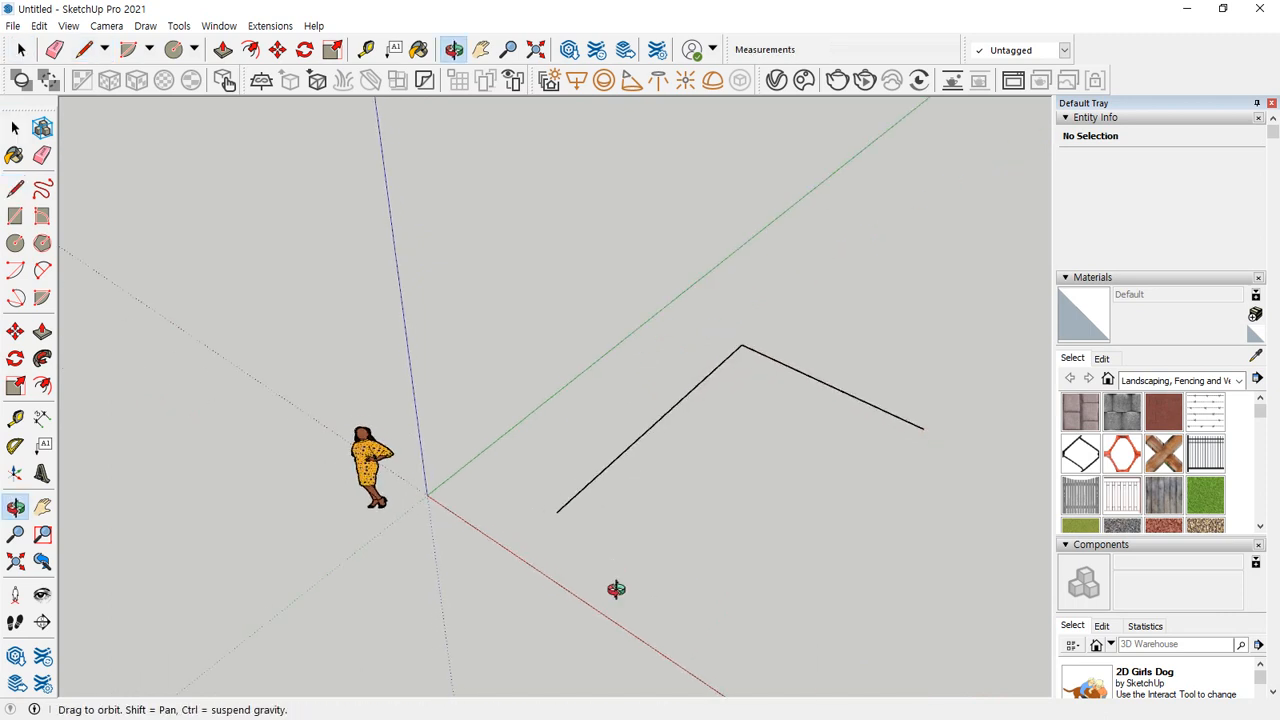
key(space)
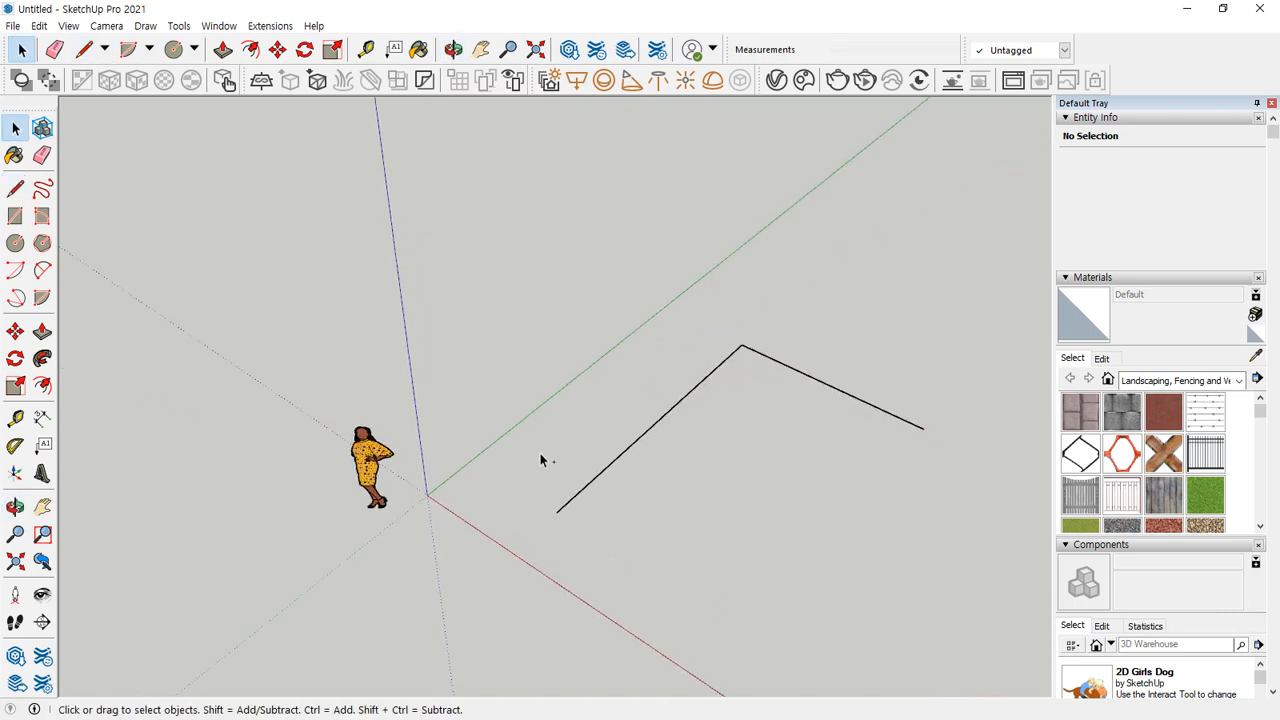
Try to lock the orientation of a new circle near the path's open end.
click(17, 247)
middle_drag(580, 547, 580, 547)
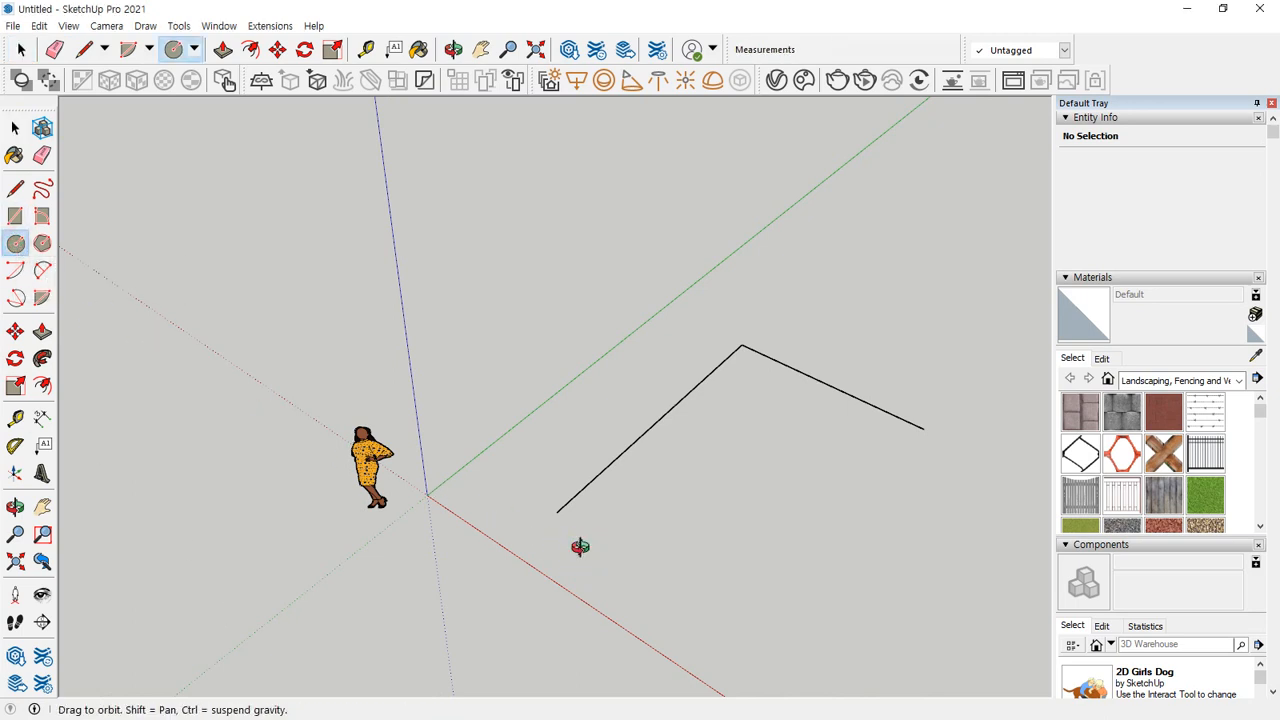
scroll(575, 520, up, 4)
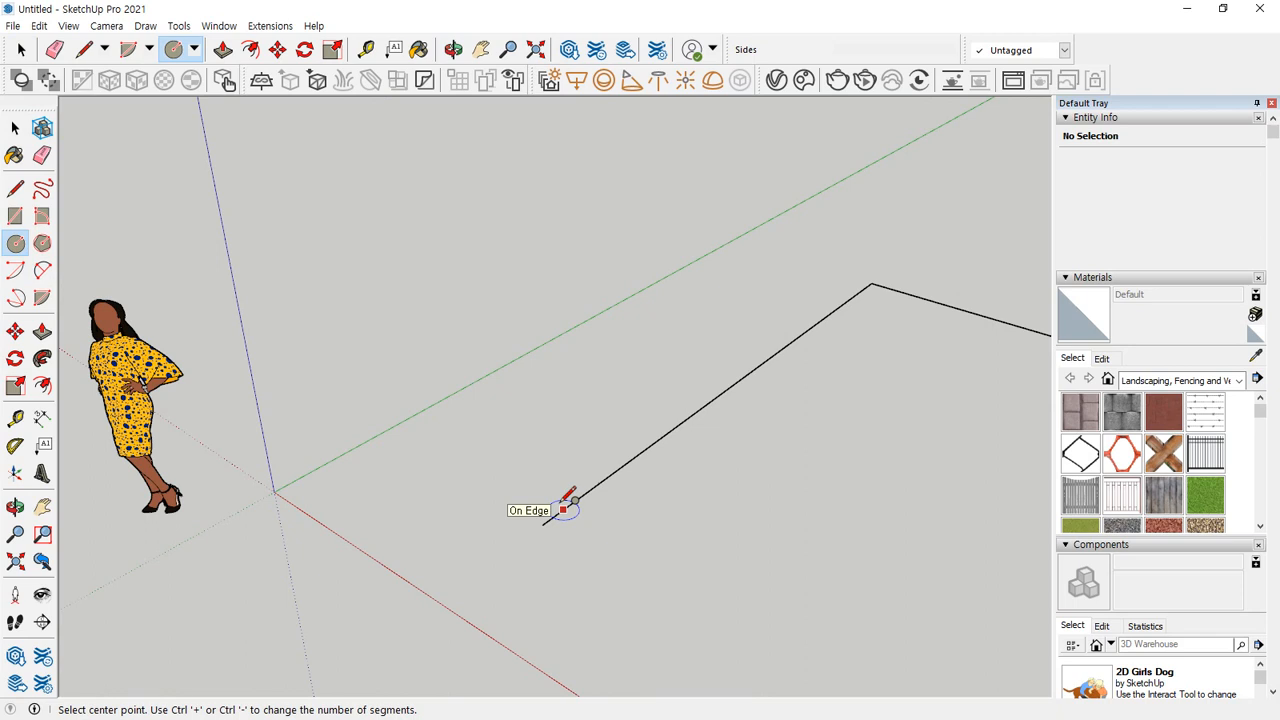
key(Right)
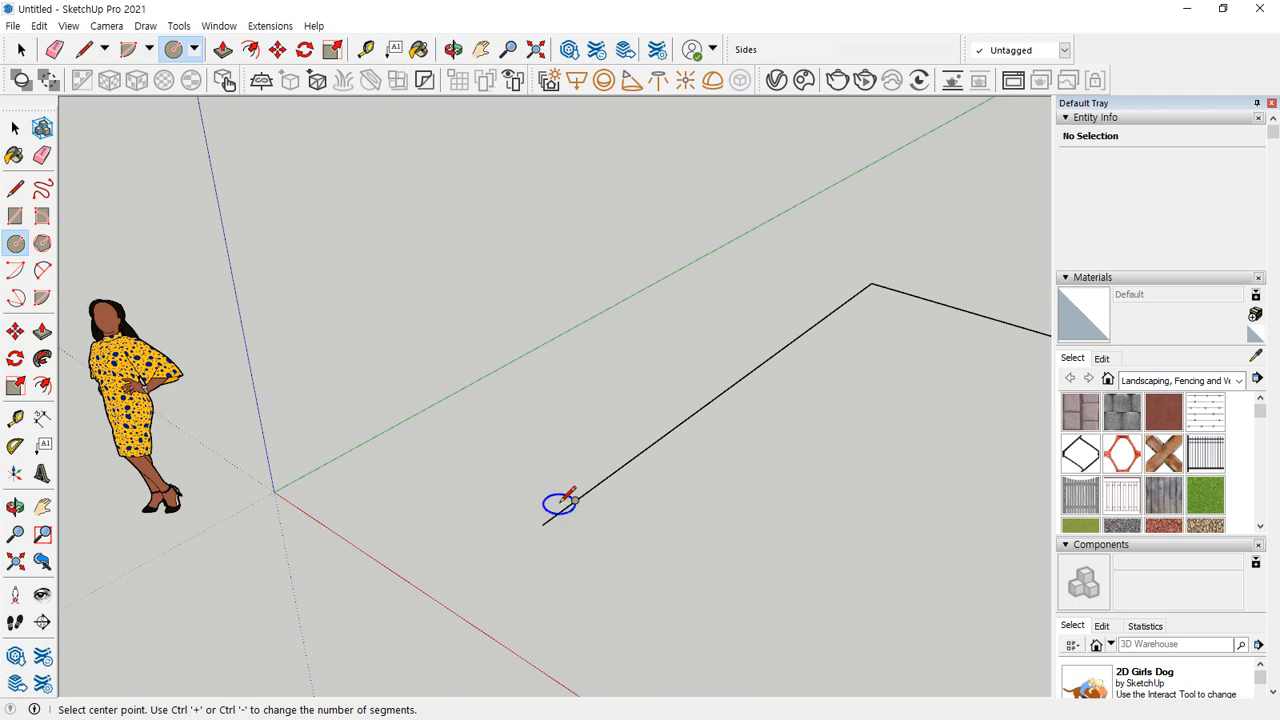
scroll(560, 503, up, 3)
scroll(542, 468, down, 2)
key(Right)
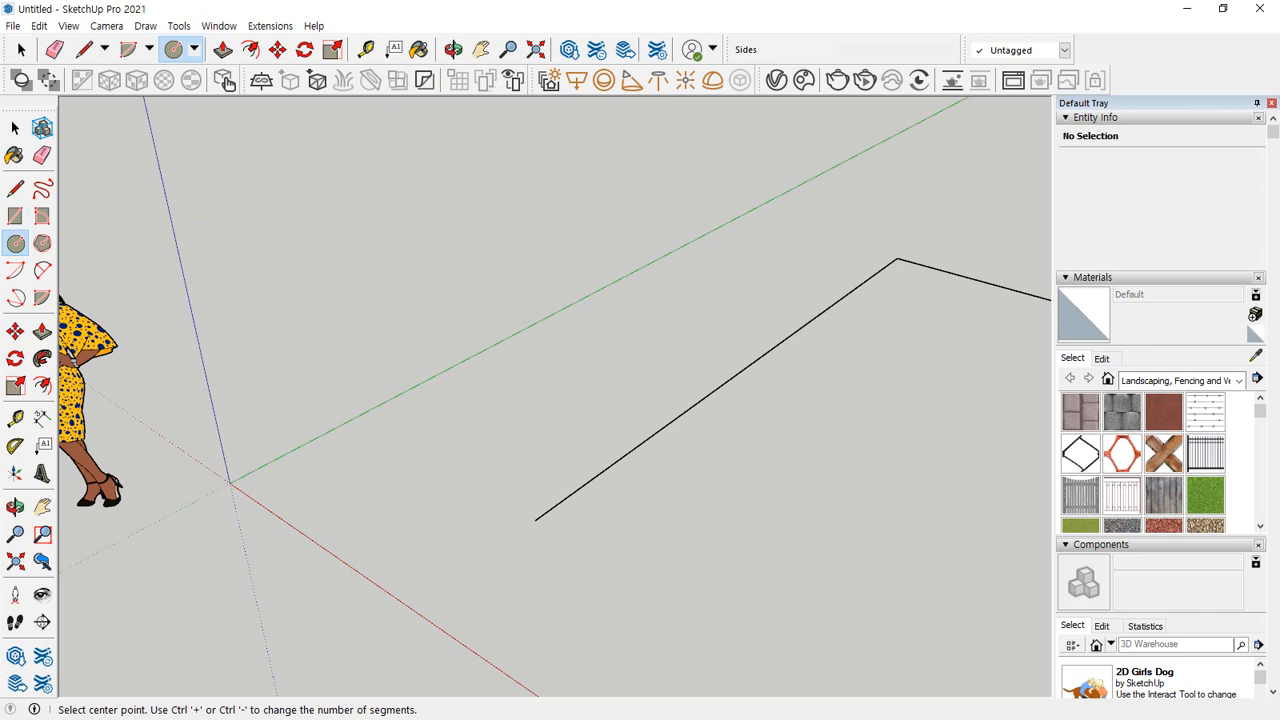
Try locking the direction of a new line to the red, green and blue axes in turn.
click(15, 189)
click(337, 326)
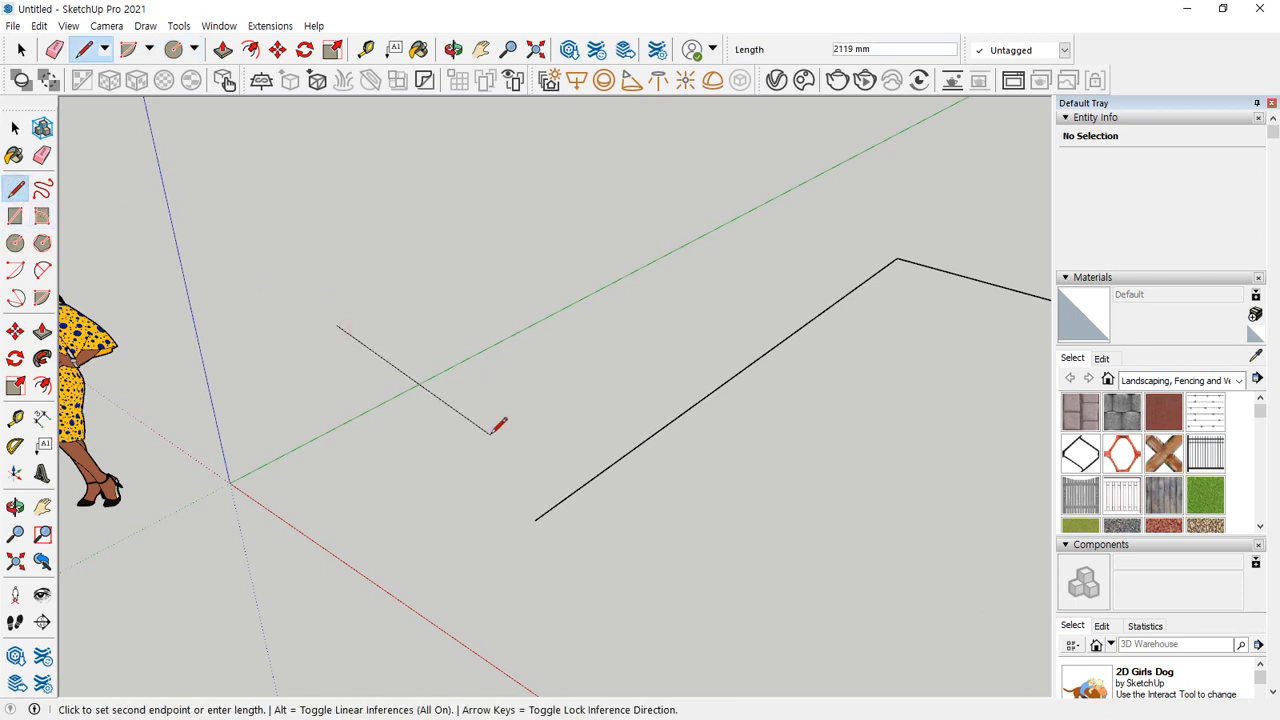
key(Right)
key(Left)
key(Up)
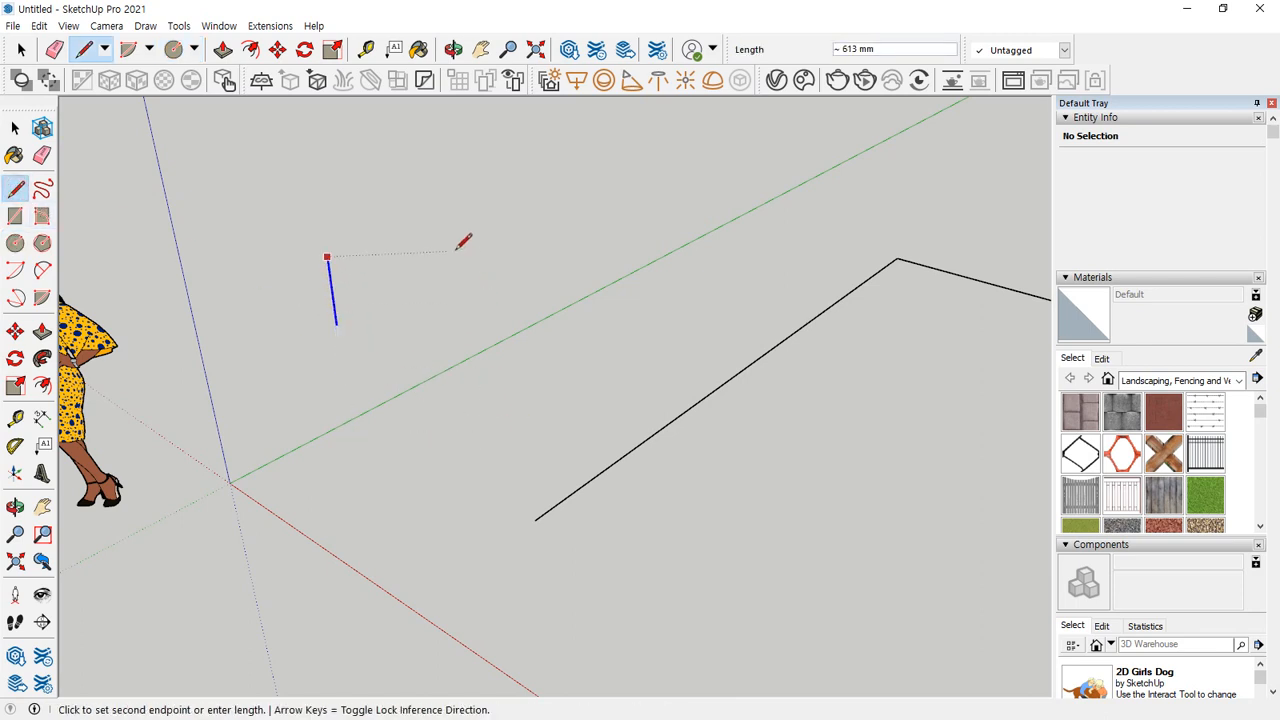
key(Right)
key(Left)
key(Right)
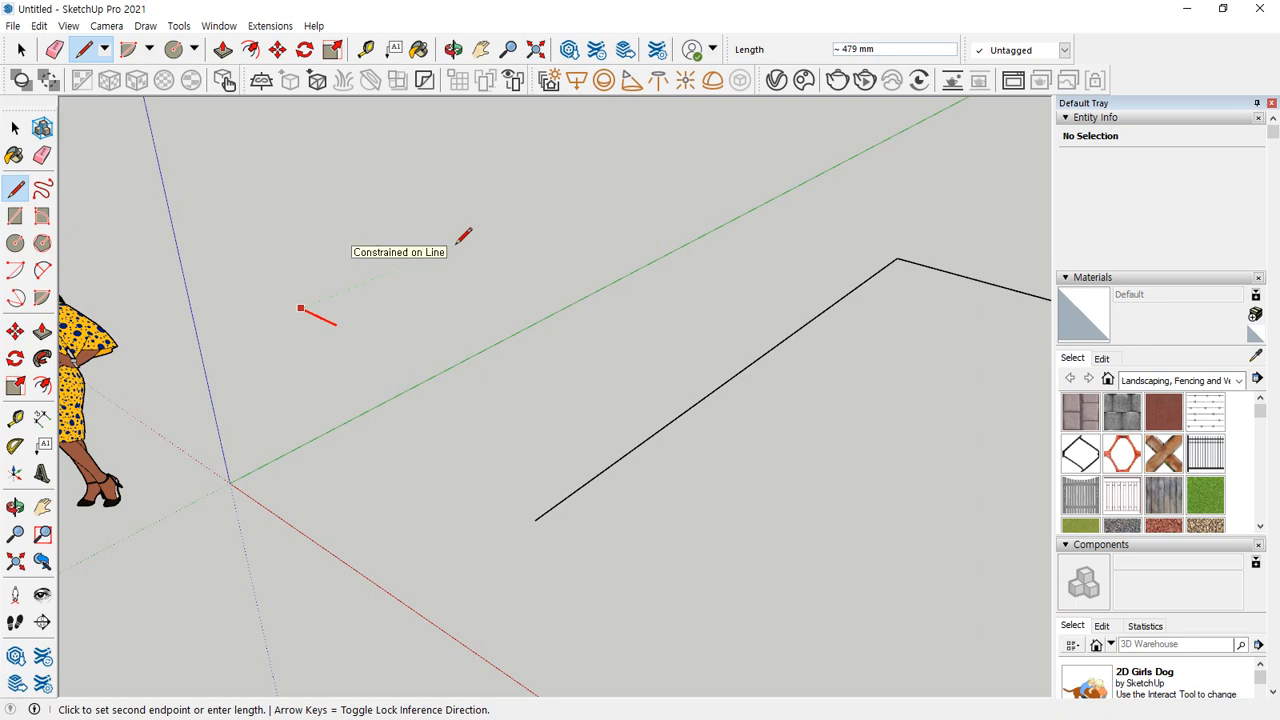
key(Escape)
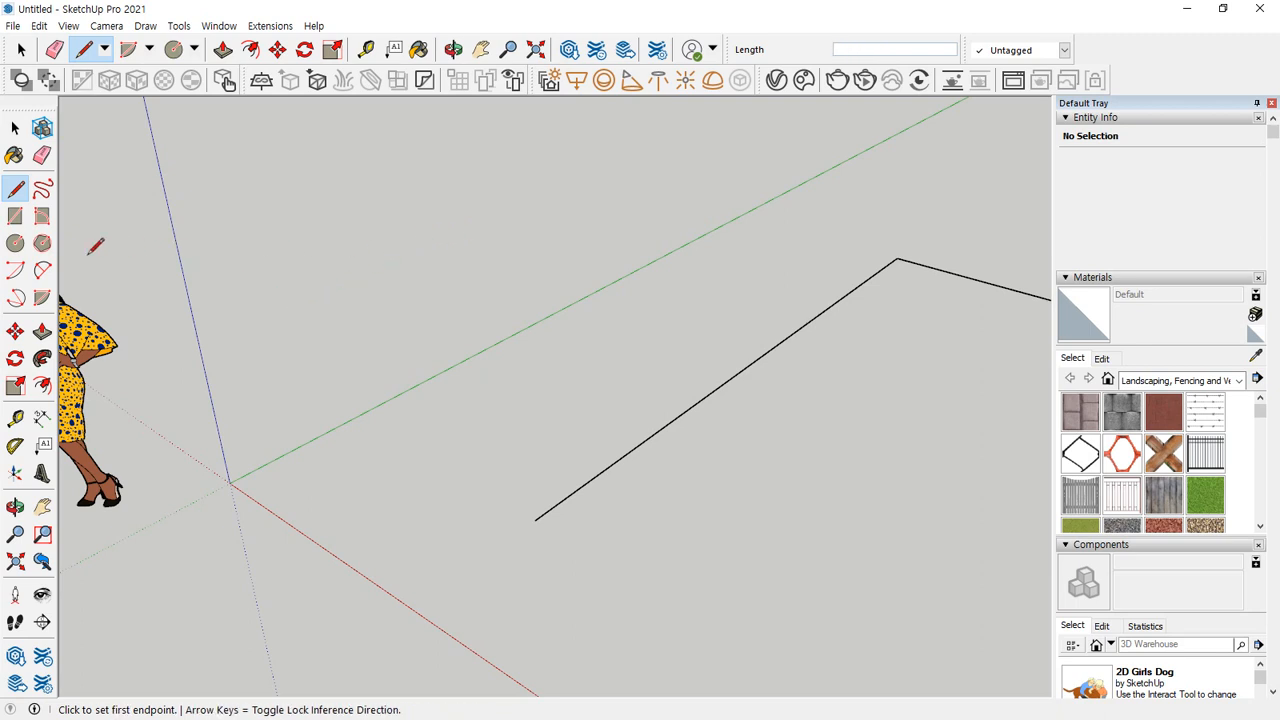
click(15, 243)
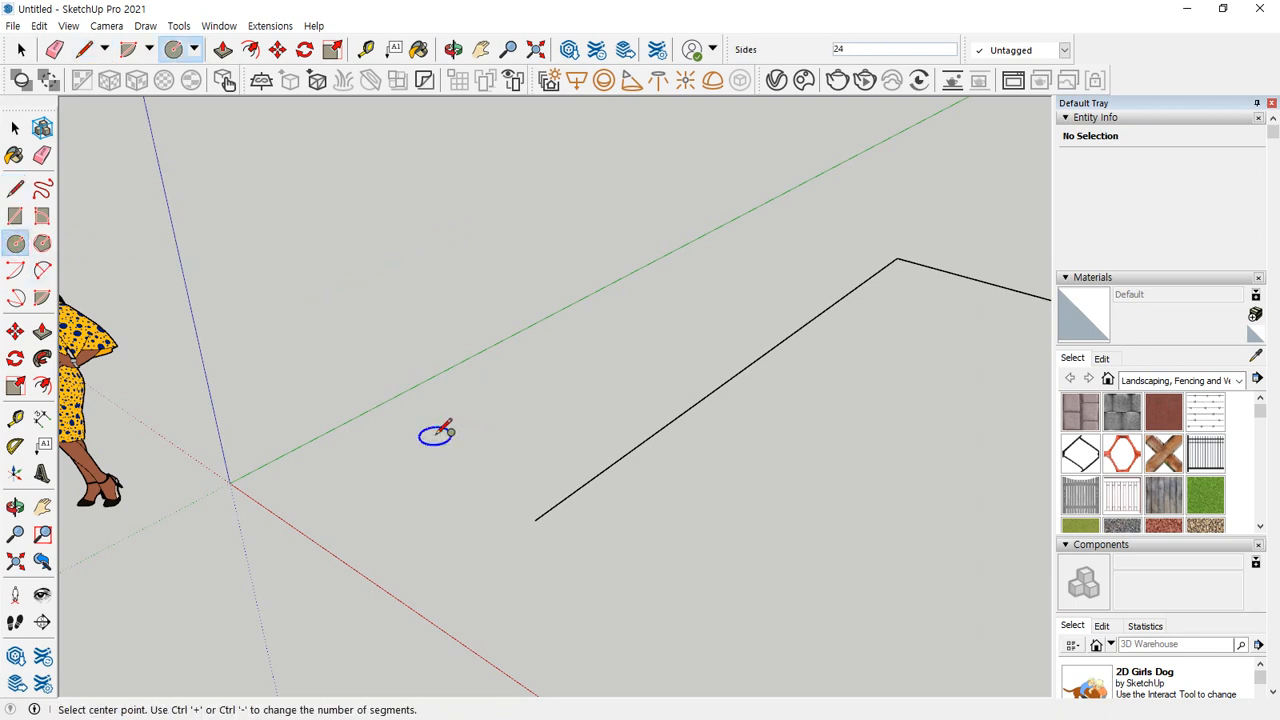
click(432, 437)
key(Up)
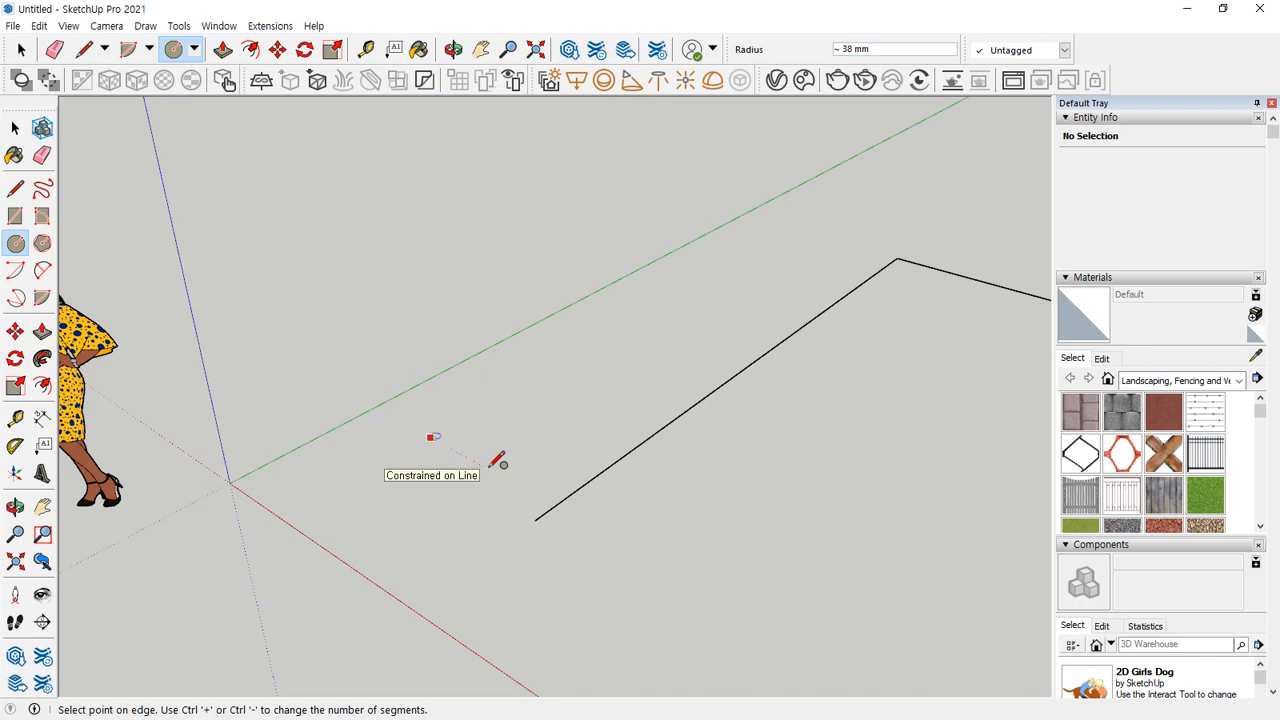
key(Escape)
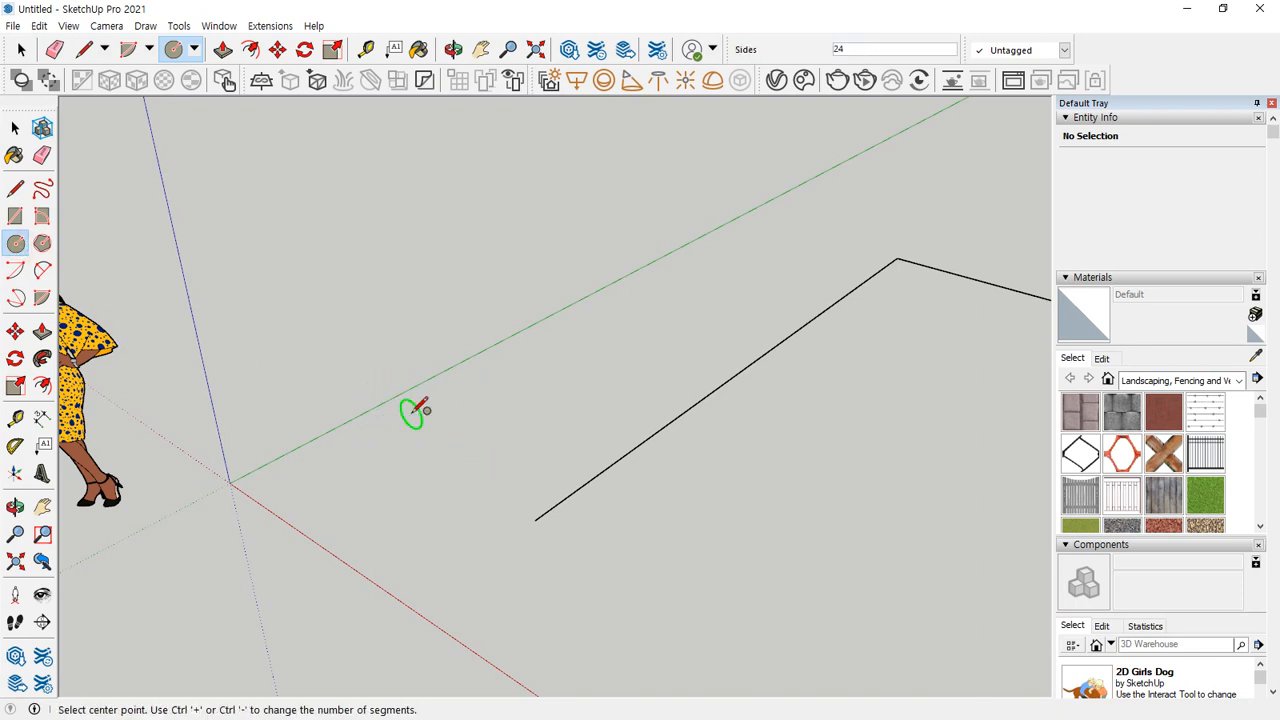
click(15, 216)
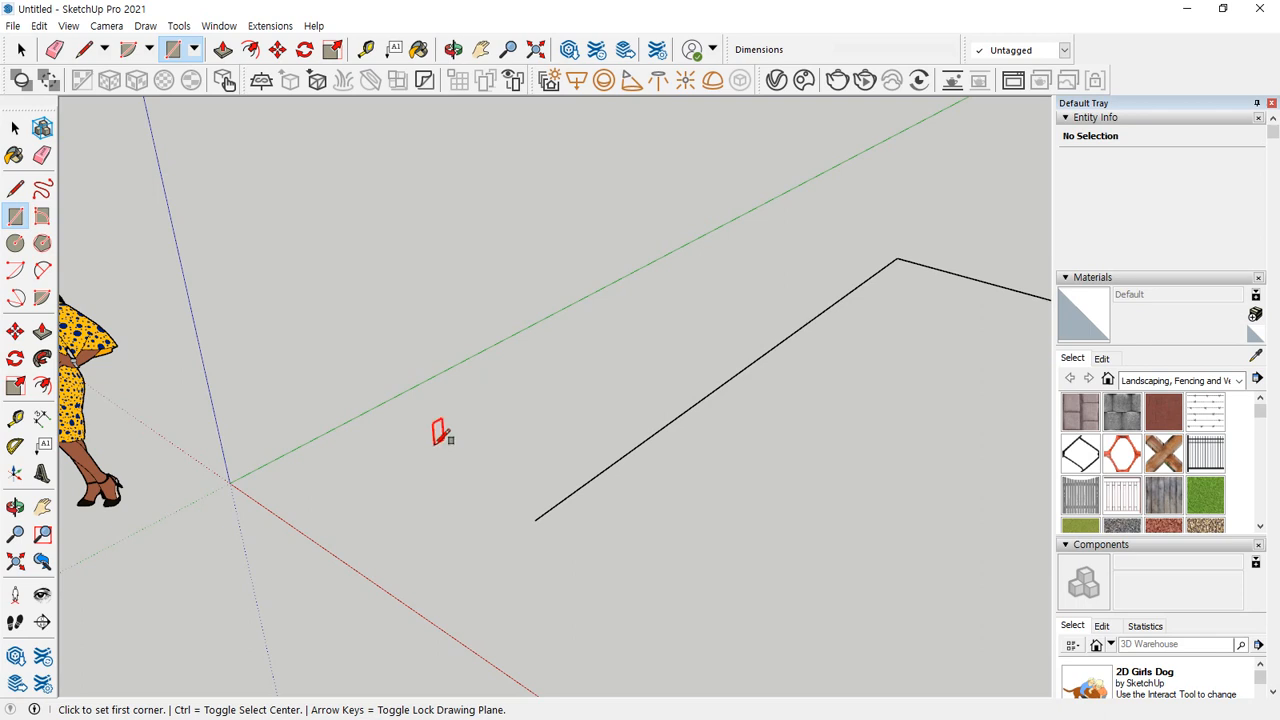
Draw a circle perpendicular to the green axis, centred on the path's open end, with a radius of about 392 mm.
click(15, 243)
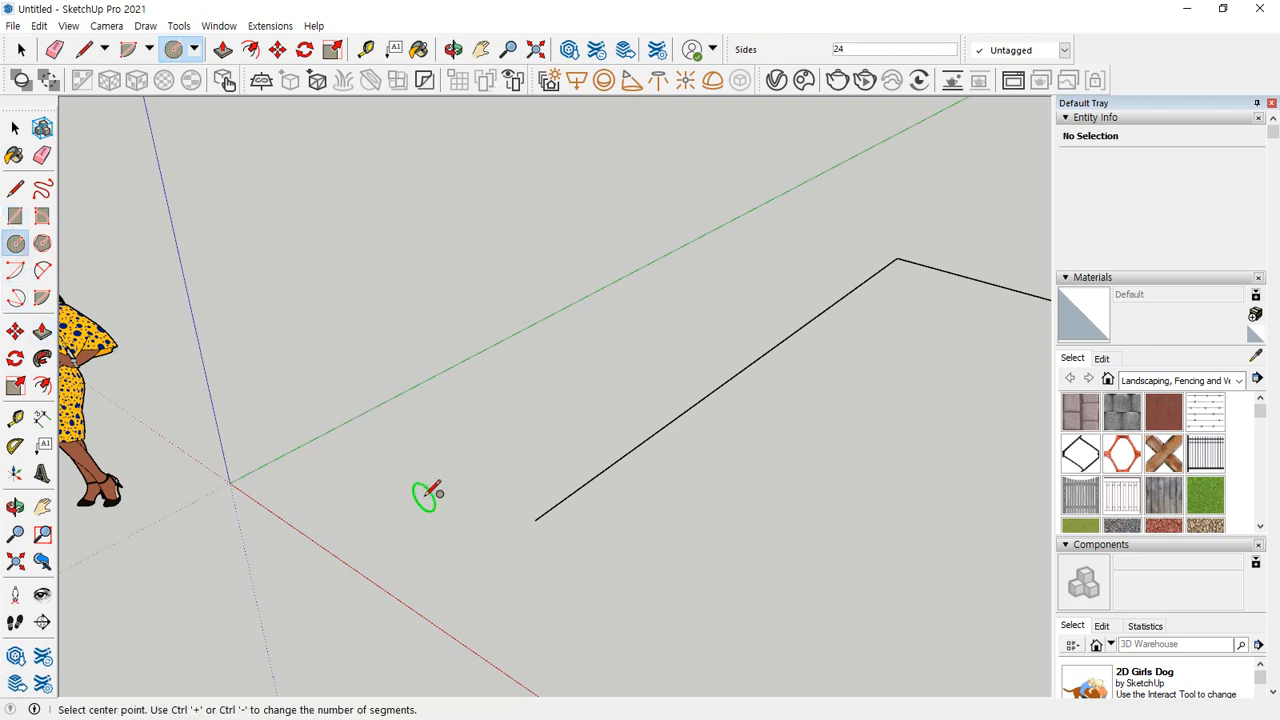
click(535, 519)
click(542, 462)
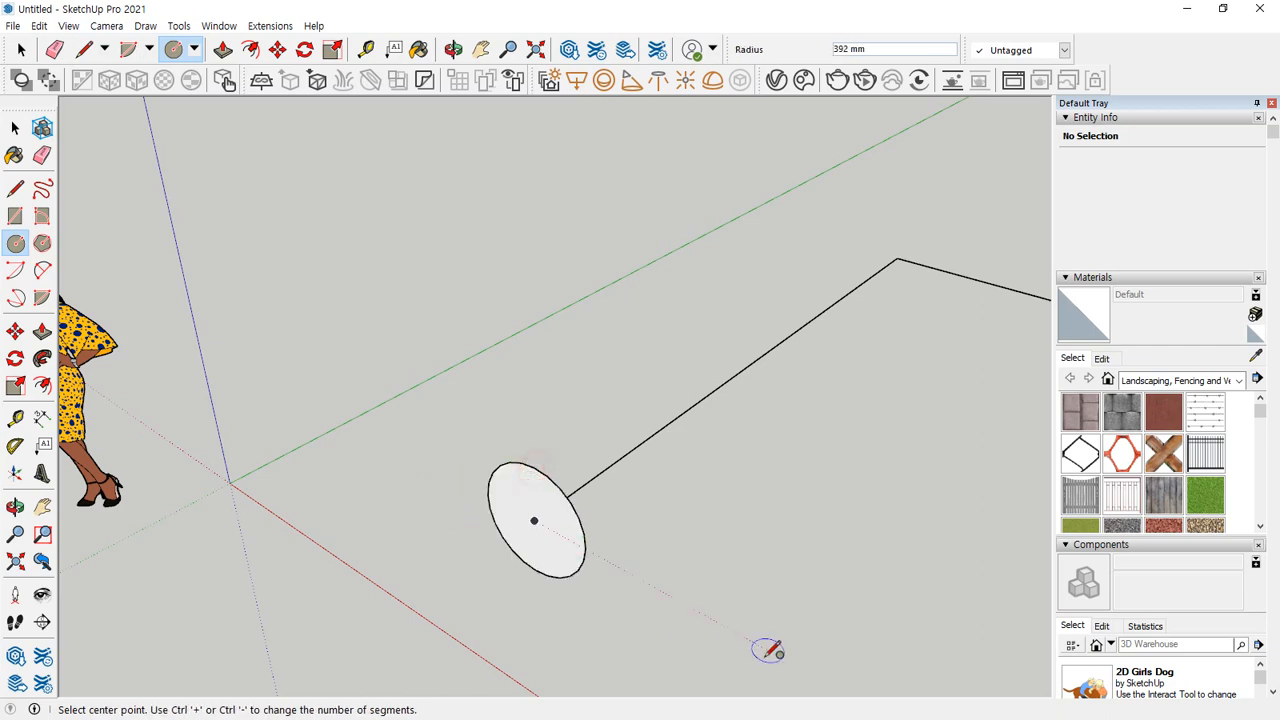
Sweep the circular face along both path lines to the far end with Follow Me, and undo the sweep.
middle_drag(766, 651, 894, 623)
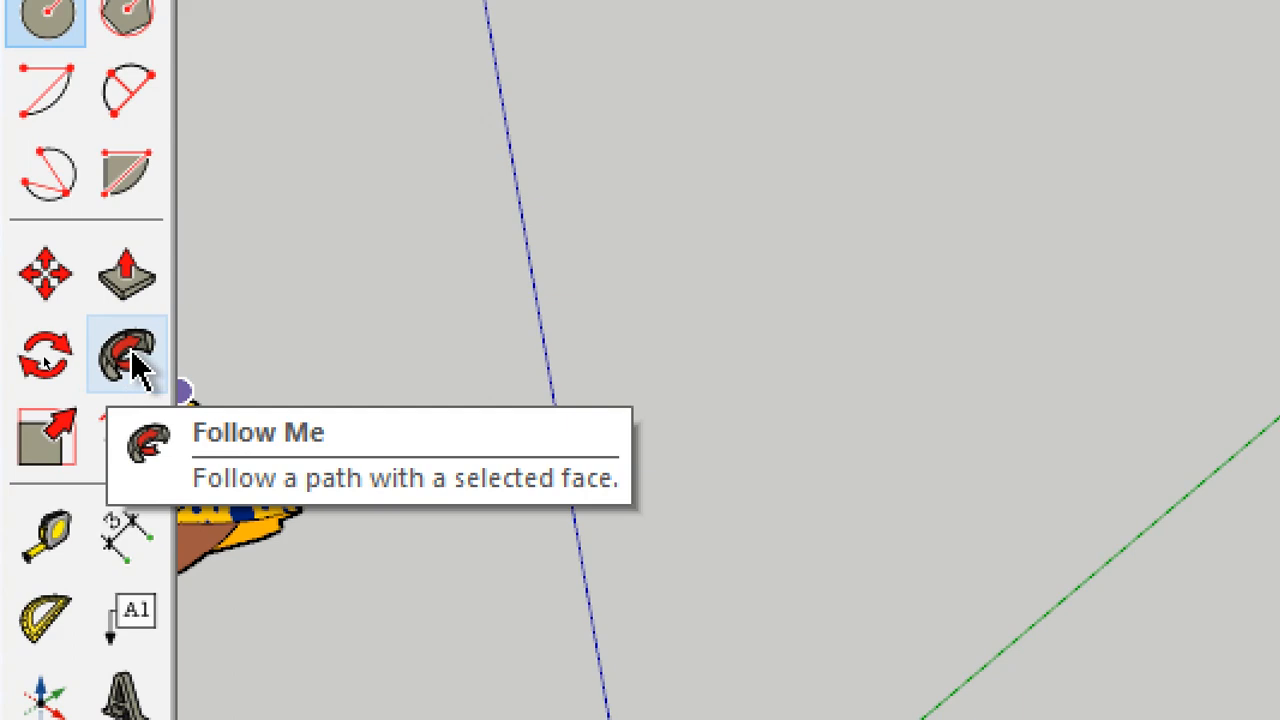
click(134, 363)
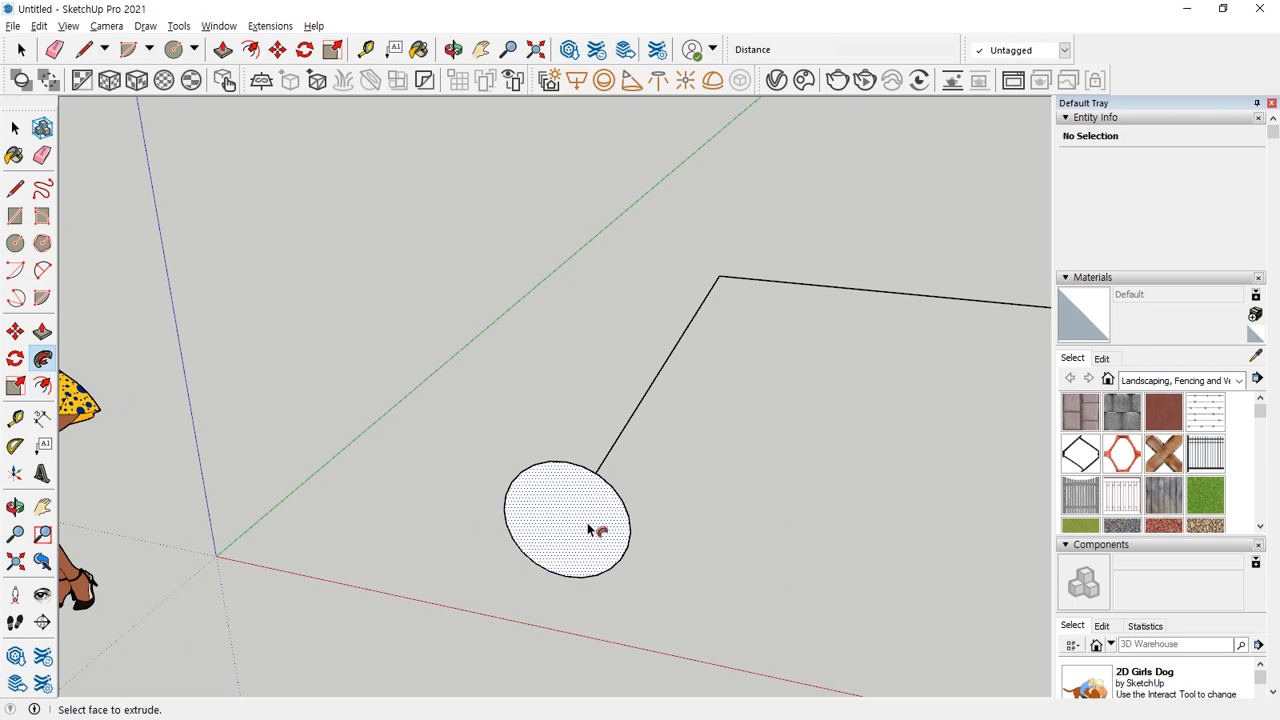
click(591, 529)
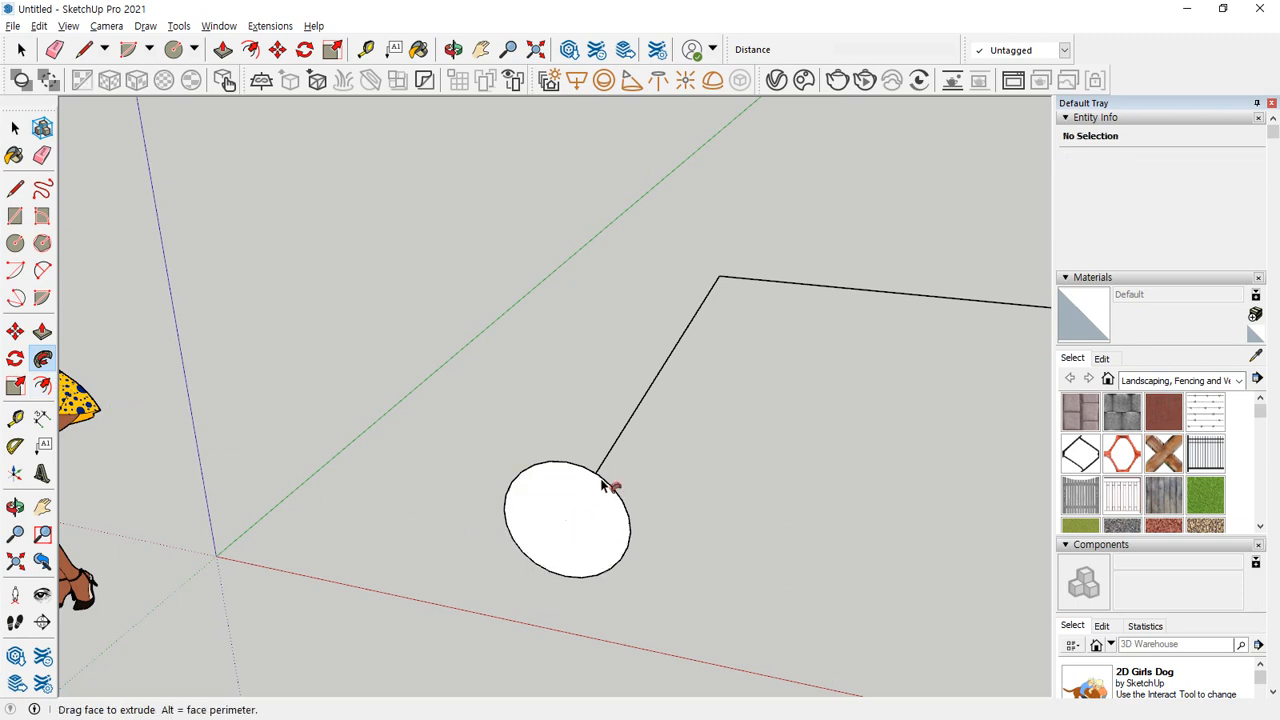
drag(601, 484, 870, 295)
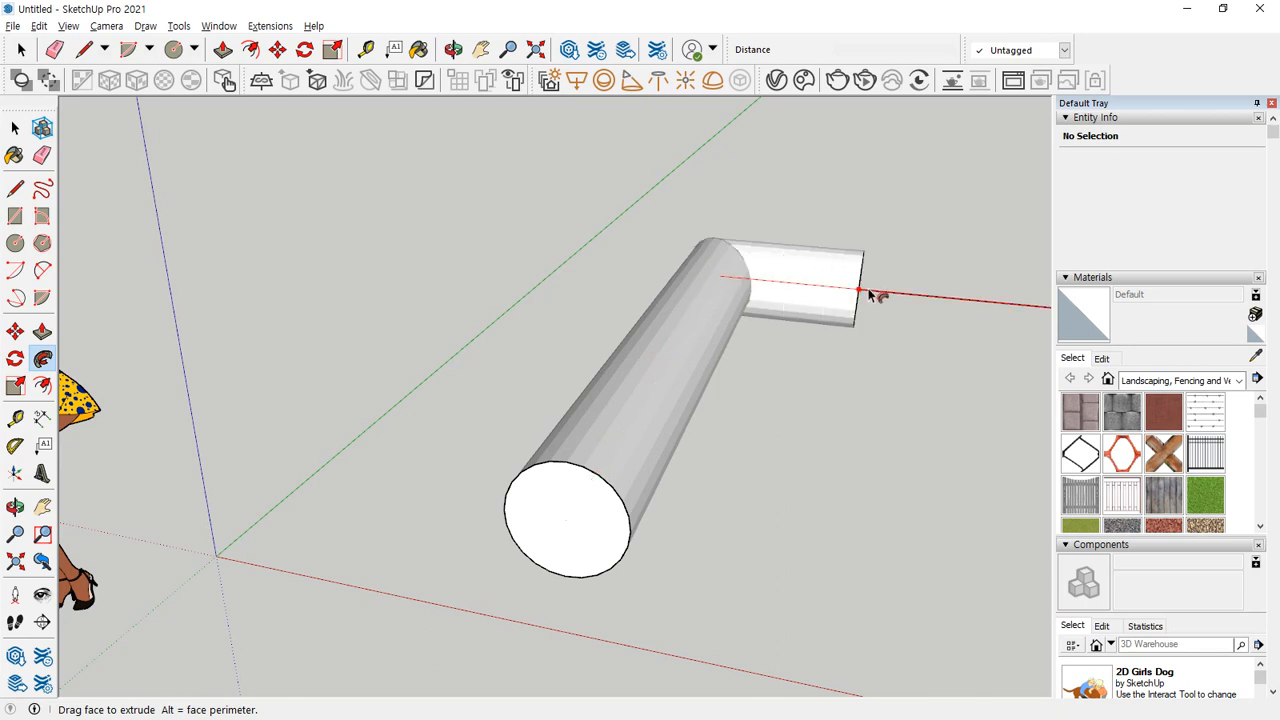
middle_drag(870, 295, 603, 288)
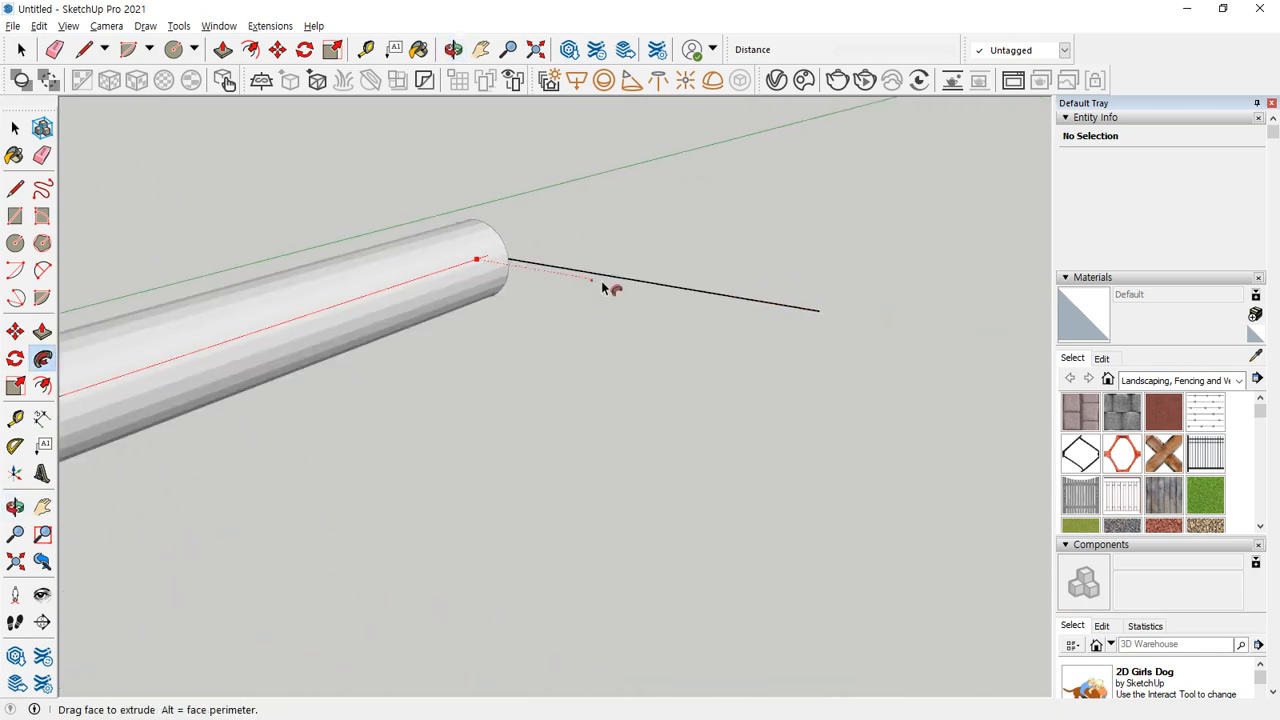
drag(603, 288, 829, 314)
middle_drag(829, 314, 468, 485)
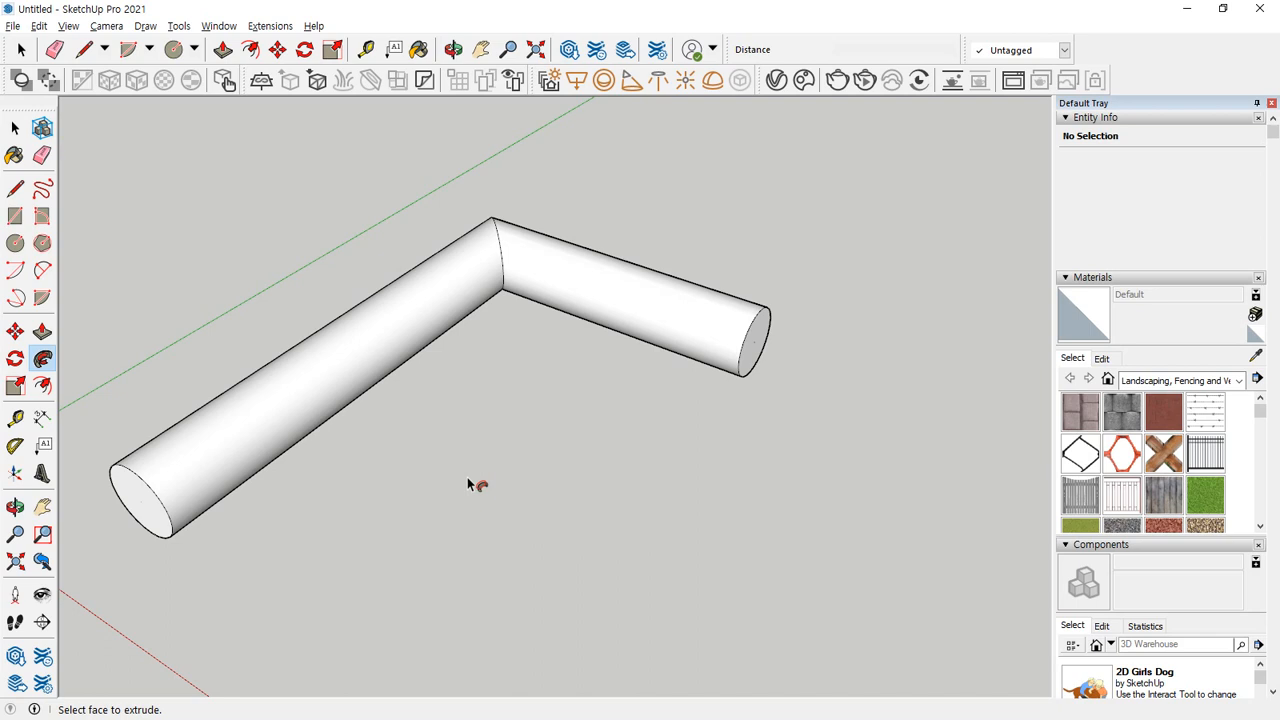
key(ctrl+z)
Delete the circle together with both lines of the angled path.
key(space)
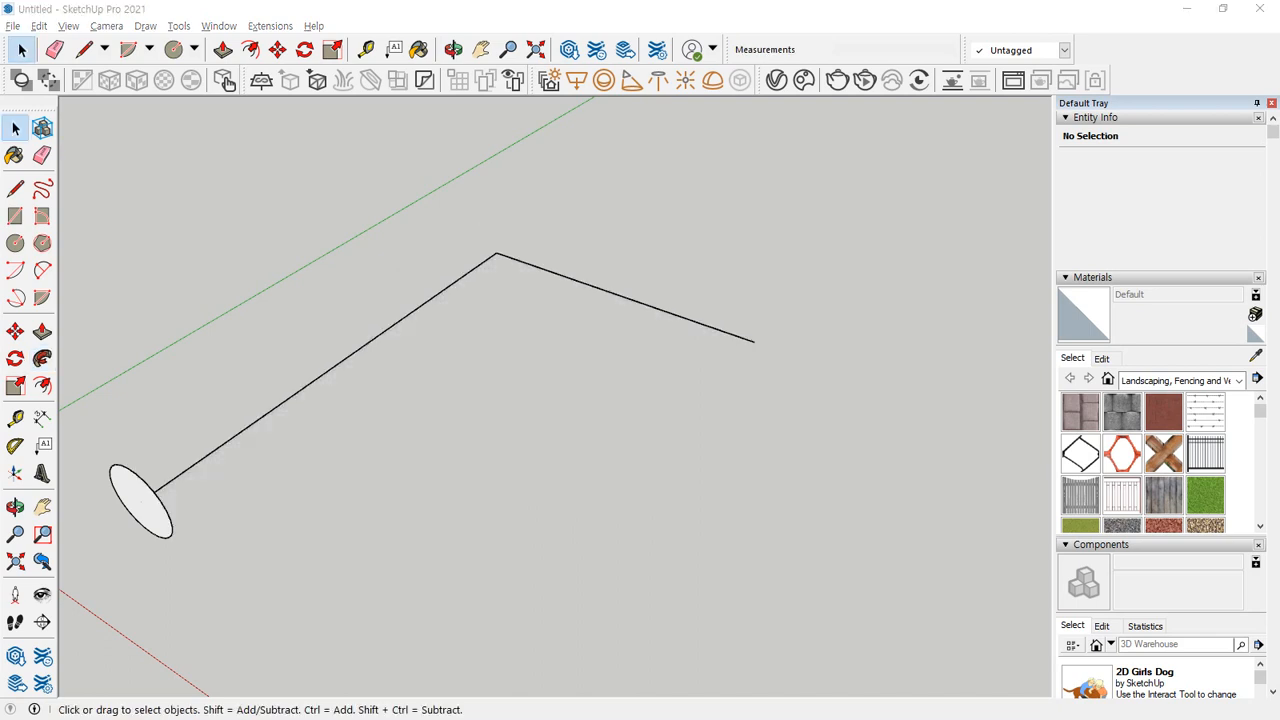
click(566, 381)
drag(656, 217, 97, 603)
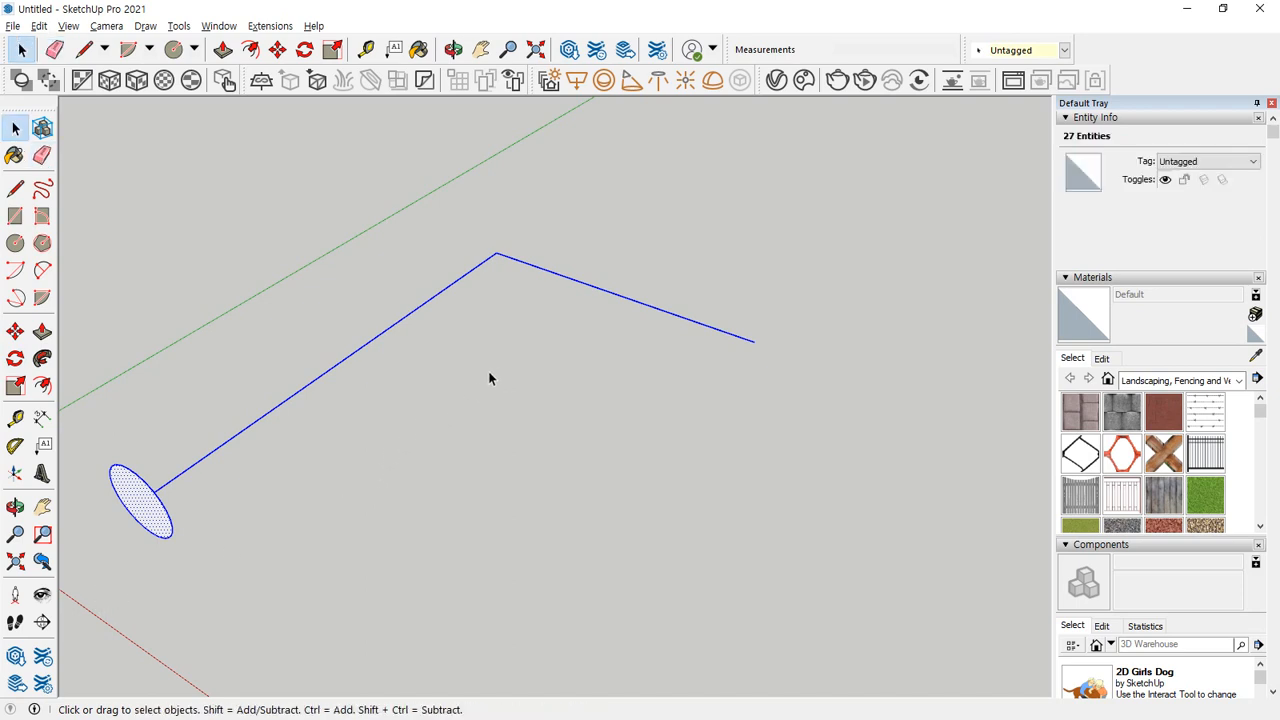
key(Delete)
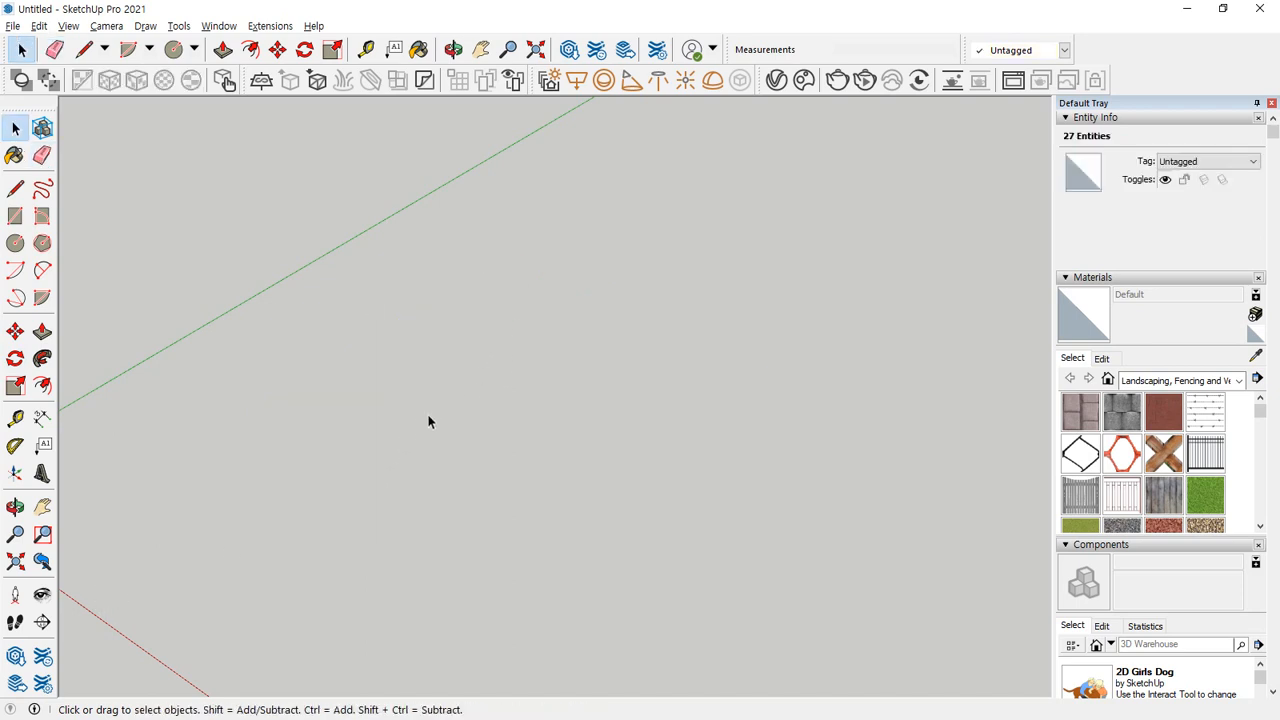
Delete the scale figure standing near the origin.
key(shift+z)
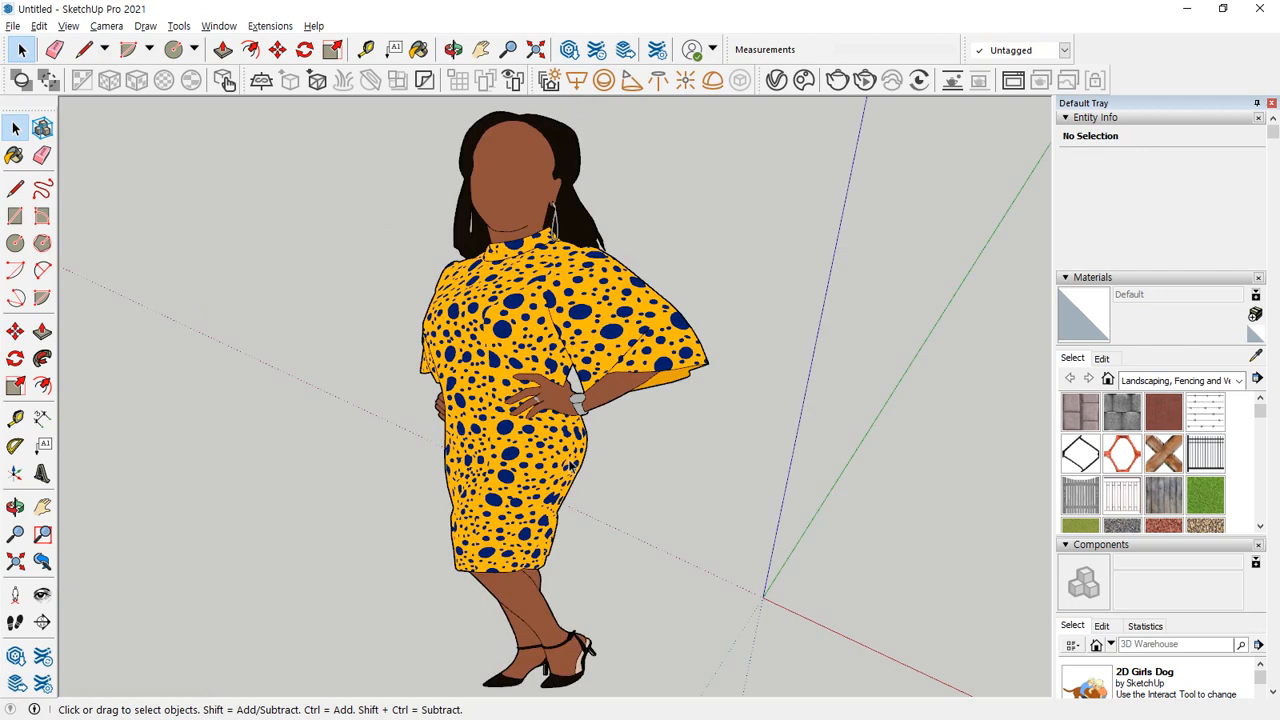
click(689, 549)
key(Delete)
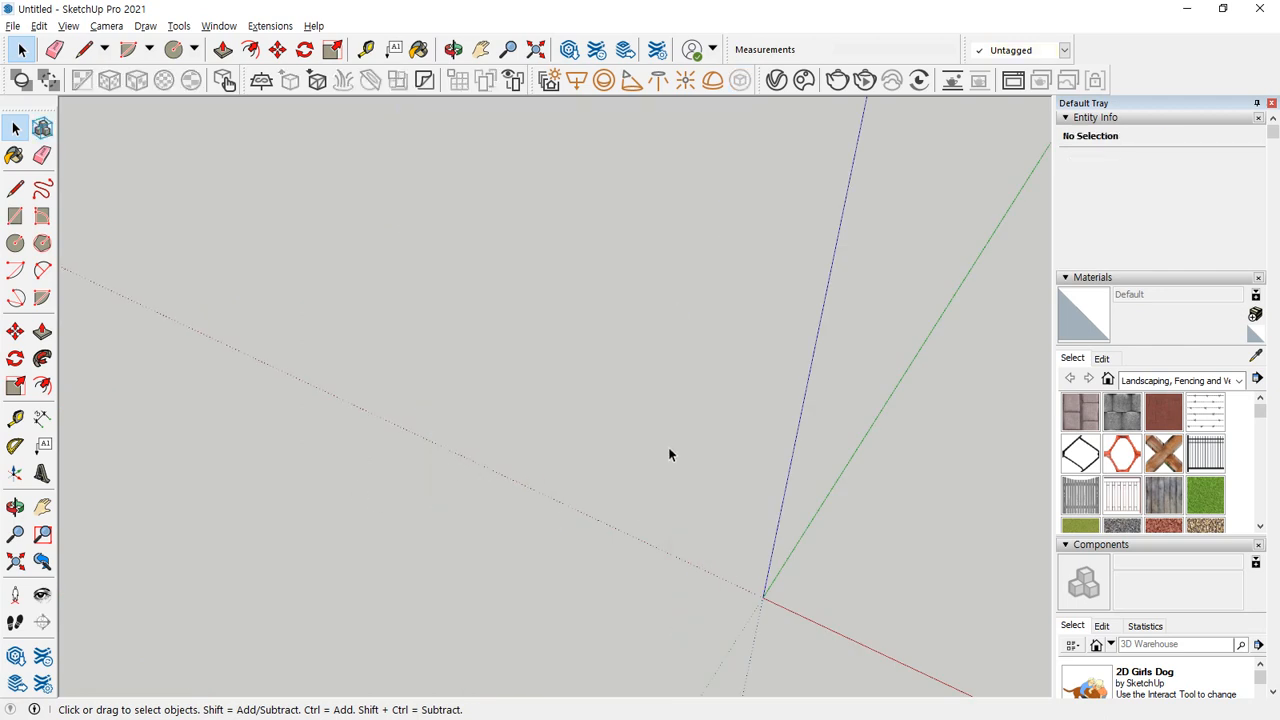
Bring up the exercise sheet in the browser, examine the cone example, and return to the SketchUp model.
key(c)
middle_drag(757, 468, 500, 450)
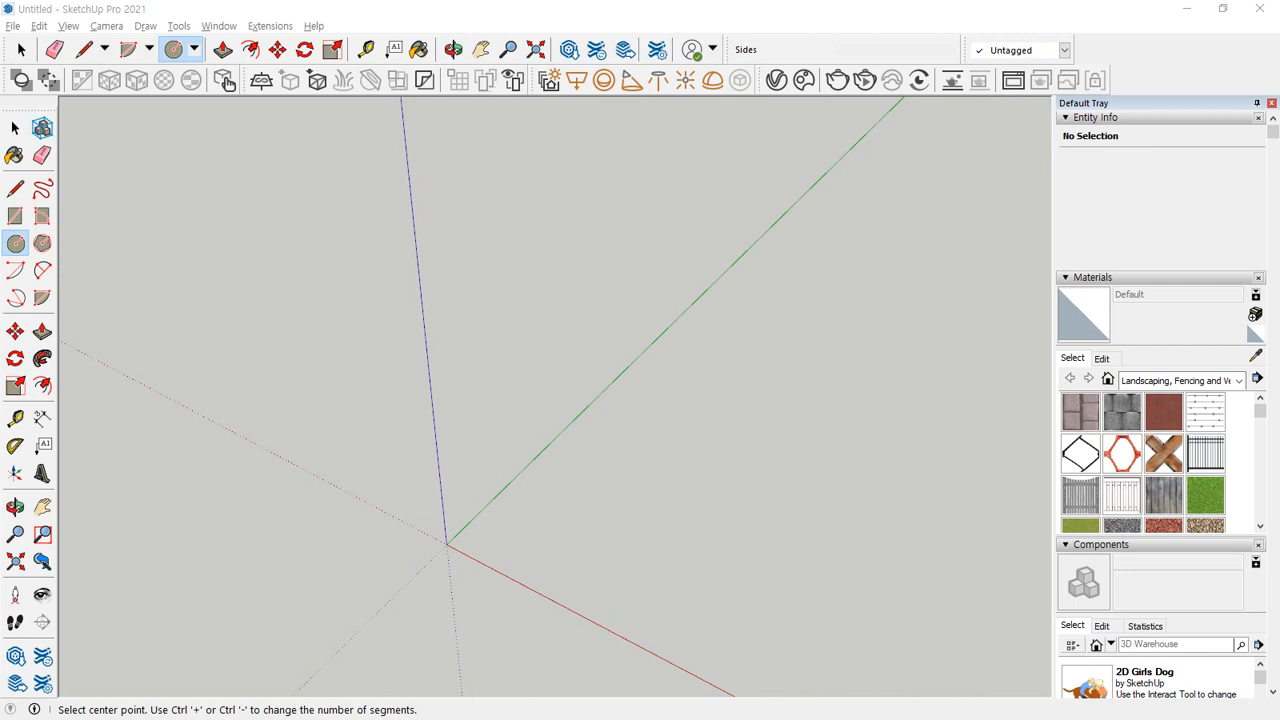
drag(2, 141, 743, 140)
key(ctrl+2)
mouse_move(442, 451)
mouse_down()
mouse_move(311, 386)
mouse_move(477, 318)
mouse_move(442, 458)
mouse_move(316, 324)
mouse_move(505, 389)
mouse_up()
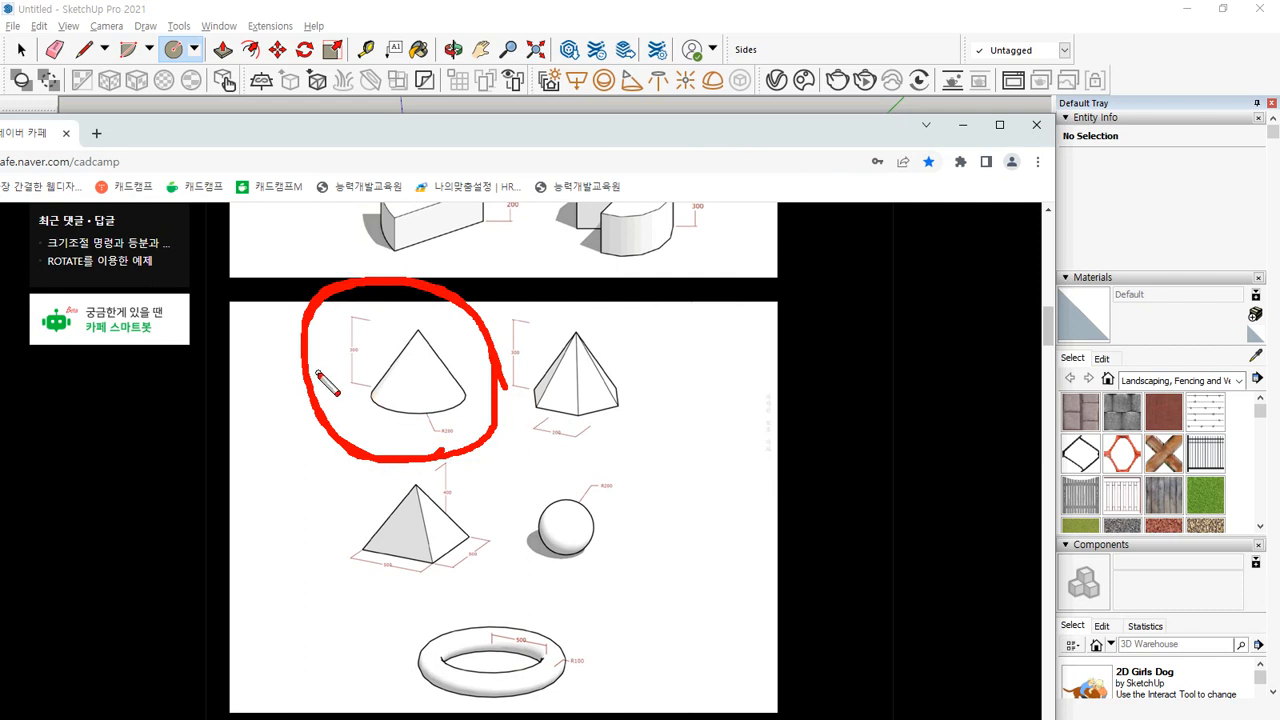
key(e)
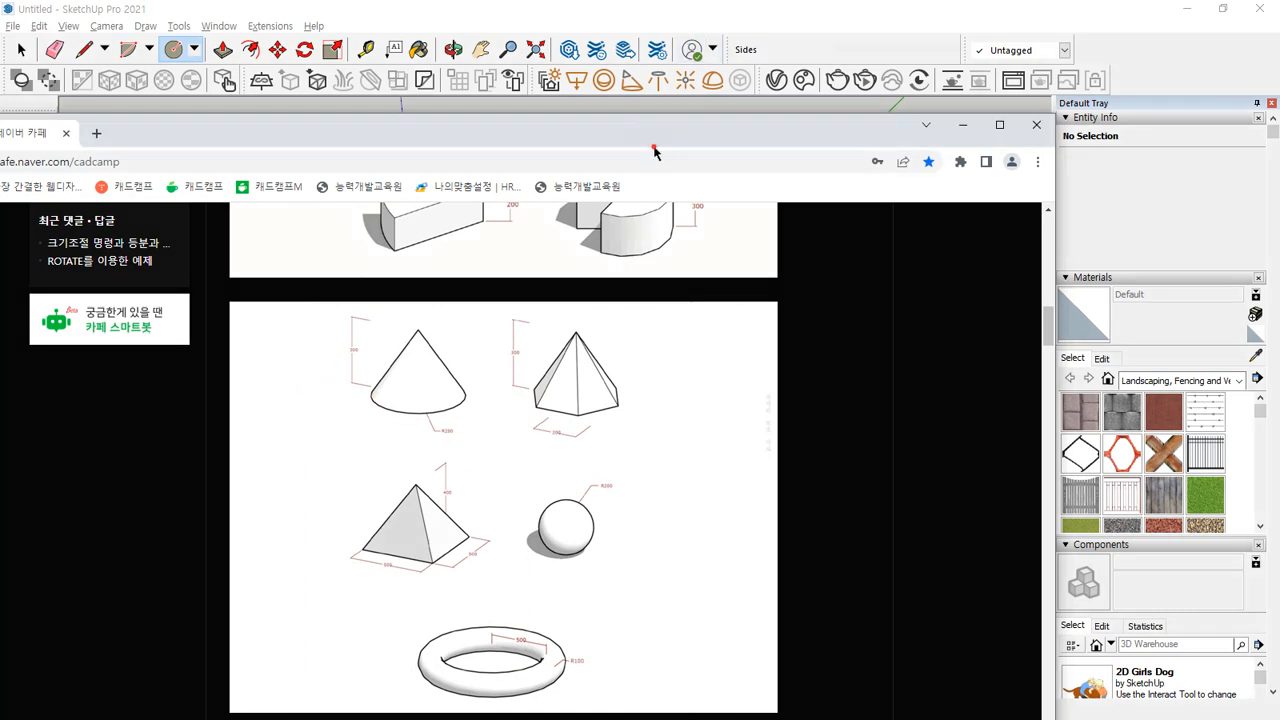
drag(654, 146, 2, 150)
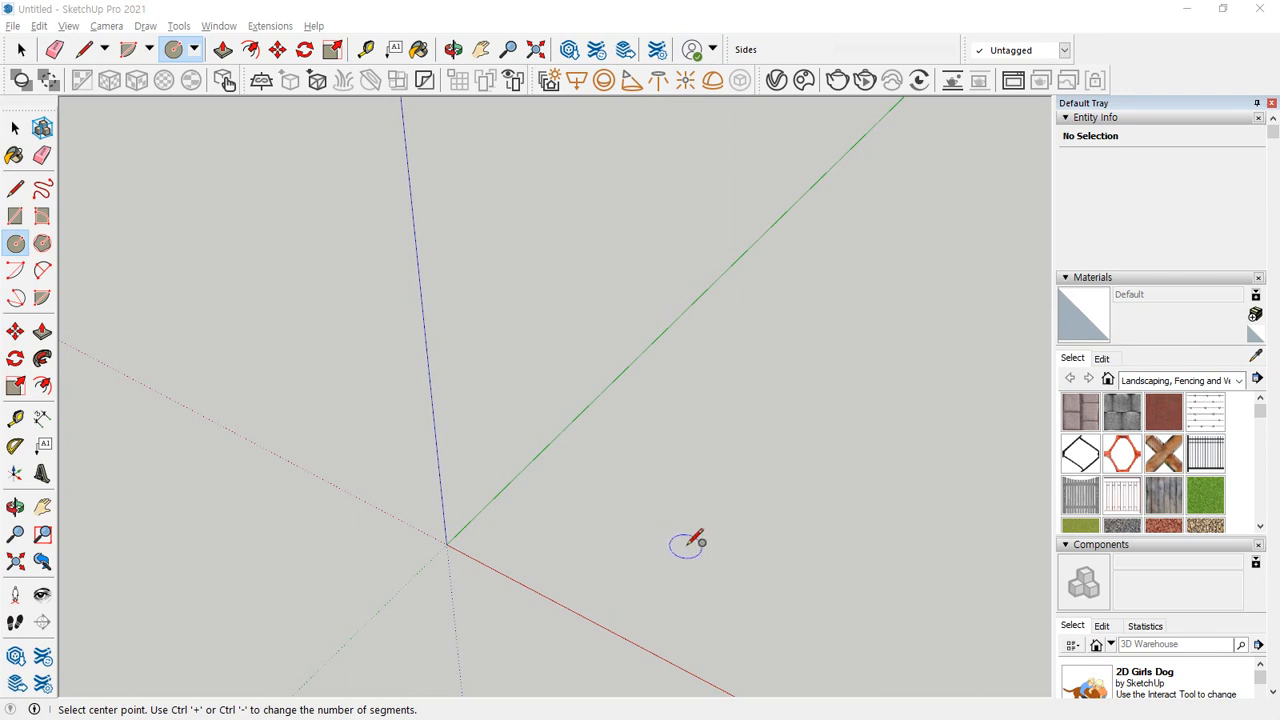
Draw a circle with a radius of 200 mm on the ground, between the red and green axes.
click(687, 512)
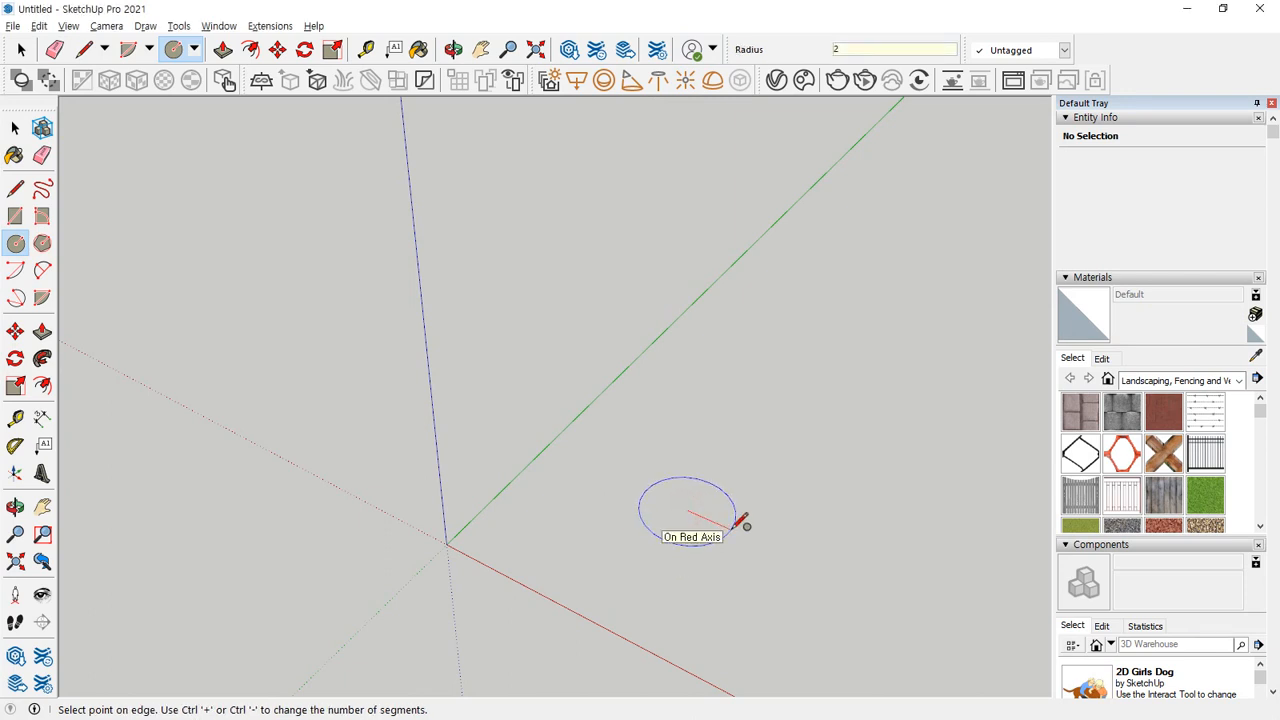
click(741, 521)
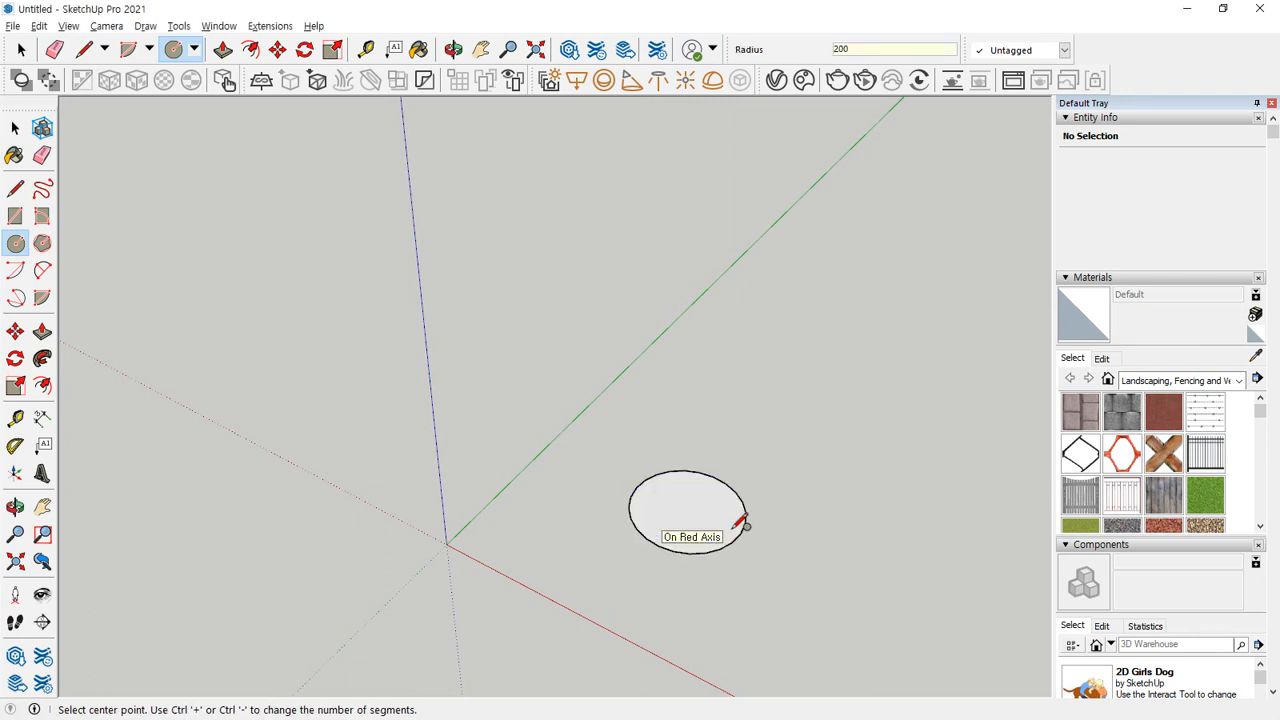
scroll(640, 505, up, 3)
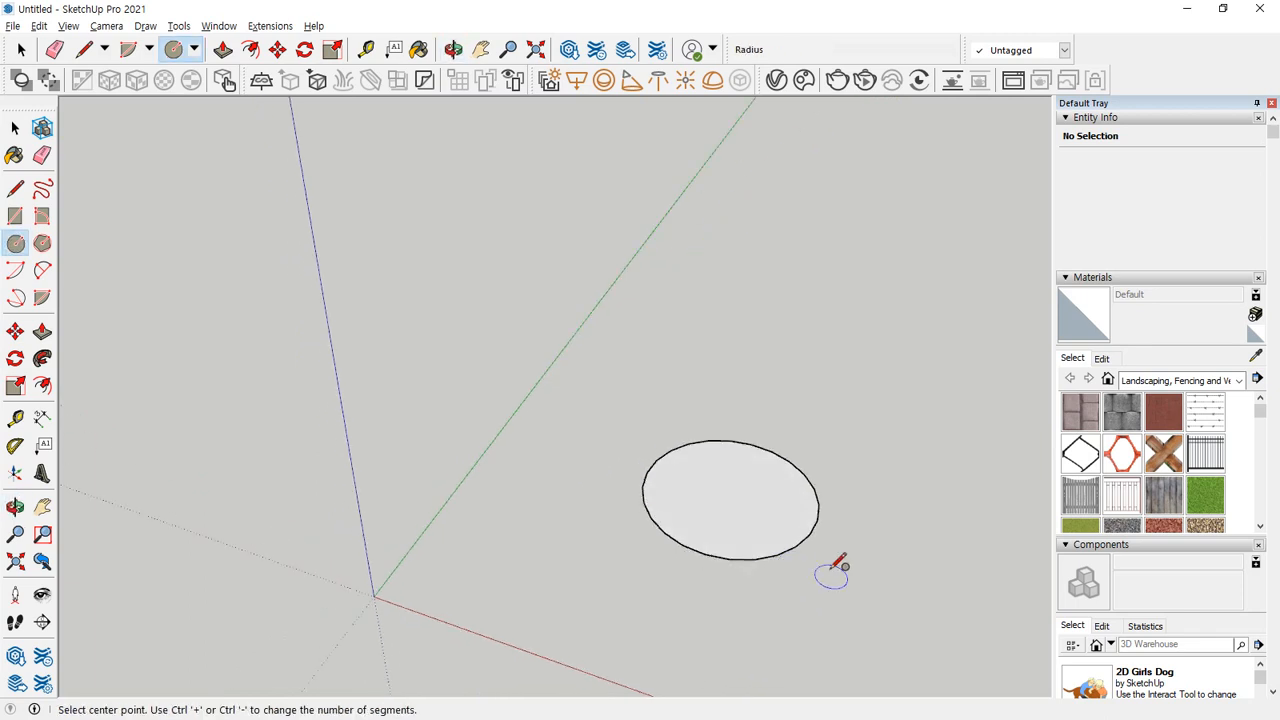
Draw a line from the circle's centre to an endpoint on its edge.
key(l)
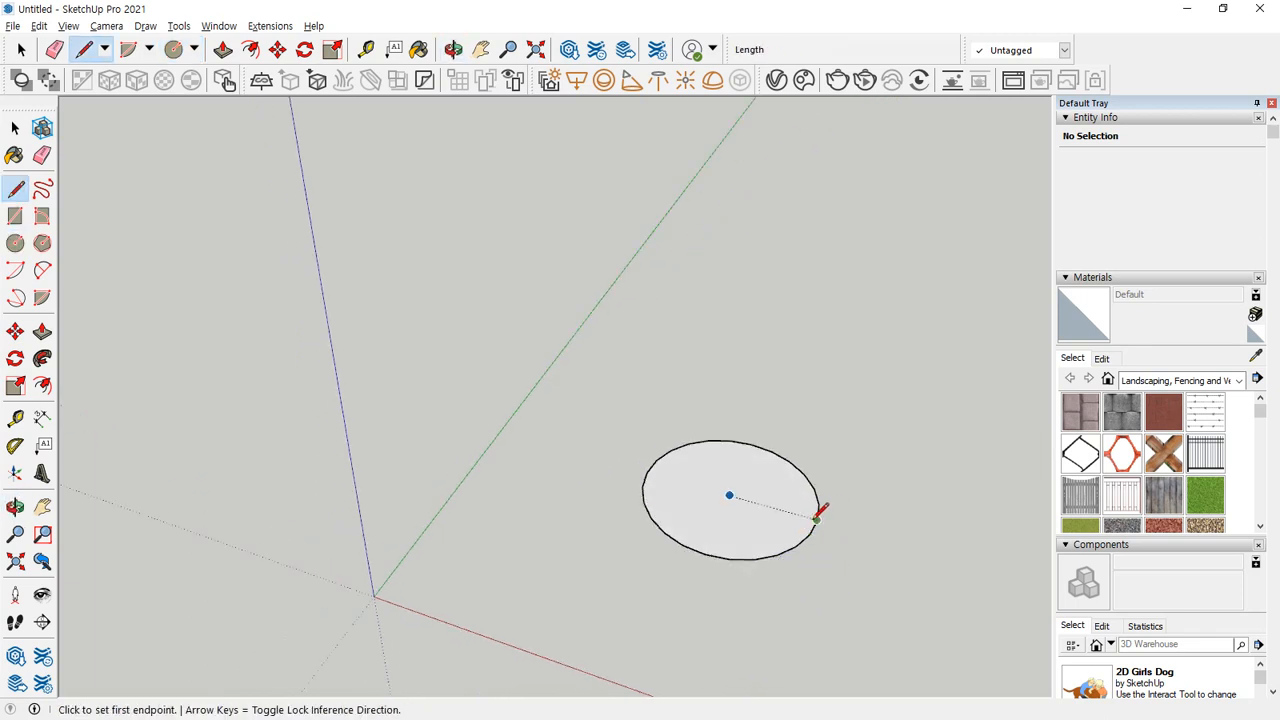
click(729, 495)
click(818, 517)
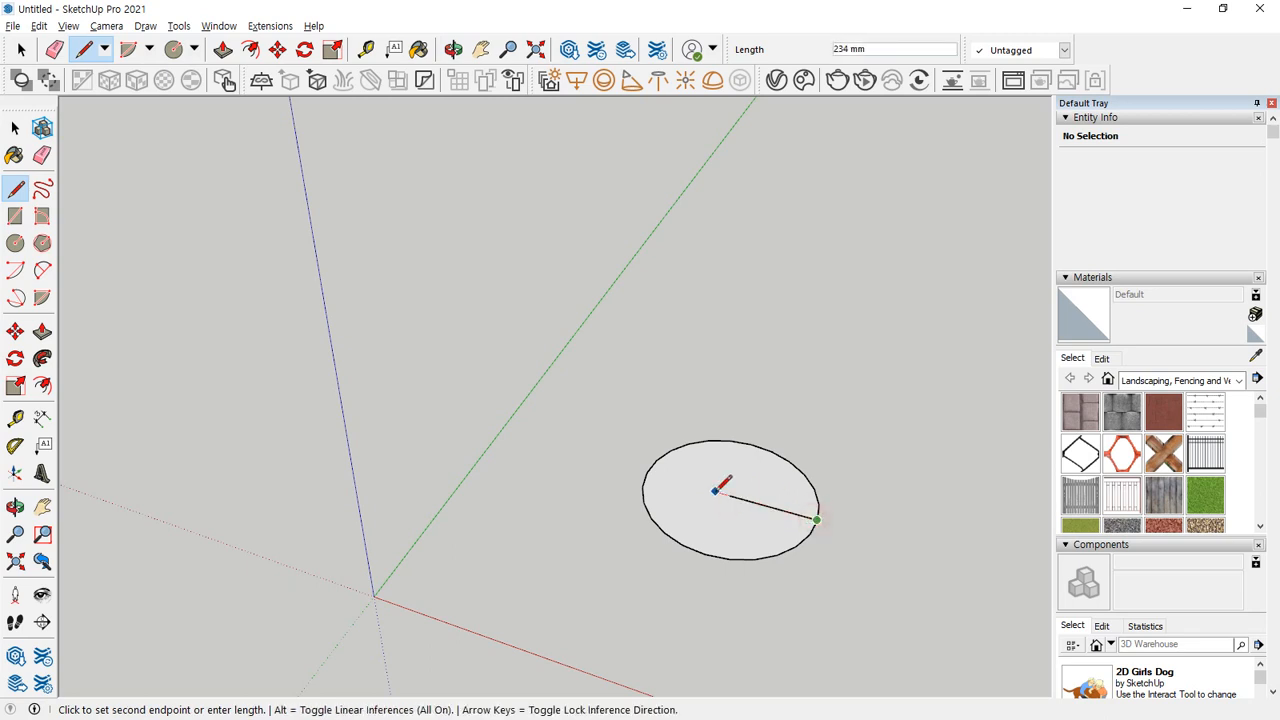
key(Escape)
Draw a 300 mm vertical line up from the circle's centre and connect its top to the radius line's outer end, closing a triangle.
click(729, 495)
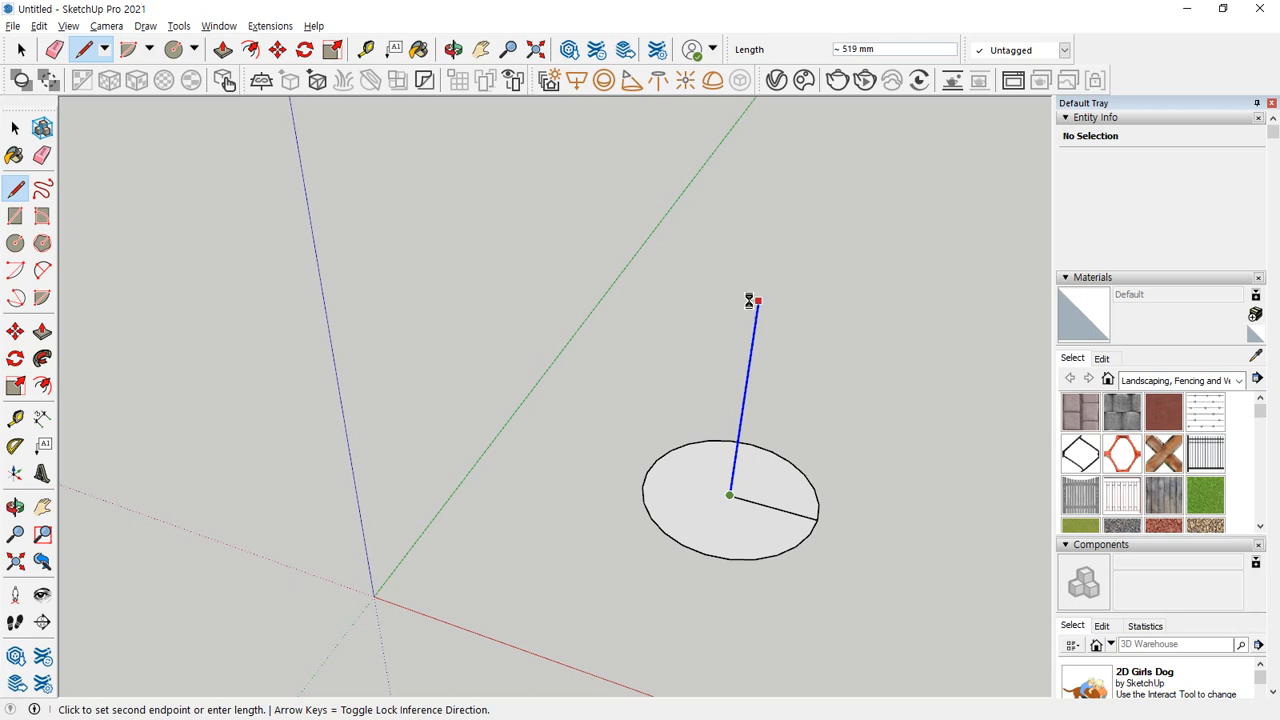
text(300)
key(Return)
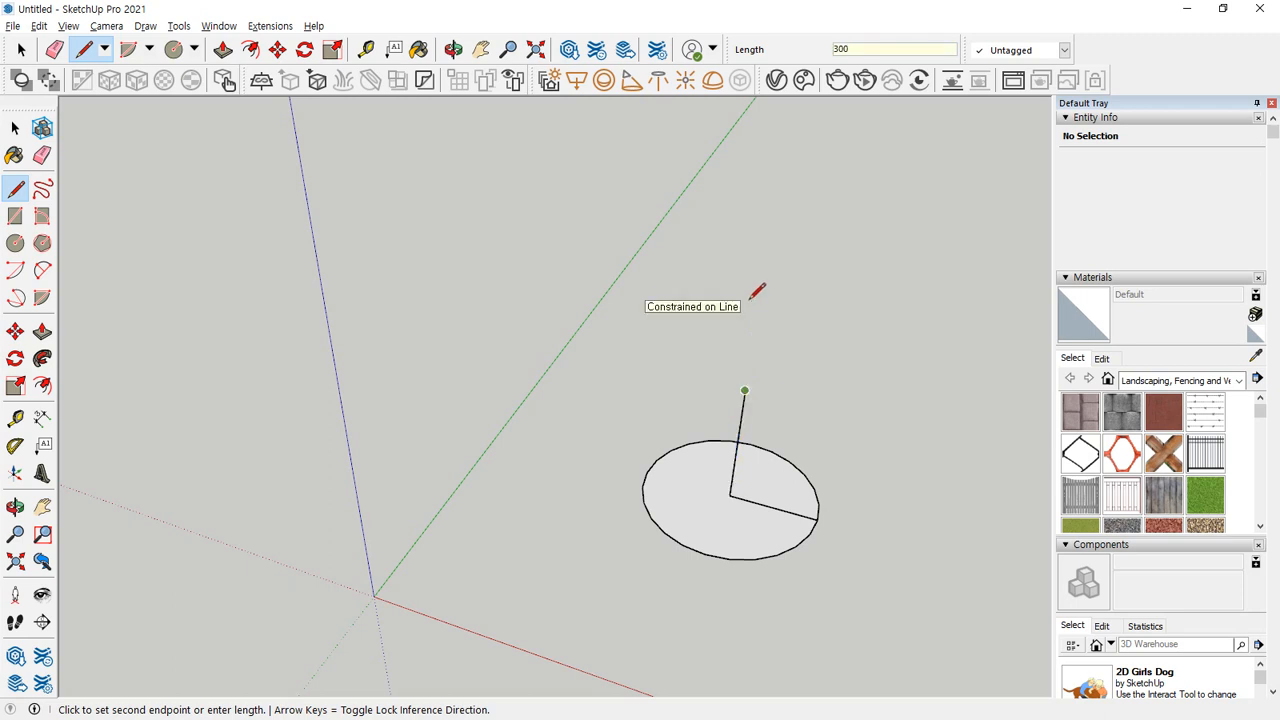
click(818, 517)
middle_drag(857, 589, 695, 515)
scroll(695, 515, up, 2)
scroll(823, 515, up, 1)
Sweep the triangle around the preselected circle edge with Follow Me, and undo the sweep.
key(space)
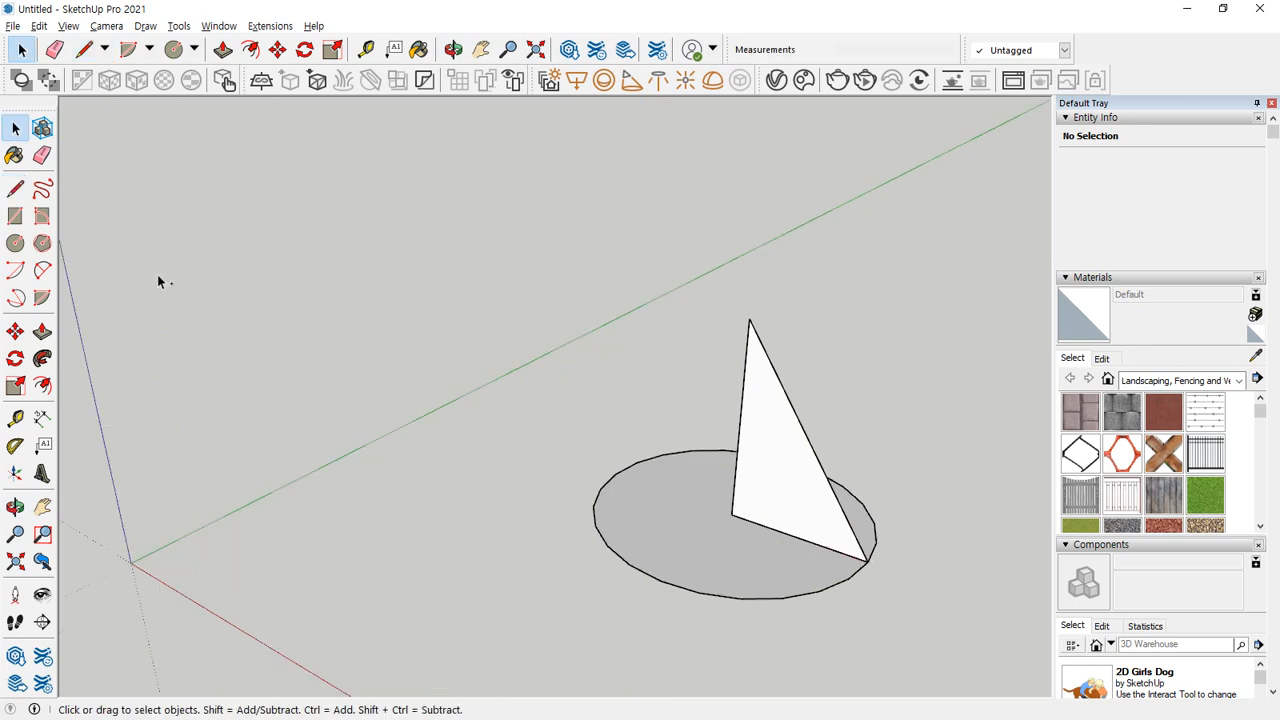
click(627, 568)
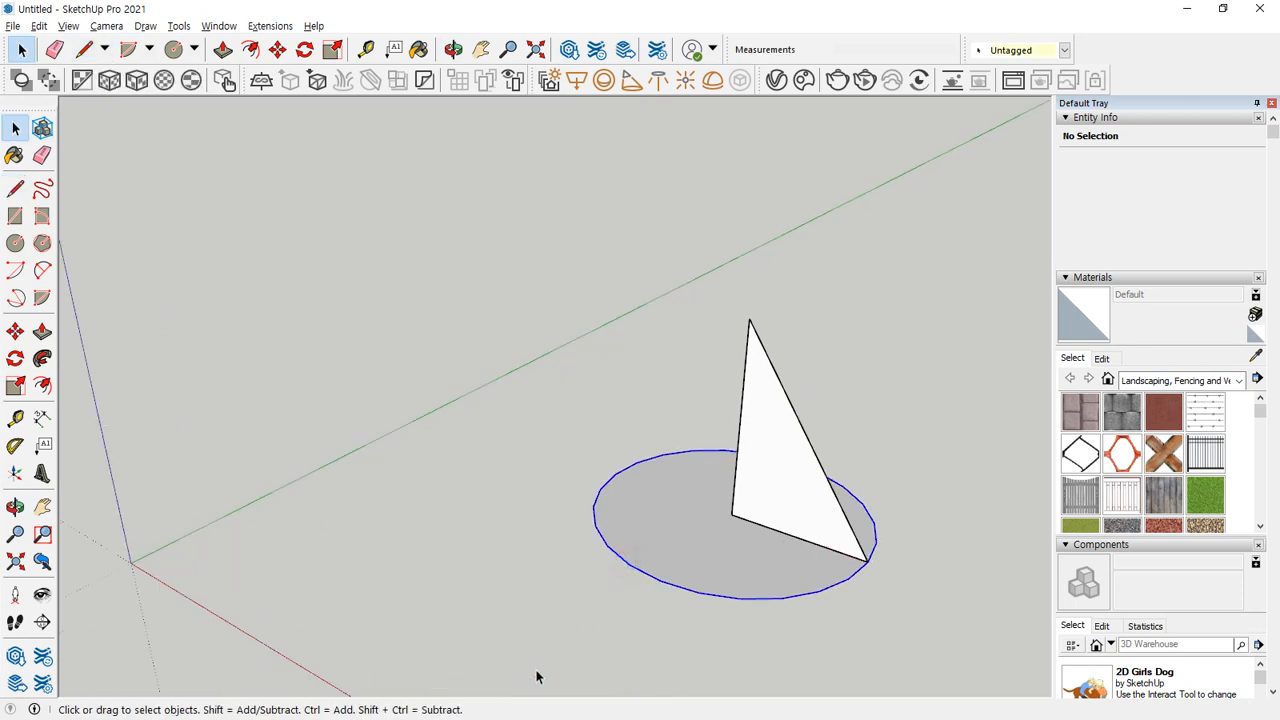
click(42, 358)
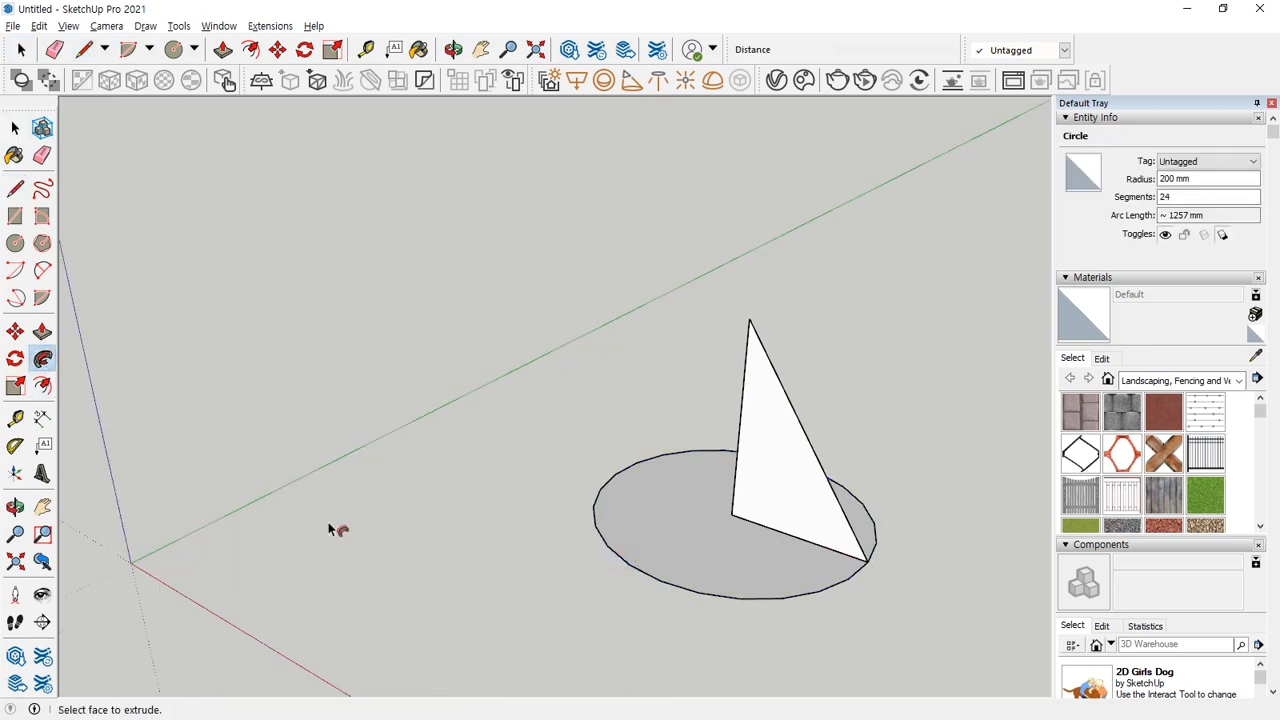
click(806, 528)
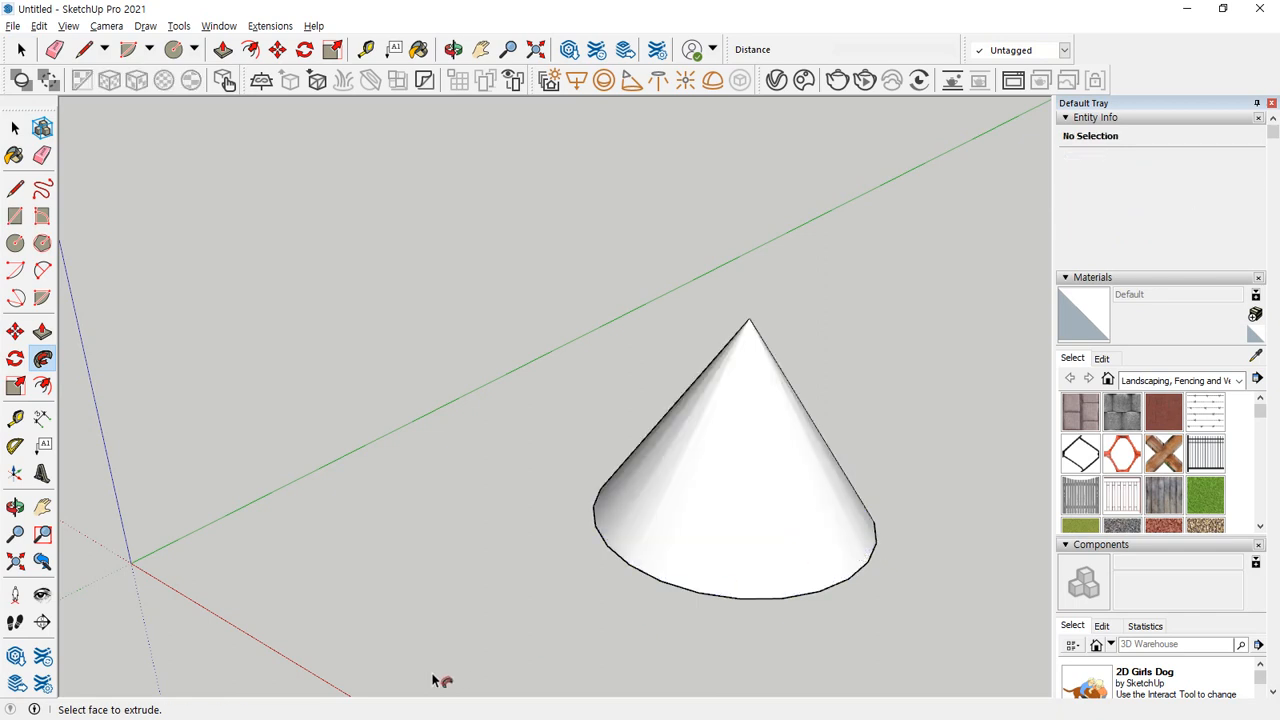
key(ctrl+z)
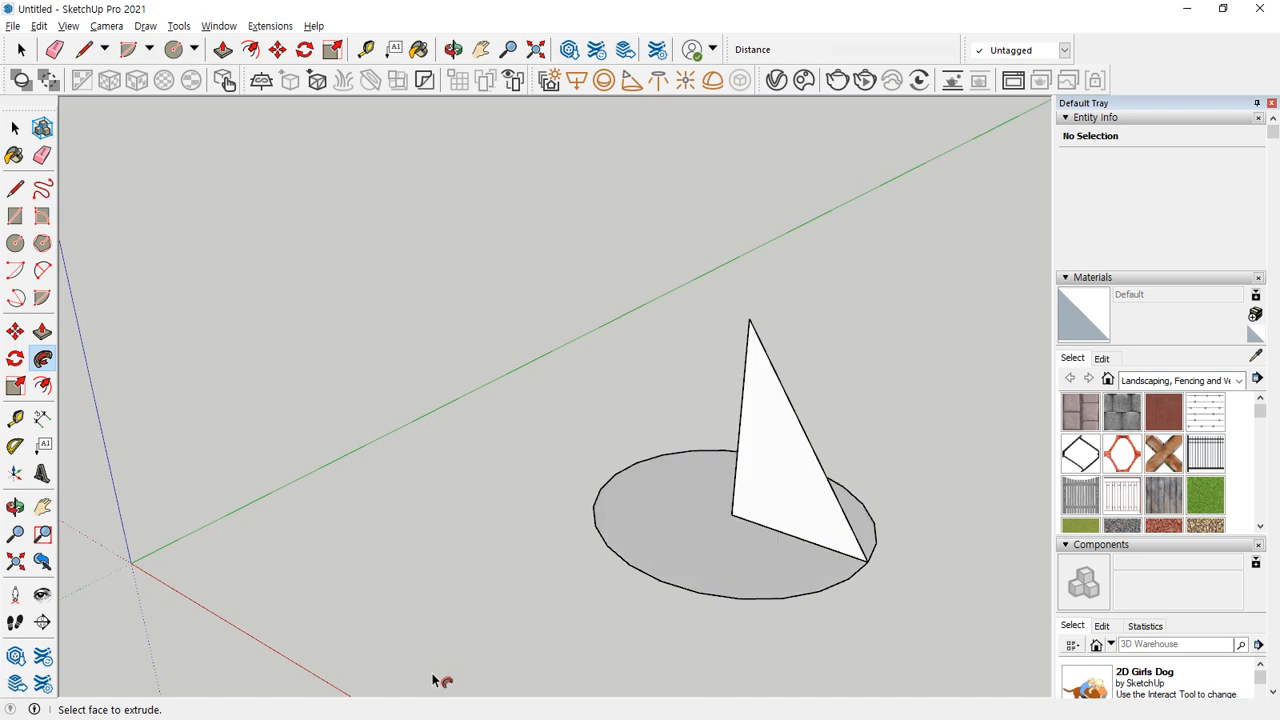
Sweep the triangle around the circle with Follow Me by tracing the edge manually without preselecting it, and undo the result.
key(space)
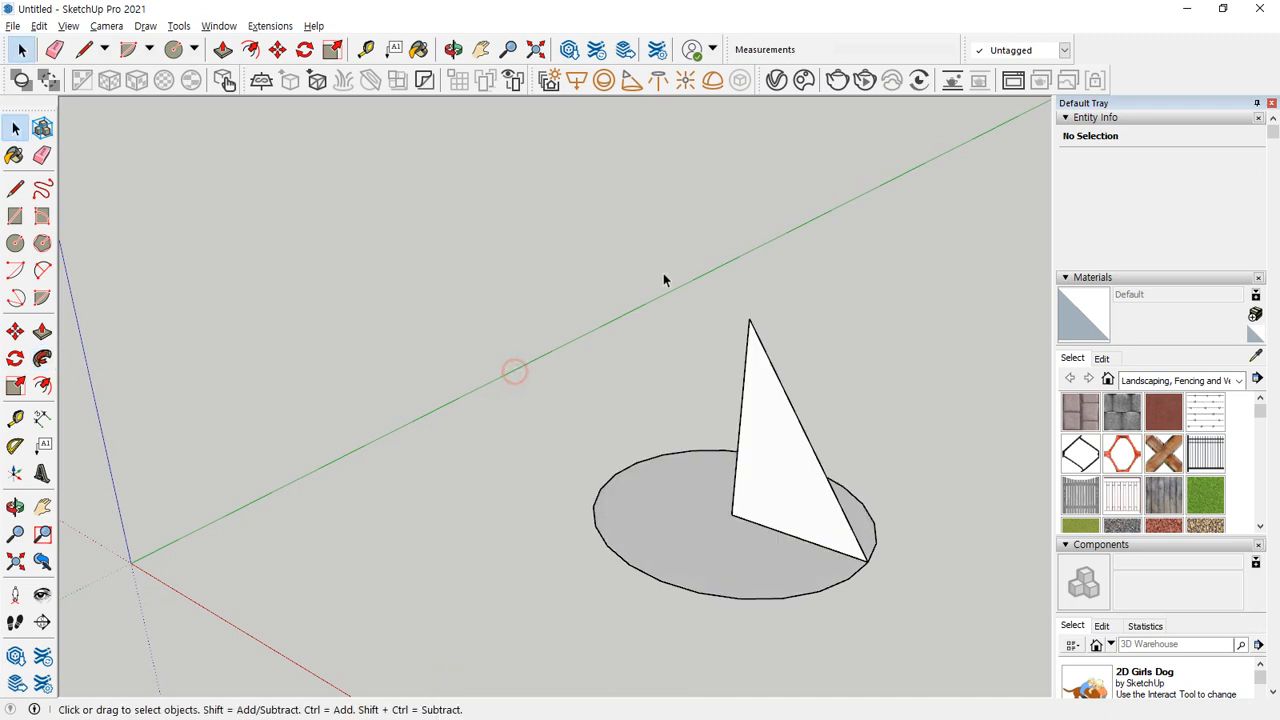
click(42, 358)
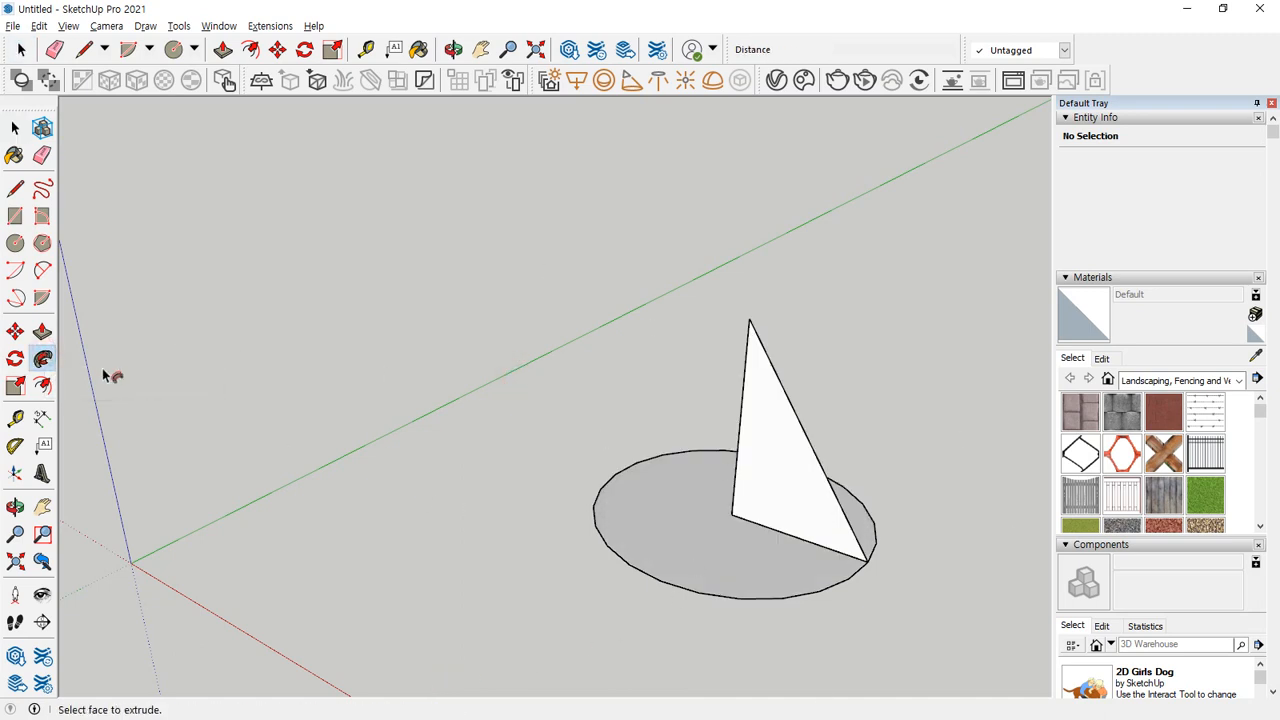
drag(771, 430, 776, 611)
drag(660, 583, 875, 515)
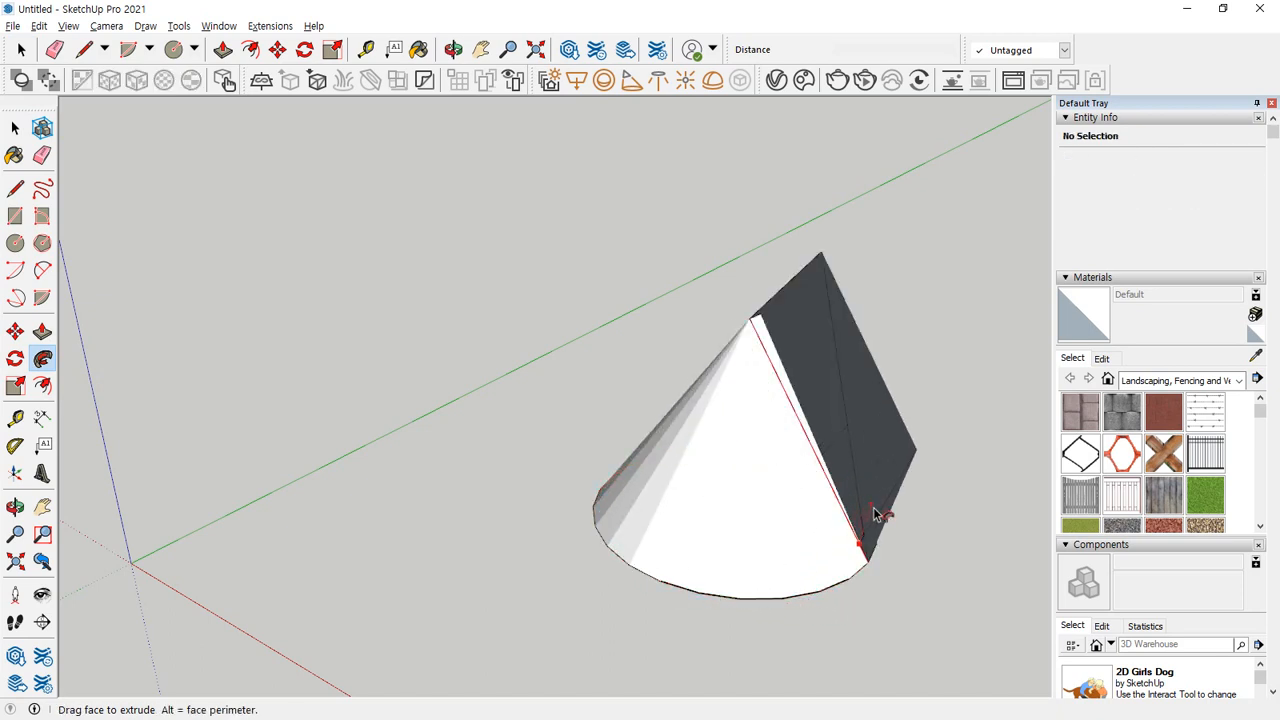
click(865, 560)
middle_drag(774, 643, 561, 648)
middle_drag(762, 585, 737, 520)
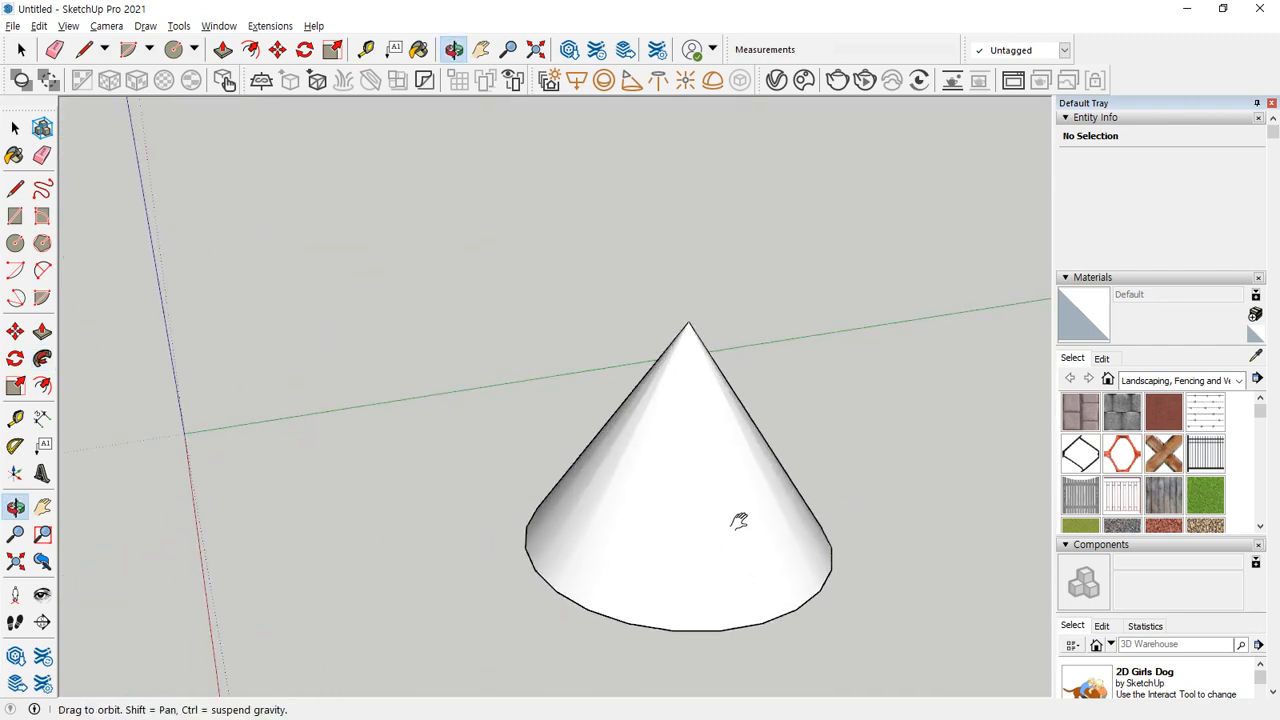
key(ctrl+z)
Select the circle's edge as the path and sweep the triangular face around it with Follow Me to form a cone.
middle_drag(737, 594, 683, 646)
key(space)
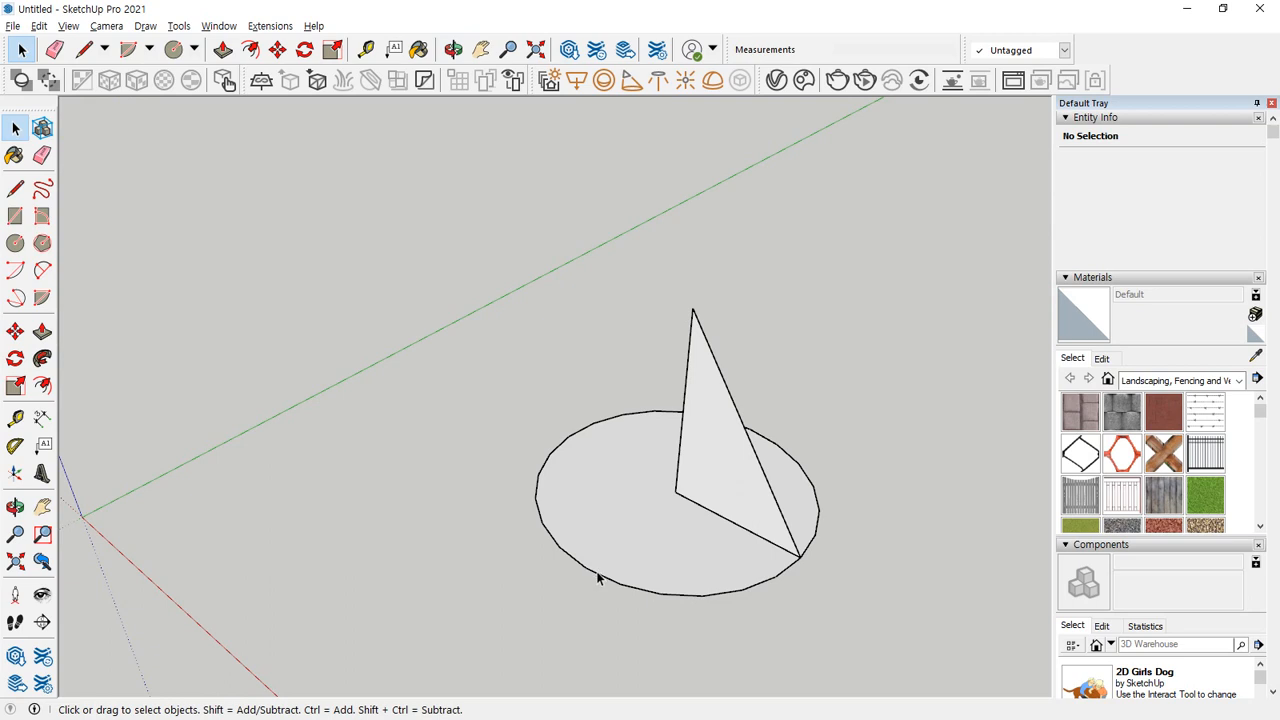
click(598, 580)
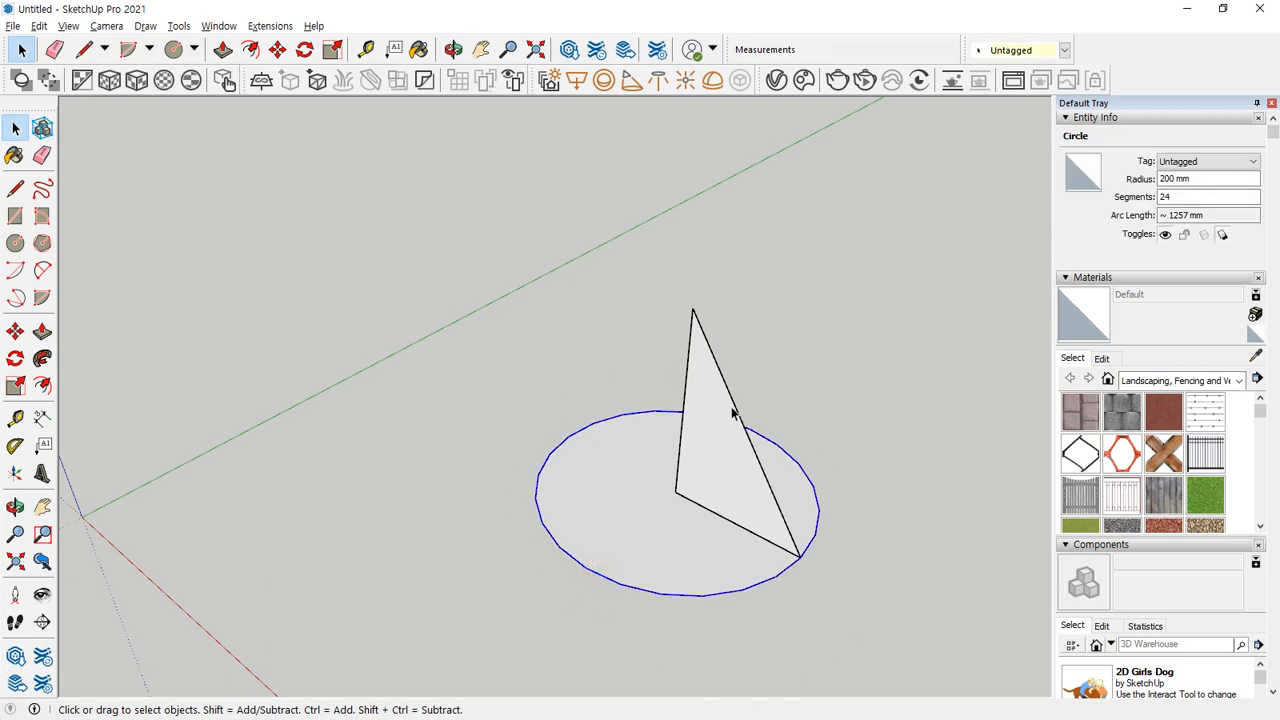
click(42, 358)
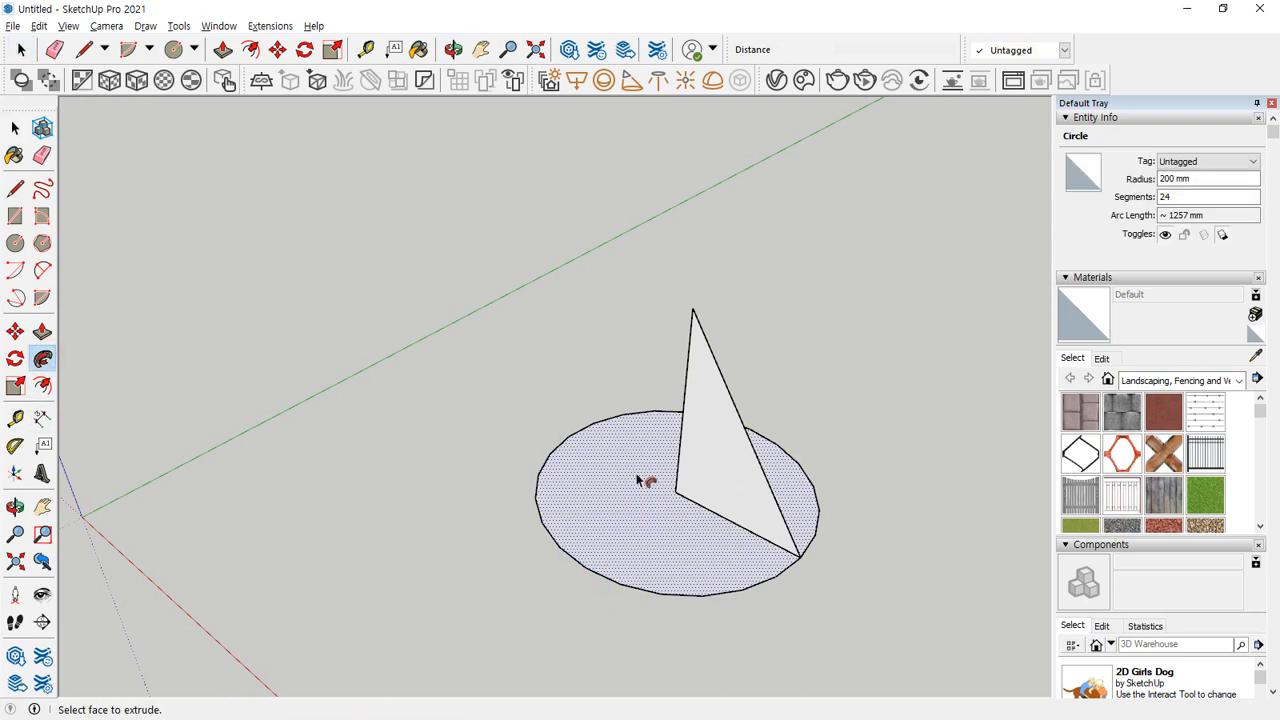
click(686, 442)
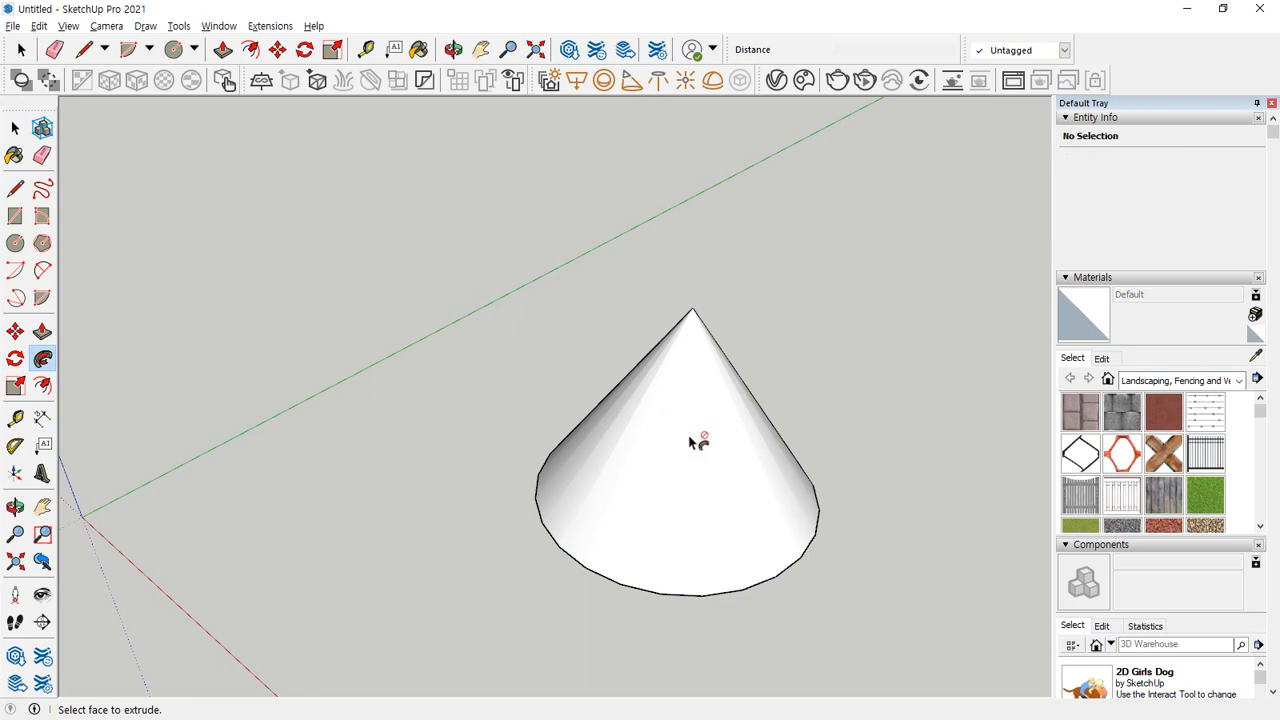
Undo the Follow Me sweep that formed the cone.
key(ctrl+z)
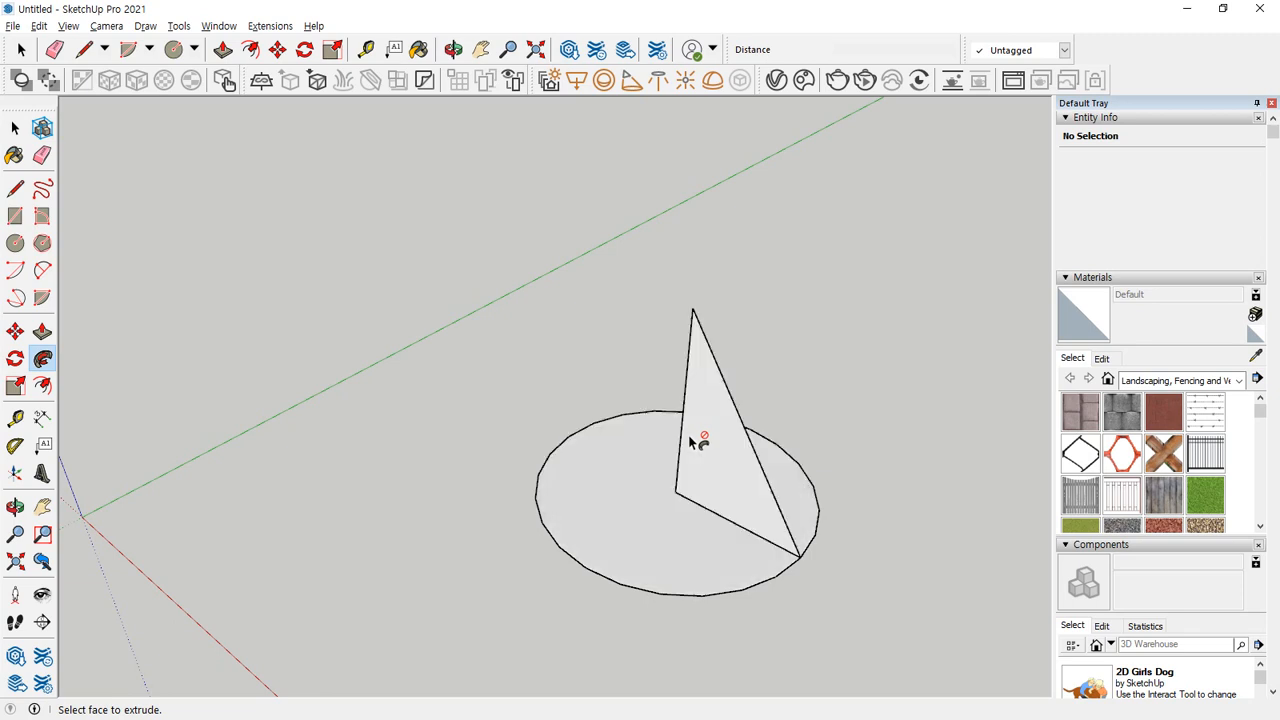
shift+middle_drag(688, 520, 232, 553)
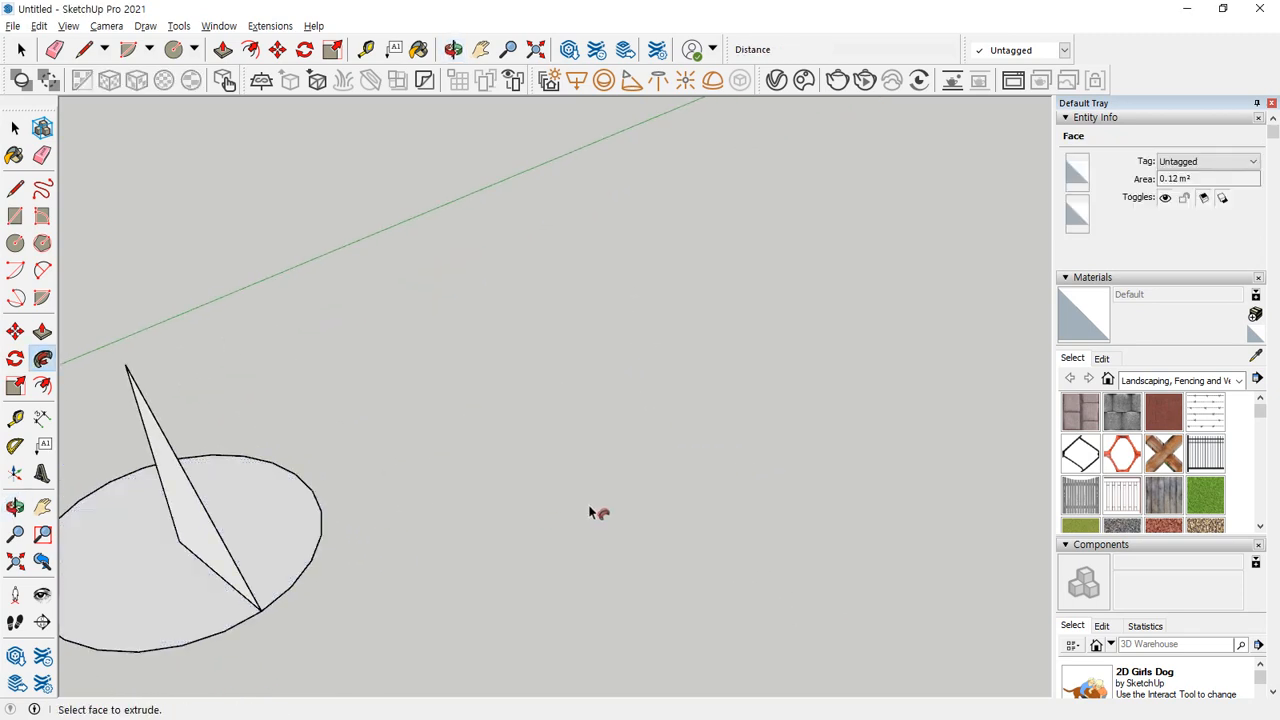
middle_drag(682, 503, 679, 509)
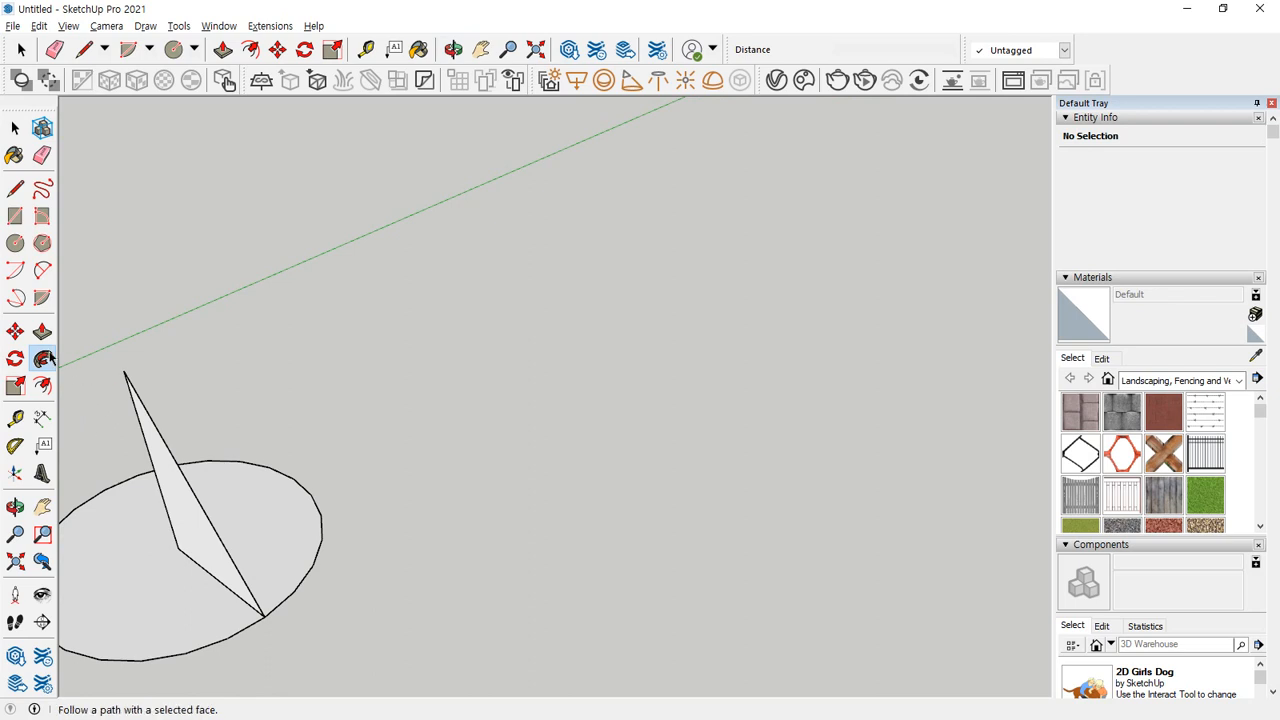
Draw an eight-sided polygon with a 200 mm radius on the ground beside the circle.
click(41, 244)
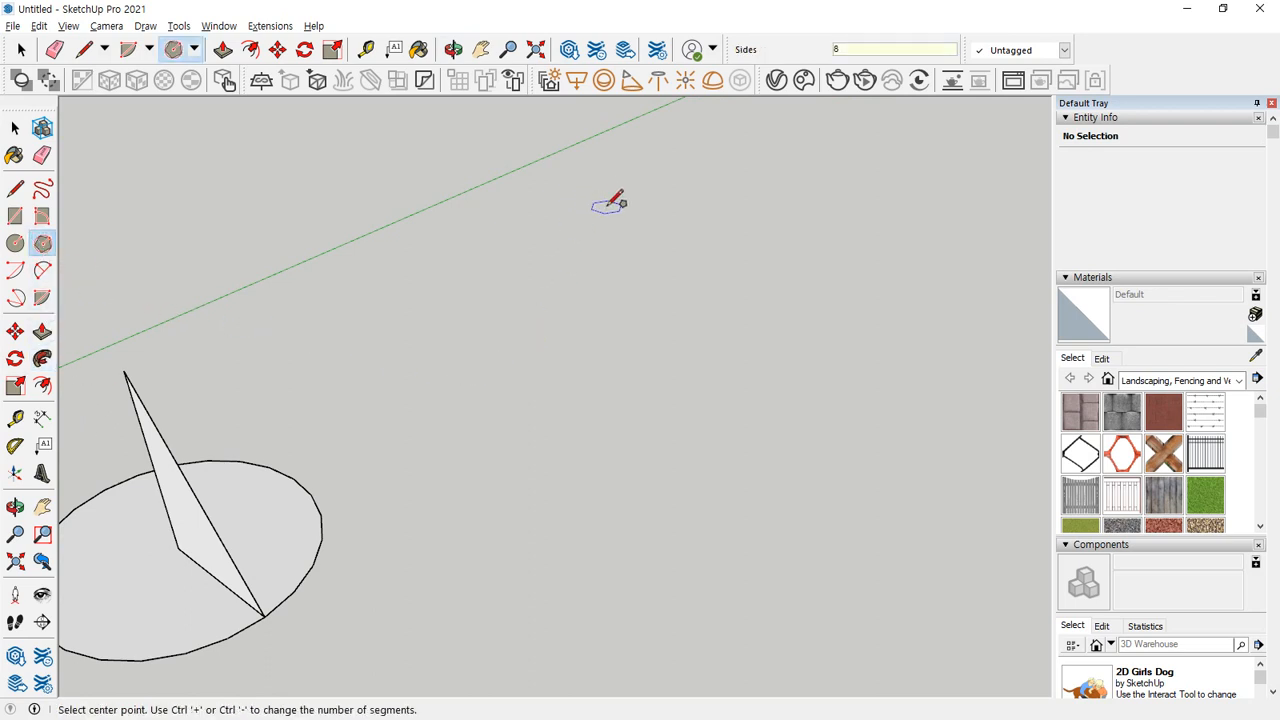
click(558, 418)
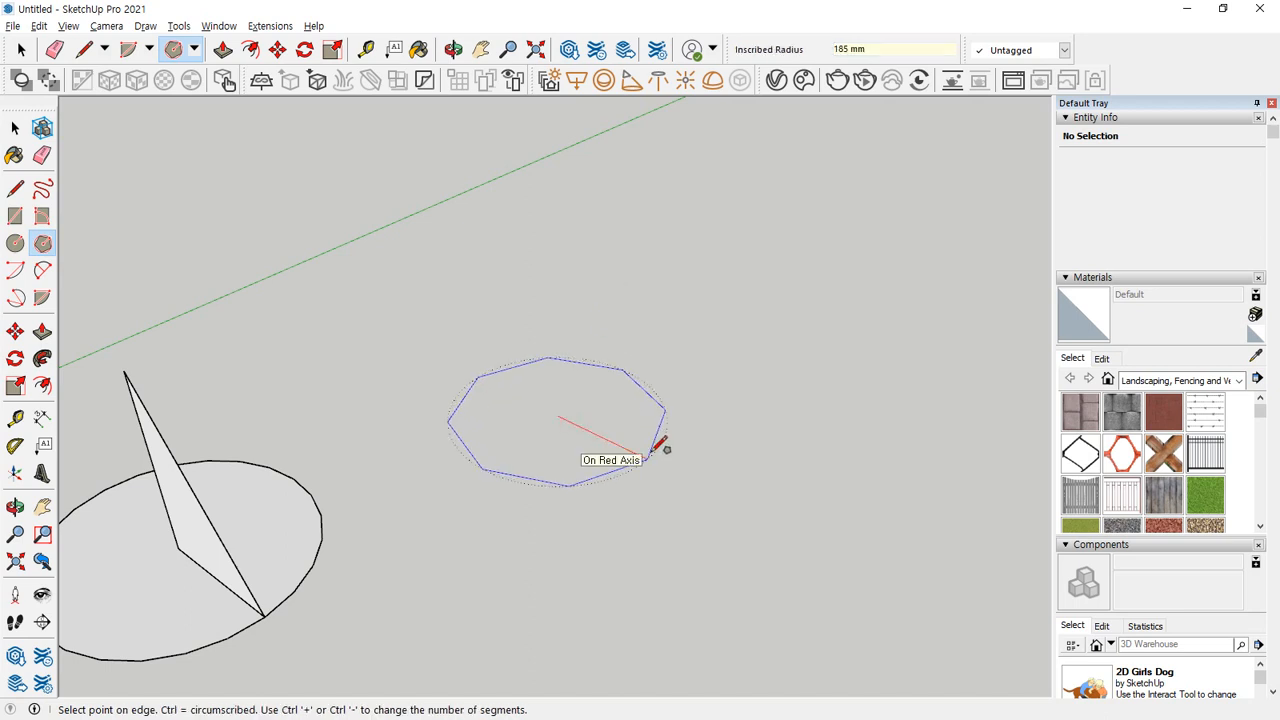
text(200)
key(Return)
Draw a closed triangle standing on the octagon: a line from a corner to the centre, 300 mm up, and back to that corner.
key(l)
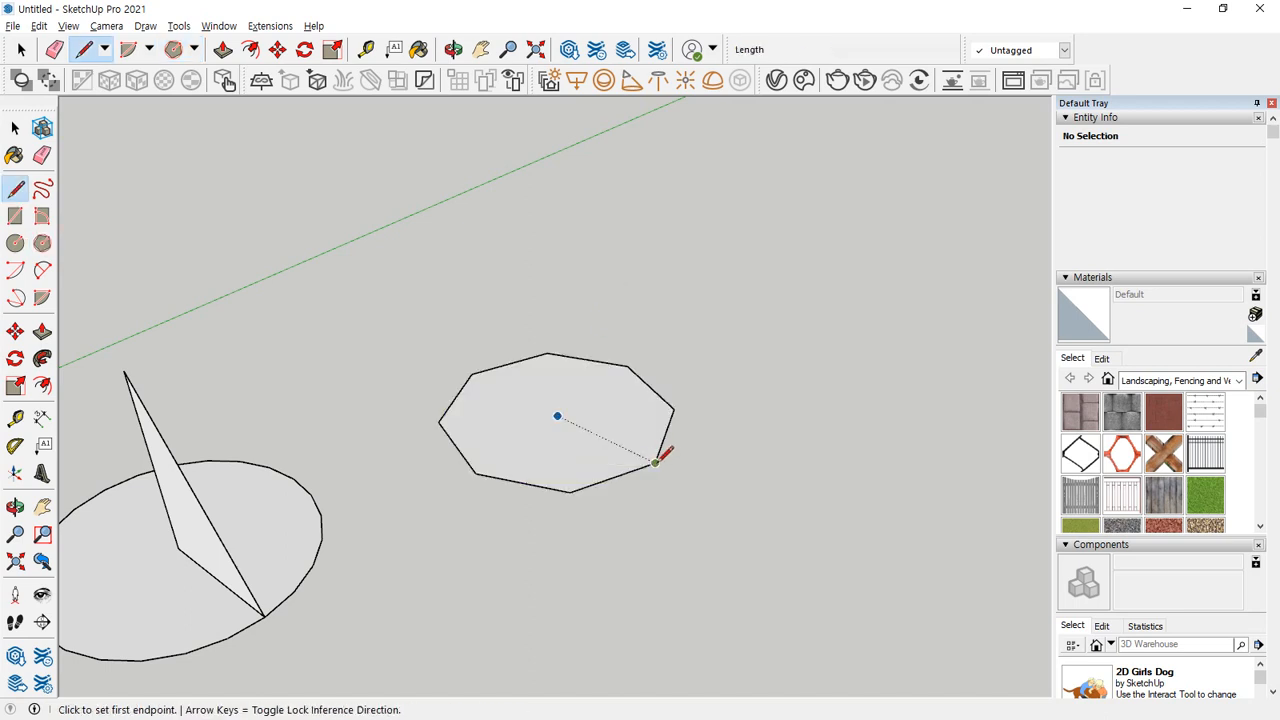
click(655, 462)
click(557, 416)
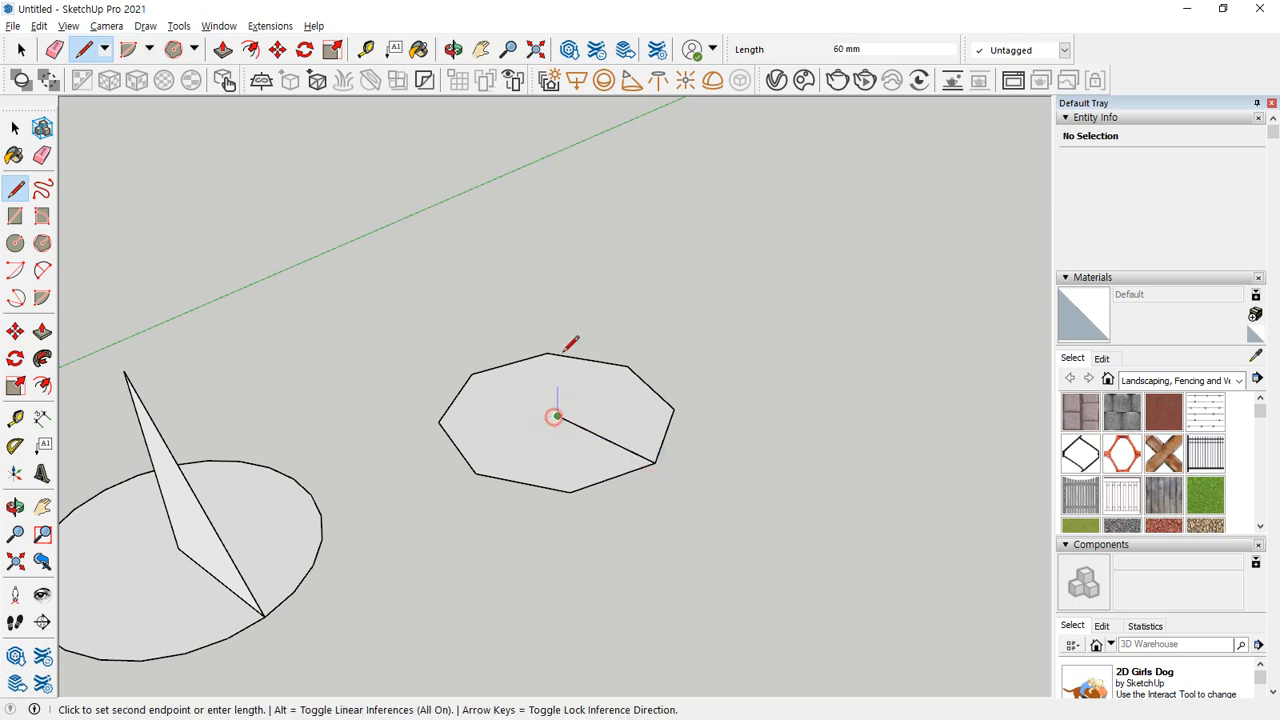
key(Up)
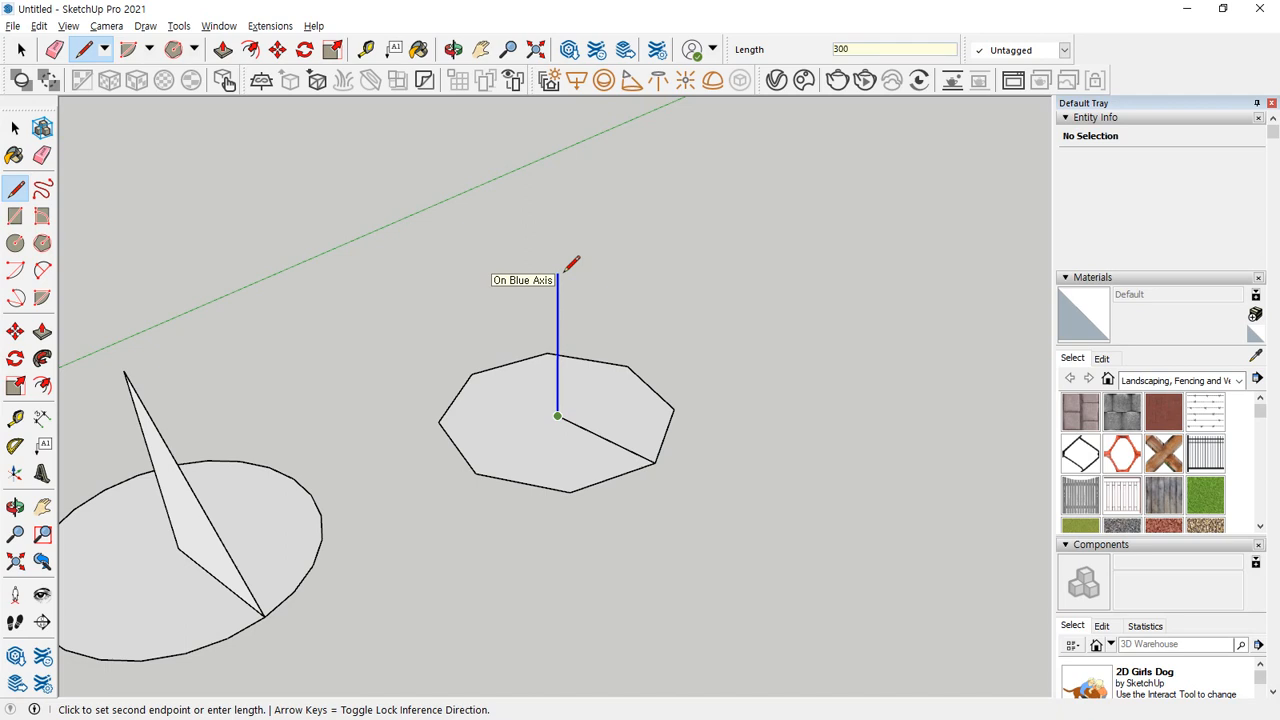
click(558, 255)
click(655, 462)
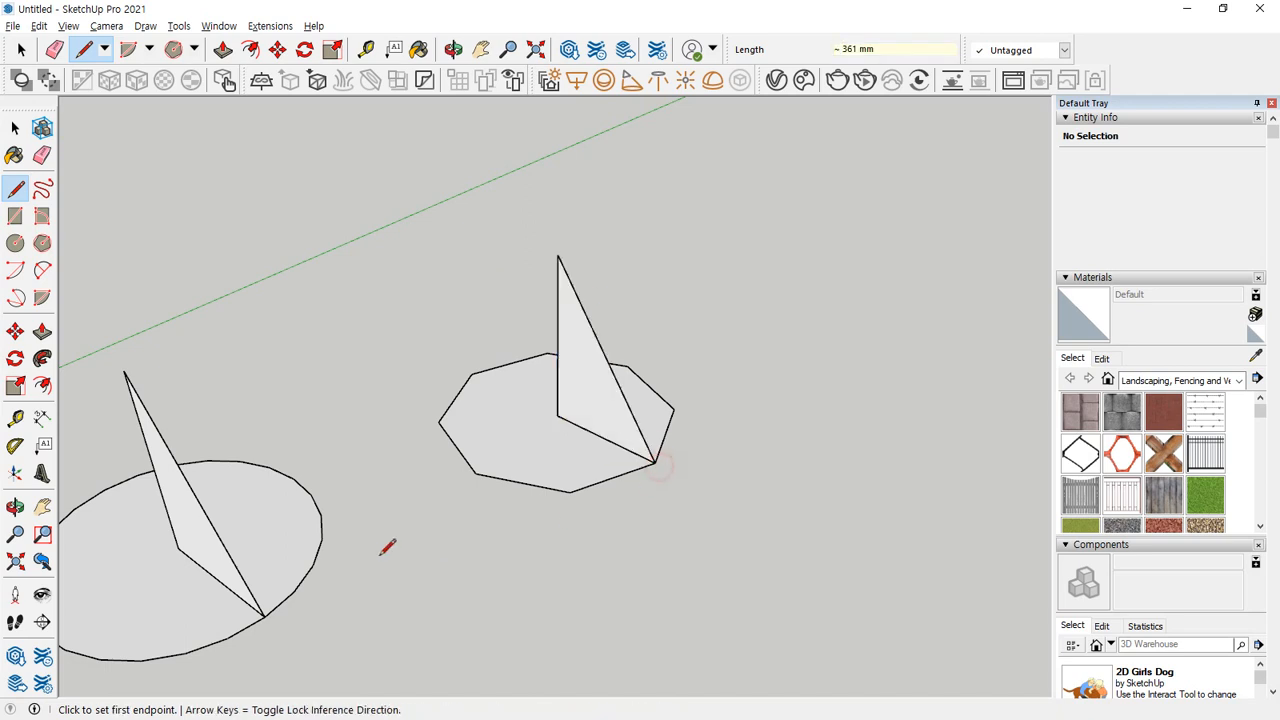
Select the octagon's outline as the path and sweep the triangular face around it with Follow Me to form a pyramid.
key(space)
middle_drag(386, 543, 465, 579)
click(515, 486)
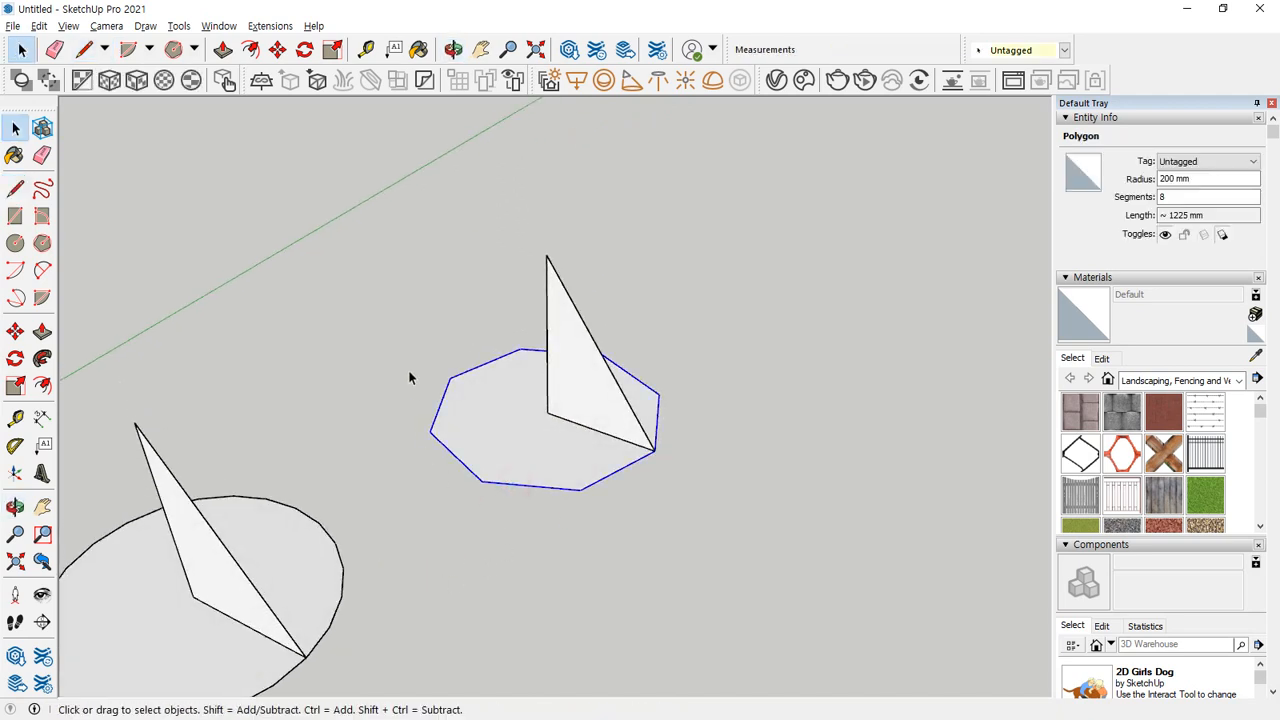
click(42, 385)
click(571, 380)
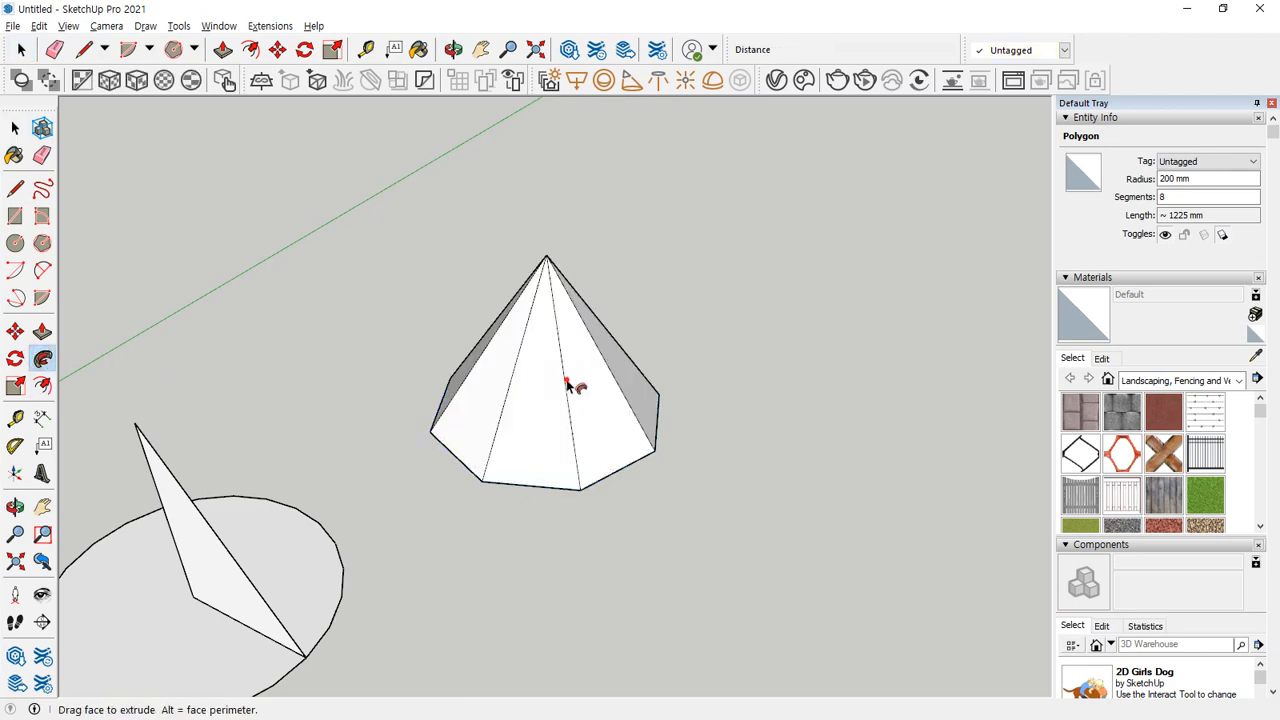
middle_drag(557, 528, 953, 452)
middle_drag(400, 505, 545, 393)
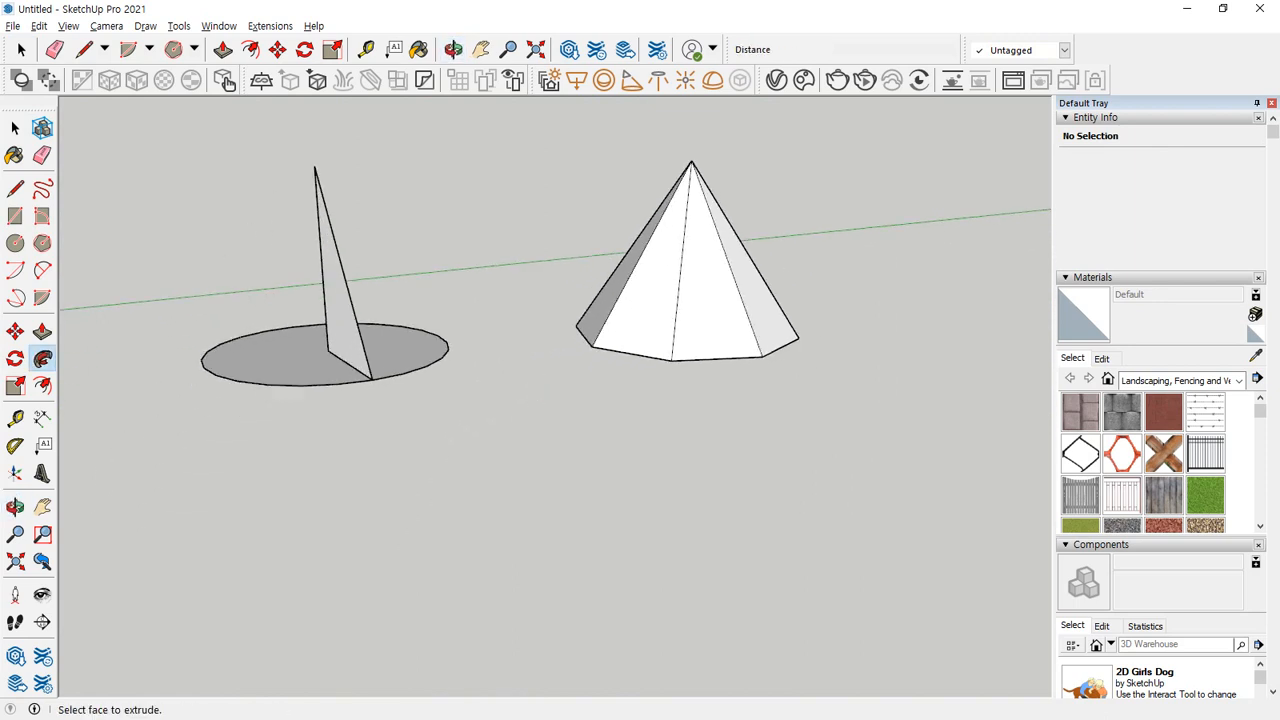
Switch to the browser's reference drawings, mark the polygonal pyramid and the square pyramid, clear the marks, and return to SketchUp.
key(alt+Tab)
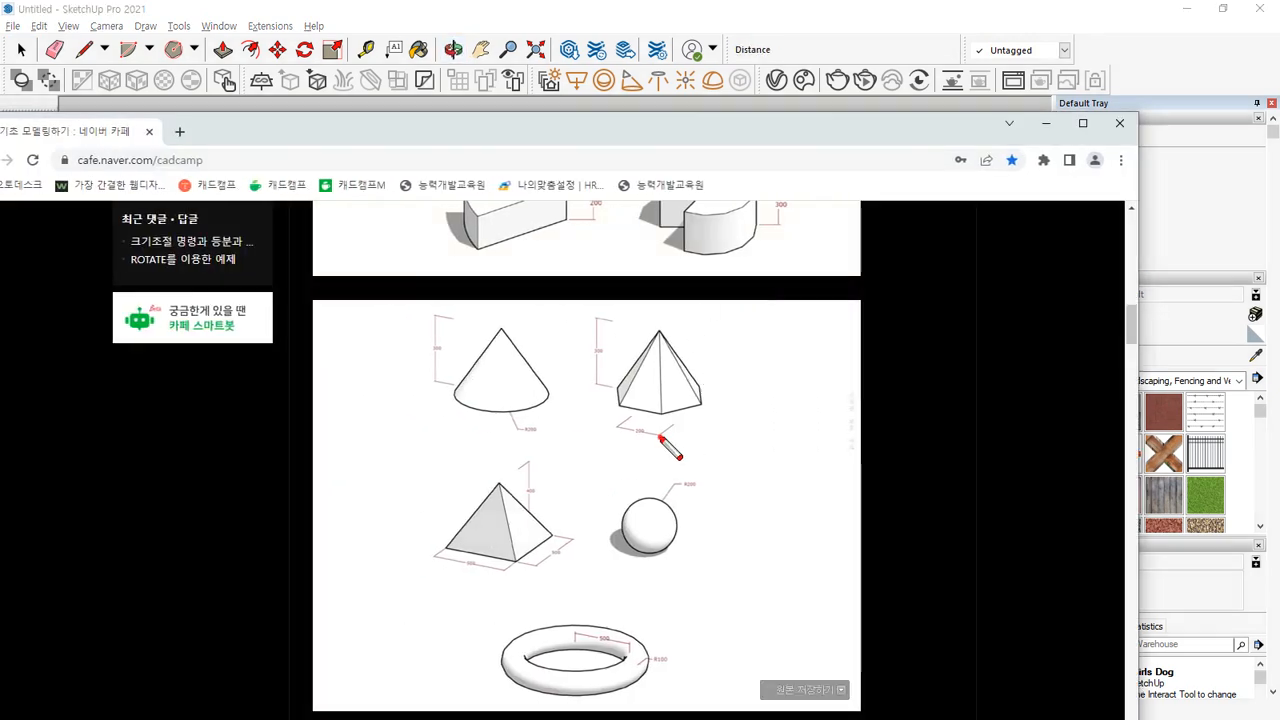
drag(666, 440, 729, 430)
mouse_move(483, 615)
mouse_down()
mouse_move(534, 512)
mouse_move(449, 581)
mouse_up()
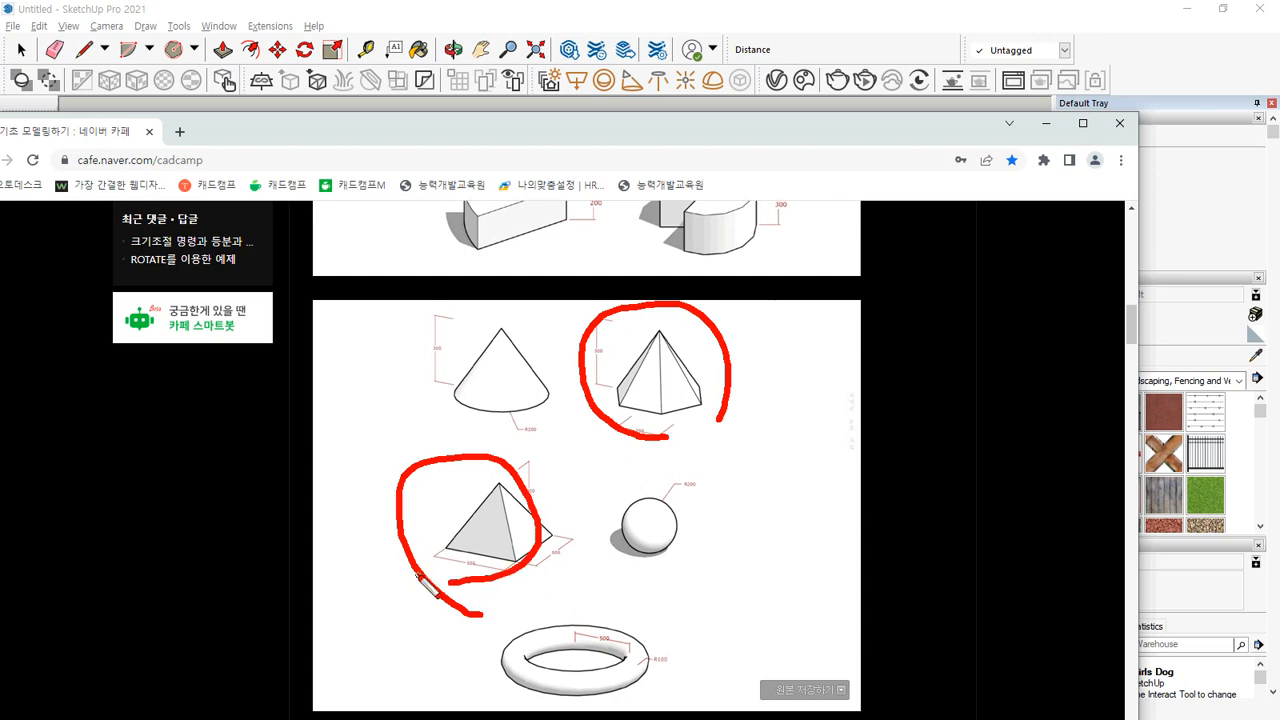
key(Escape)
key(alt+Tab)
Delete the pyramid together with the circle and its triangle, clearing the model.
mouse_move(429, 420)
middle_down()
mouse_move(617, 460)
mouse_move(726, 343)
middle_up()
key(space)
drag(759, 233, 201, 640)
key(Delete)
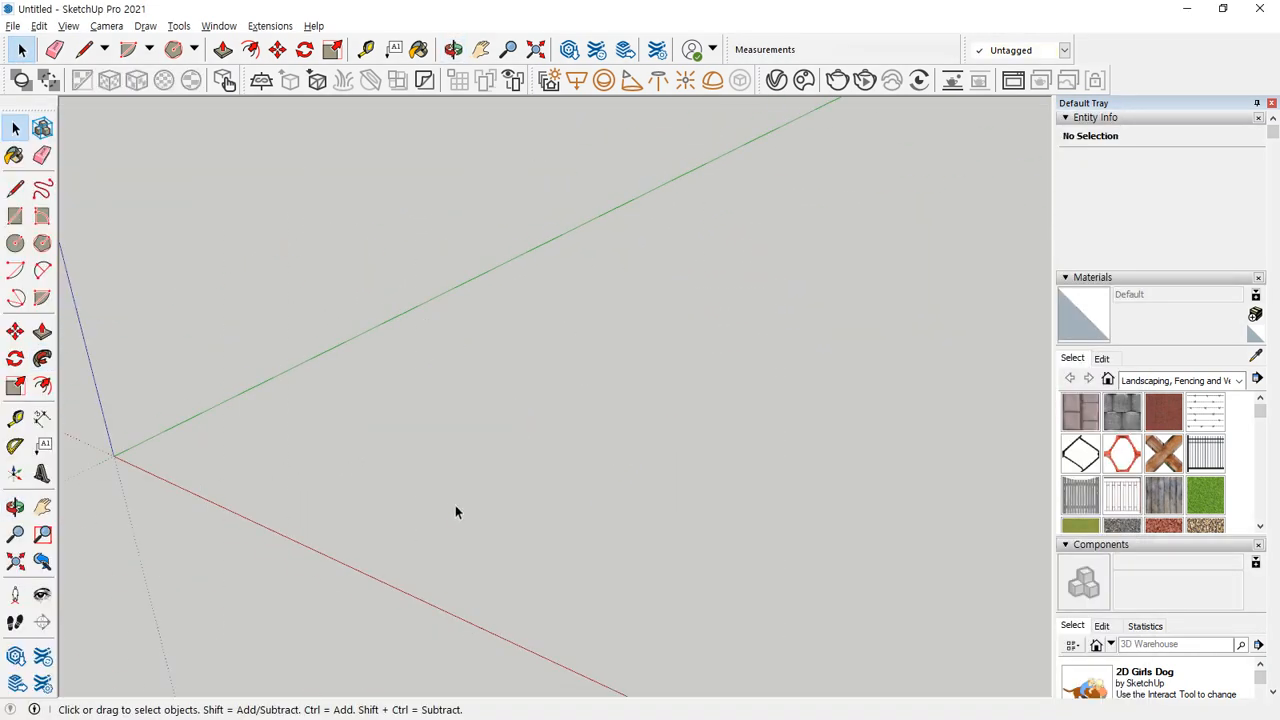
Draw a circle of 200 mm radius on the ground plane.
middle_drag(455, 510, 461, 530)
key(c)
click(459, 436)
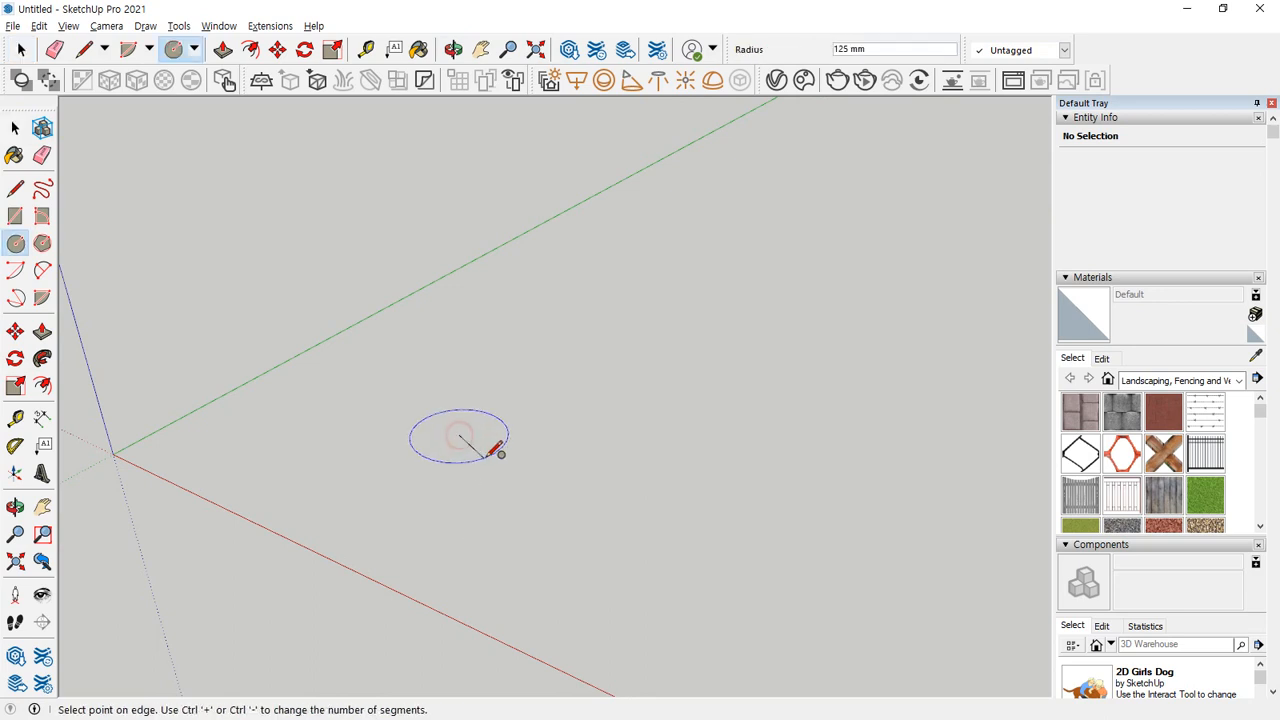
text(20)
key(Return)
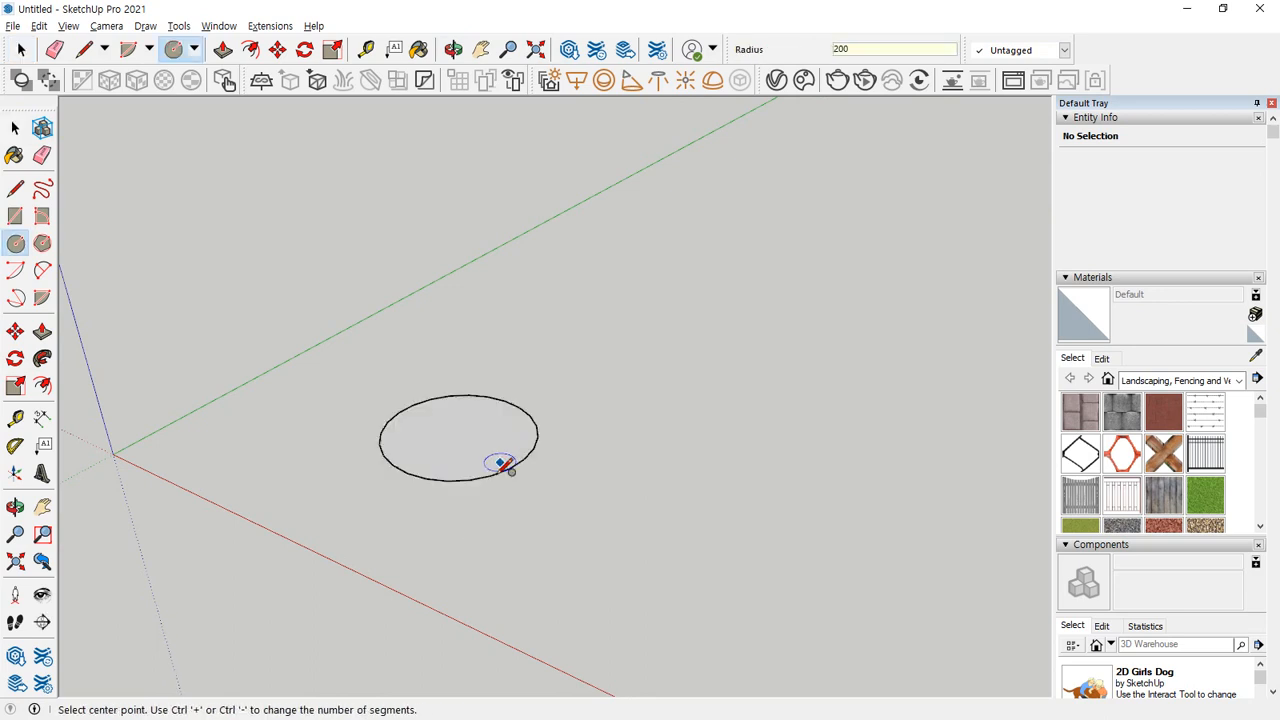
Draw a vertical circle of 200 mm radius around the ground circle's centre, perpendicular to the green axis.
middle_drag(500, 463, 577, 506)
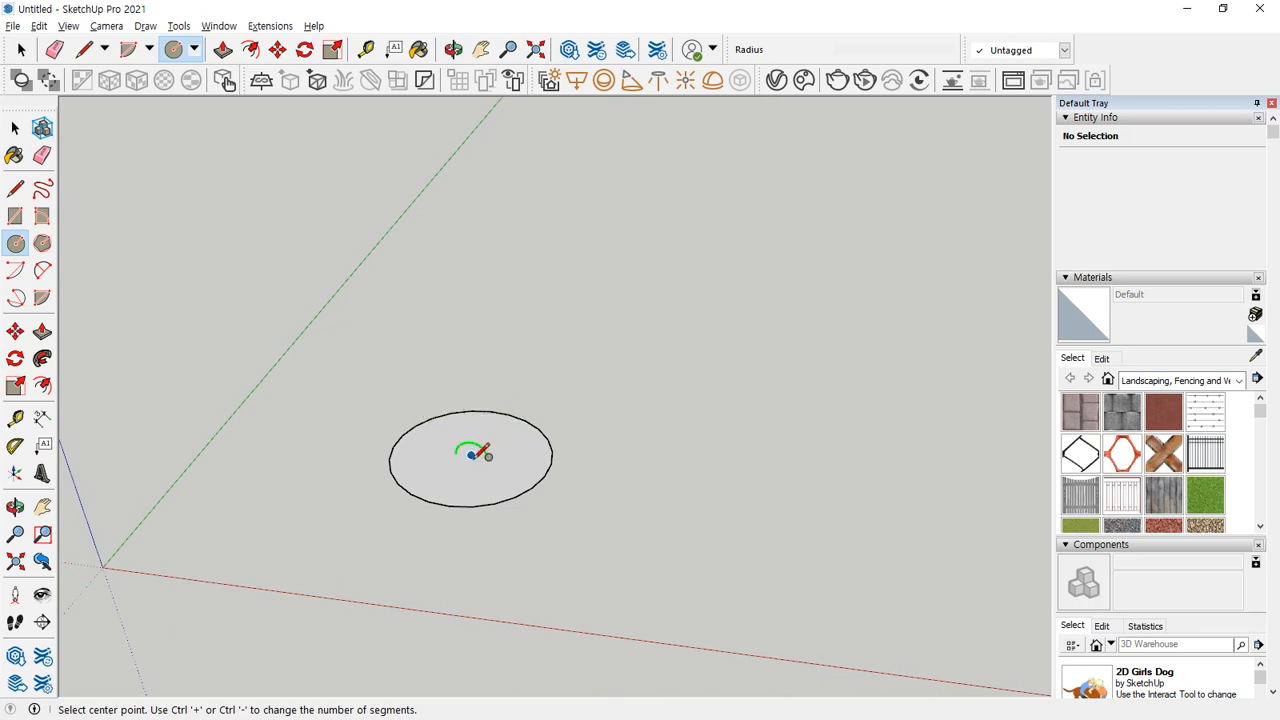
click(471, 455)
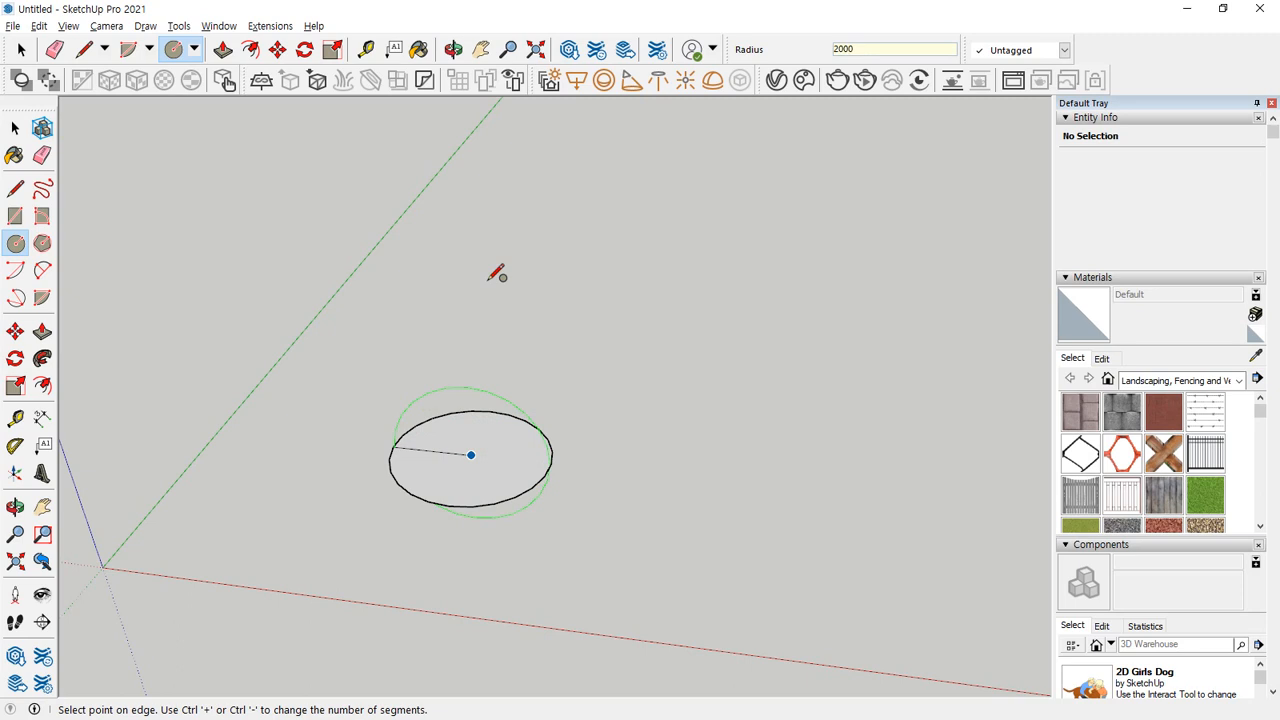
key(Return)
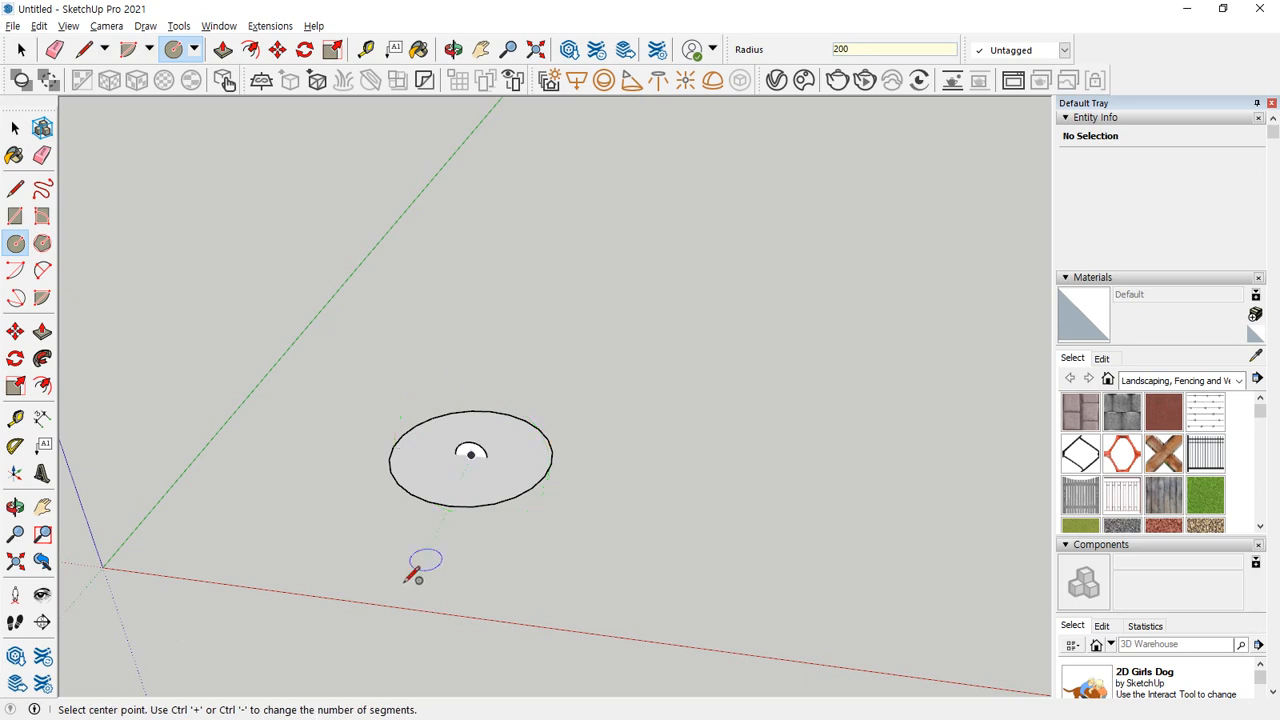
Delete both circles.
middle_drag(414, 574, 500, 490)
key(space)
drag(343, 349, 674, 588)
key(Delete)
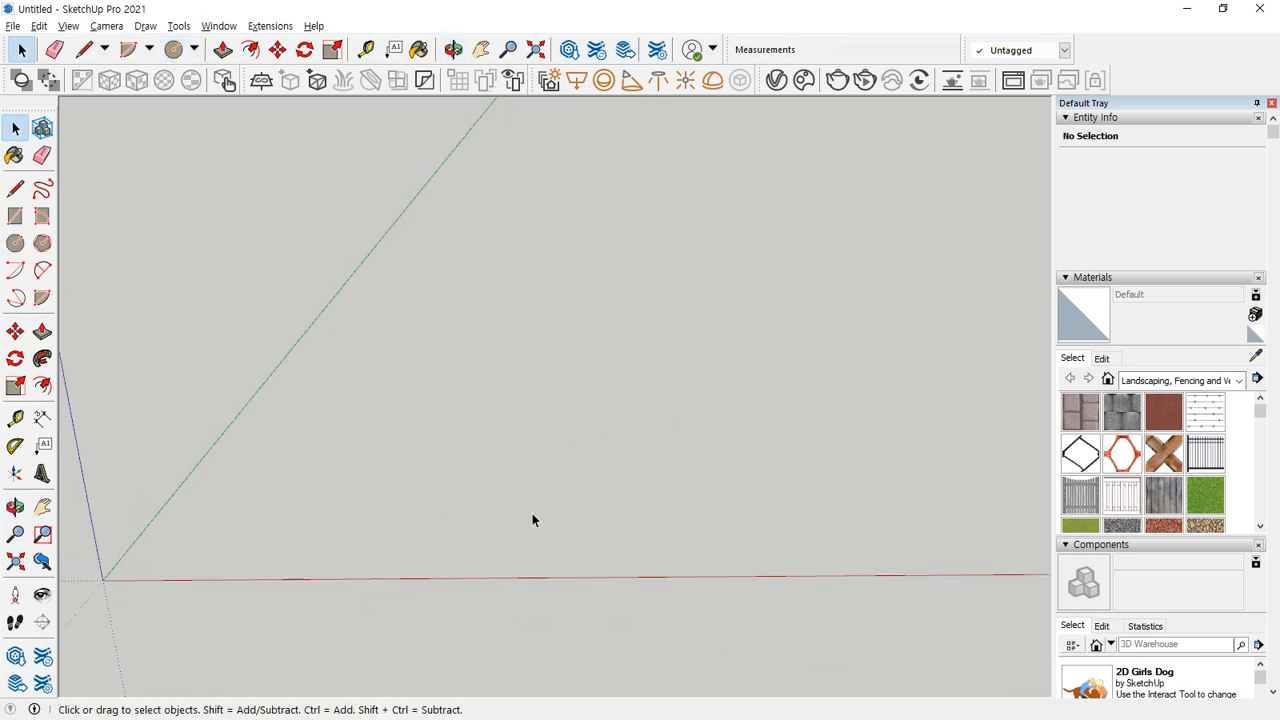
Draw a new ground circle with a 200 mm radius near the red axis.
key(c)
click(410, 474)
text(2)
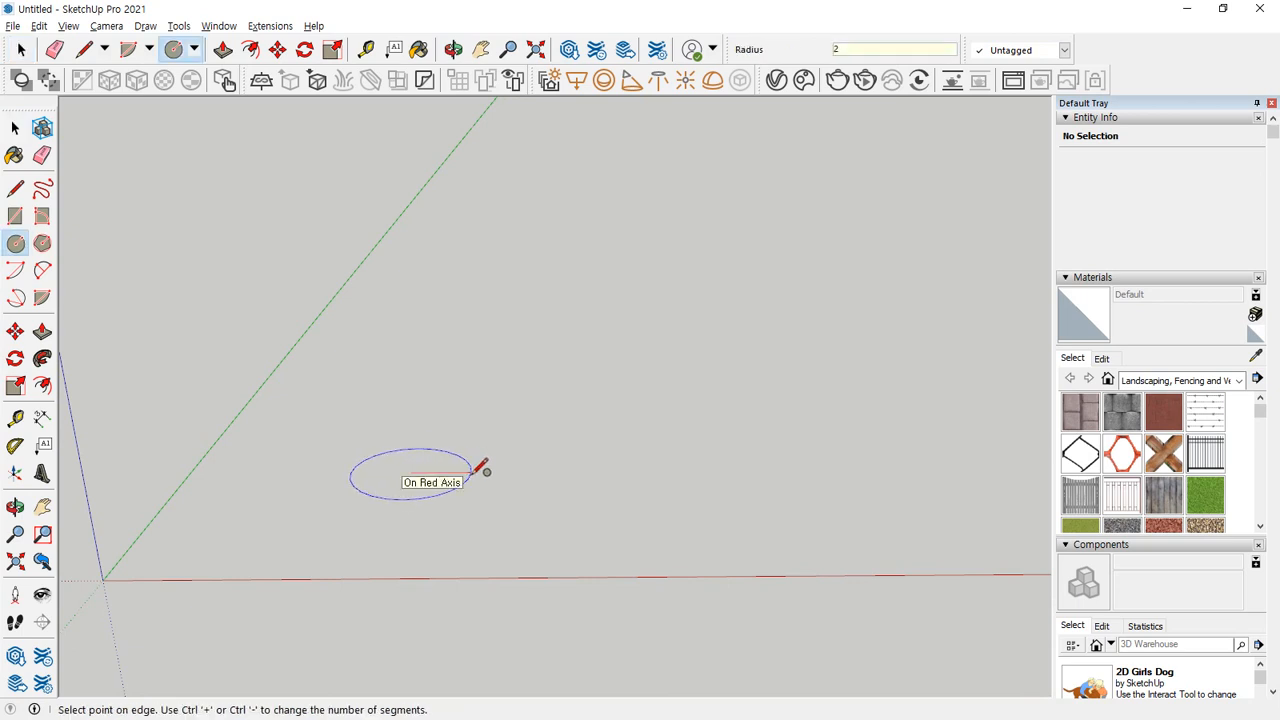
text(00)
key(Return)
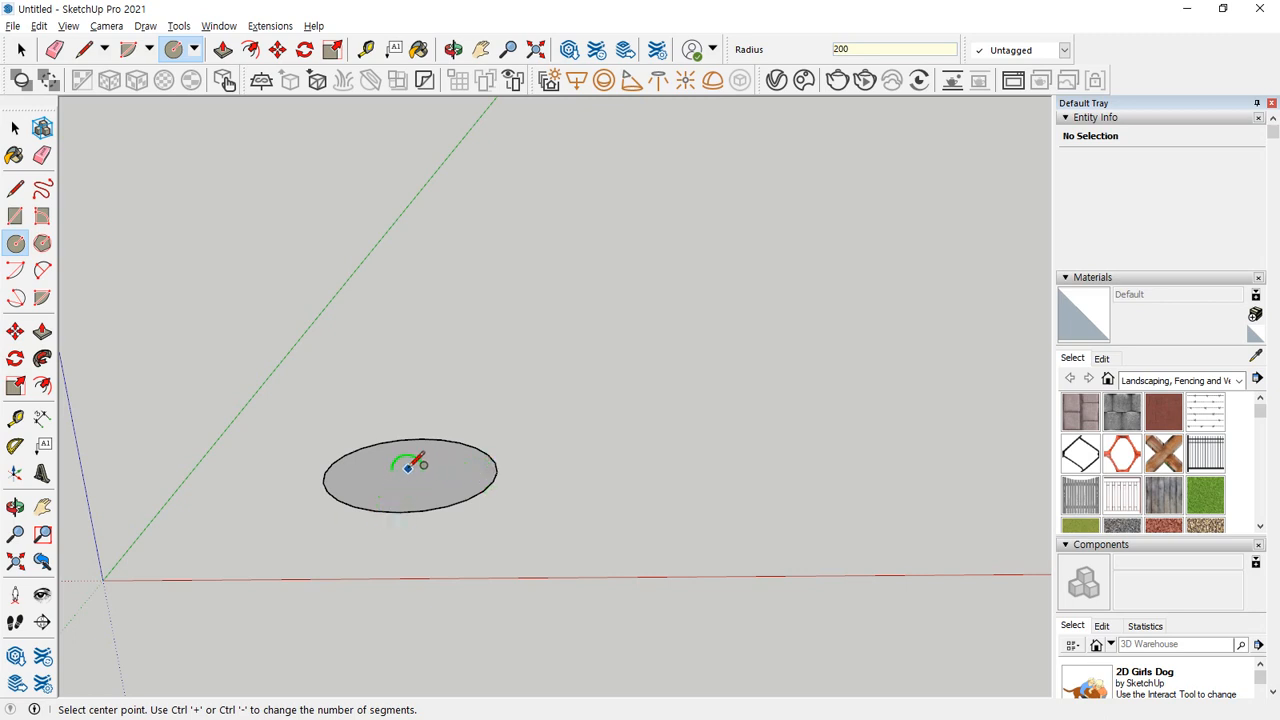
middle_drag(417, 463, 403, 549)
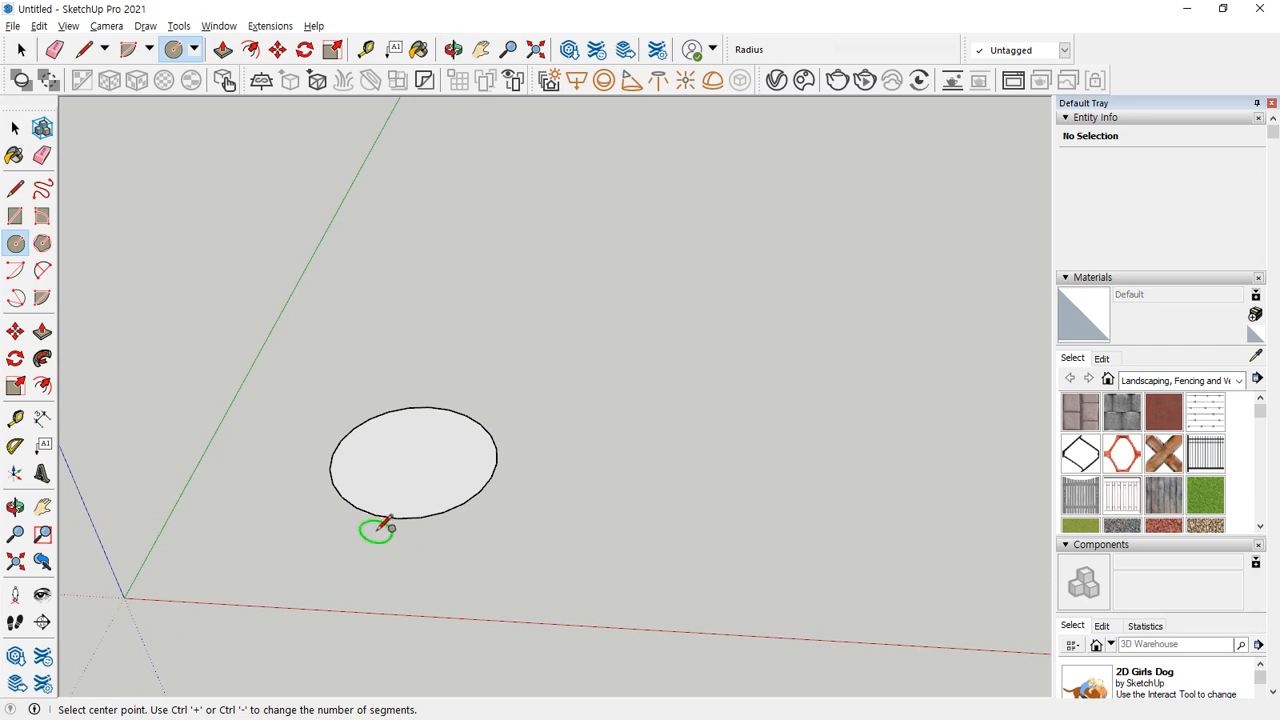
Draw a vertical circle on the same centre, snapping its 200 mm radius to the ground circle's edge along the red axis.
click(414, 458)
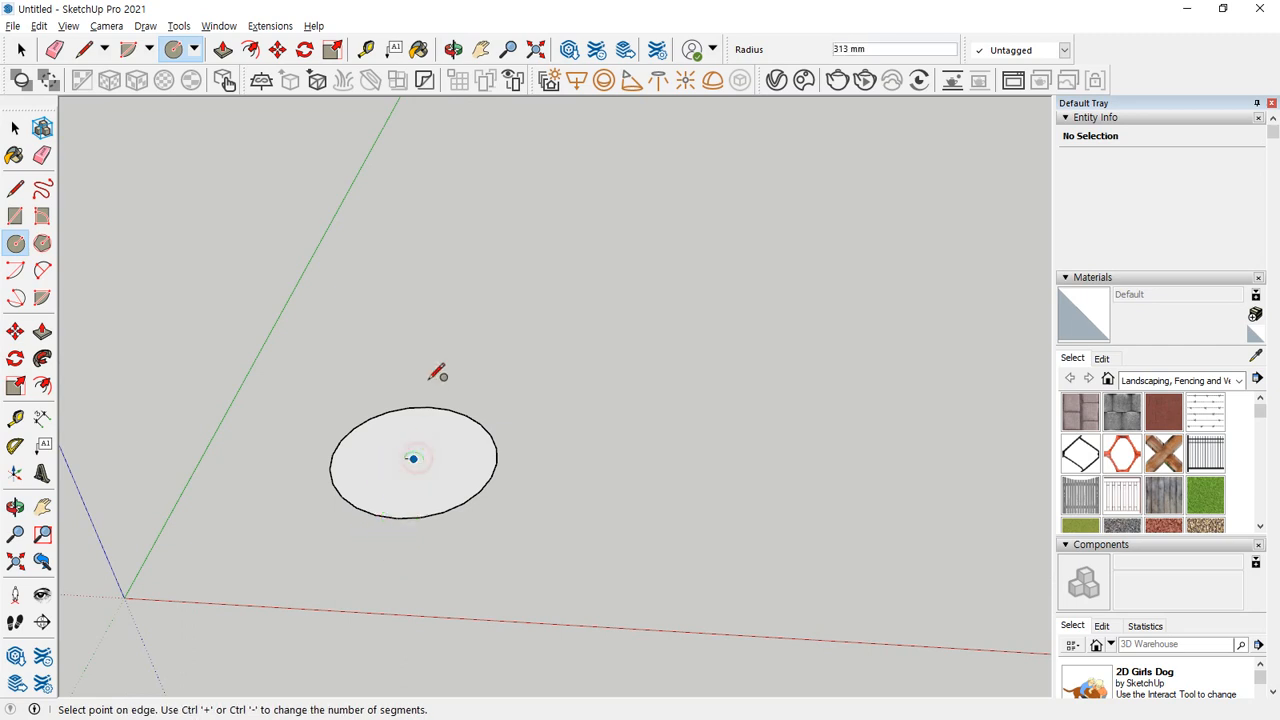
click(502, 460)
middle_drag(502, 460, 450, 422)
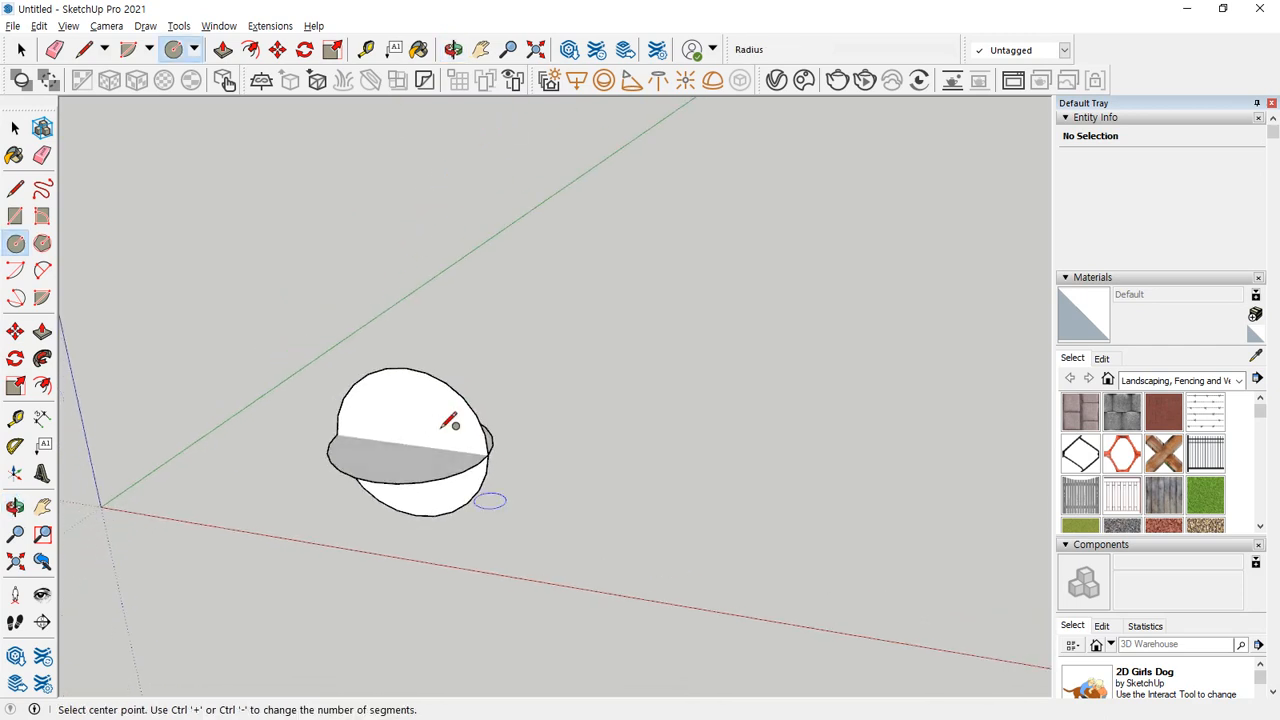
Split the vertical circle in half with lines joining its centre to its highest and lowest points.
key(l)
click(411, 442)
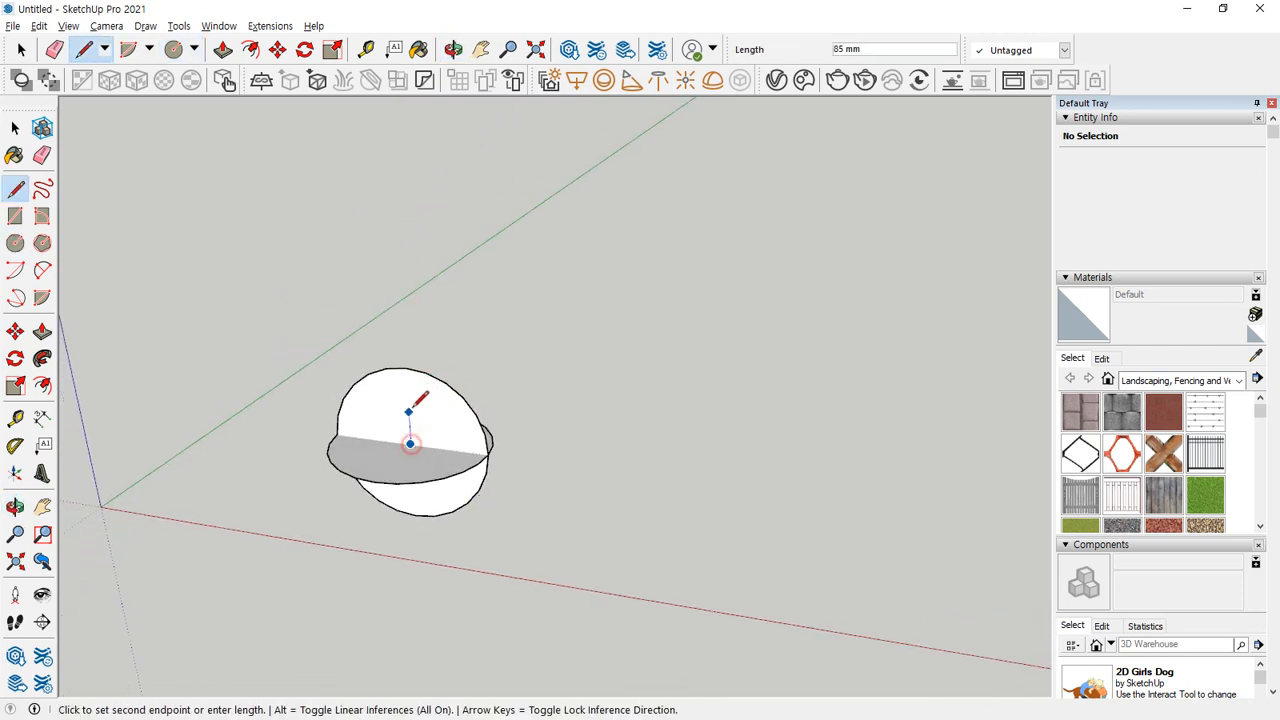
click(411, 358)
middle_drag(451, 491, 481, 289)
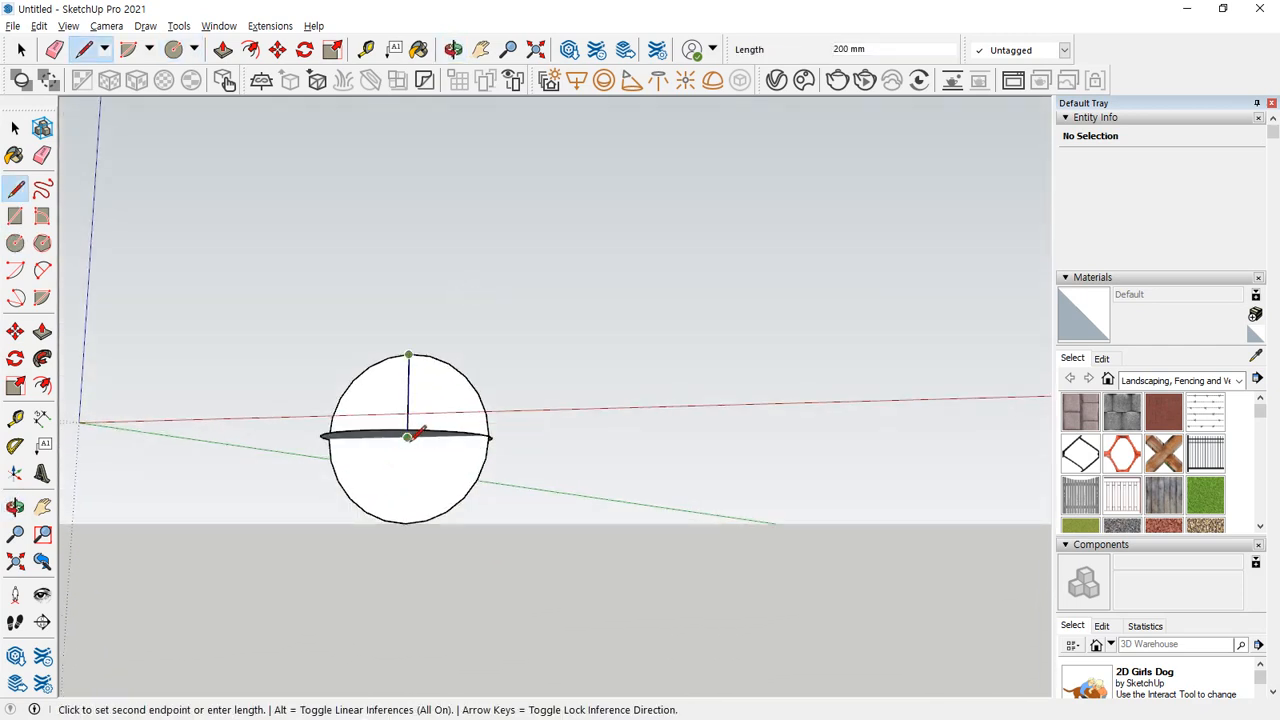
middle_drag(409, 442, 406, 389)
click(404, 442)
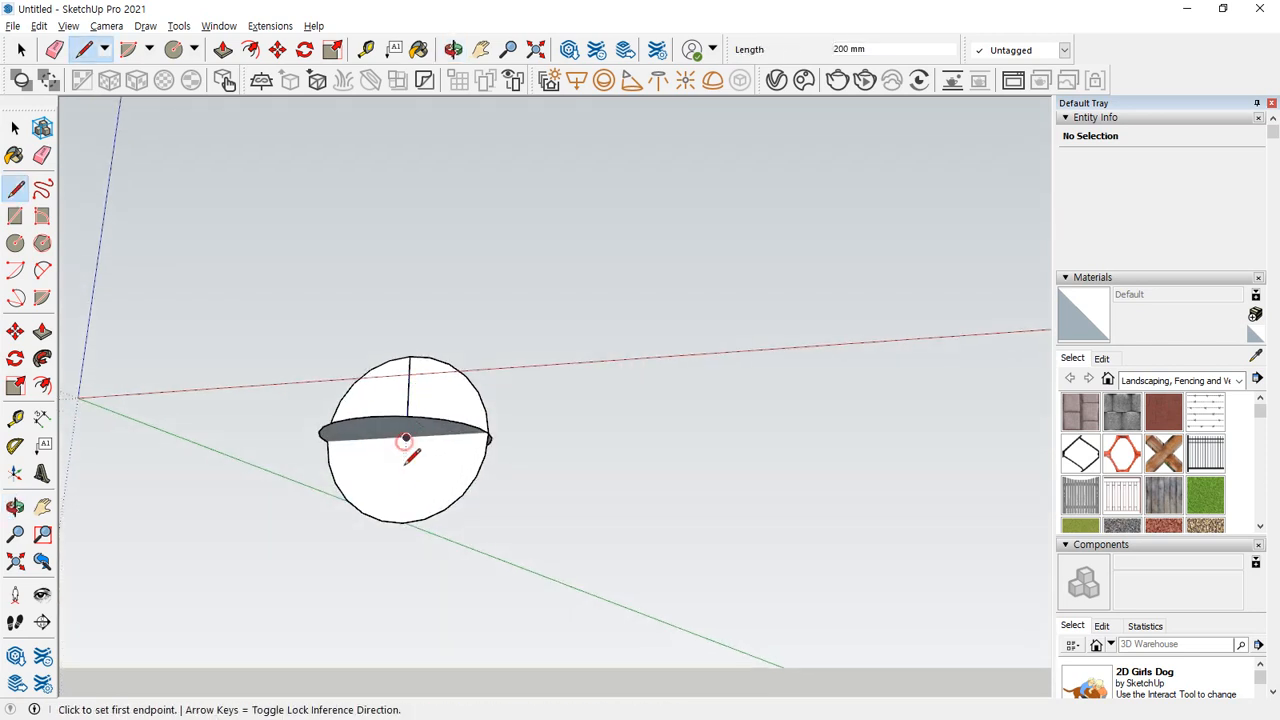
click(403, 521)
click(405, 436)
Erase the upper and lower arcs on one side of the vertical circle, leaving a half-circle face.
mouse_move(405, 436)
middle_down()
mouse_move(422, 556)
mouse_move(366, 523)
mouse_move(371, 354)
middle_up()
key(e)
click(365, 362)
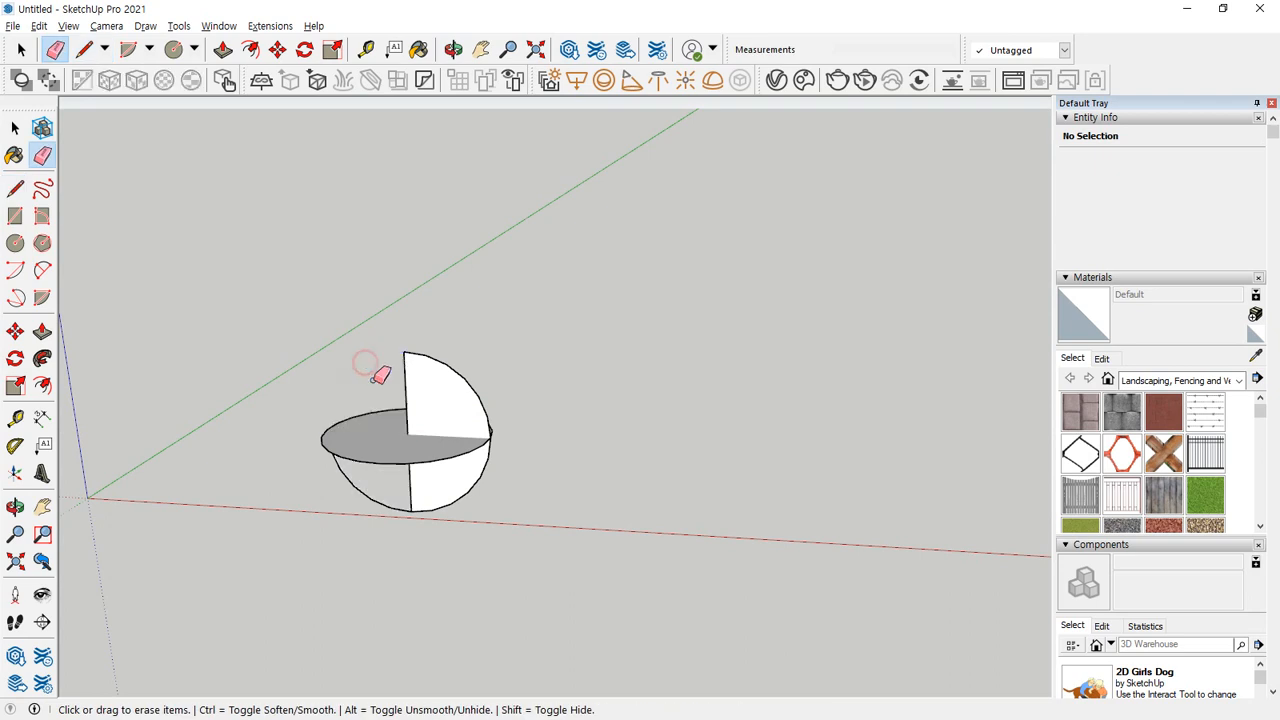
click(368, 500)
Select the ground circle's edge as the path and sweep the half-circle face around it with Follow Me to form a sphere.
mouse_move(366, 526)
middle_down()
mouse_move(571, 514)
mouse_move(283, 712)
mouse_move(340, 397)
mouse_move(540, 330)
mouse_move(729, 357)
mouse_move(866, 354)
mouse_move(600, 466)
middle_up()
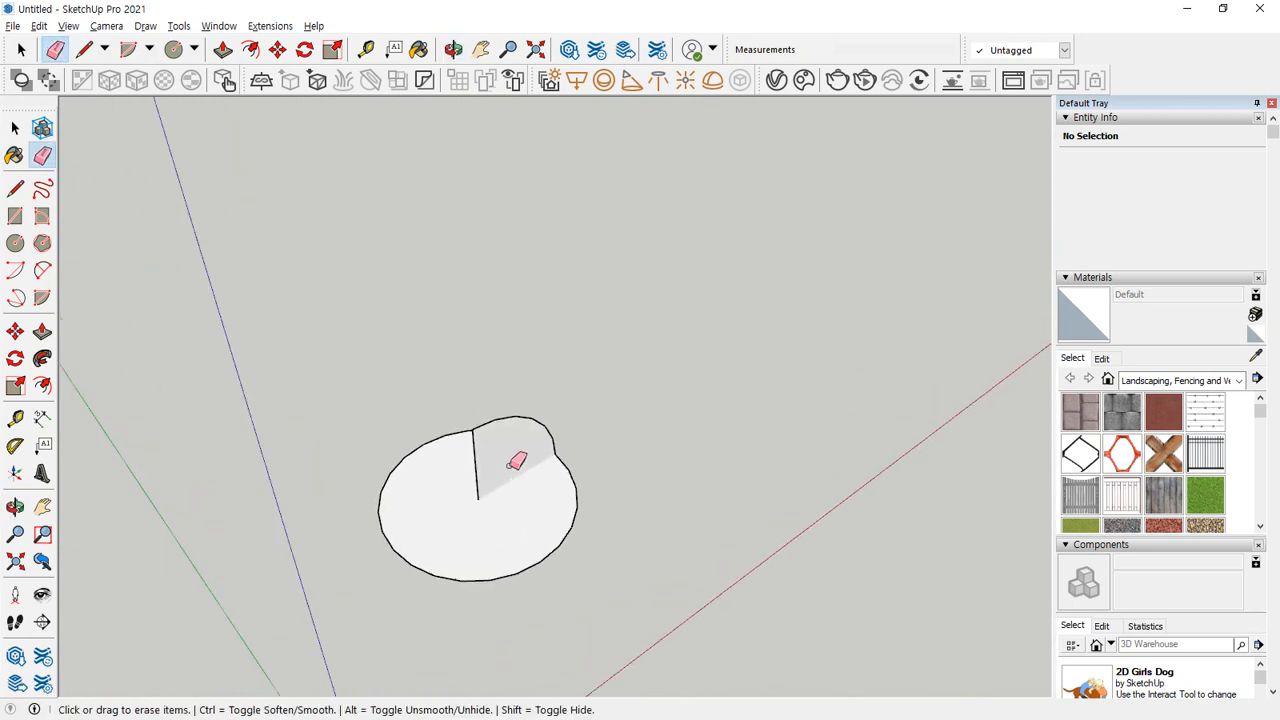
key(ctrl)
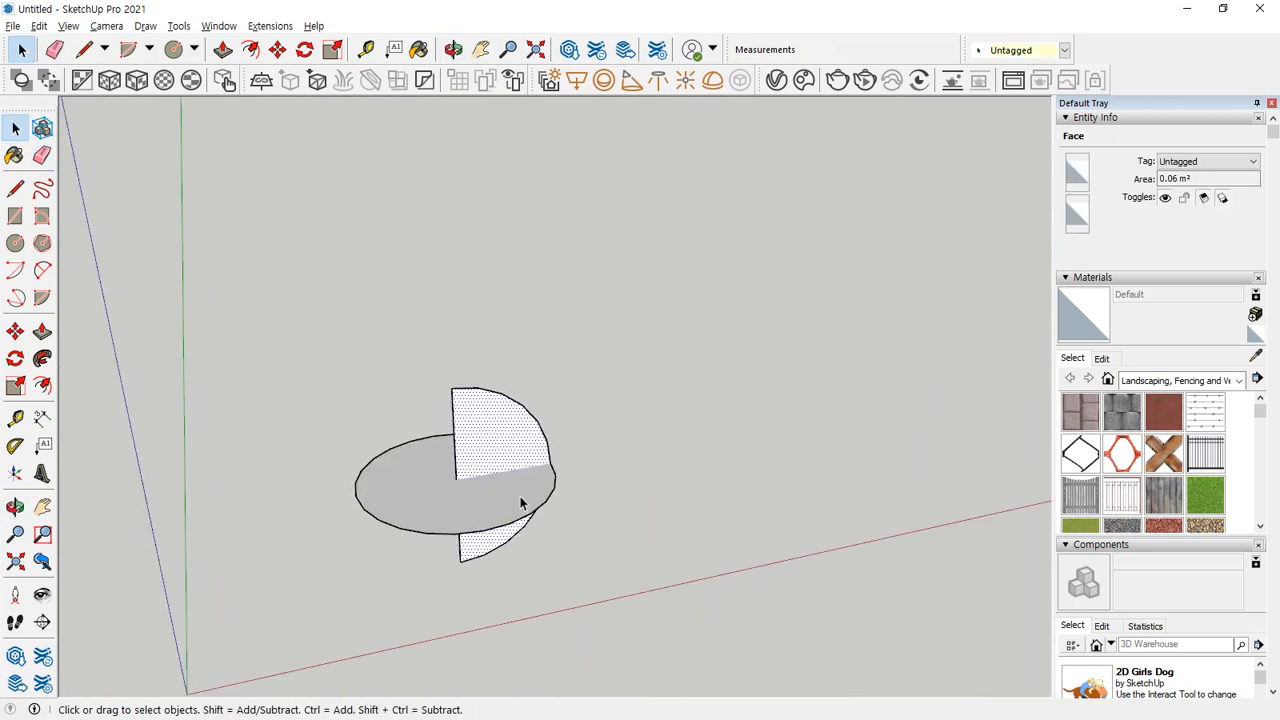
middle_drag(520, 503, 474, 611)
click(394, 530)
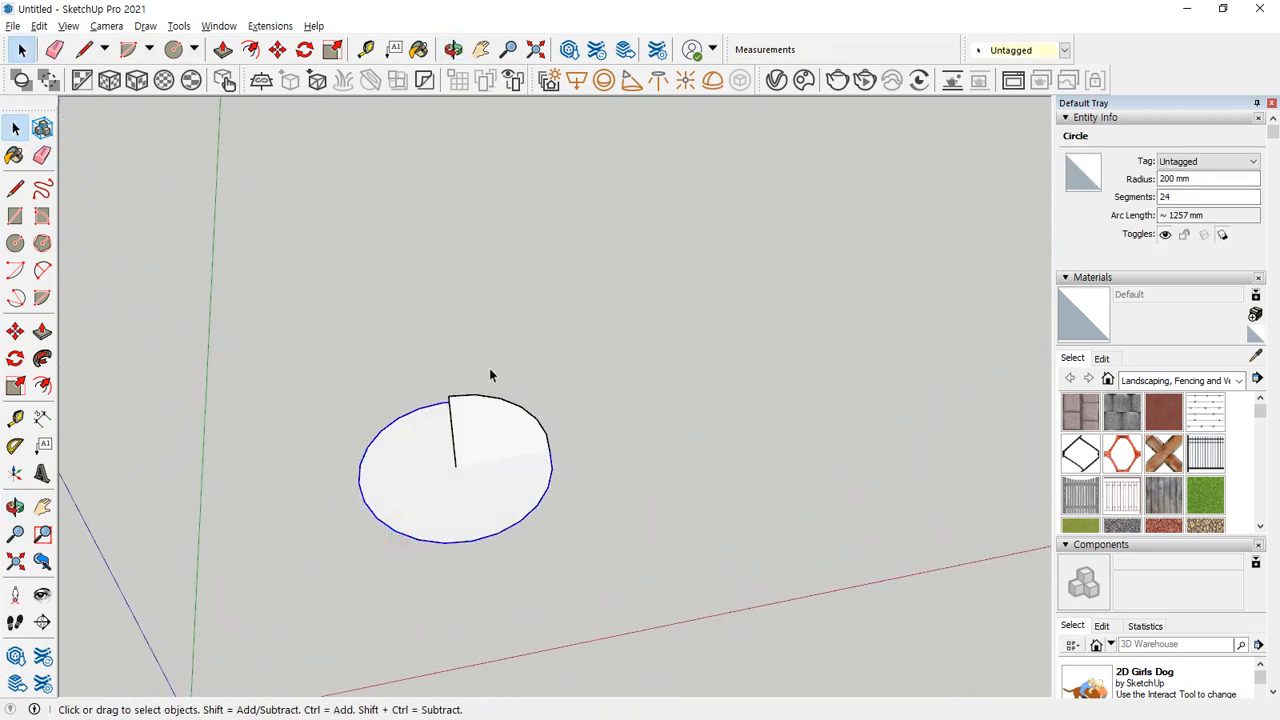
click(42, 358)
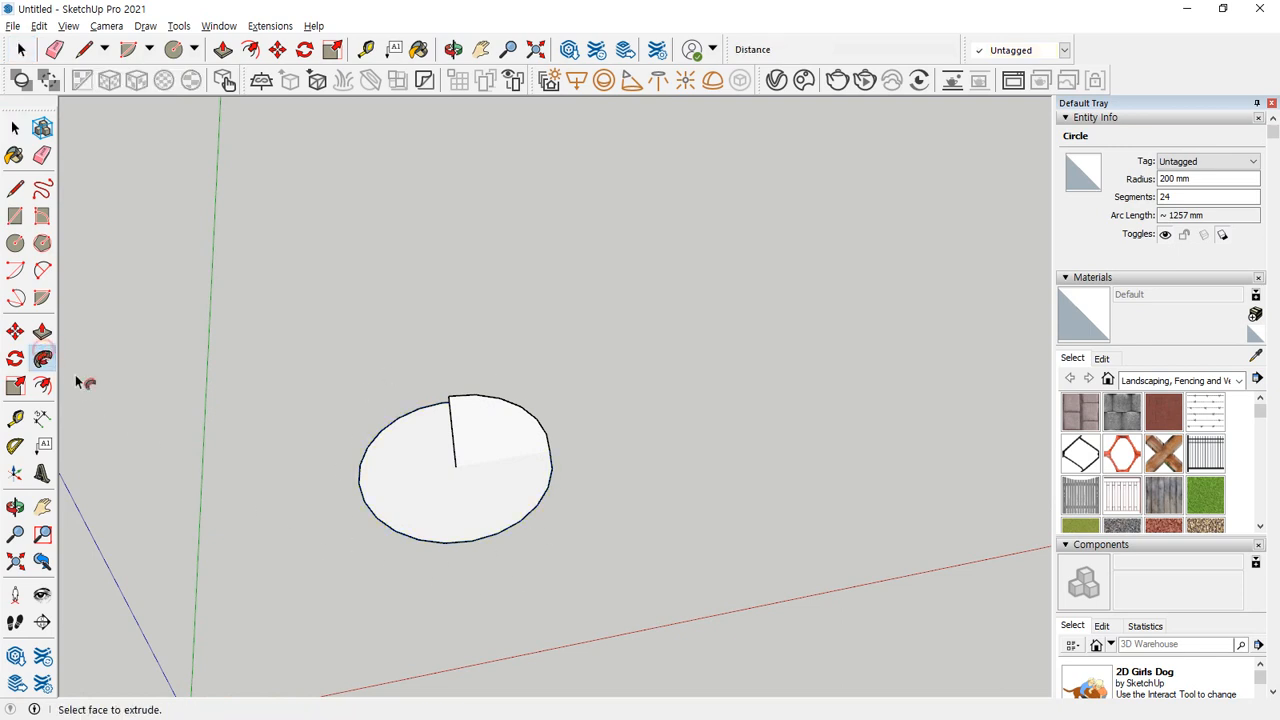
click(482, 456)
middle_drag(491, 576, 227, 385)
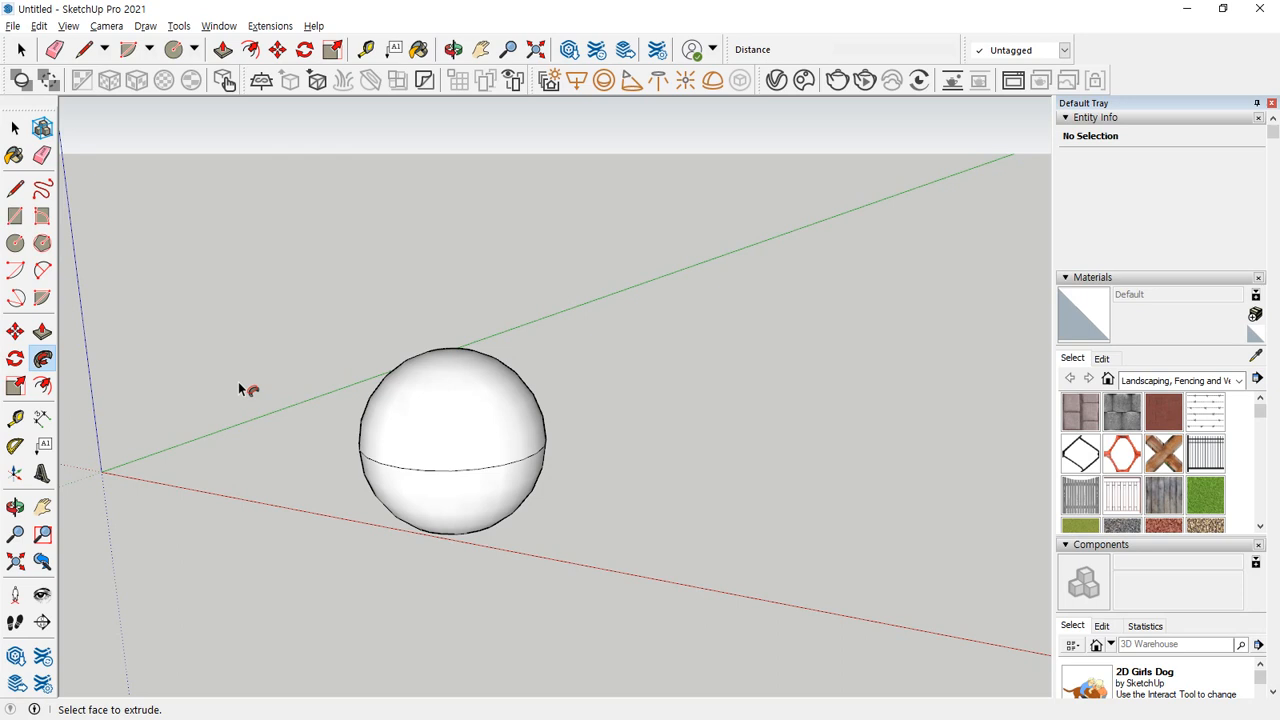
Turn on the X-ray face style and examine the sphere from closer up.
click(68, 26)
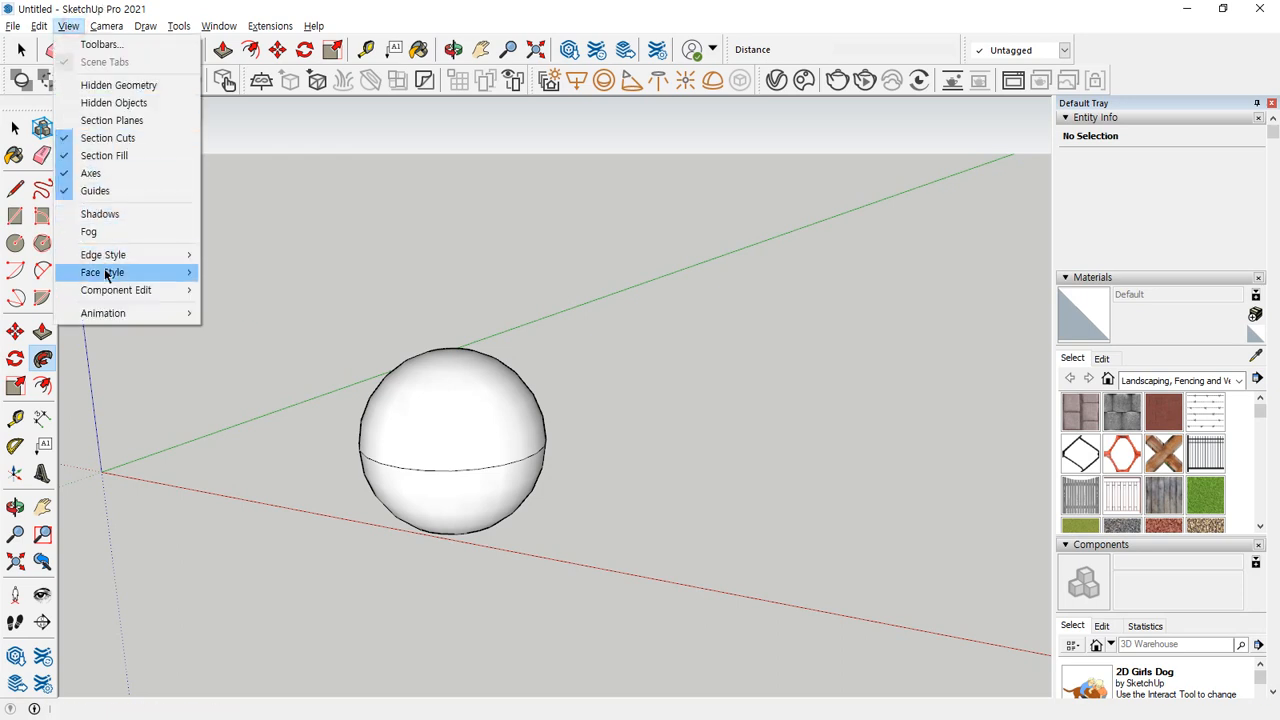
mouse_move(181, 271)
click(234, 272)
middle_drag(257, 309, 690, 558)
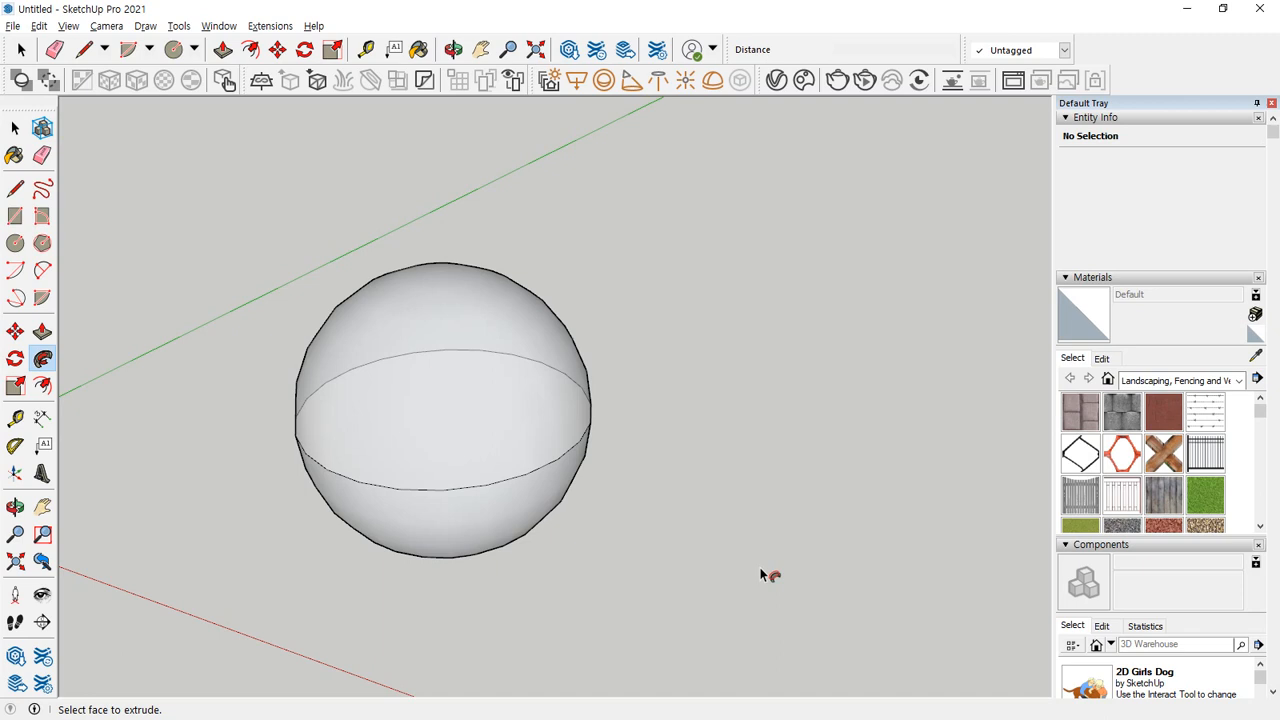
Undo the sphere's Follow Me sweep back to the half-circle profile and turn the X-ray face style off.
key(space)
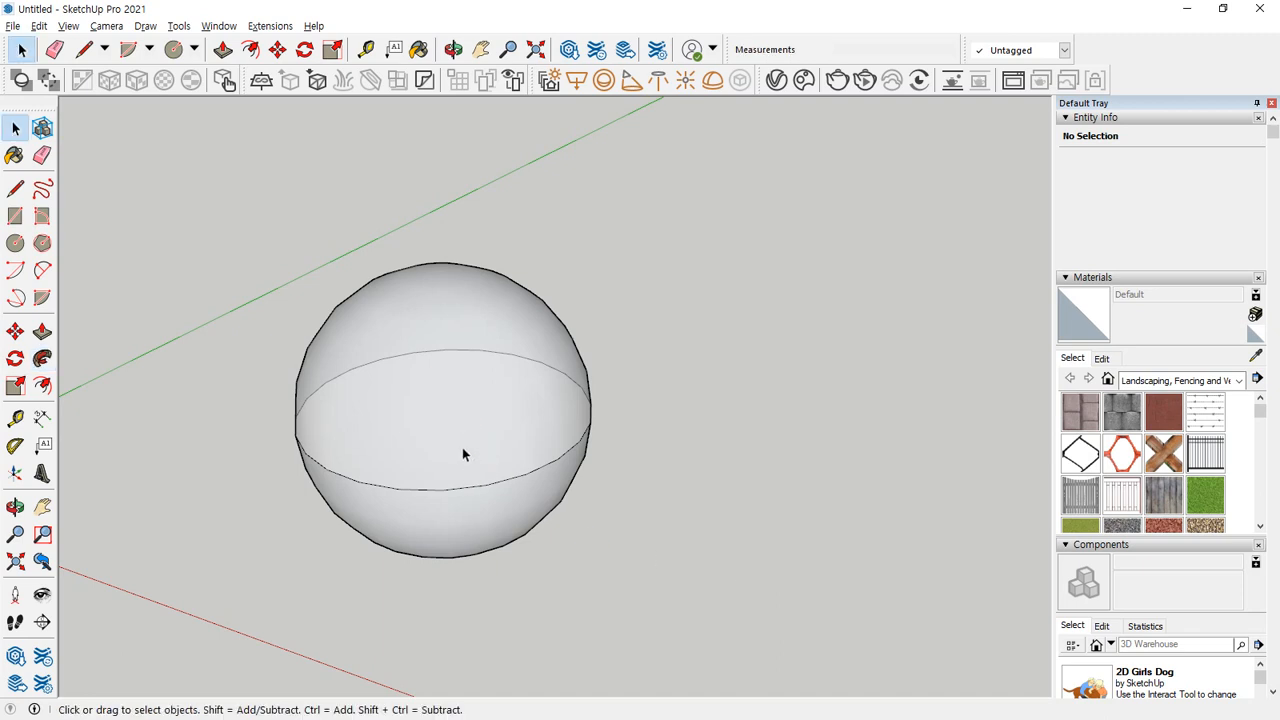
key(ctrl+z)
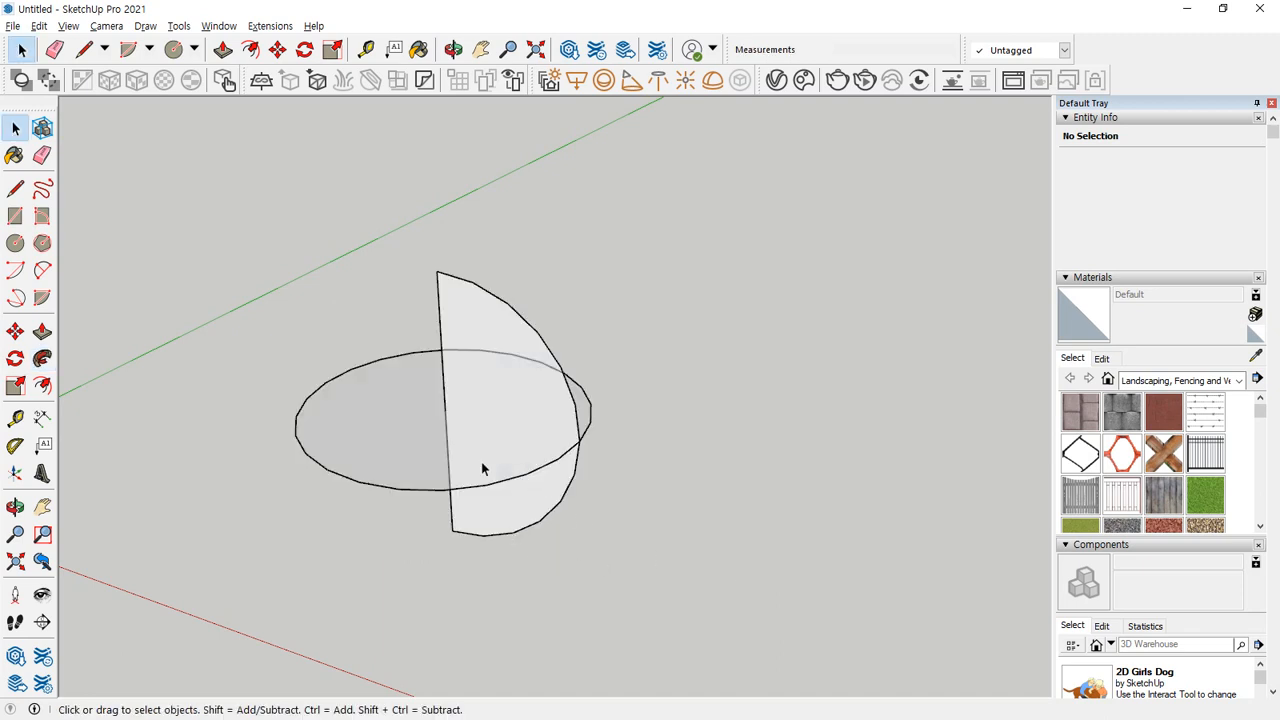
middle_drag(482, 463, 560, 488)
click(68, 30)
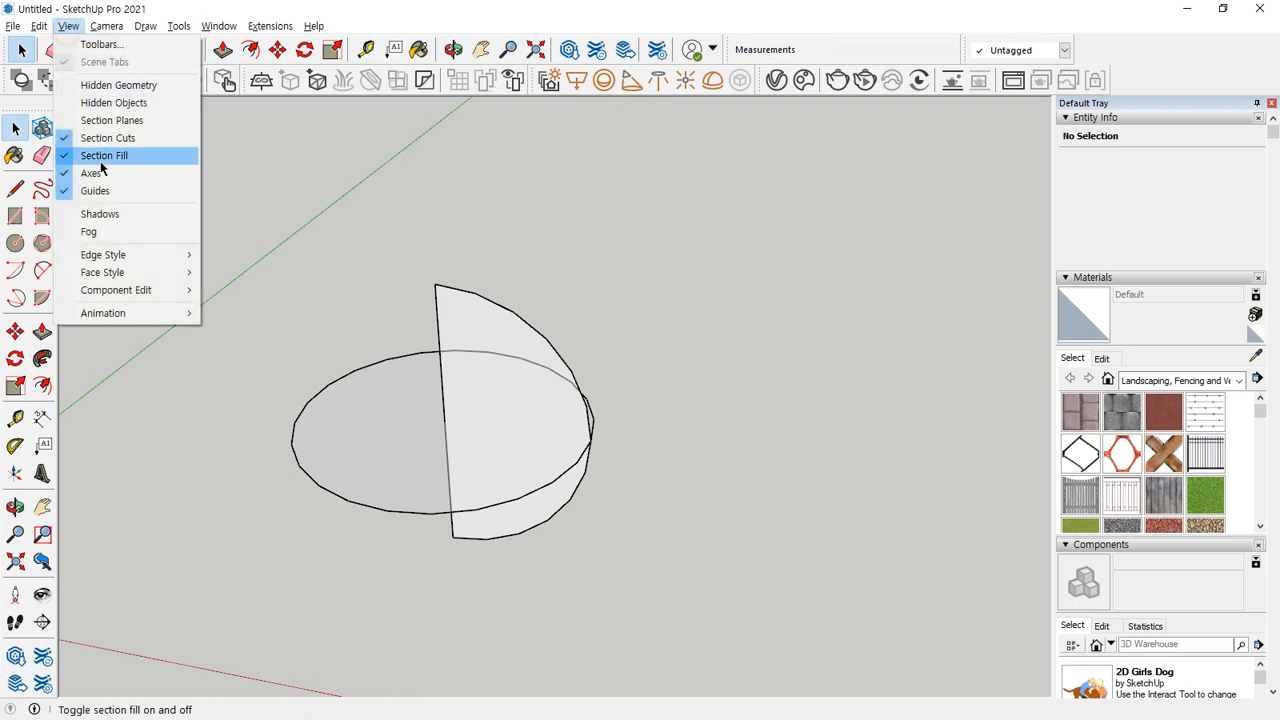
mouse_move(84, 274)
click(231, 273)
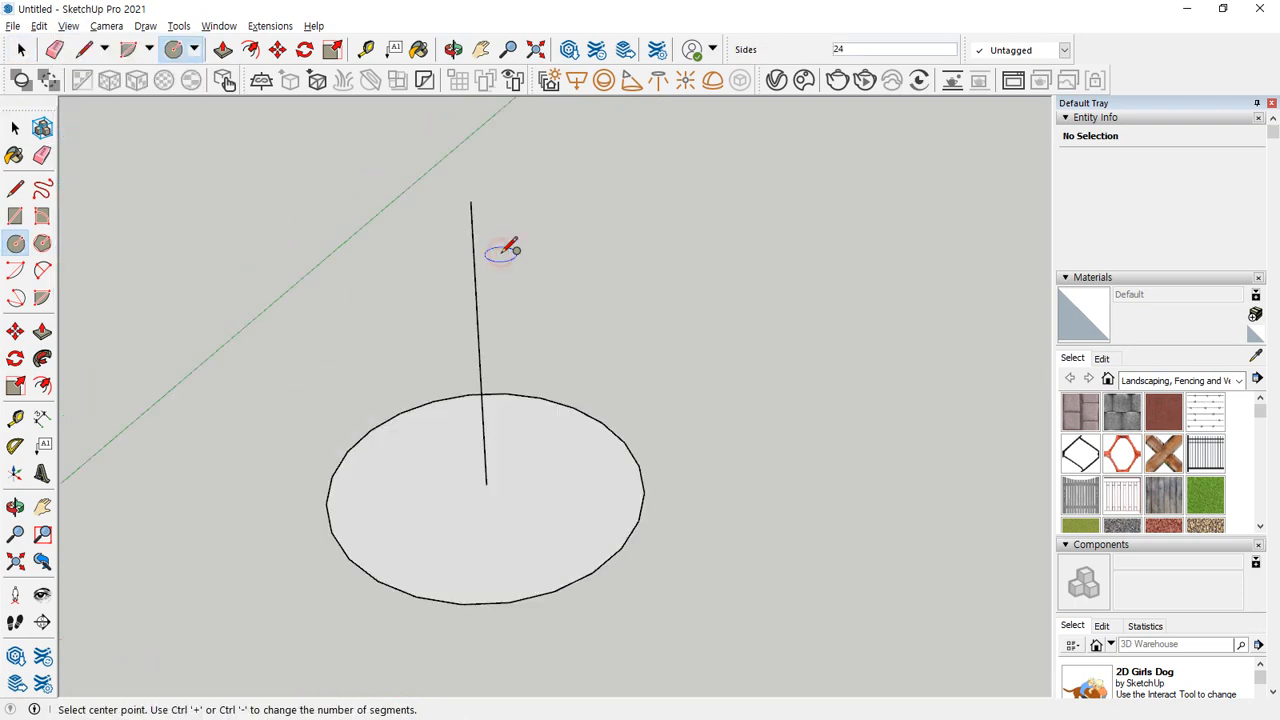
Draw a vertical circle of 200 mm radius centred on the upper end of the vertical line above the ground circle.
click(471, 200)
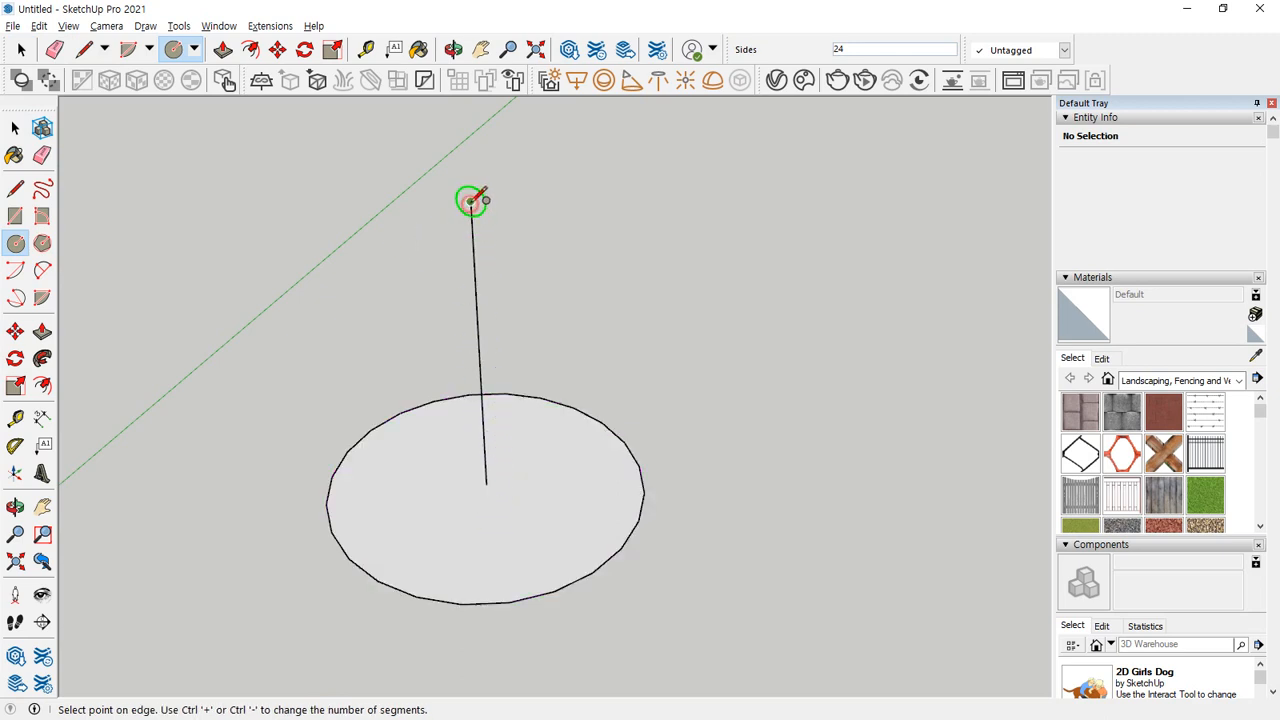
click(477, 301)
middle_drag(488, 292, 480, 325)
Split the raised circle with a line from its centre to its highest point, then erase one side arc and the leftover line below.
key(l)
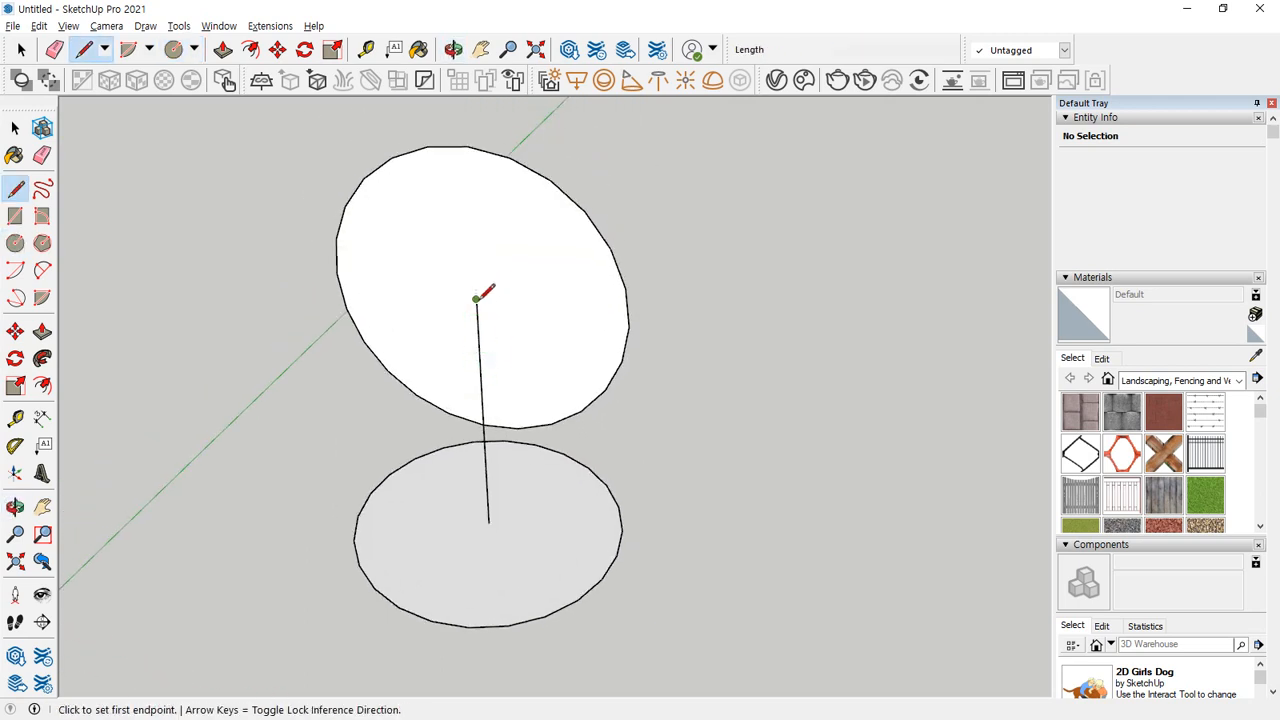
click(477, 298)
click(468, 146)
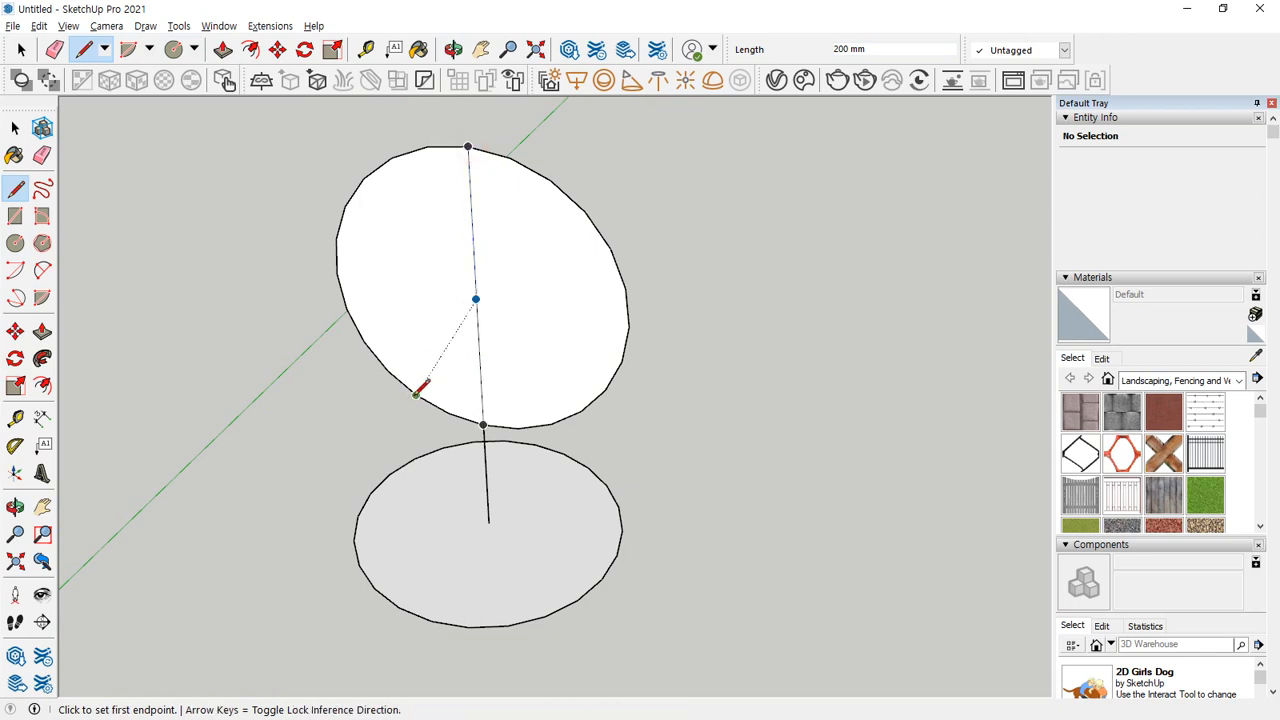
key(e)
click(416, 393)
click(490, 487)
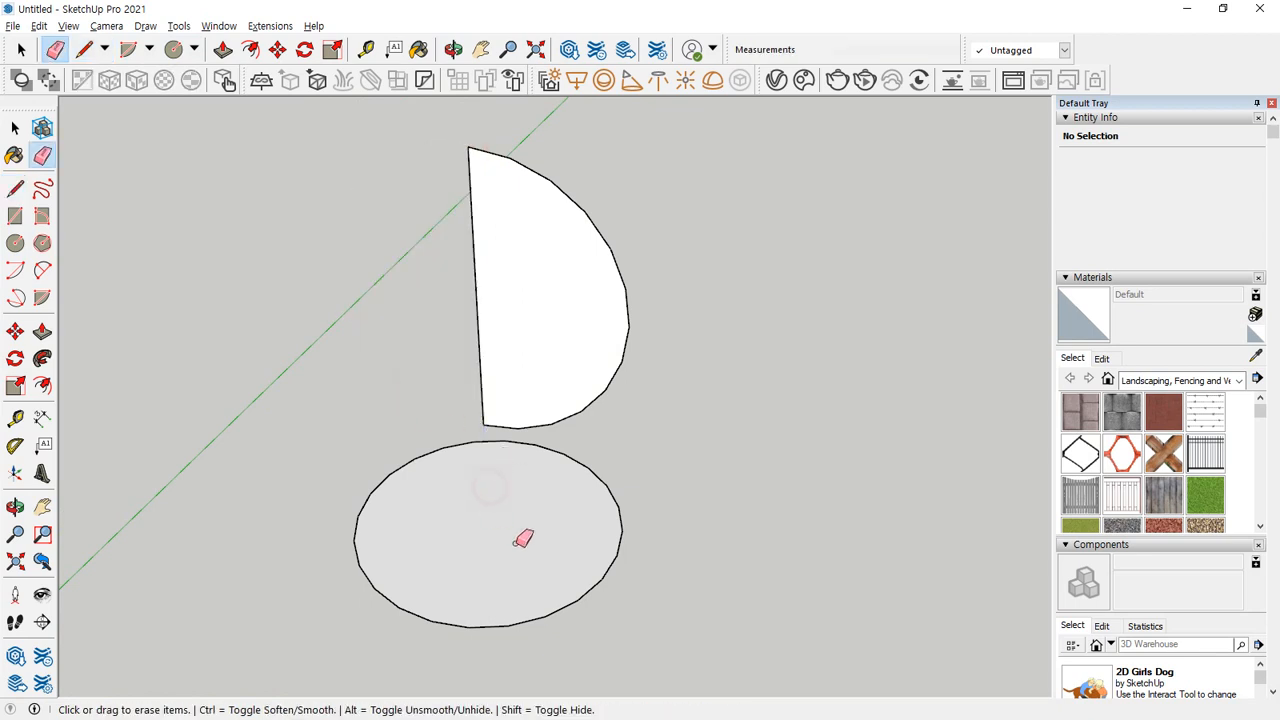
Select the ground circle's edge as the path and sweep the raised half-circle with Follow Me into a sphere above it.
mouse_move(520, 537)
middle_down()
mouse_move(285, 377)
mouse_move(542, 485)
middle_up()
key(space)
click(607, 592)
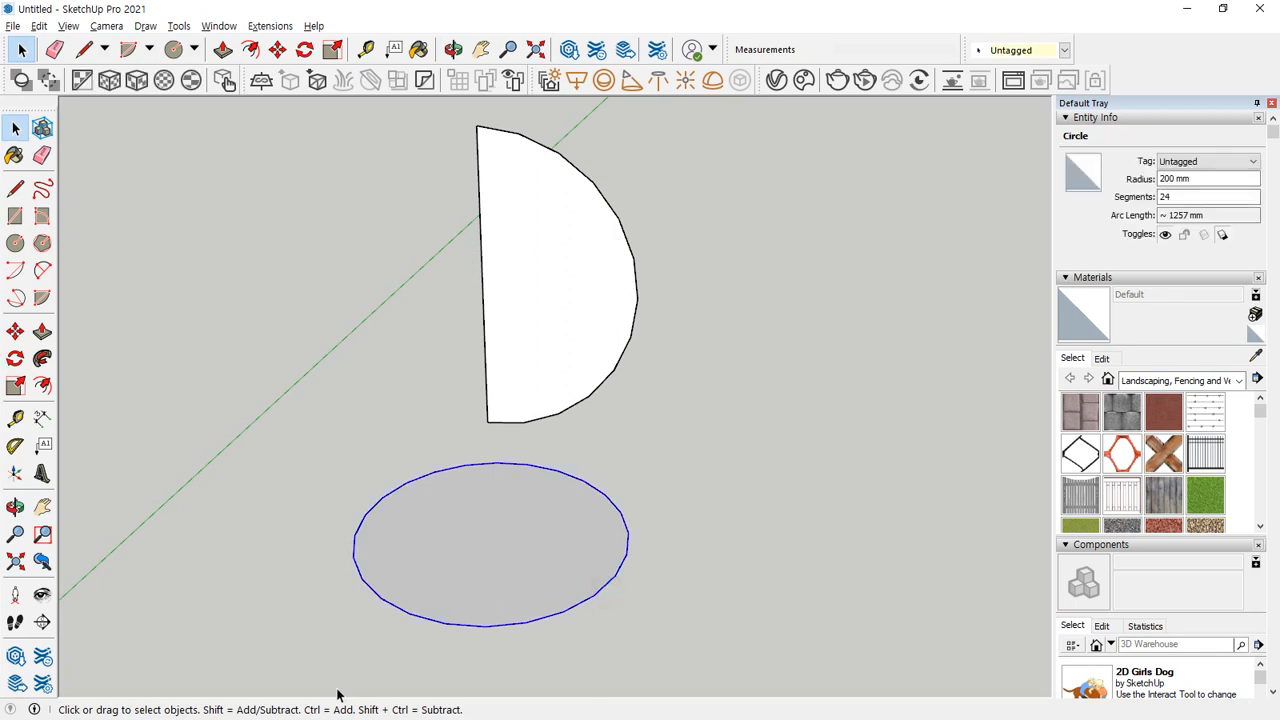
click(42, 358)
click(537, 340)
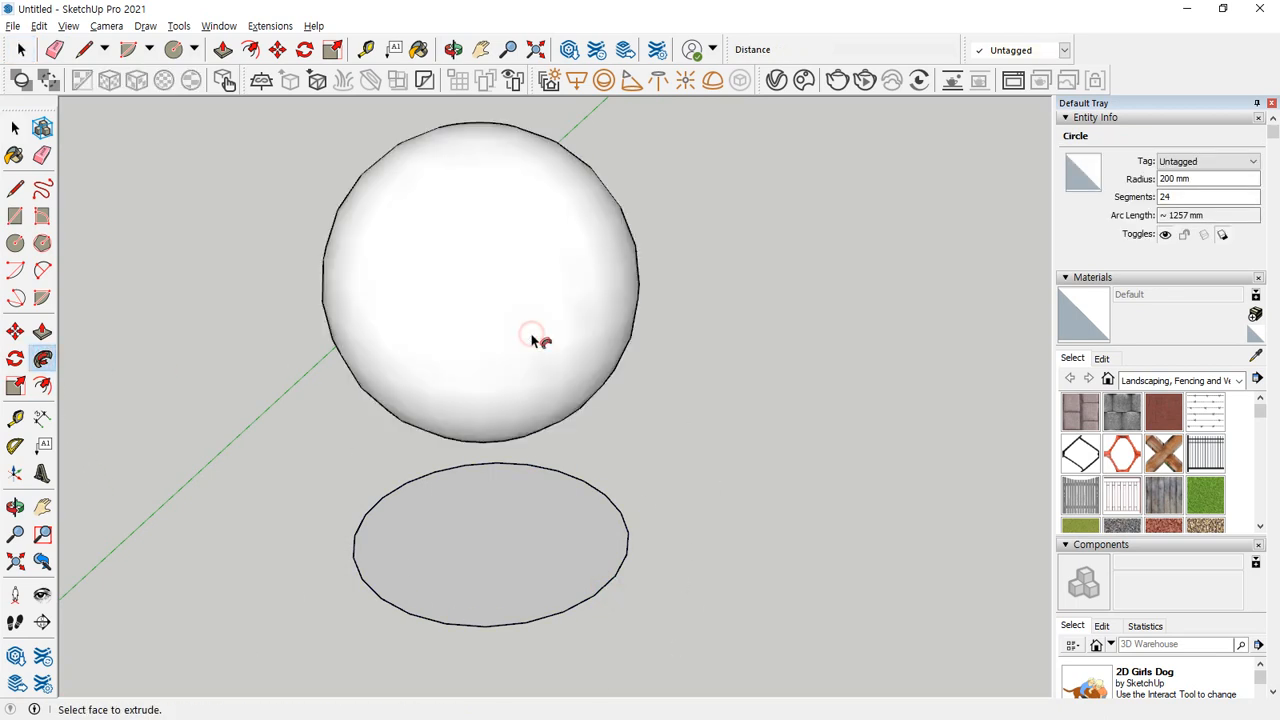
middle_drag(537, 340, 642, 280)
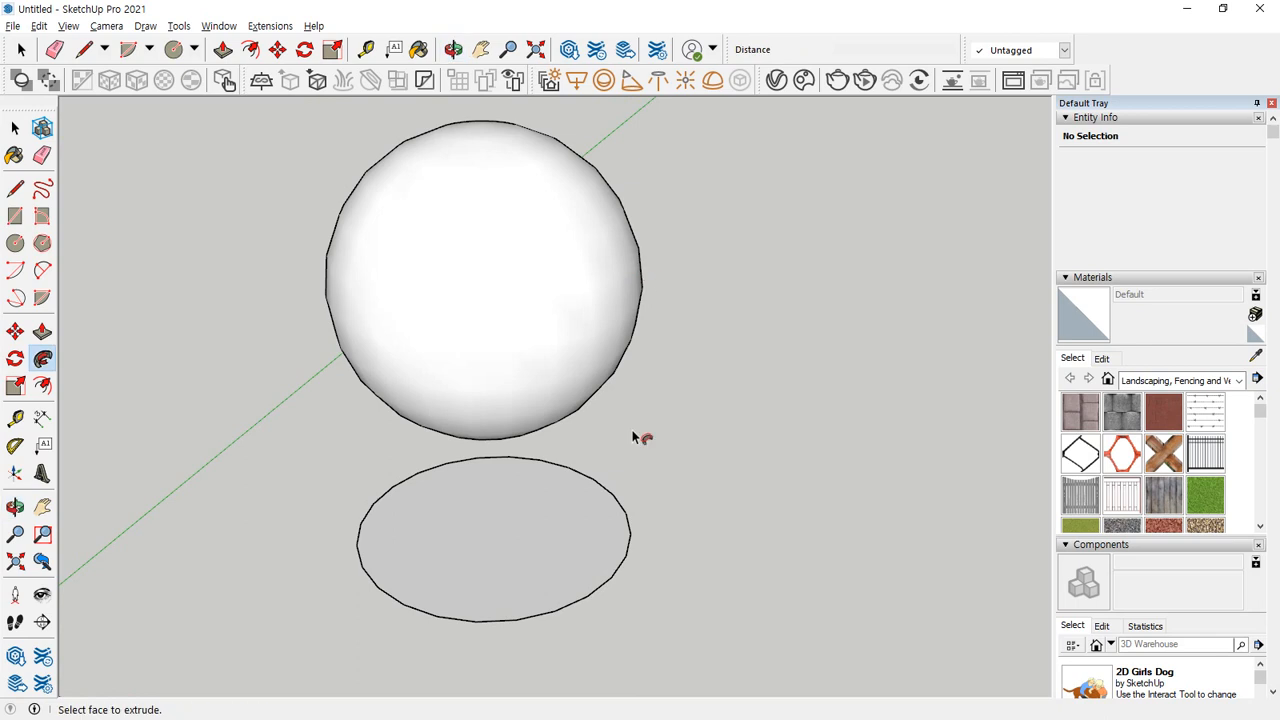
mouse_move(550, 660)
mouse_down()
mouse_move(312, 604)
mouse_move(691, 451)
mouse_move(470, 716)
mouse_up()
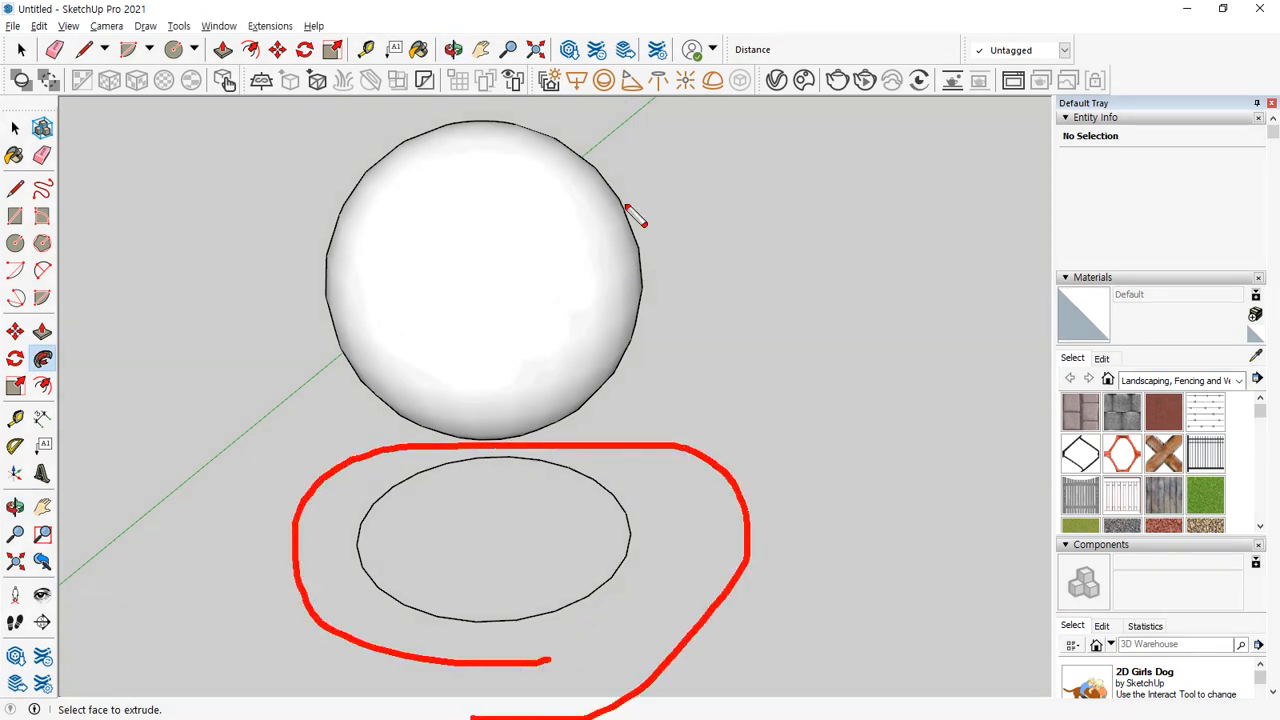
mouse_move(780, 142)
mouse_down()
mouse_move(646, 214)
mouse_move(668, 220)
mouse_up()
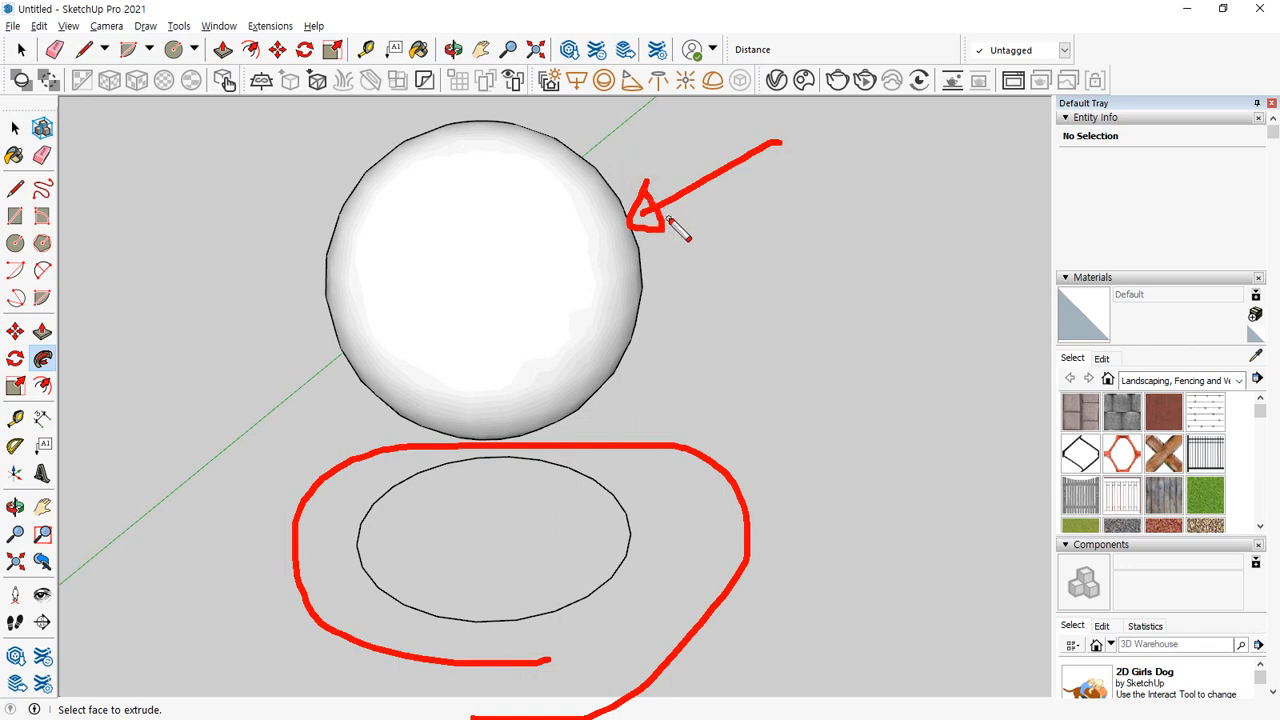
key(Escape)
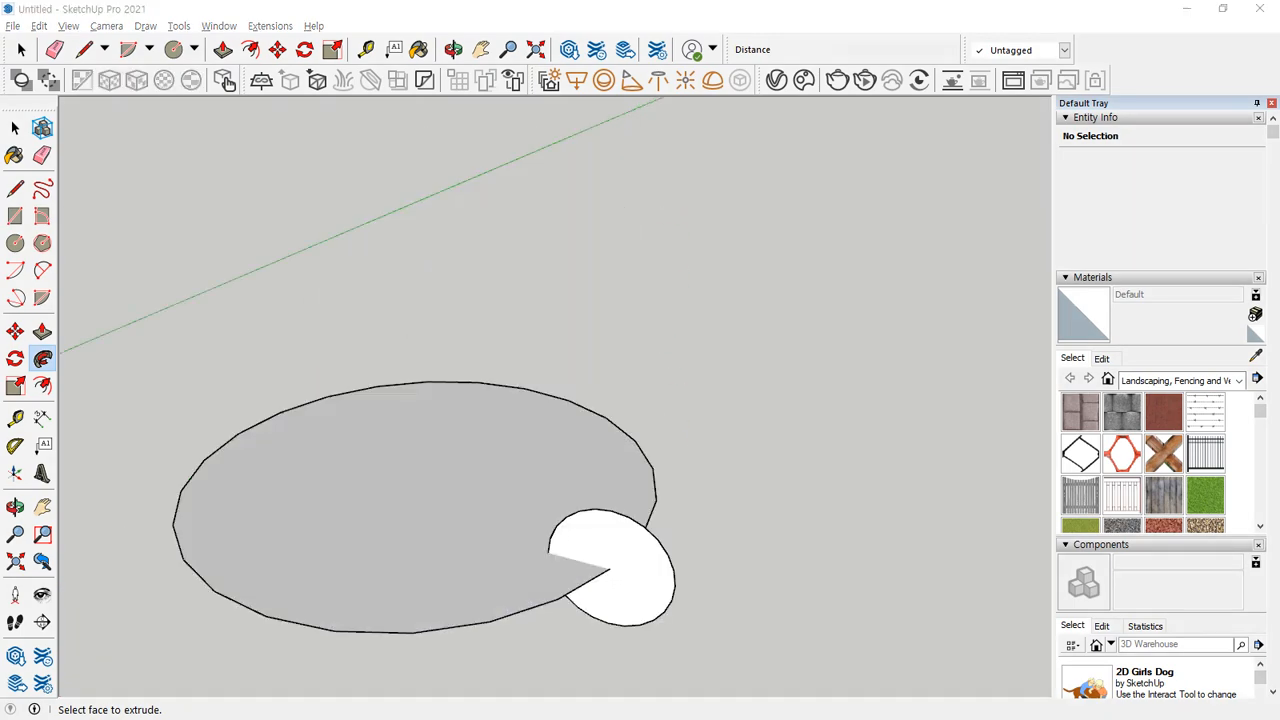
click(423, 434)
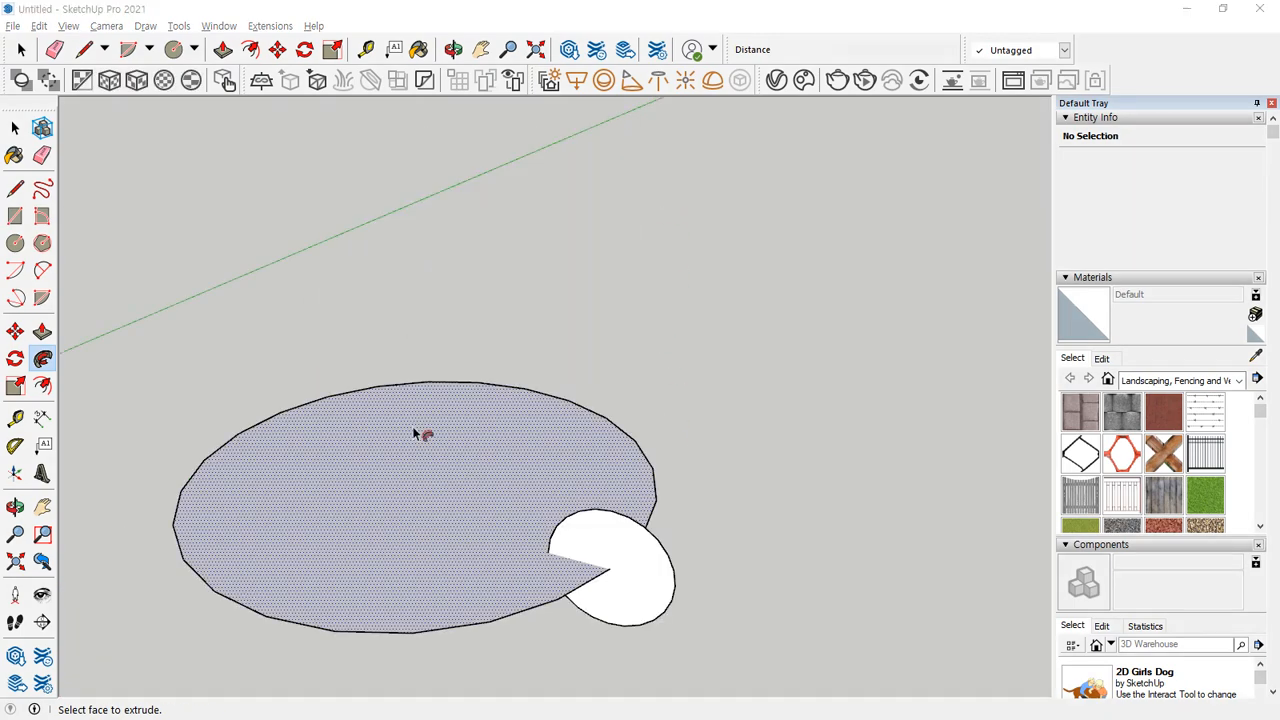
Select the small vertical circle's face and edge and move it about 214 mm up, clear of the ground circle.
key(space)
click(606, 594)
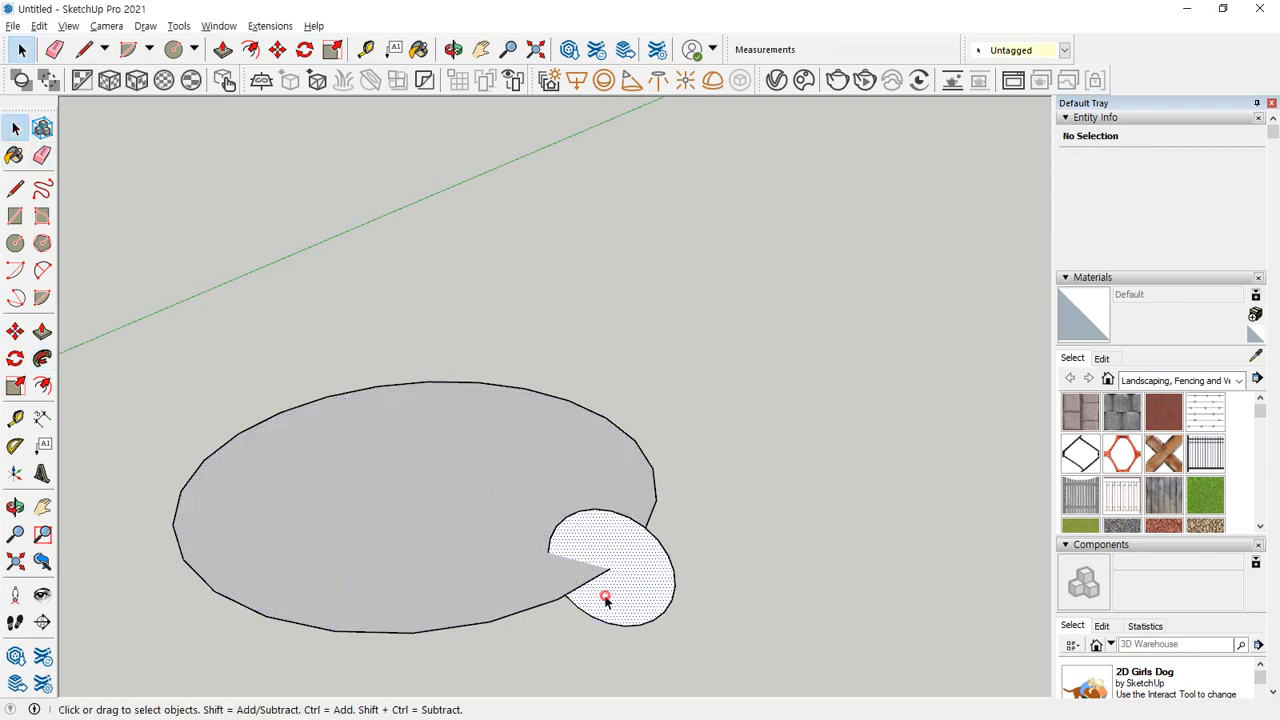
key(m)
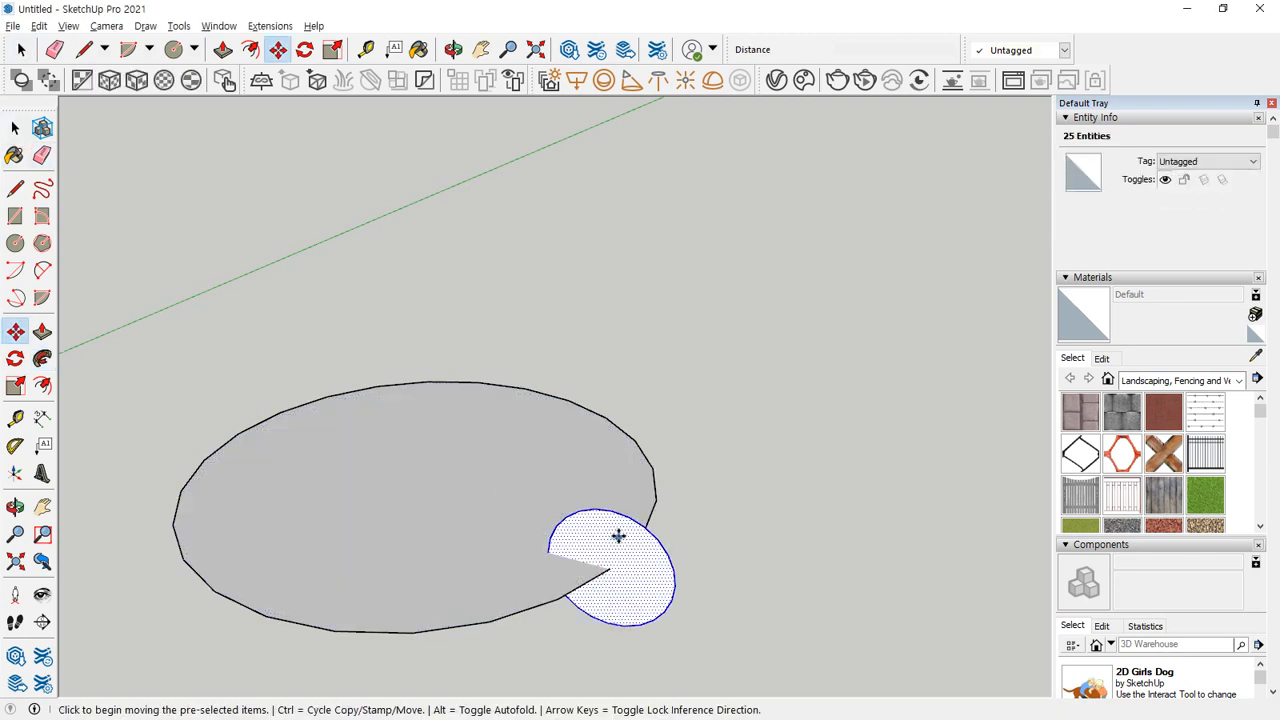
click(613, 513)
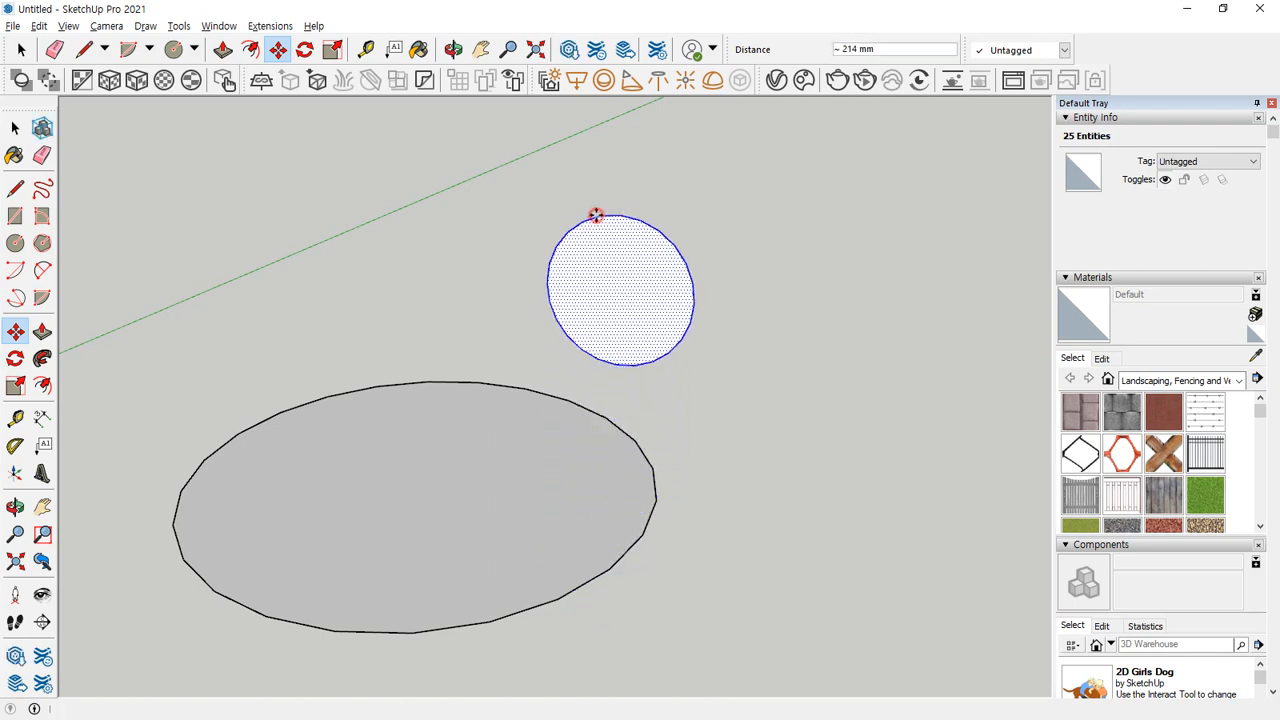
click(595, 214)
key(space)
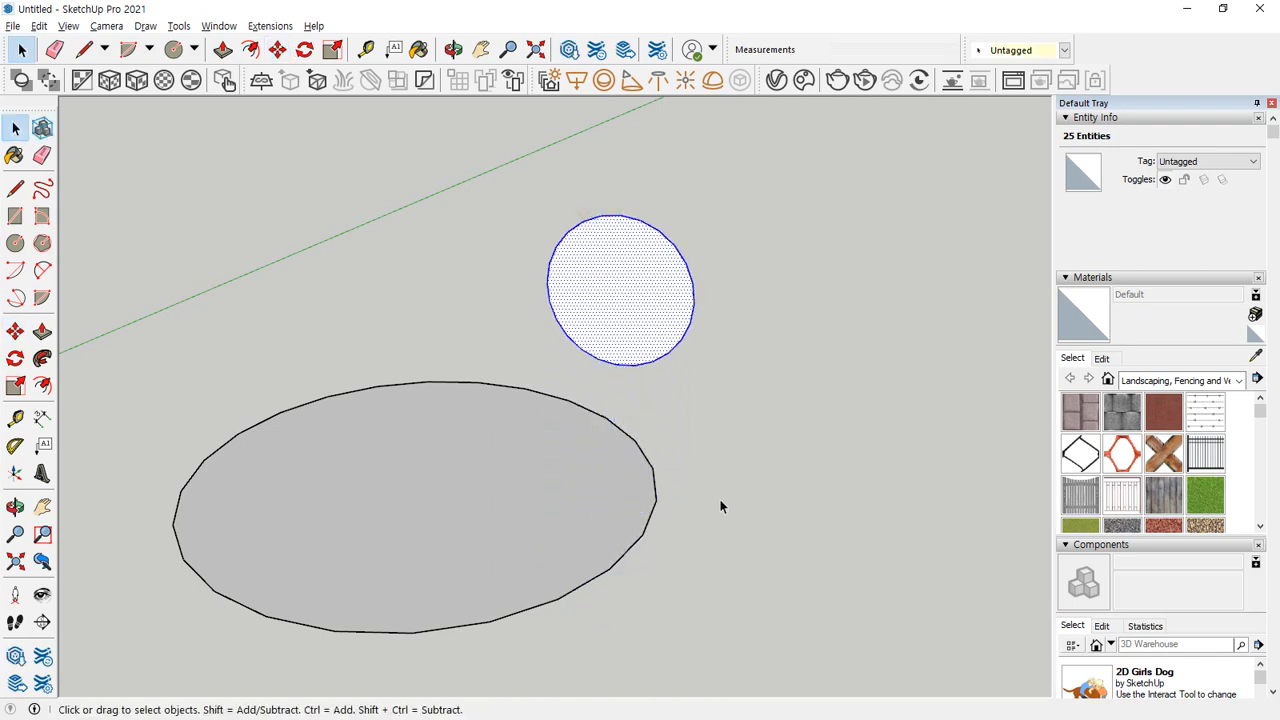
Select the ground circle's edge as the path and sweep the small raised circle around it with Follow Me to form a torus.
click(668, 507)
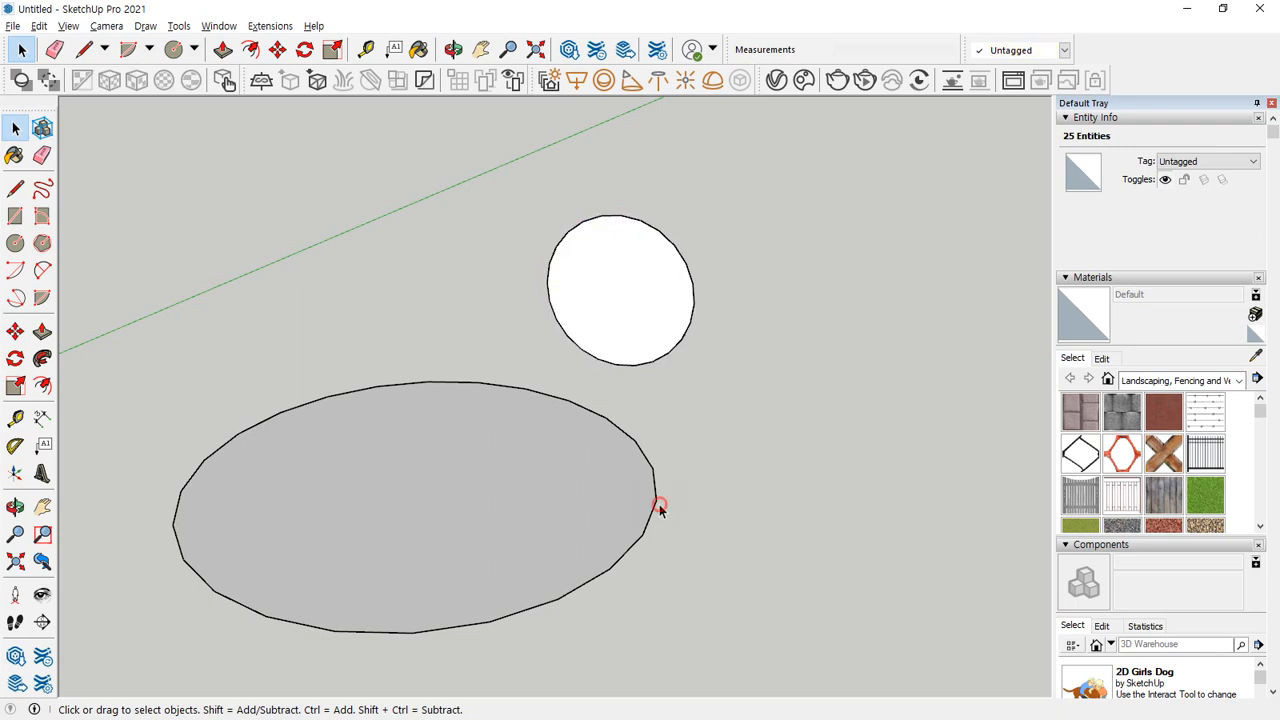
click(647, 577)
click(42, 358)
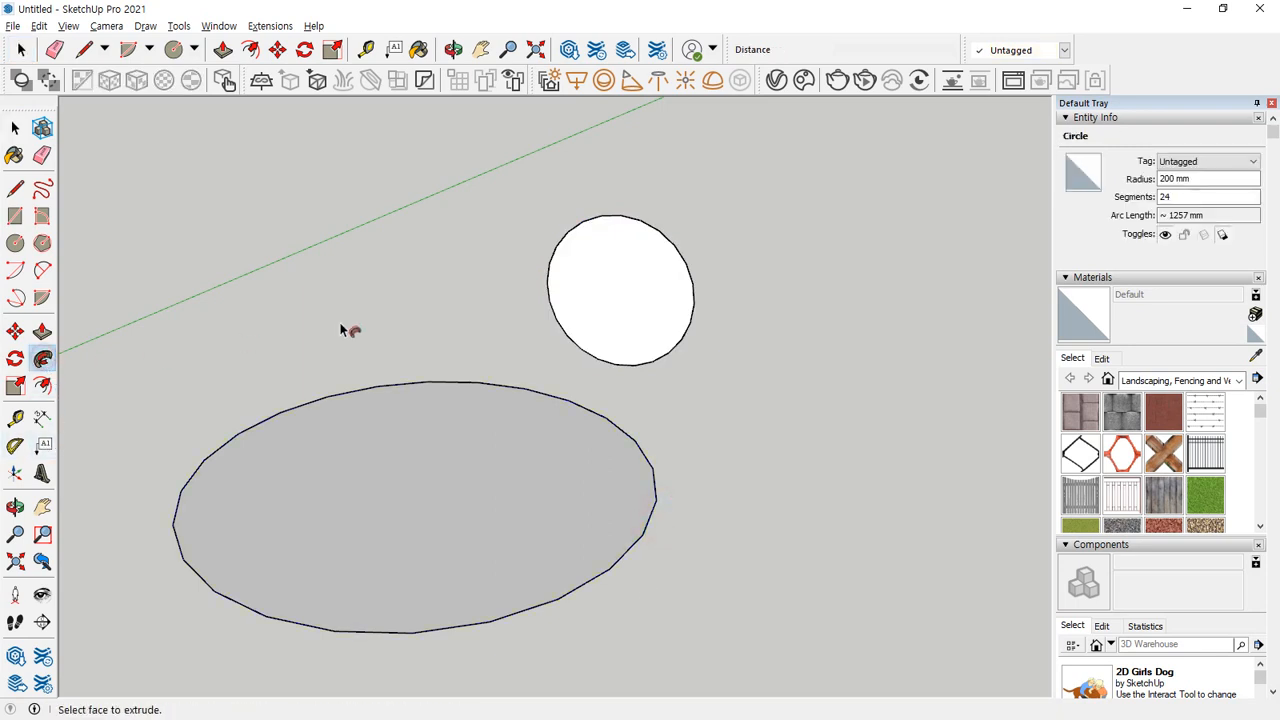
click(640, 277)
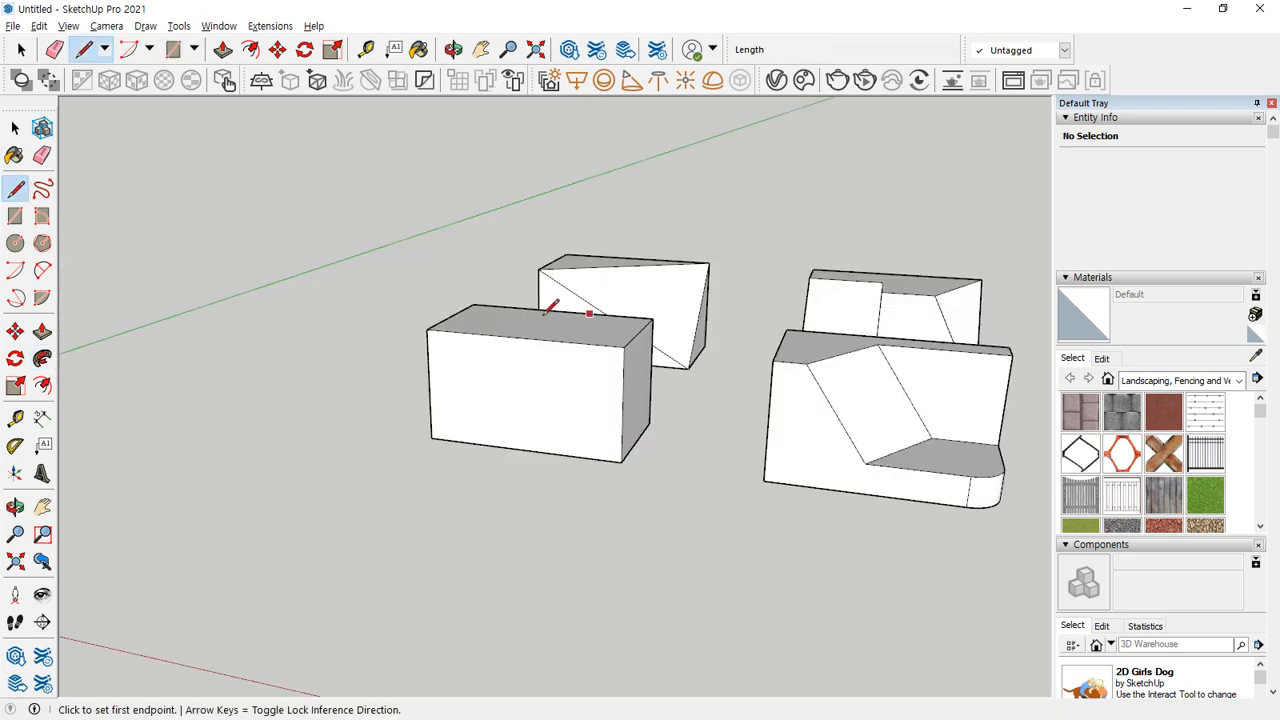
scroll(560, 395, up, 3)
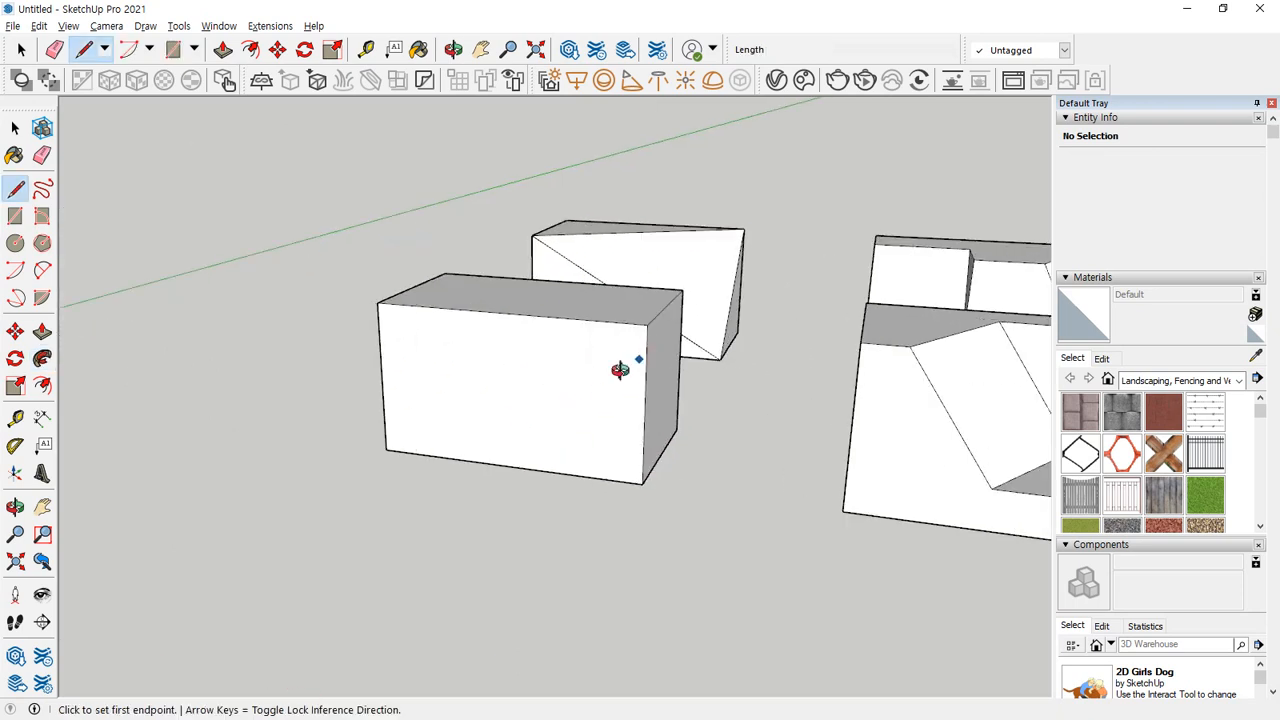
Place a vertical guide line on the plain block's front face, 30 mm from its short vertical edge.
middle_drag(620, 369, 569, 414)
key(t)
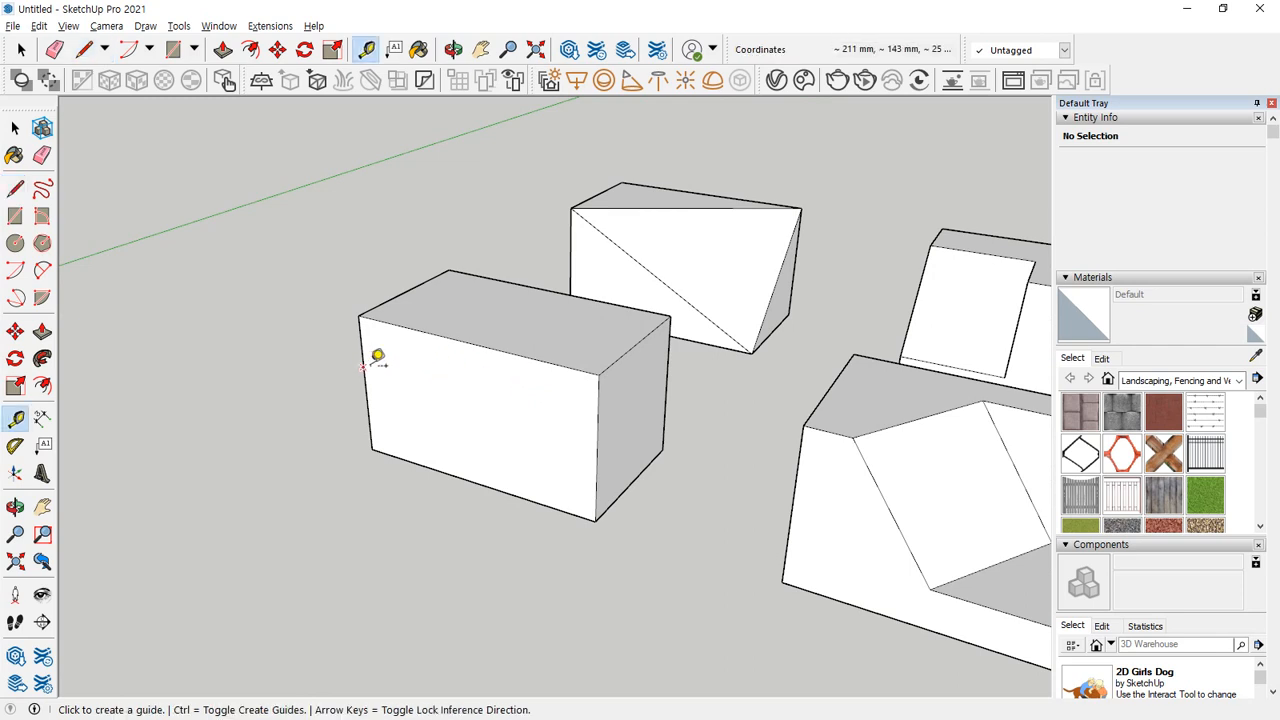
click(364, 368)
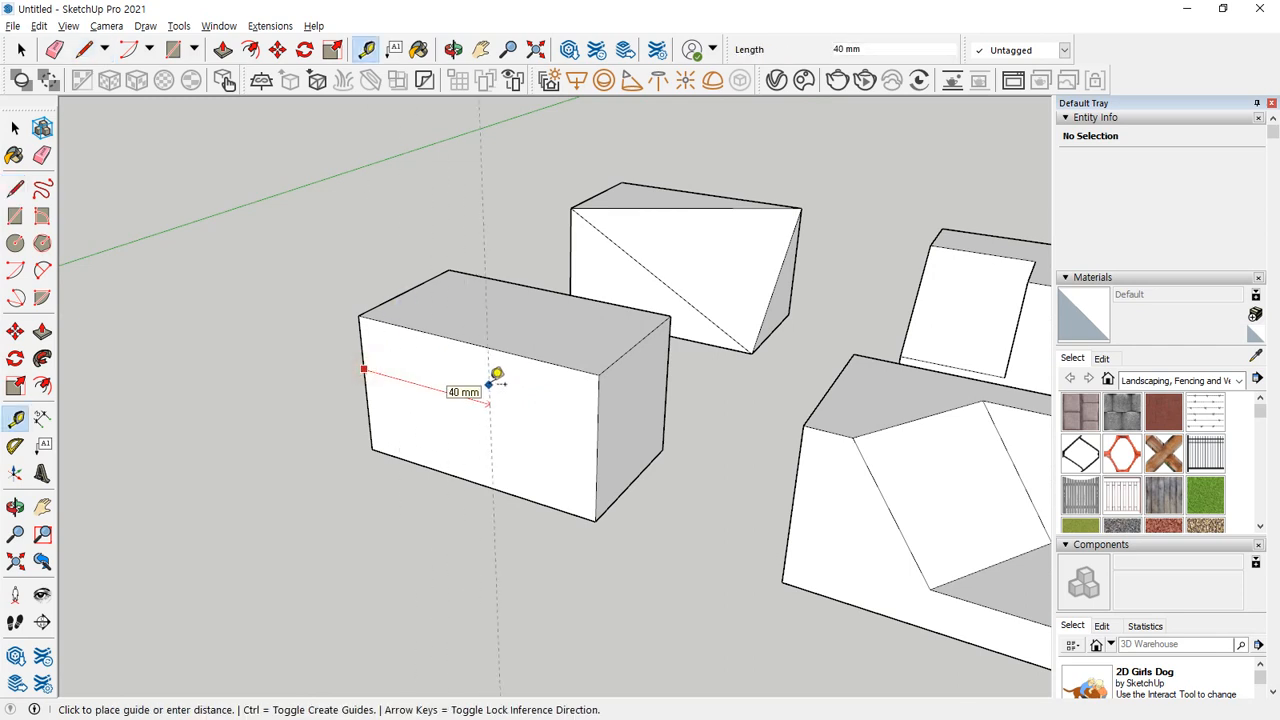
text(30)
key(Return)
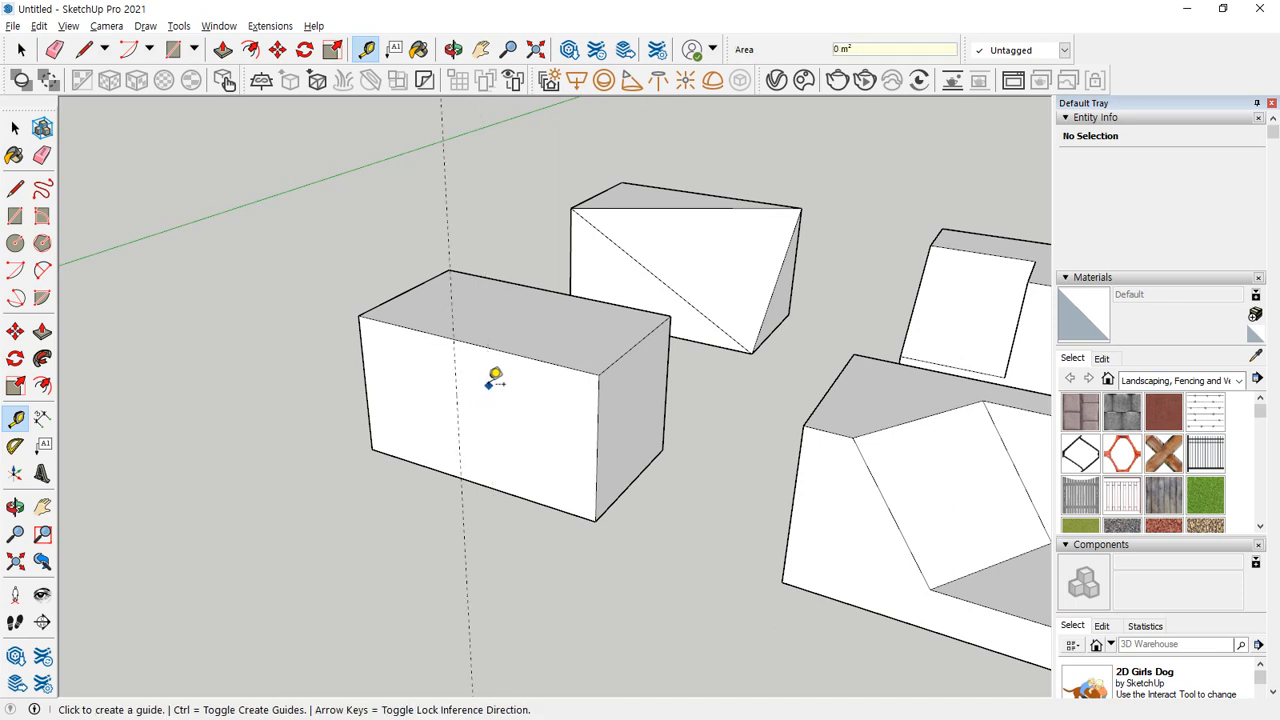
Draw a diagonal from the guide's upper-edge intersection to the front face's far lower corner and push the triangle 40 mm through the block.
key(l)
click(455, 339)
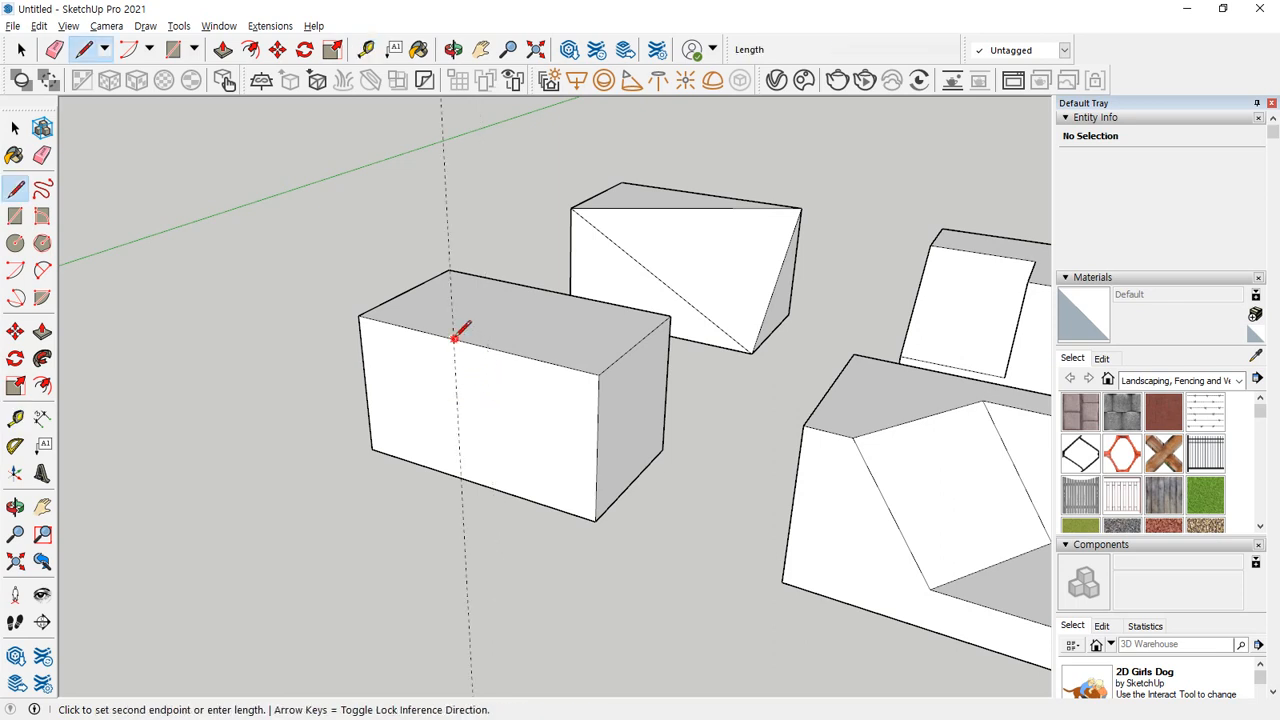
click(595, 516)
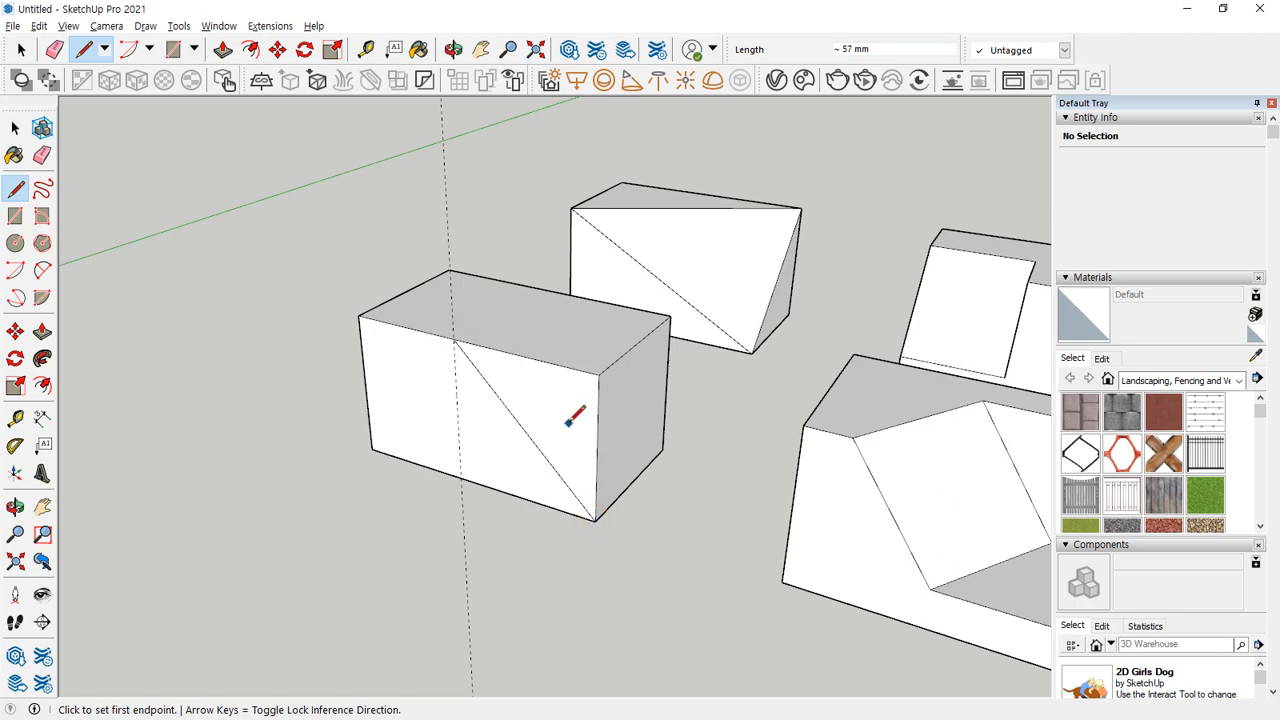
key(p)
click(537, 371)
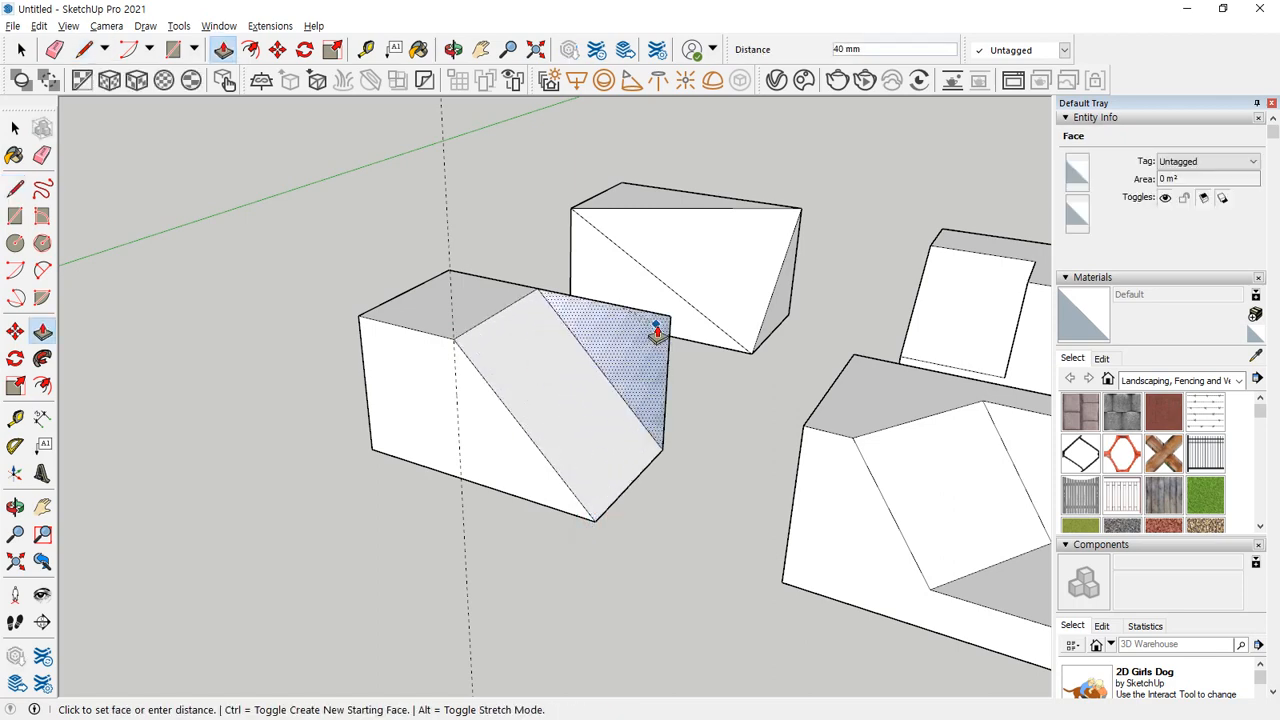
click(663, 329)
Draw a 20 x 20 mm rectangle in the upper corner of the block's vertical end face, opposite the slope.
middle_drag(366, 422, 589, 420)
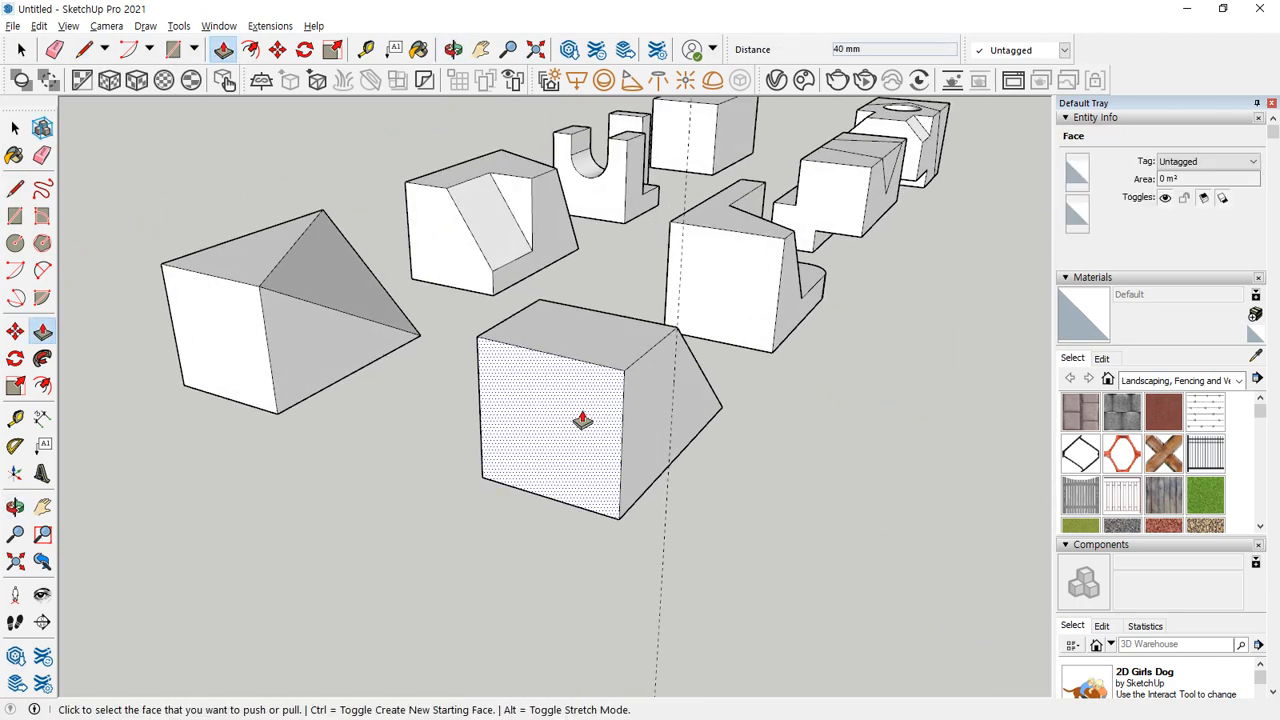
key(r)
click(623, 370)
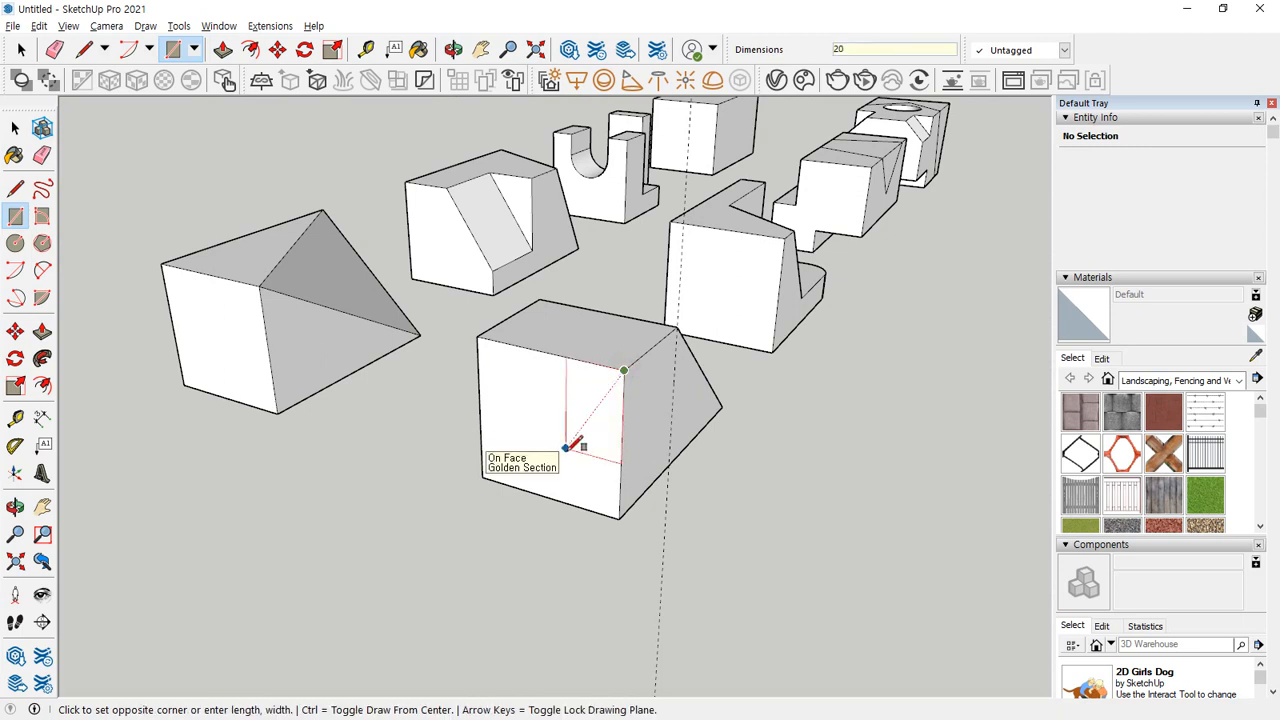
click(568, 447)
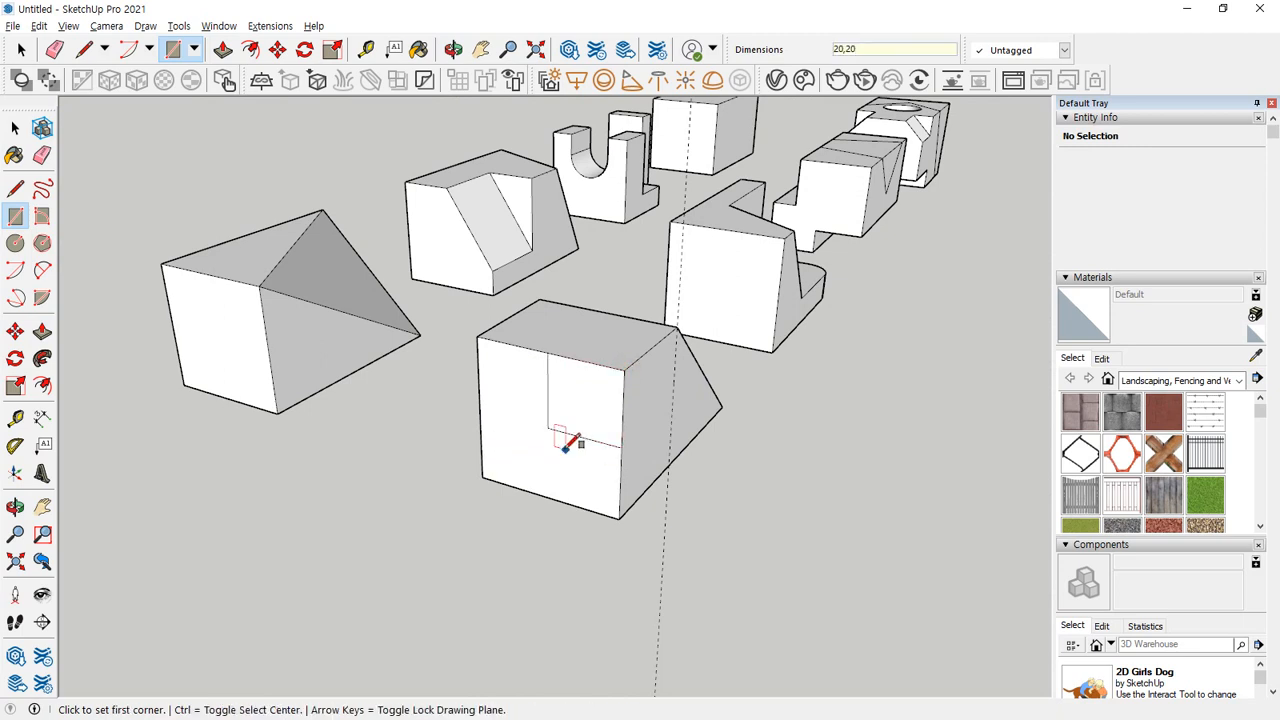
Push the 20 x 20 mm rectangle 30 mm into the block to cut a step that opens onto the slope.
key(p)
click(586, 423)
click(643, 355)
middle_drag(713, 369, 342, 368)
scroll(338, 312, up, 3)
middle_drag(302, 283, 437, 316)
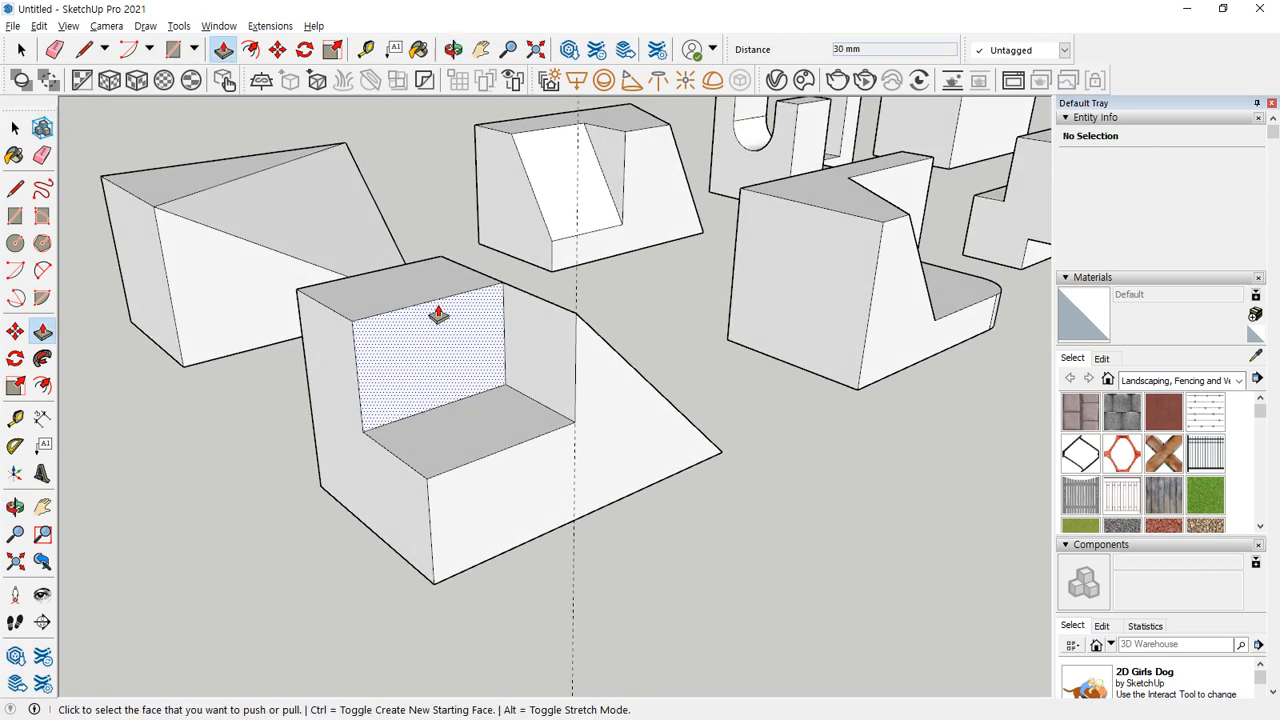
Draw a line on the sloped block's front face from the step's inner corner, in line with the tread, to the sloping edge.
click(544, 347)
scroll(615, 360, up, 3)
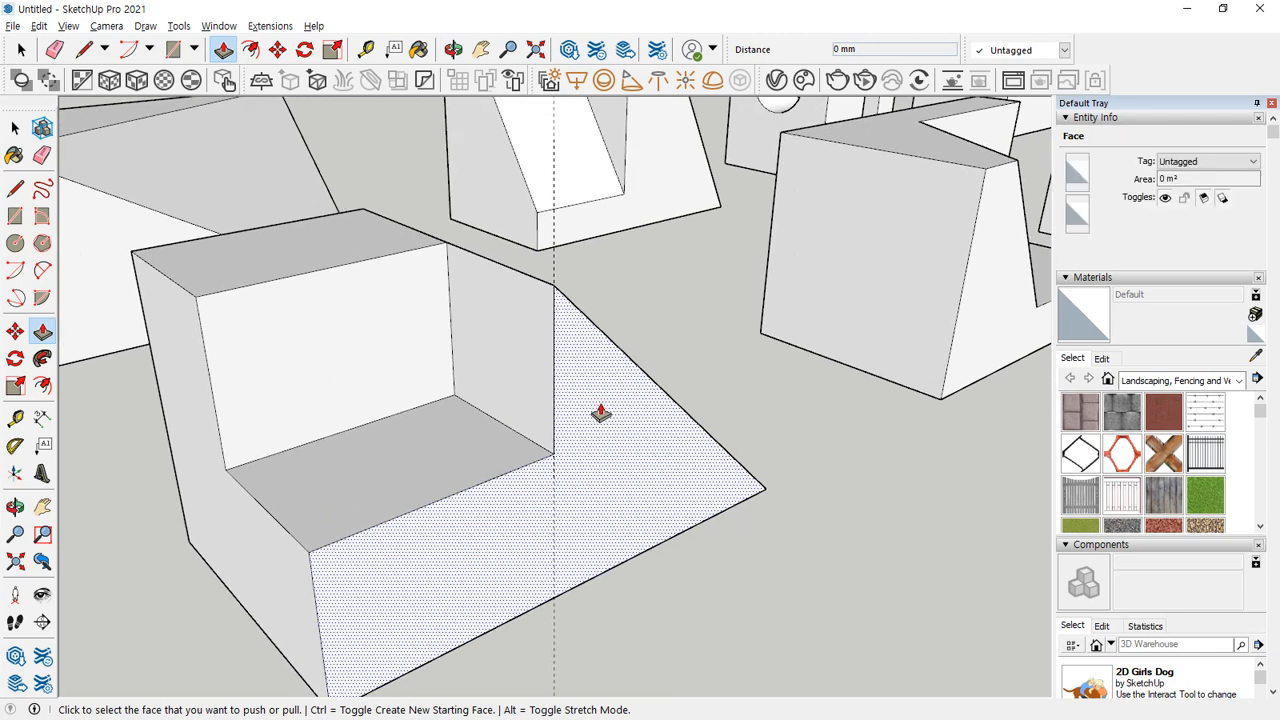
key(l)
click(553, 454)
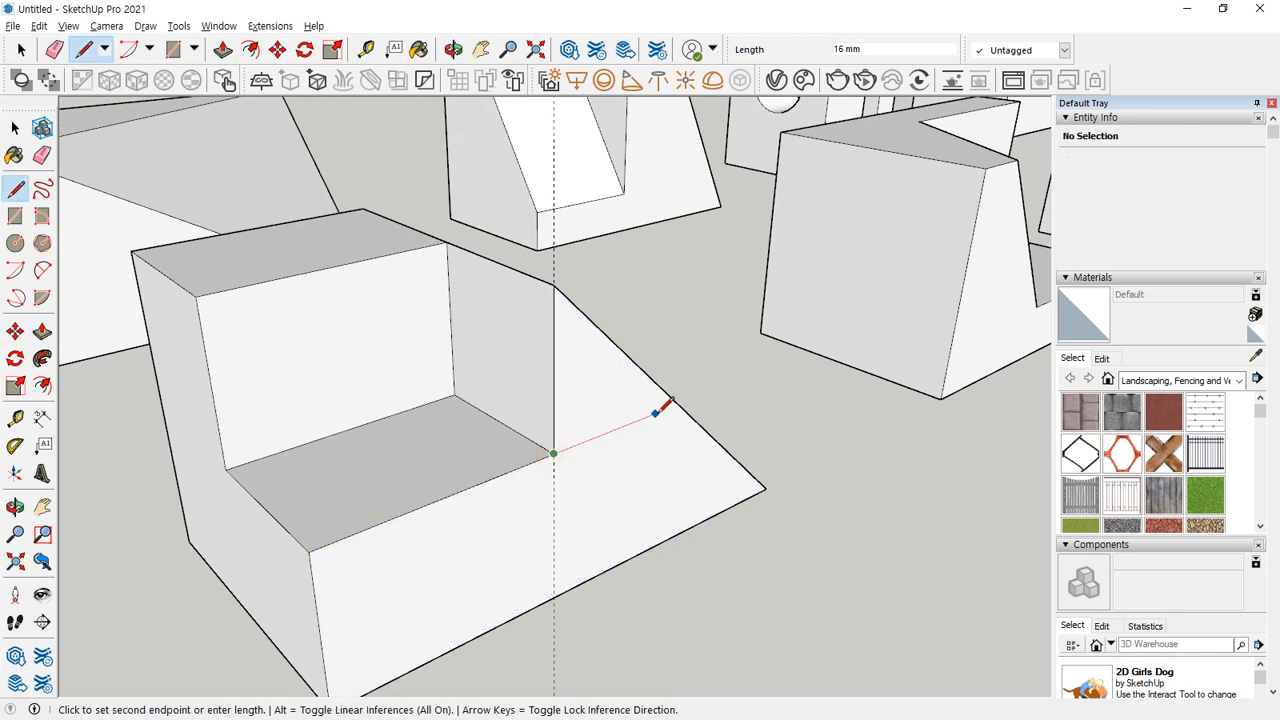
click(678, 400)
Push the upper triangle of the front face 20 mm back, flush with the step's back wall.
middle_drag(637, 391, 398, 444)
key(p)
click(408, 423)
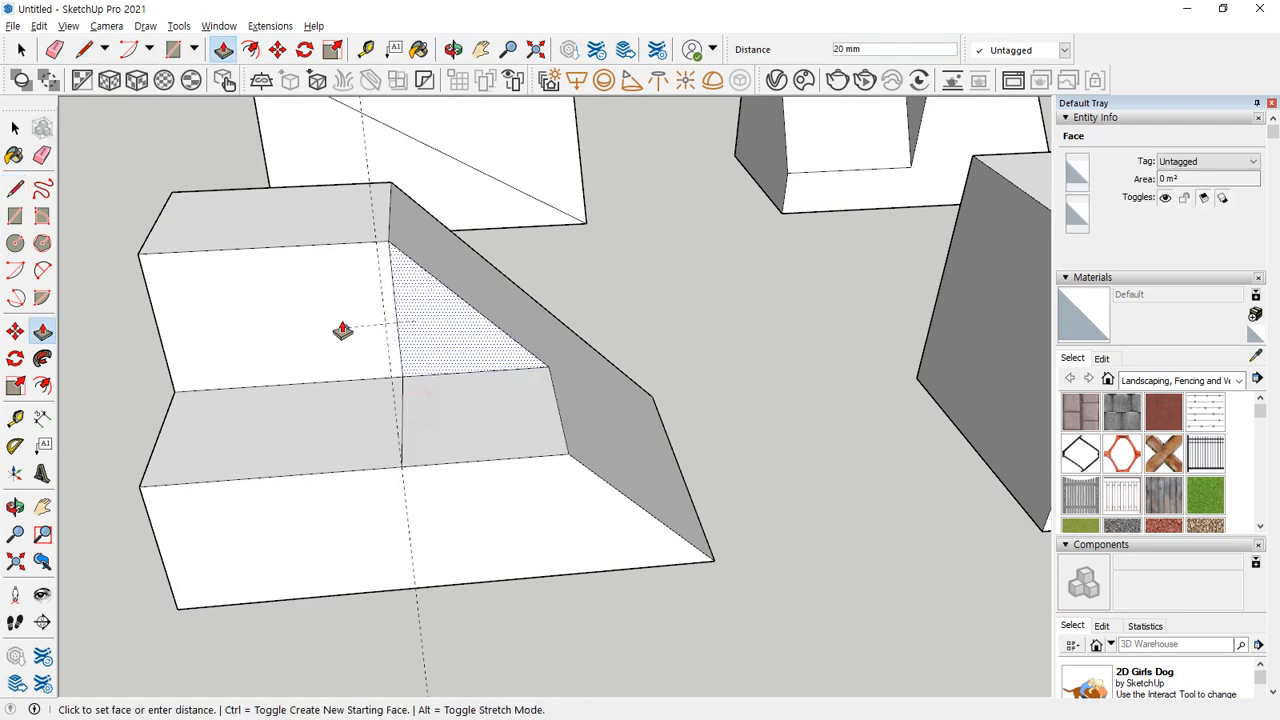
click(331, 308)
Erase the leftover seam lines on the step's tread and back wall.
middle_drag(443, 400, 343, 386)
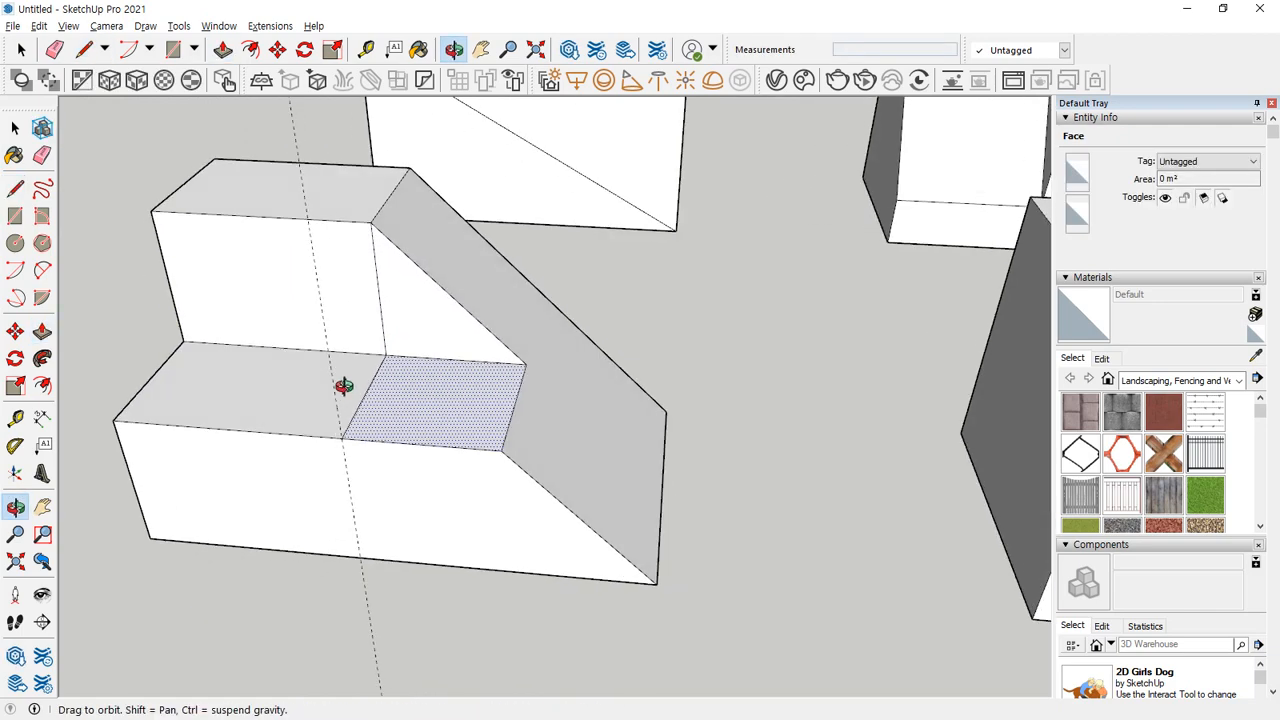
key(e)
click(376, 372)
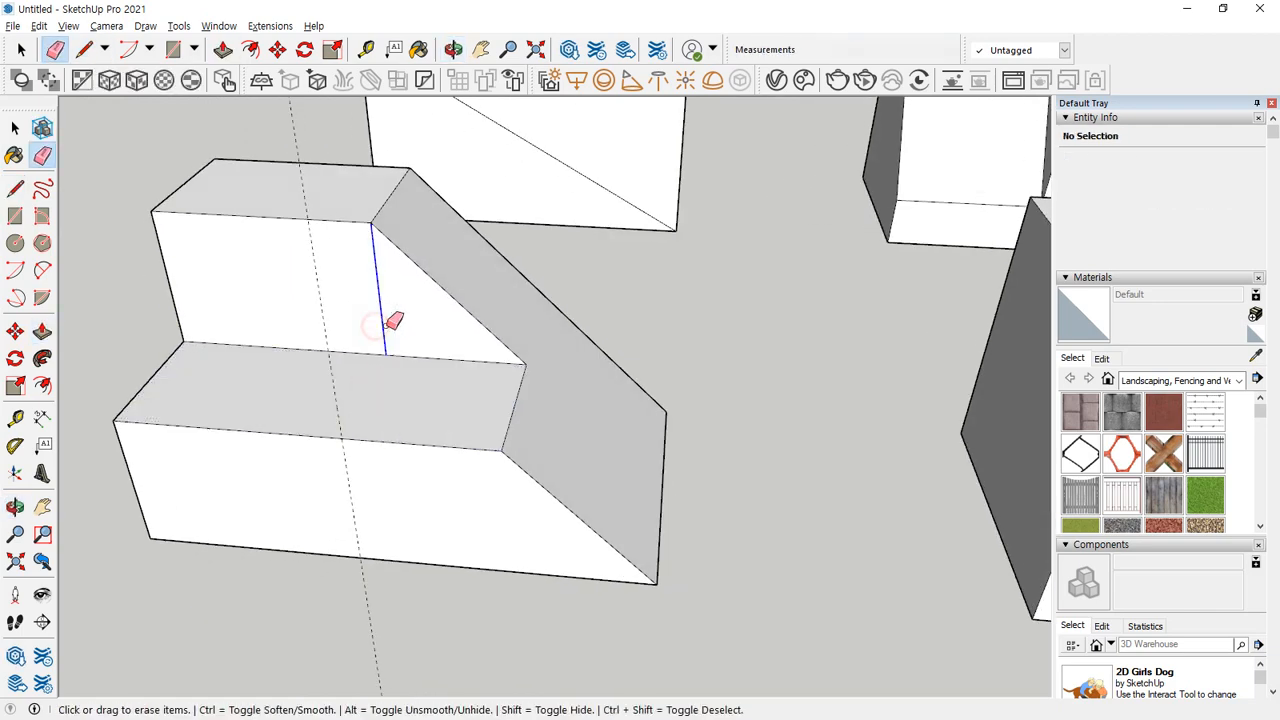
click(380, 322)
Place a guide 20 mm from the front face's short vertical edge and draw a 10 mm radius circle where it meets the step's front edge.
mouse_move(232, 512)
middle_down()
mouse_move(245, 468)
mouse_move(190, 461)
middle_up()
key(t)
click(137, 467)
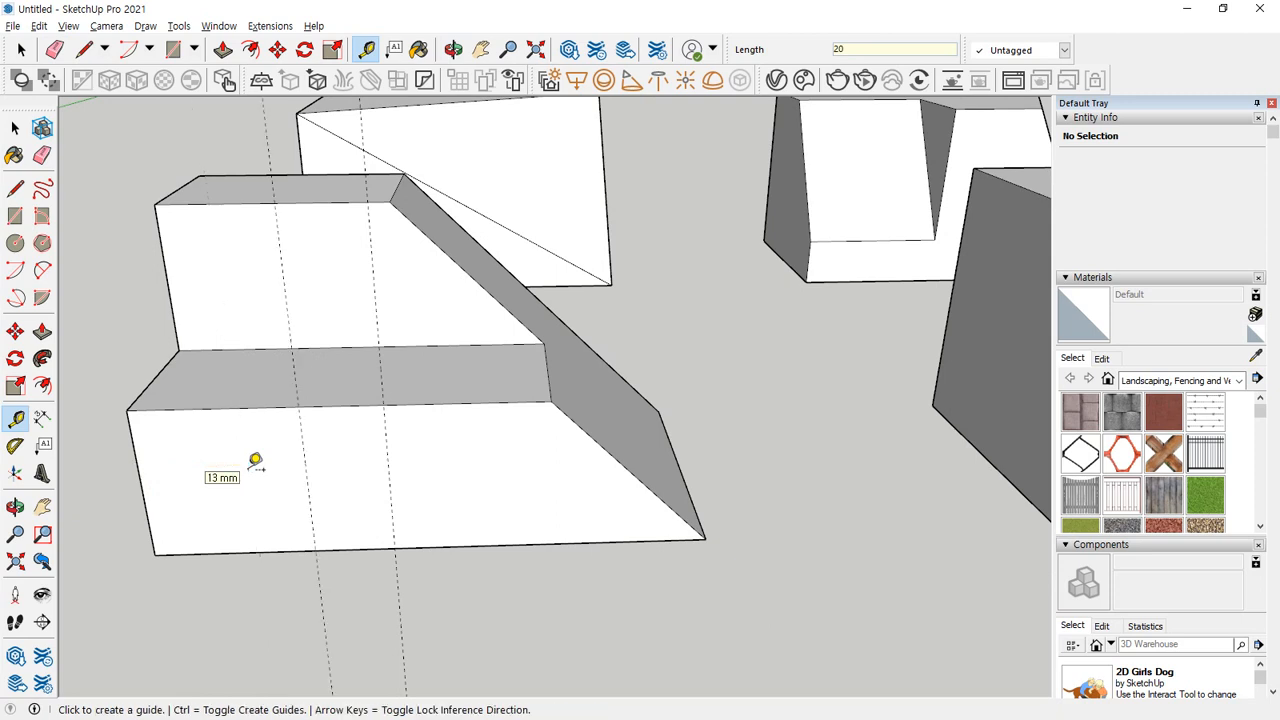
click(304, 465)
key(c)
click(298, 405)
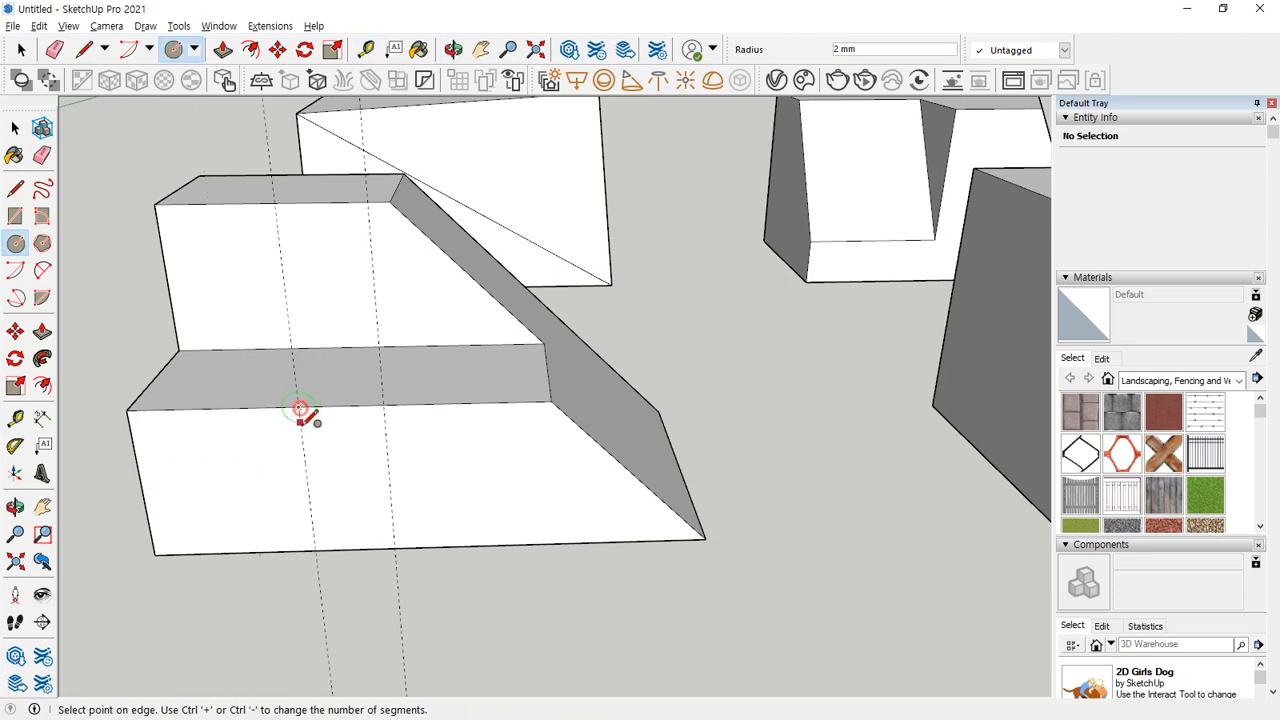
key(Return)
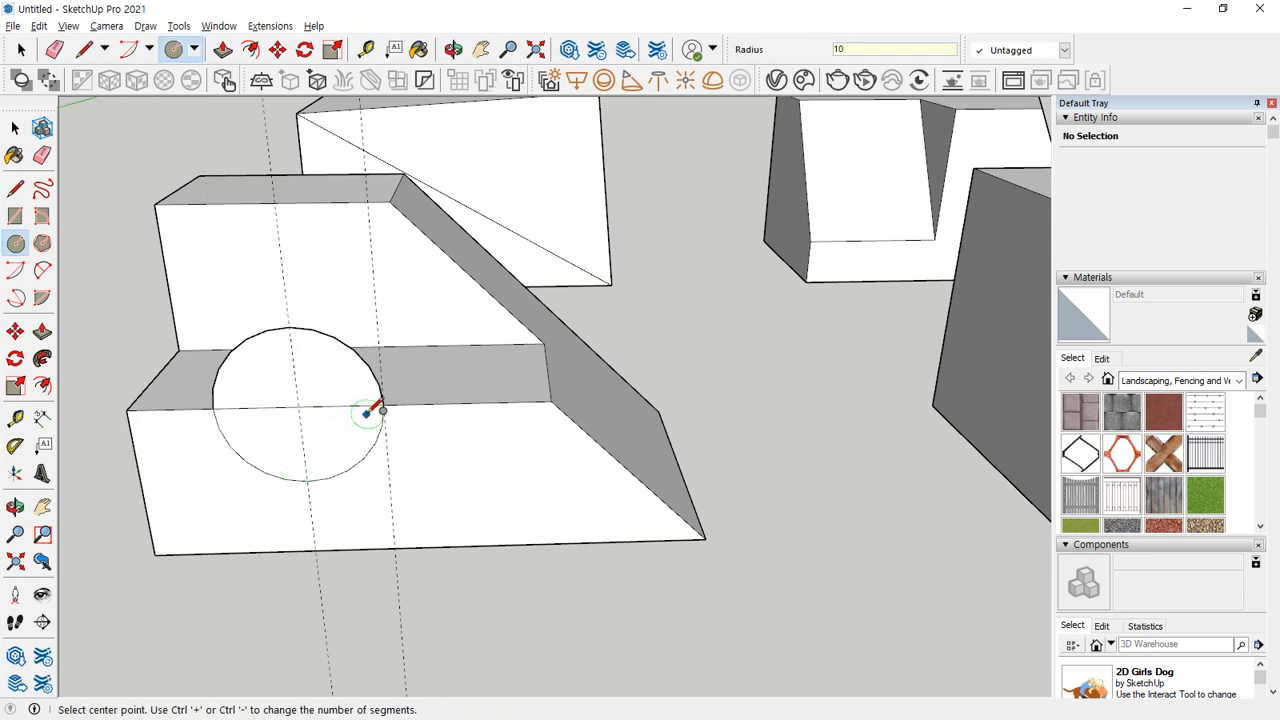
Push both halves of the circle back 20 mm to cut a half-round groove through the tread and outline the circle on the back wall.
middle_drag(366, 411, 280, 374)
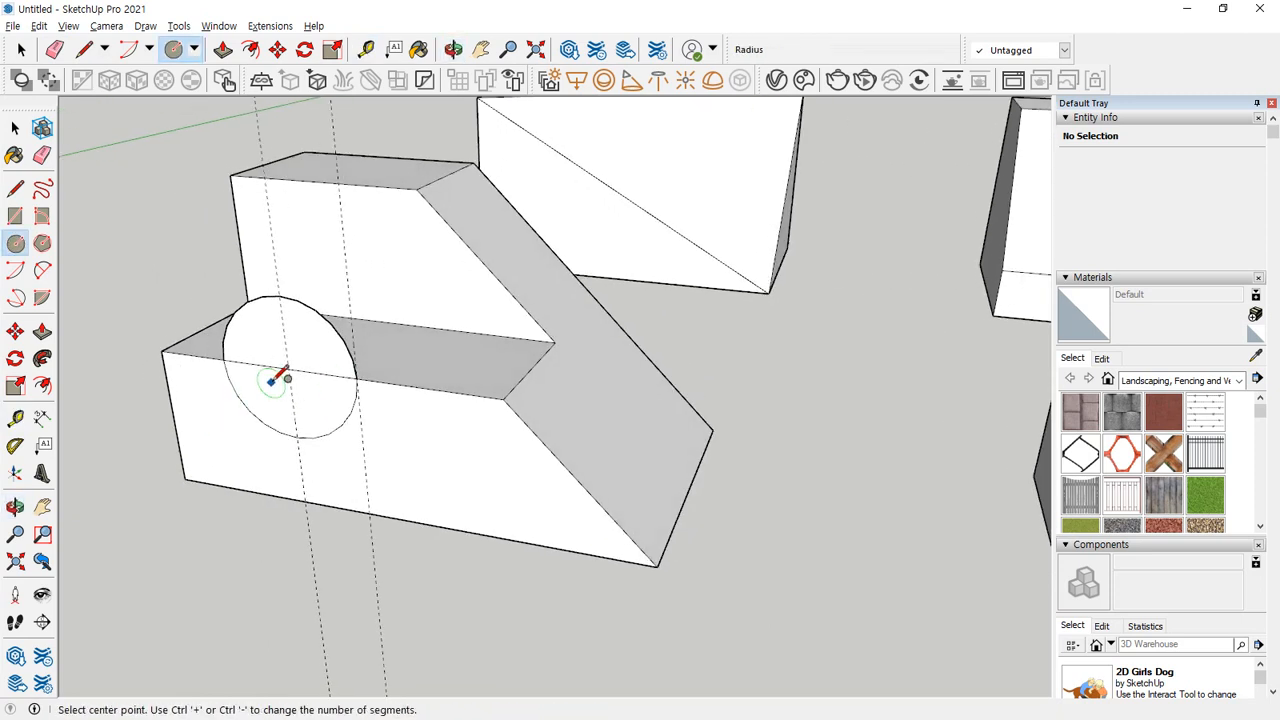
key(p)
click(323, 342)
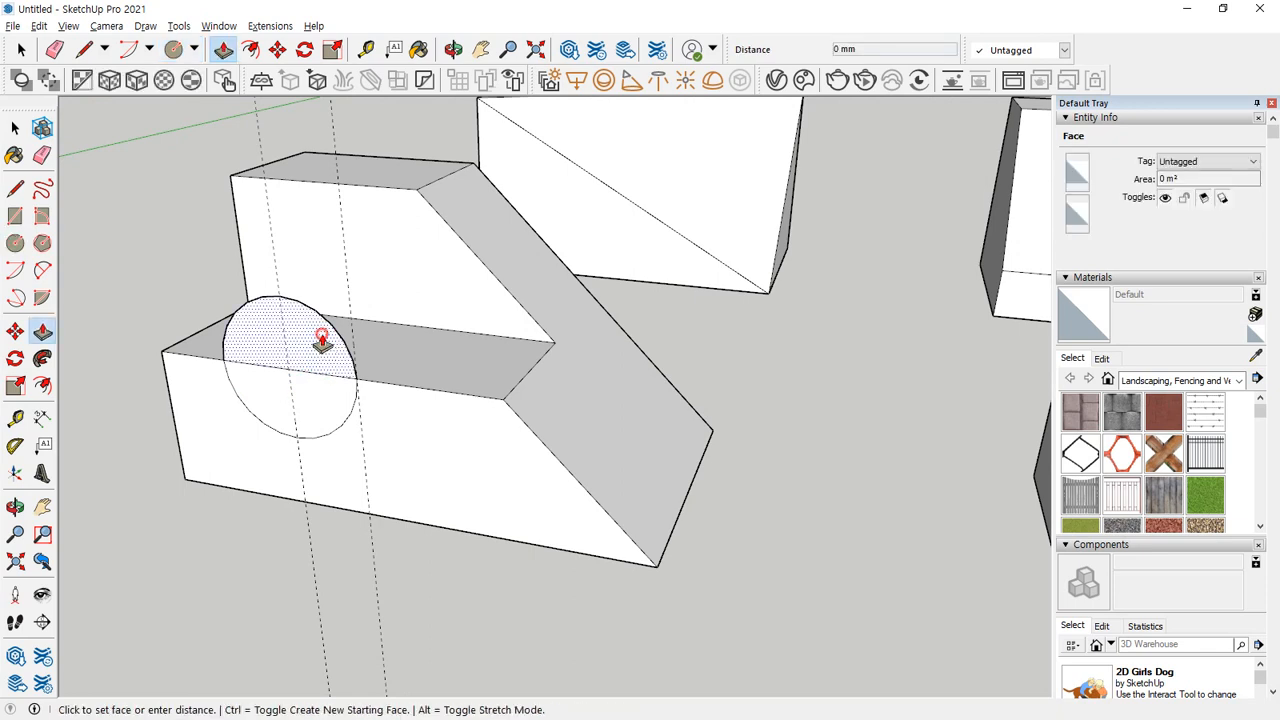
click(400, 247)
click(314, 323)
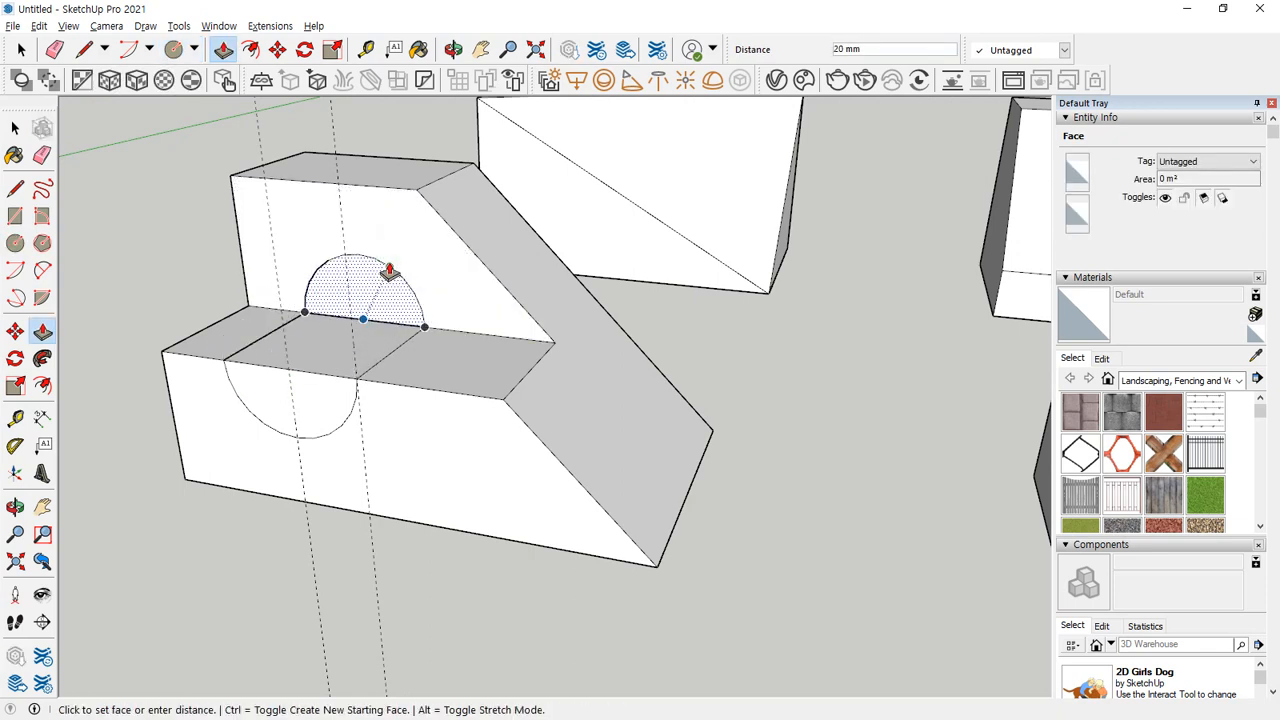
click(390, 270)
click(318, 385)
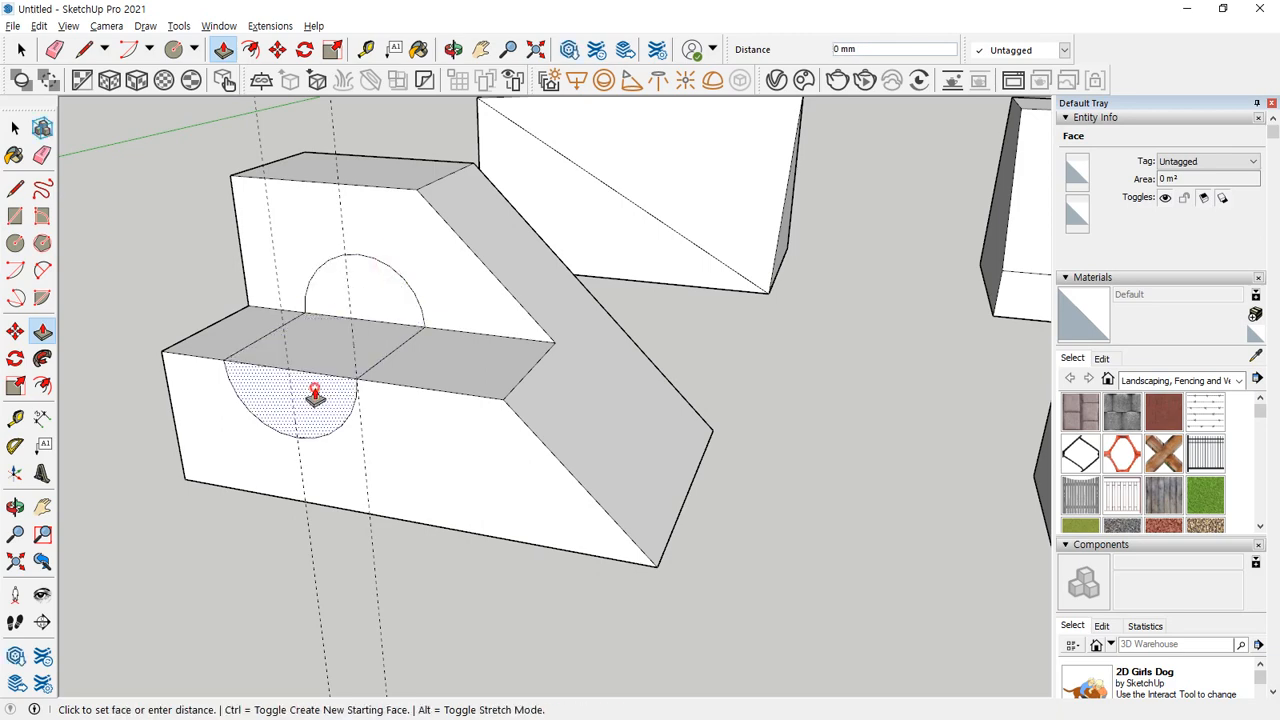
click(379, 330)
Remove the line splitting the back wall's circle and push the whole circle 20 mm through the wall.
middle_drag(379, 330, 423, 329)
key(e)
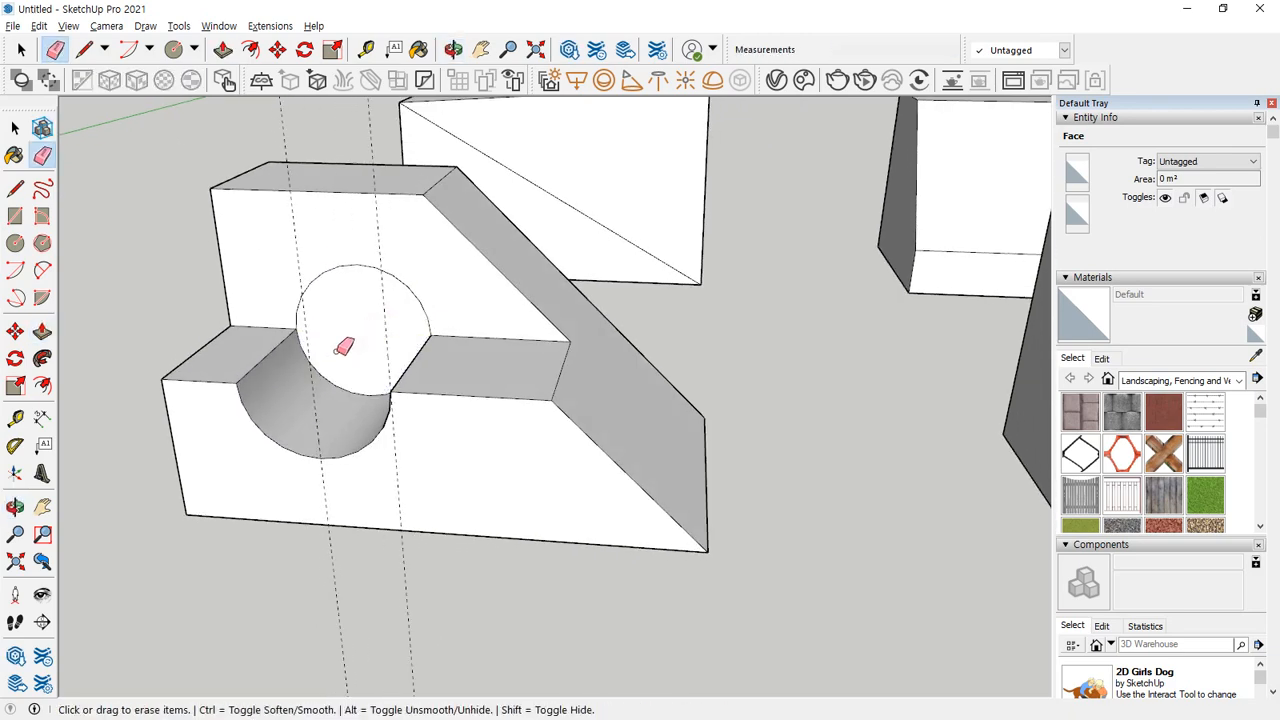
middle_drag(343, 343, 338, 312)
key(p)
click(350, 312)
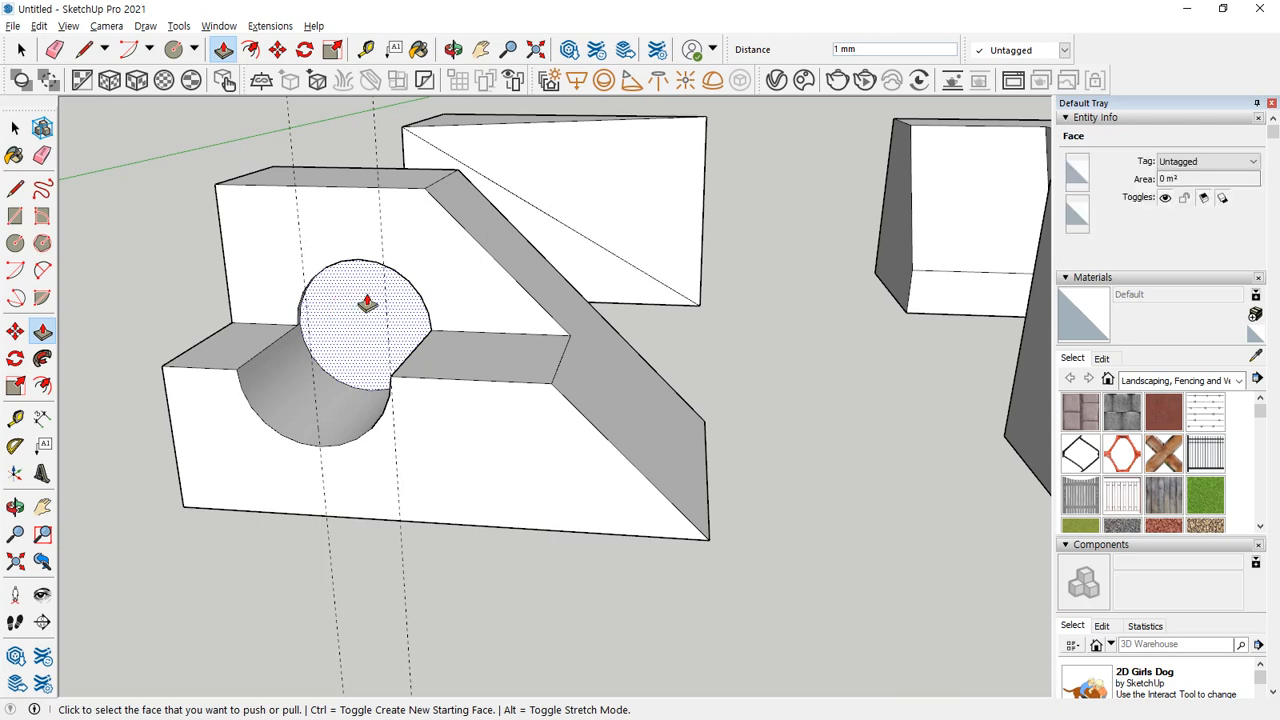
click(344, 345)
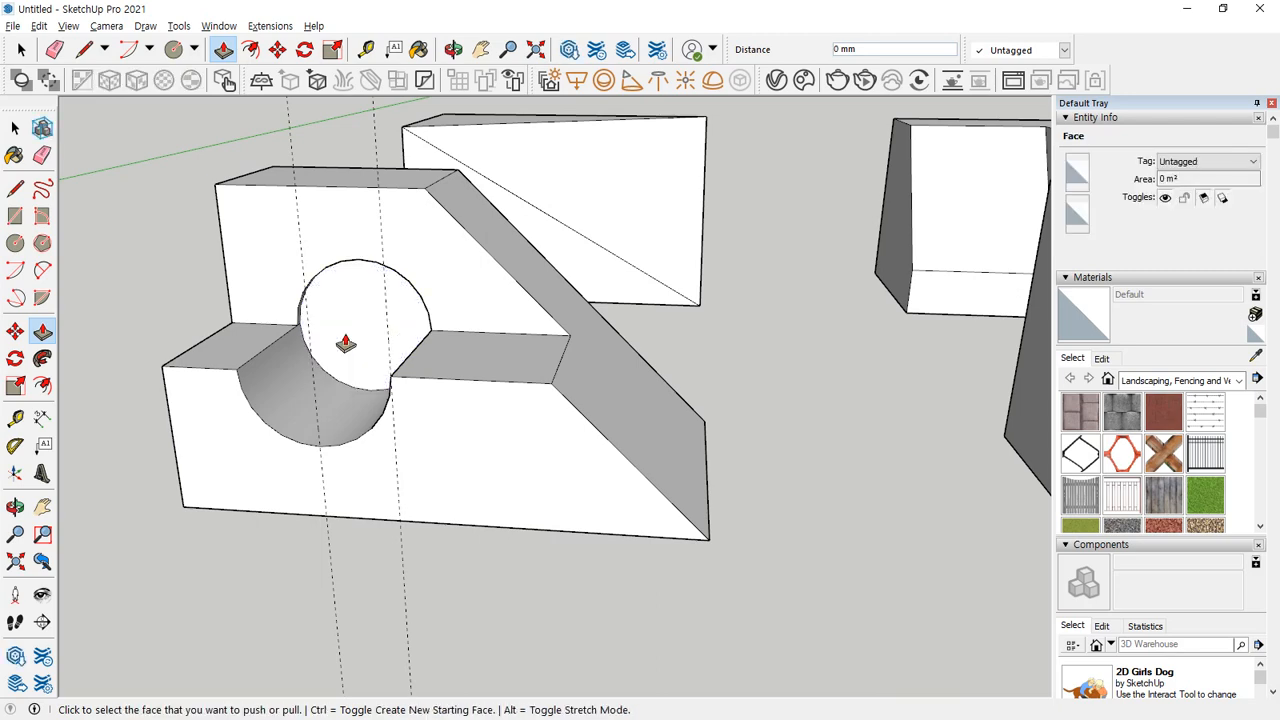
click(345, 343)
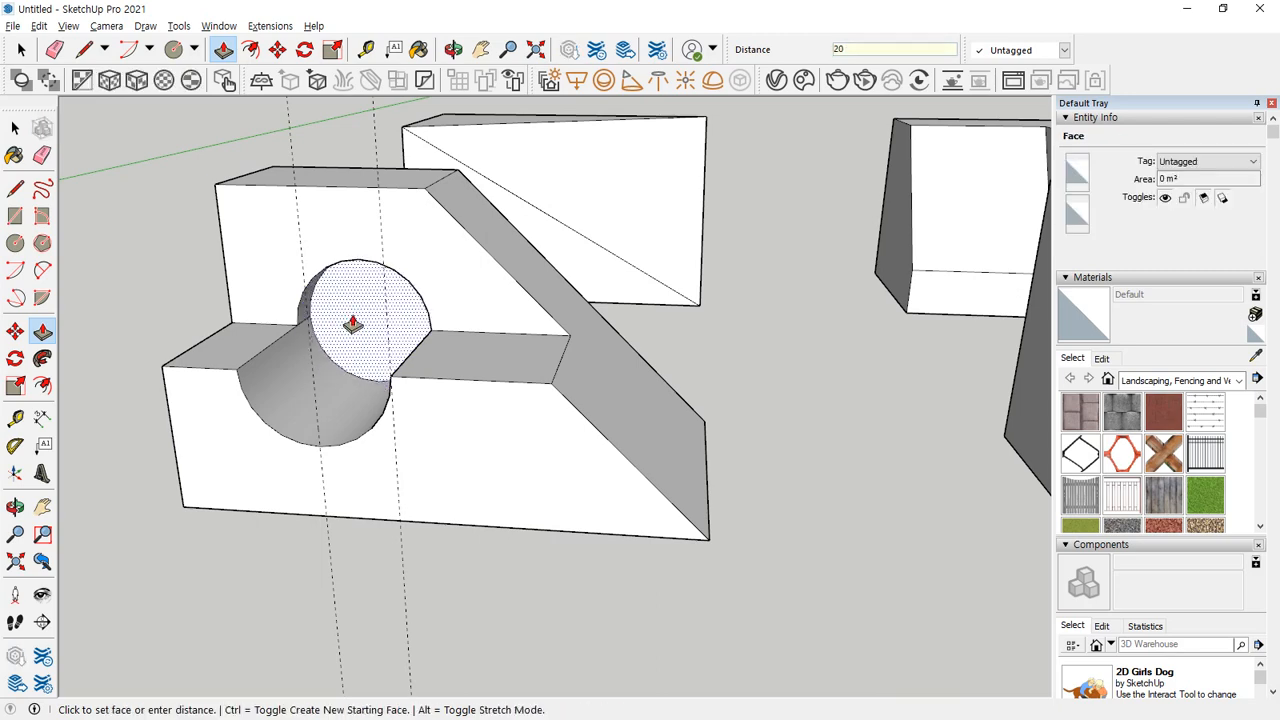
click(320, 509)
Delete the sloped face inside the recess of the block with the rounded corner.
mouse_move(320, 509)
middle_down()
mouse_move(486, 320)
mouse_move(700, 449)
mouse_move(747, 508)
mouse_move(597, 634)
mouse_move(204, 639)
mouse_move(240, 620)
mouse_move(546, 597)
mouse_move(89, 294)
mouse_move(571, 506)
middle_up()
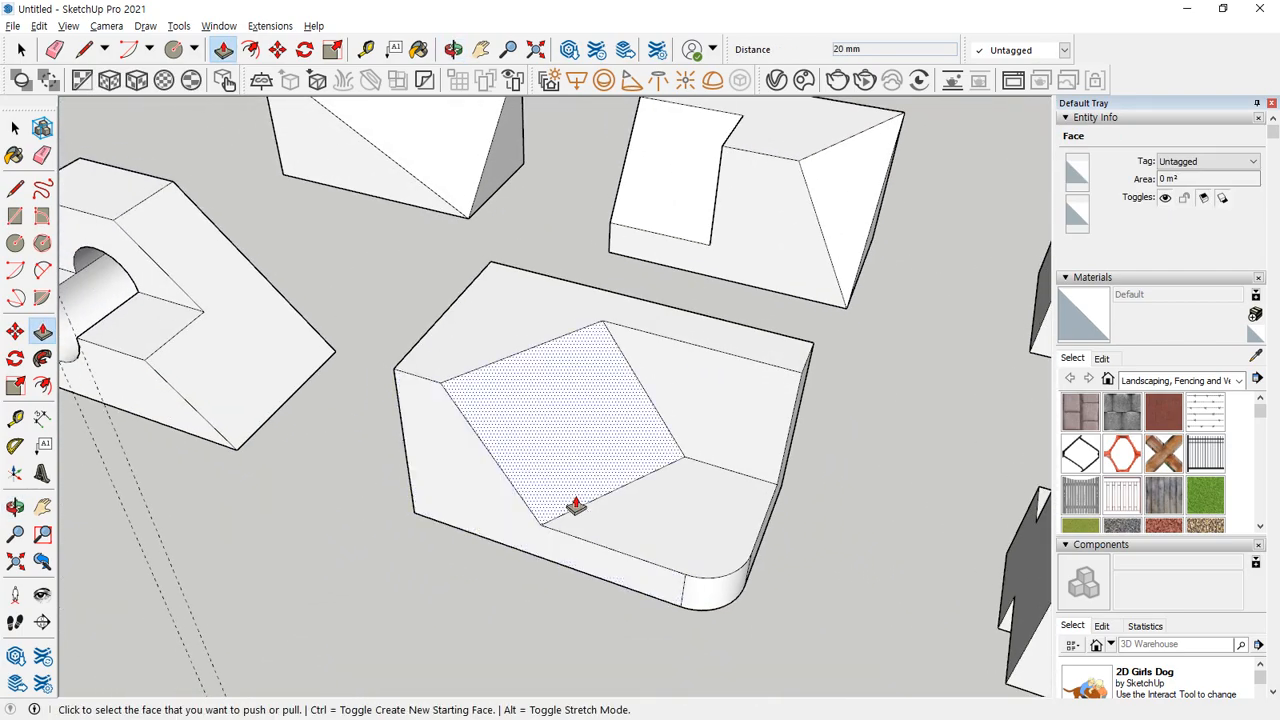
mouse_move(727, 508)
middle_down()
mouse_move(749, 523)
mouse_move(569, 486)
middle_up()
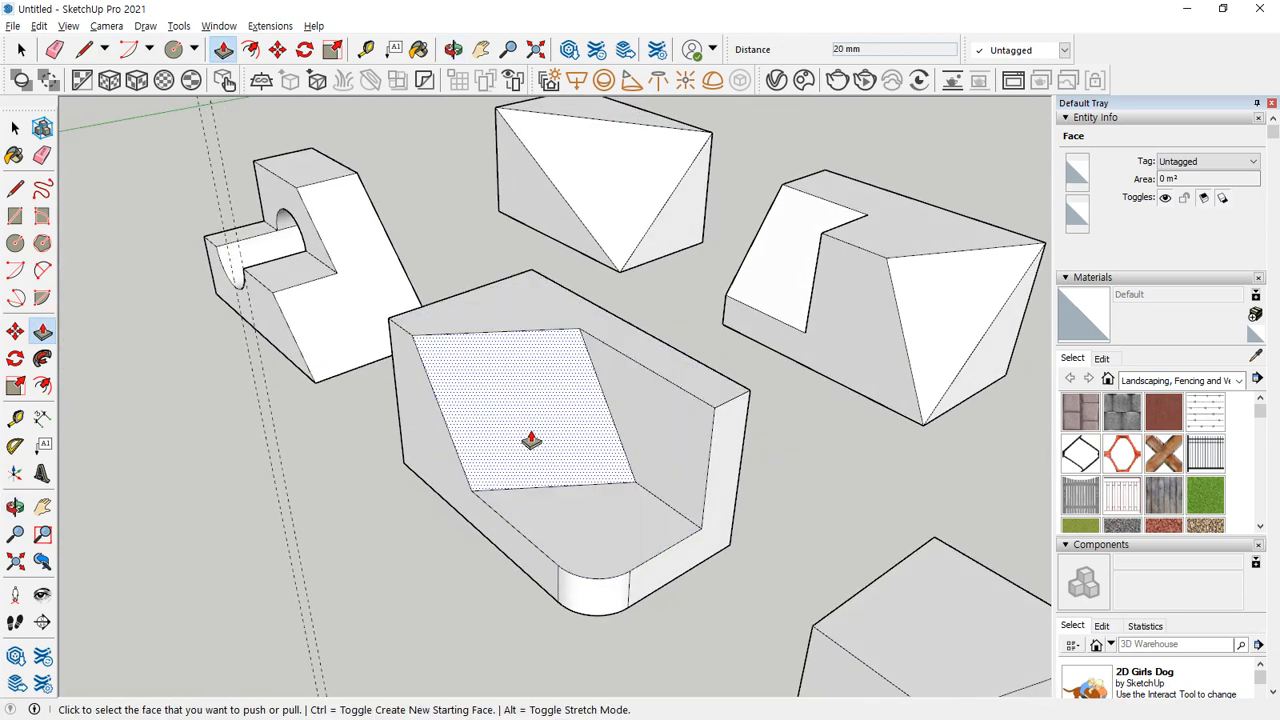
key(r)
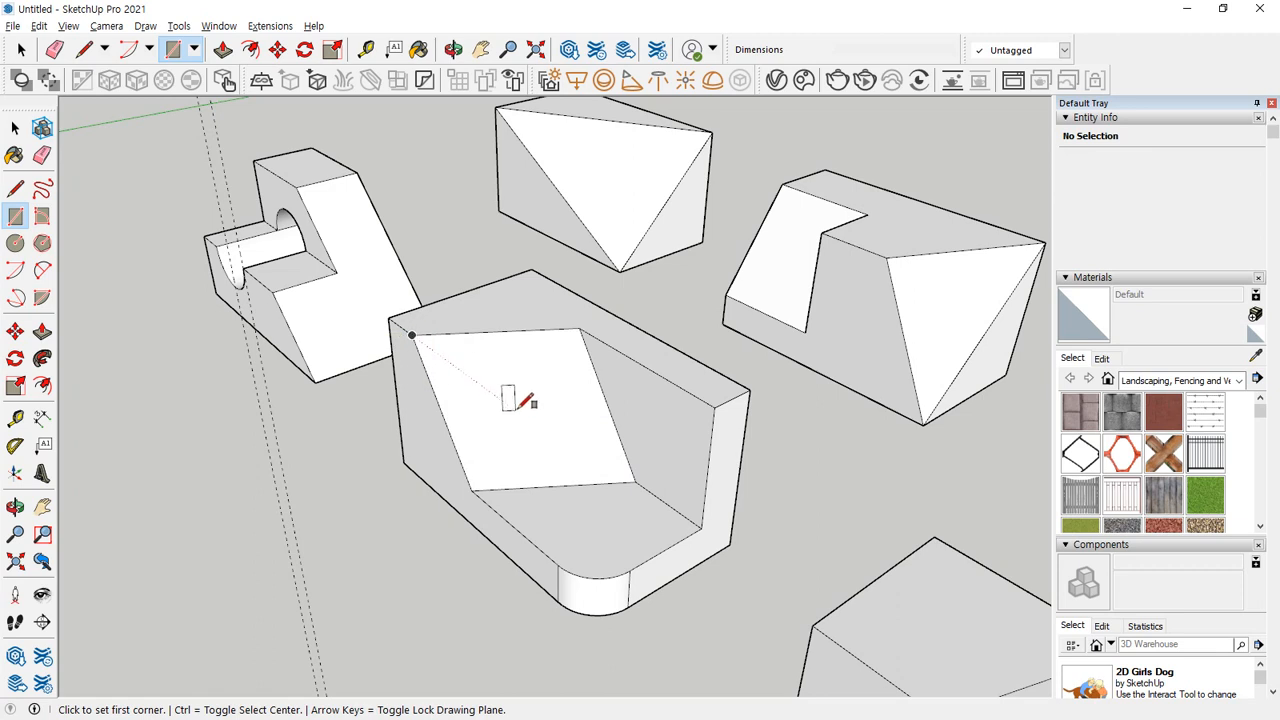
key(space)
click(492, 419)
key(Delete)
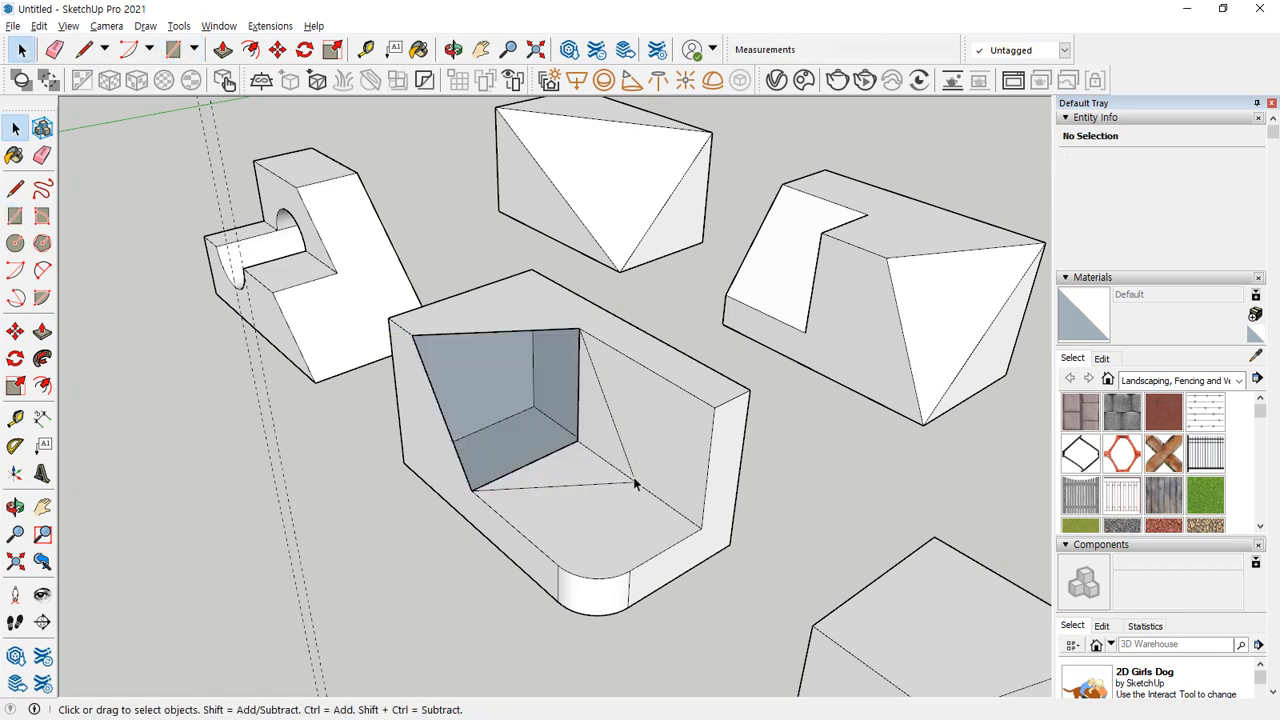
Erase the recess's inner edges and the rounded corner's edges to strip the block to its outer shell.
click(590, 450)
key(e)
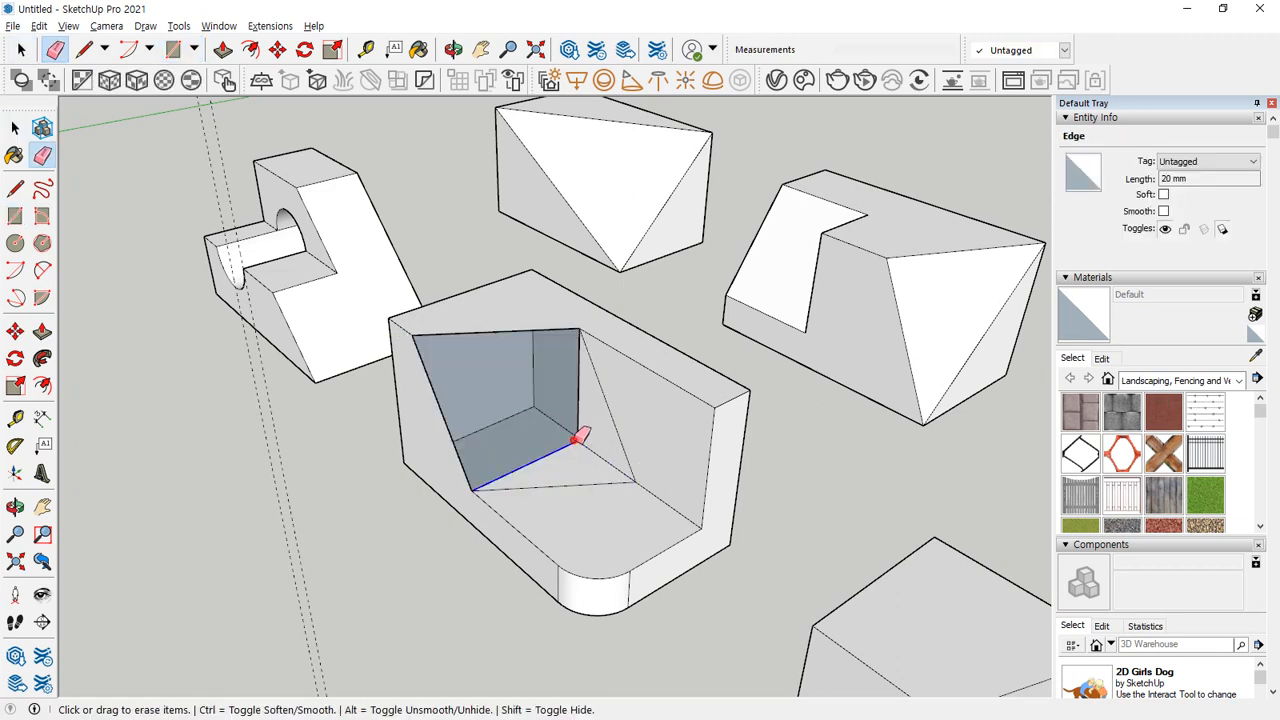
mouse_move(586, 443)
mouse_down()
mouse_move(577, 491)
mouse_move(616, 456)
mouse_up()
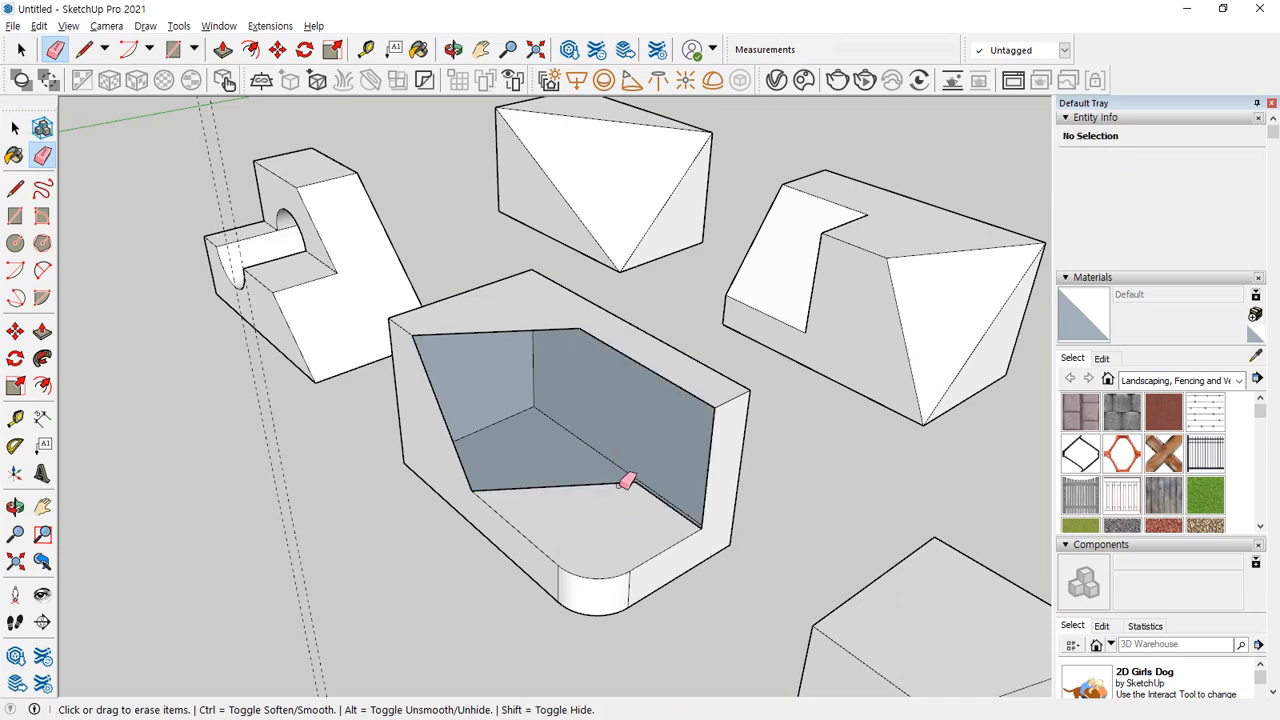
middle_drag(626, 482, 586, 514)
mouse_move(600, 508)
mouse_down()
mouse_move(614, 503)
mouse_move(600, 597)
mouse_move(562, 641)
mouse_up()
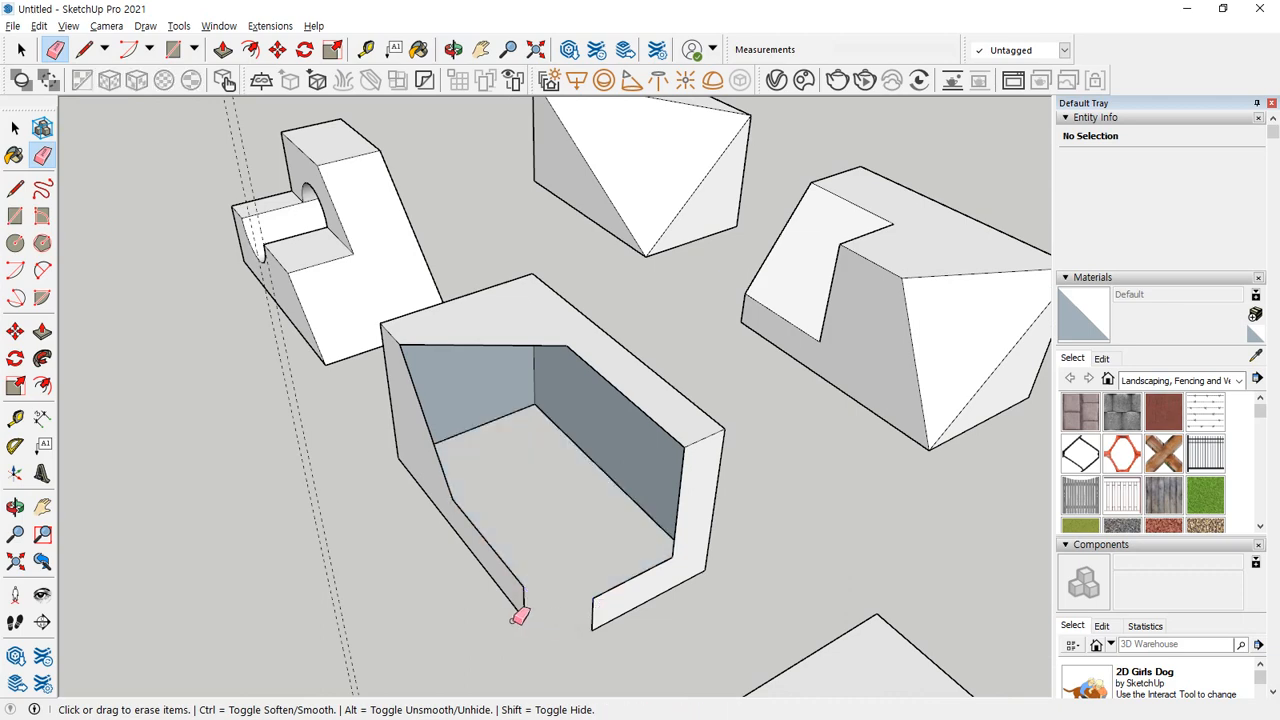
Fill in the block's base with a rectangle squaring off the missing corner, and erase its seam.
middle_drag(519, 616, 603, 586)
key(r)
click(599, 577)
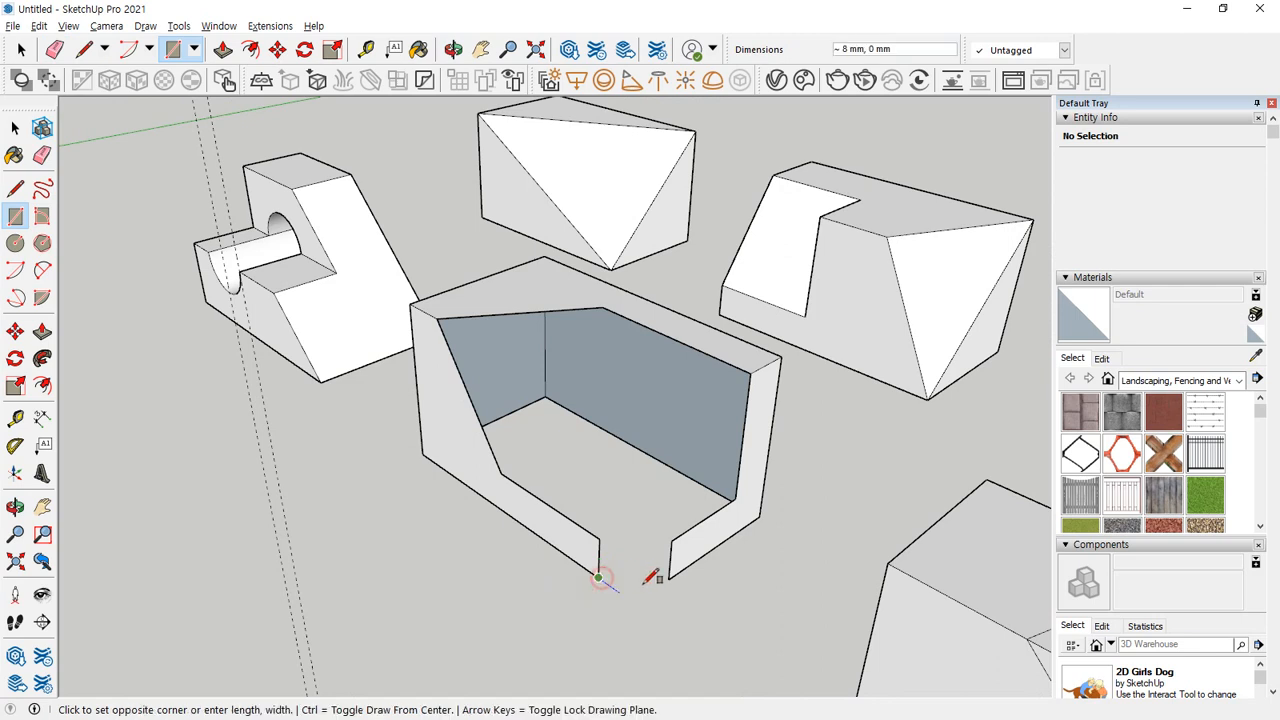
click(668, 574)
key(e)
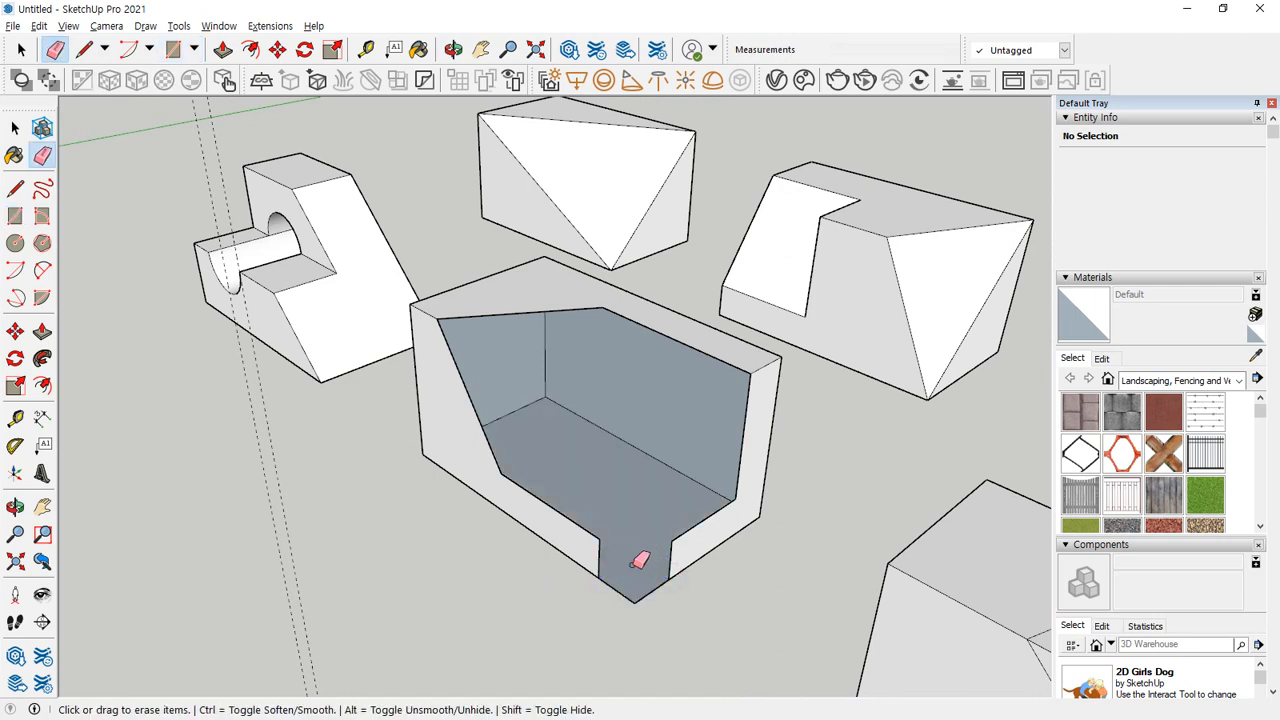
Close the low side walls at the squared corner with two 10 x 10 mm rectangles and erase the seams.
key(r)
click(636, 600)
click(670, 576)
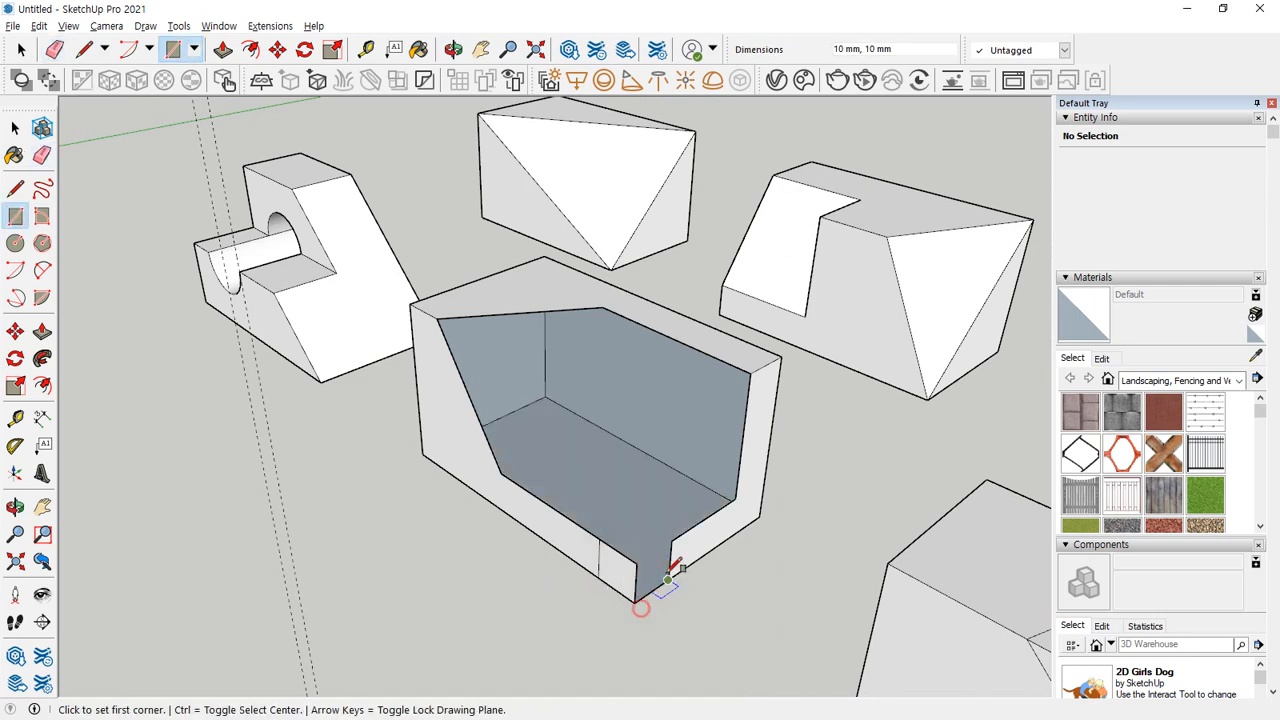
click(671, 541)
click(634, 594)
key(e)
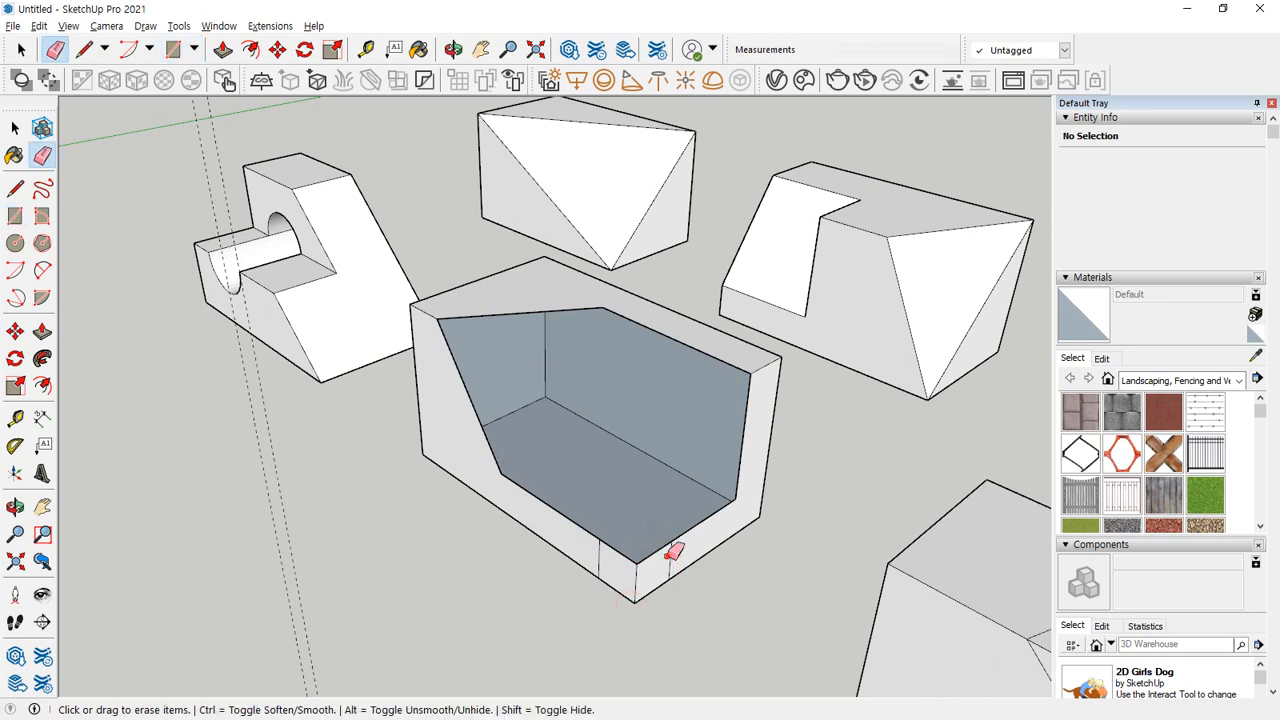
key(l)
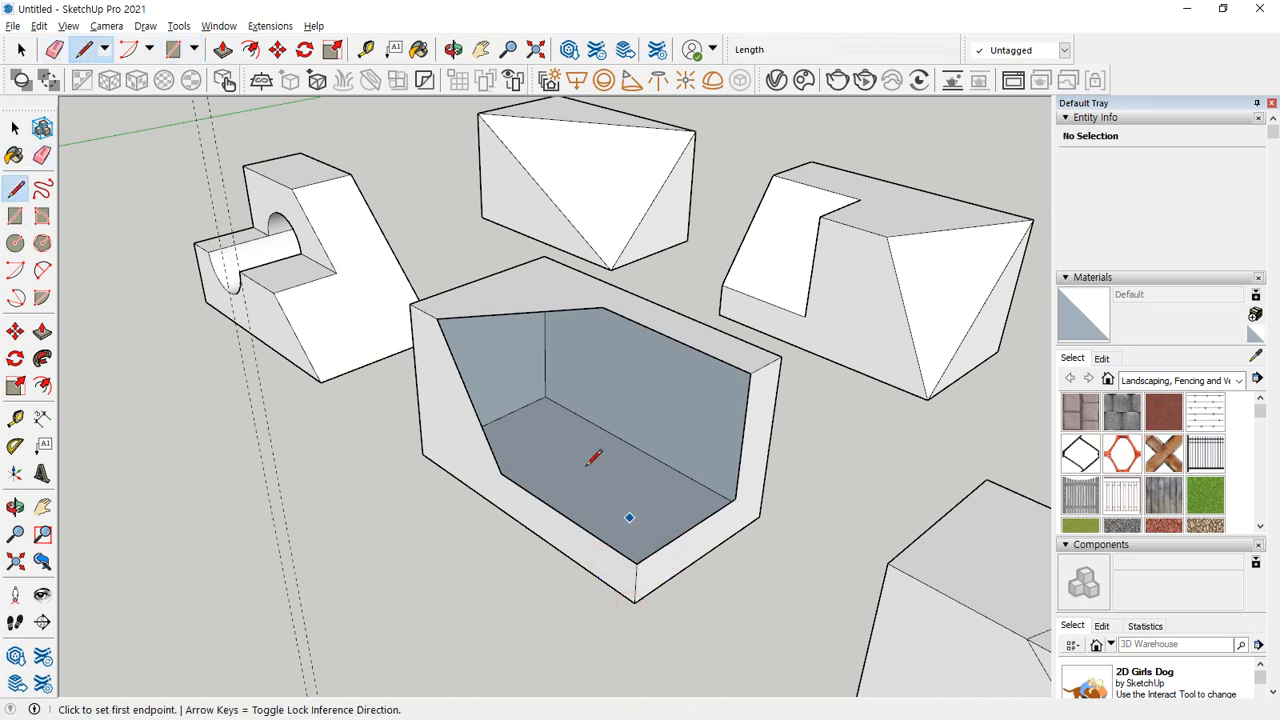
click(437, 318)
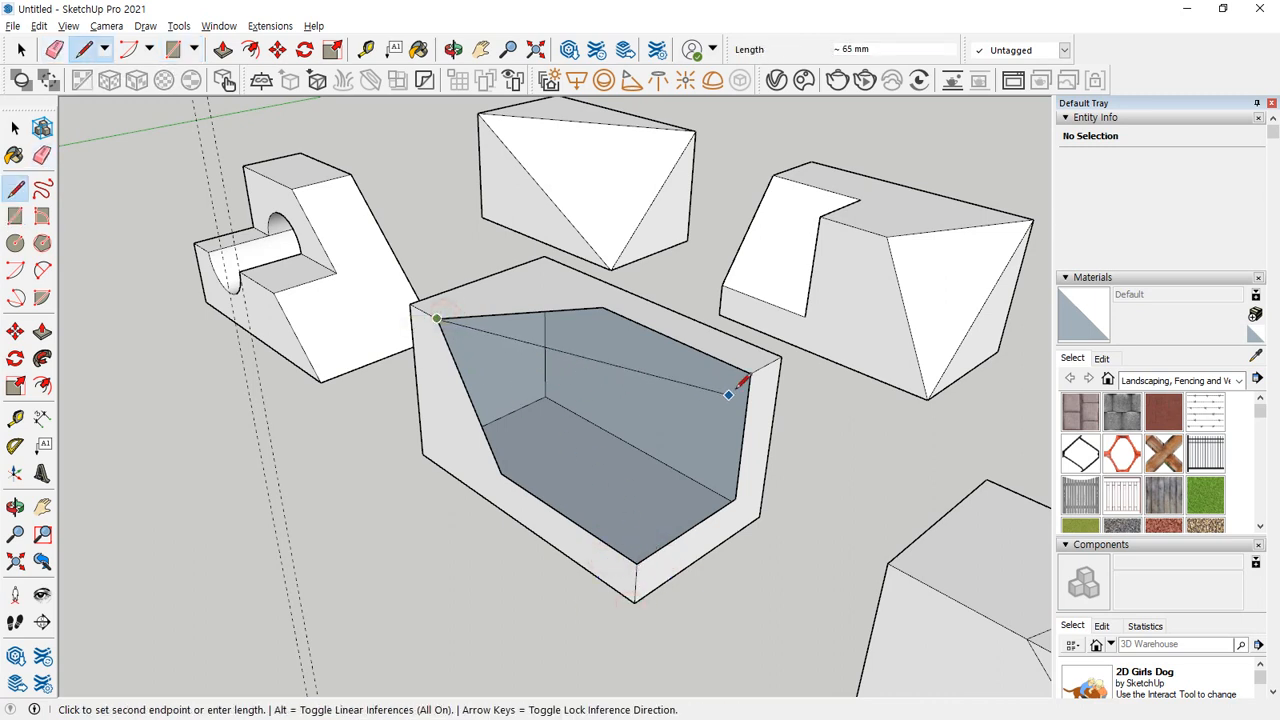
key(Escape)
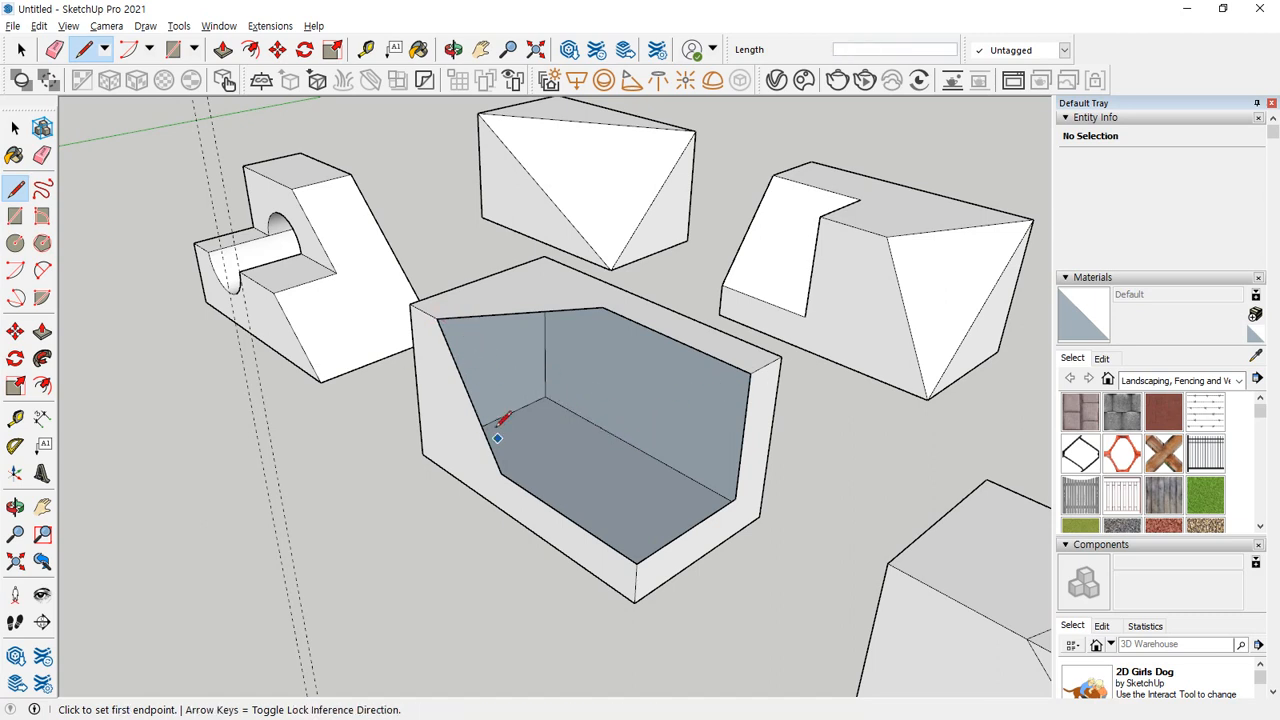
Close the block with a 60 x 30 mm rectangle across the top opening and another rectangle filling the gap in the end face.
key(r)
click(437, 318)
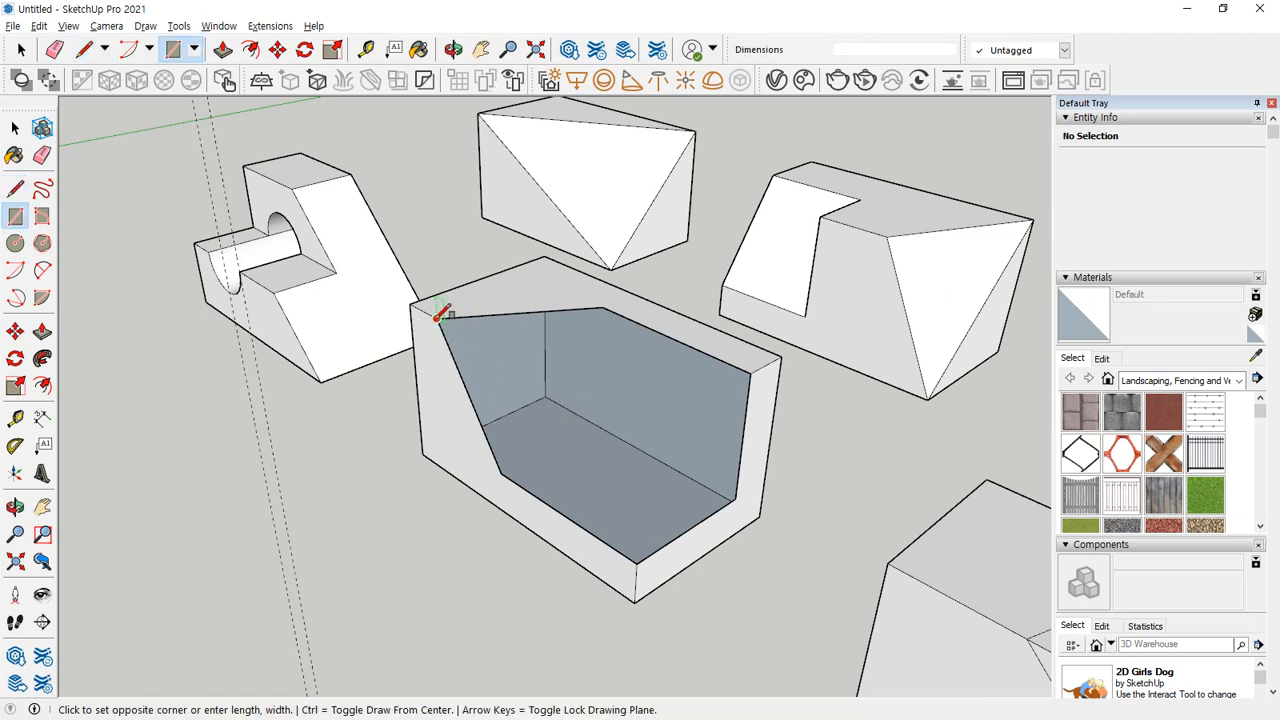
click(751, 371)
click(645, 430)
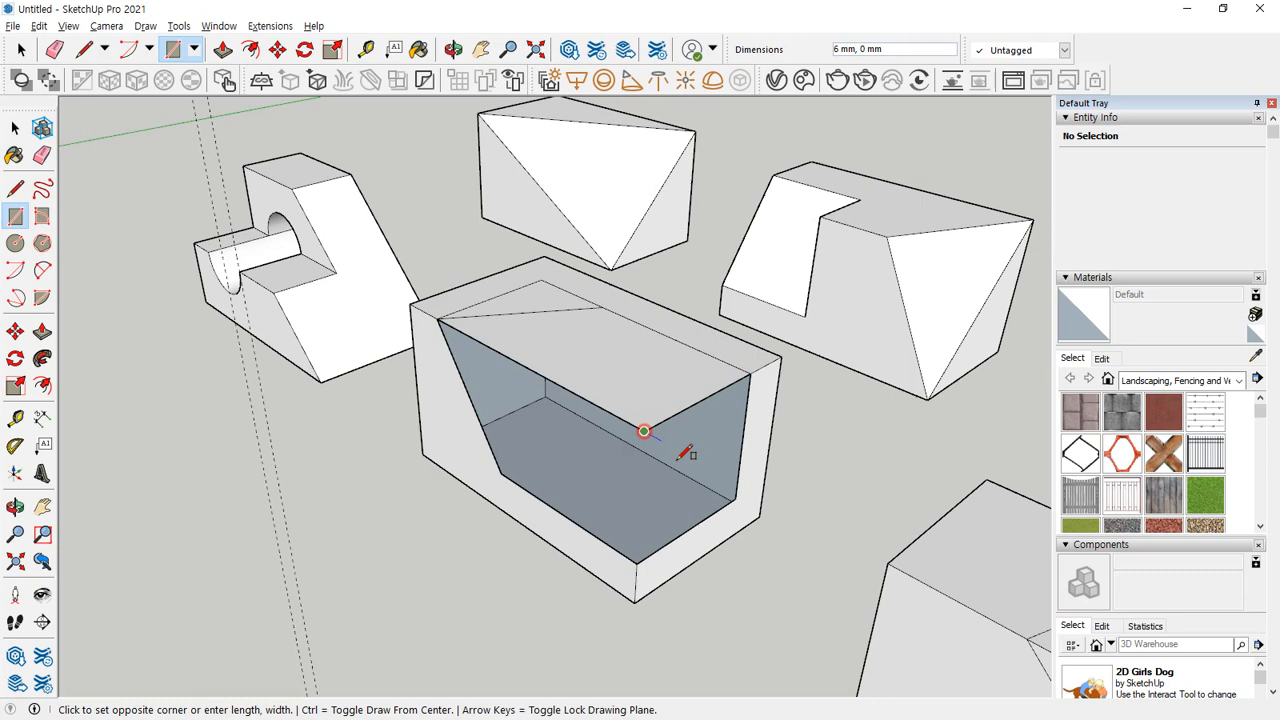
click(736, 504)
Erase the leftover lines on the top, end and long side faces to leave a plain block.
middle_drag(734, 503, 529, 477)
key(e)
drag(529, 477, 512, 430)
drag(514, 306, 570, 326)
drag(577, 306, 614, 321)
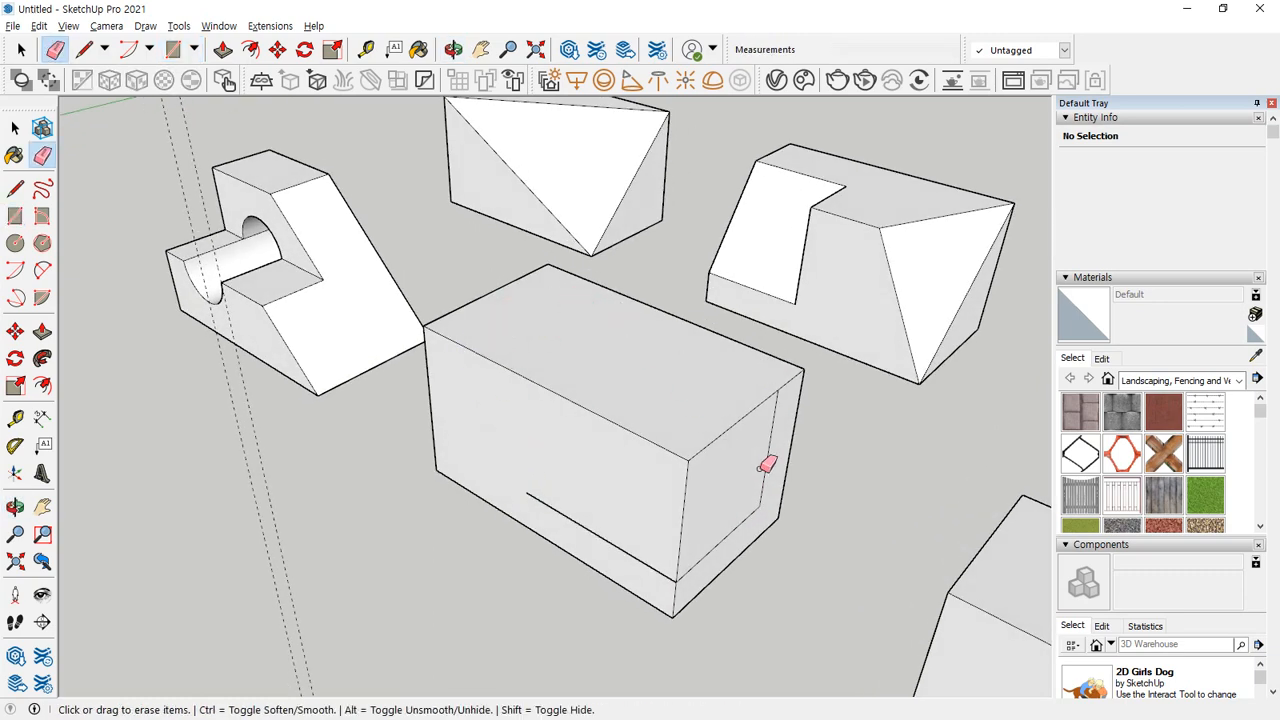
click(766, 477)
click(737, 528)
click(632, 545)
mouse_move(574, 534)
middle_down()
mouse_move(360, 457)
mouse_move(849, 537)
mouse_move(728, 328)
middle_up()
Place a construction guide on the restored block's top face, parallel to its far long edge.
mouse_move(858, 254)
middle_down()
mouse_move(517, 437)
mouse_move(403, 331)
mouse_move(437, 383)
mouse_move(458, 375)
middle_up()
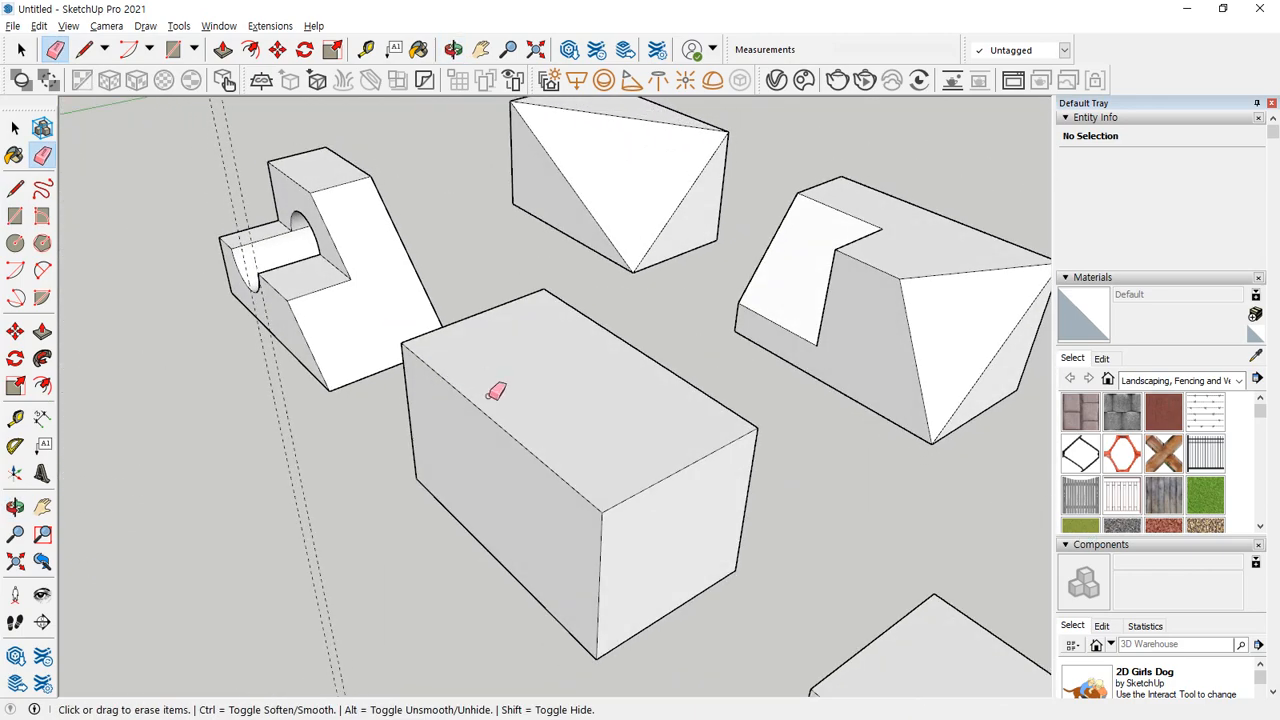
key(t)
click(667, 371)
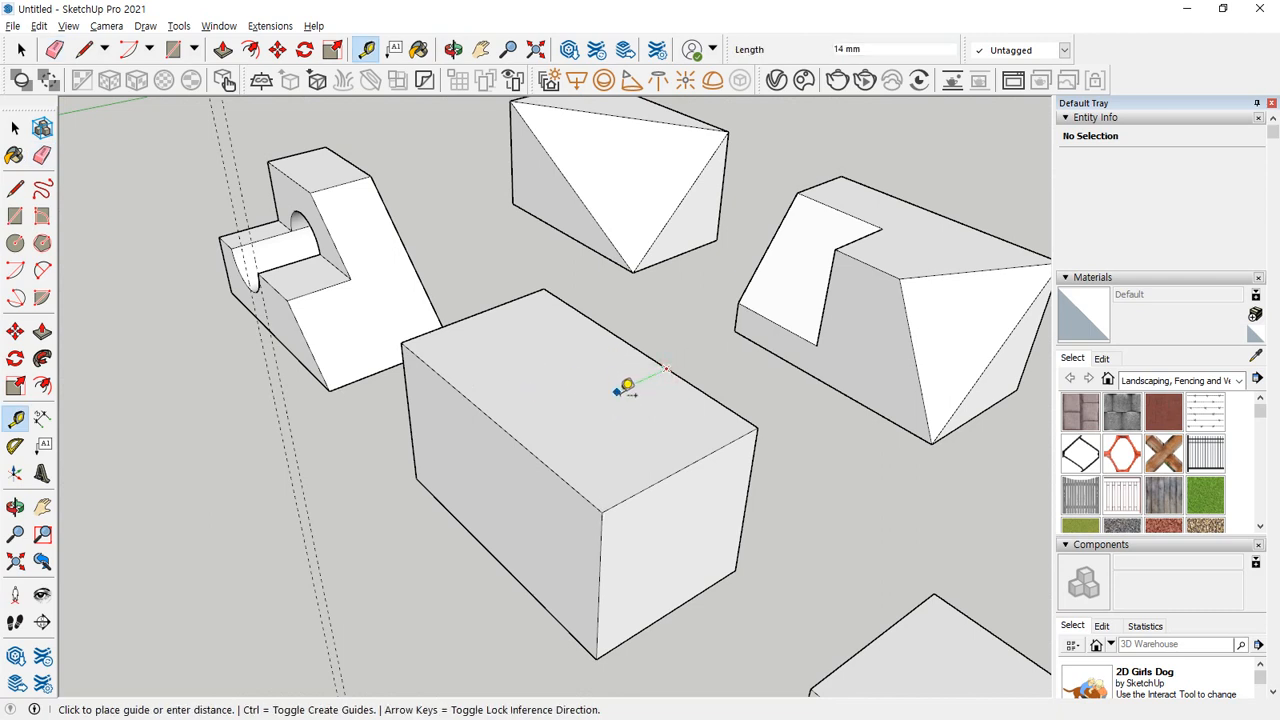
click(624, 388)
click(639, 352)
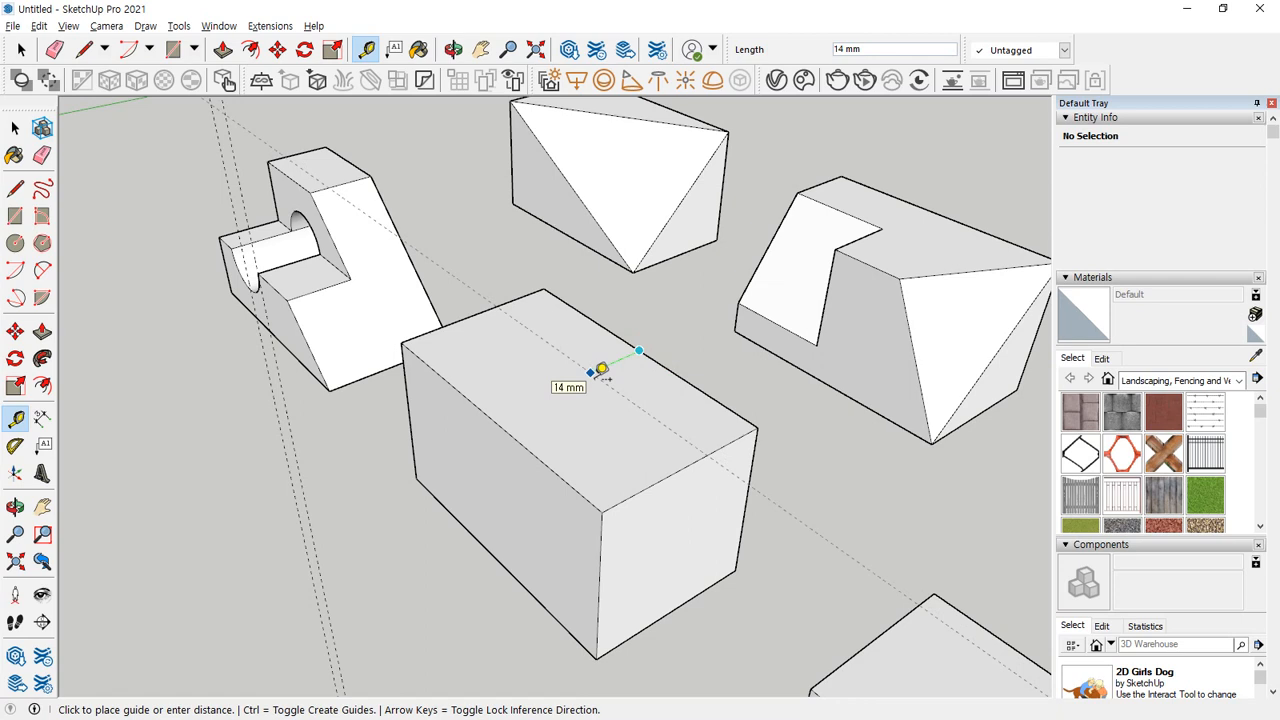
click(602, 370)
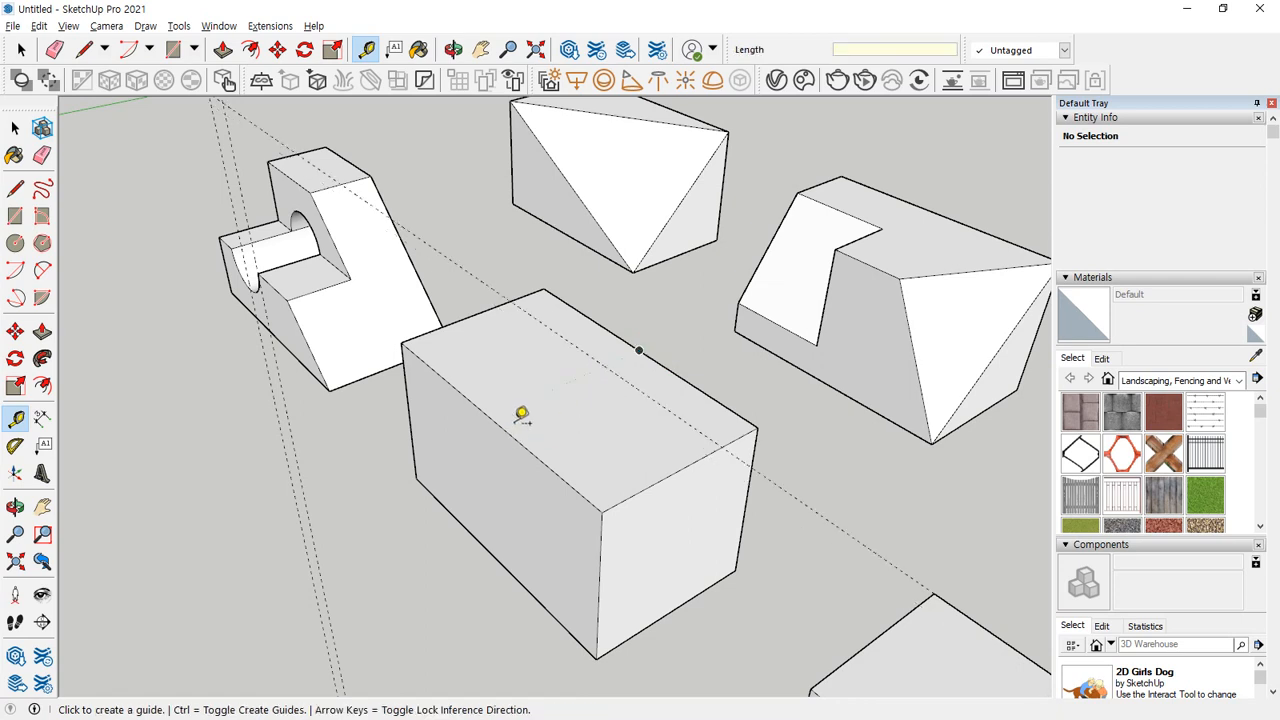
Place two guides across the top face parallel to its far short edge, the nearer one 10 mm from that edge.
click(475, 315)
text(10)
key(Return)
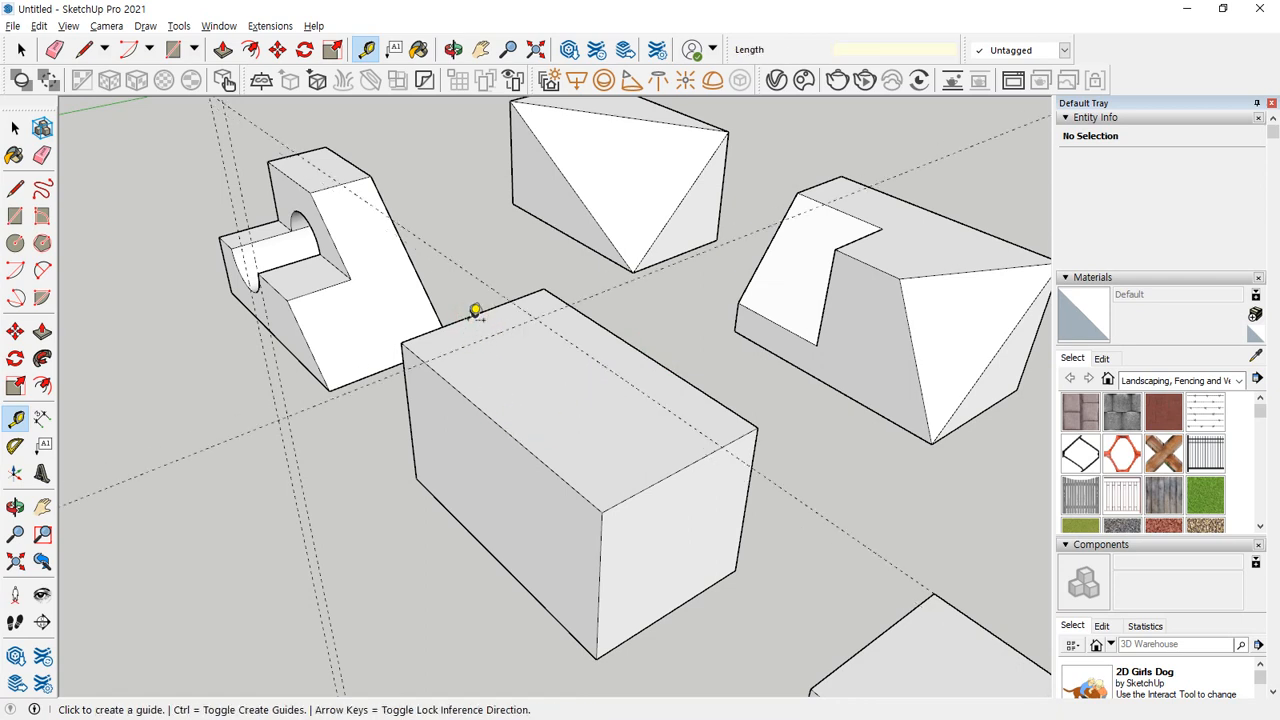
click(475, 315)
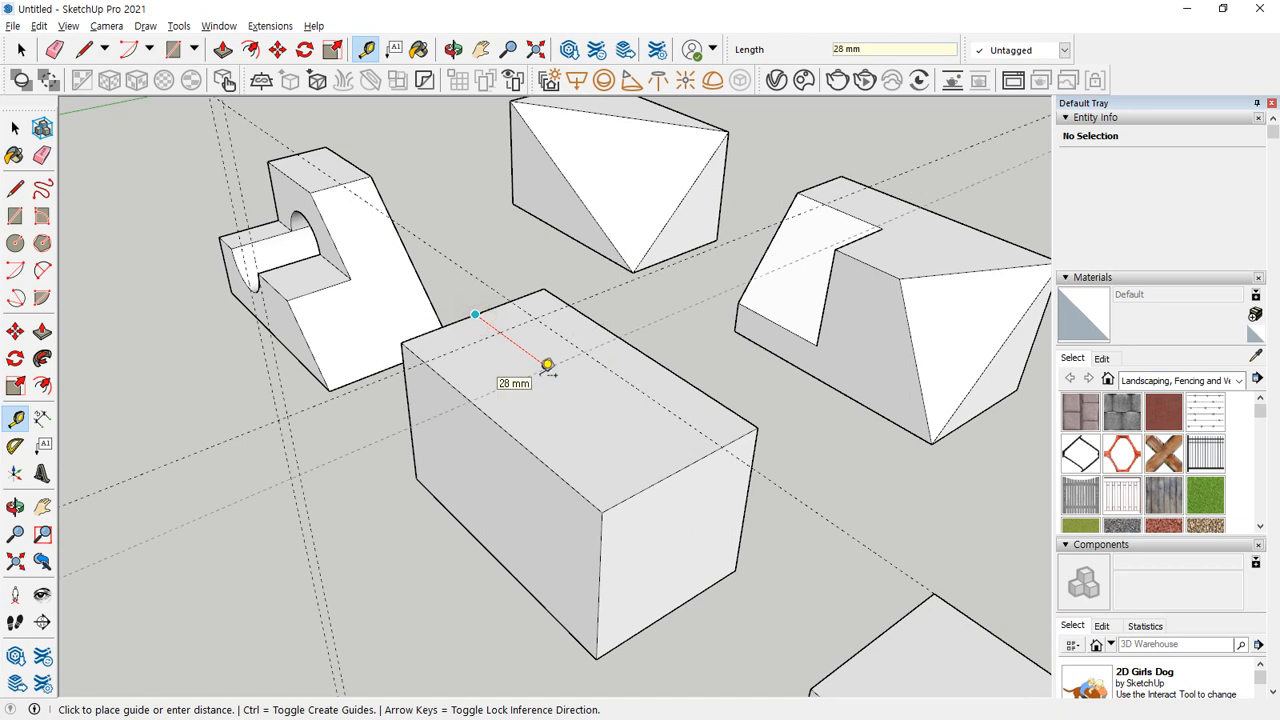
click(547, 365)
Draw a diagonal line about 36 mm long on the top face between the guide crossing and the near long edge.
key(l)
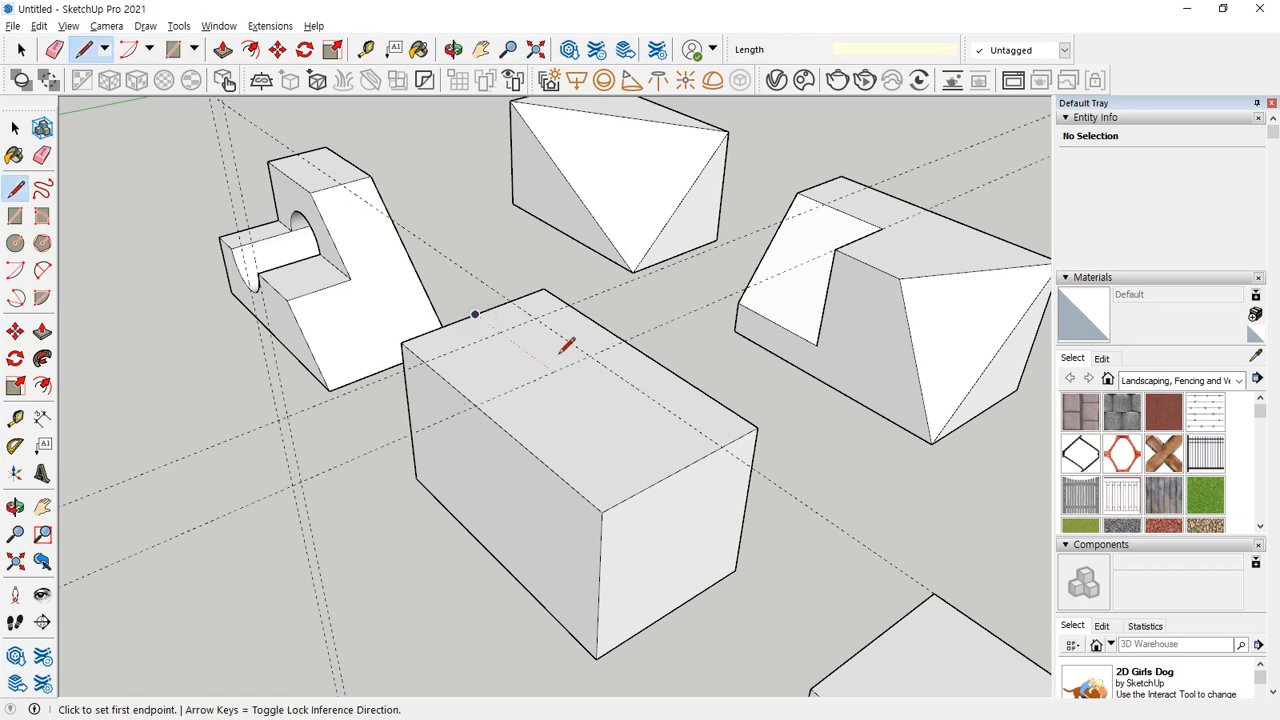
click(590, 355)
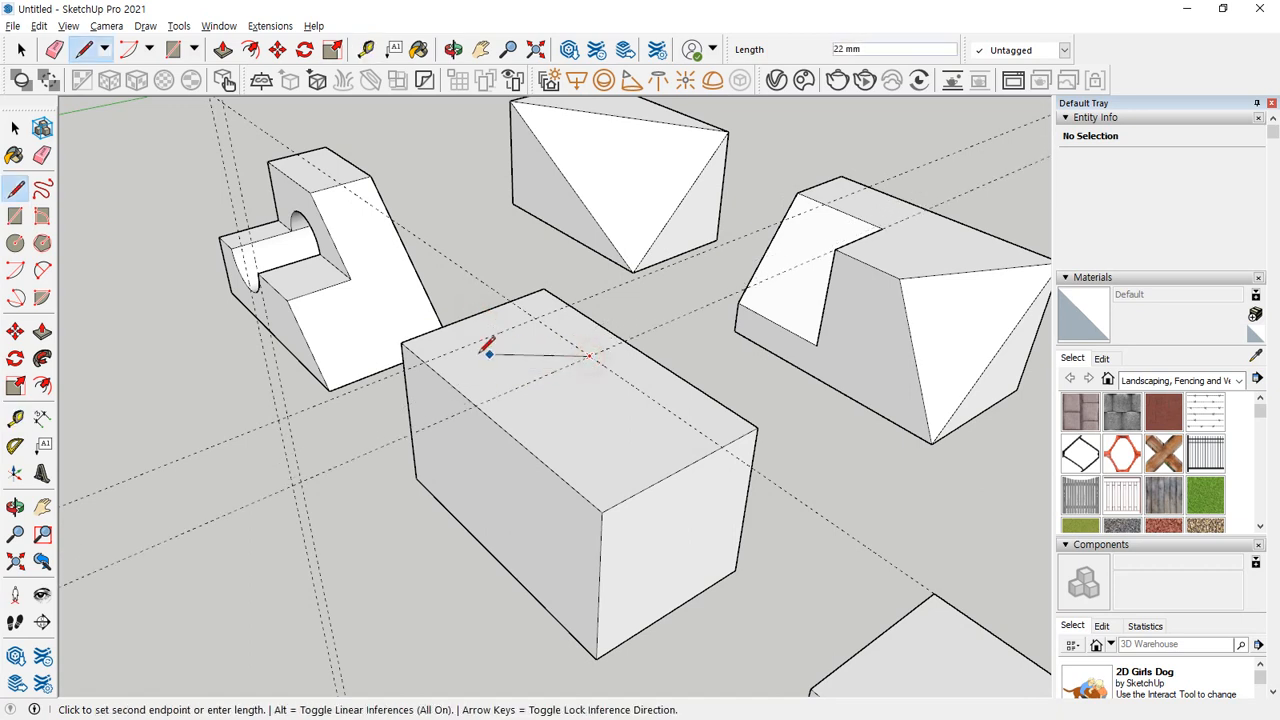
click(427, 362)
middle_drag(427, 362, 694, 451)
key(Escape)
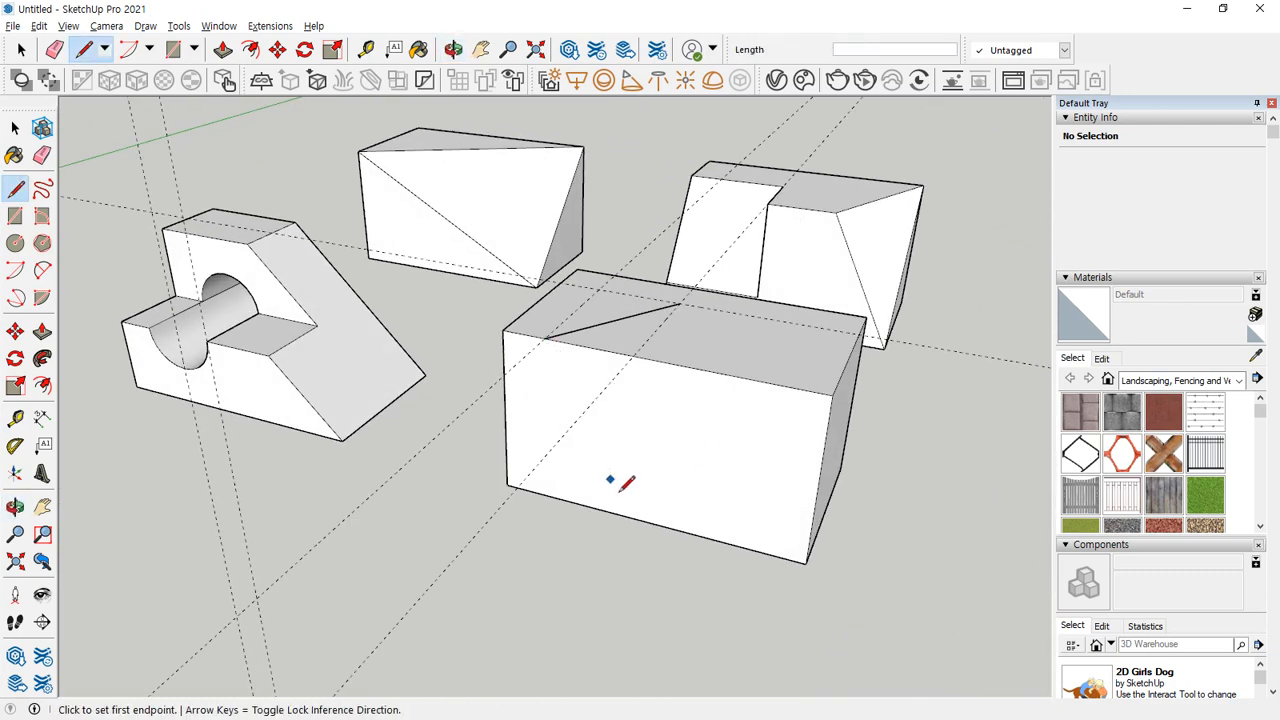
Place a horizontal guide above the long side face's bottom edge and a vertical guide below the second top guide.
key(t)
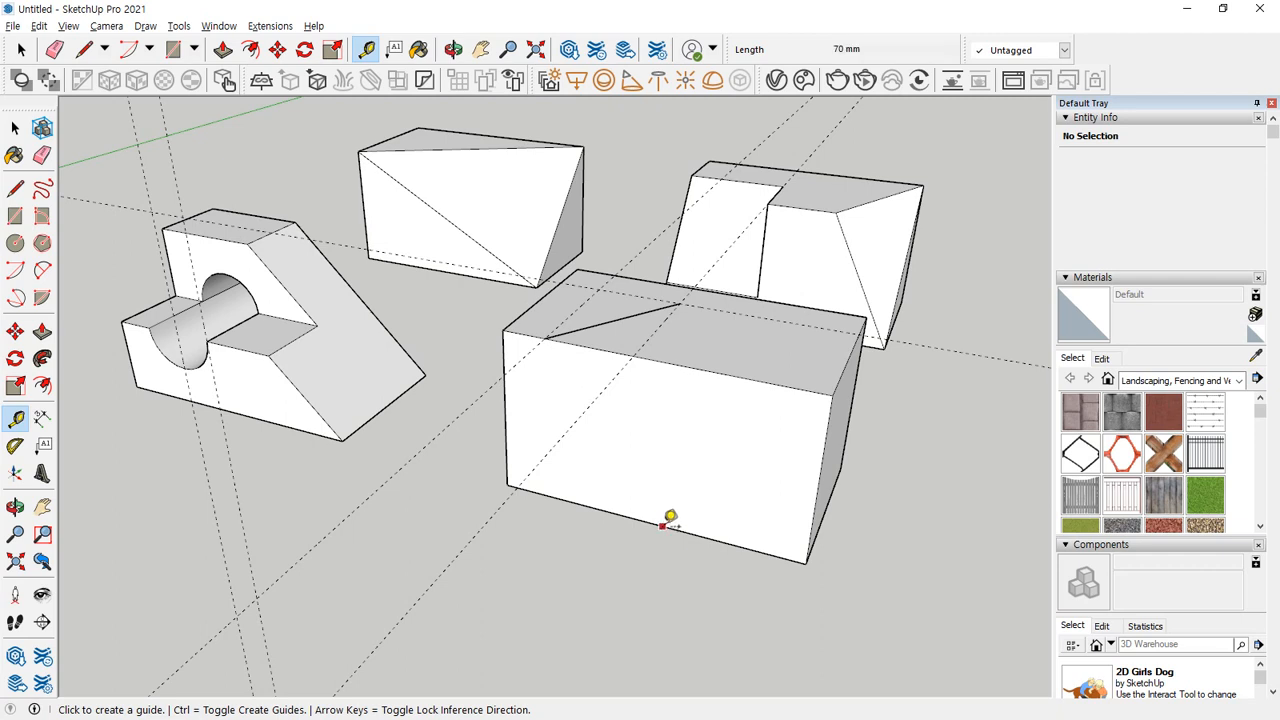
click(663, 526)
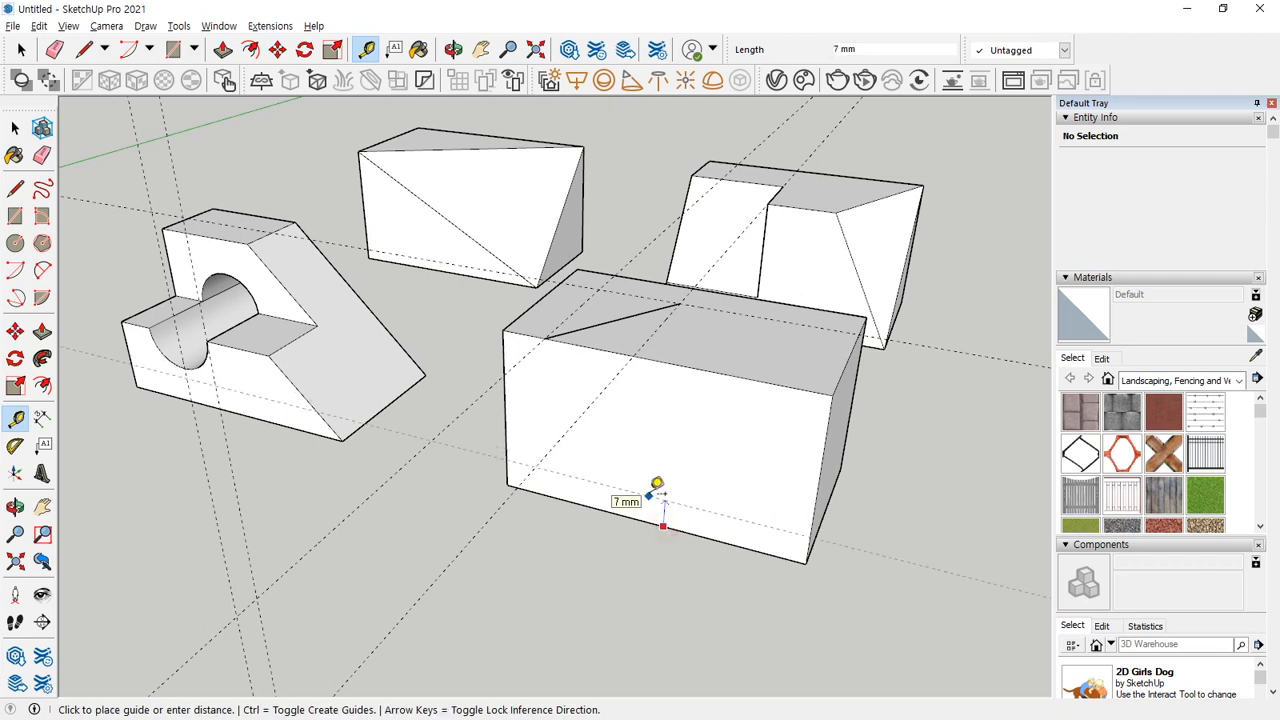
key(Return)
click(505, 400)
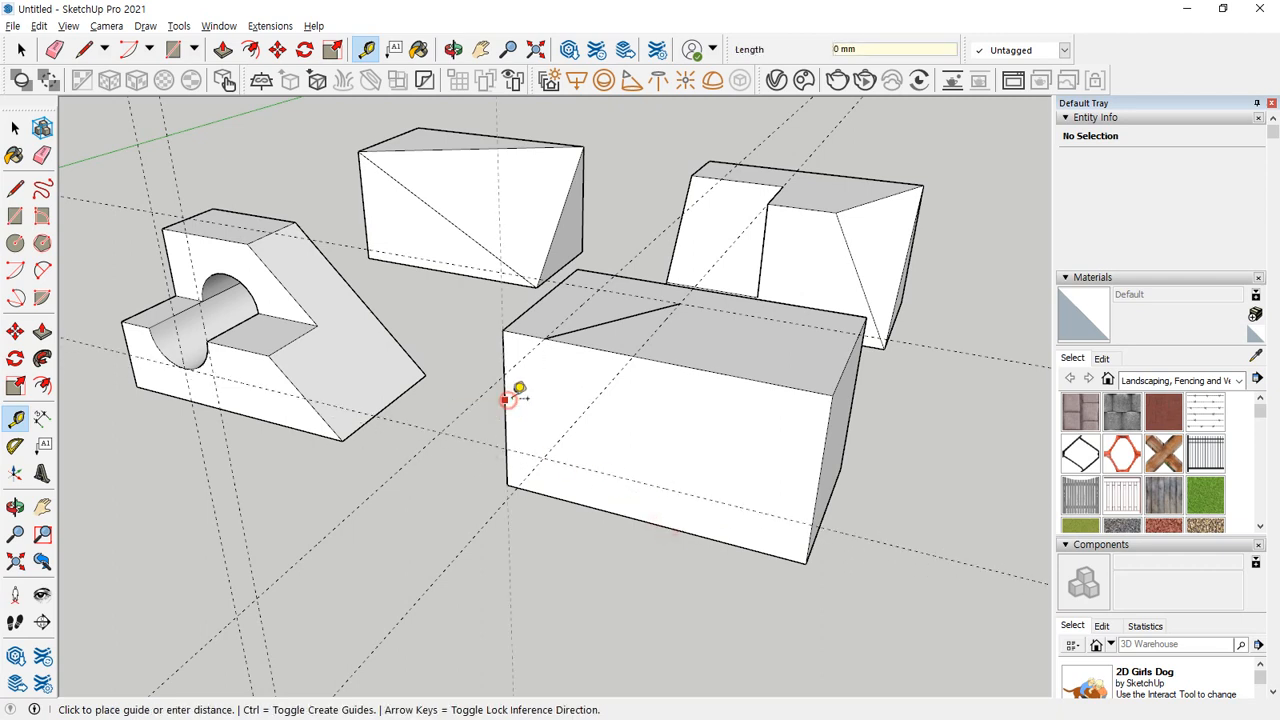
click(640, 345)
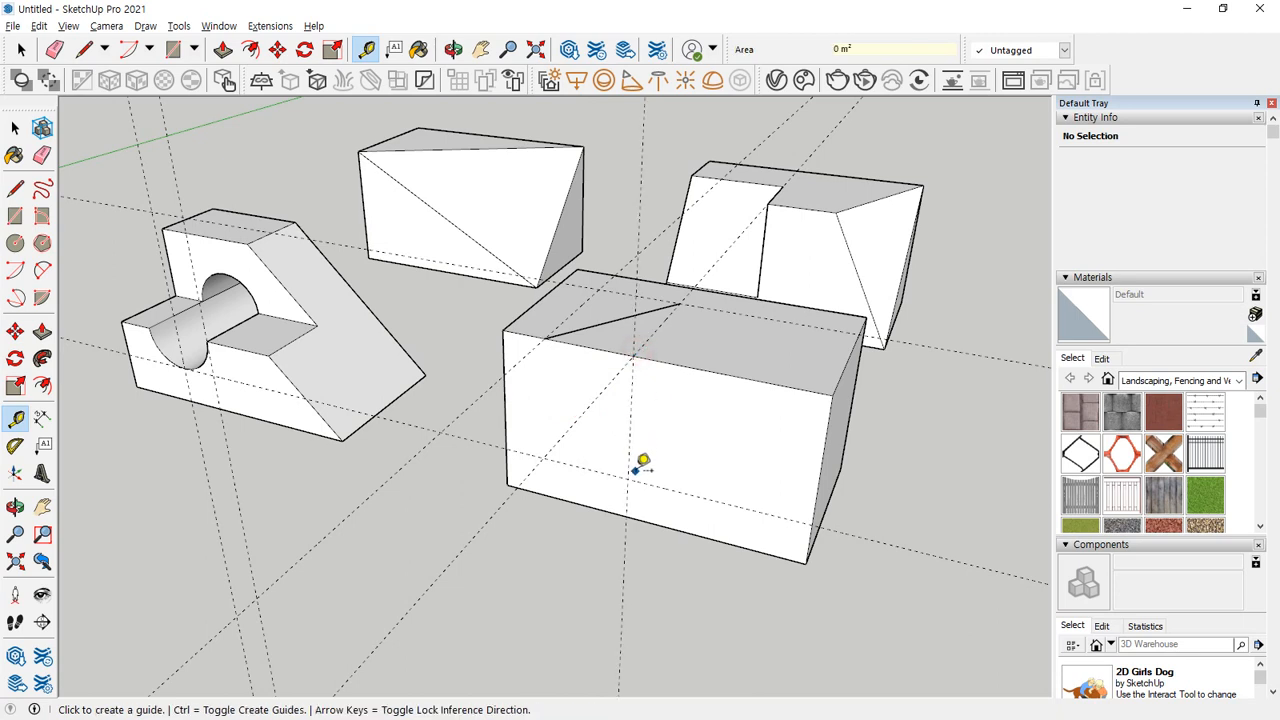
Draw a diagonal about 36 mm long down the side face to the guide crossing, and a 40 mm line to the end edge.
key(l)
click(544, 338)
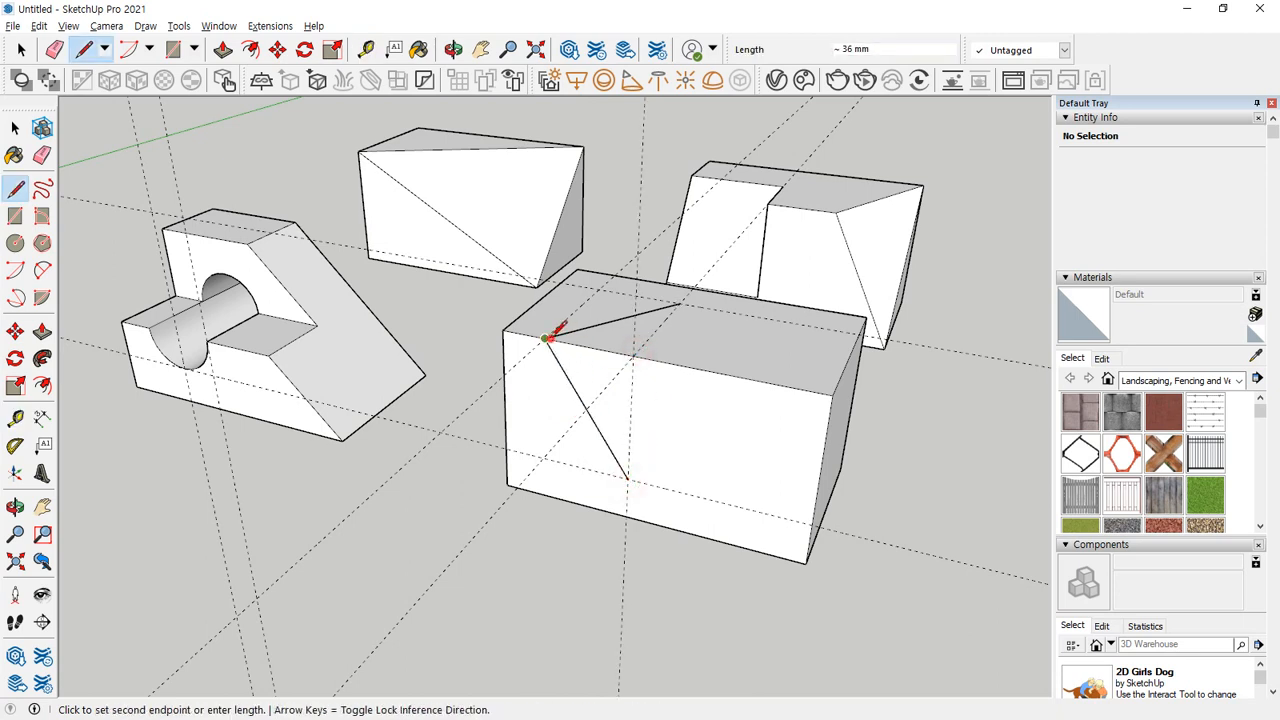
click(627, 479)
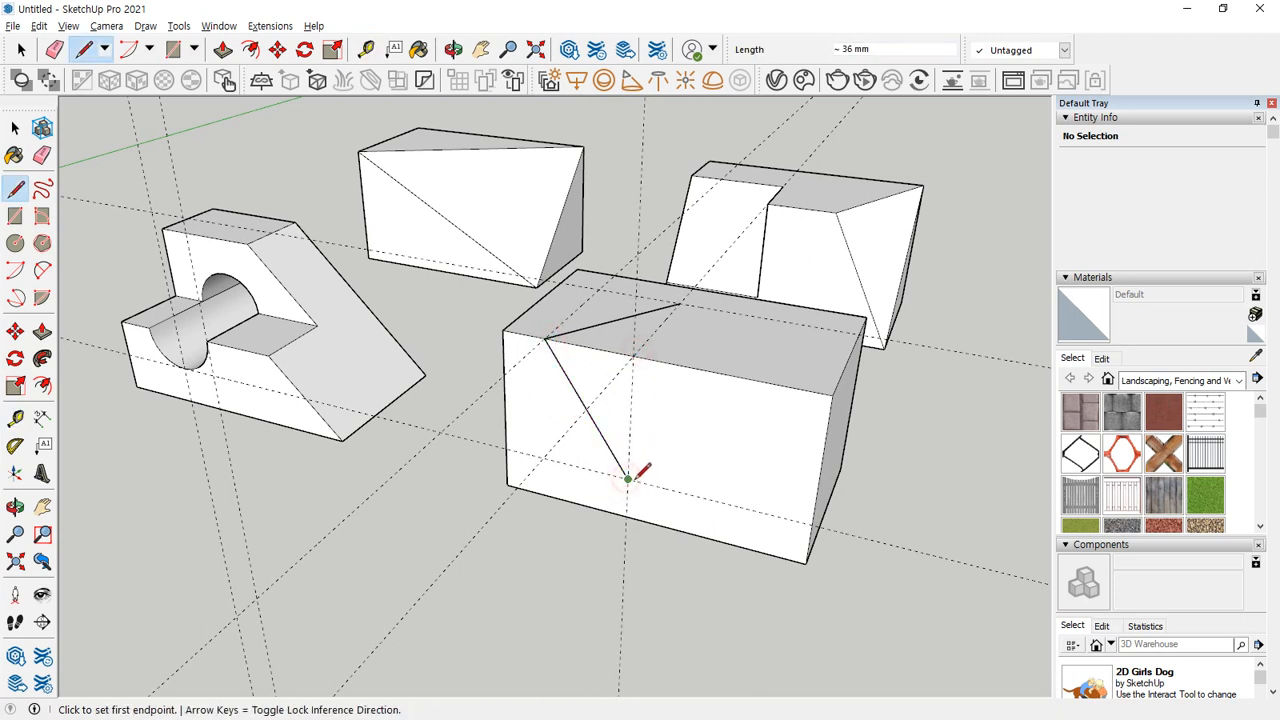
click(627, 479)
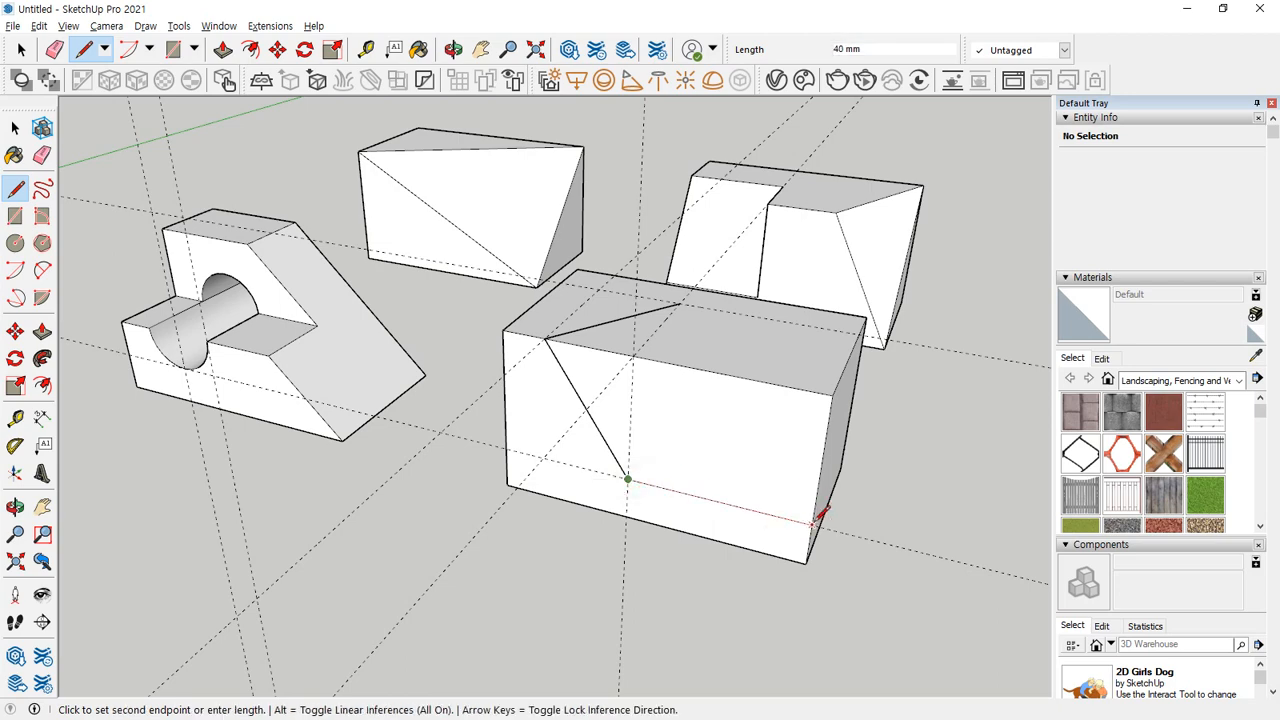
key(Escape)
Outline the cut on the end face with a guide above its base, a 30 mm vertical line and a horizontal line to the corner edge.
middle_drag(815, 515, 716, 393)
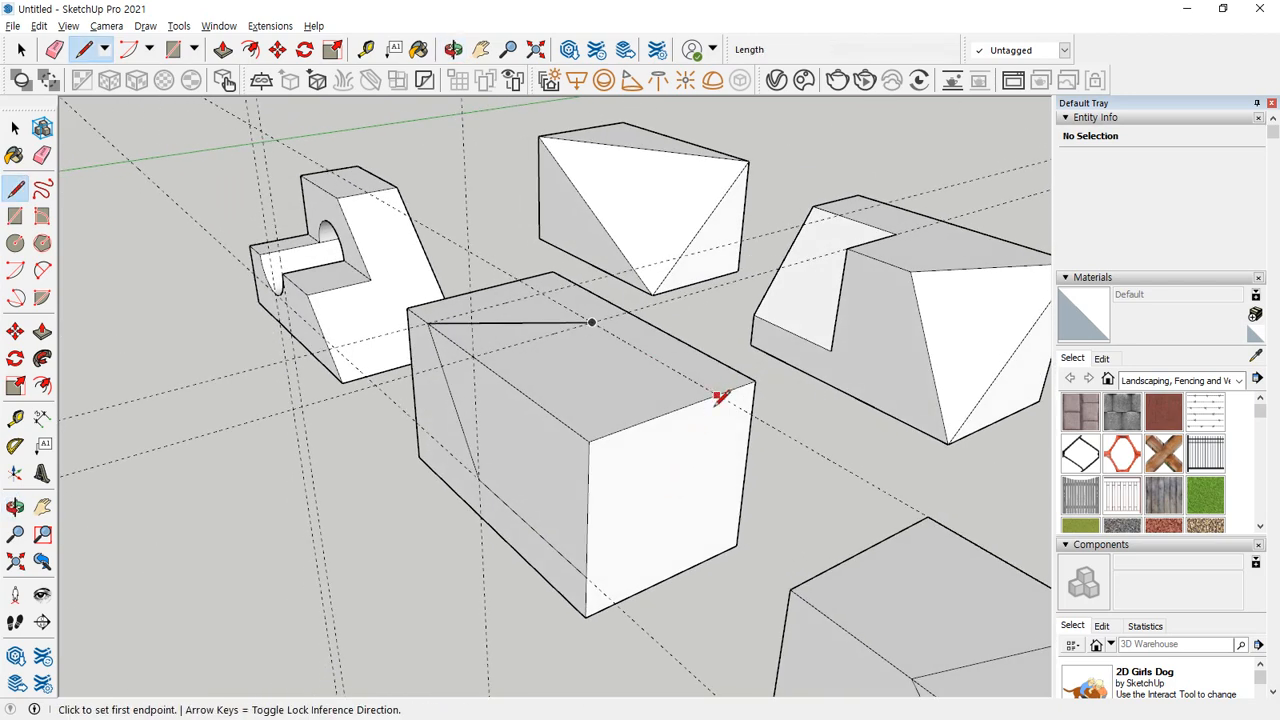
key(t)
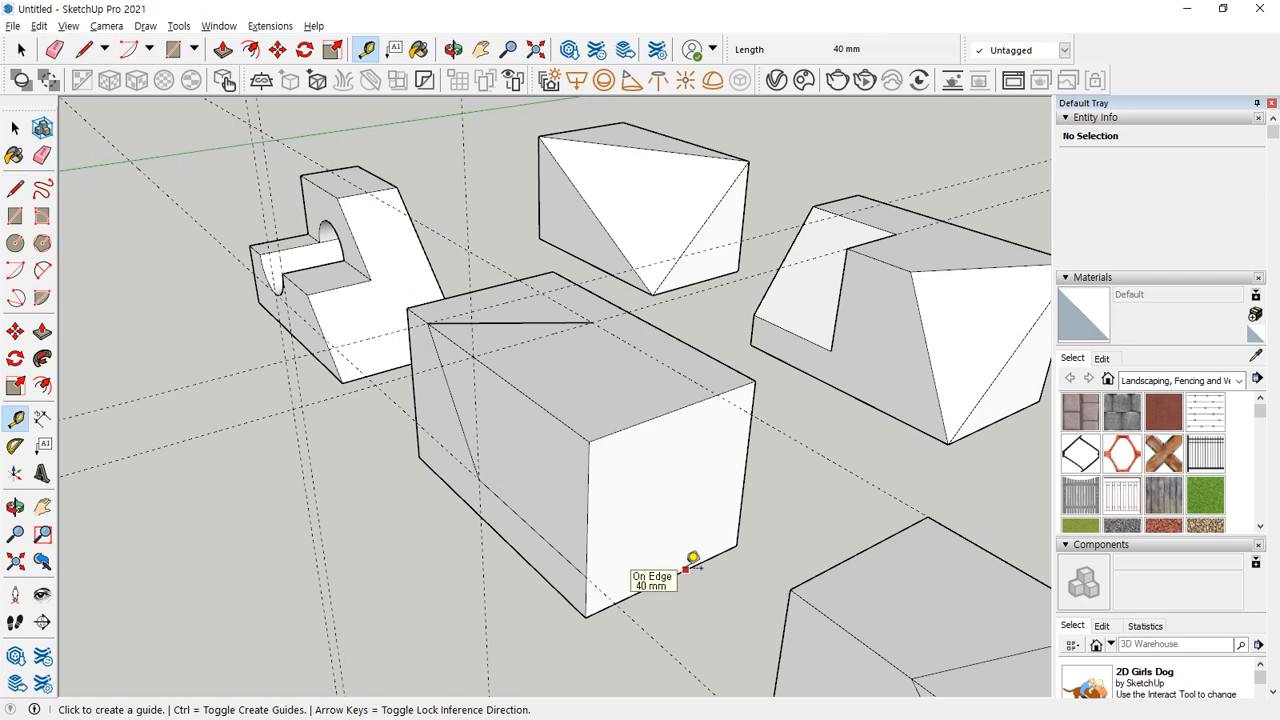
click(684, 570)
click(686, 524)
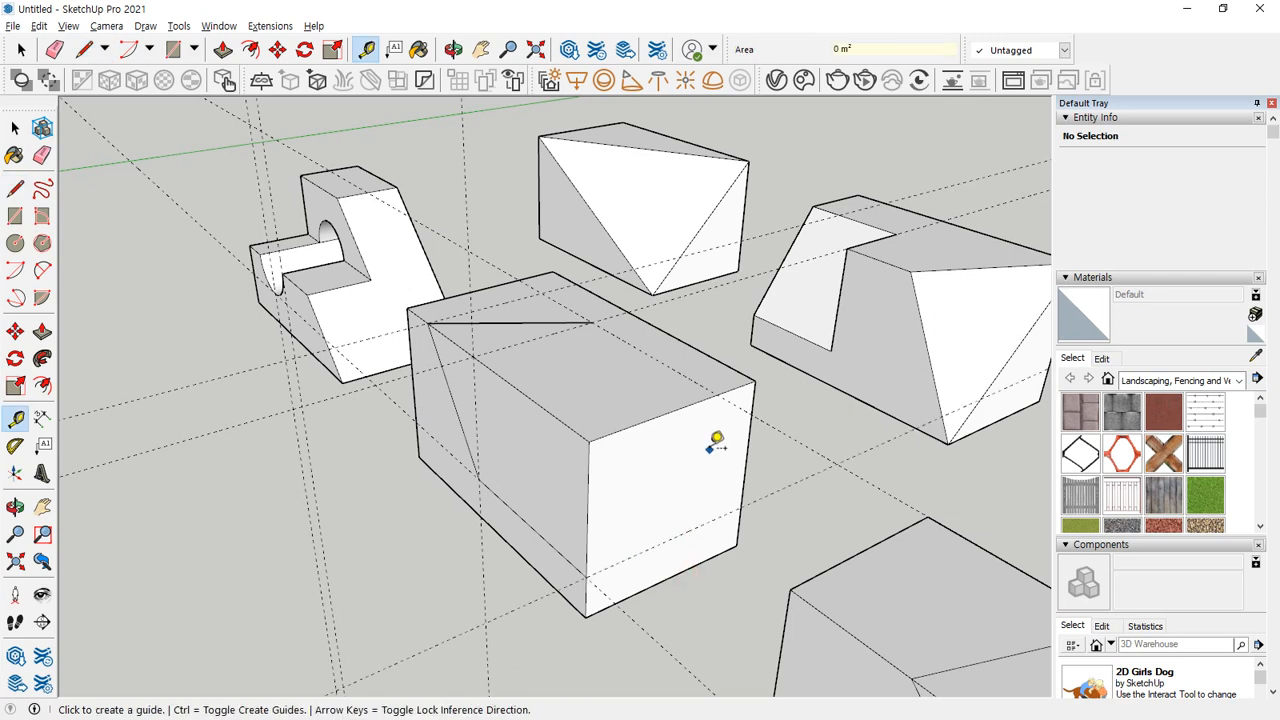
key(l)
click(718, 391)
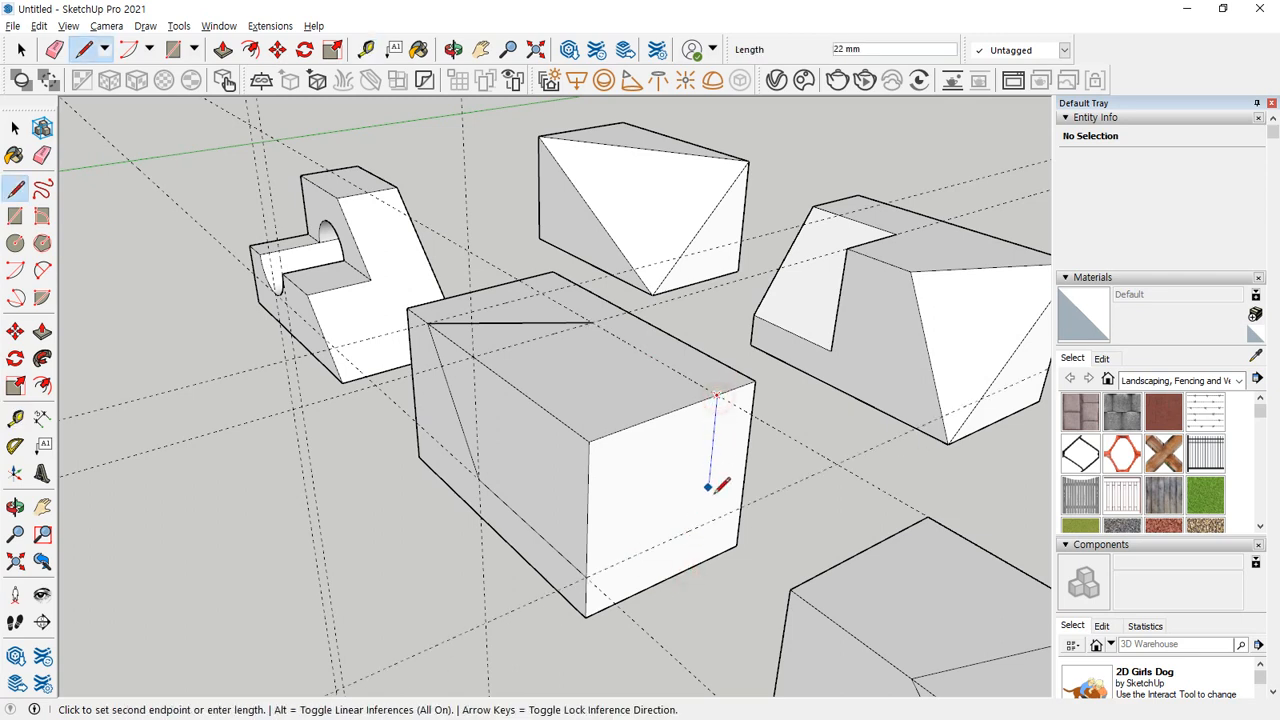
click(705, 522)
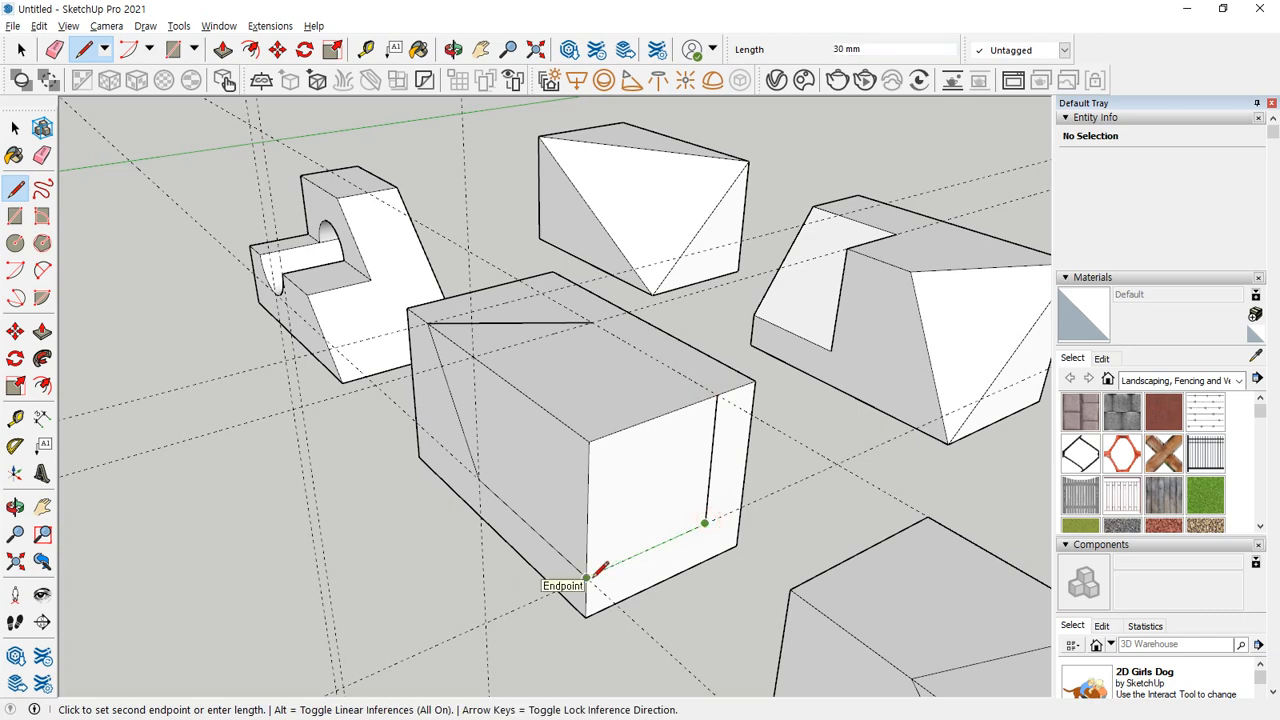
click(588, 577)
Erase the block edges meeting at the outlined top corner to open up the notch.
mouse_move(540, 528)
middle_down()
mouse_move(523, 514)
mouse_move(749, 551)
middle_up()
key(e)
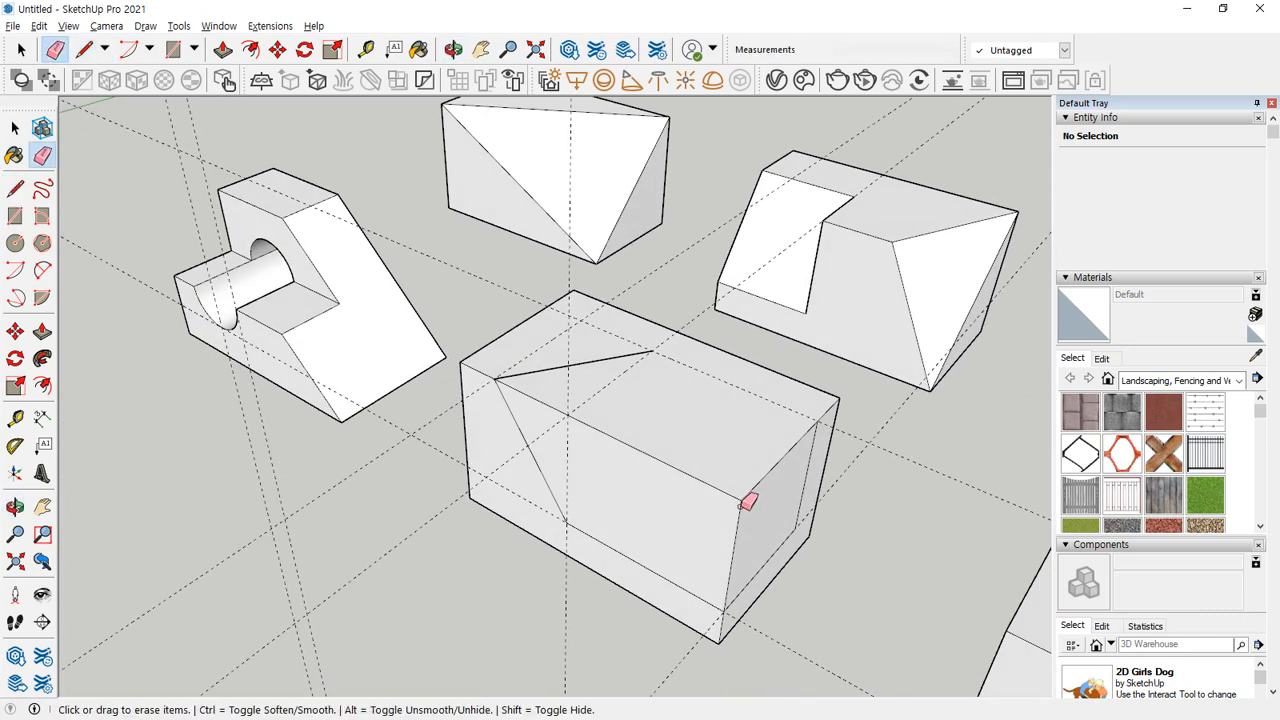
click(745, 497)
middle_drag(733, 398, 686, 434)
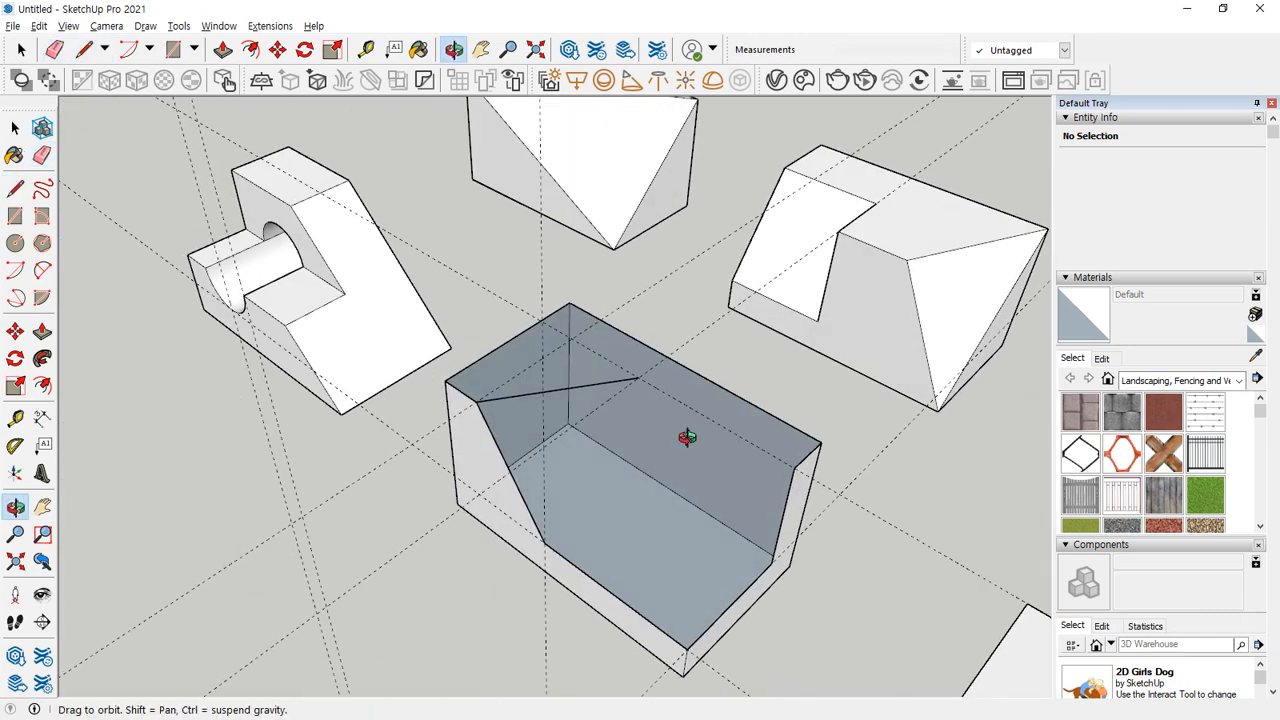
Close the remaining top face with a line from the end face's outline to the inner end of the diagonal.
scroll(783, 451, up, 1)
key(l)
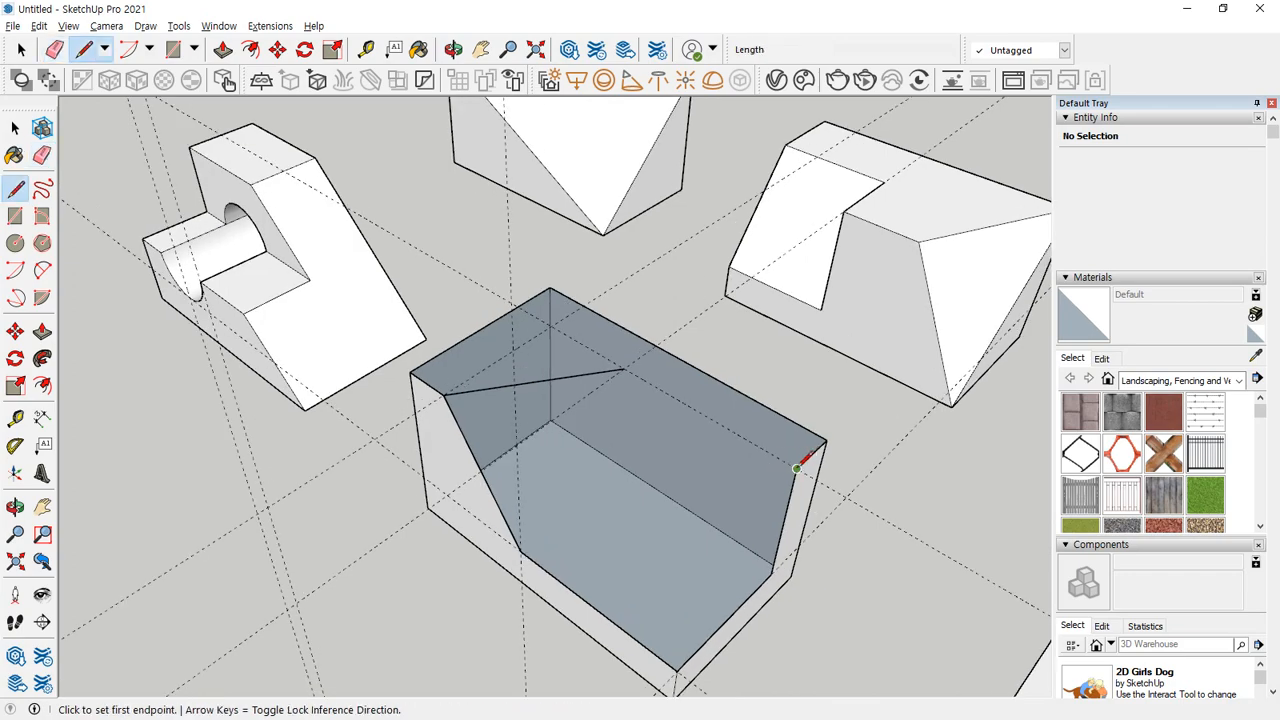
click(797, 466)
click(623, 370)
Copy the top face's diagonal edge down to the lower end of the diagonal on the side face.
mouse_move(606, 449)
middle_down()
mouse_move(605, 399)
mouse_move(737, 409)
mouse_move(725, 425)
middle_up()
key(space)
click(593, 368)
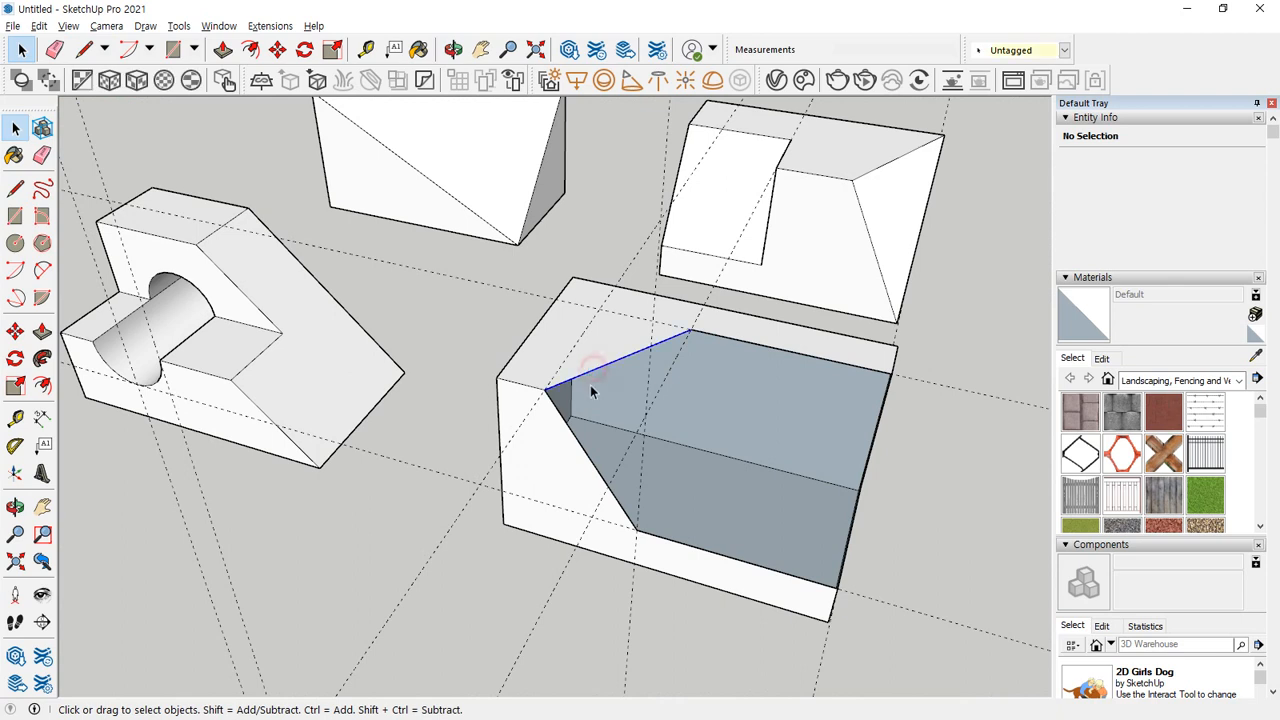
key(ctrl+alt+d)
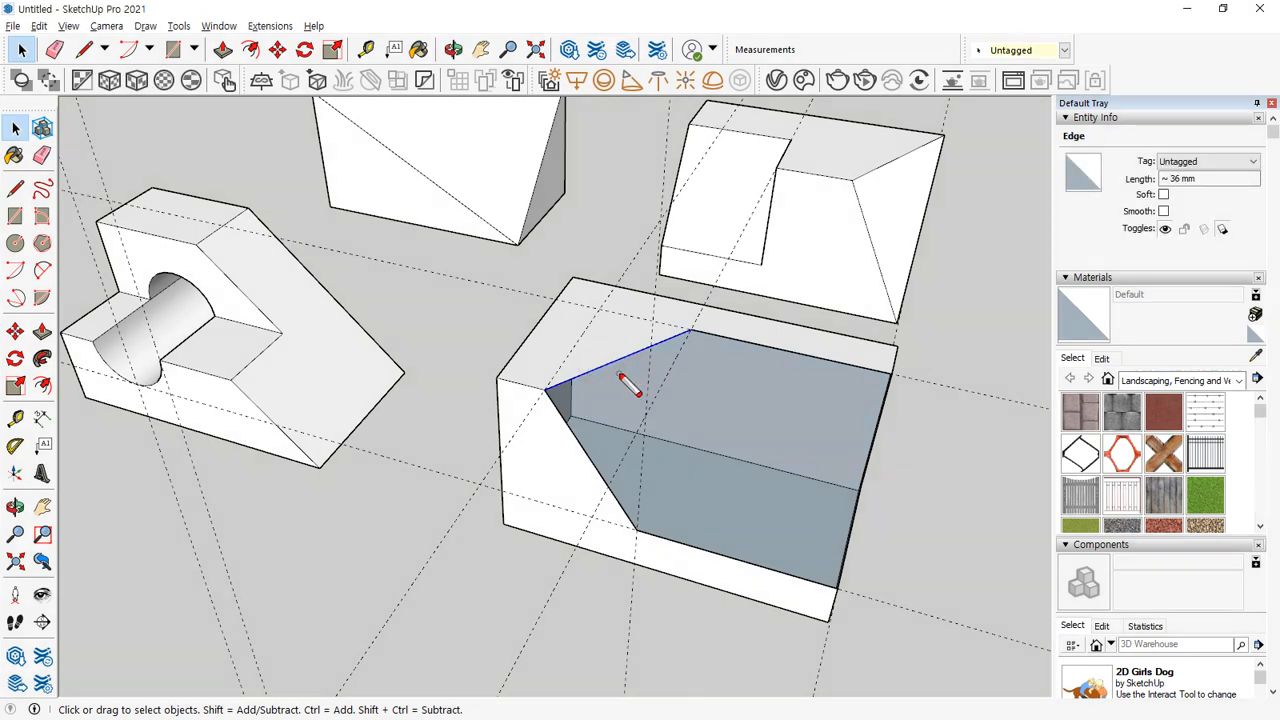
drag(618, 376, 701, 503)
drag(638, 528, 750, 456)
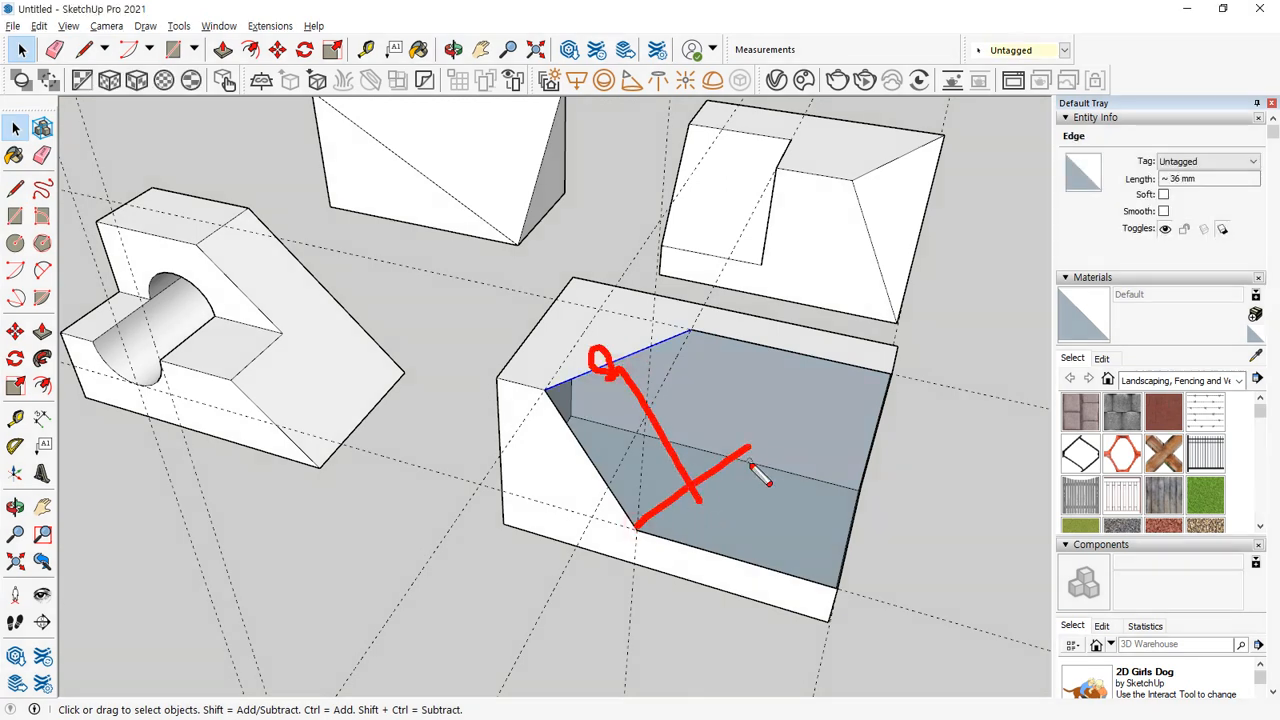
key(Escape)
key(c)
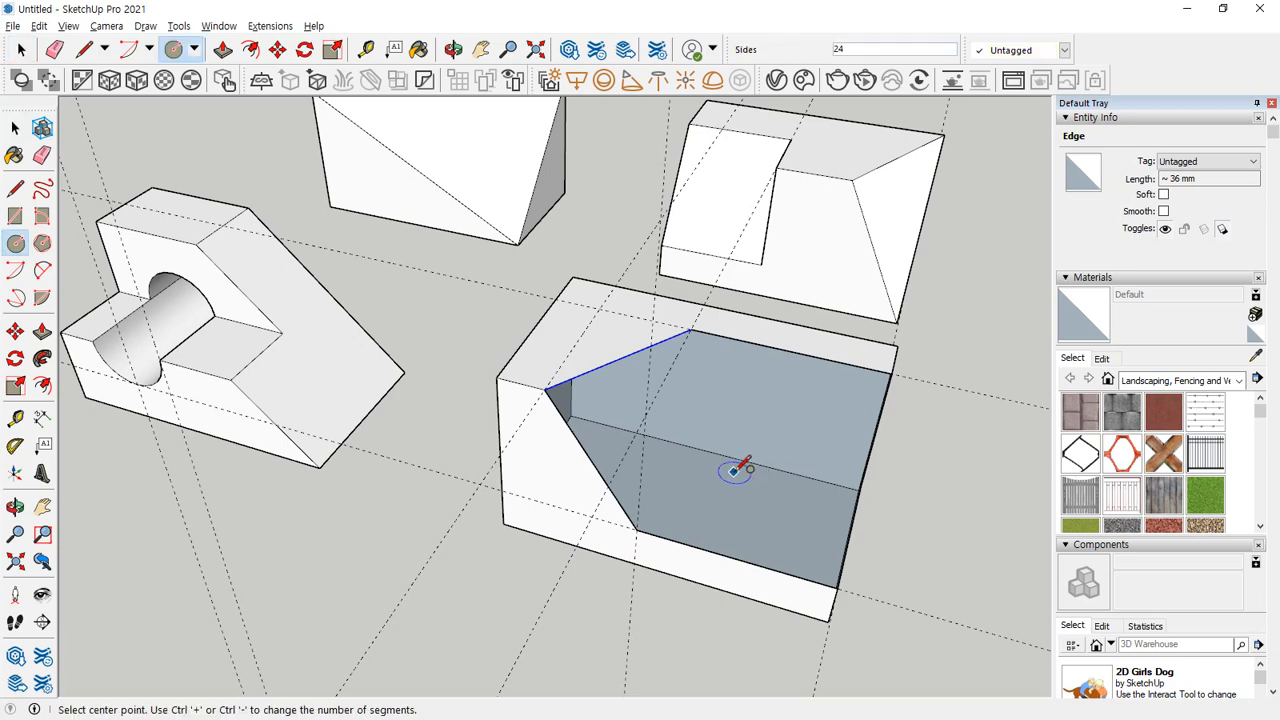
key(m)
click(545, 388)
key(ctrl)
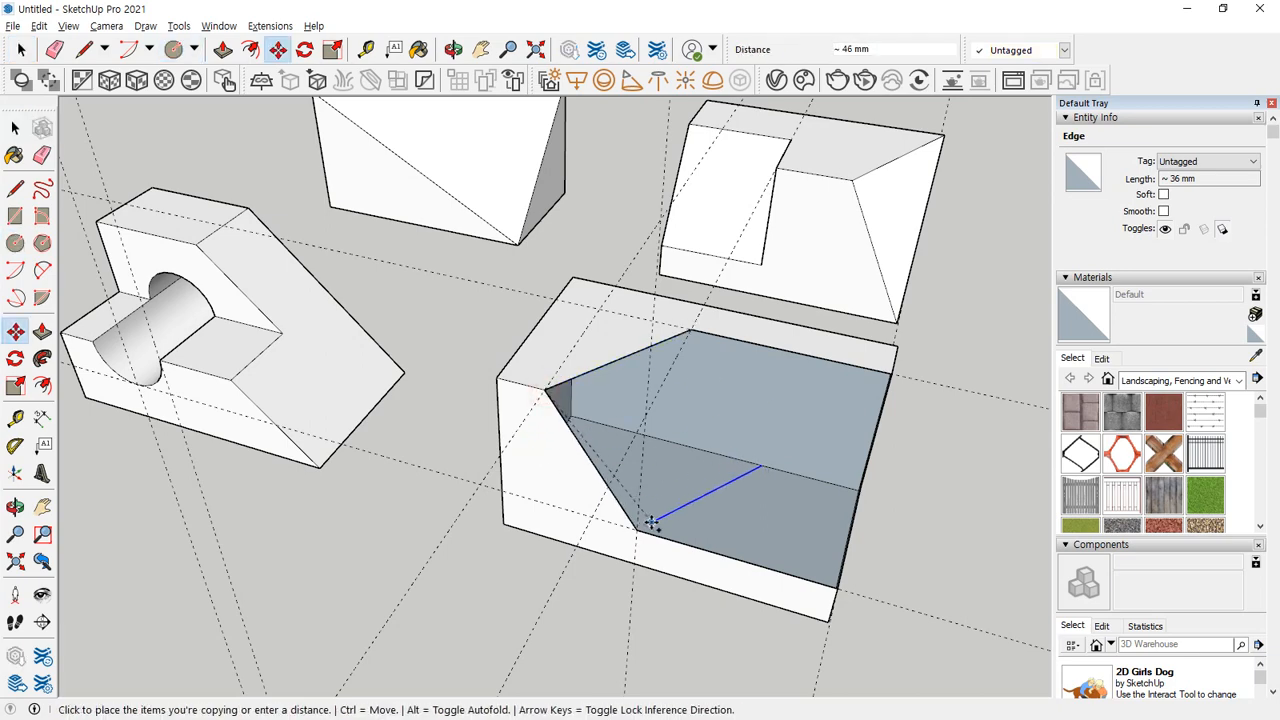
click(637, 532)
Close the notch with a 20 mm line along the back of its floor and a line up to the top diagonal's inner end.
middle_drag(843, 486, 629, 443)
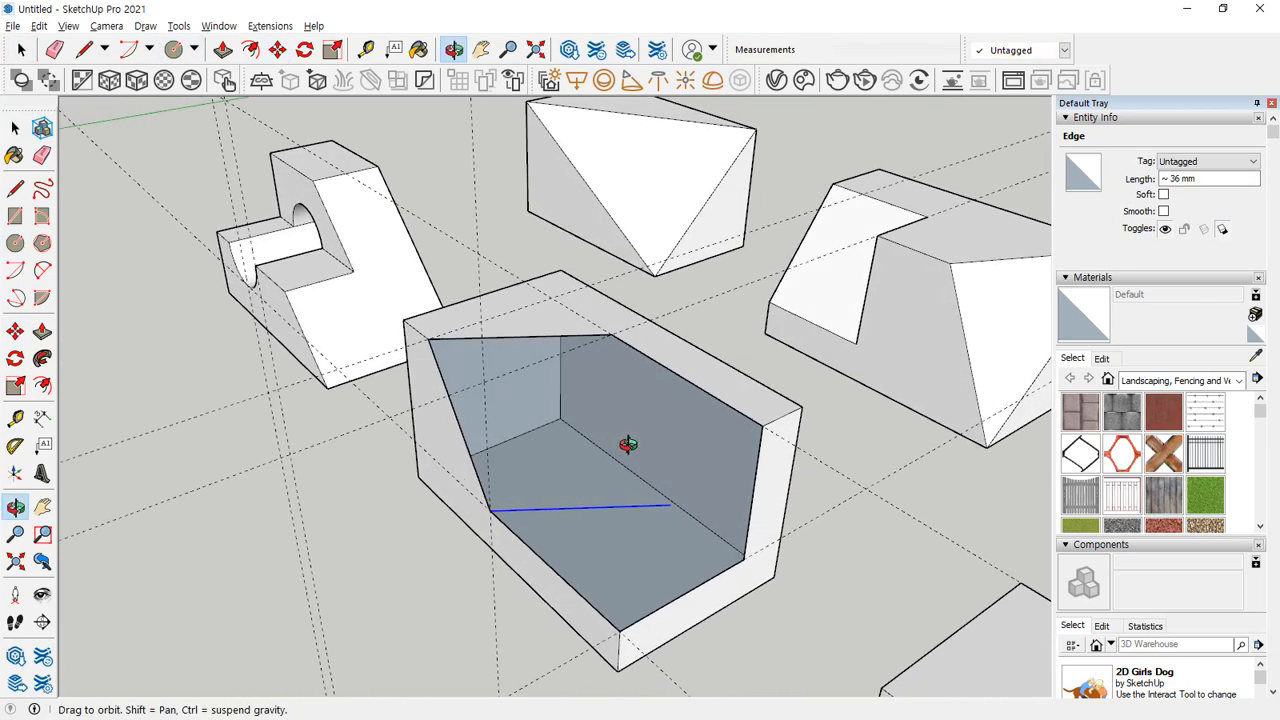
key(l)
click(744, 556)
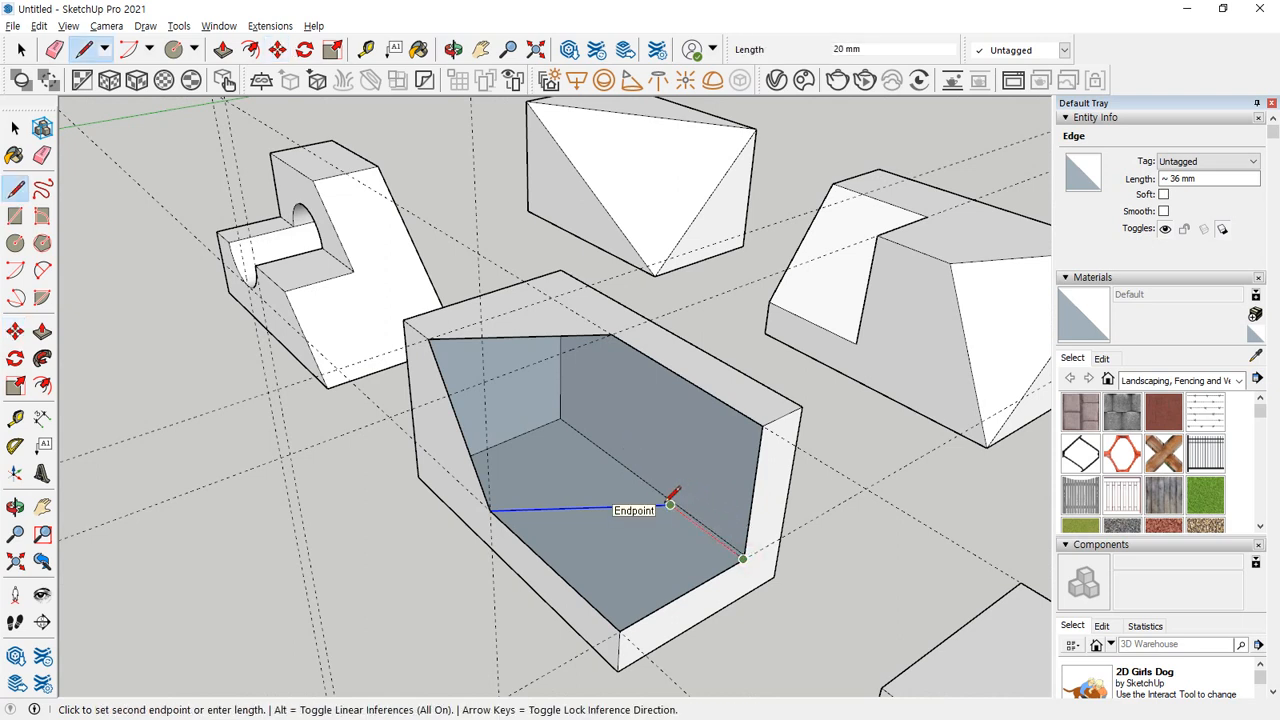
click(670, 504)
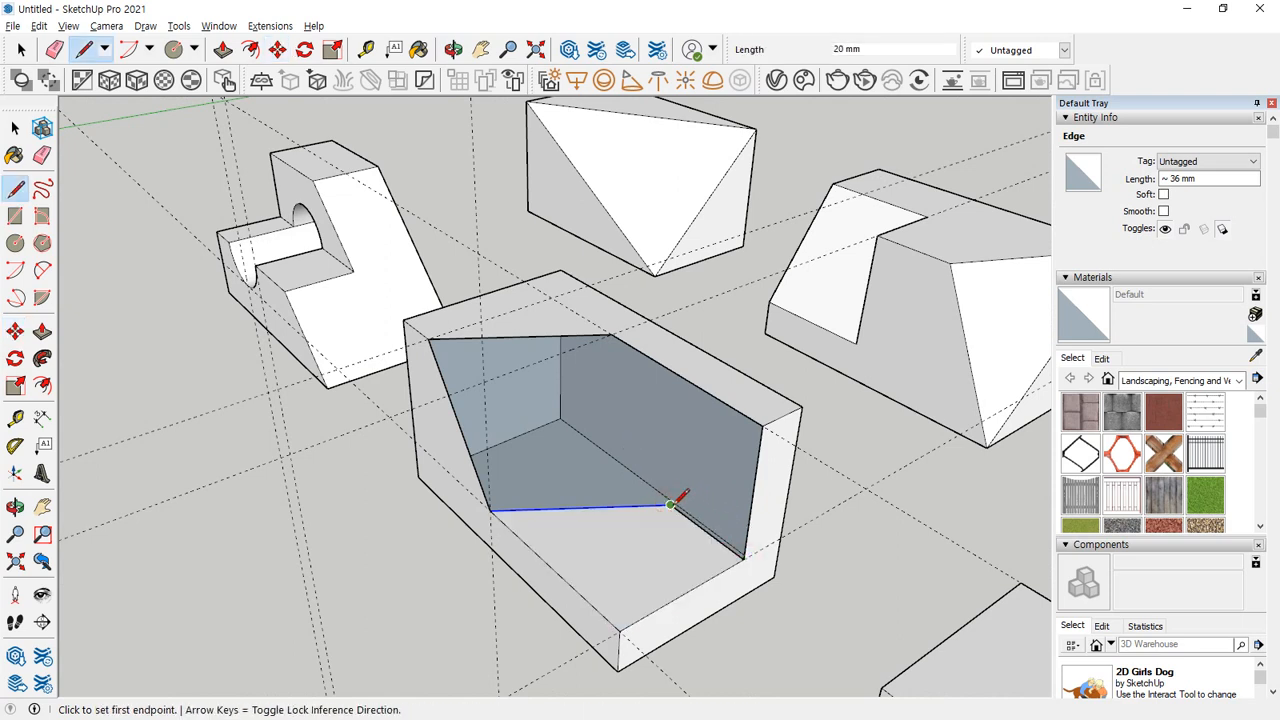
click(611, 334)
Draw a 10 × 10 mm square at the outer corner of the notch floor.
middle_drag(506, 514, 728, 534)
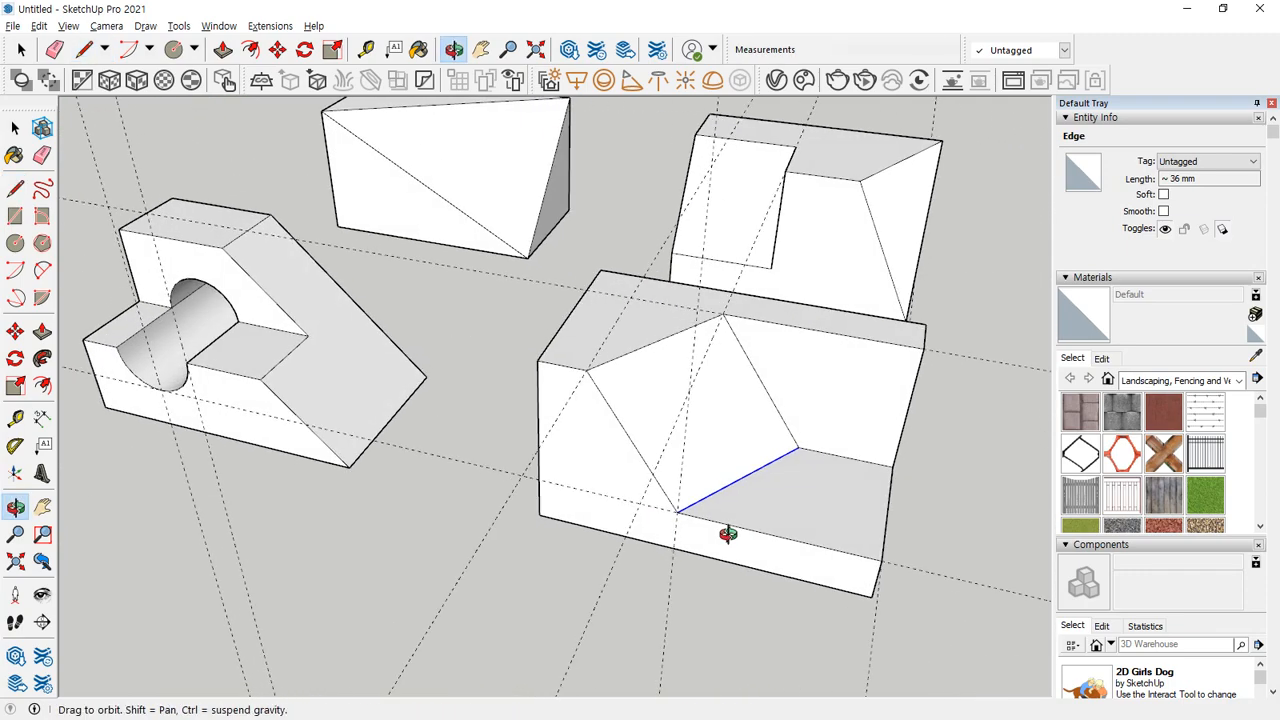
shift+middle_drag(728, 488, 632, 446)
scroll(772, 515, up, 5)
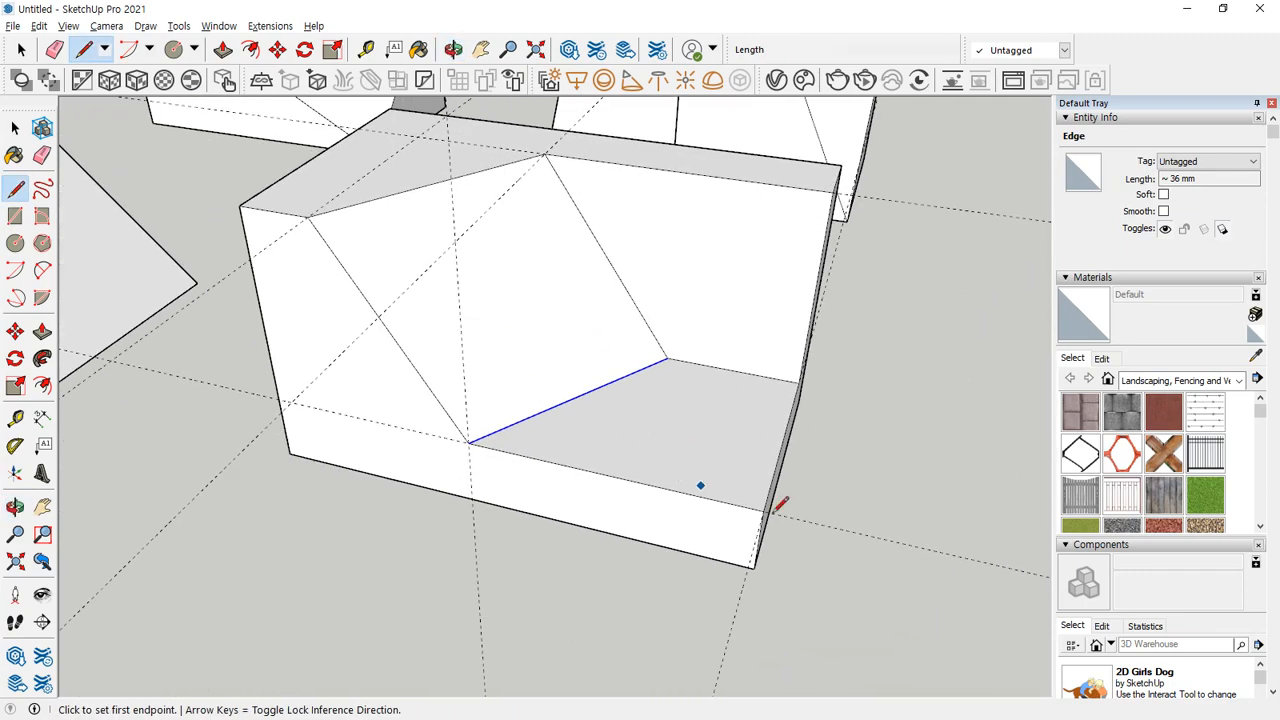
middle_drag(772, 512, 668, 522)
key(r)
click(657, 535)
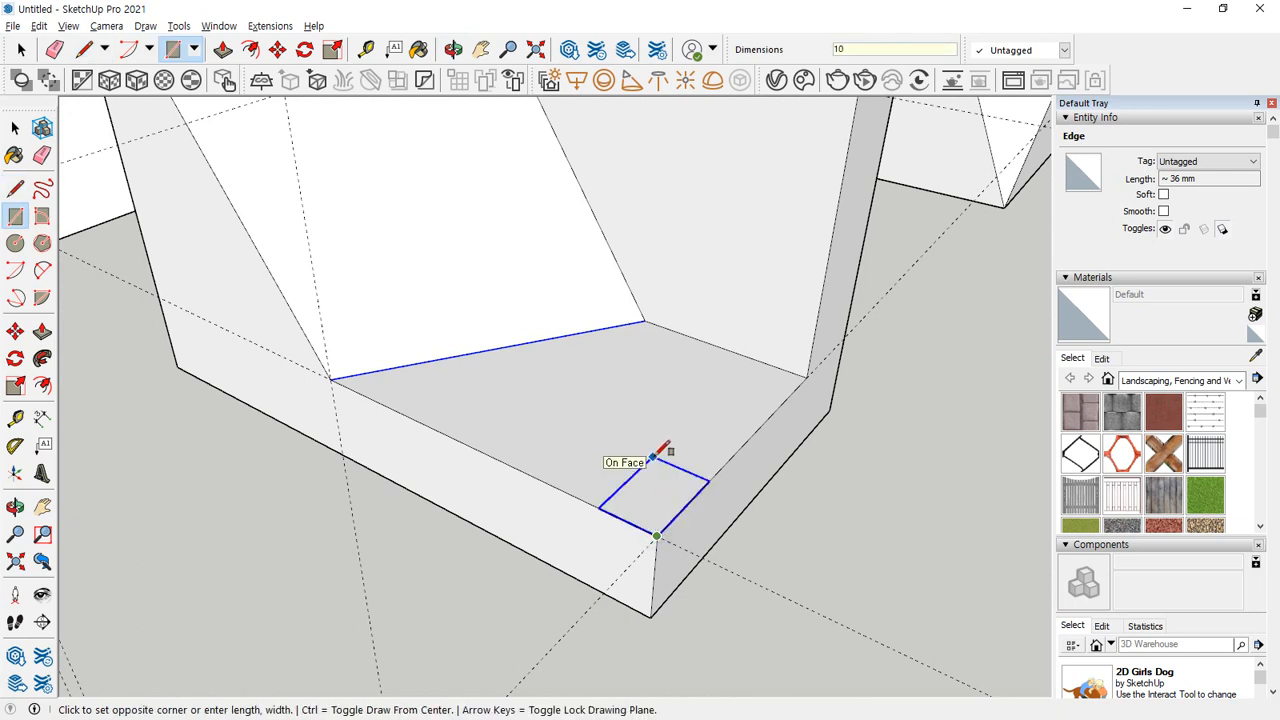
key(Return)
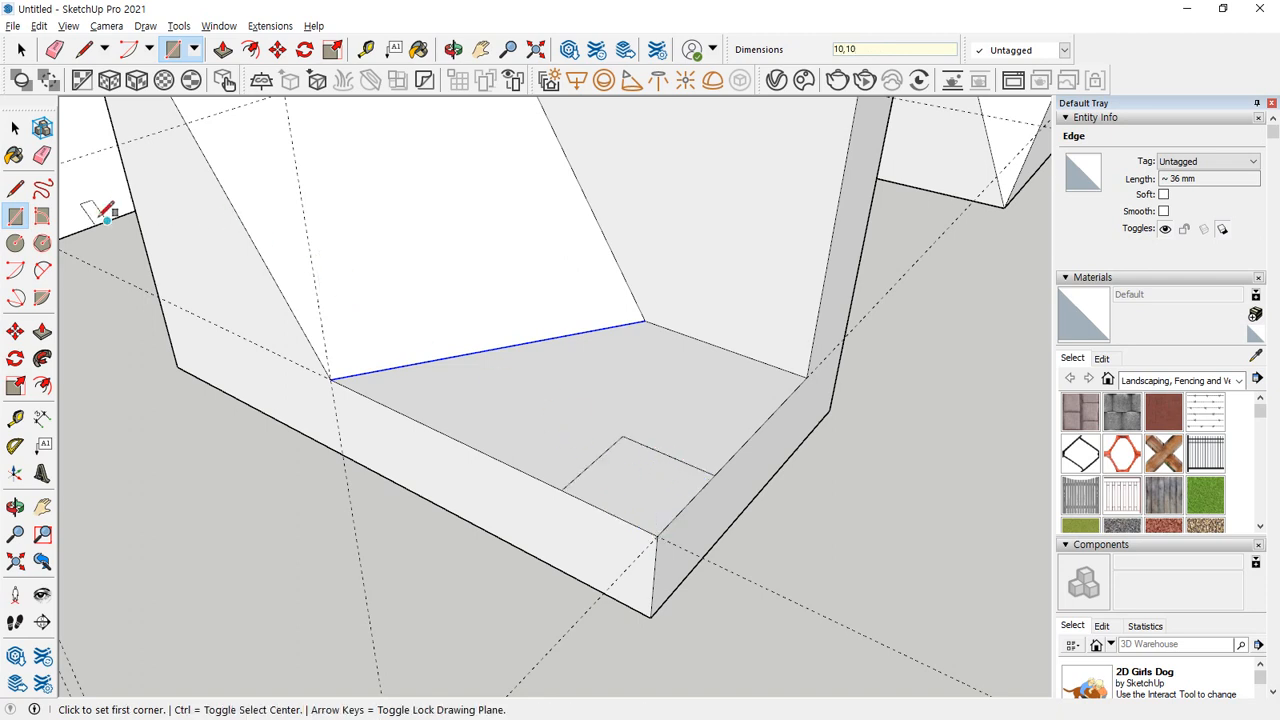
Draw a quarter-circle arc centred on the square's inner corner, ending on the floor's outer edges, and erase the square's inner lines.
click(15, 270)
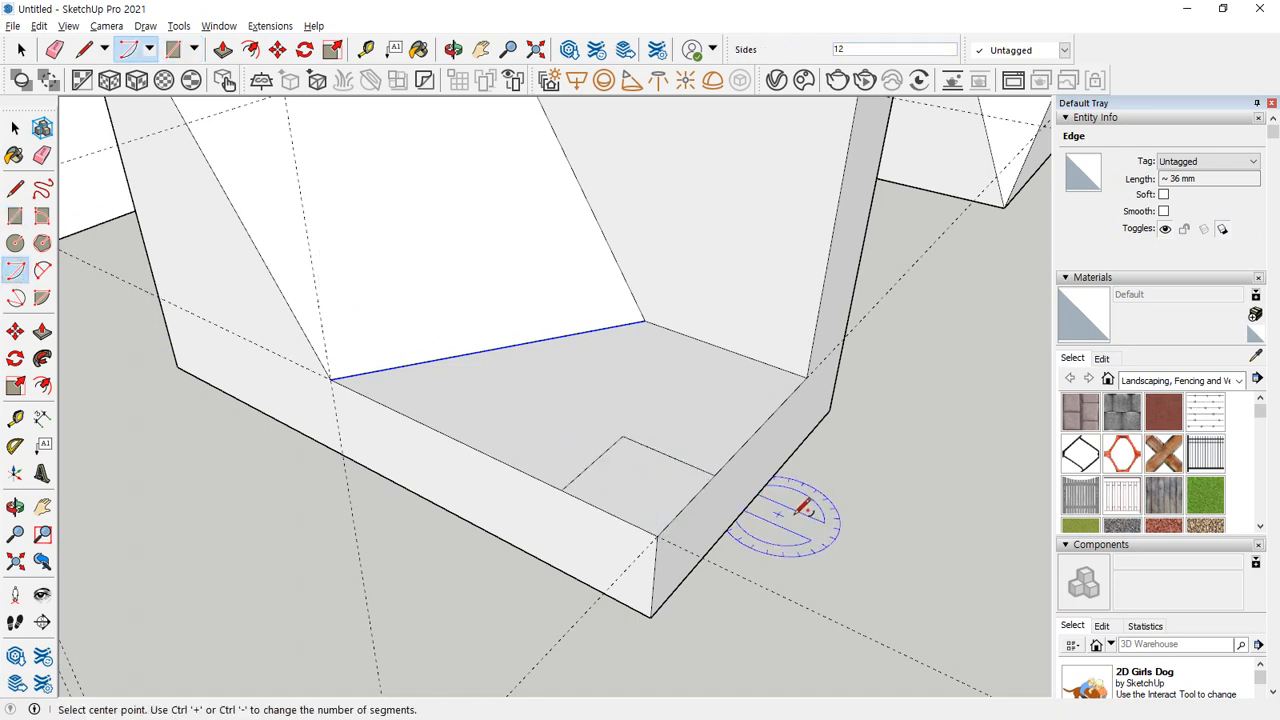
click(622, 436)
click(714, 476)
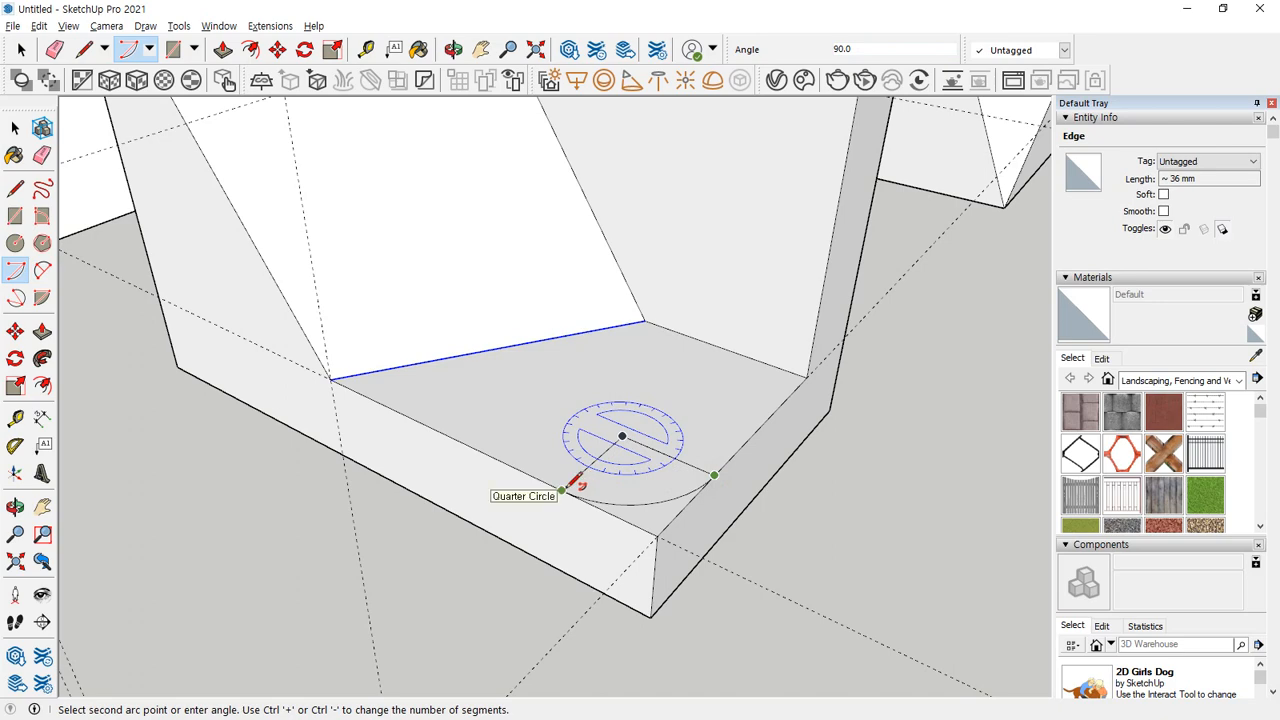
click(563, 490)
key(e)
drag(650, 433, 655, 445)
Push the leftover corner sliver down 10 mm through the base to round the corner.
key(p)
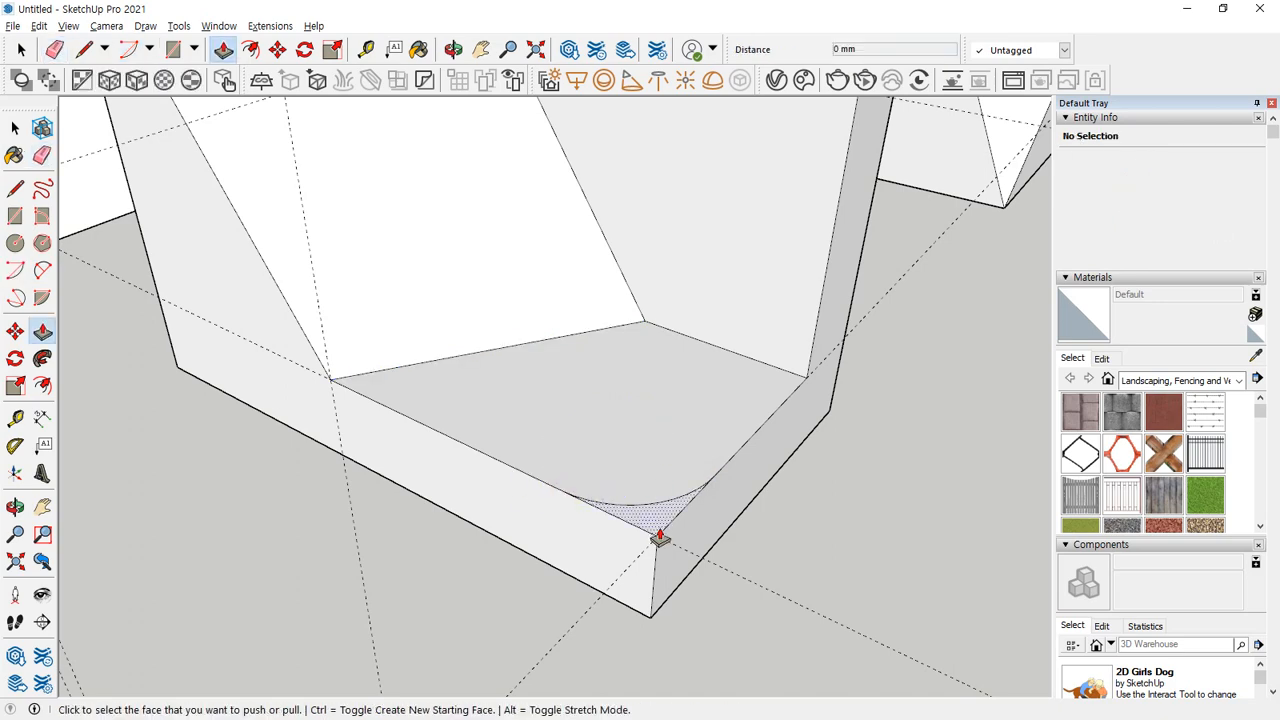
click(654, 522)
click(649, 608)
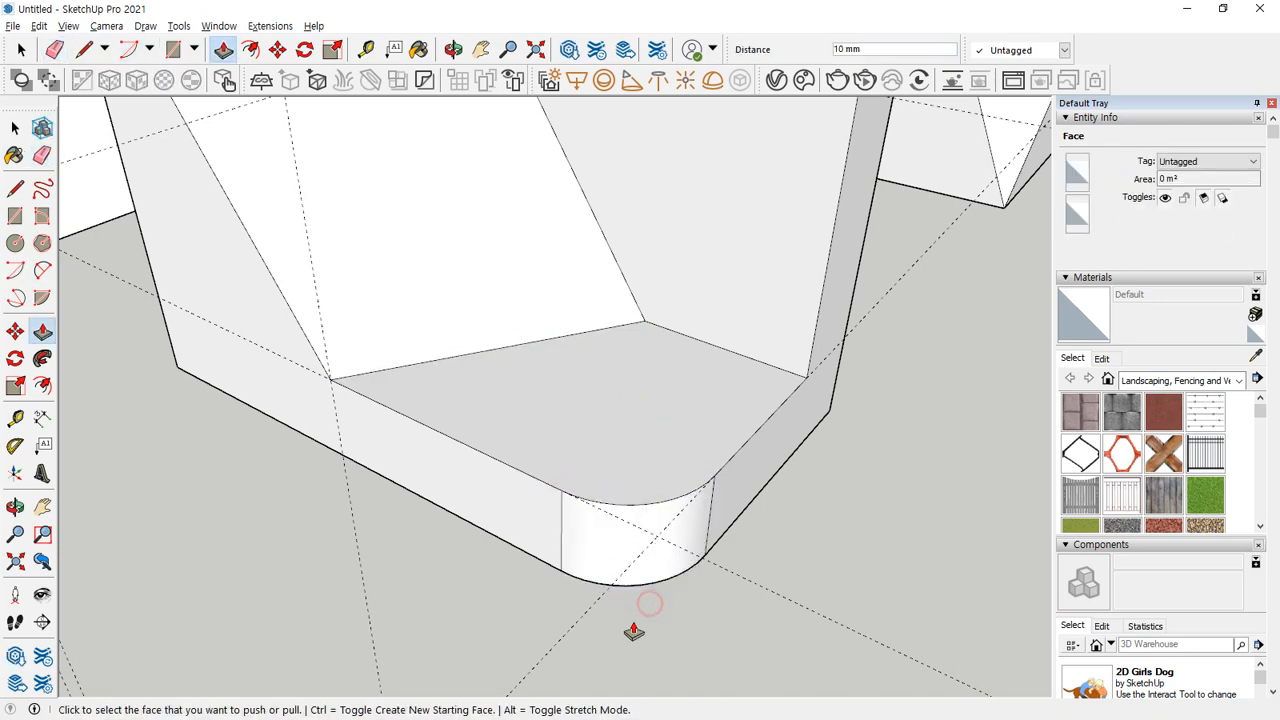
Erase the edges covering the V-shaped cut on the neighbouring block and draw a line between the cut's two lowest points.
scroll(603, 572, down, 5)
mouse_move(691, 563)
middle_down()
mouse_move(680, 534)
mouse_move(548, 522)
mouse_move(286, 449)
mouse_move(1003, 517)
mouse_move(872, 407)
mouse_move(714, 503)
mouse_move(777, 466)
mouse_move(737, 454)
middle_up()
key(e)
click(840, 437)
middle_drag(840, 437, 737, 403)
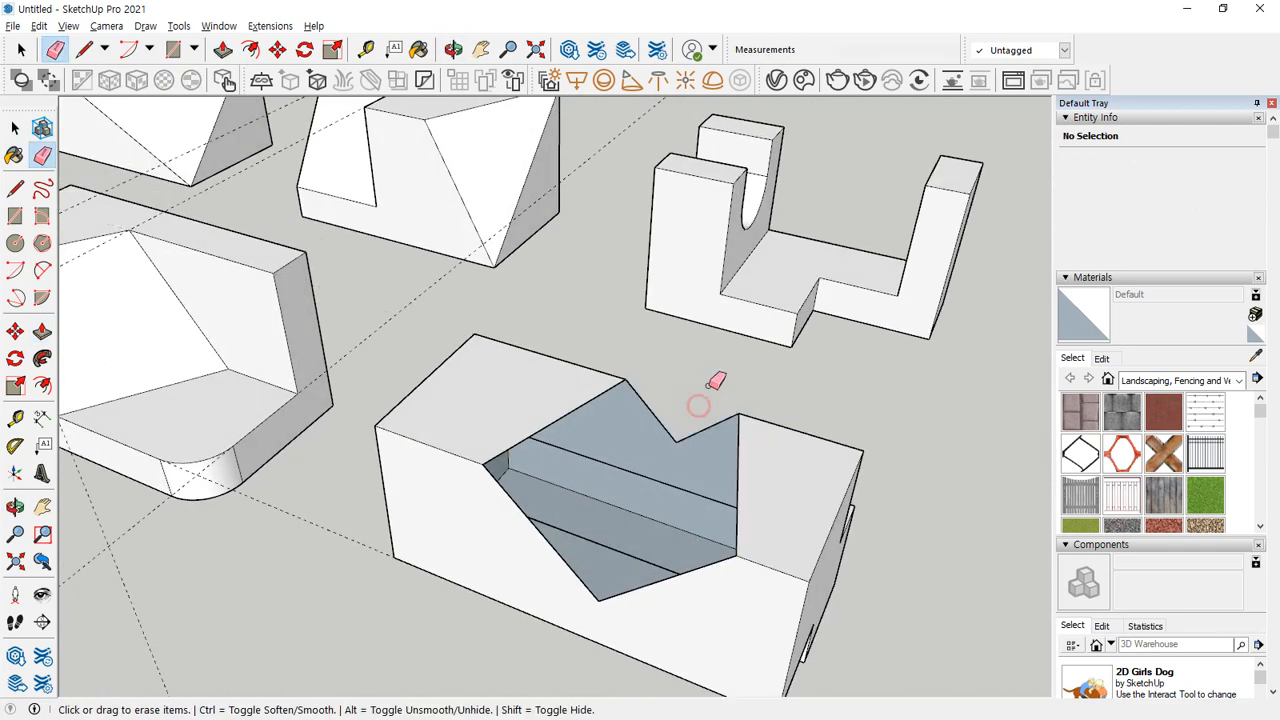
key(l)
click(676, 441)
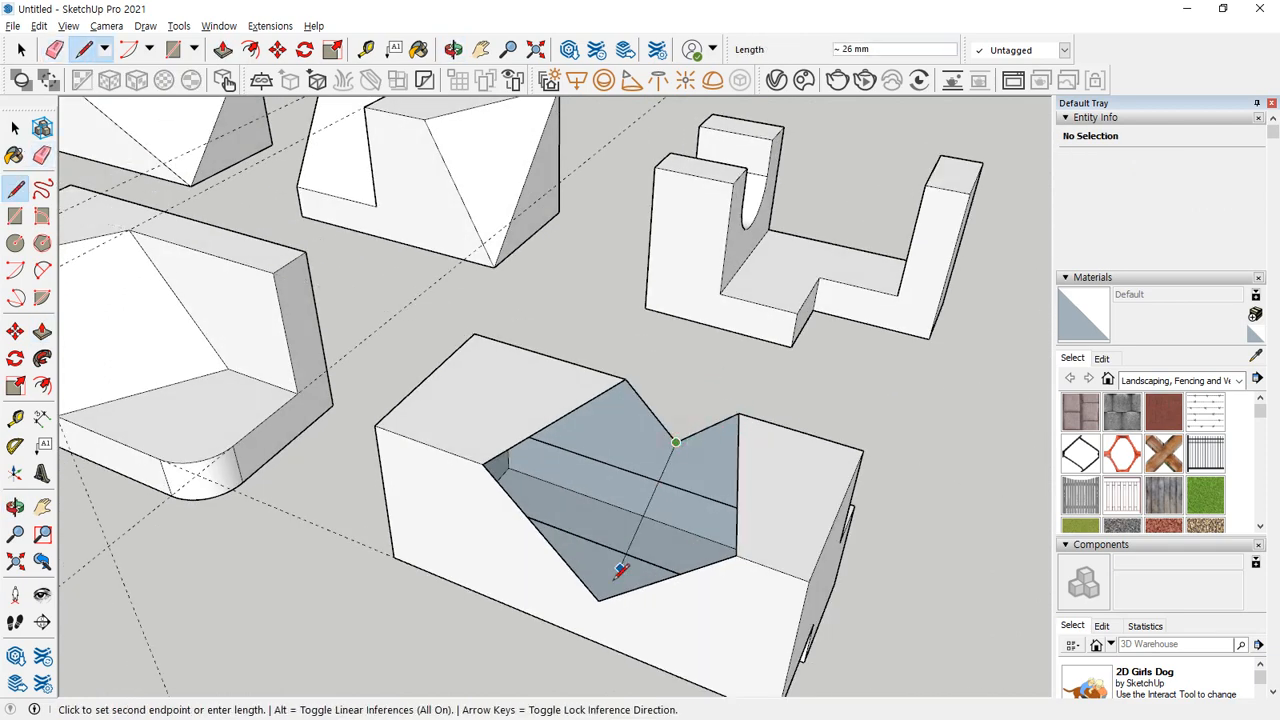
click(600, 598)
mouse_move(686, 614)
middle_down()
mouse_move(722, 592)
mouse_move(386, 271)
middle_up()
mouse_move(766, 429)
middle_down()
mouse_move(514, 377)
mouse_move(920, 570)
mouse_move(848, 617)
middle_up()
key(e)
mouse_move(797, 617)
mouse_down()
mouse_move(794, 634)
mouse_move(746, 640)
mouse_up()
mouse_move(746, 640)
middle_down()
mouse_move(877, 329)
mouse_move(797, 157)
mouse_move(809, 234)
middle_up()
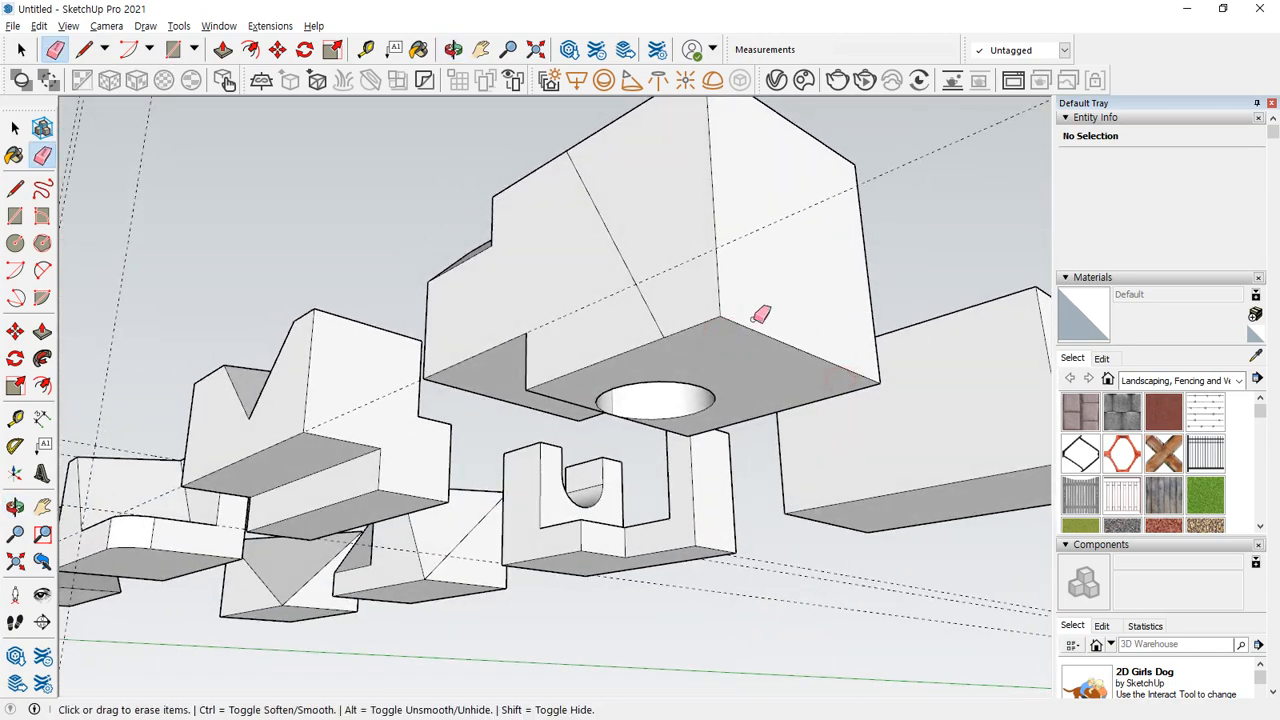
Copy the two V-shaped edges beside the hole from the top face down to the lower end of the side-face diagonal.
middle_drag(848, 374, 870, 650)
key(space)
click(813, 322)
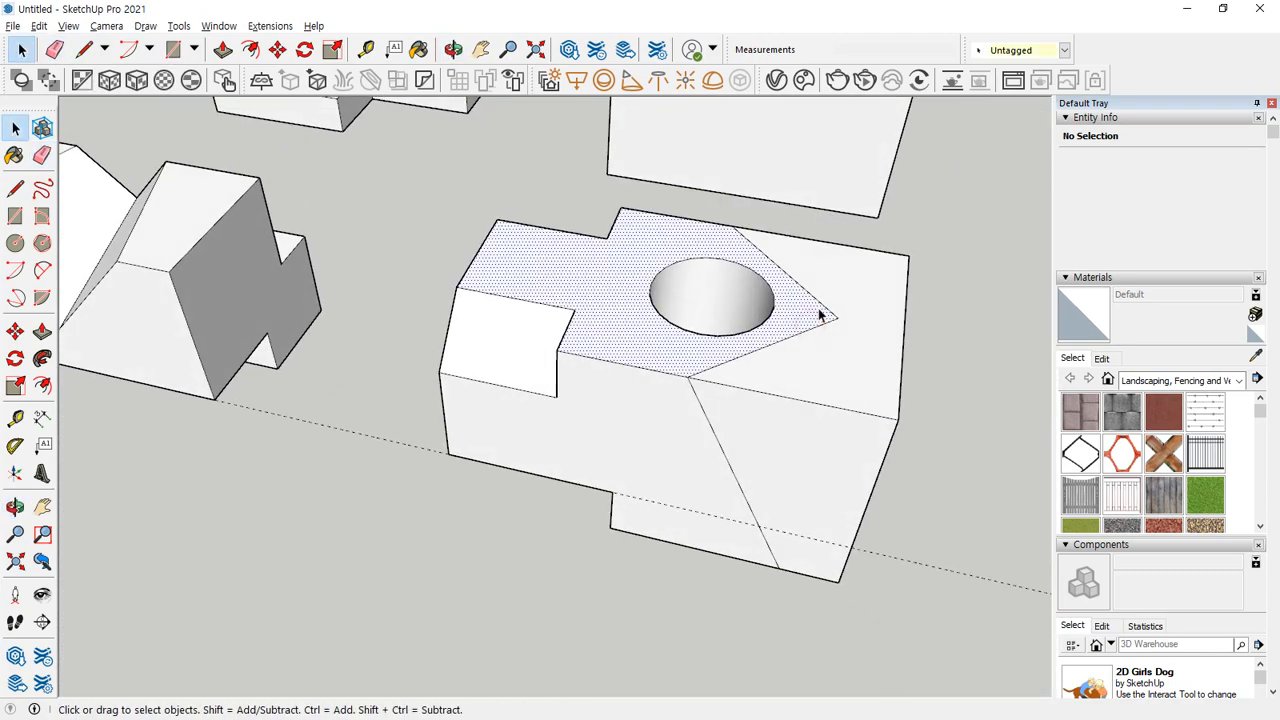
click(823, 308)
shift+click(819, 325)
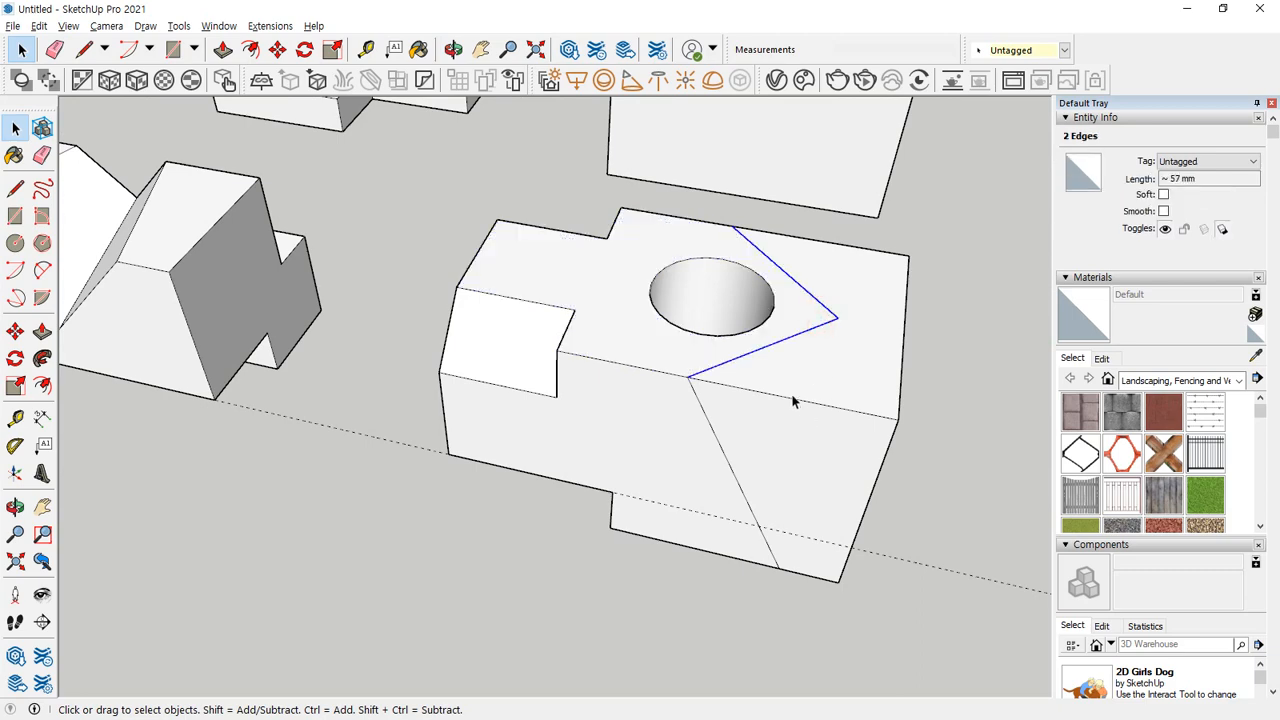
key(m)
click(690, 376)
key(ctrl)
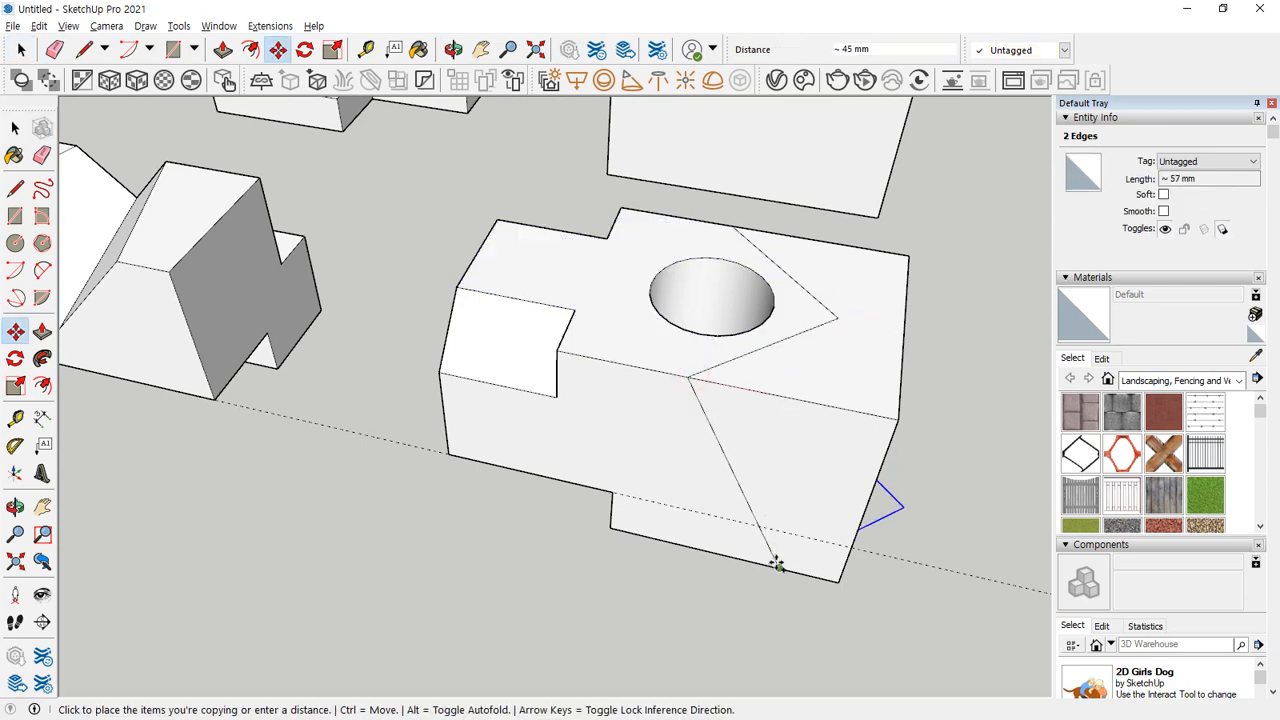
click(778, 568)
middle_drag(919, 588, 789, 542)
Connect the tip of the copied V to the tip of the V on the top face with a line.
key(space)
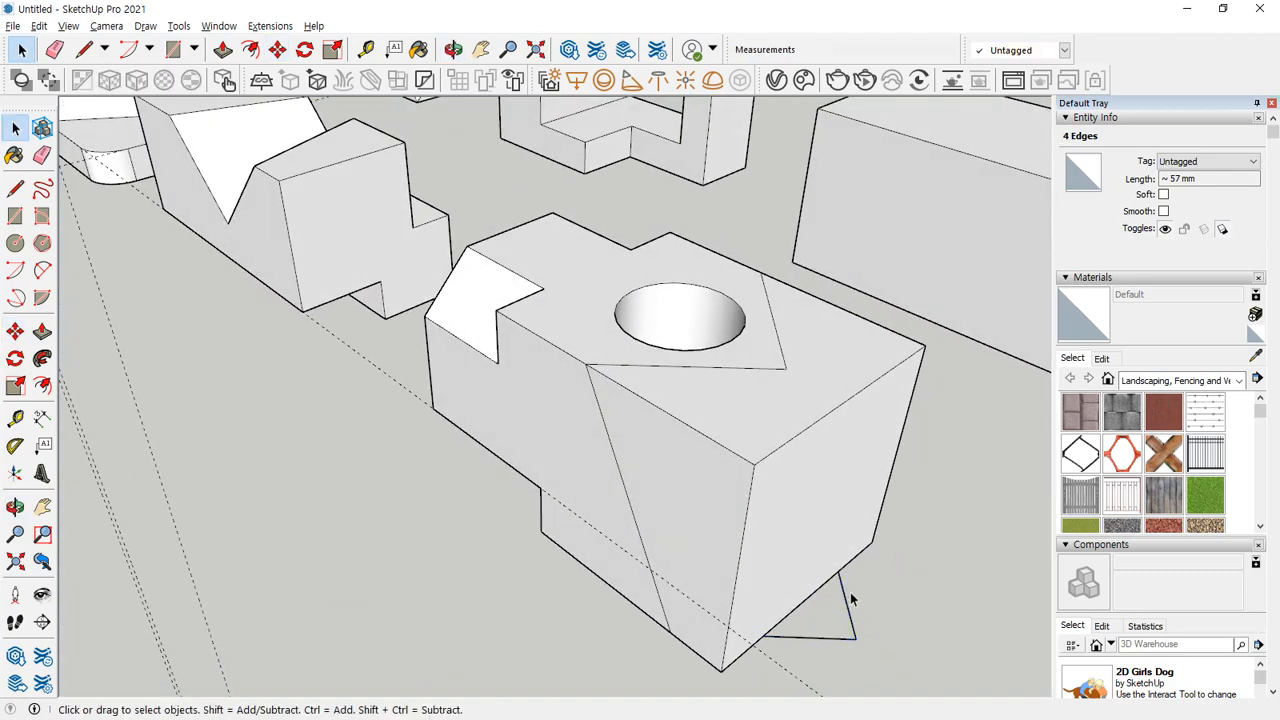
key(l)
click(855, 638)
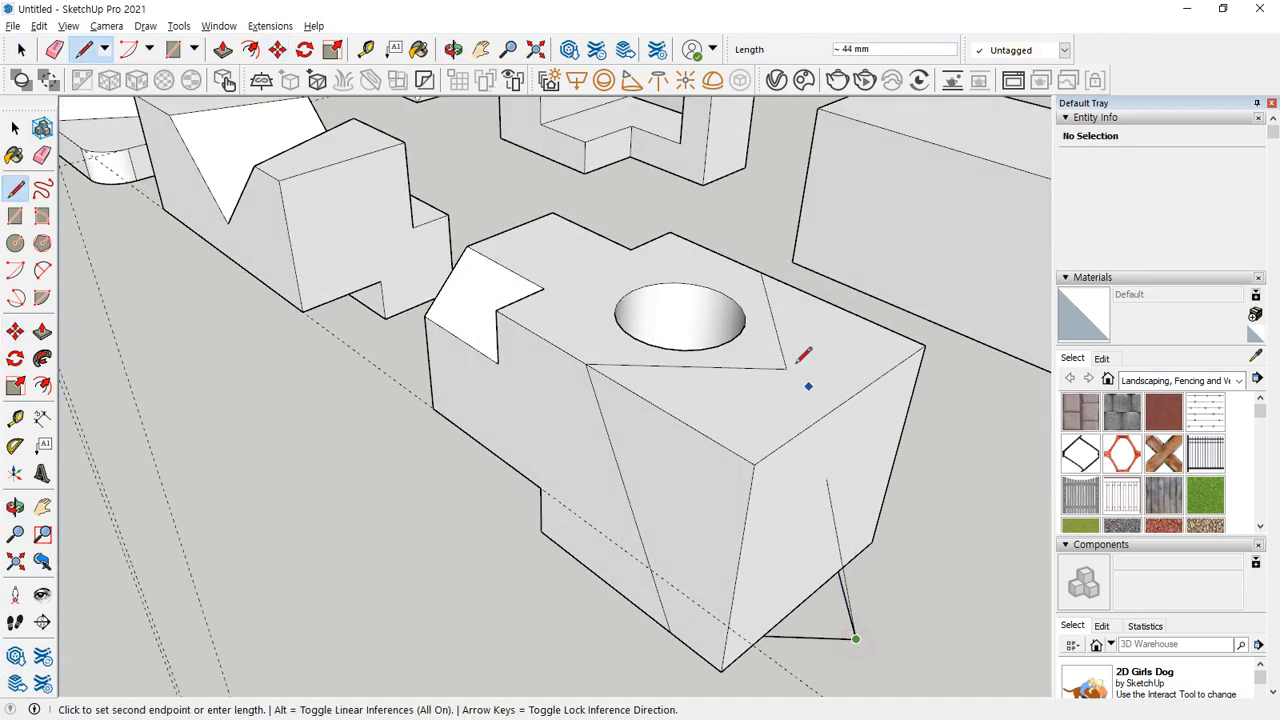
click(786, 368)
Trace both intersections of the sloping faces with the end face, drawing lines between the apex and the block's bottom edge.
middle_drag(900, 509, 397, 474)
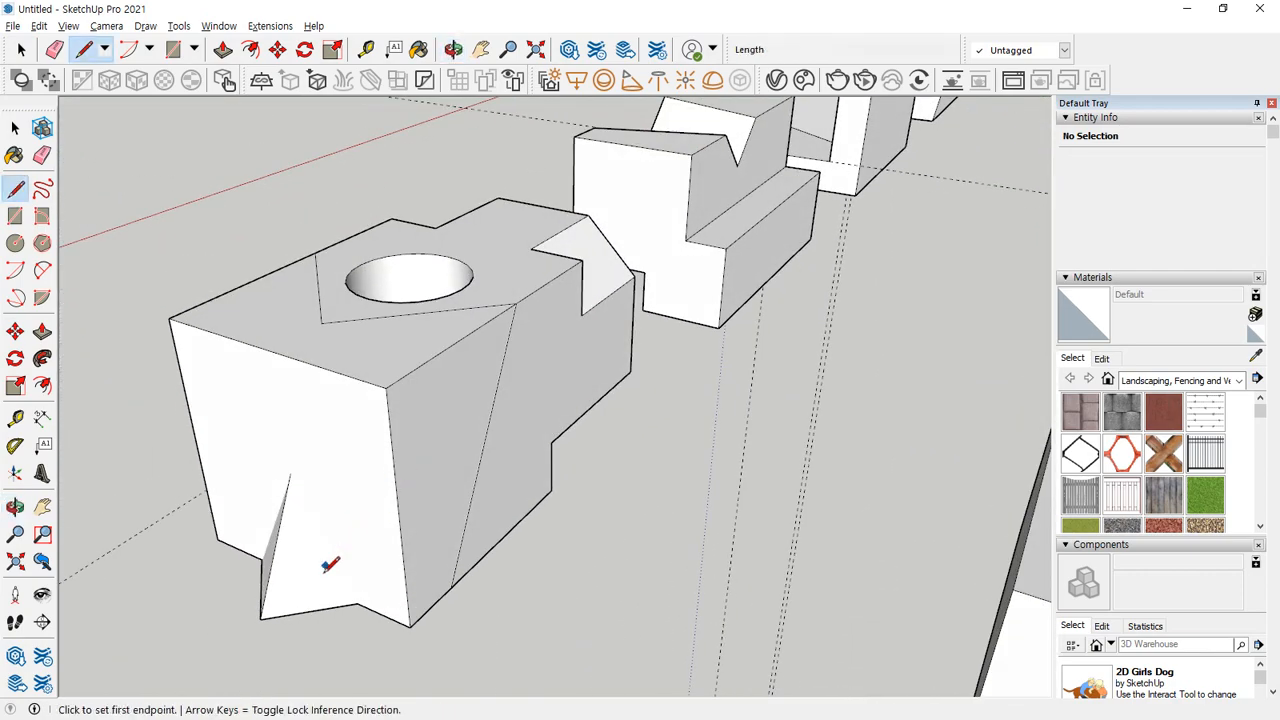
scroll(410, 570, up, 4)
middle_drag(291, 470, 686, 431)
scroll(670, 443, up, 3)
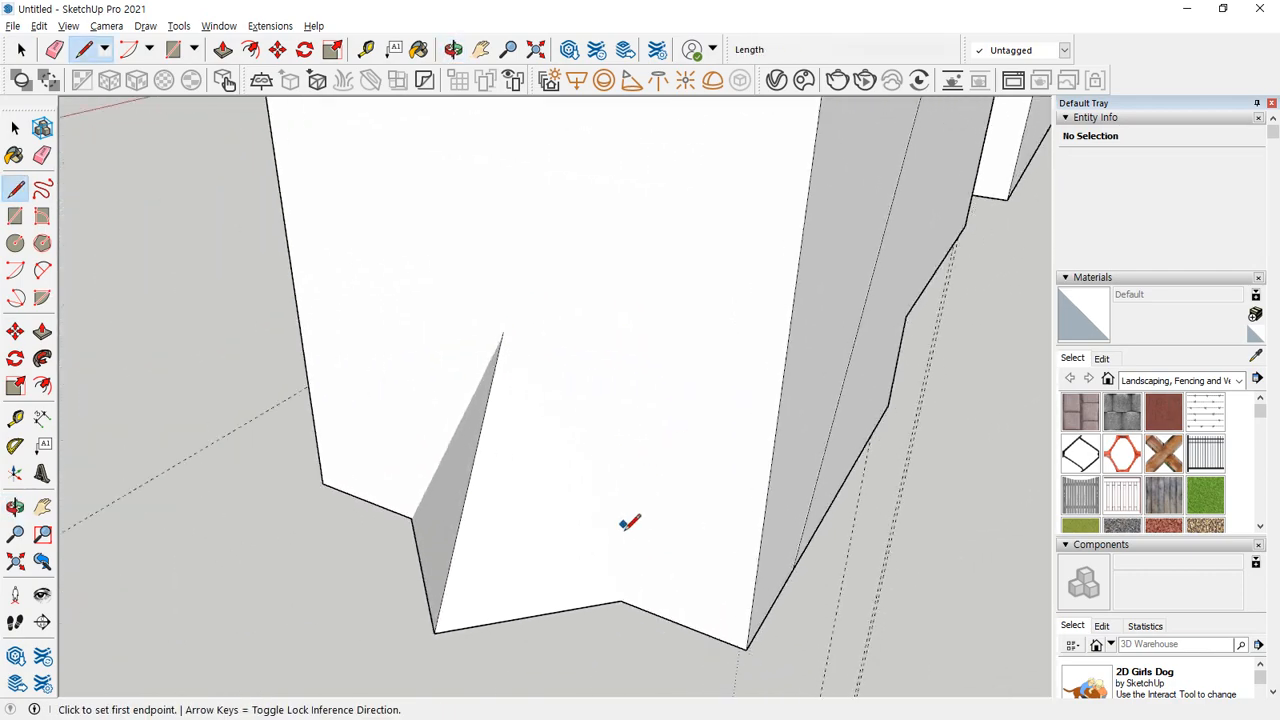
middle_drag(621, 600, 585, 568)
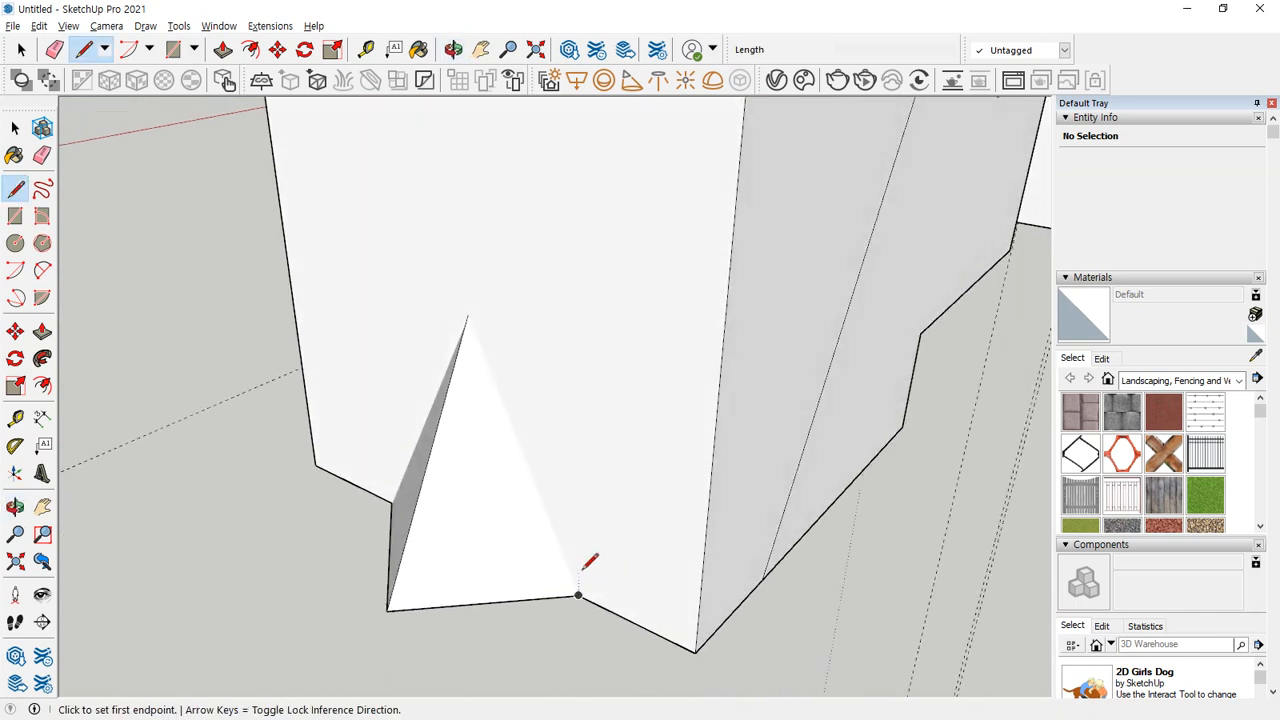
click(578, 595)
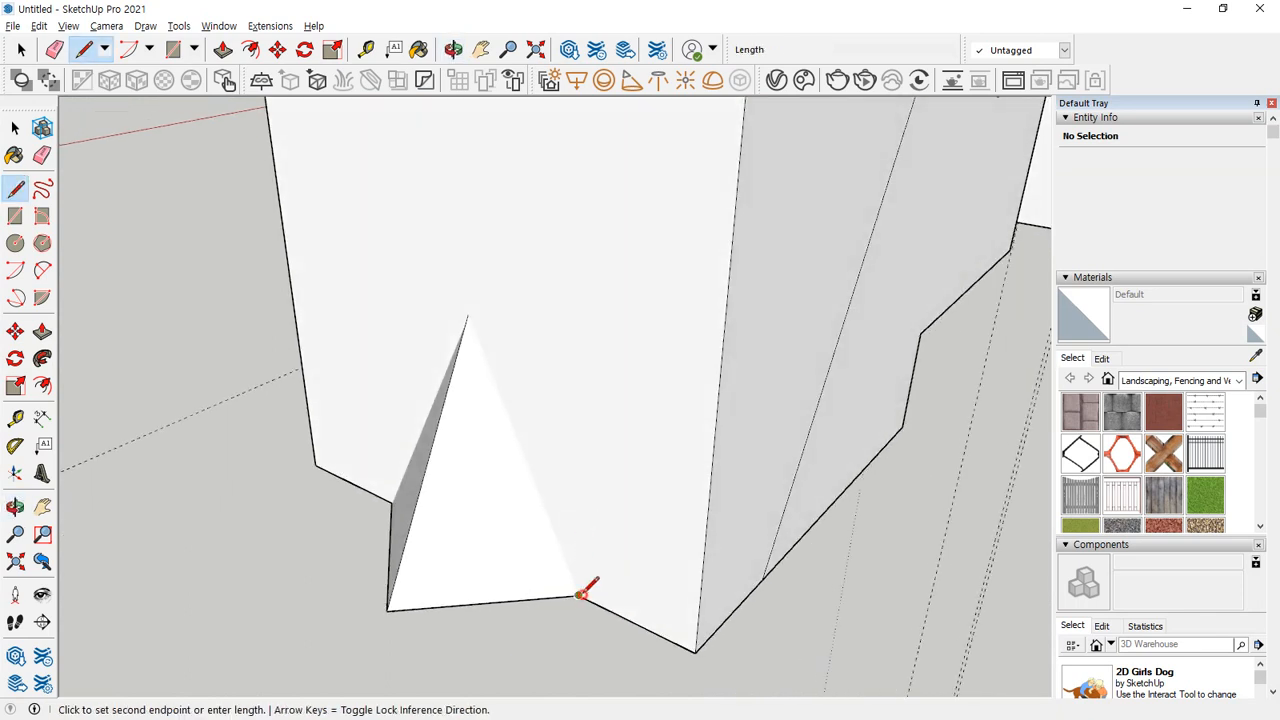
click(475, 303)
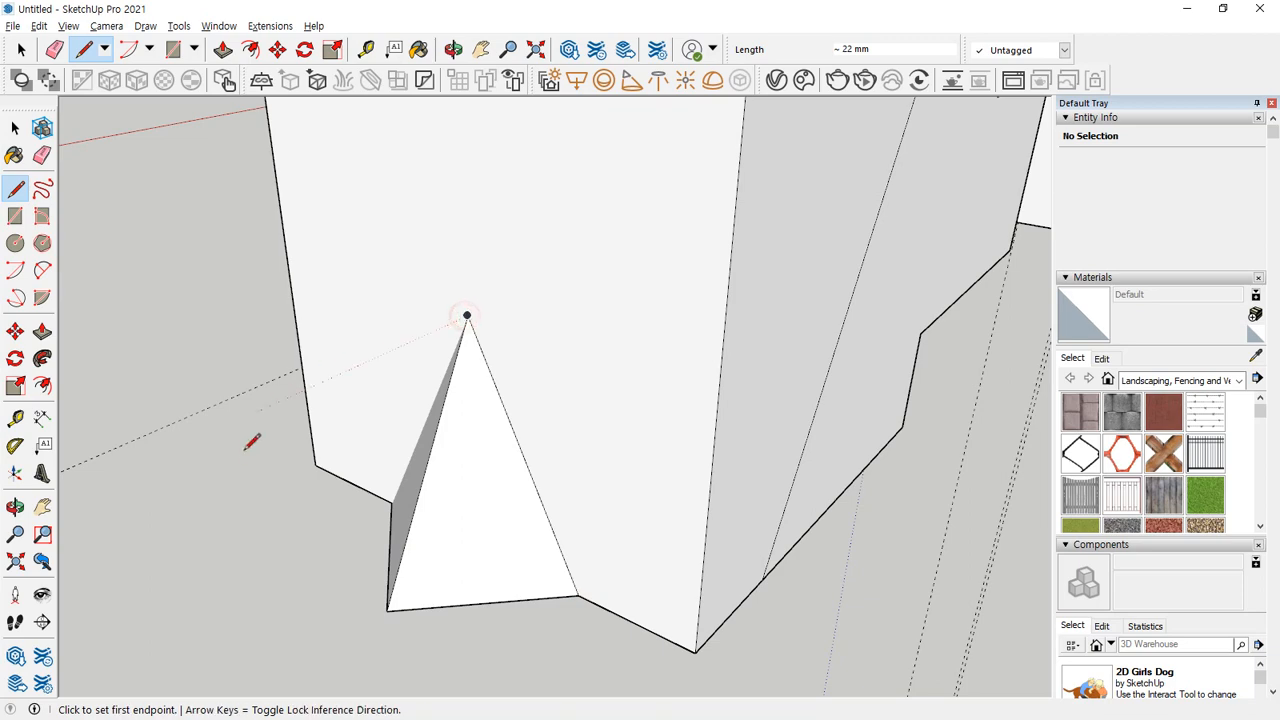
middle_drag(251, 443, 615, 430)
click(695, 298)
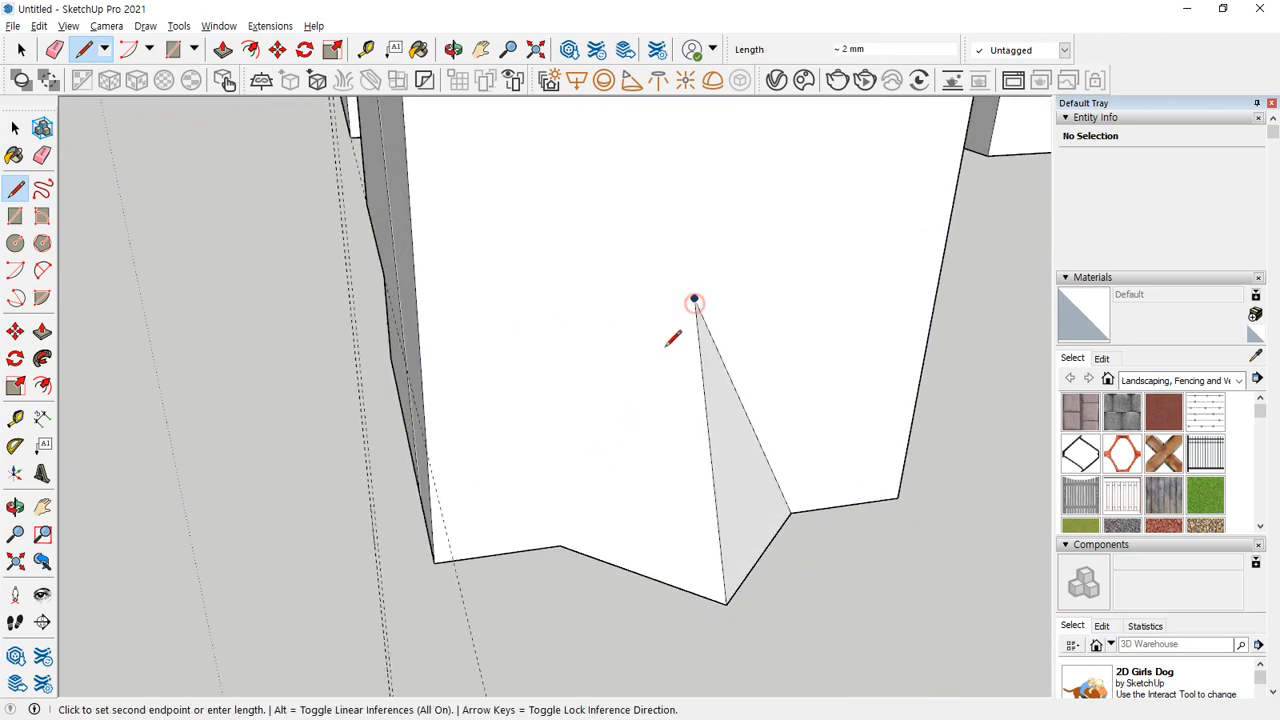
click(560, 546)
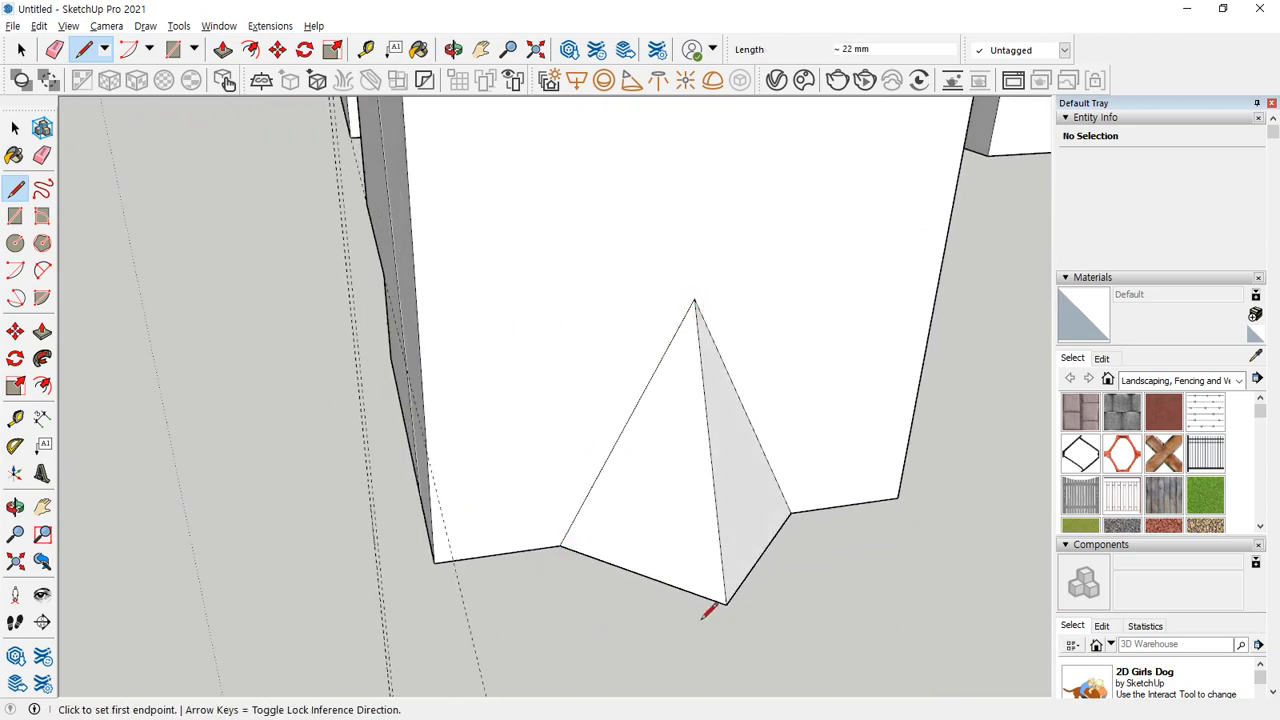
Erase the edges of the sloping faces that protrude beyond the block's end face.
key(e)
mouse_move(745, 597)
middle_down()
mouse_move(760, 306)
mouse_move(749, 157)
mouse_move(797, 563)
middle_up()
mouse_move(797, 563)
mouse_down()
mouse_move(760, 557)
mouse_move(808, 514)
mouse_up()
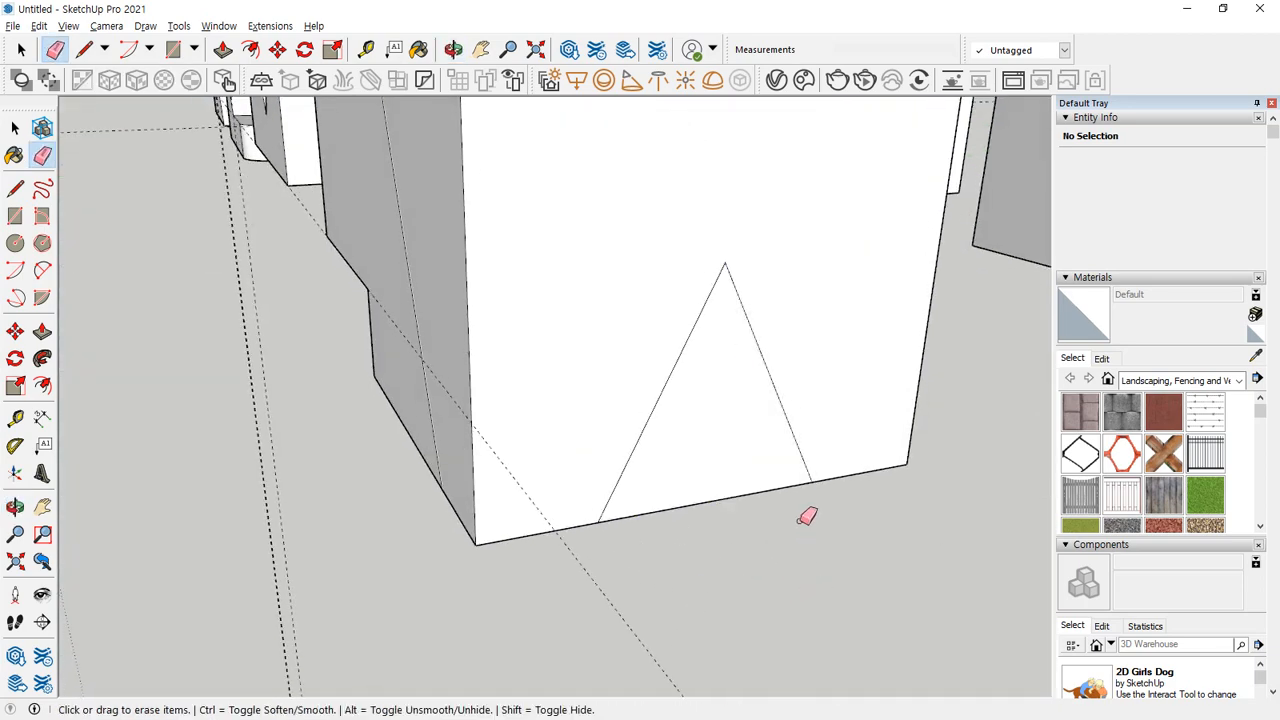
Erase the block's outer edges beyond the V outline so only the sloping cut faces remain.
middle_drag(808, 514, 524, 714)
middle_drag(836, 372, 668, 354)
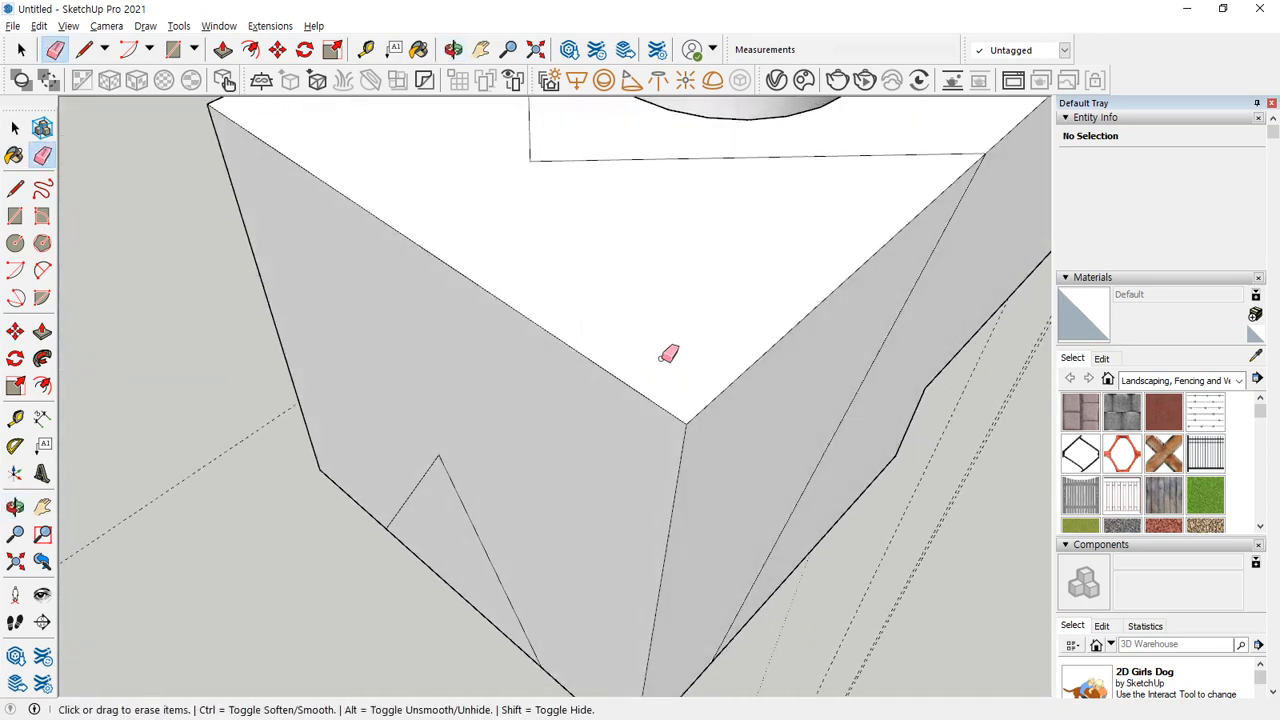
middle_drag(695, 414, 600, 451)
mouse_move(296, 210)
middle_down()
mouse_move(337, 263)
mouse_move(413, 272)
middle_up()
click(366, 274)
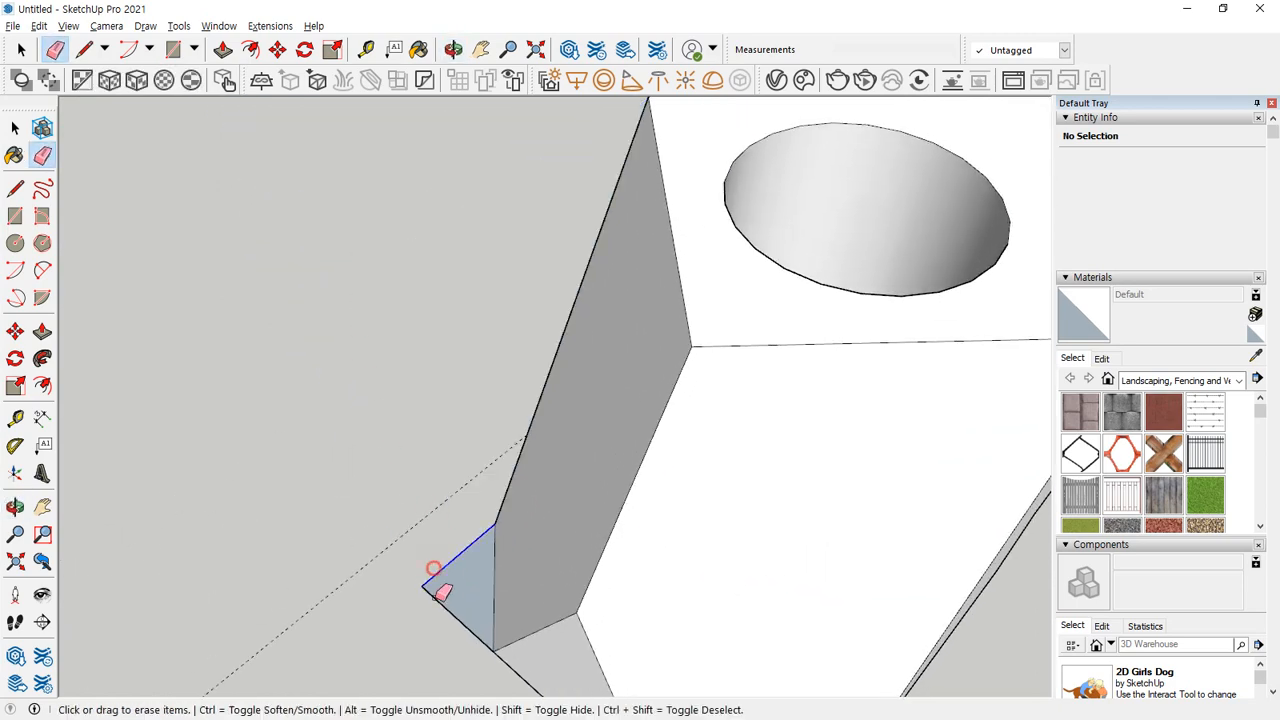
click(437, 582)
mouse_move(575, 589)
middle_down()
mouse_move(686, 591)
mouse_move(537, 451)
middle_up()
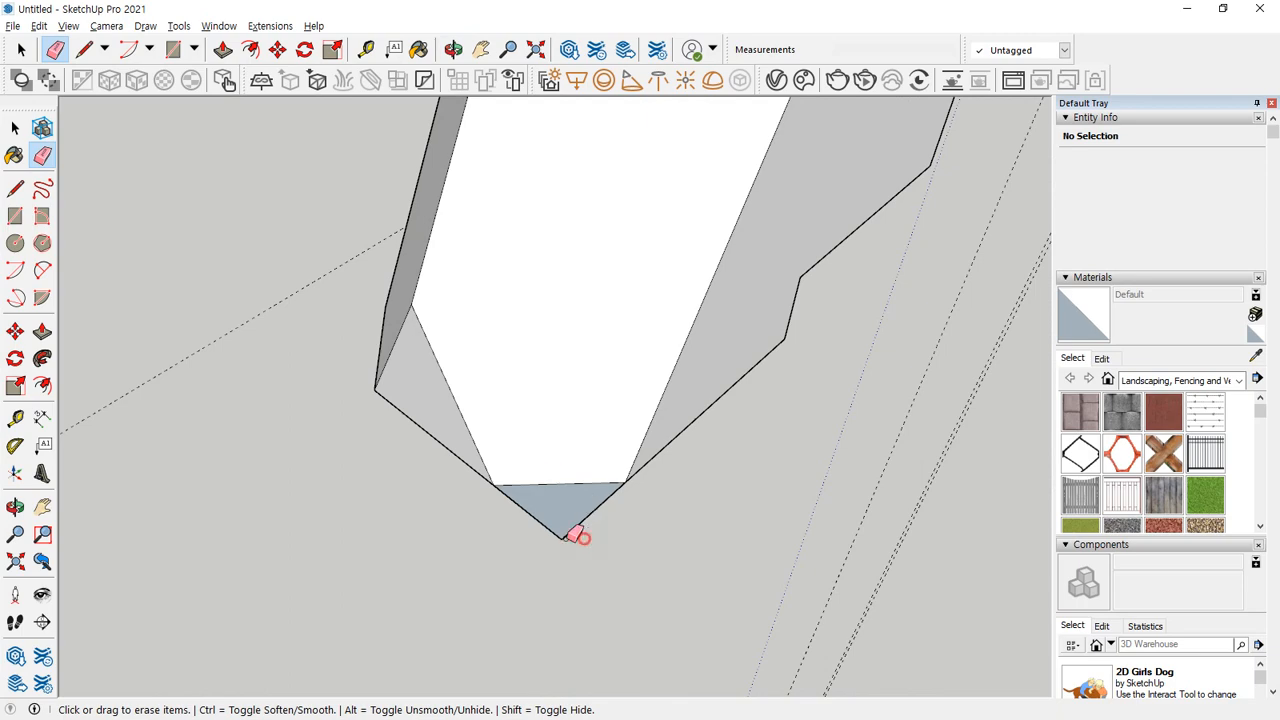
click(577, 535)
Remove the construction guides and fit all the practice shapes in the view.
scroll(383, 470, down, 3)
middle_drag(300, 434, 1083, 392)
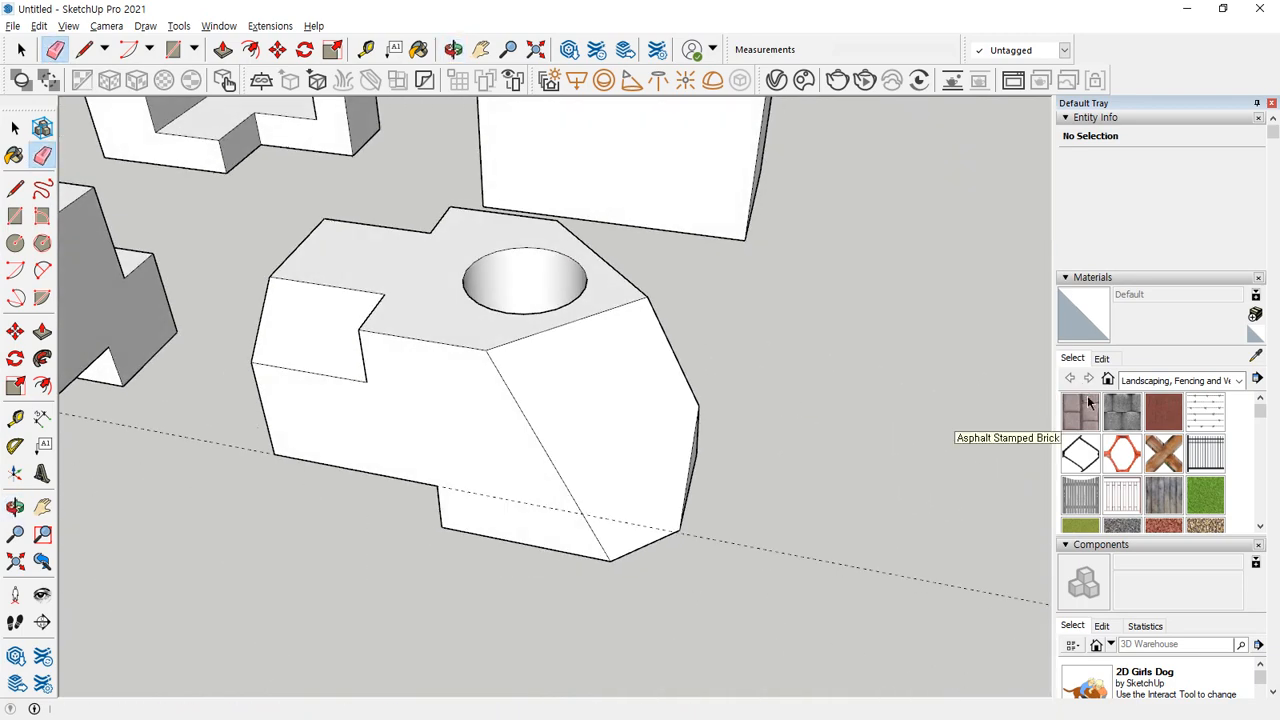
key(shift+z)
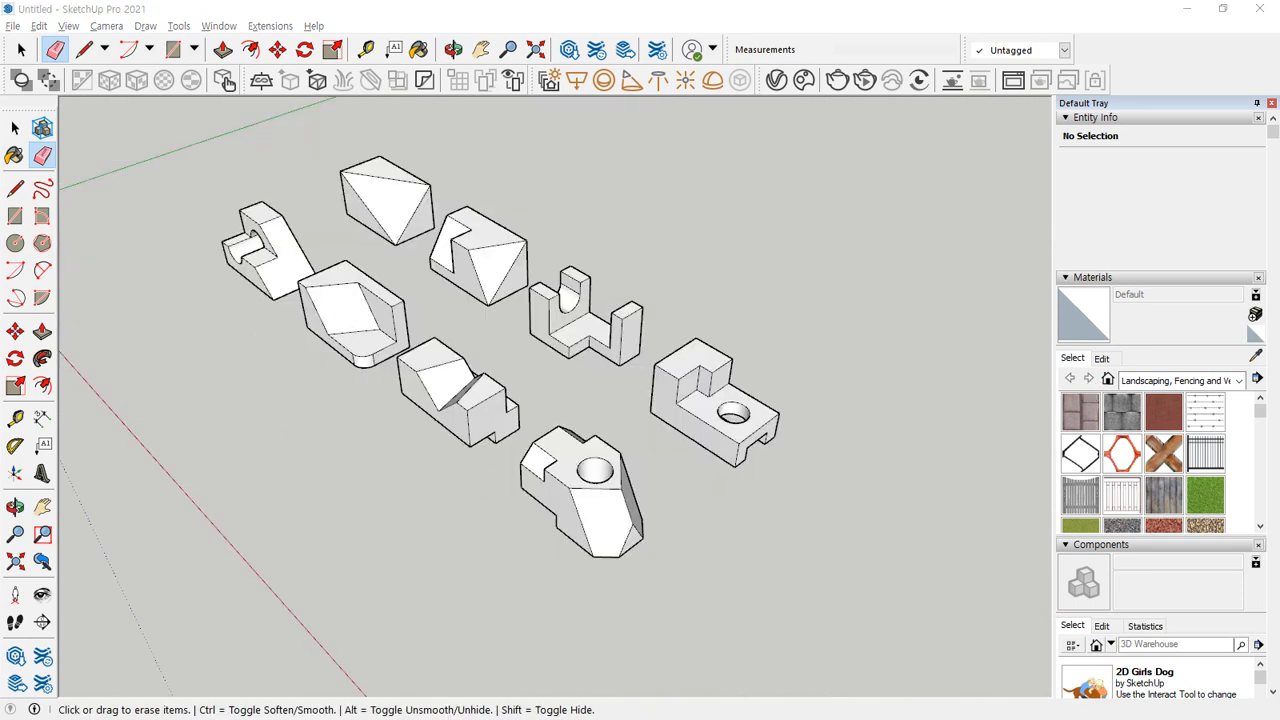
Examine the finished block with the hole, checking its top face, an adjoining edge and the top face's boundary edges.
click(15, 128)
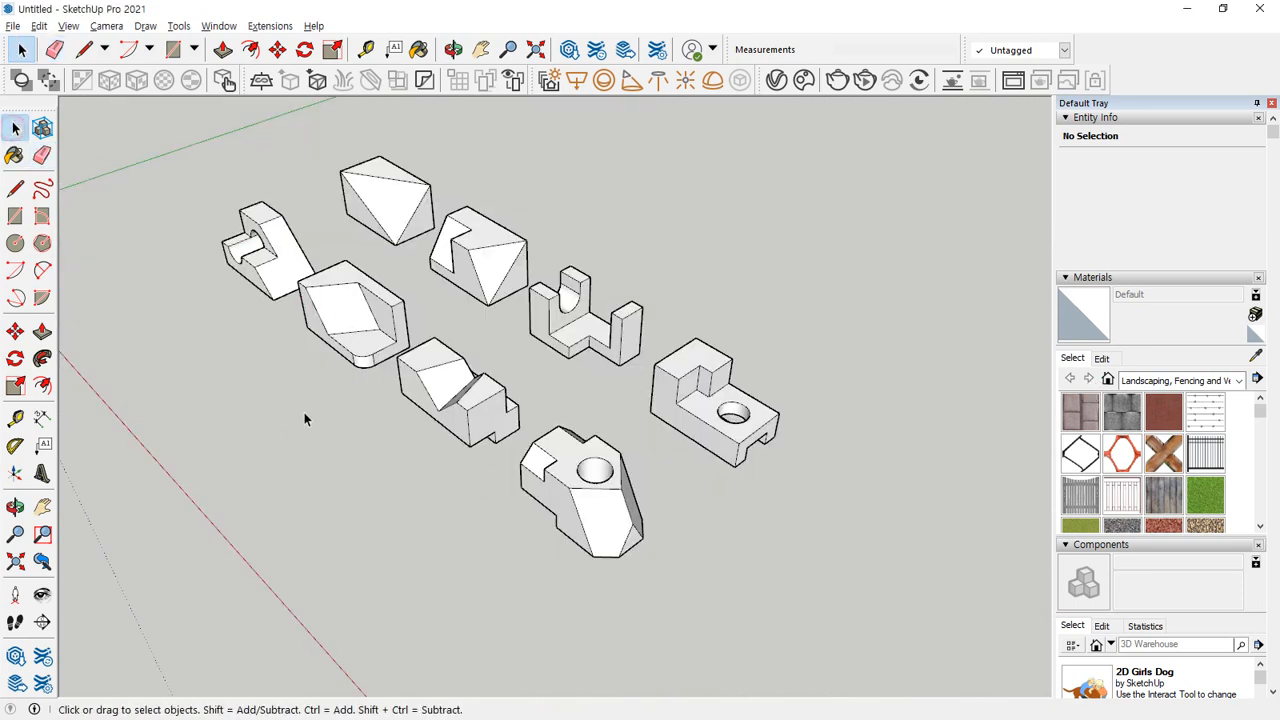
scroll(406, 451, up, 1)
middle_drag(363, 449, 762, 410)
scroll(772, 360, up, 3)
middle_drag(723, 340, 680, 443)
scroll(650, 393, up, 4)
click(650, 390)
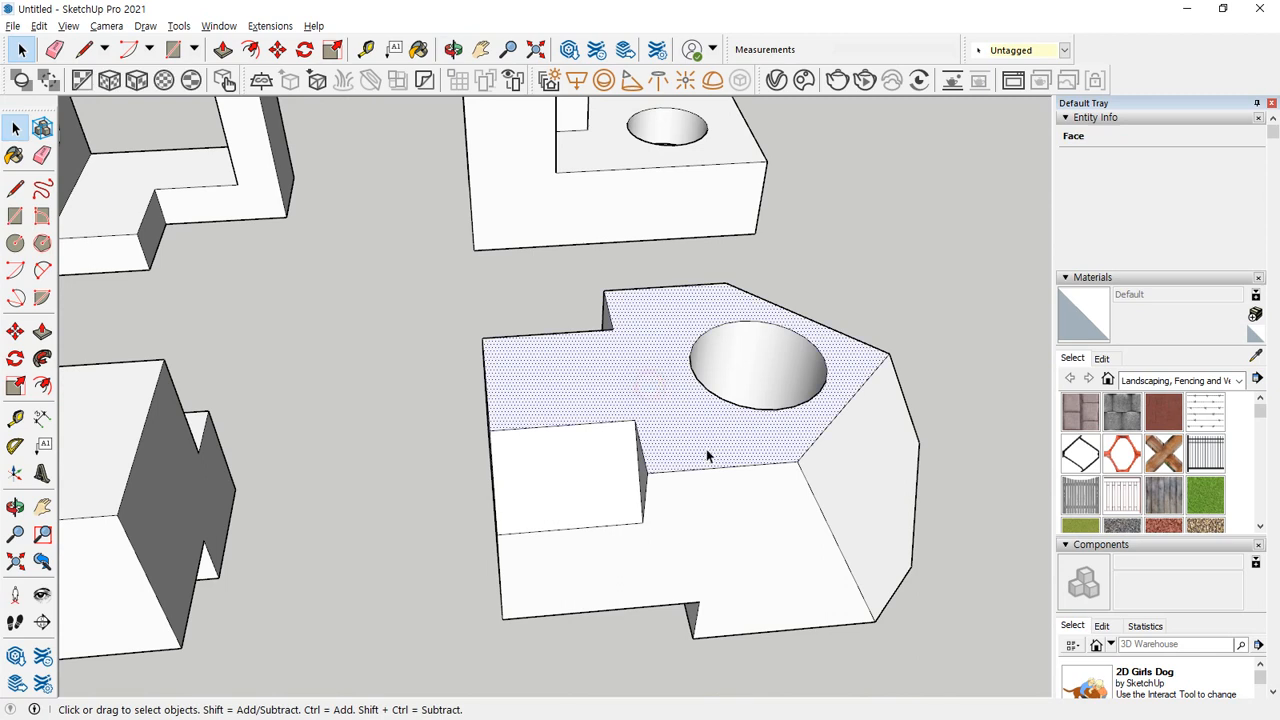
click(926, 430)
click(750, 466)
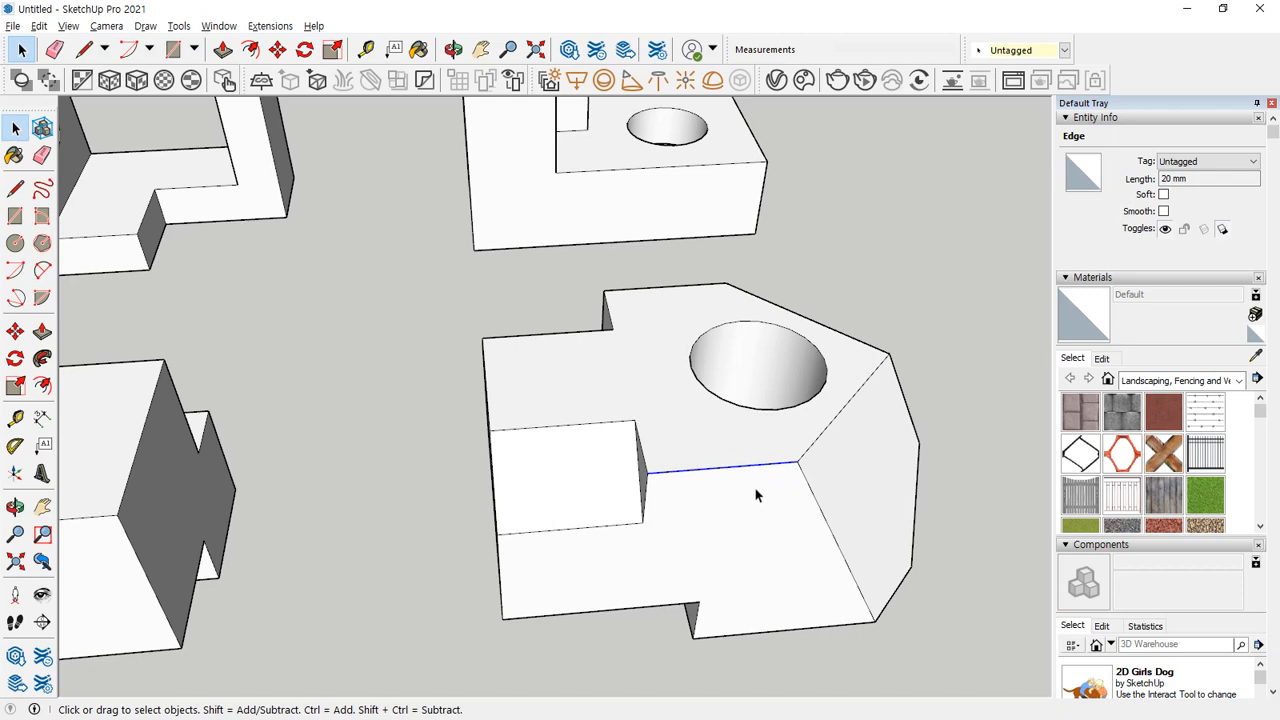
middle_drag(755, 488, 717, 508)
click(906, 617)
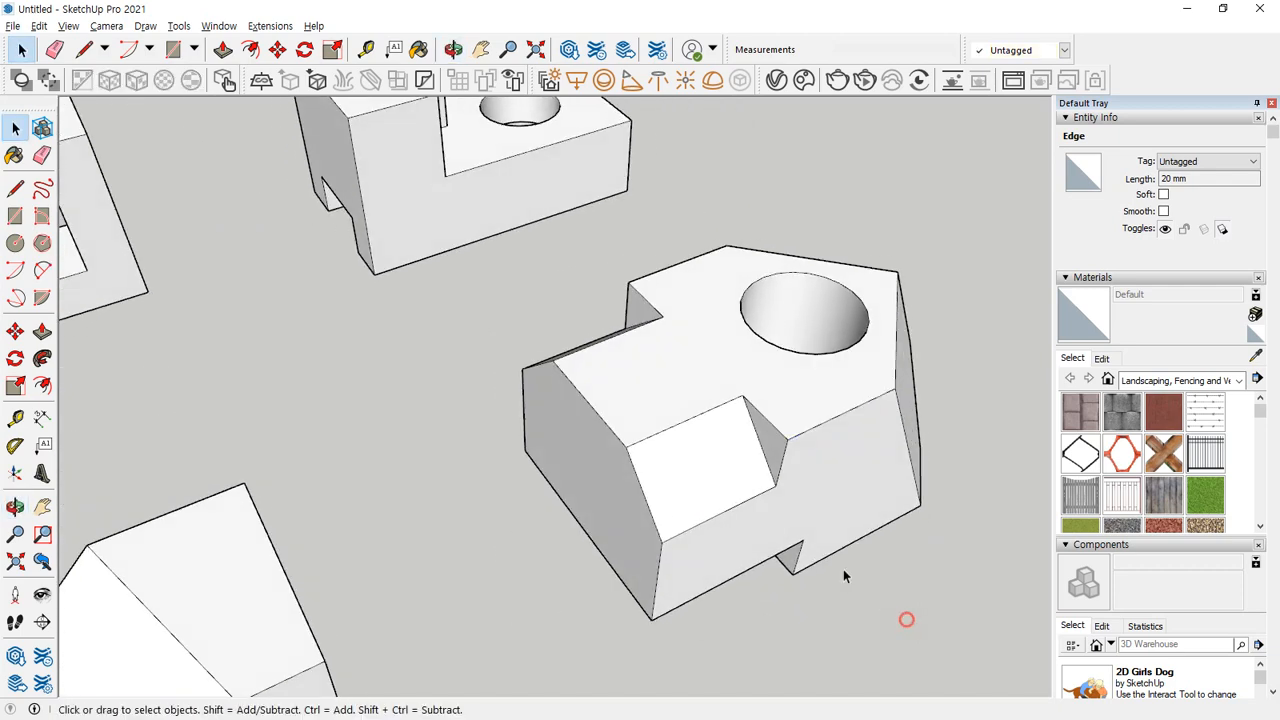
double_click(800, 379)
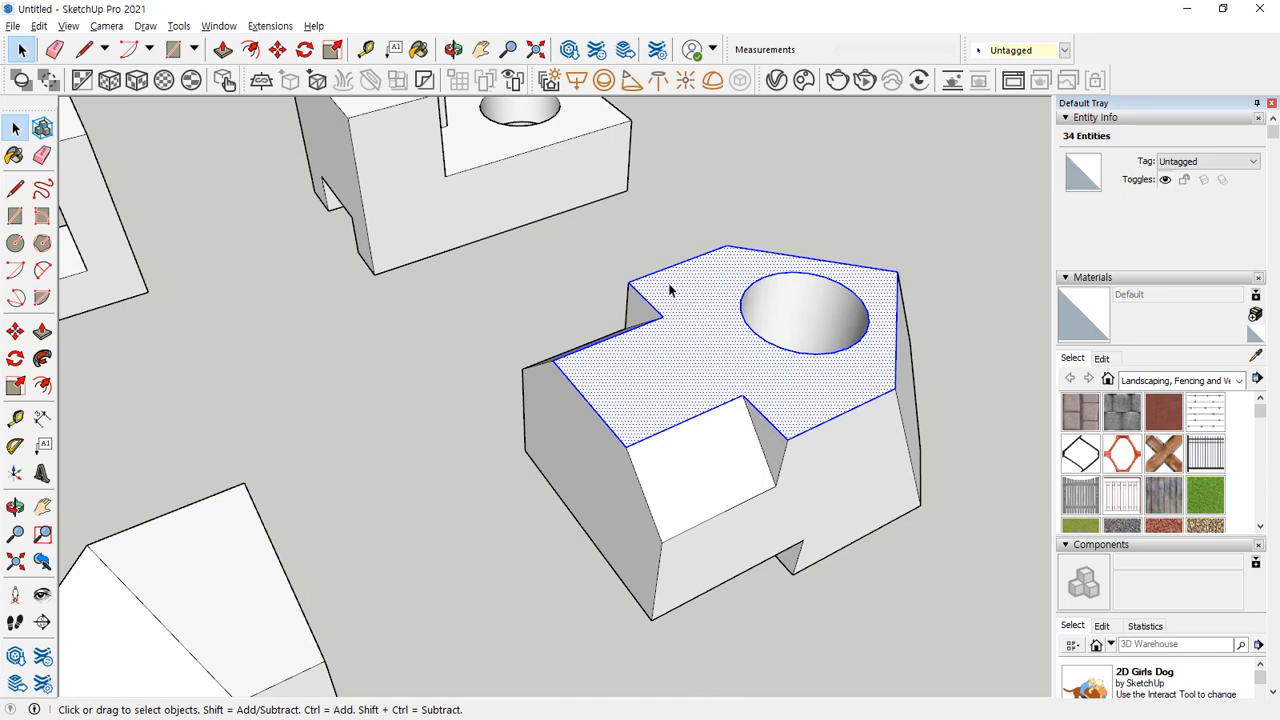
click(914, 645)
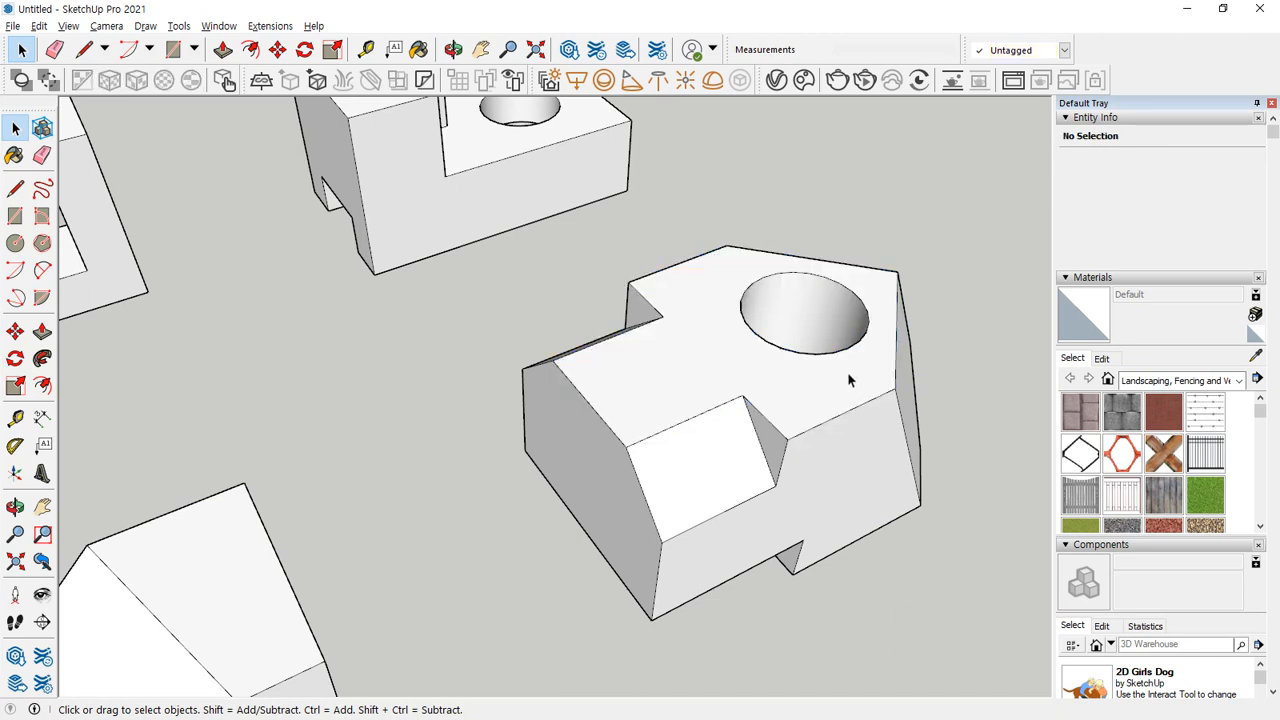
Select the edge between the holed block's top face and front face together with both adjoining faces, and clear the selection.
double_click(842, 422)
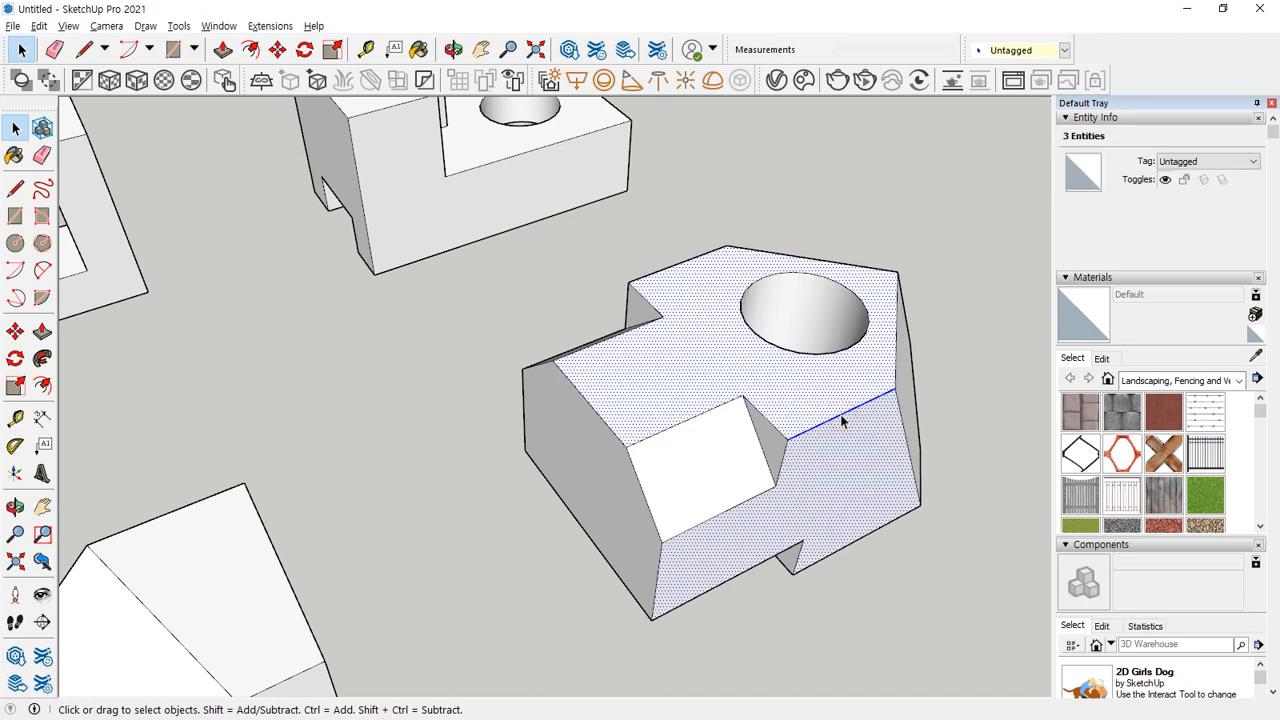
key(ctrl+2)
mouse_move(842, 422)
mouse_down()
mouse_move(785, 390)
mouse_move(766, 400)
mouse_up()
mouse_move(843, 434)
mouse_down()
mouse_move(837, 477)
mouse_move(849, 476)
mouse_up()
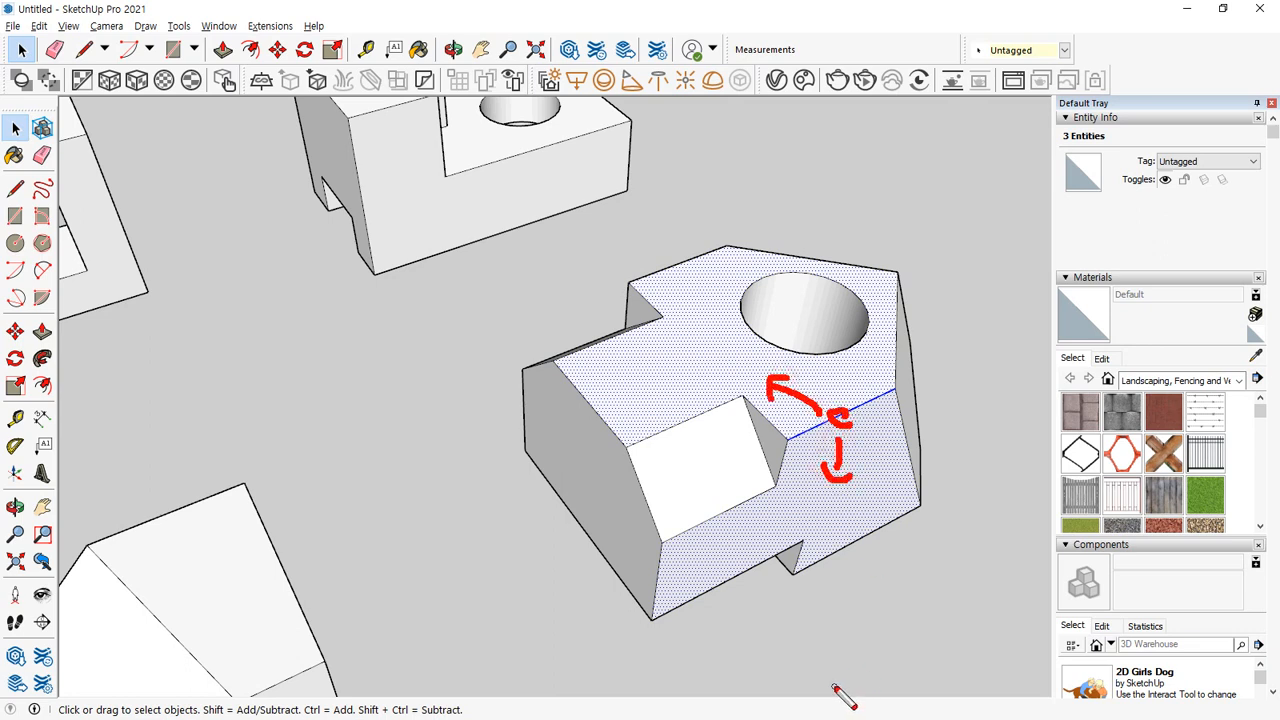
key(Escape)
click(966, 514)
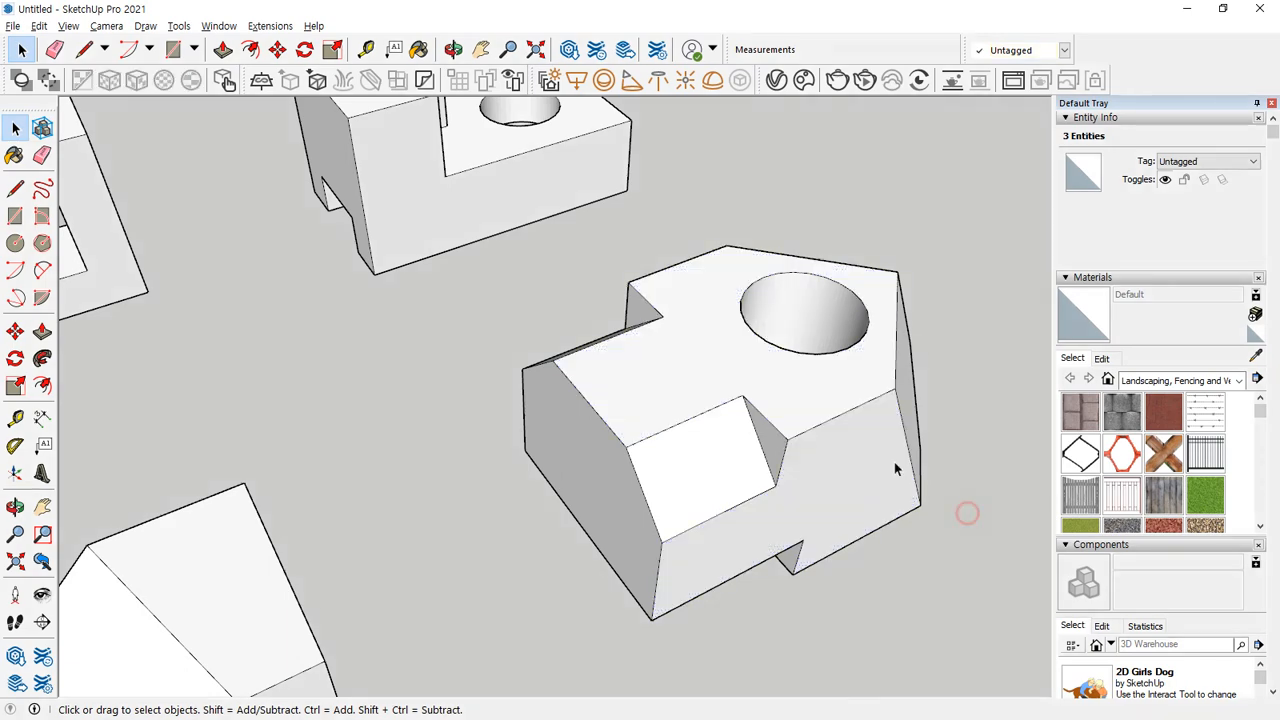
Select all connected geometry of the block with the hole, inspect it, and clear the selection.
triple_click(740, 358)
middle_drag(831, 566, 880, 570)
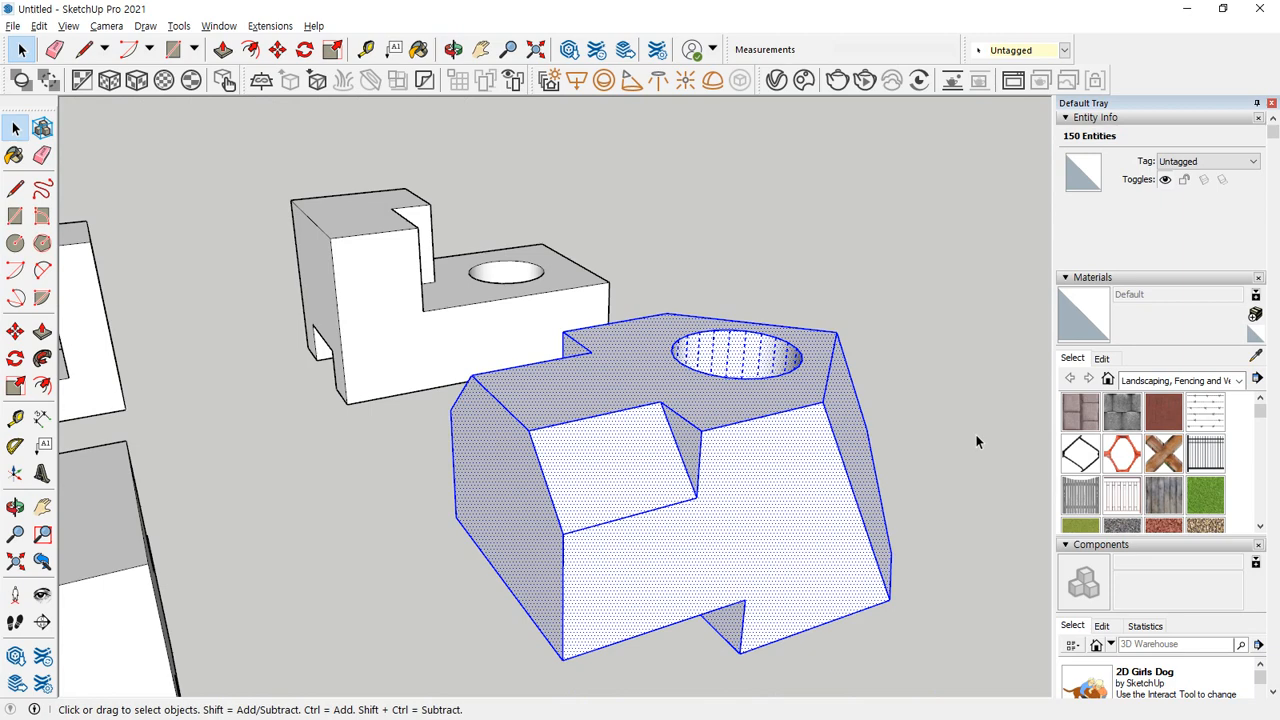
click(838, 268)
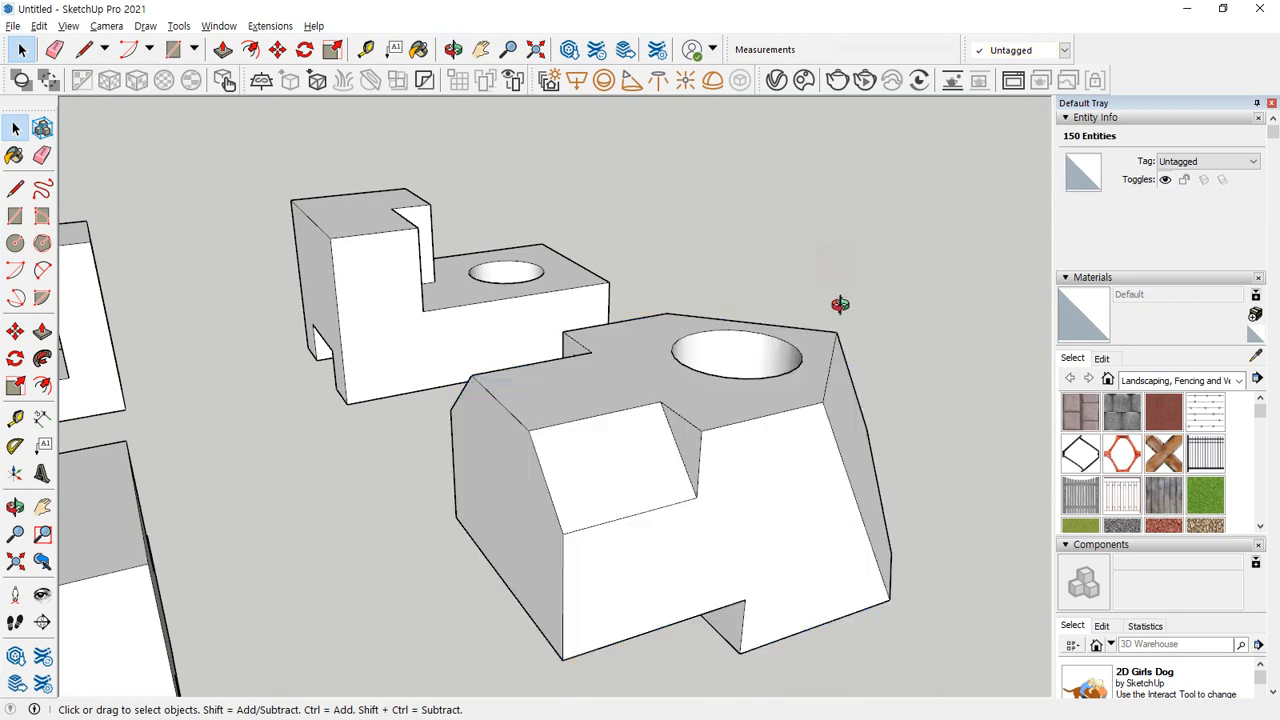
Draw a 70 × 40 mm rectangle on the ground beside the finished practice shapes.
middle_drag(840, 303, 542, 430)
key(r)
click(632, 516)
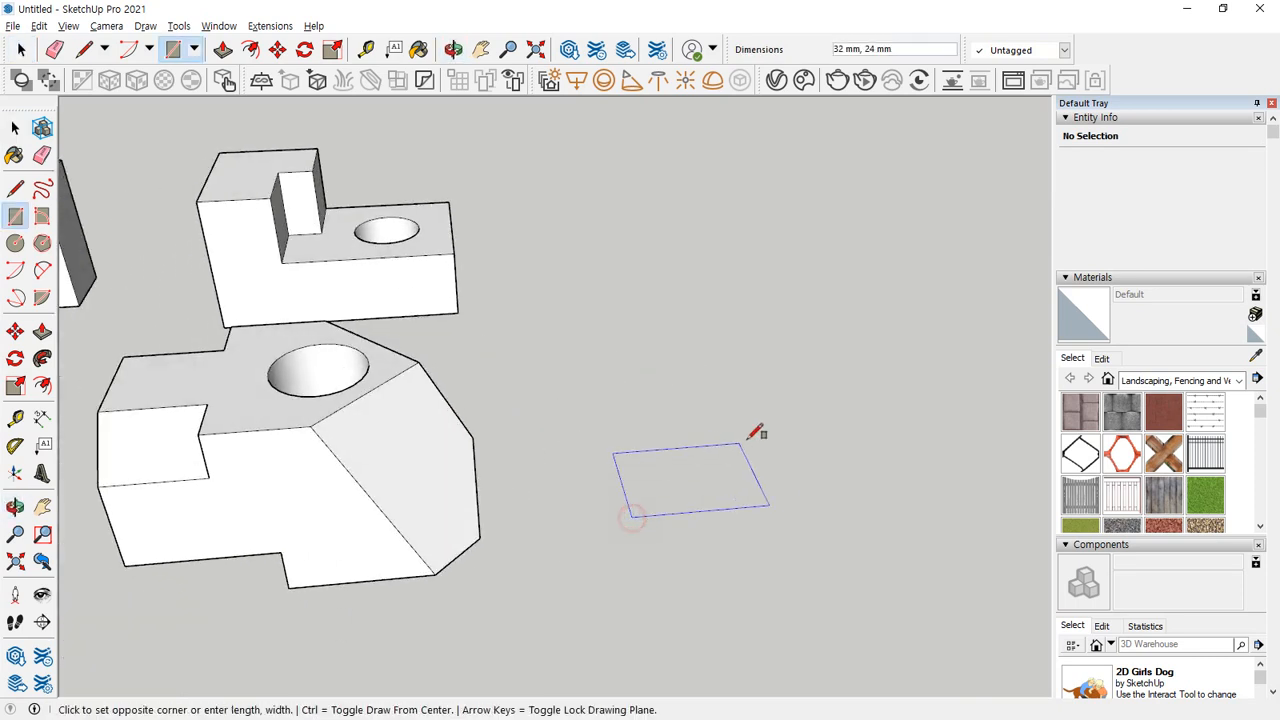
text(70,40)
key(Return)
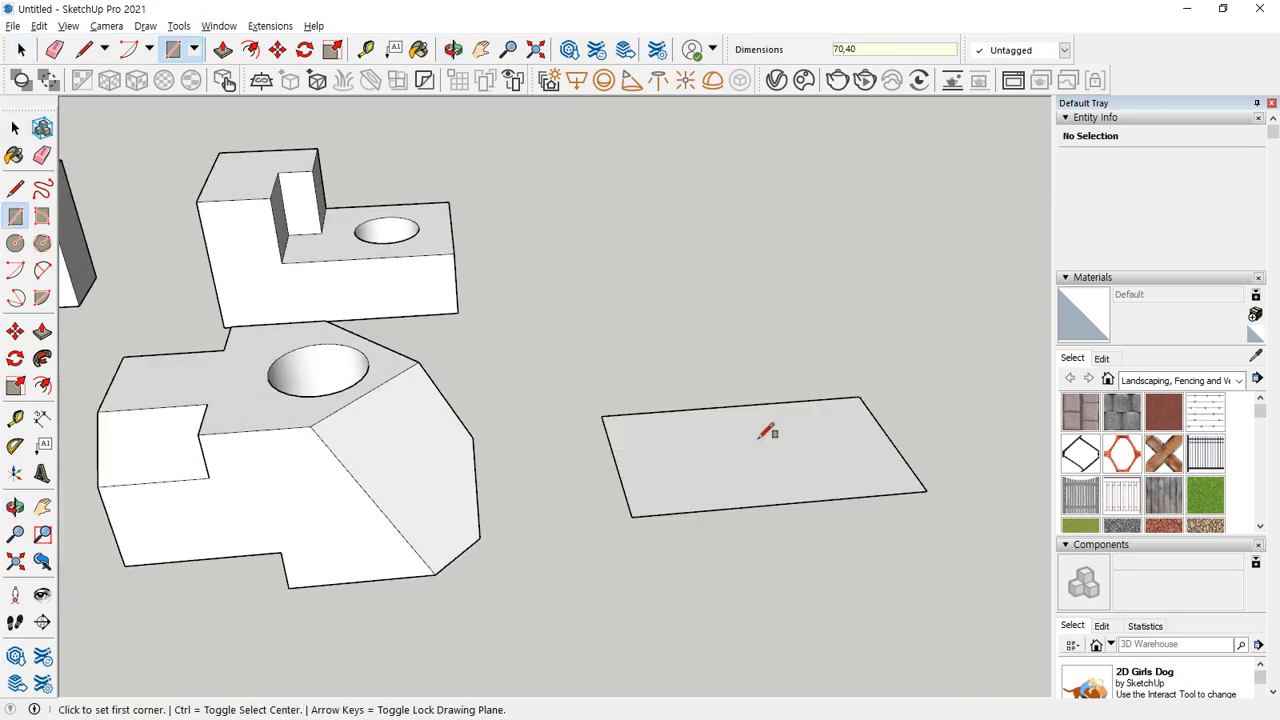
Push/Pull the new rectangle up 40 mm into a solid block.
key(p)
click(752, 449)
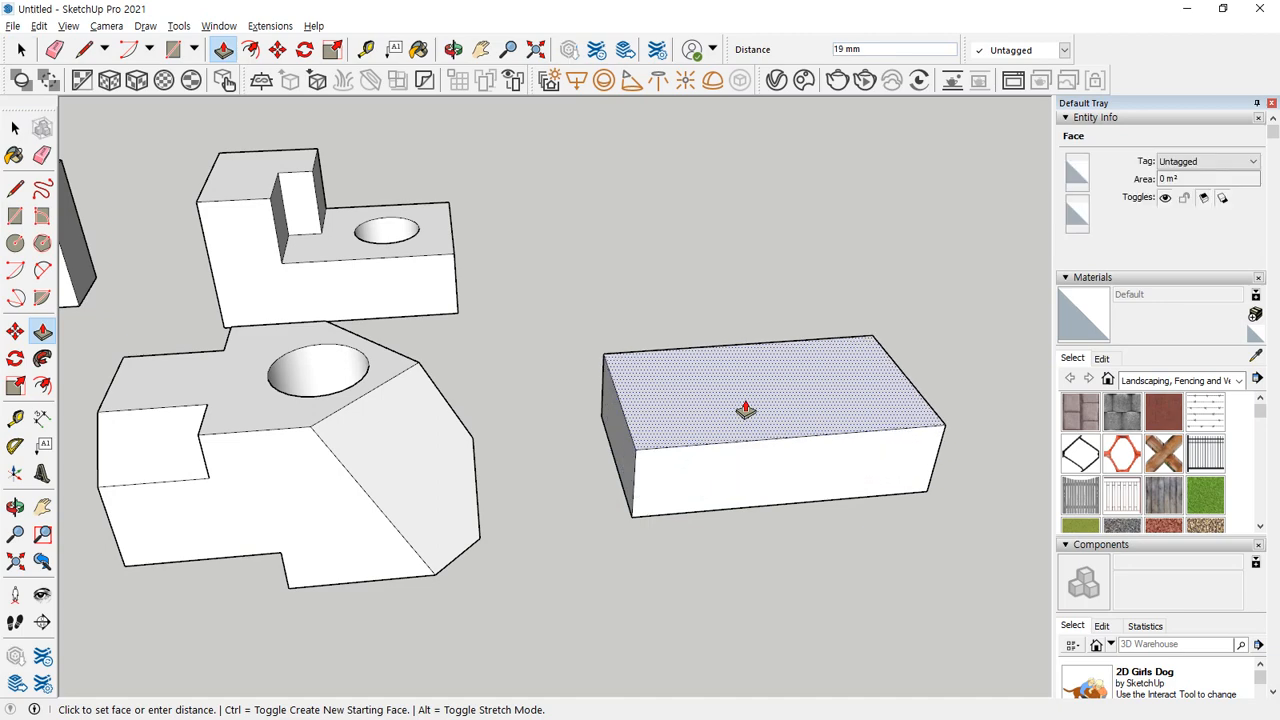
text(40)
key(Return)
Try a 10 × 10 mm rectangle centred on the midpoint of the end face's bottom edge, and undo it.
middle_drag(871, 477, 523, 543)
key(r)
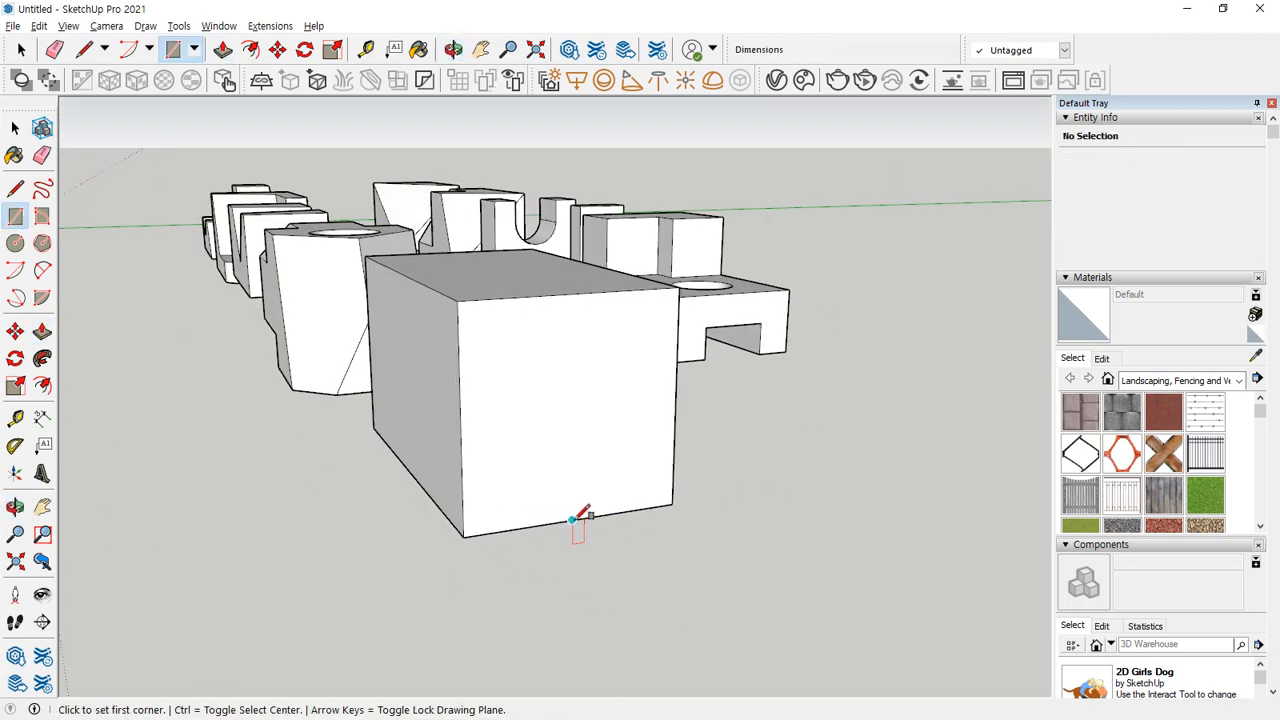
key(ctrl)
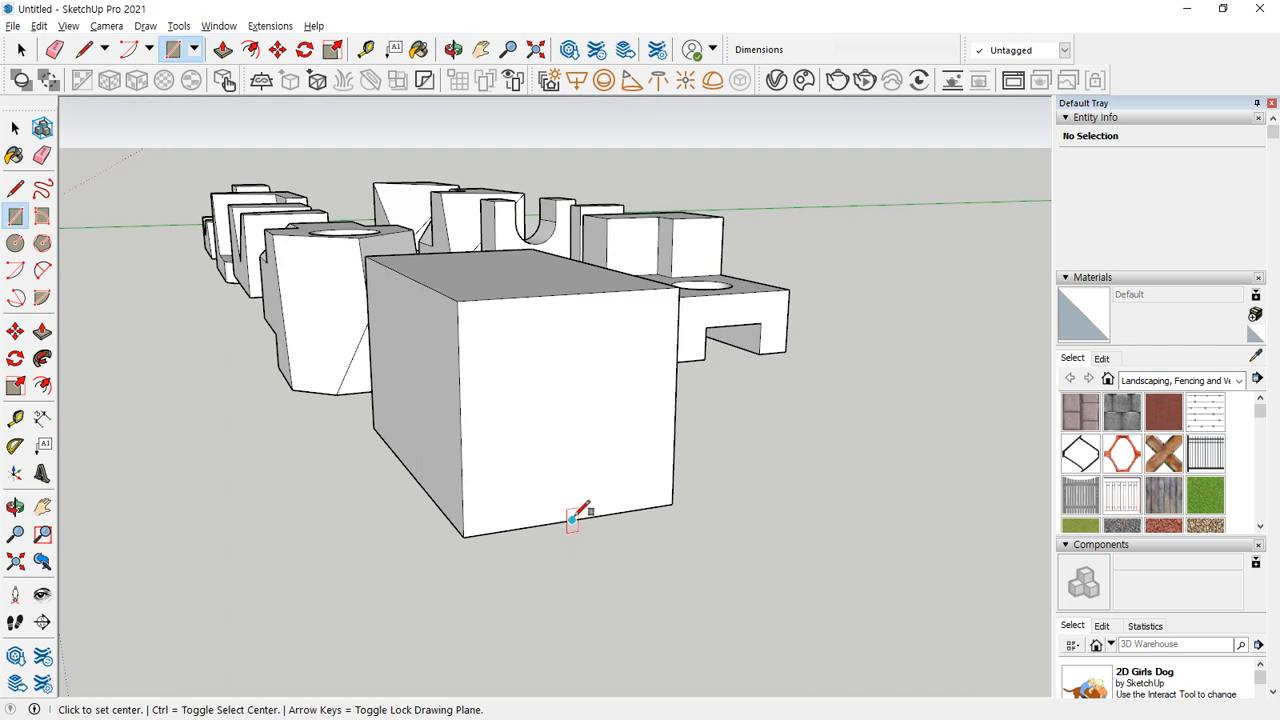
click(572, 519)
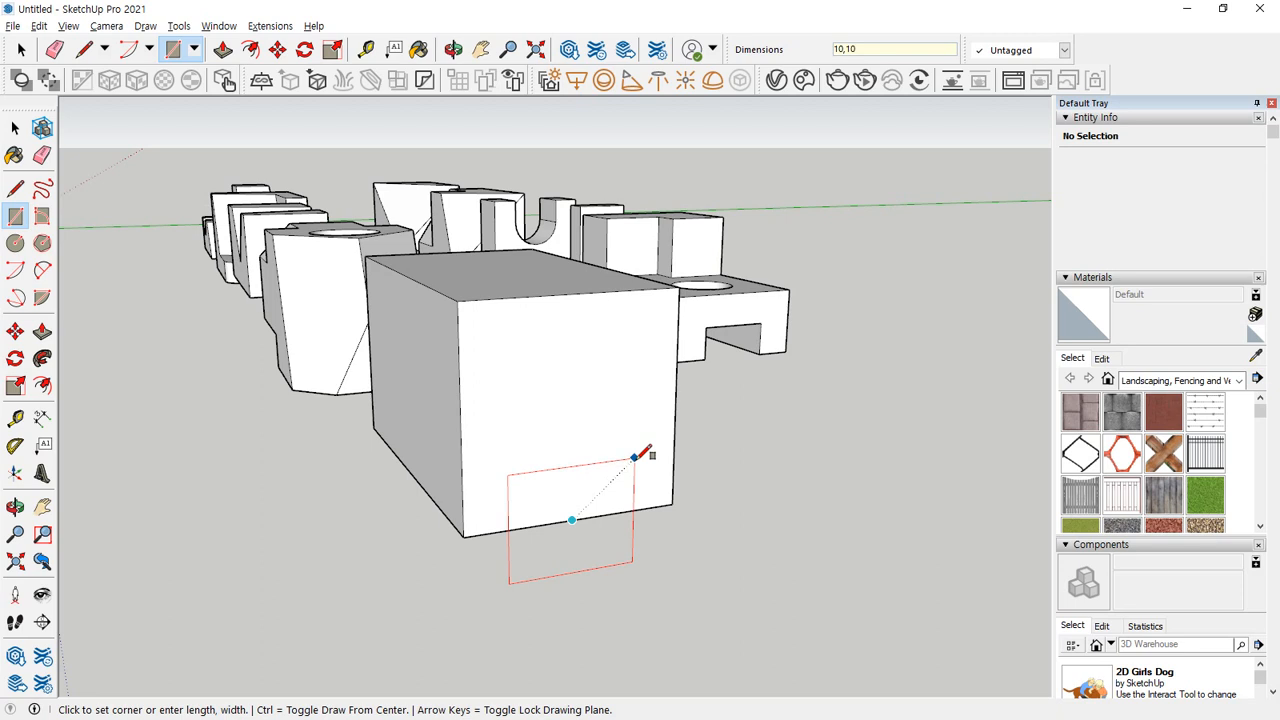
key(Return)
scroll(580, 525, up, 5)
scroll(578, 545, up, 3)
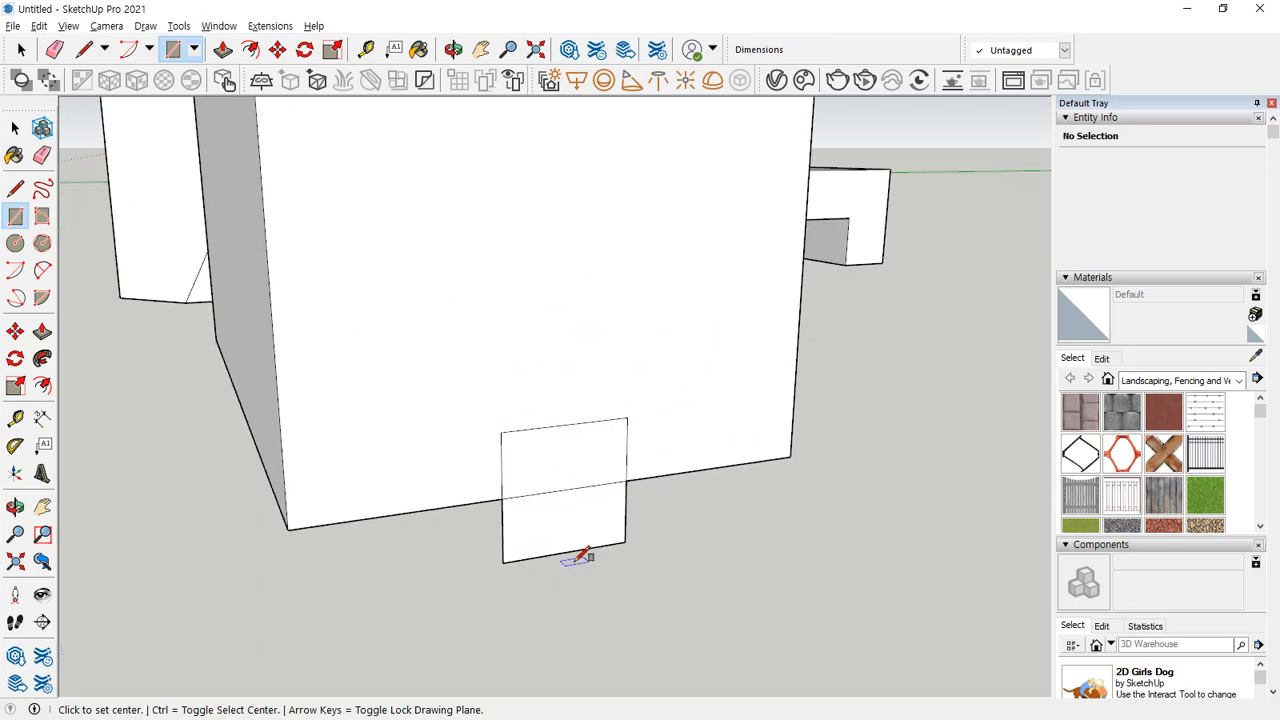
key(ctrl+z)
Draw a 20 × 20 mm rectangle centred on the end face's bottom edge midpoint and erase the part below the block.
click(565, 489)
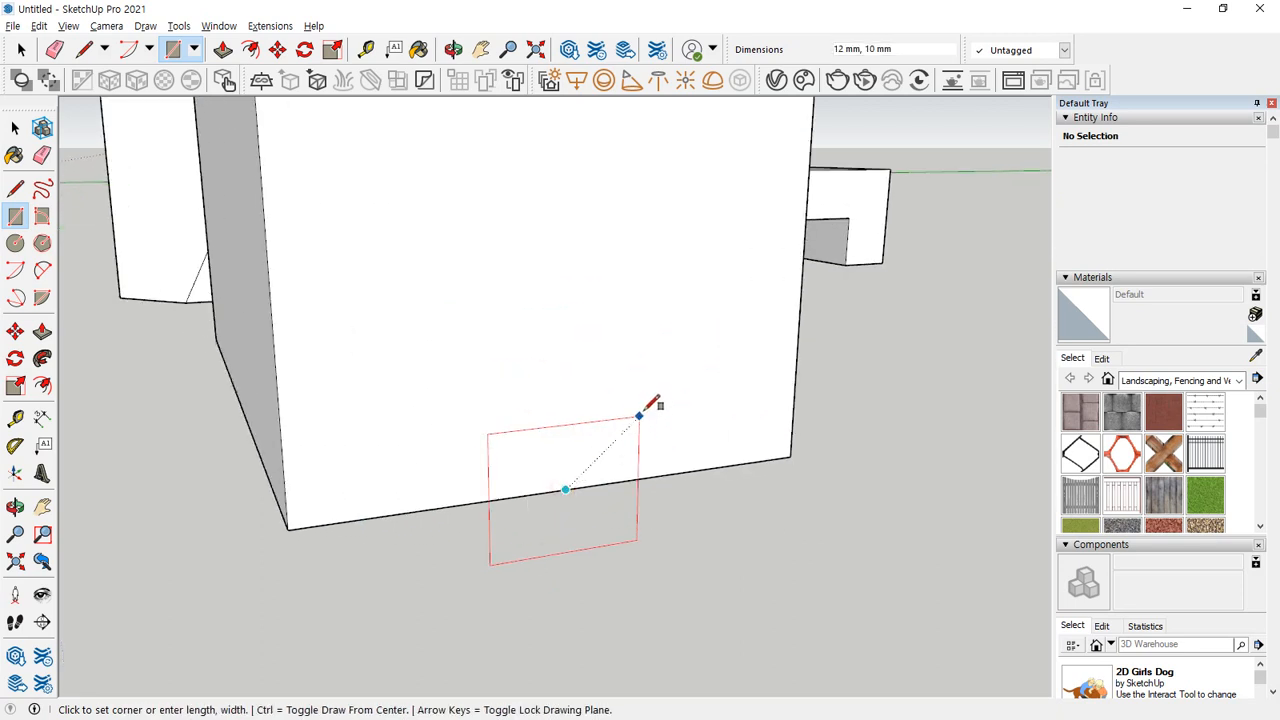
text(20,20)
key(Return)
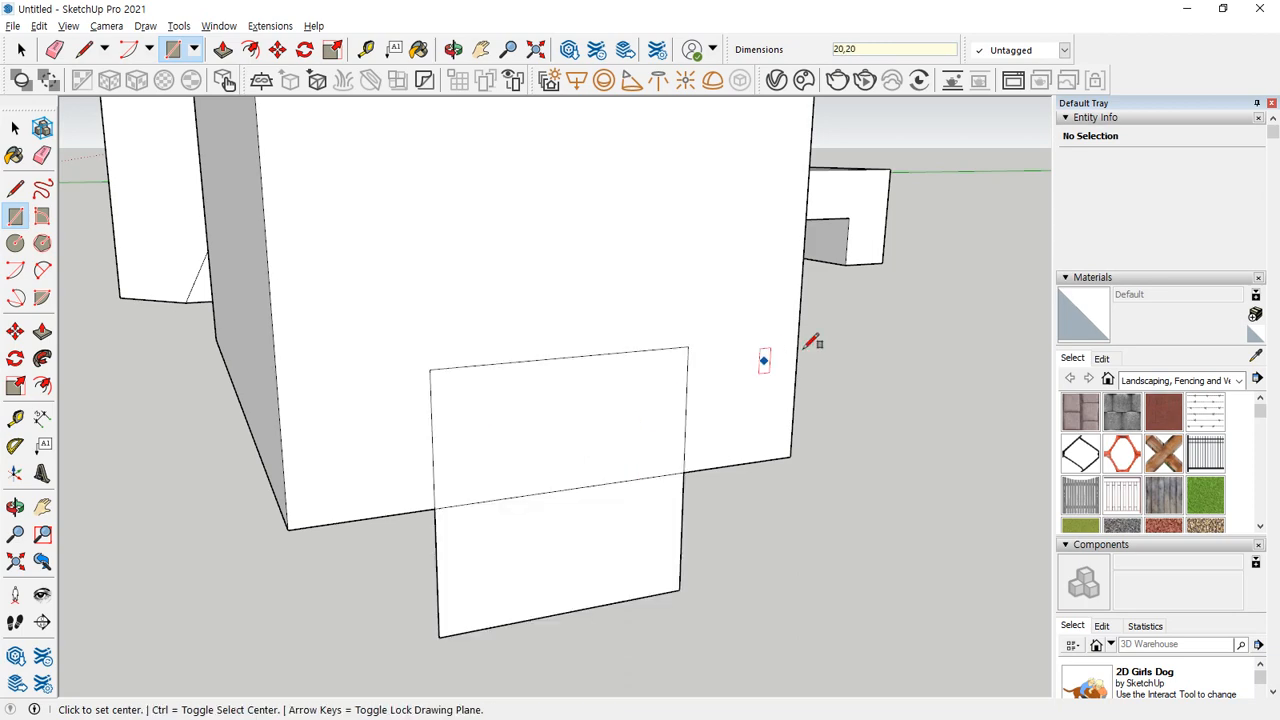
key(e)
drag(686, 580, 435, 594)
click(437, 592)
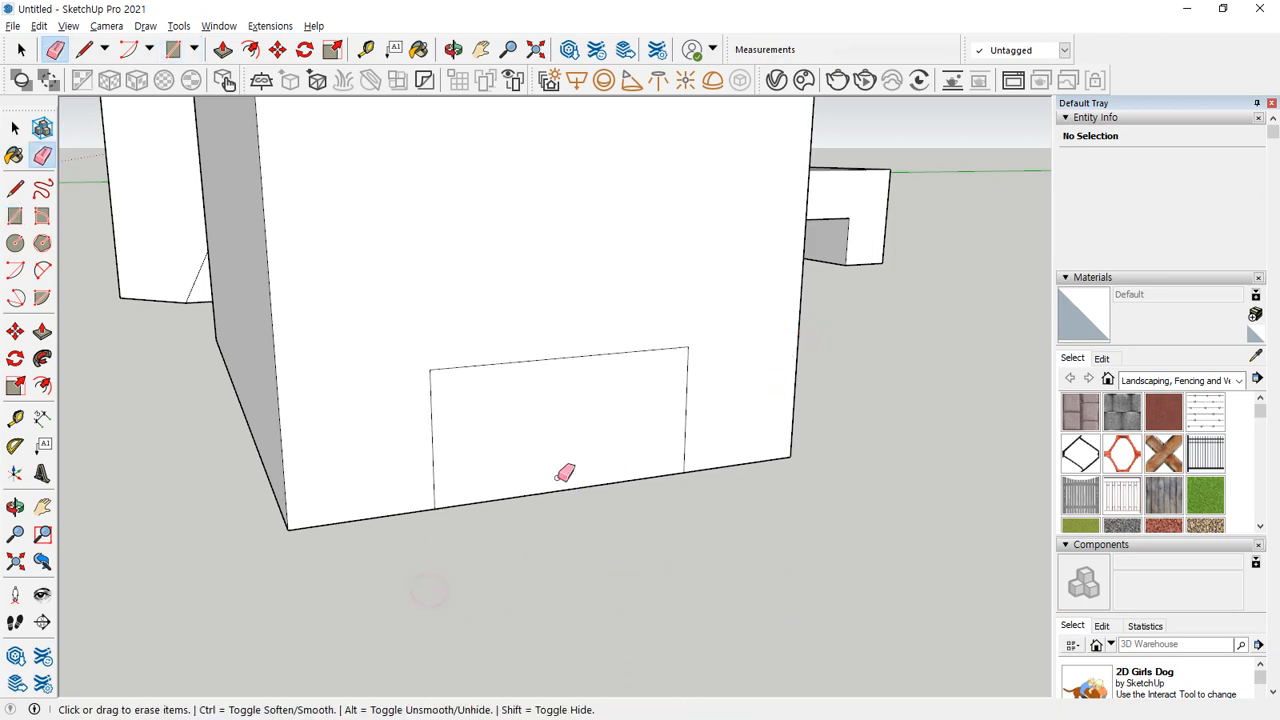
Examine the new block's end and side faces, selecting them individually and finishing with the outlined rectangle on the end face.
key(space)
click(600, 376)
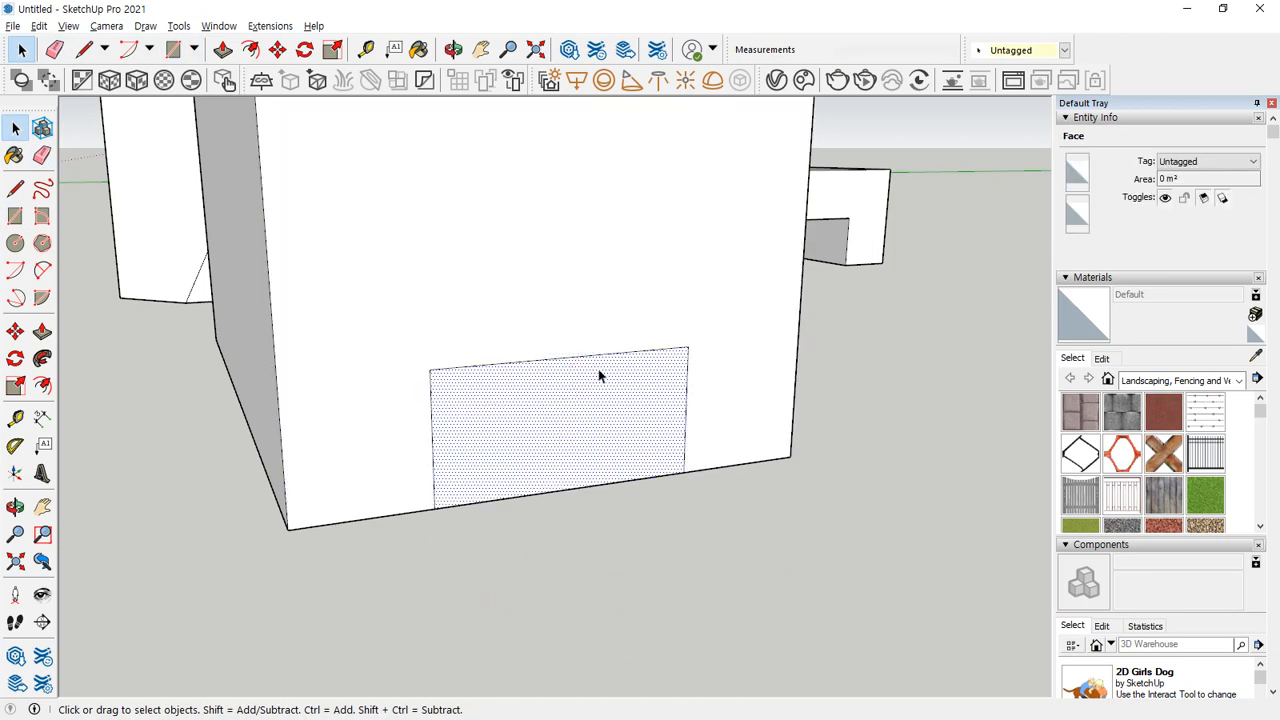
middle_drag(426, 620, 677, 446)
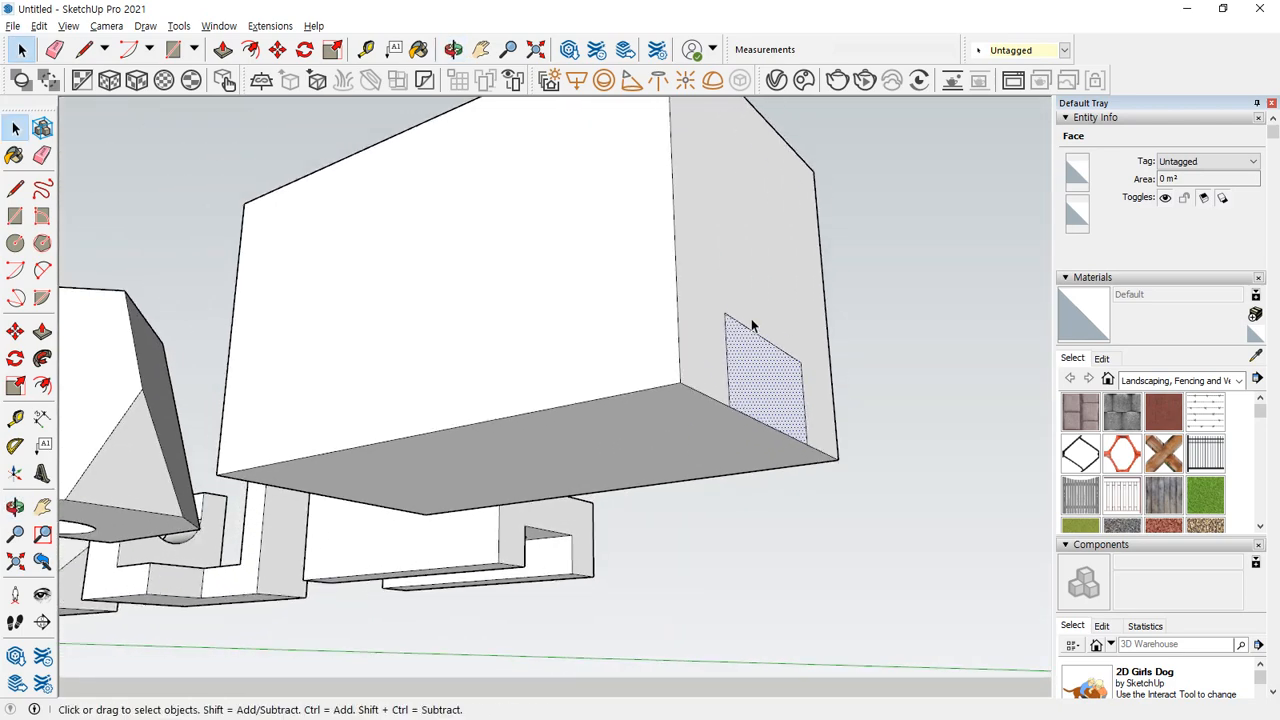
click(770, 301)
click(454, 346)
middle_drag(454, 346, 614, 519)
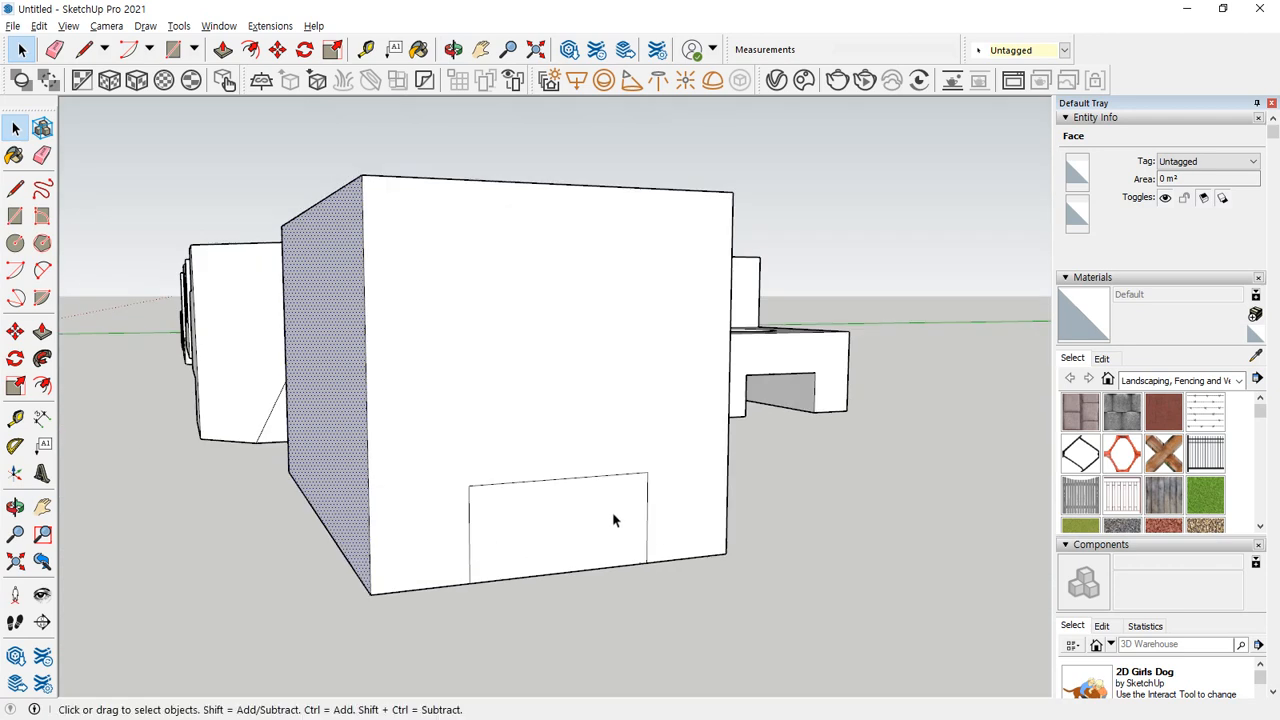
click(614, 519)
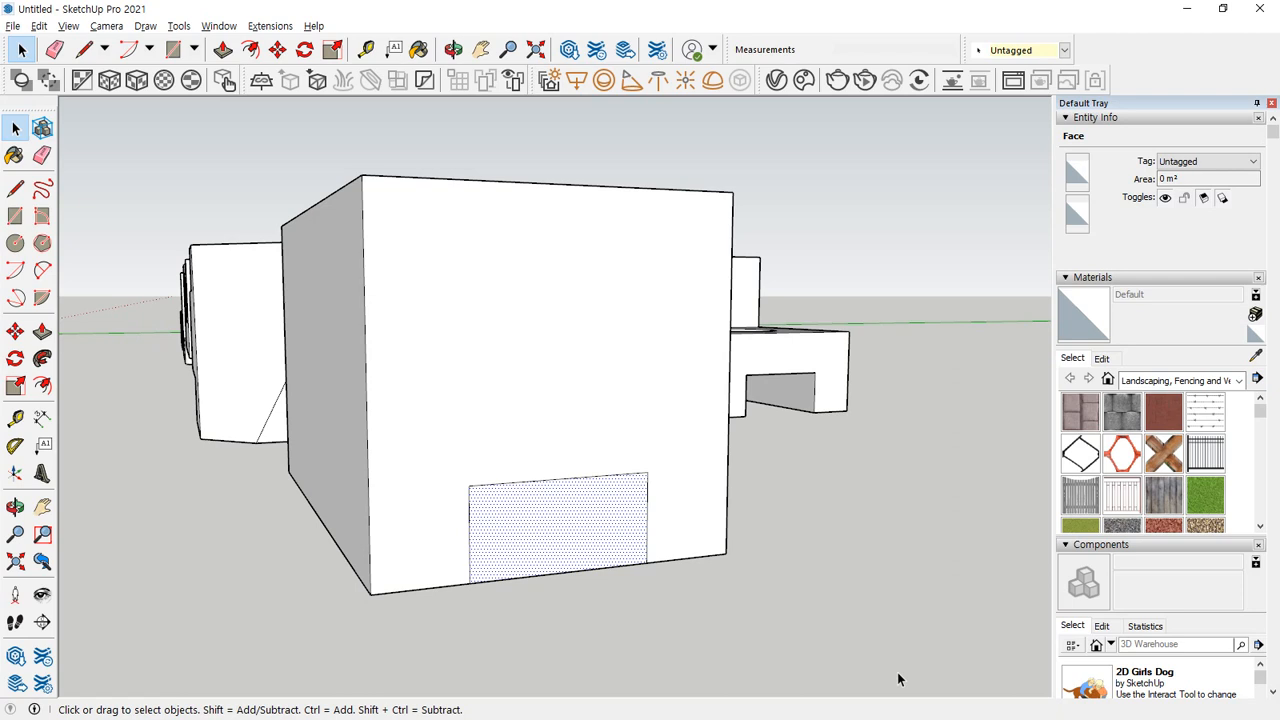
Select all connected geometry of the neighbouring block with the hole and open its context commands.
scroll(917, 684, down, 5)
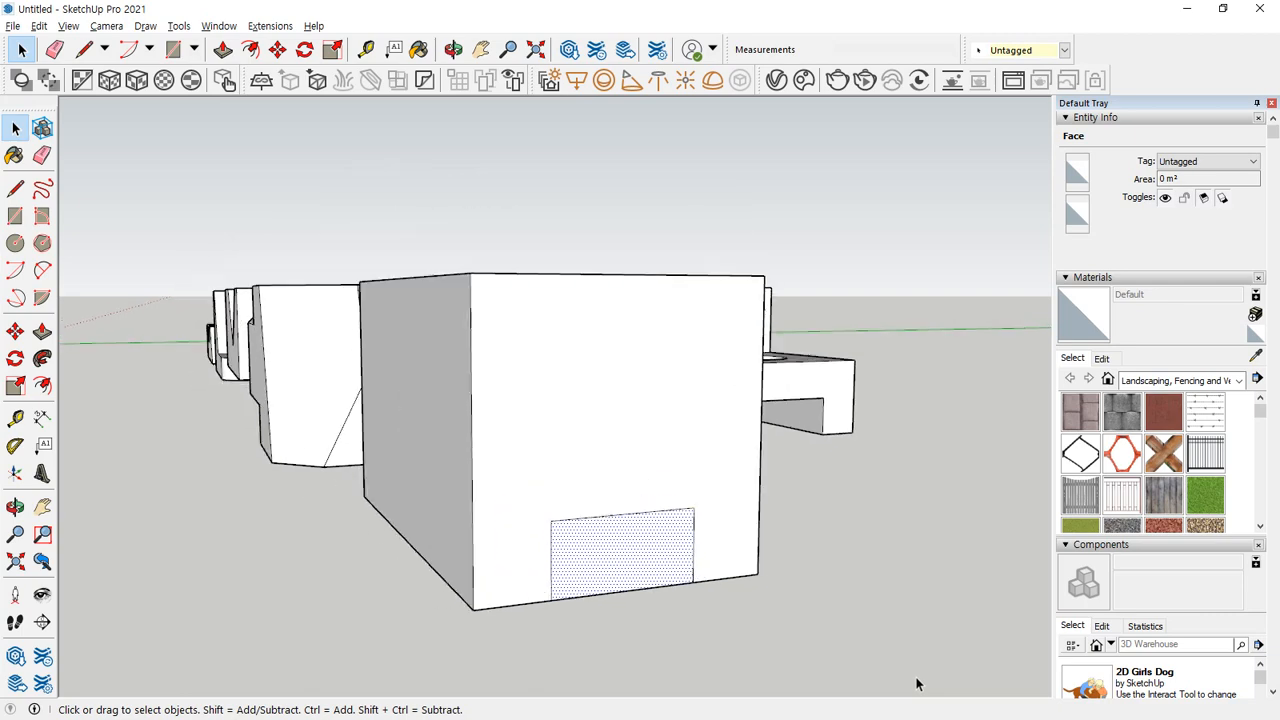
middle_drag(437, 622, 930, 690)
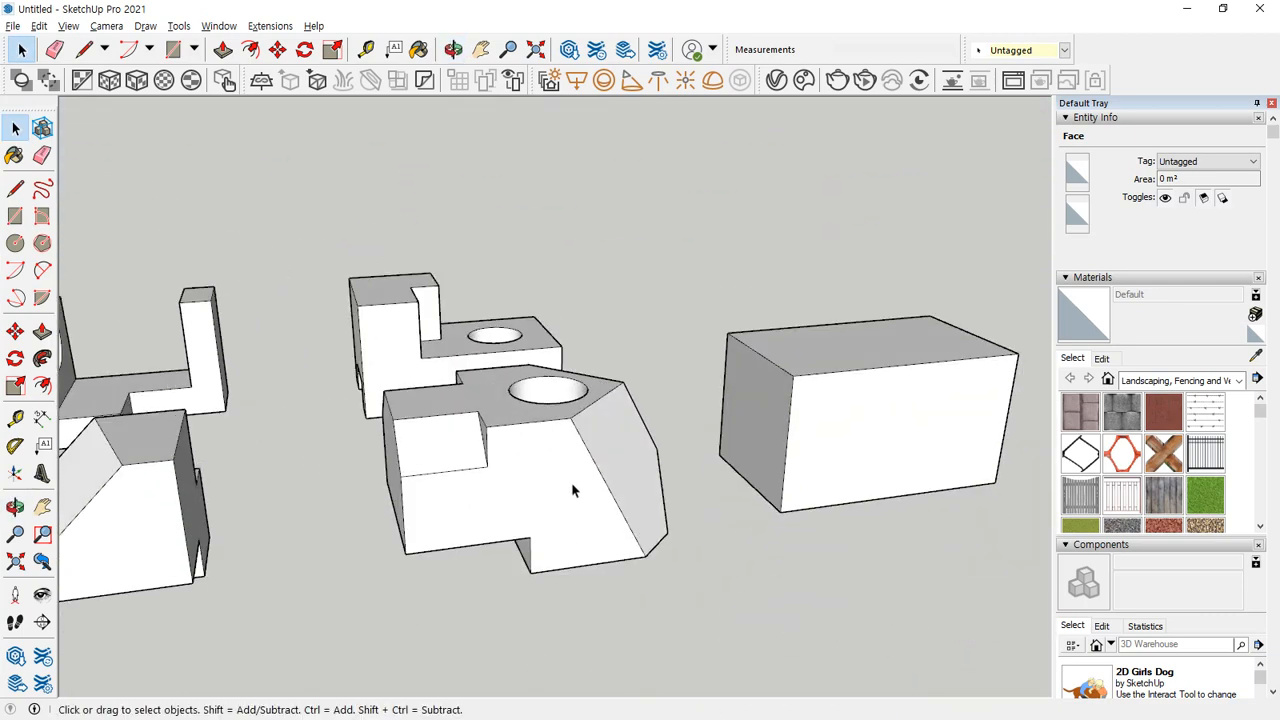
triple_click(531, 478)
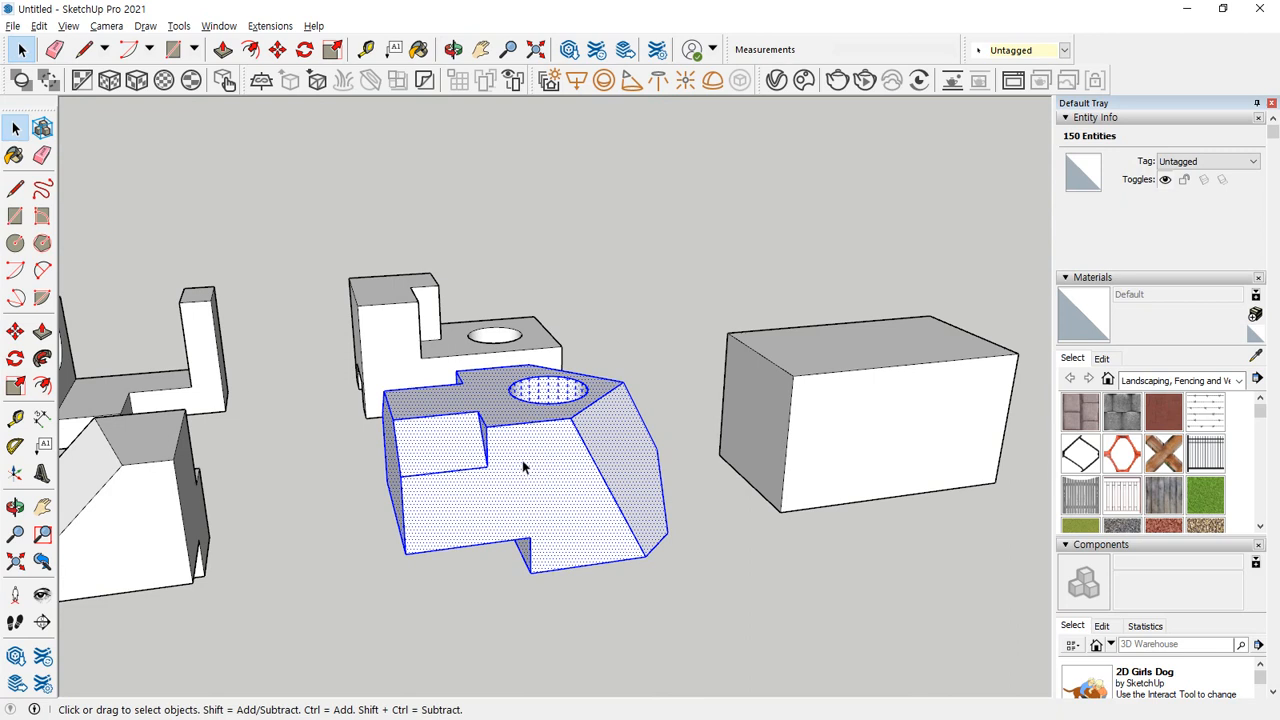
right_click(524, 463)
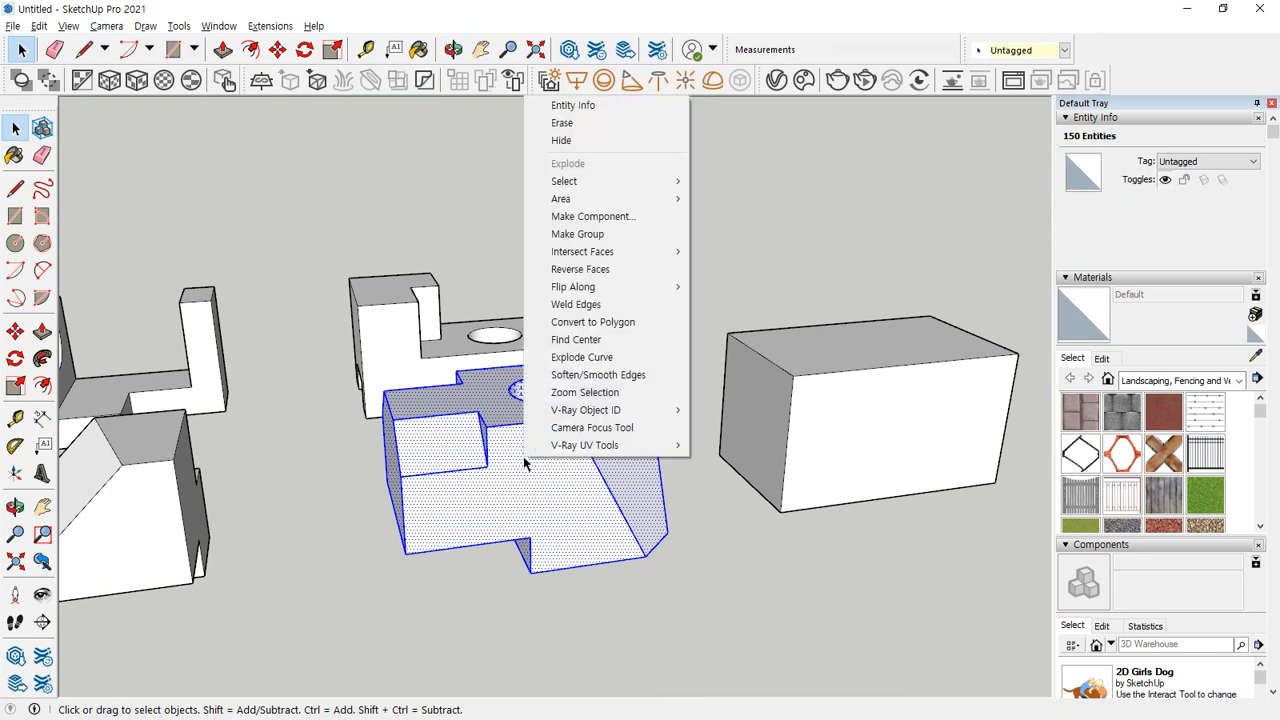
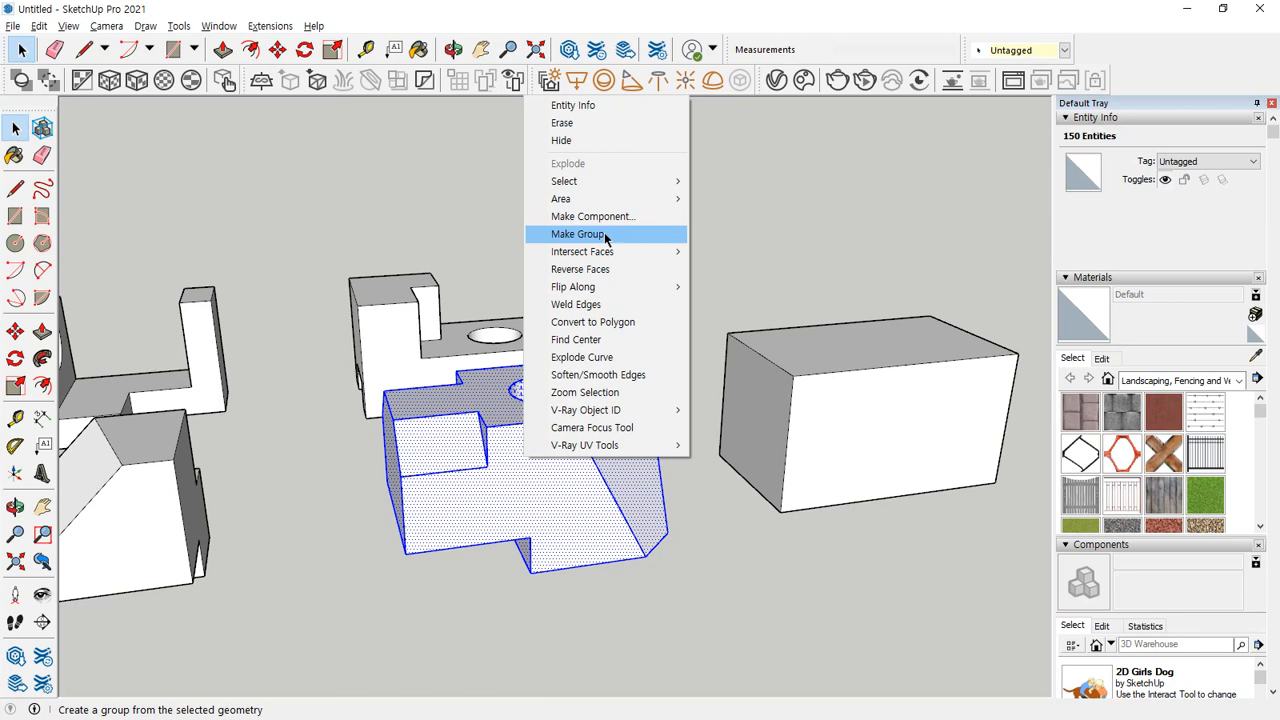
Group the selected geometry of the block with the hole and deselect it.
click(605, 234)
middle_drag(443, 503, 602, 651)
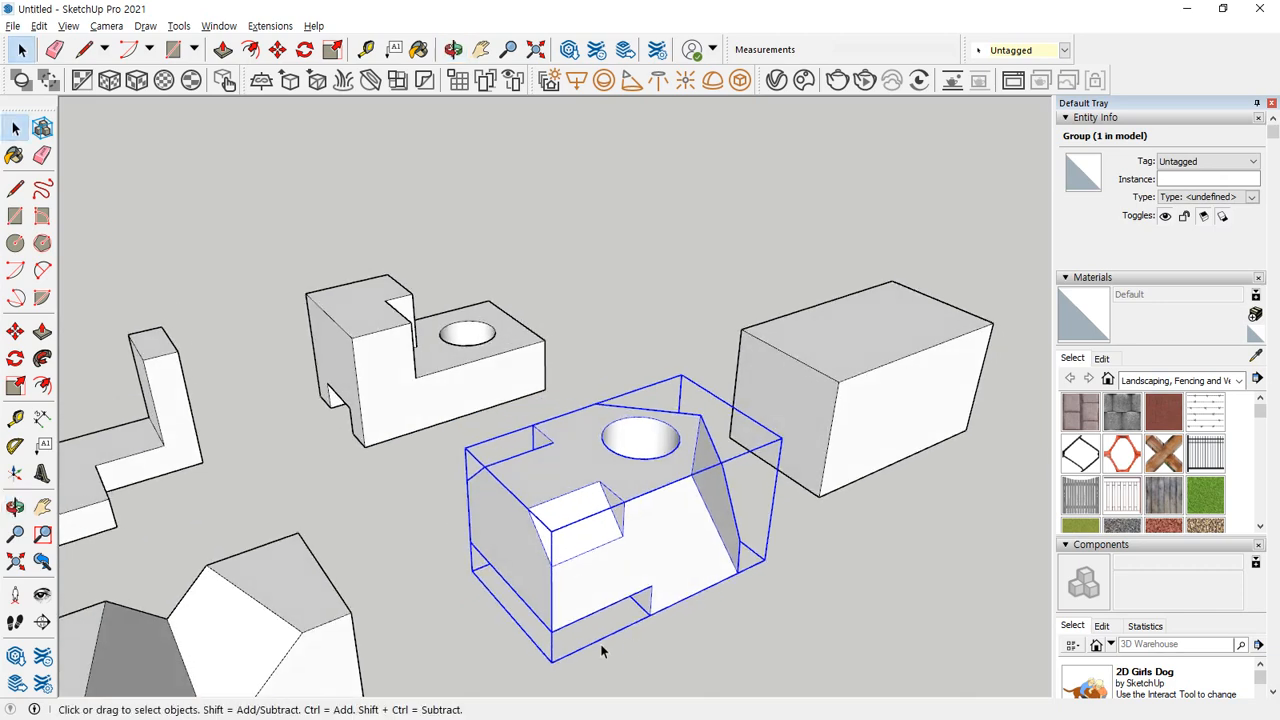
click(722, 602)
Draw a circle with a radius of about 7 mm on the front face of the grouped block.
scroll(700, 592, up, 2)
middle_drag(684, 585, 660, 563)
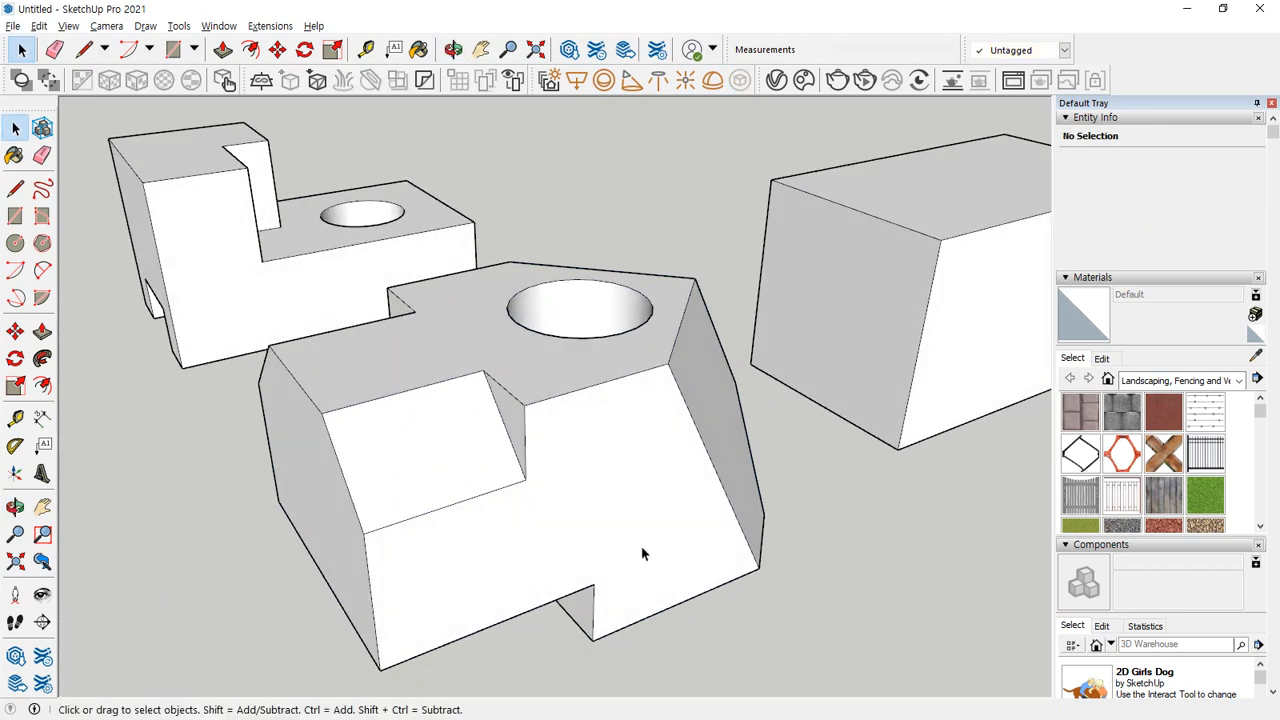
key(c)
click(610, 503)
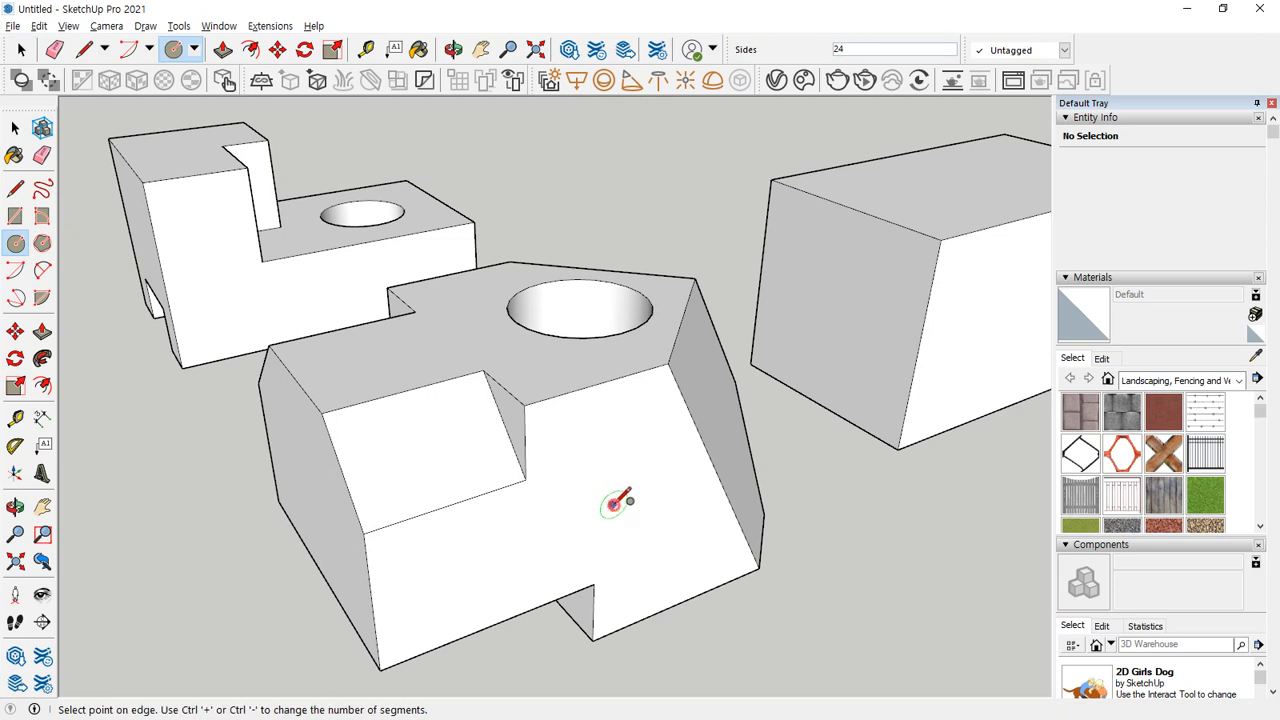
click(616, 455)
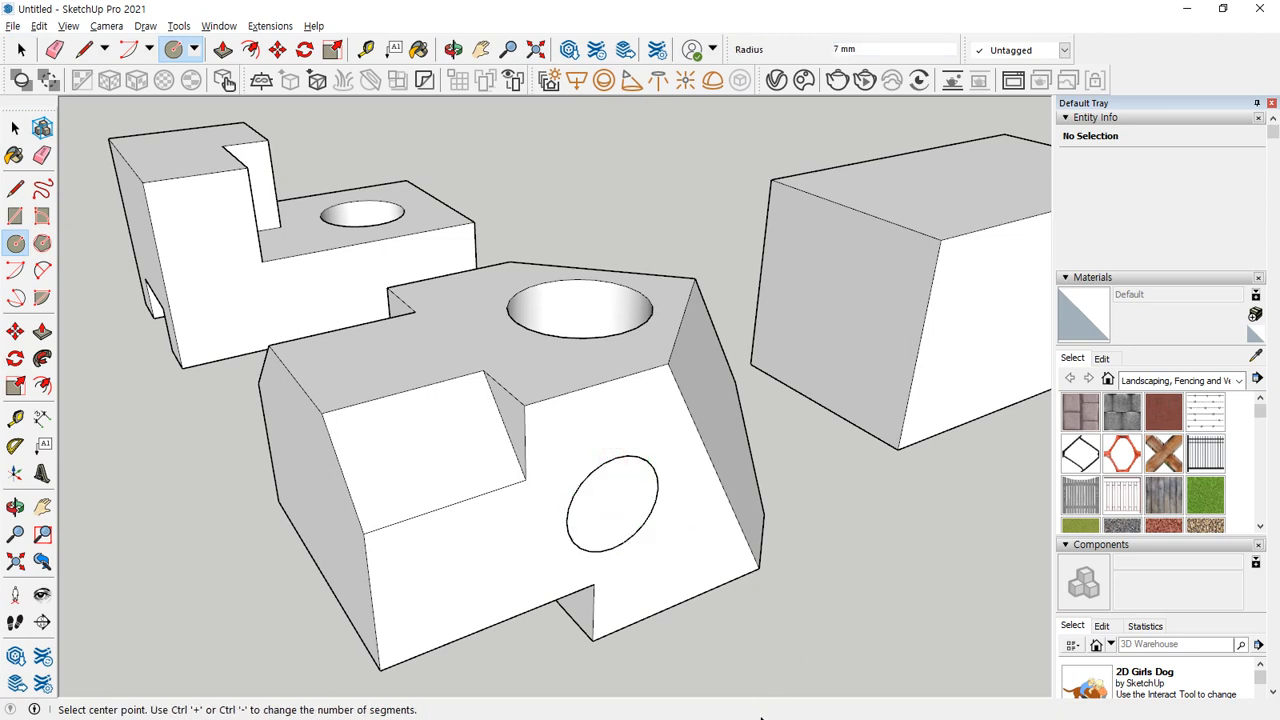
key(space)
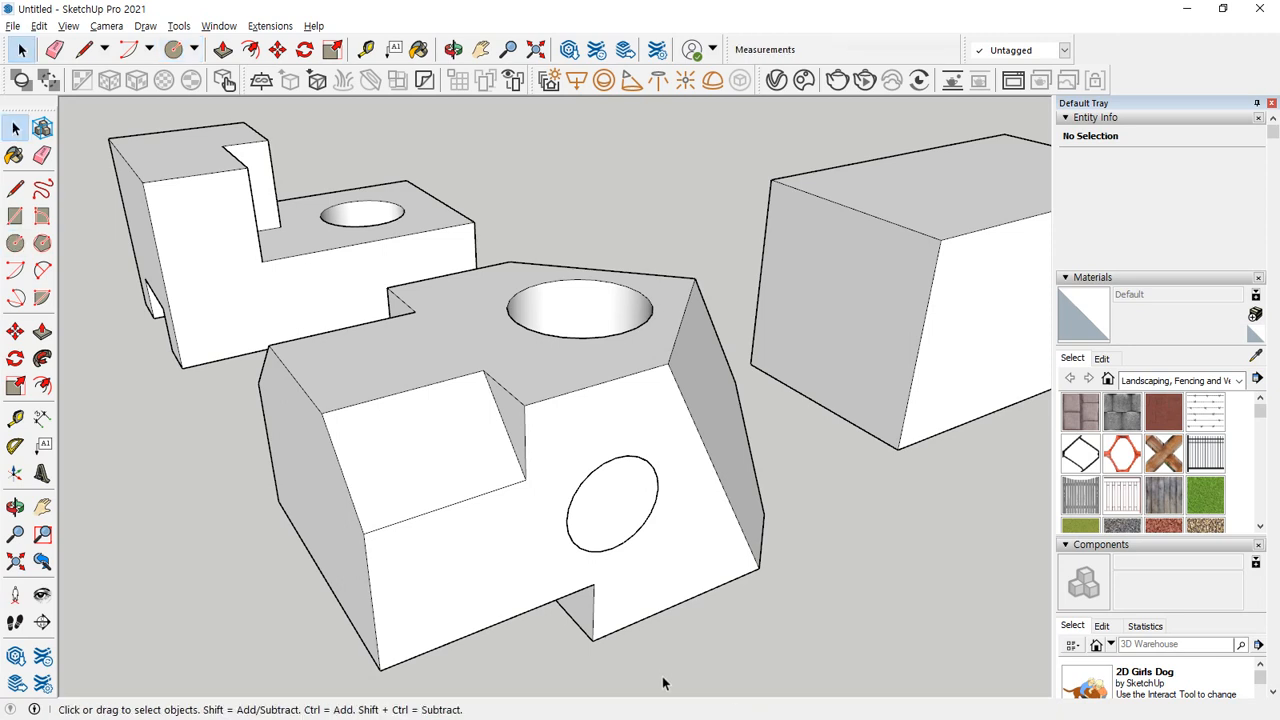
Try to move the circle and its face away from the grouped block's front face, and cancel the move.
double_click(631, 509)
key(m)
click(612, 496)
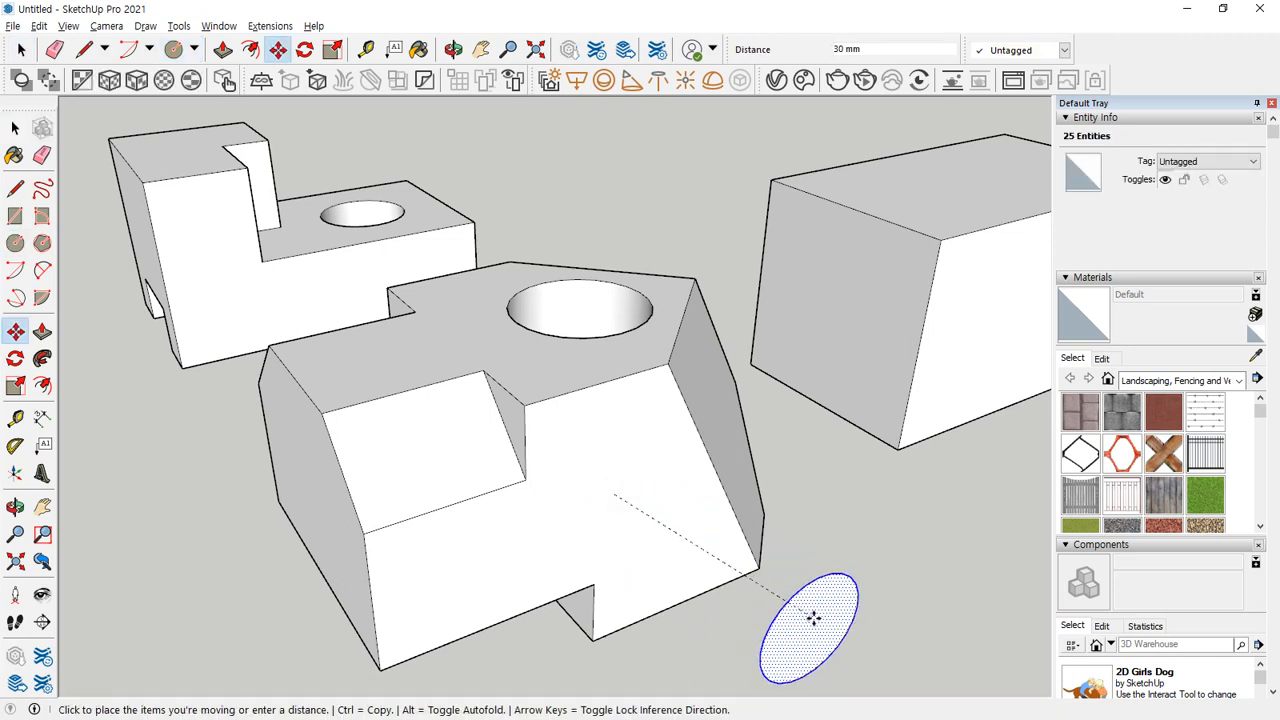
key(Escape)
Try to move only the rectangle's face on the ungrouped block's end outward, and cancel the move.
scroll(838, 443, down, 5)
middle_drag(783, 380, 128, 377)
key(space)
scroll(595, 296, up, 5)
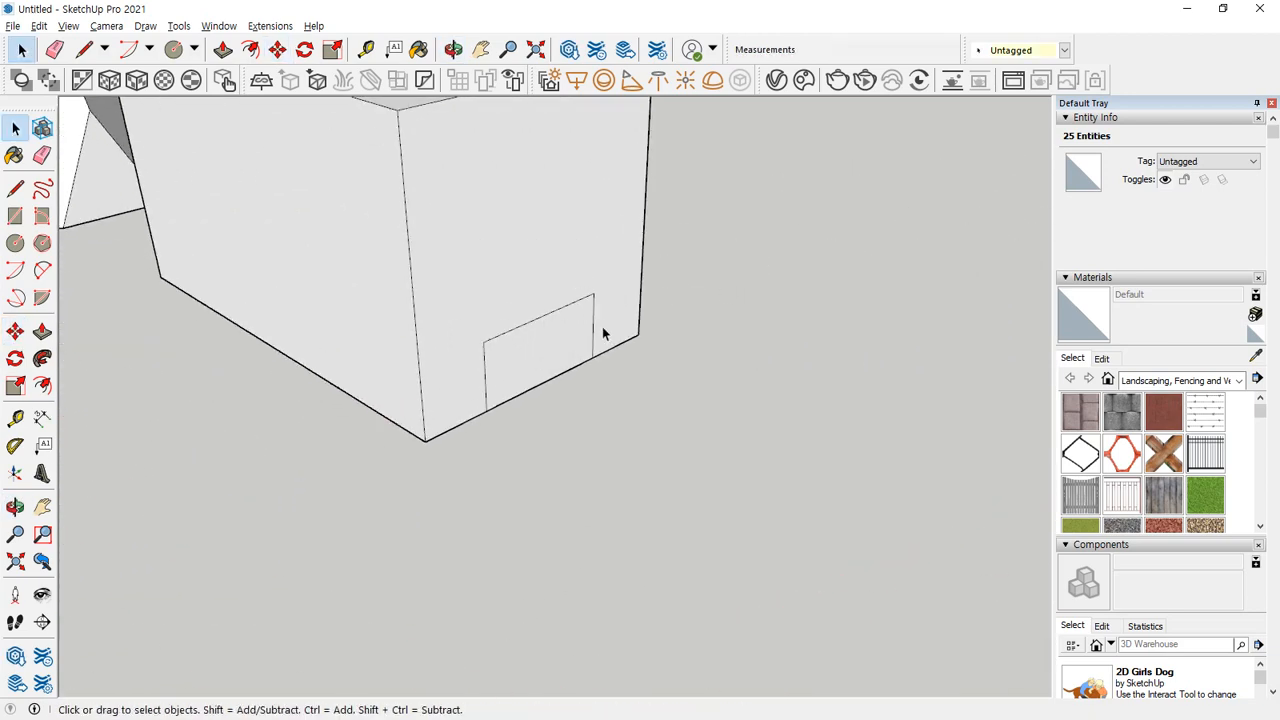
key(p)
key(m)
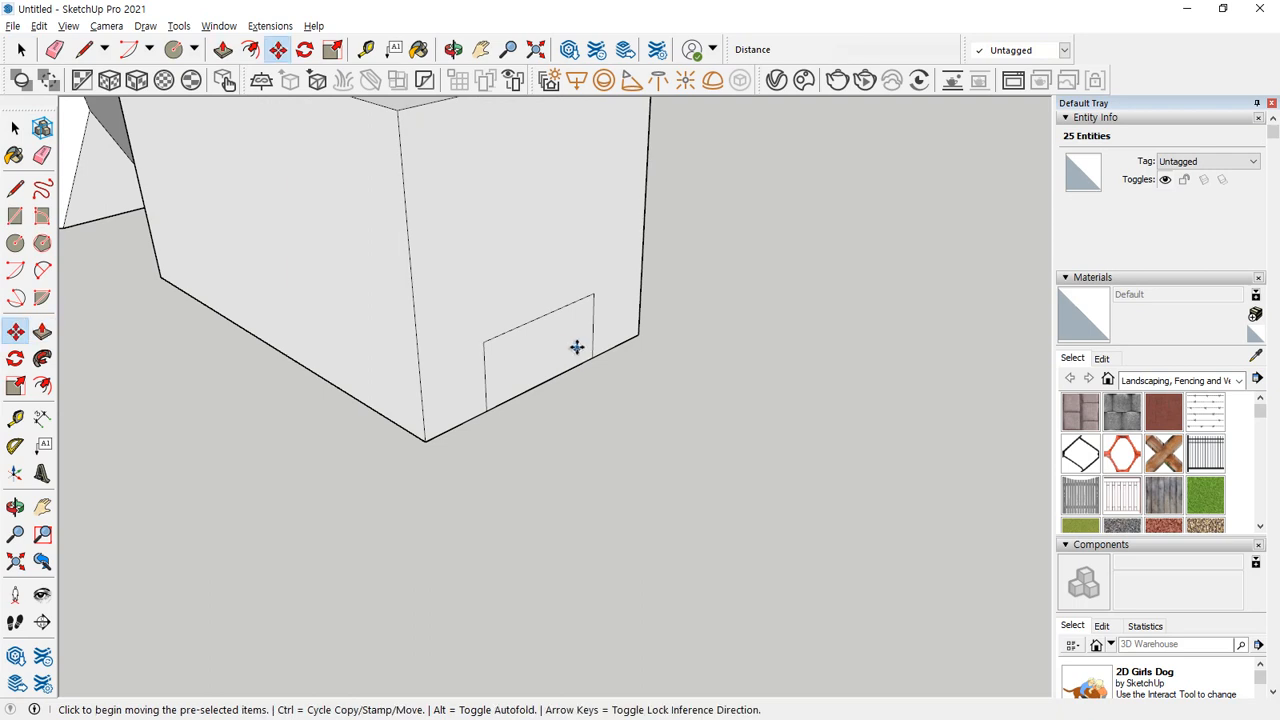
click(546, 352)
key(space)
click(548, 372)
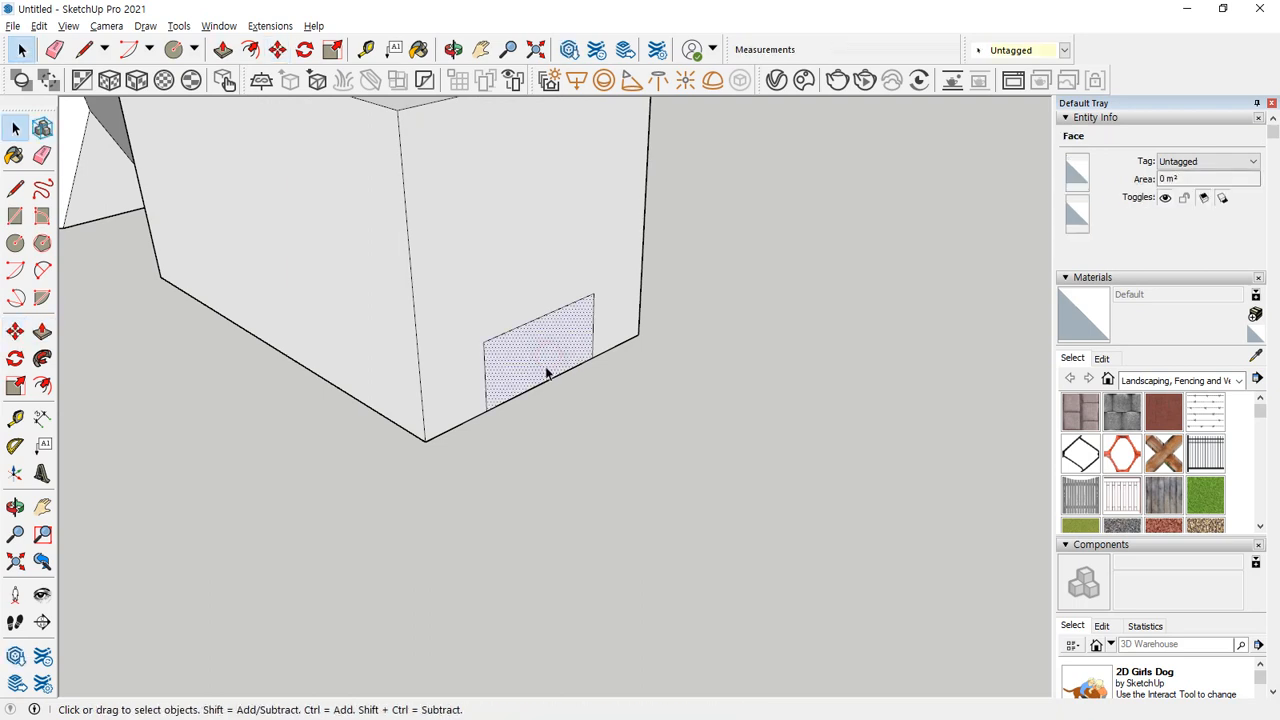
key(m)
click(553, 343)
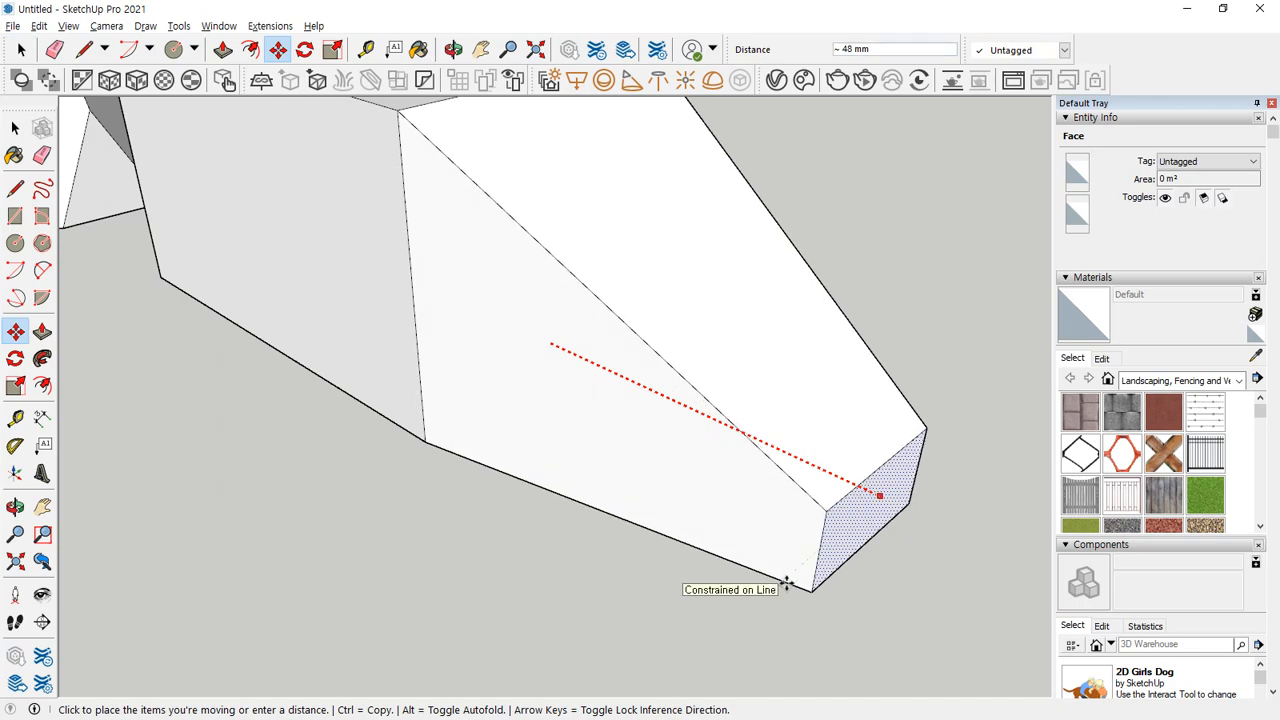
key(Escape)
Erase the rectangle outlined at the bottom of the plain block's end face.
scroll(786, 583, down, 5)
scroll(491, 486, down, 3)
middle_drag(491, 486, 877, 403)
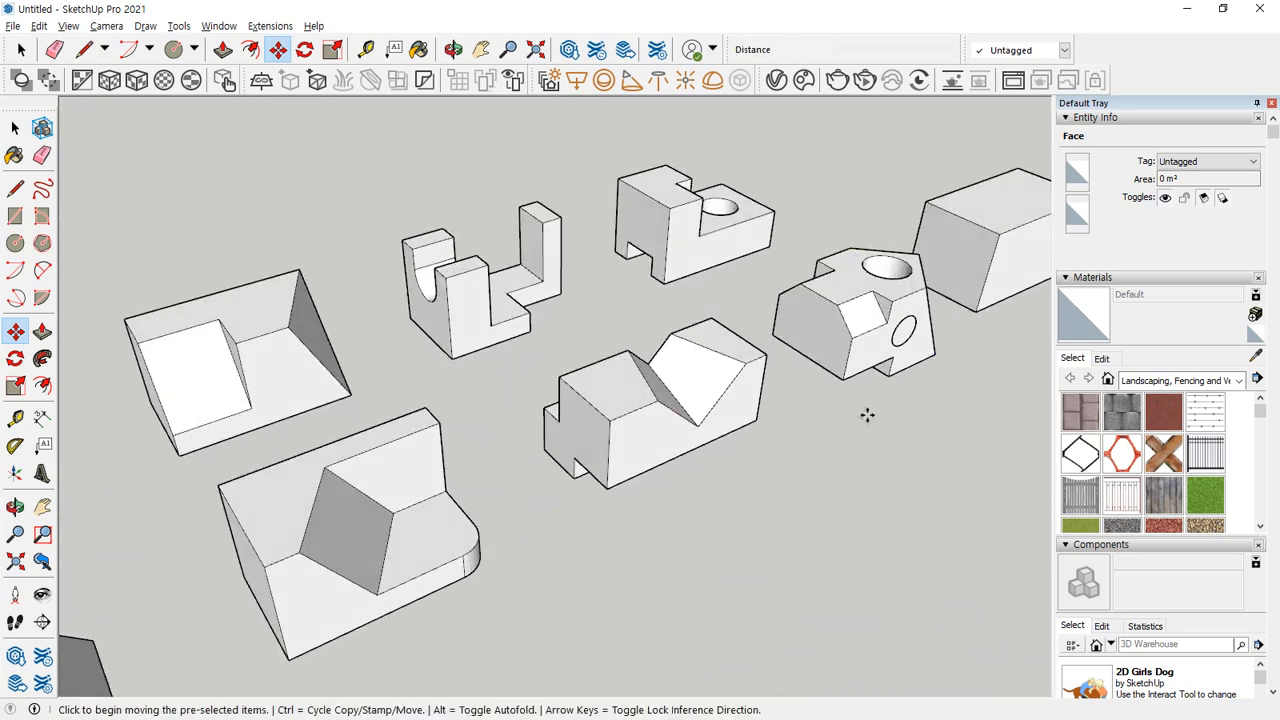
key(e)
scroll(410, 444, down, 2)
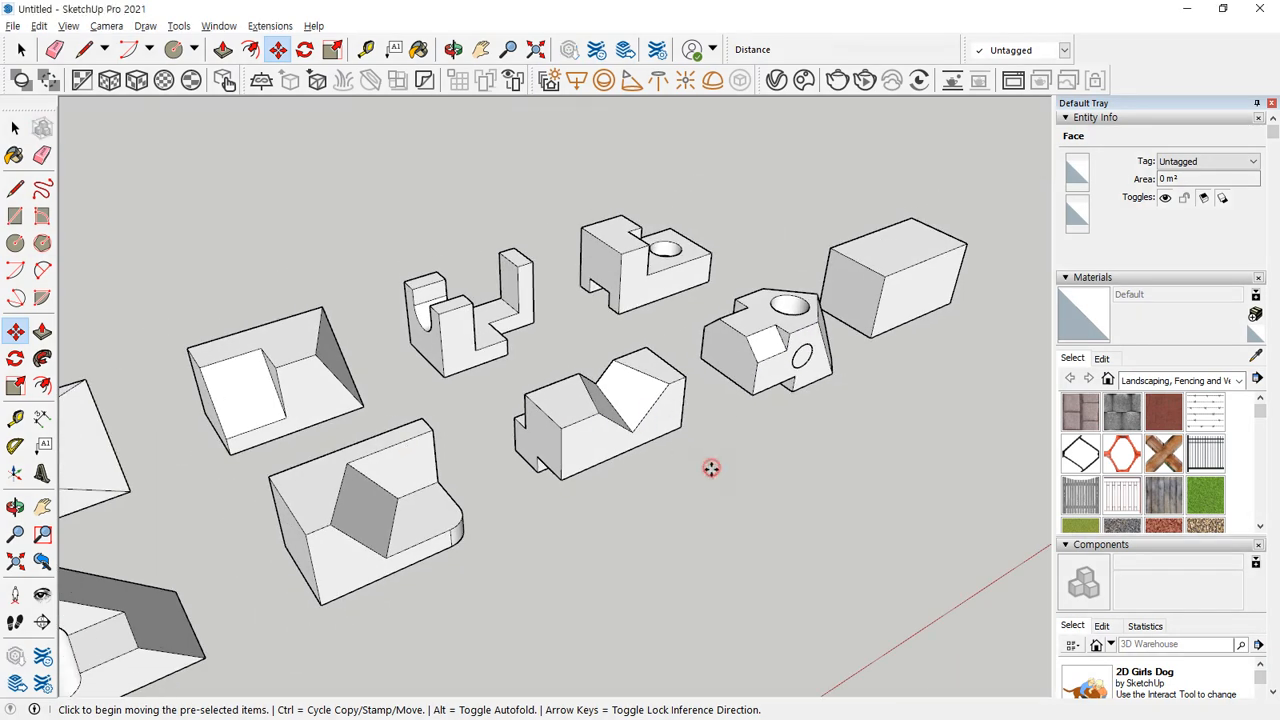
key(space)
middle_drag(675, 573, 467, 398)
scroll(467, 398, up, 3)
key(e)
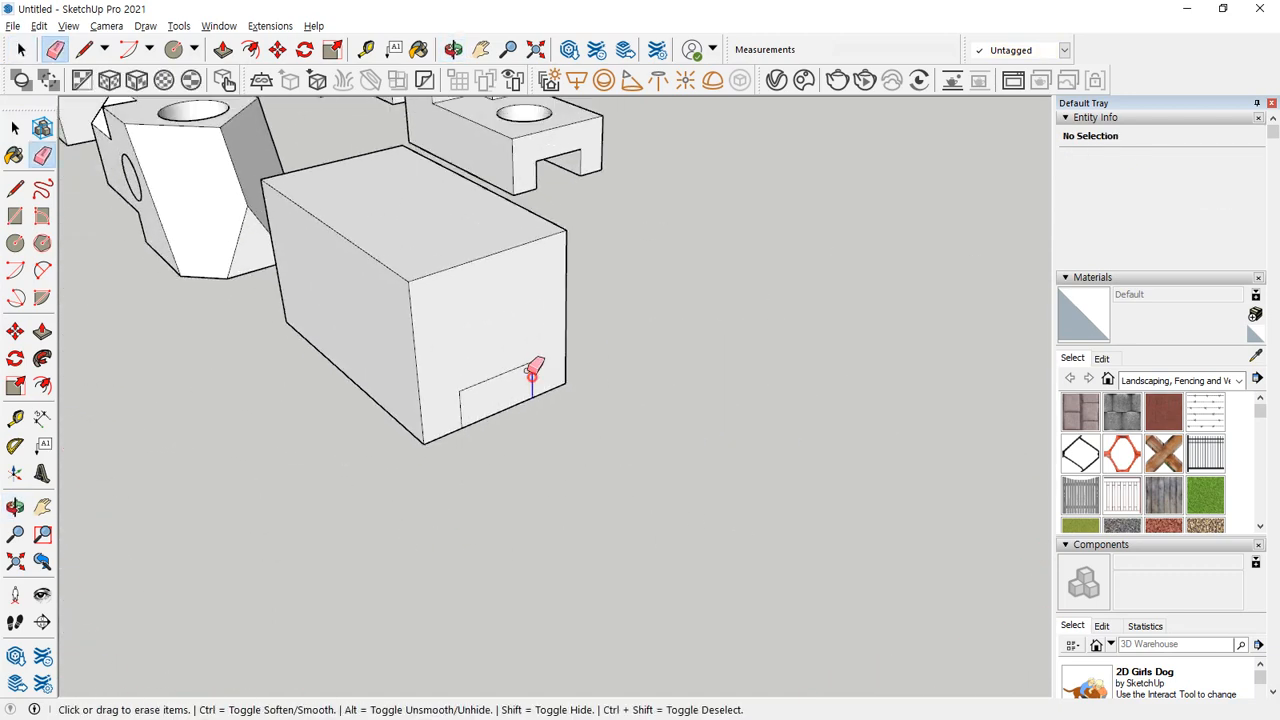
drag(531, 371, 416, 409)
Select all connected geometry of the plain rectangular block and make it a group.
key(space)
triple_click(391, 326)
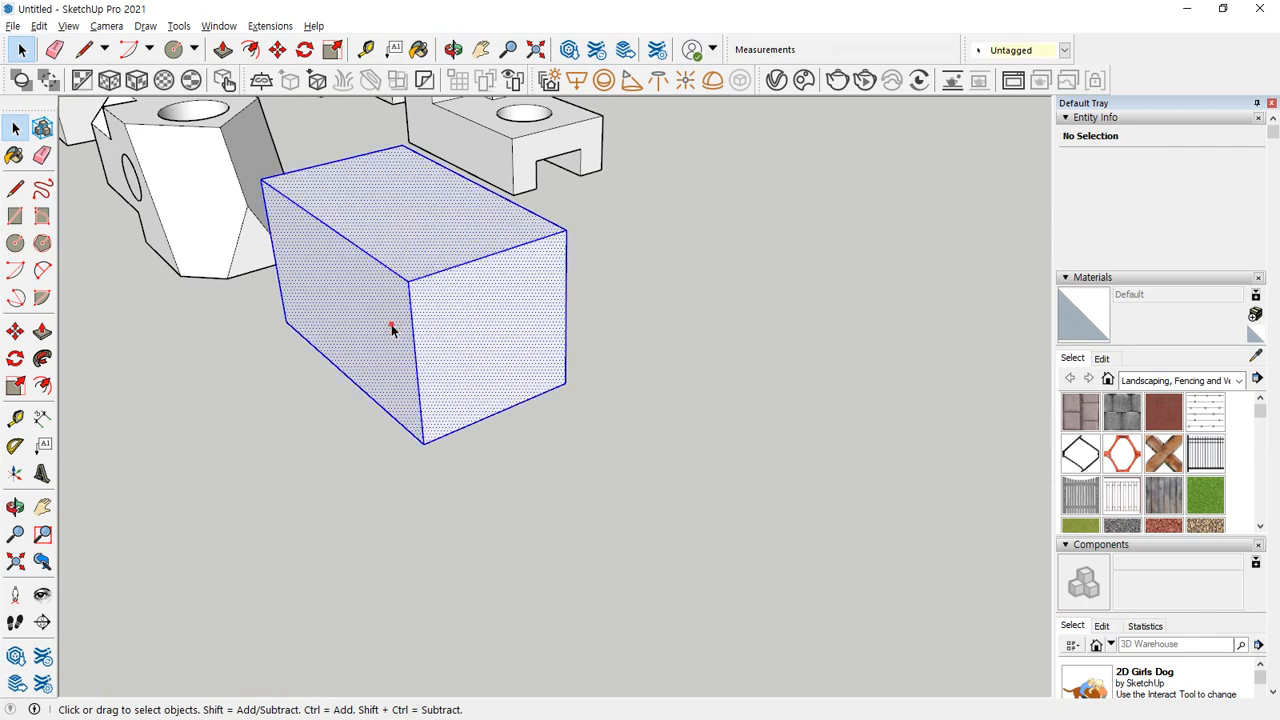
right_click(459, 322)
click(523, 457)
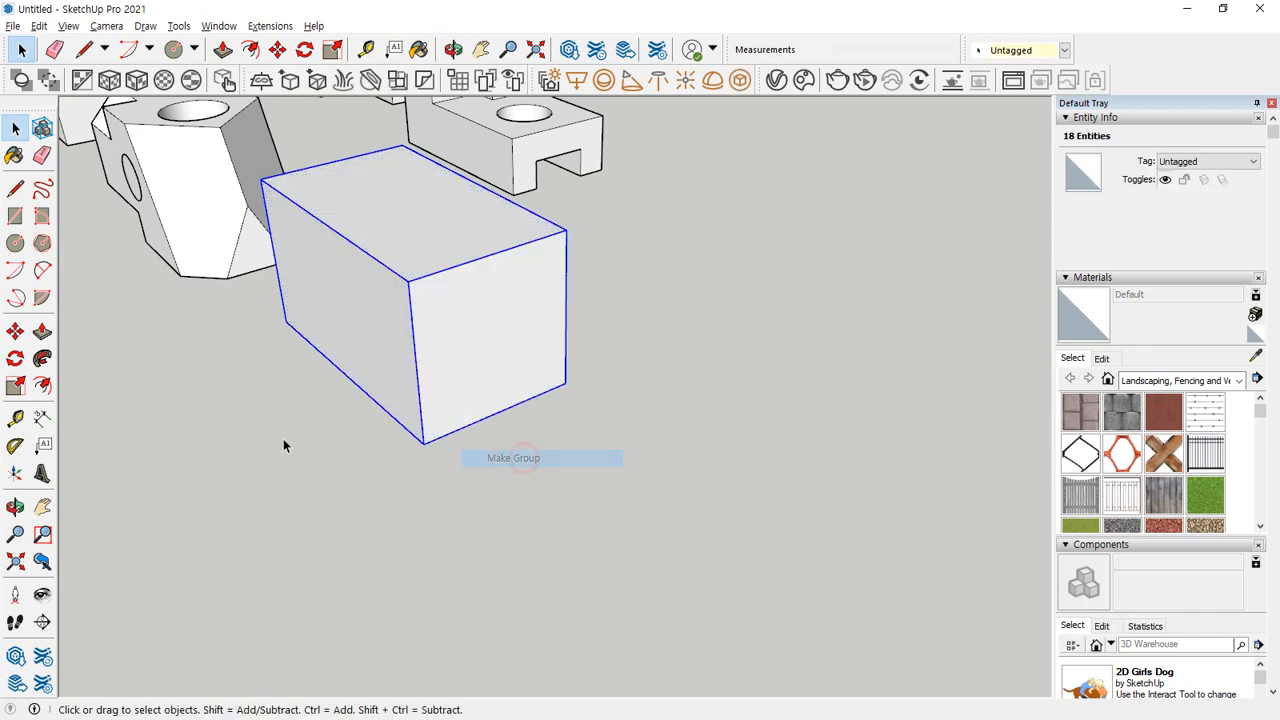
middle_drag(283, 443, 823, 403)
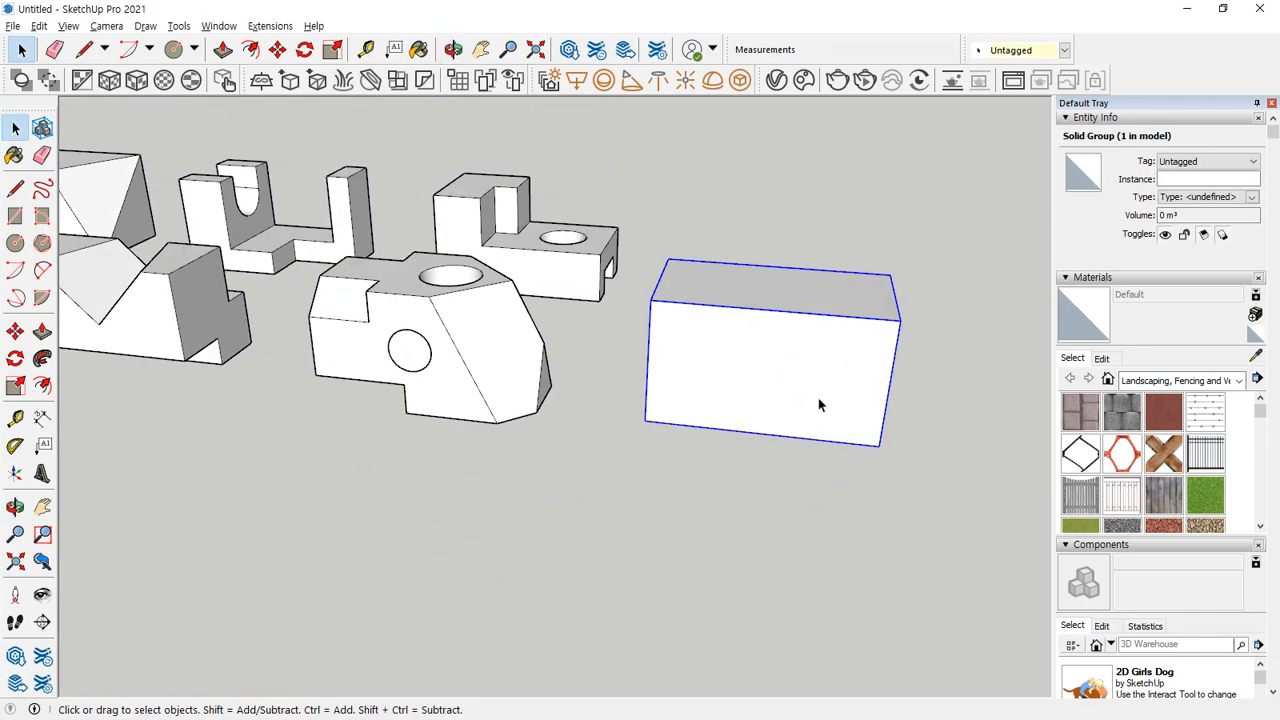
Draw a 30 × 30 mm rectangle on the grouped block's long side face, starting from its upper edge.
key(r)
click(706, 304)
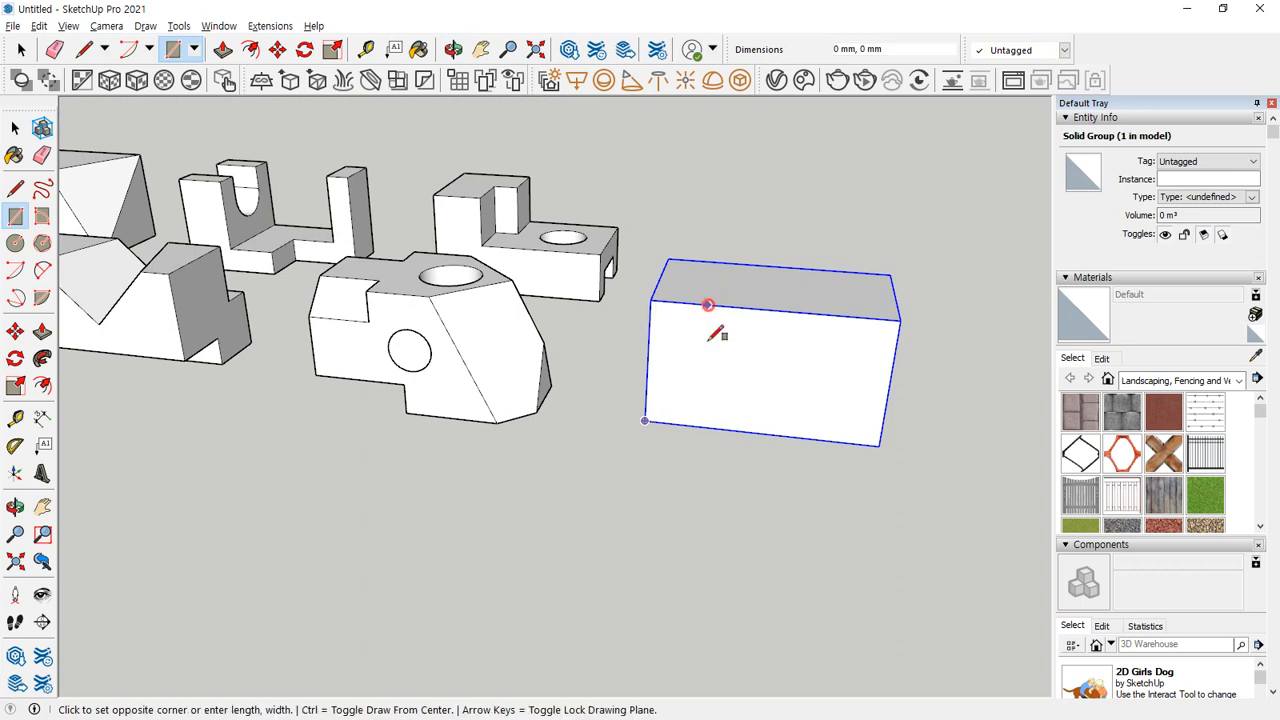
text(3)
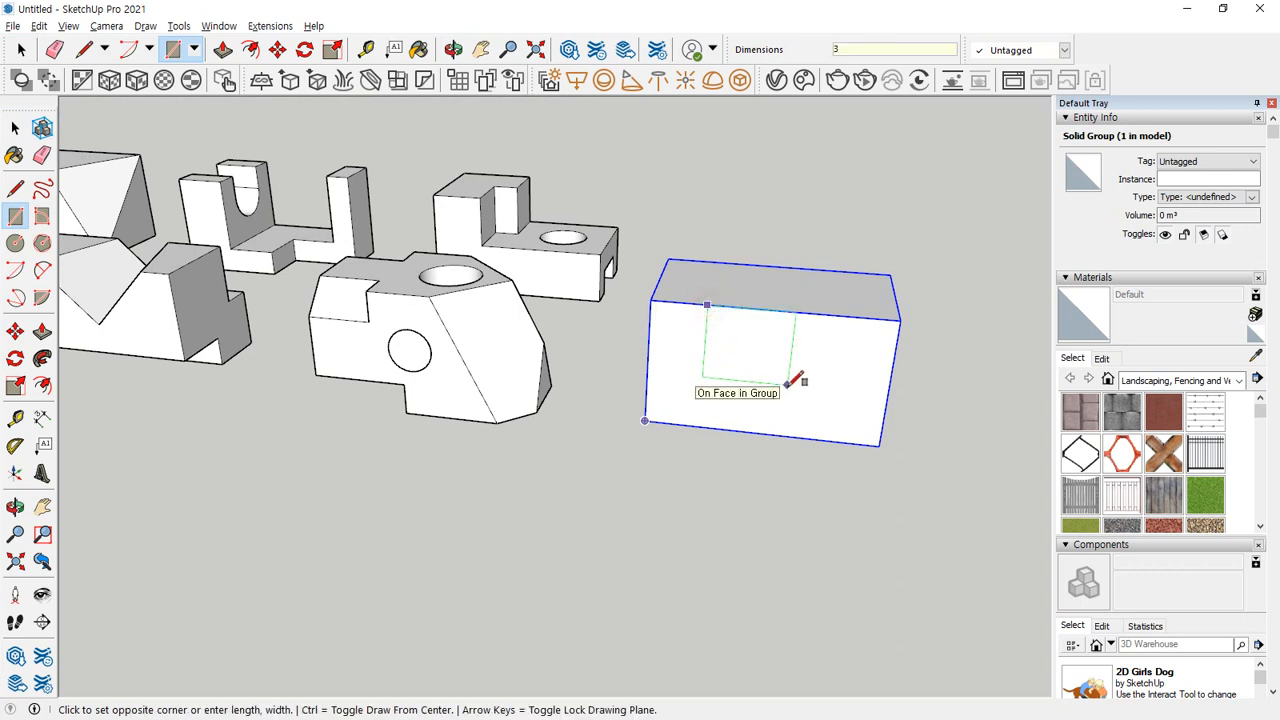
text(0,30)
key(Return)
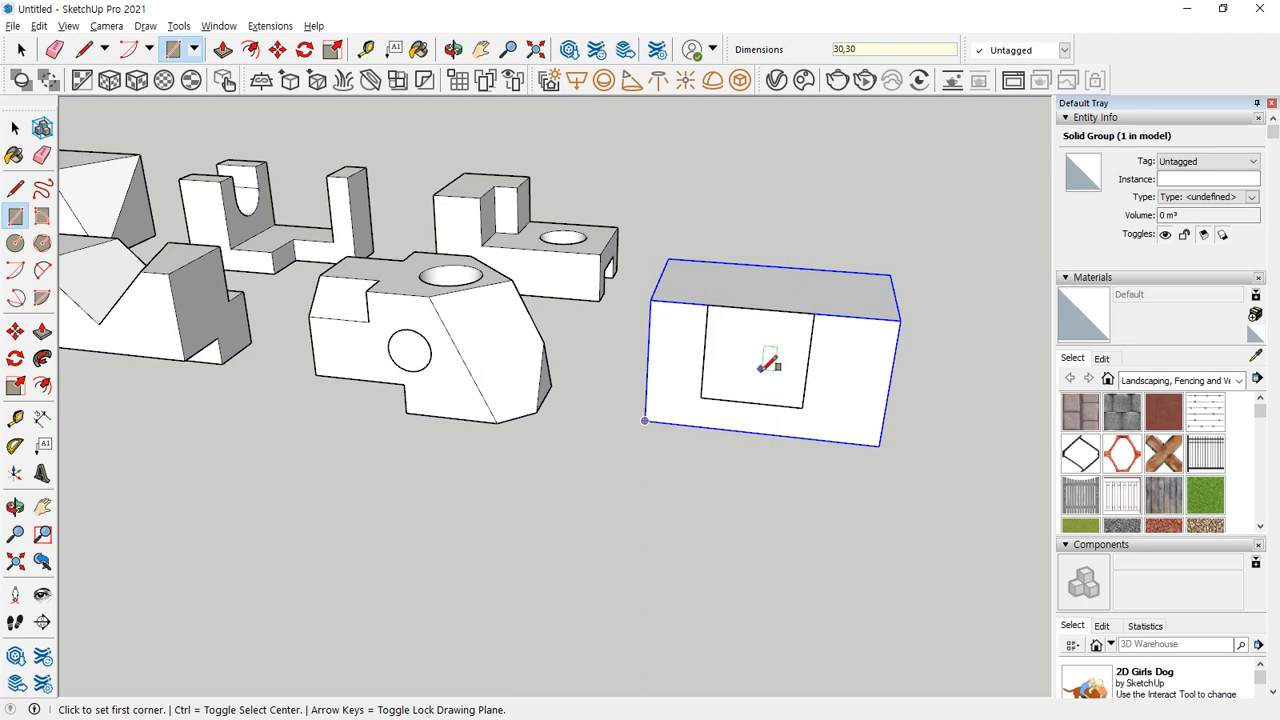
Reposition the rectangle and its face along the block's upper edge so it starts 20 mm from the corner.
key(space)
double_click(760, 336)
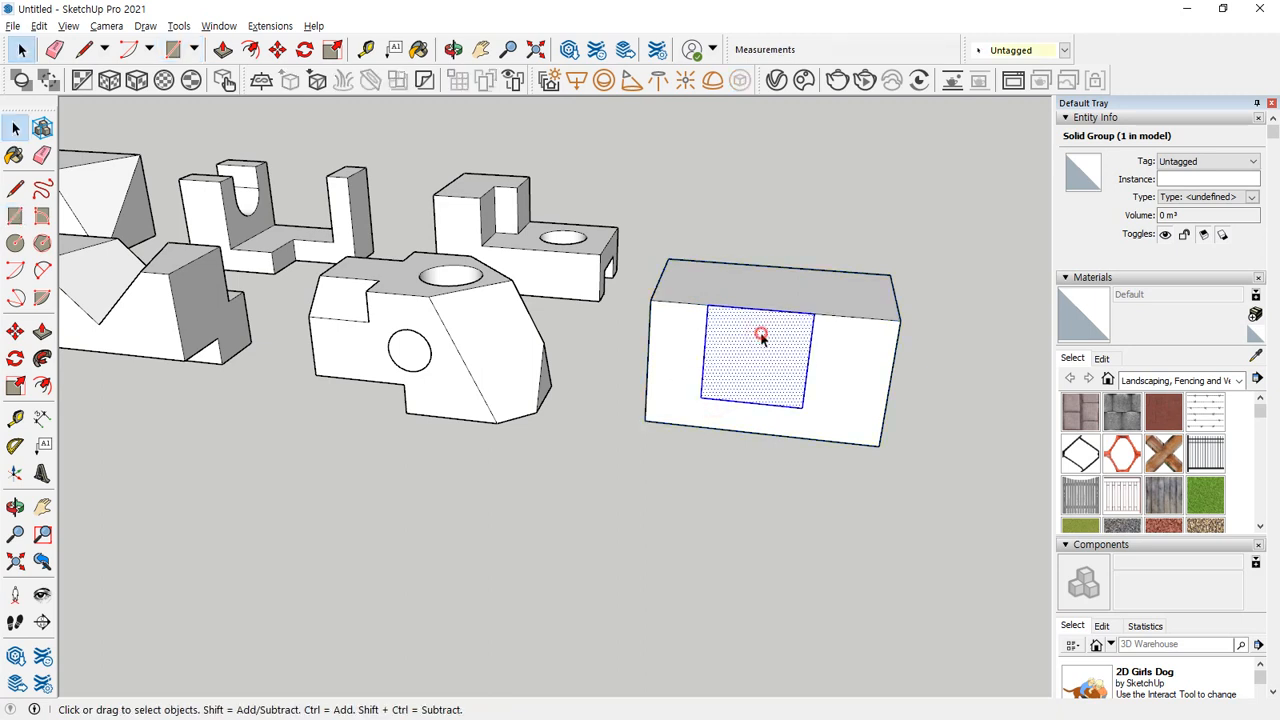
key(m)
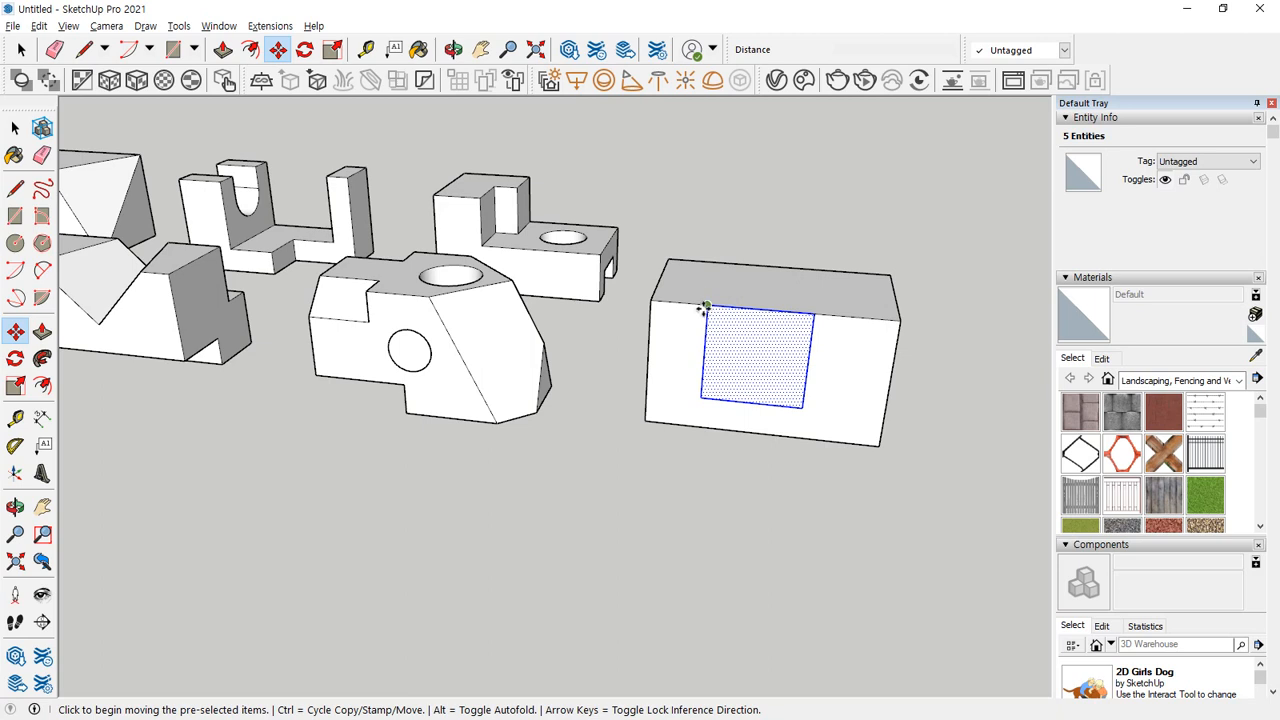
click(707, 306)
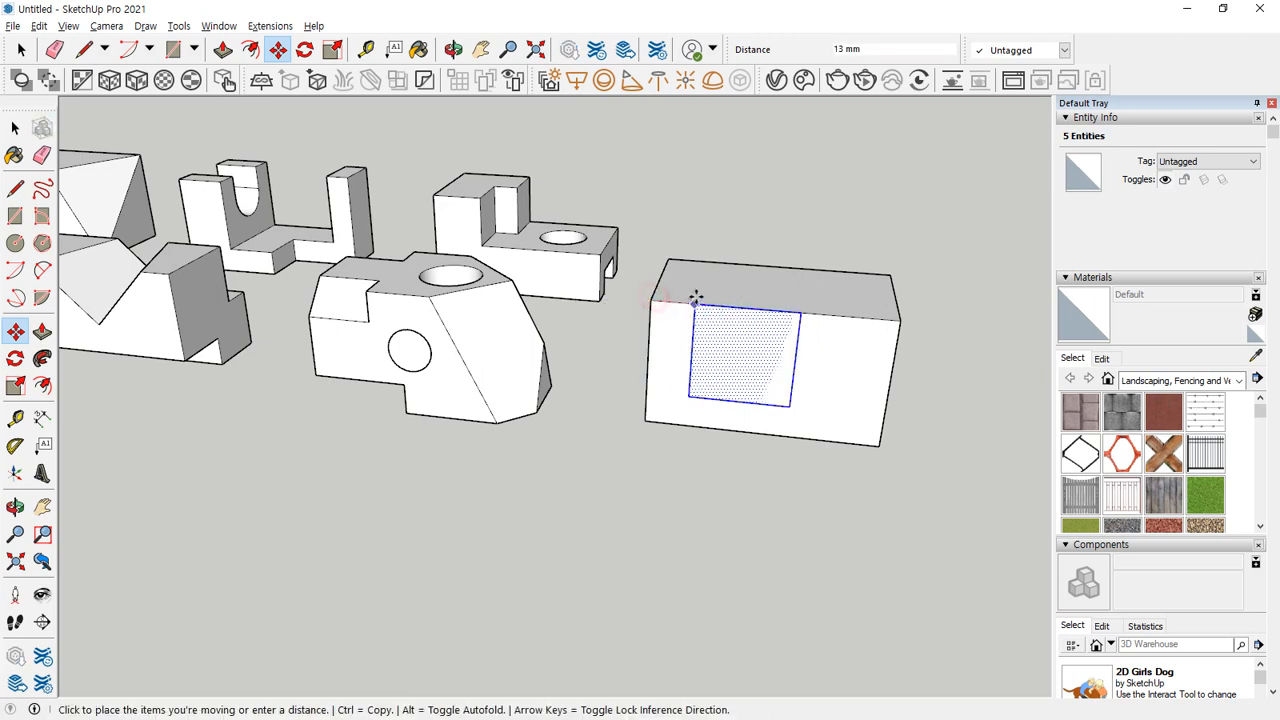
text(2)
key(Return)
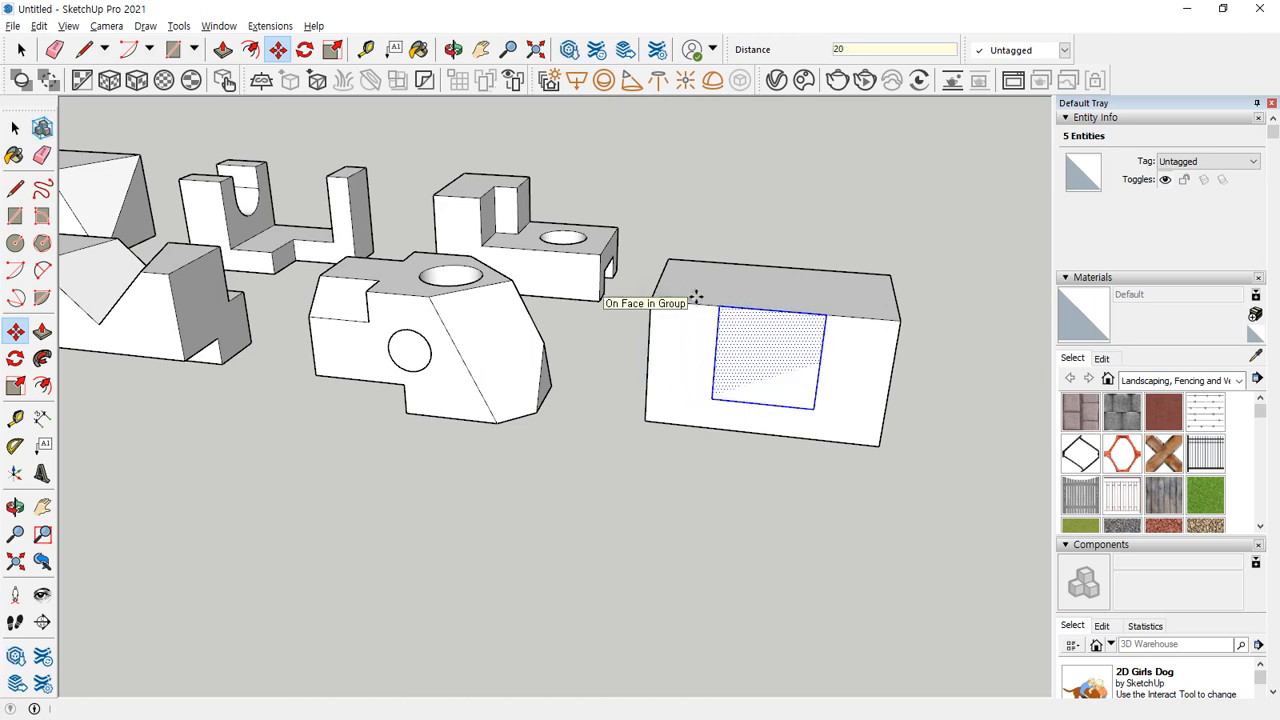
Widen the rectangle by moving its vertical edge farthest from that corner 10 mm outward along the face.
key(space)
click(910, 458)
middle_drag(910, 458, 845, 355)
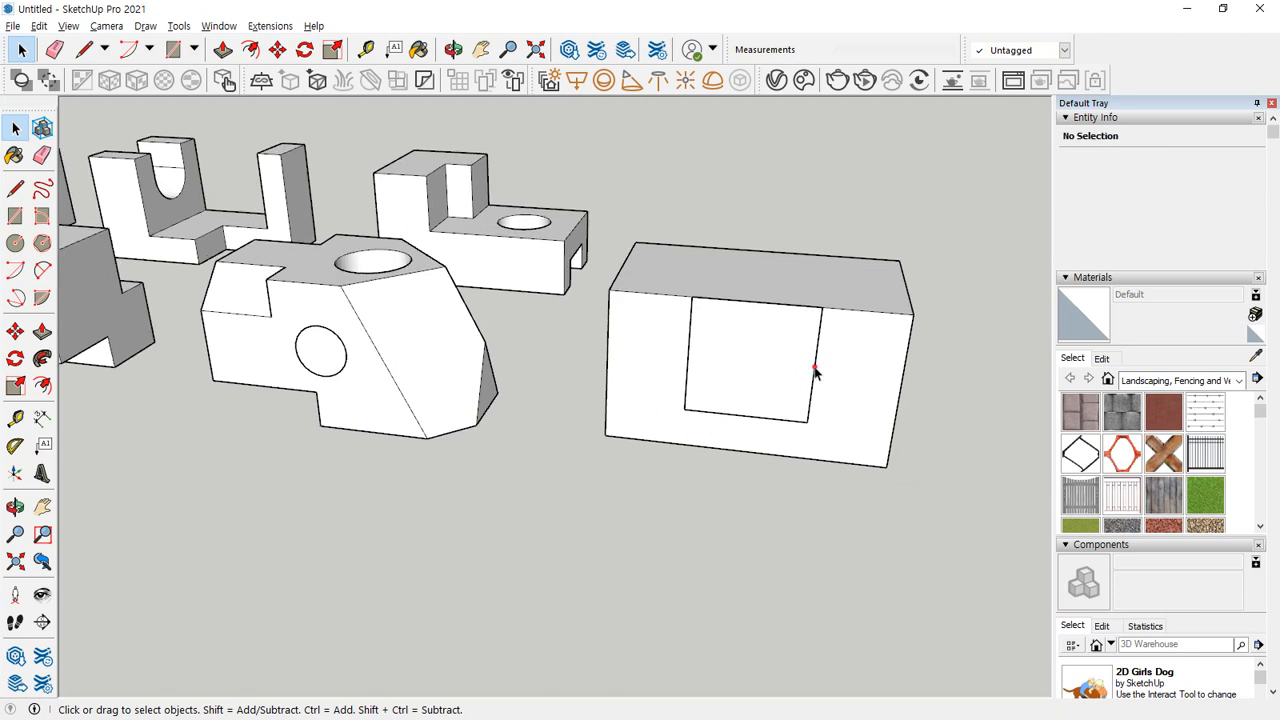
click(814, 388)
key(m)
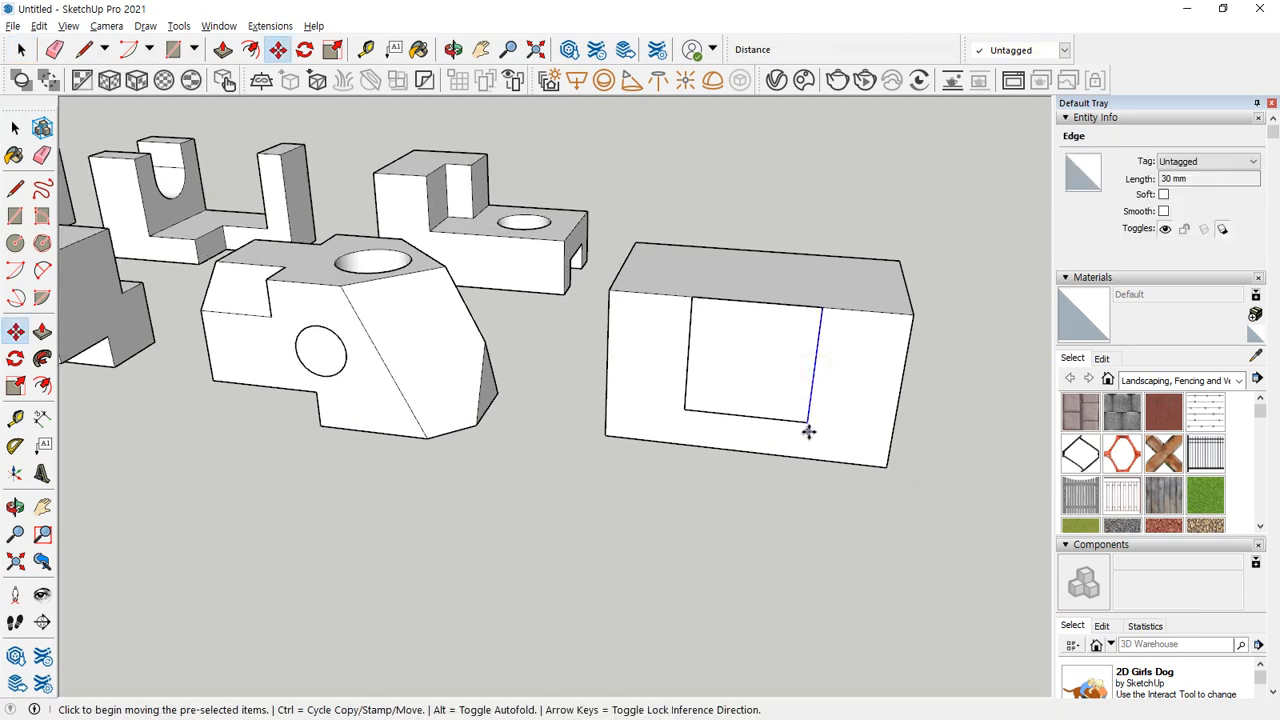
click(805, 426)
text(10)
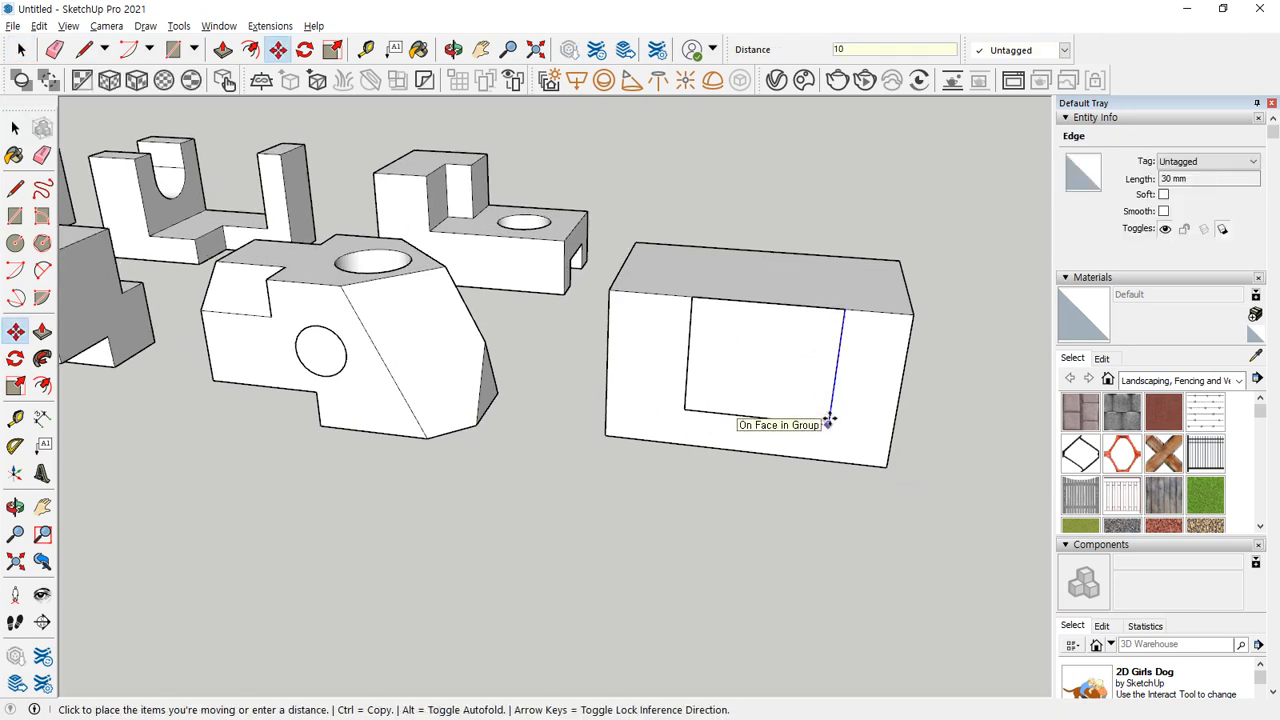
key(Return)
Push/Pull the rectangle through the block's full depth to the opposite side, forming a separate box.
middle_drag(943, 420, 726, 480)
key(p)
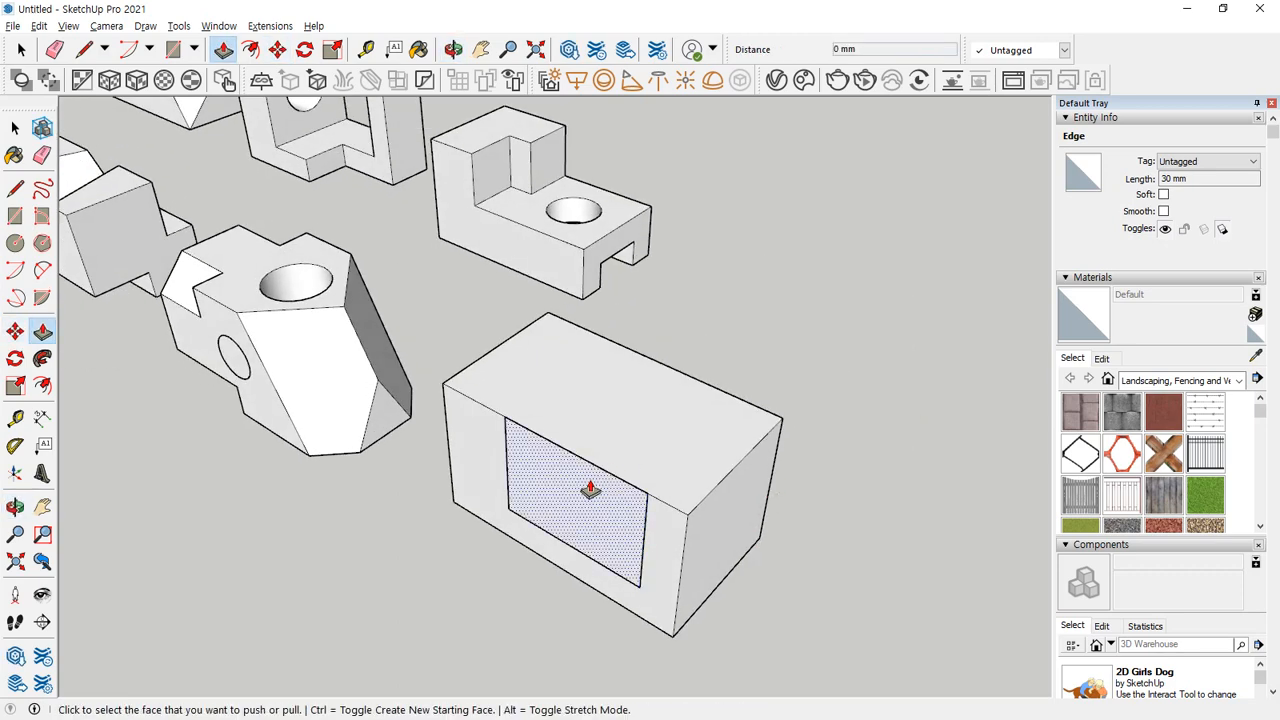
click(590, 490)
middle_drag(651, 423, 803, 451)
click(259, 405)
Select all connected geometry of the box inside the block and make it a group.
key(space)
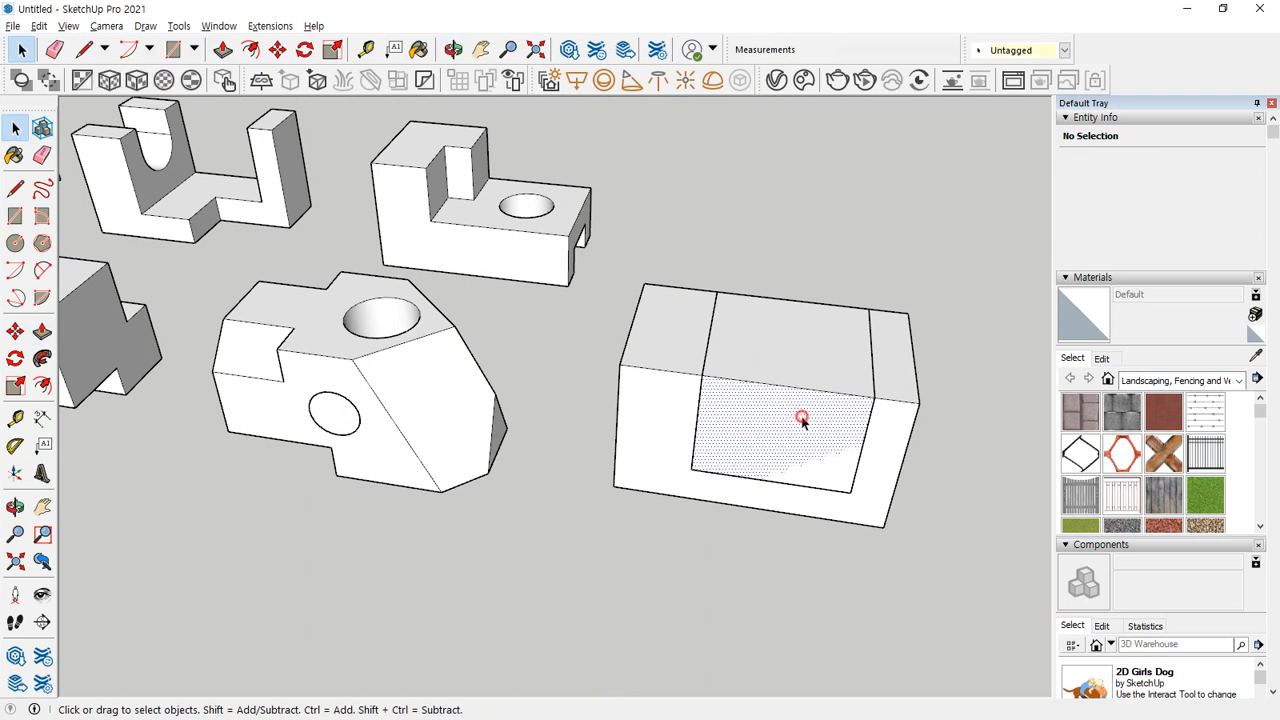
double_click(802, 420)
right_click(802, 420)
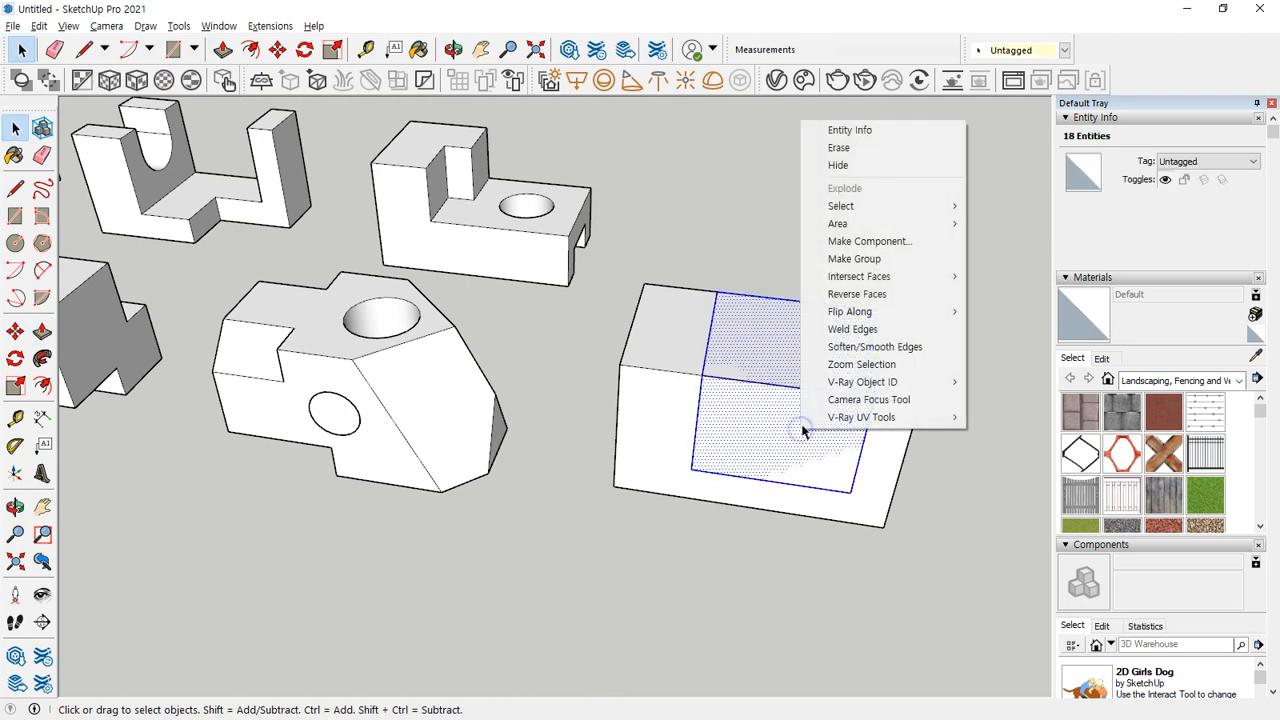
click(872, 266)
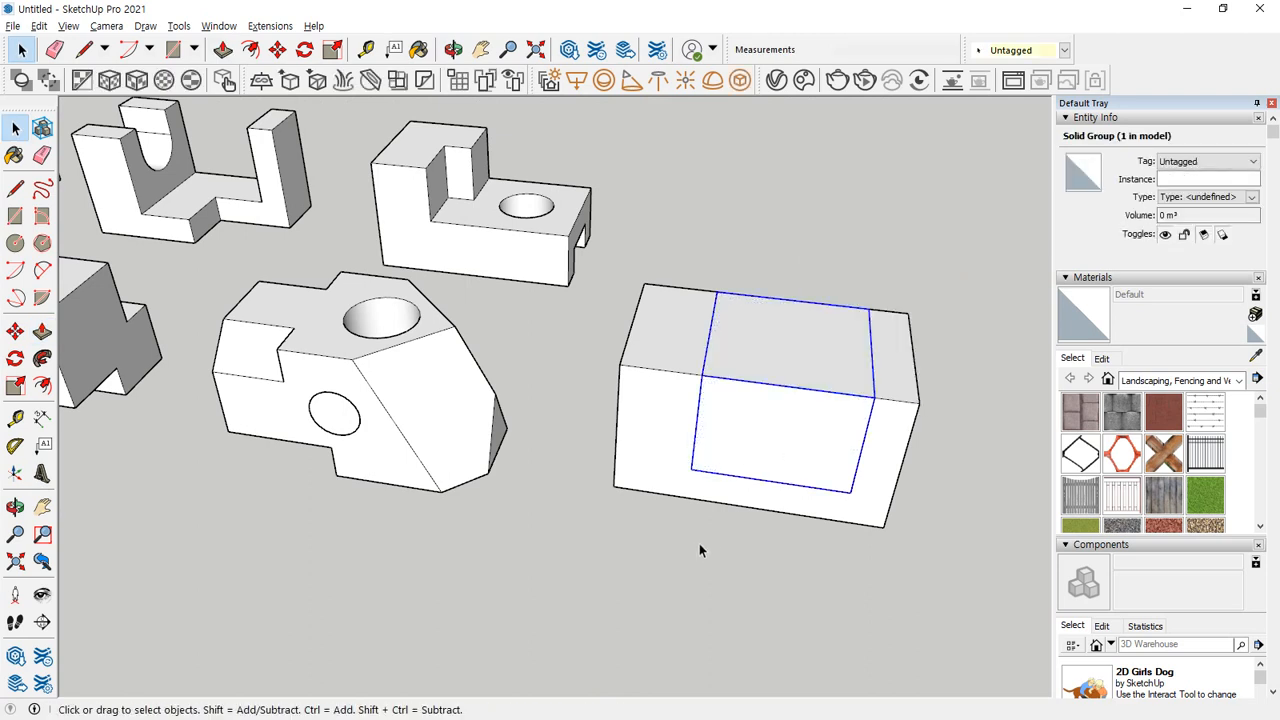
middle_drag(814, 426, 617, 410)
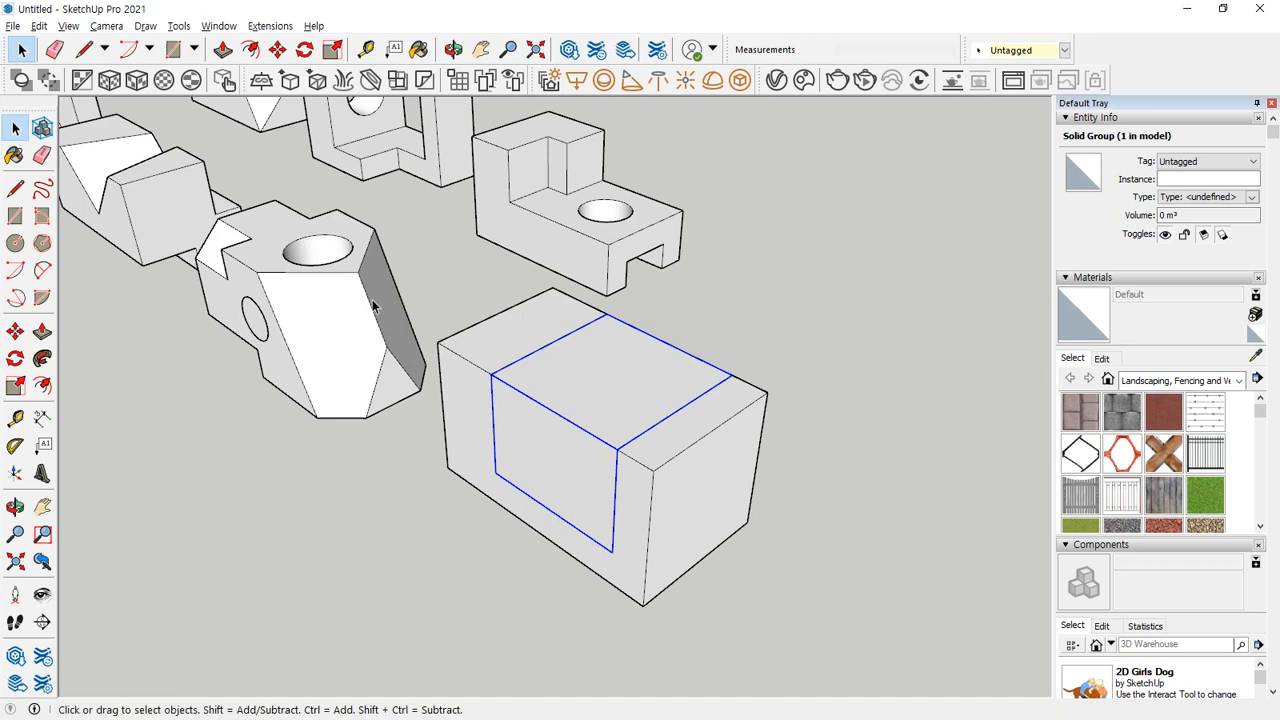
Try the Subtract solid tool to cut the box group out of the block group, and undo it.
click(180, 27)
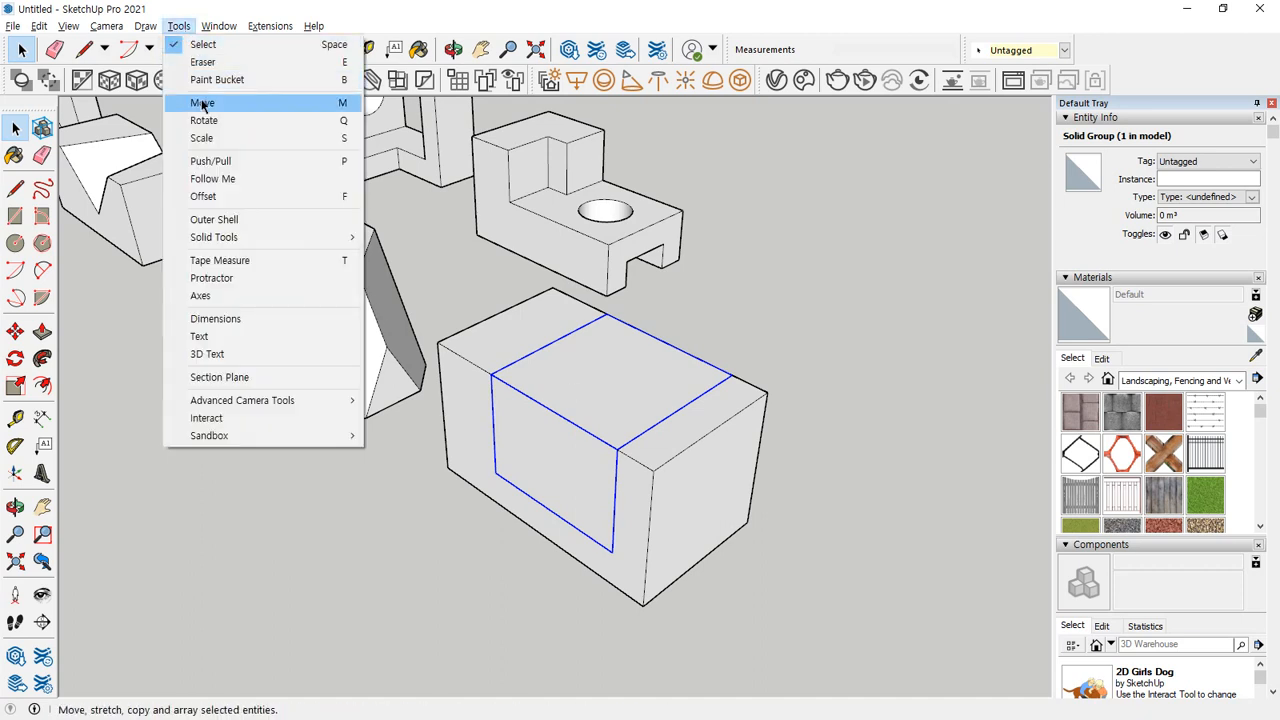
mouse_move(246, 246)
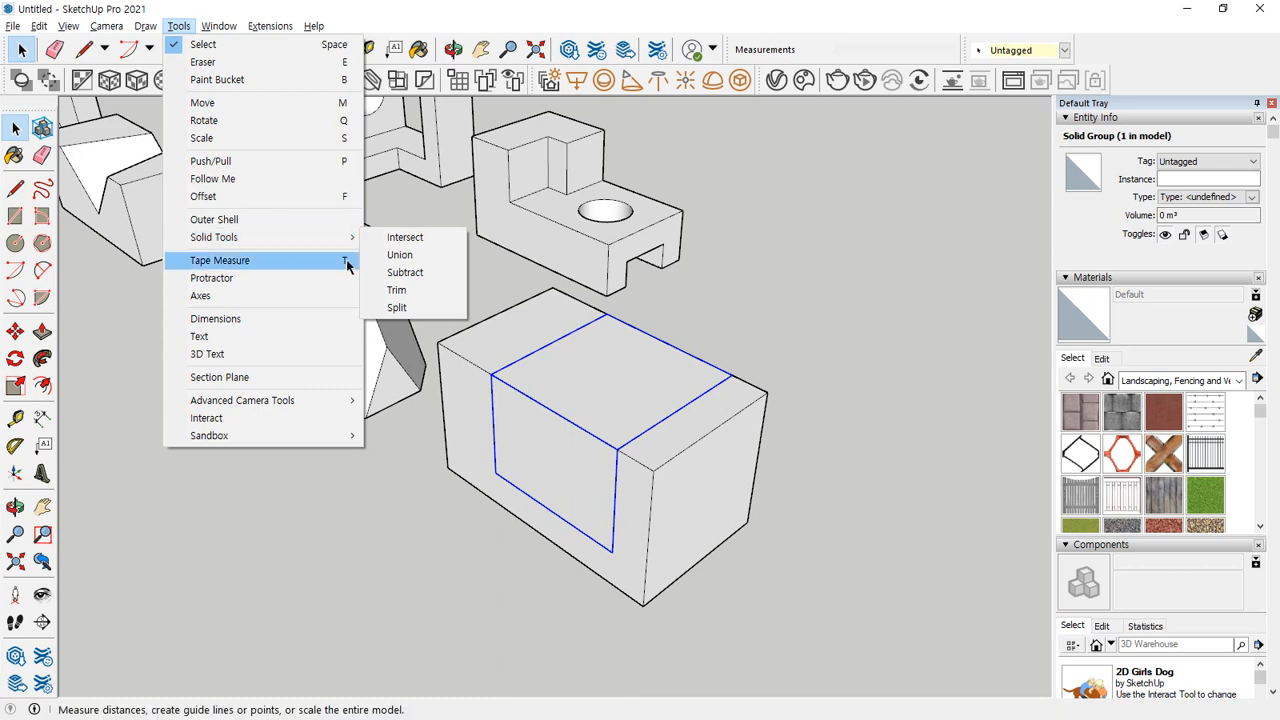
click(406, 272)
click(509, 333)
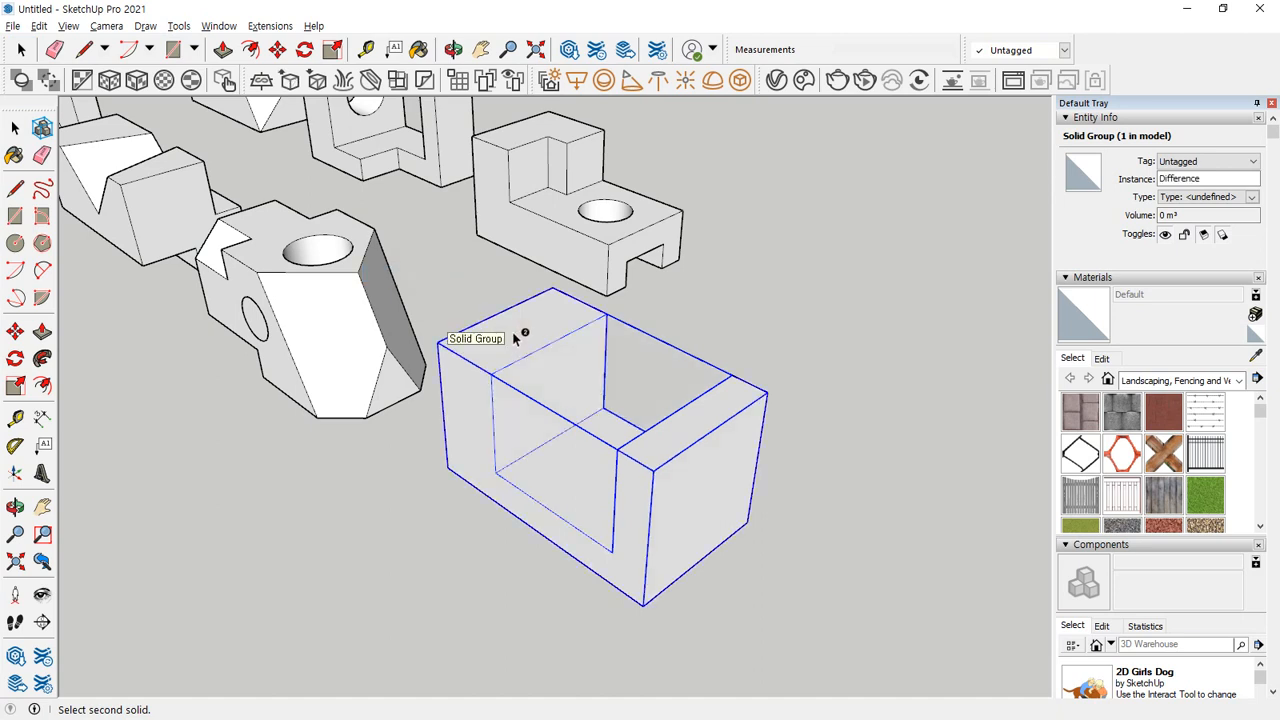
key(ctrl+z)
Select the outer block group and the box group inside it one after the other.
key(space)
click(491, 328)
click(623, 400)
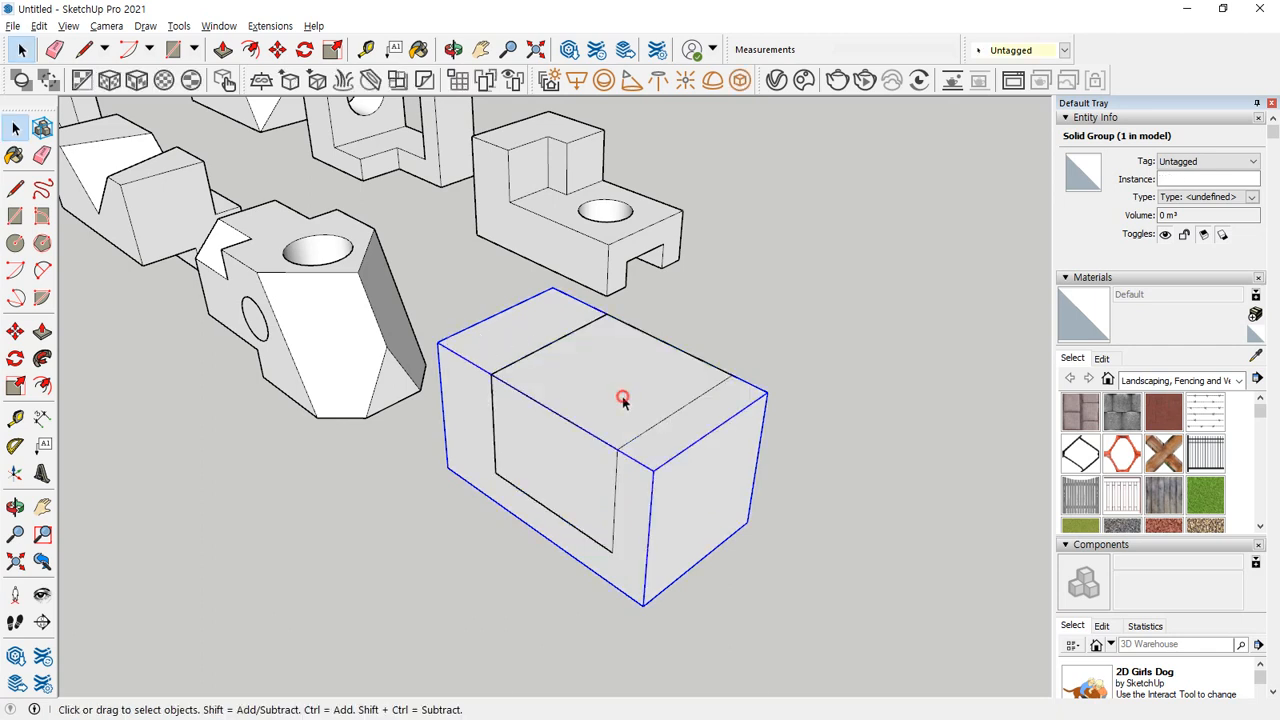
Use the Subtract solid tool to cut the inner box group out of the outer block group.
click(810, 310)
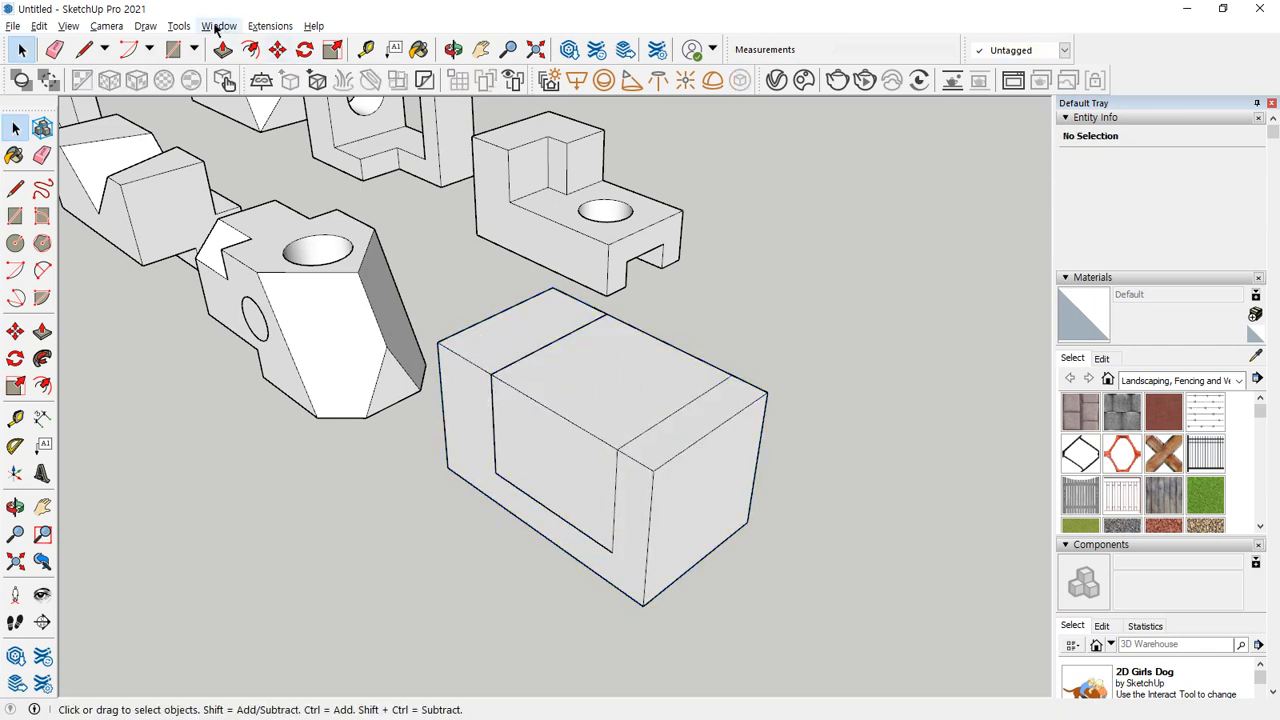
click(178, 26)
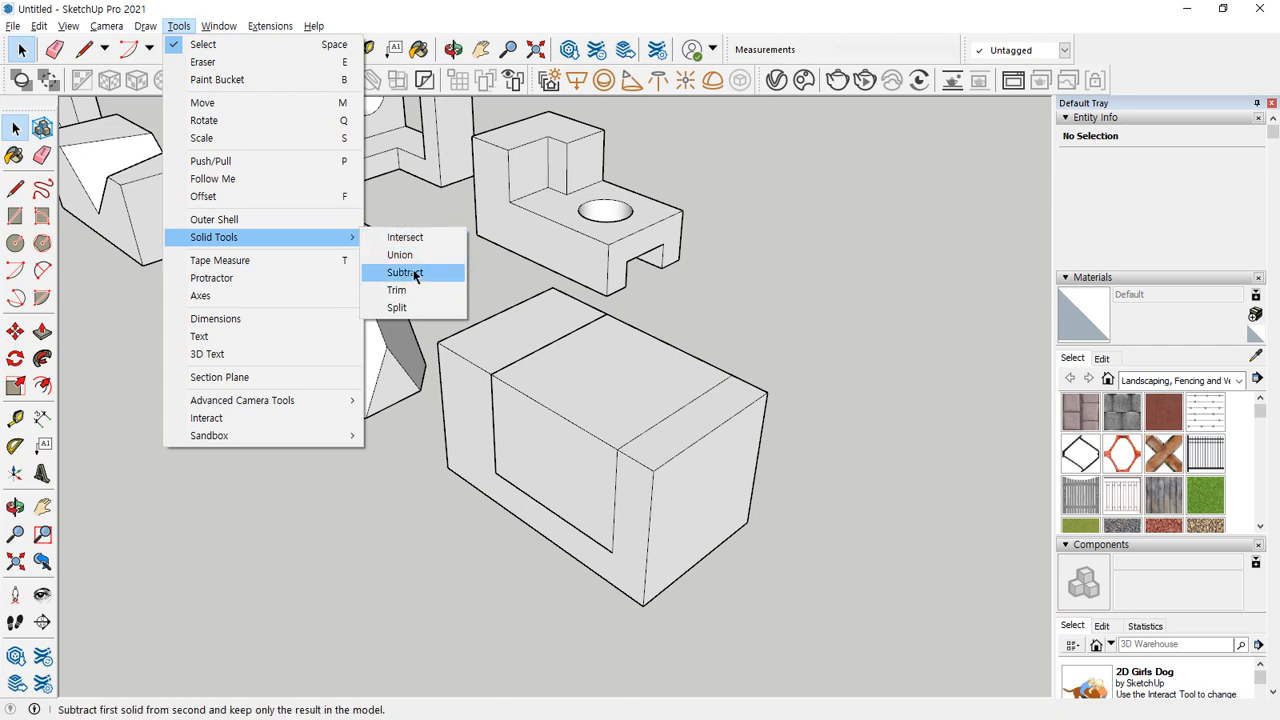
click(405, 272)
click(619, 386)
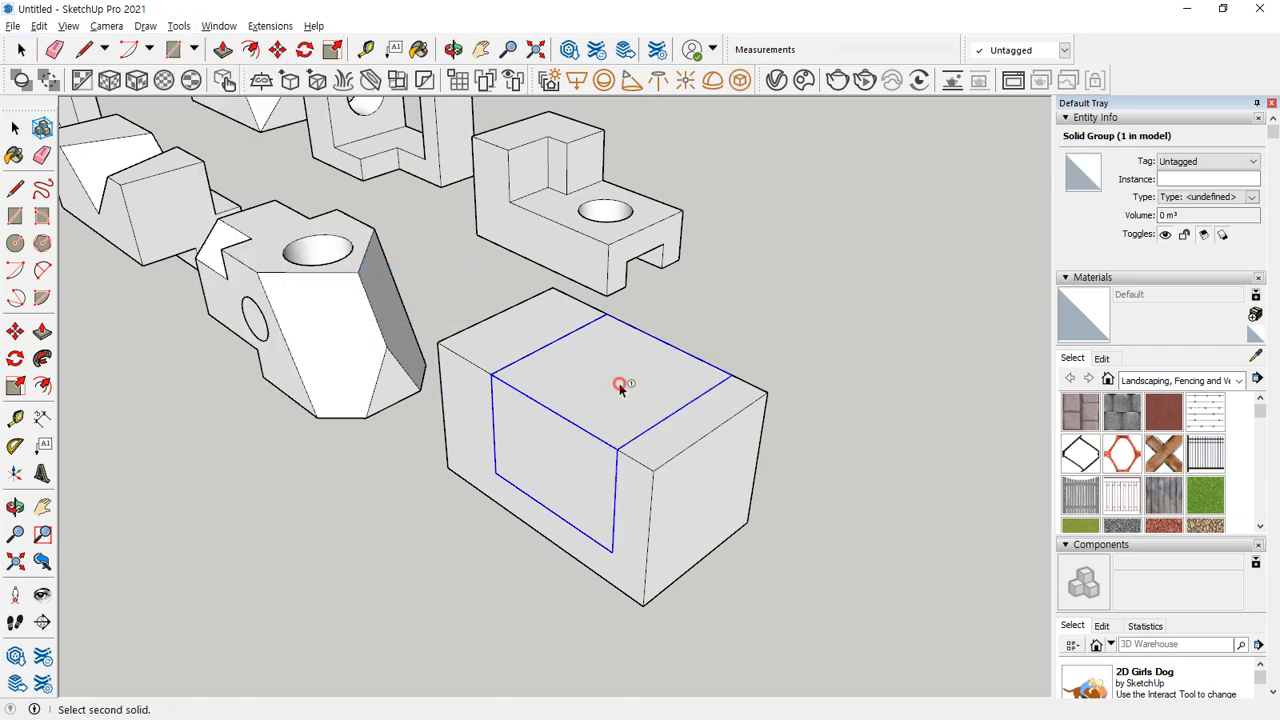
click(505, 333)
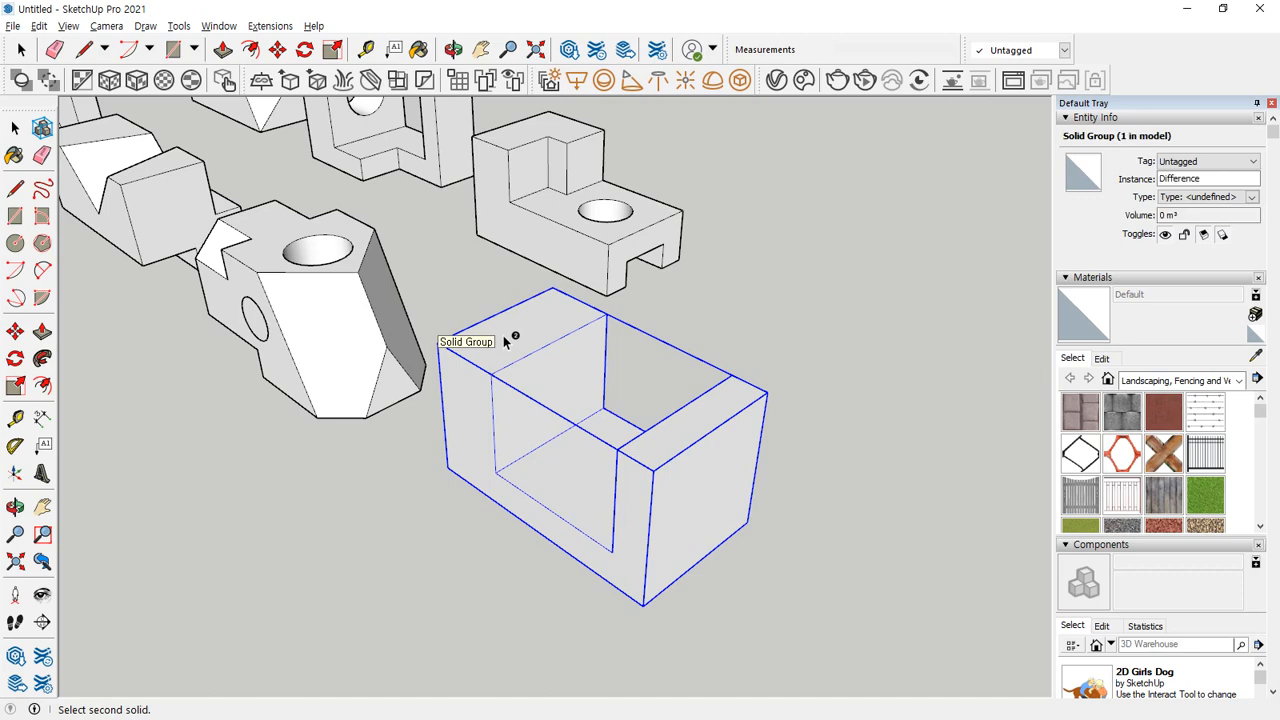
Draw a rectangle 20 mm long and about 18 mm wide from the top corner of the block's narrower upright.
middle_drag(509, 337, 671, 429)
scroll(600, 371, up, 2)
key(r)
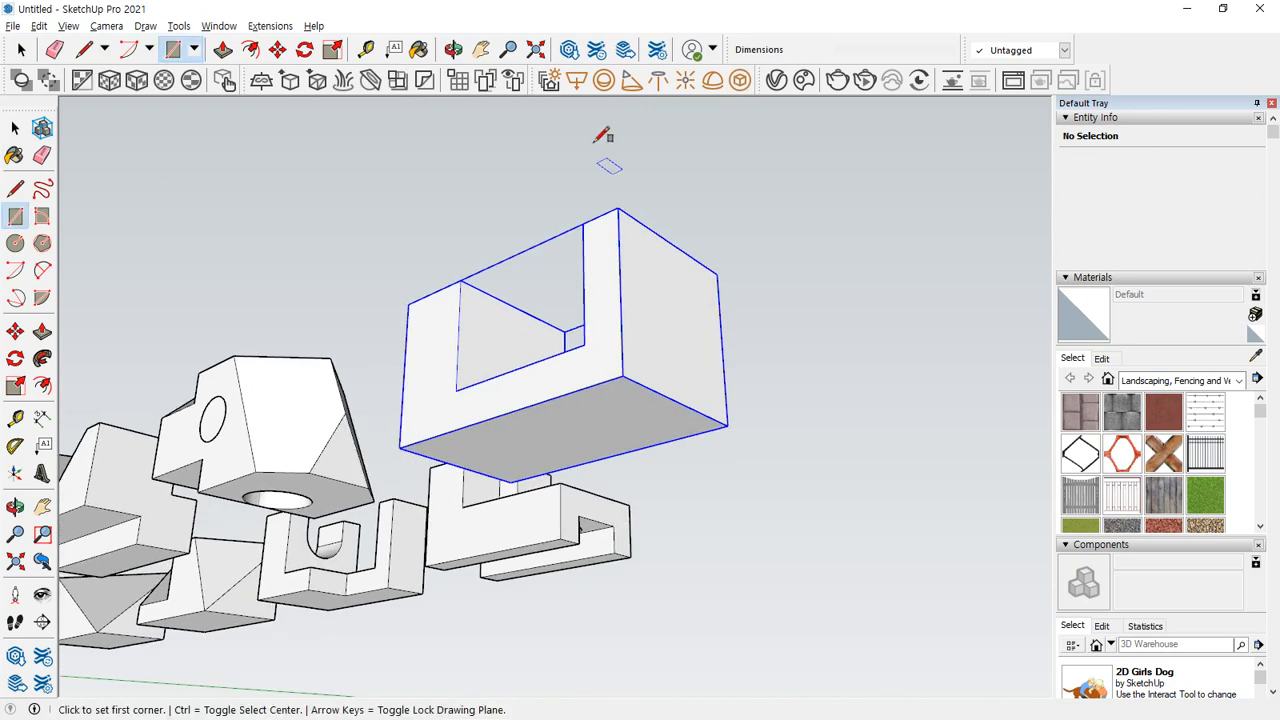
middle_drag(603, 135, 491, 337)
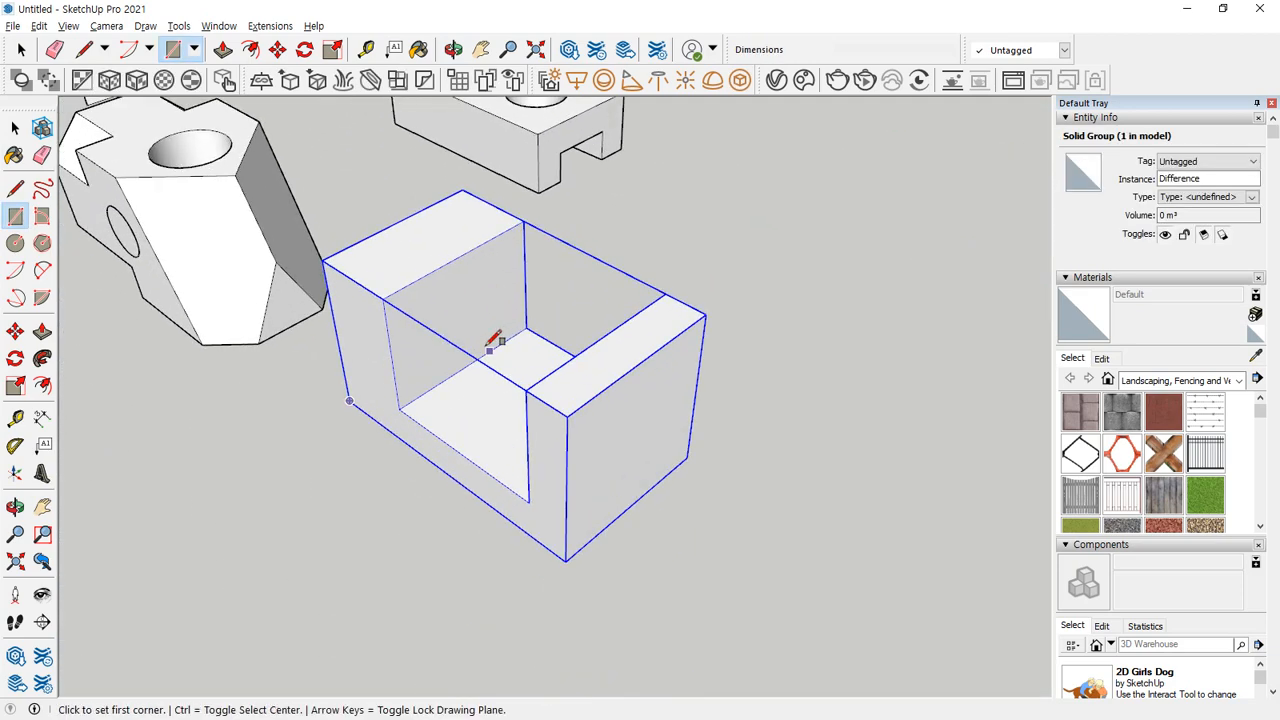
click(567, 416)
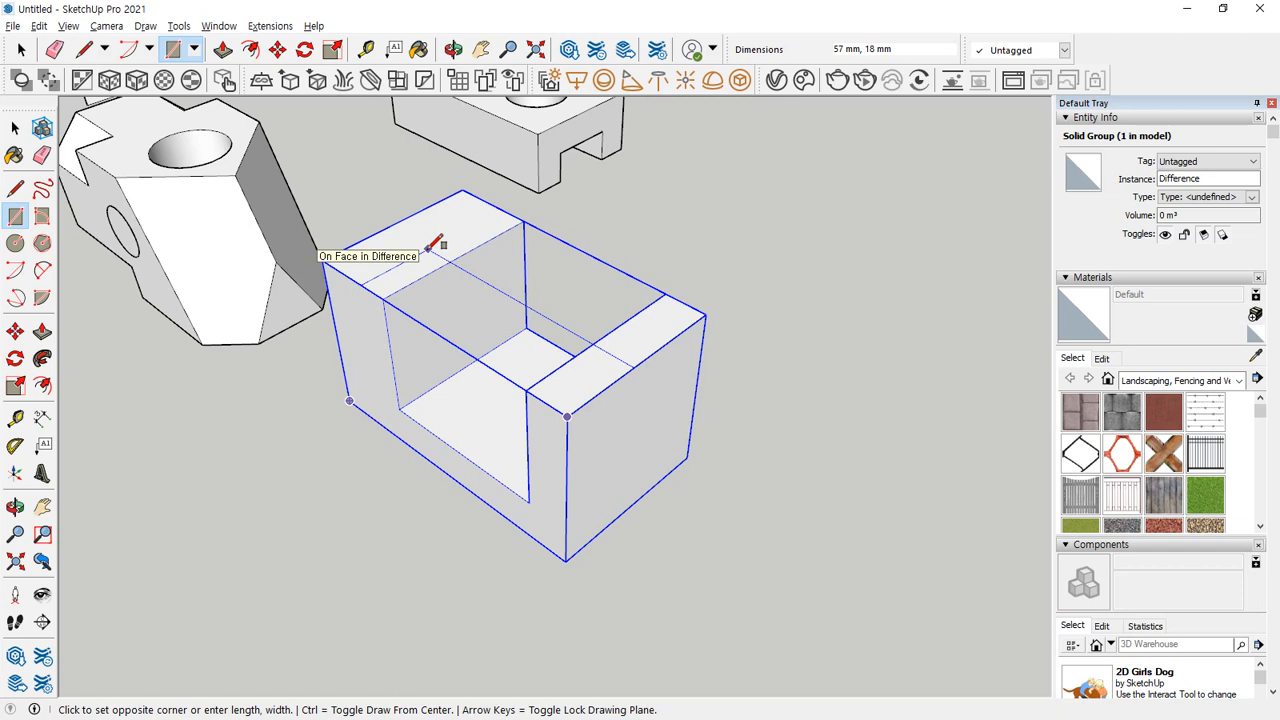
text(20)
key(Return)
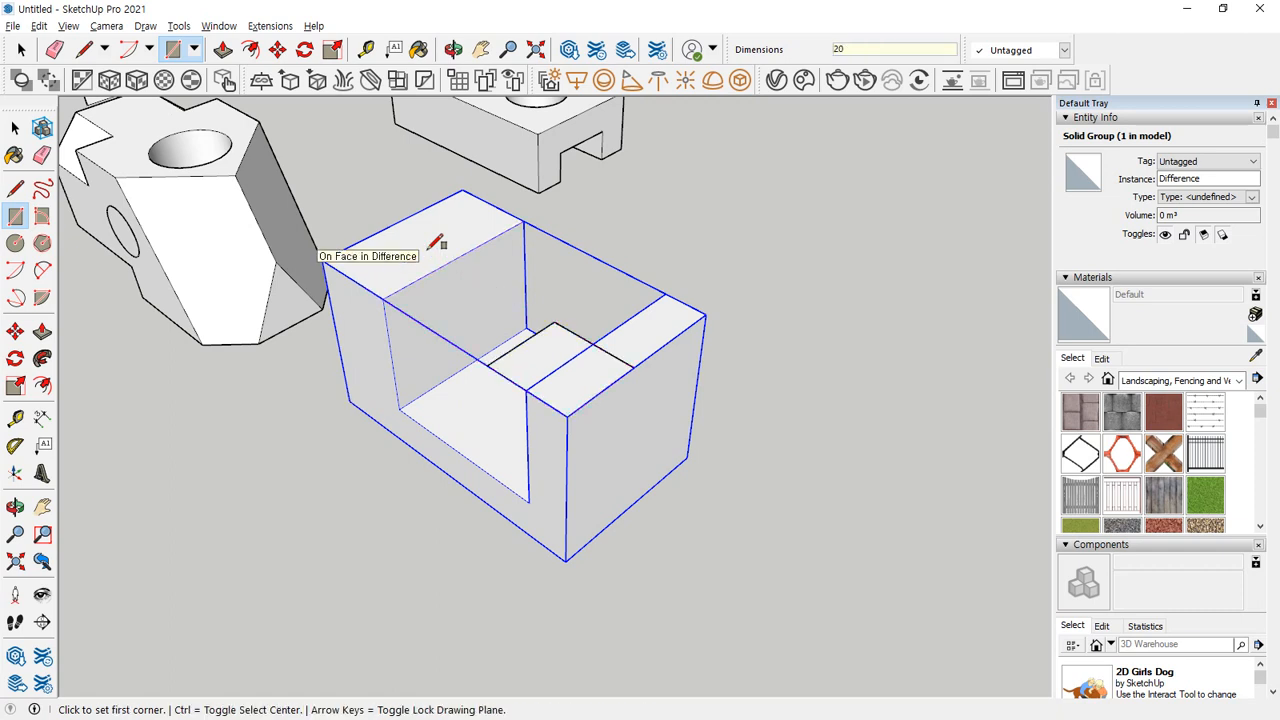
Push/Pull the rectangle 70 mm down through the block and bring its lower face back flush with the block's underside.
key(p)
click(523, 366)
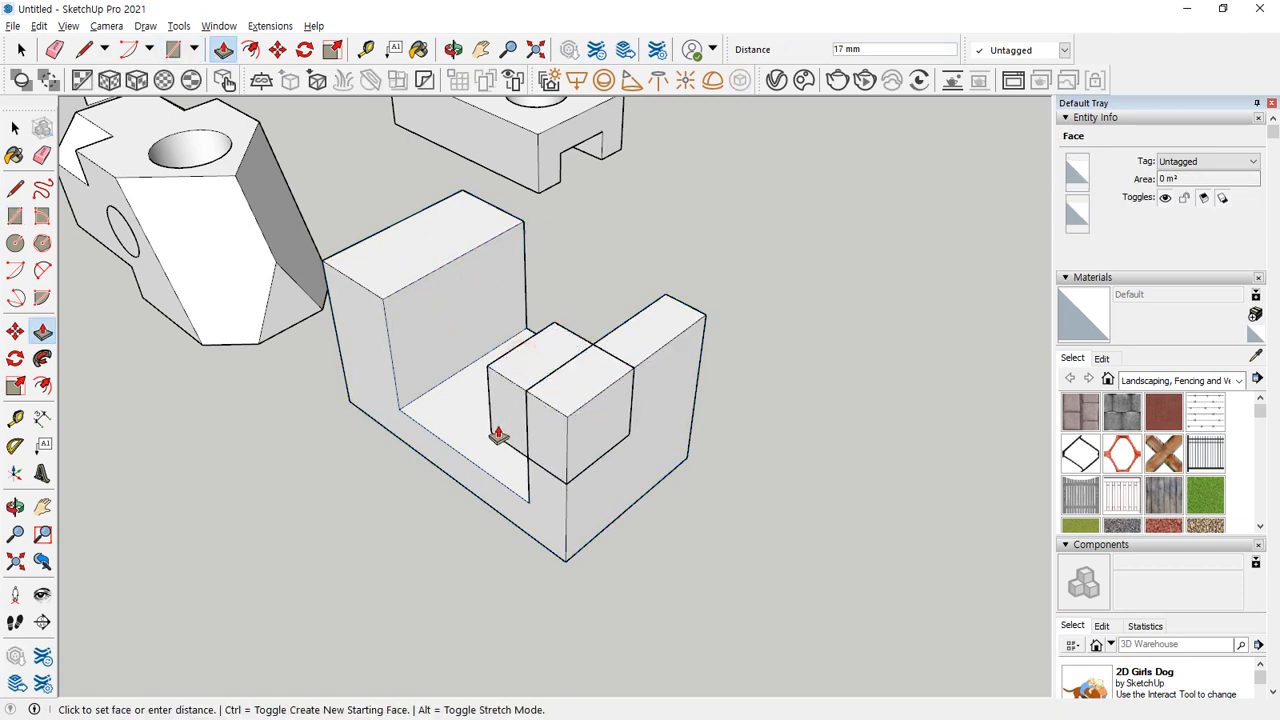
text(70)
key(Return)
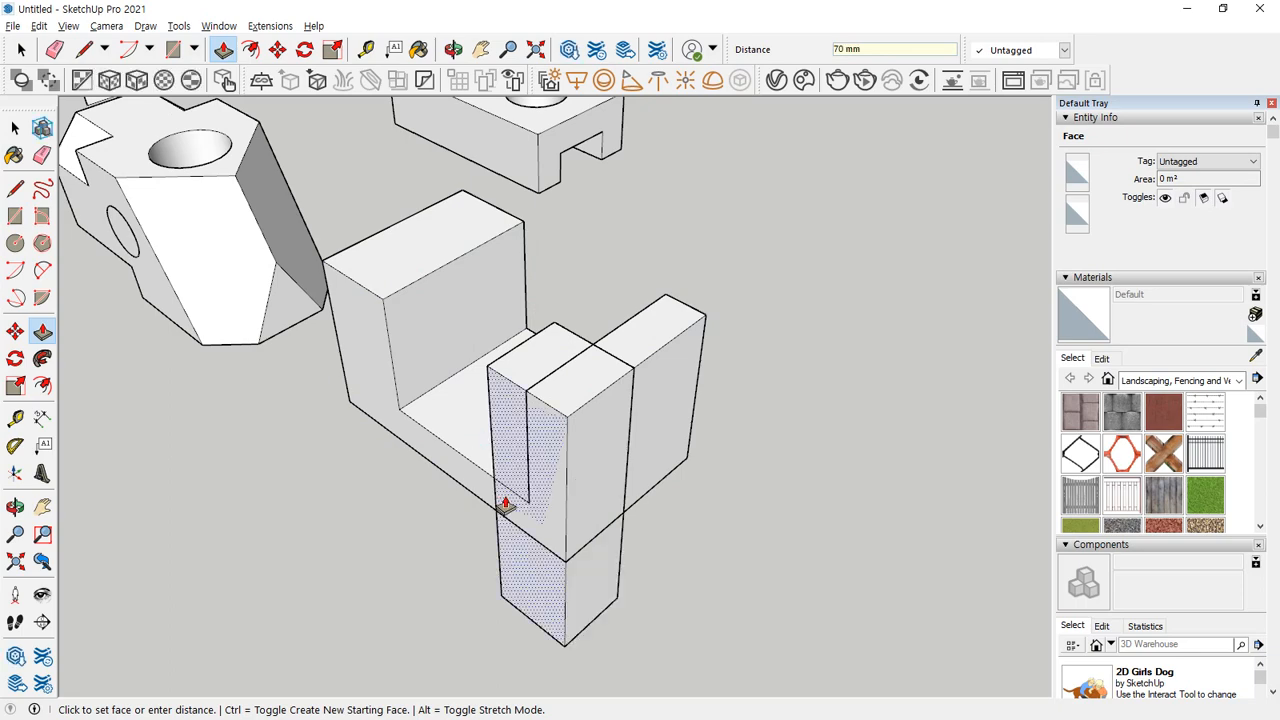
middle_drag(507, 507, 656, 494)
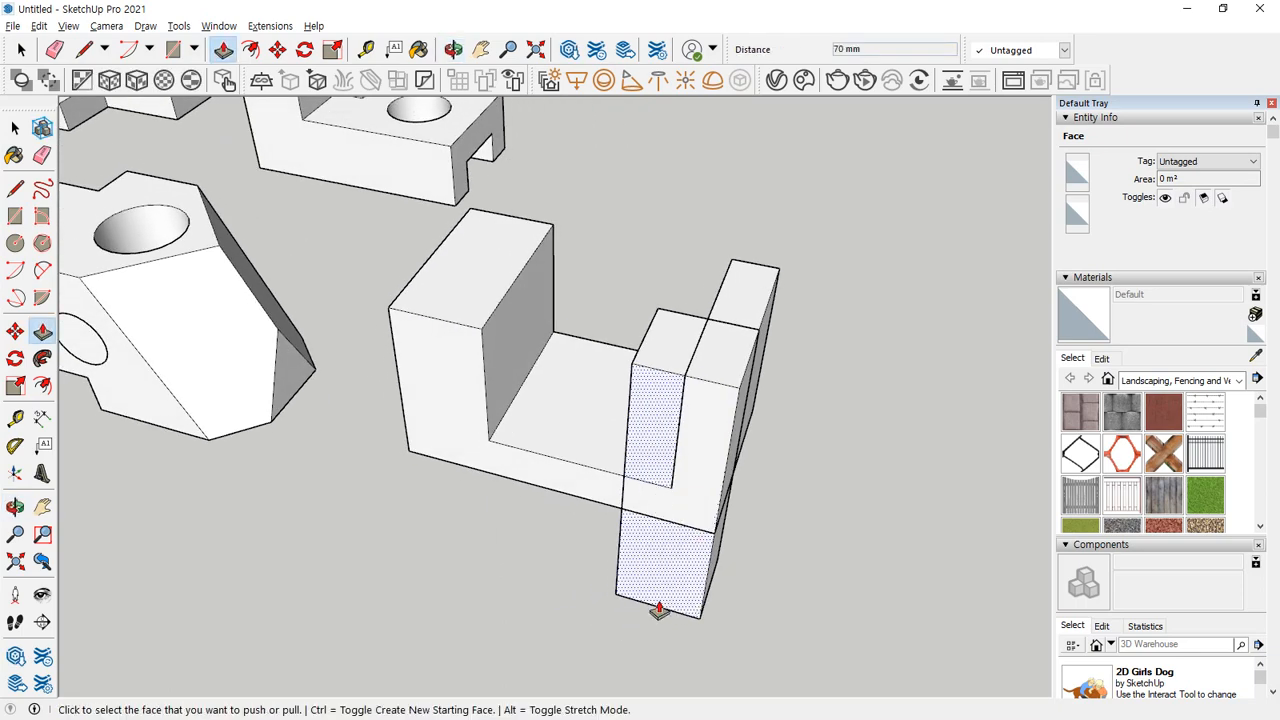
middle_drag(660, 609, 620, 297)
click(620, 297)
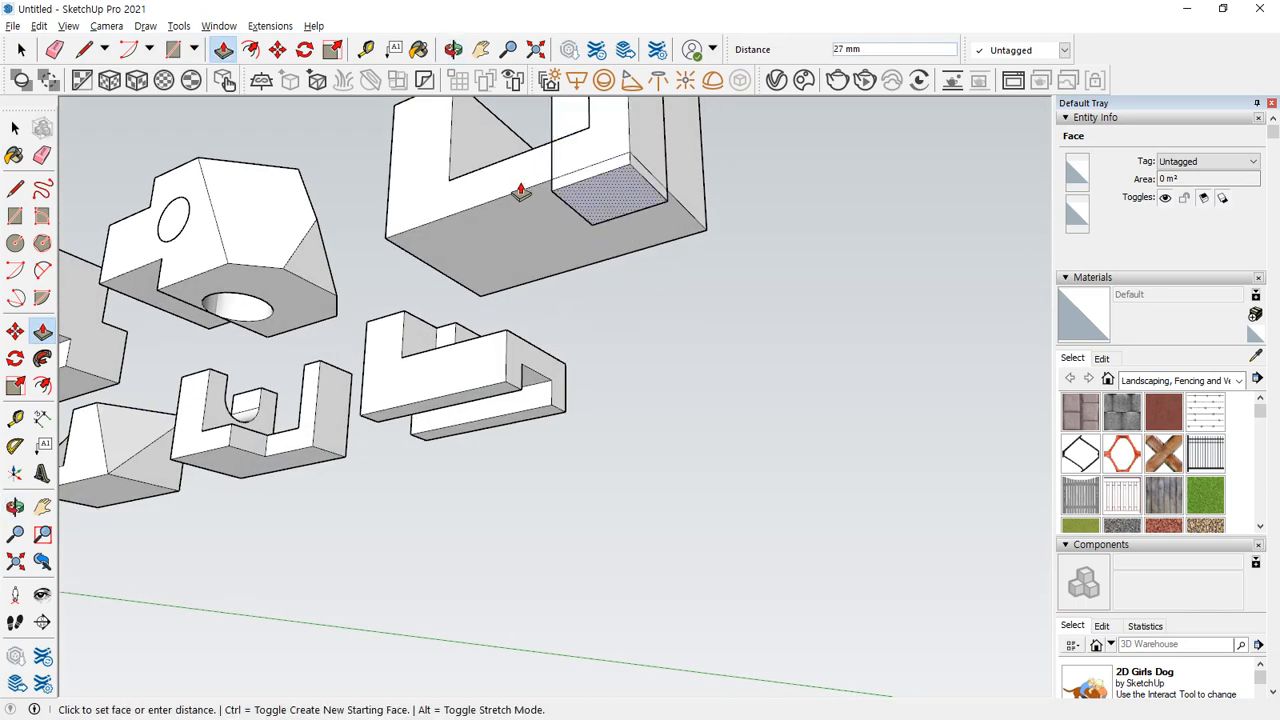
click(525, 191)
Select all connected geometry of the corner box and make it a group.
middle_drag(525, 194, 617, 236)
scroll(550, 388, up, 3)
key(space)
triple_click(571, 343)
right_click(573, 345)
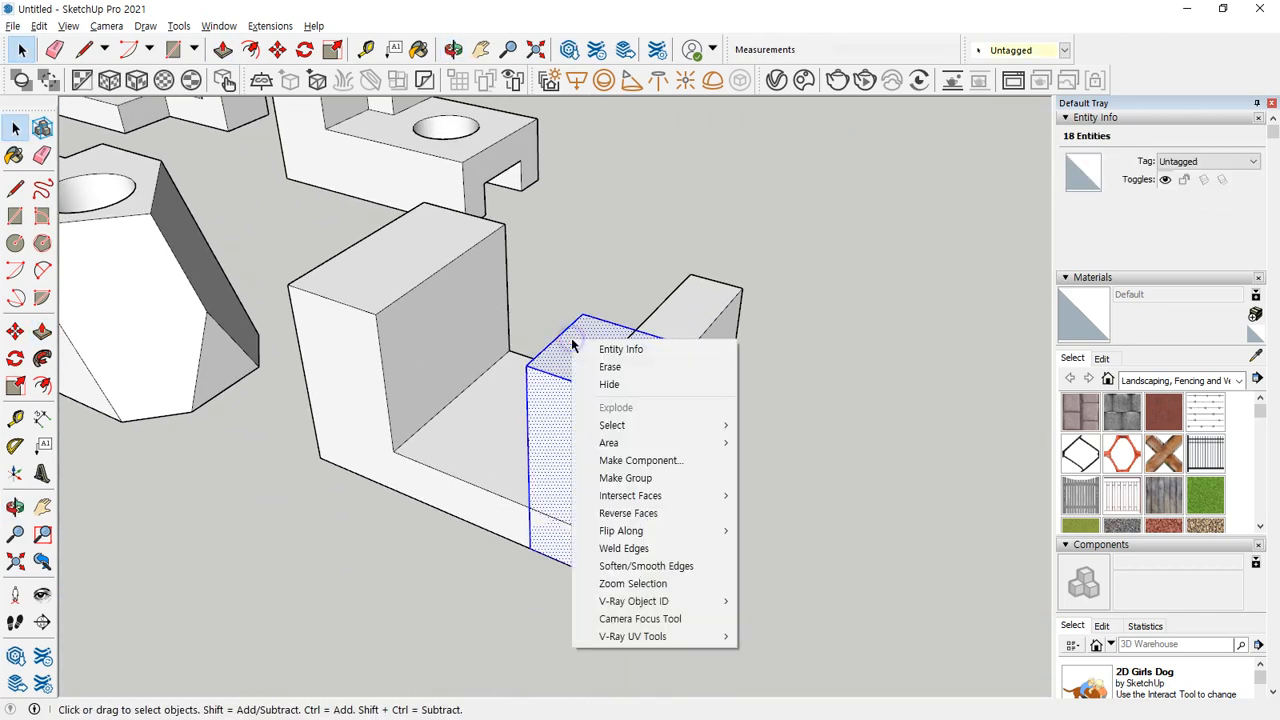
key(g)
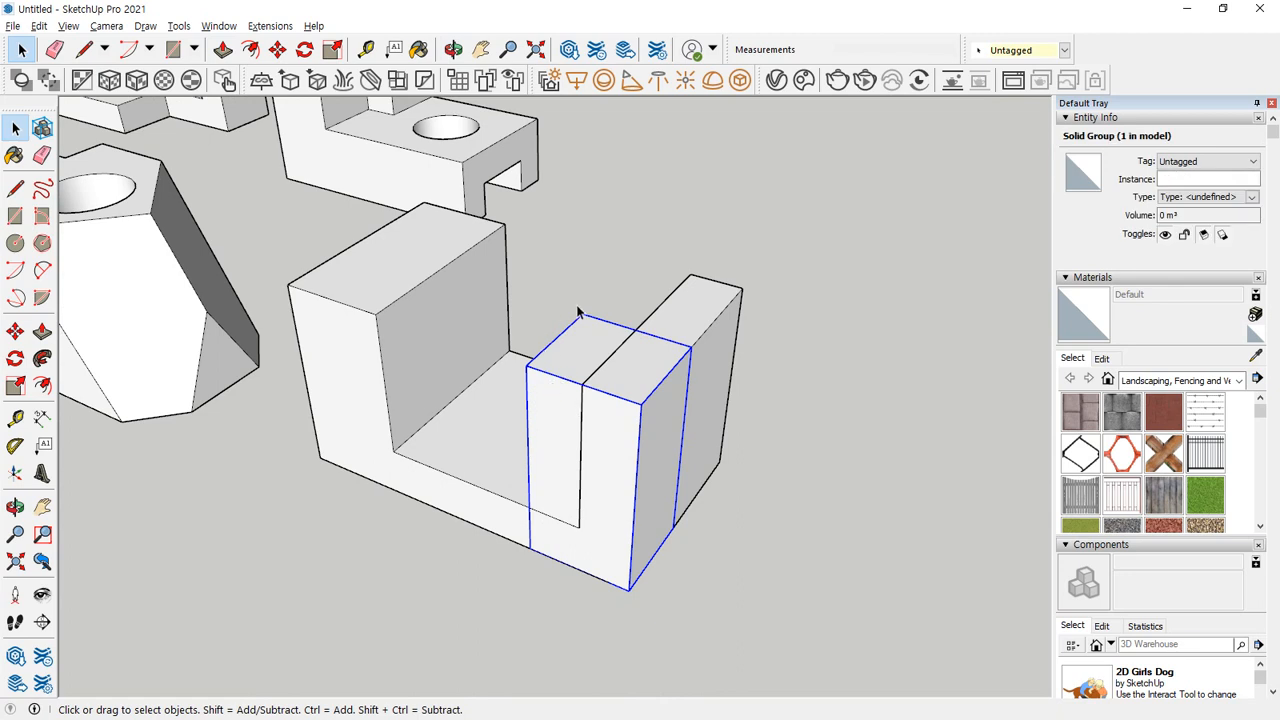
Subtract the corner box group from the notched block with the Subtract solid tool.
click(797, 396)
click(181, 27)
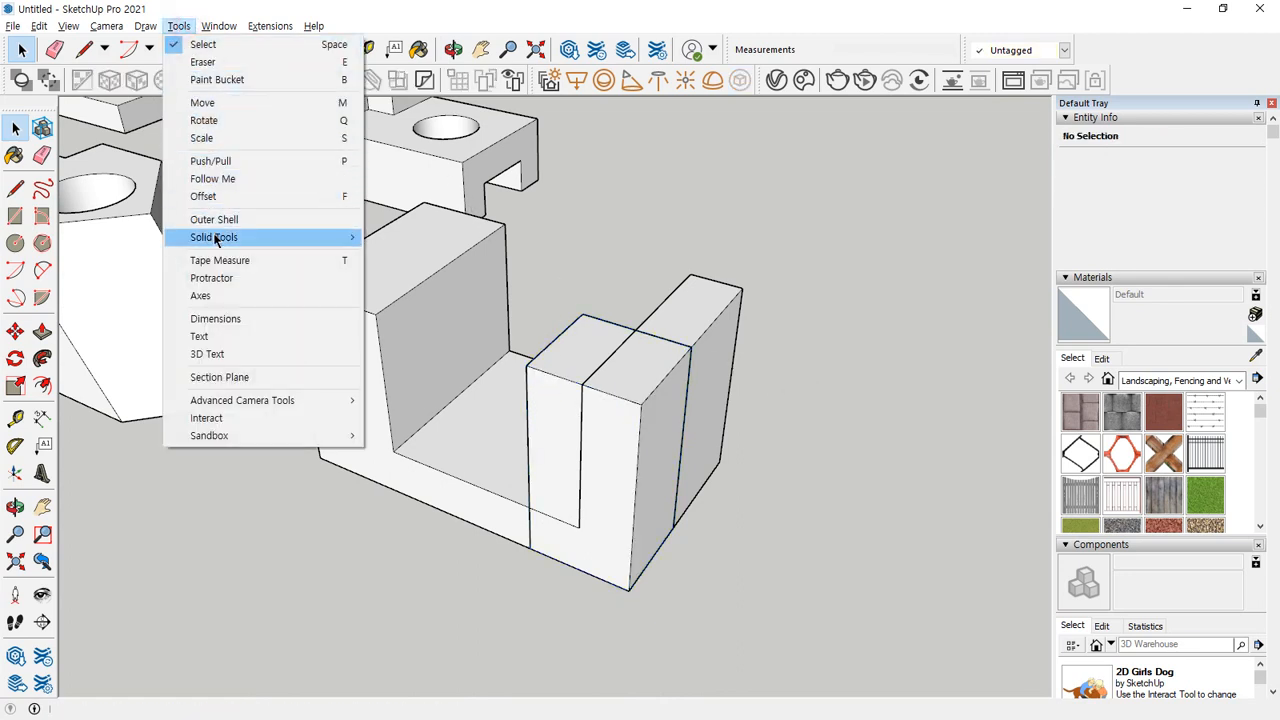
click(423, 273)
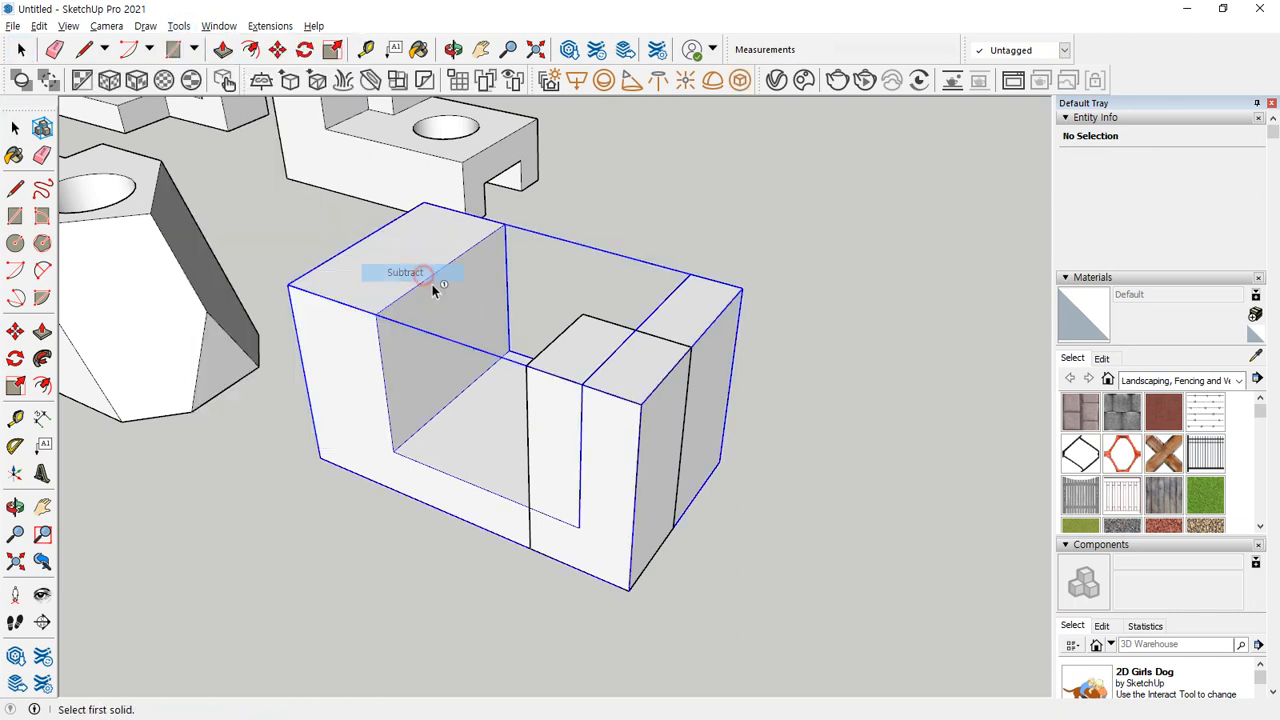
click(572, 367)
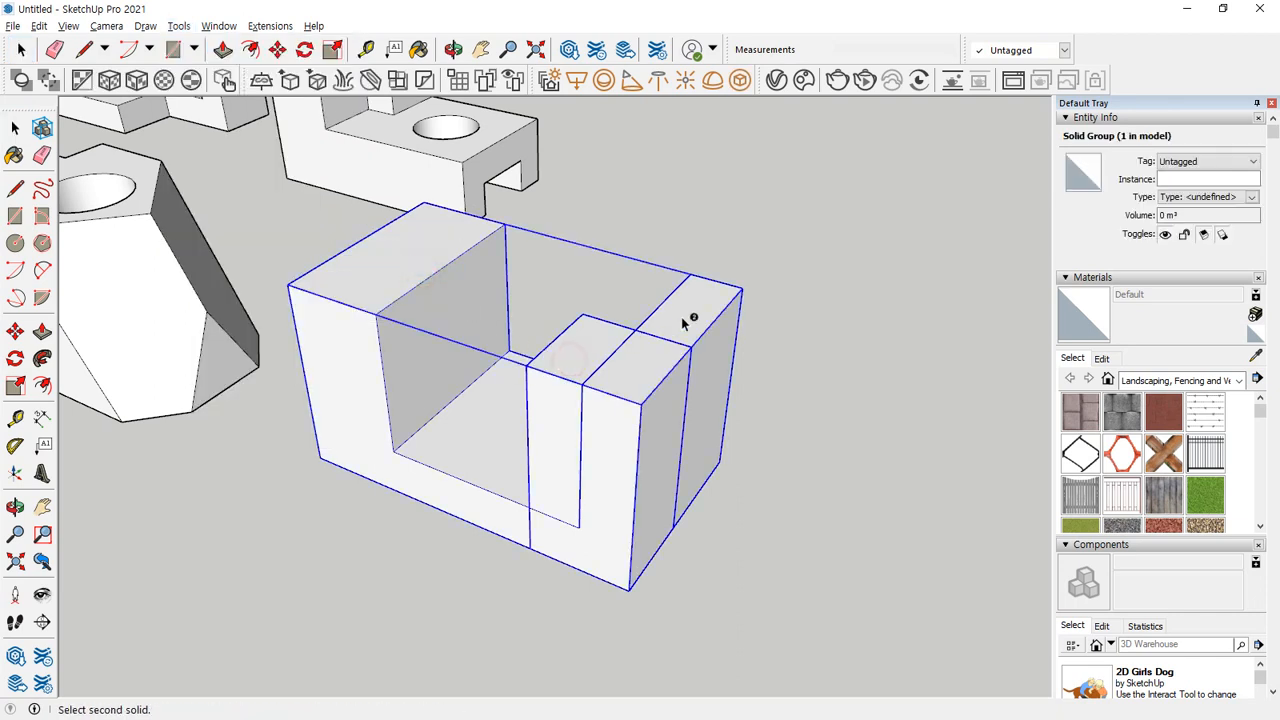
click(697, 315)
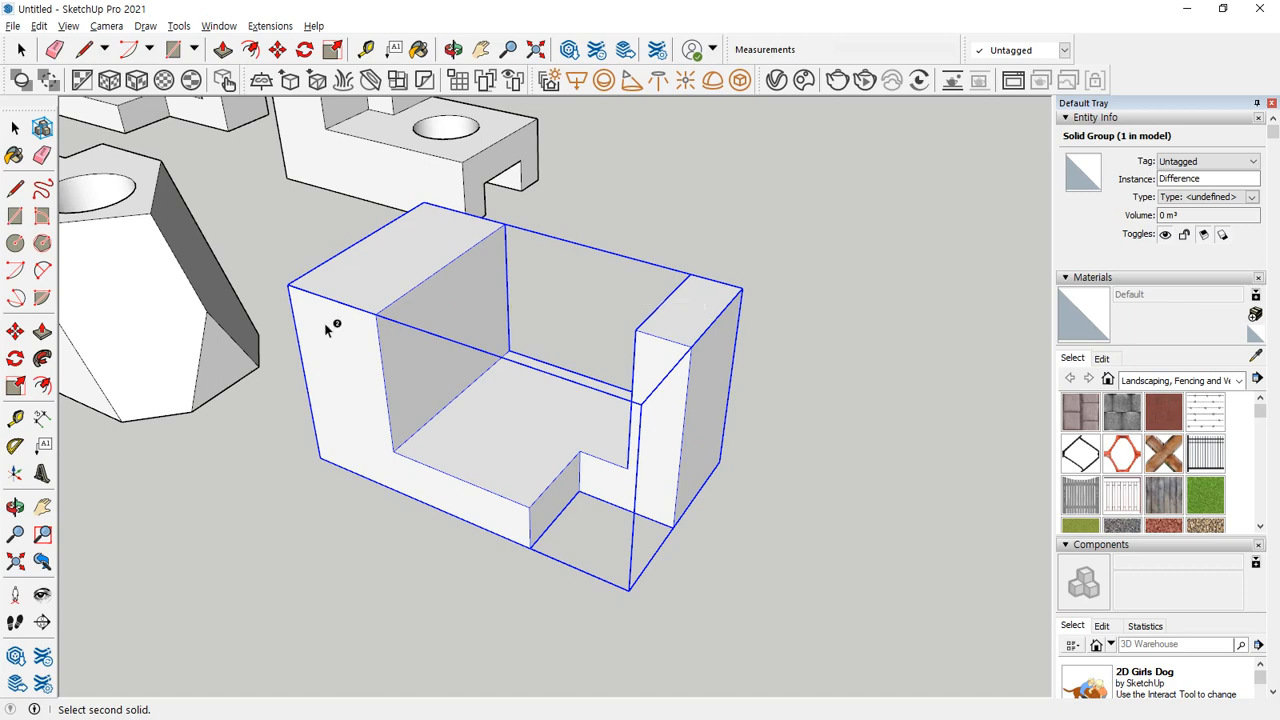
Draw a vertical line down the outer end face of the wider upright from the midpoint of its top edge.
middle_drag(329, 323, 749, 293)
scroll(740, 300, up, 2)
key(space)
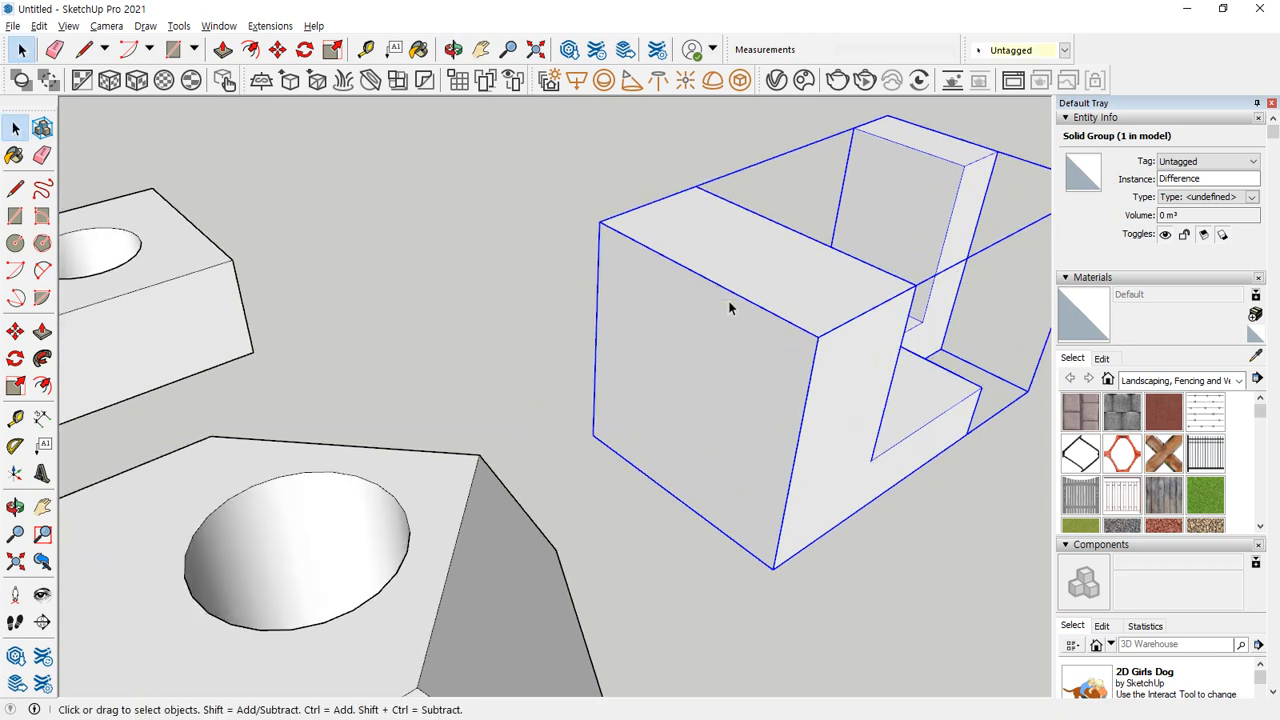
key(l)
click(698, 272)
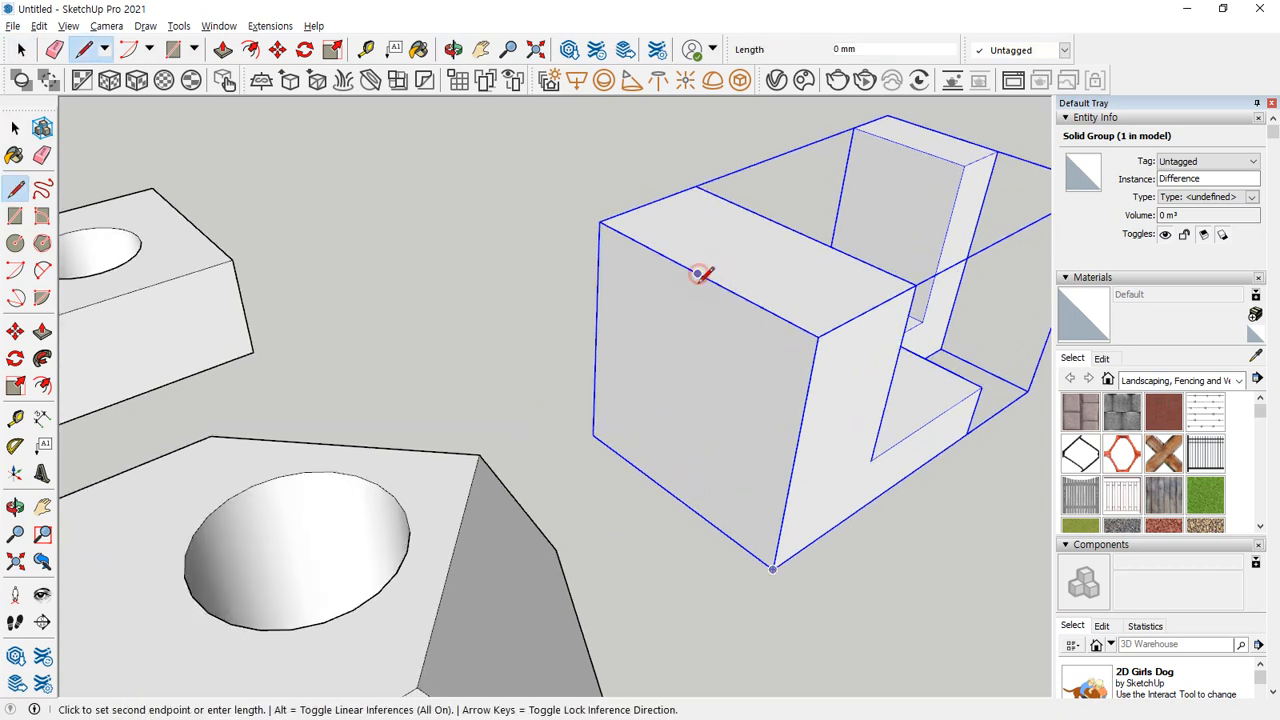
click(691, 337)
Draw a circle with a 10 mm radius centred on the lower end of the vertical line.
scroll(691, 337, up, 2)
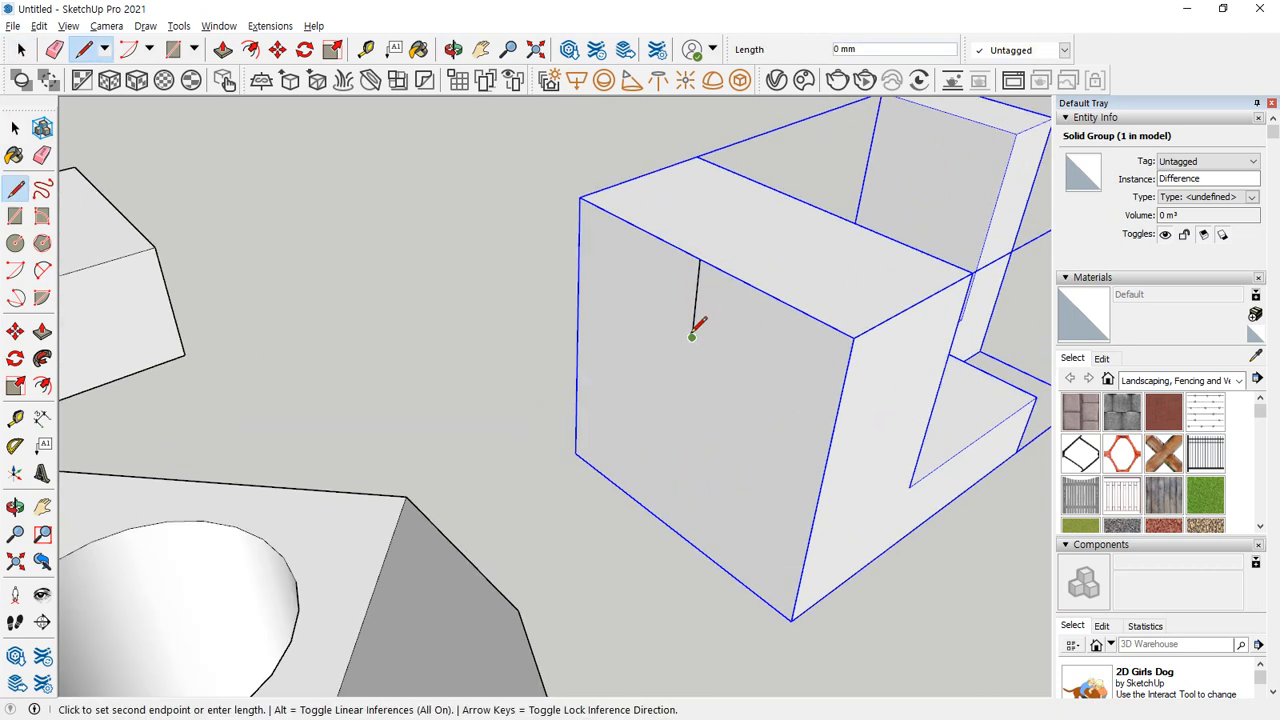
key(c)
click(691, 337)
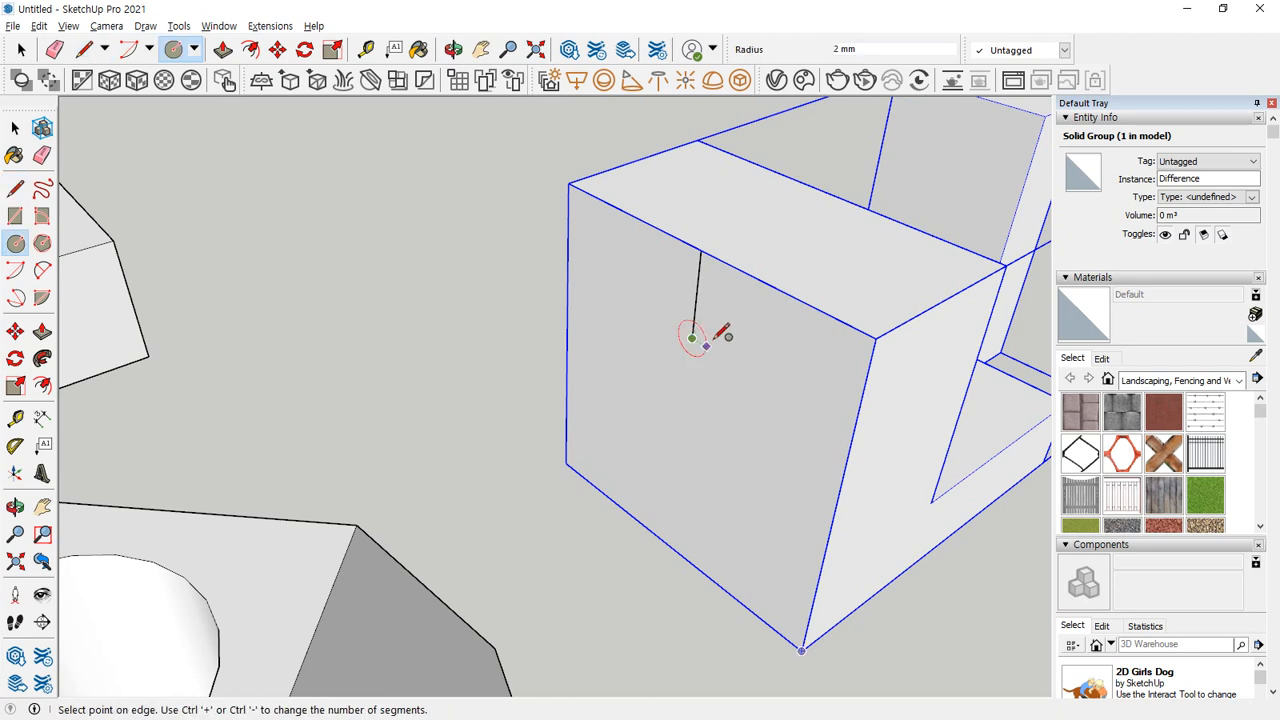
text(10)
key(Return)
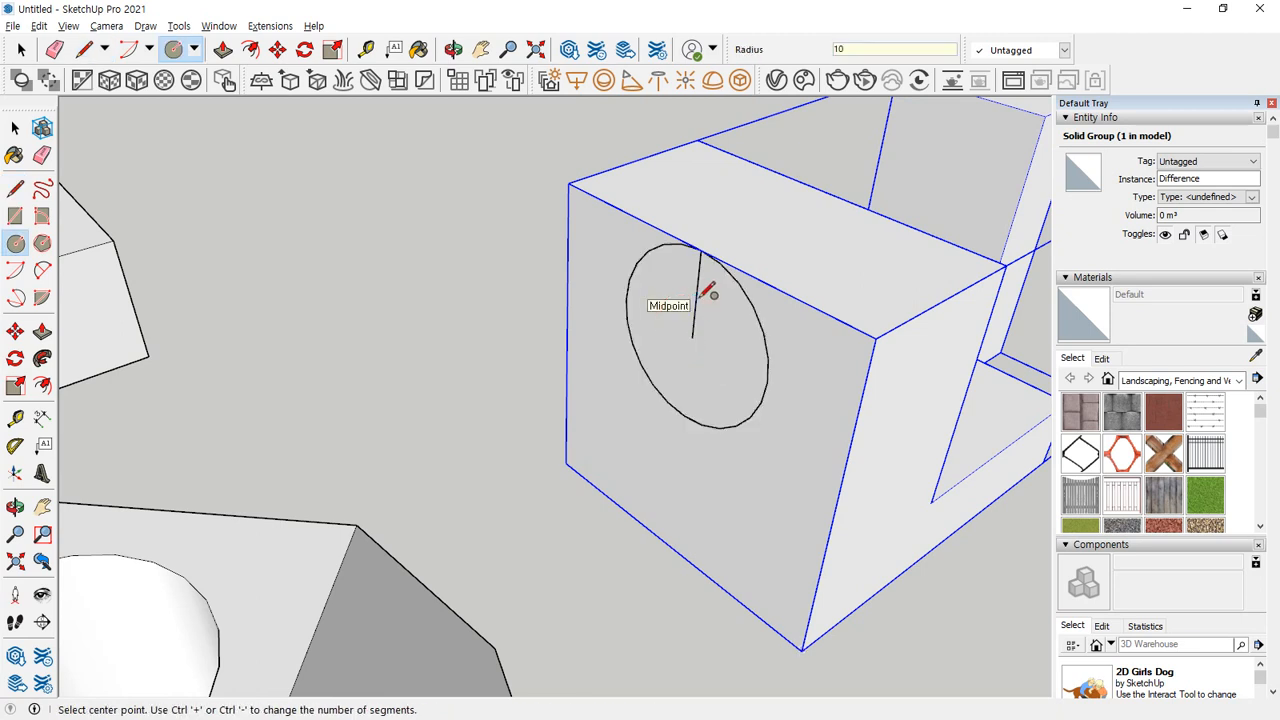
Draw vertical lines from both sides of the circle up to the block's top edge and join their upper ends with a 20 mm line.
key(l)
click(767, 381)
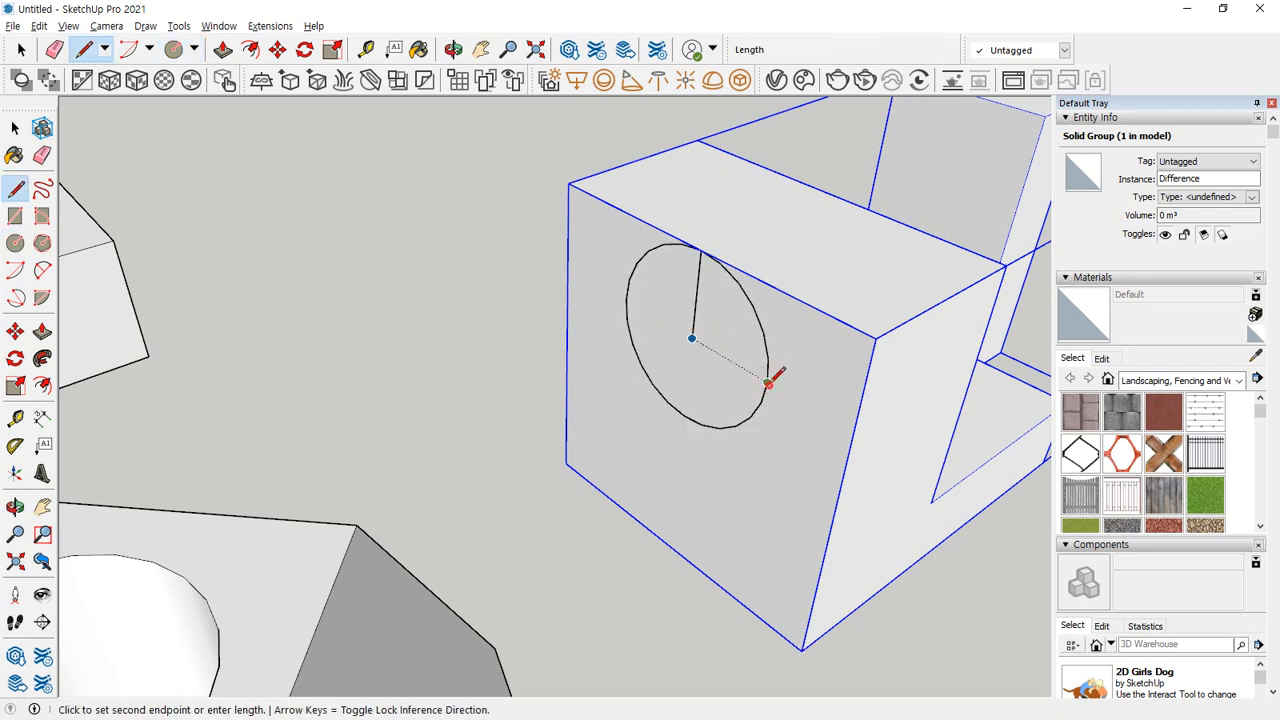
click(782, 291)
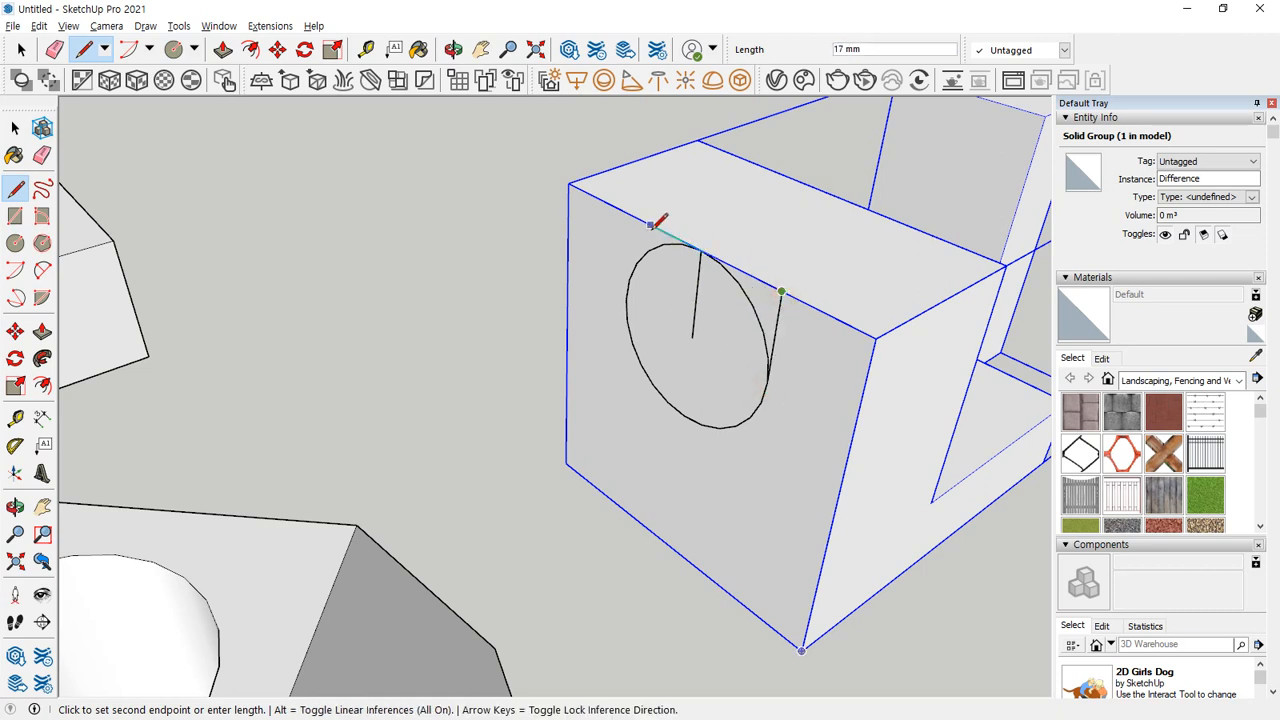
key(Escape)
click(625, 298)
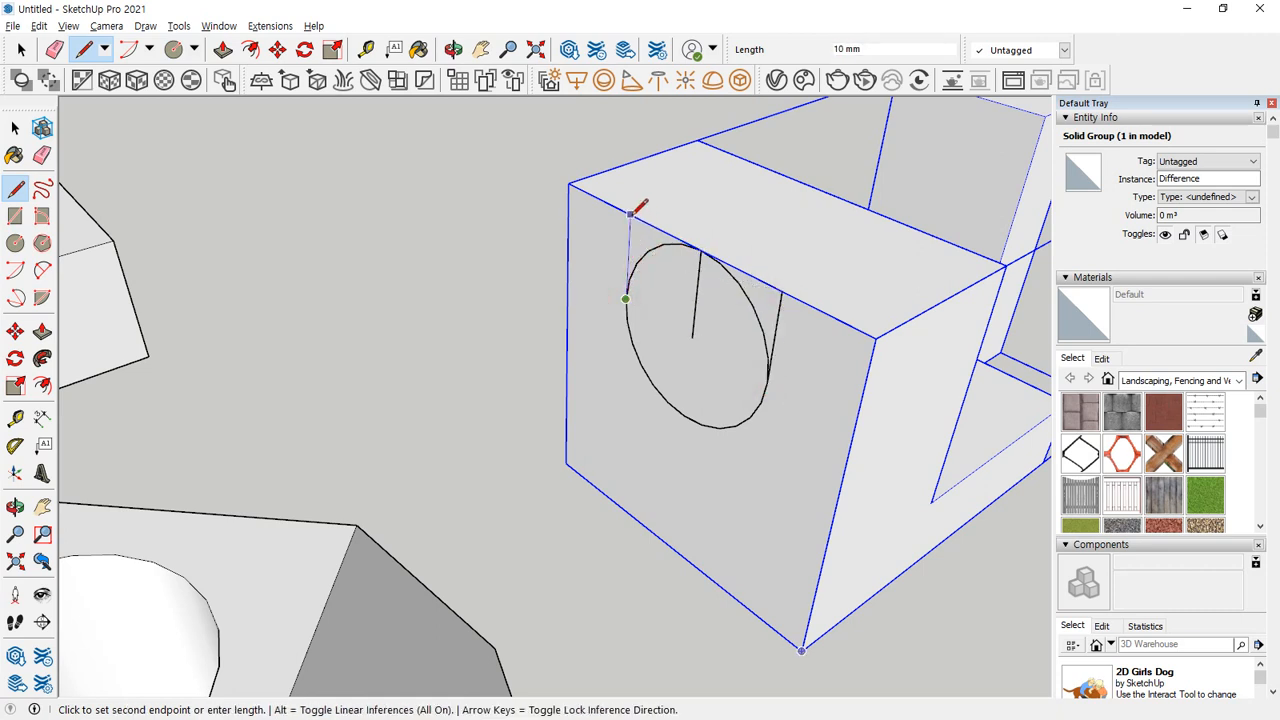
click(631, 213)
click(783, 289)
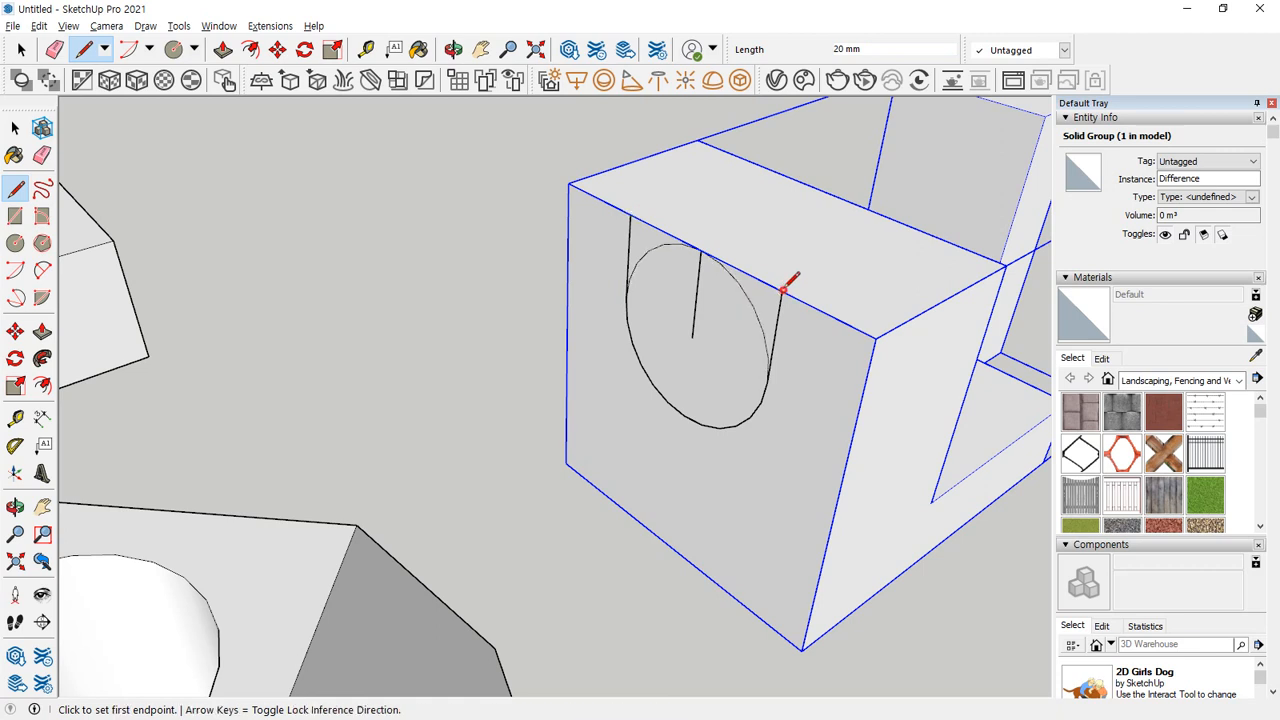
Erase the circle's upper arc and the centre line, leaving a U-shaped profile on the end face.
key(e)
drag(746, 286, 692, 284)
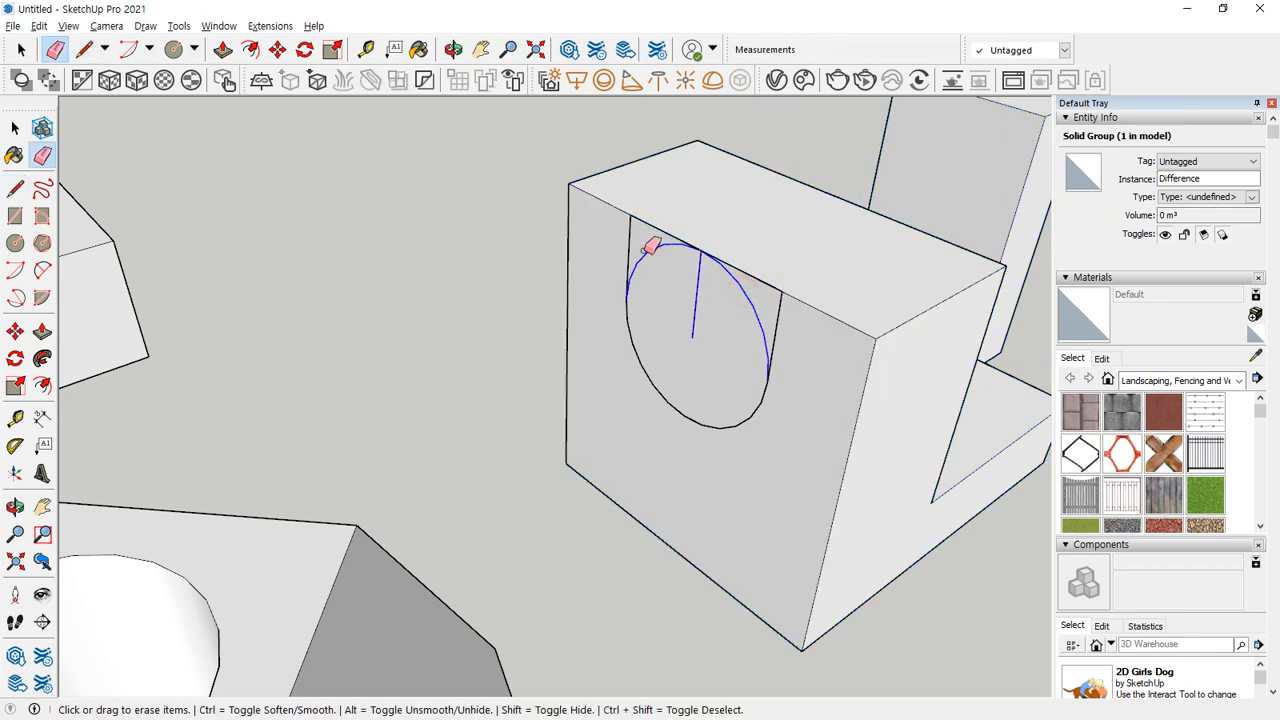
drag(650, 245, 743, 326)
Push/Pull the U-shaped profile through the wider upright until it extends past the upright's inner face.
middle_drag(743, 326, 700, 357)
key(p)
click(676, 343)
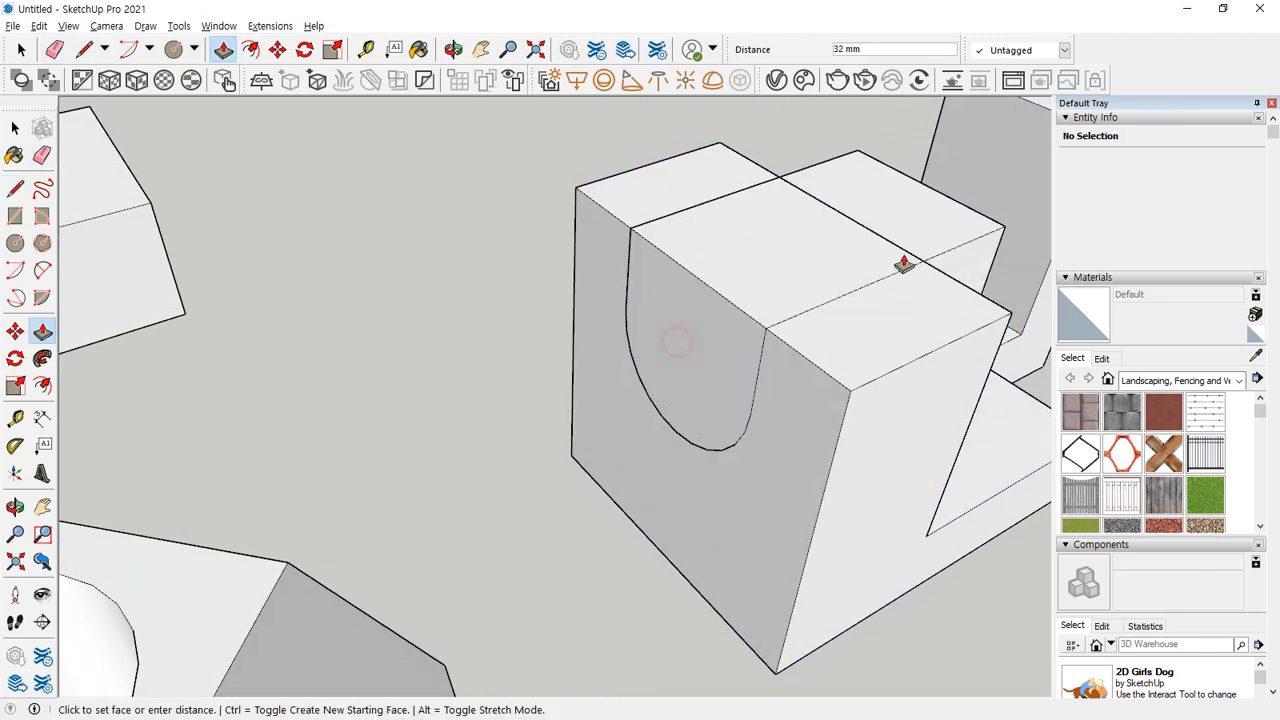
click(904, 256)
Select all connected geometry of the U-shaped solid and make it a group.
key(space)
click(929, 206)
right_click(929, 206)
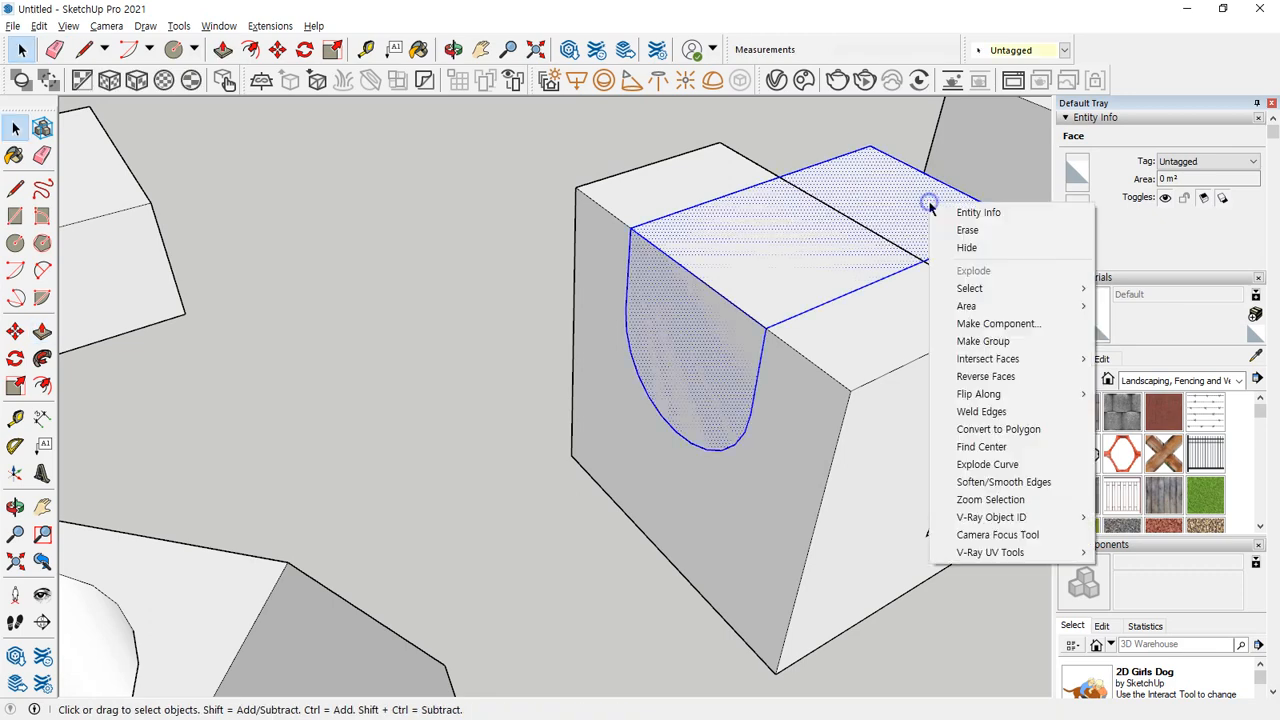
click(983, 341)
Subtract the U-shaped solid group from the block, cutting the U-shaped slot through the wider upright.
middle_drag(451, 369, 306, 400)
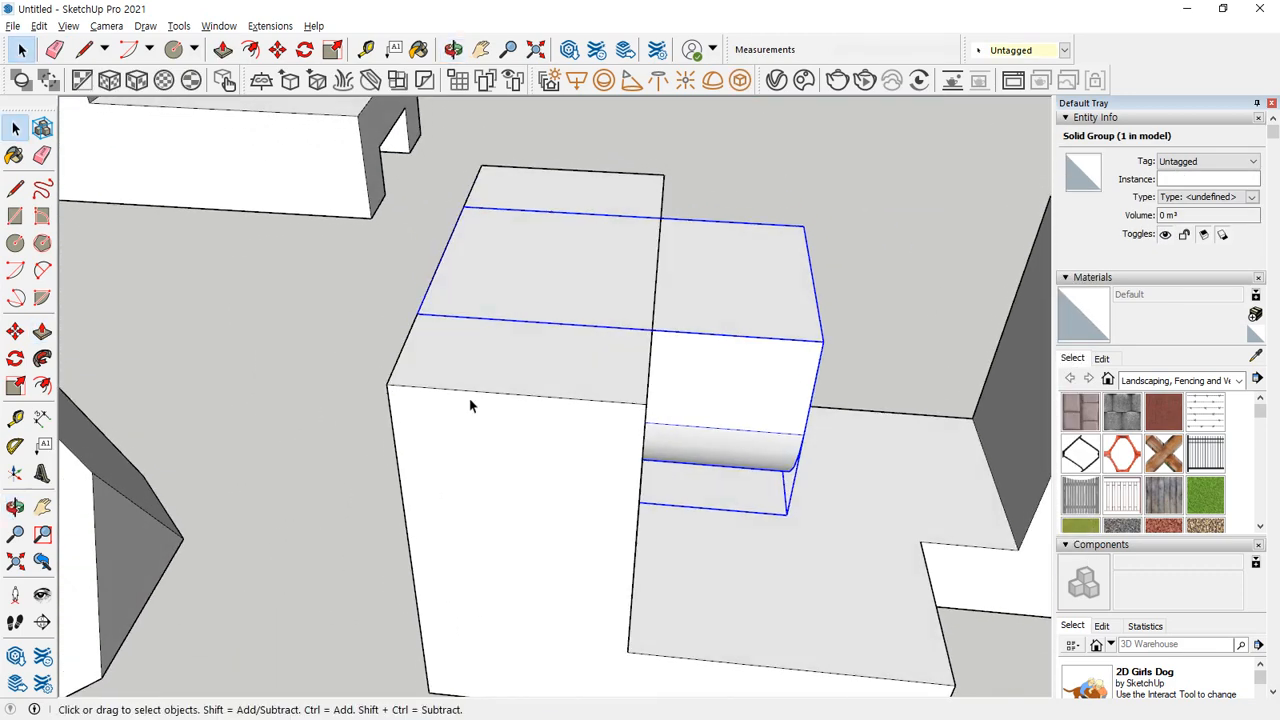
click(843, 210)
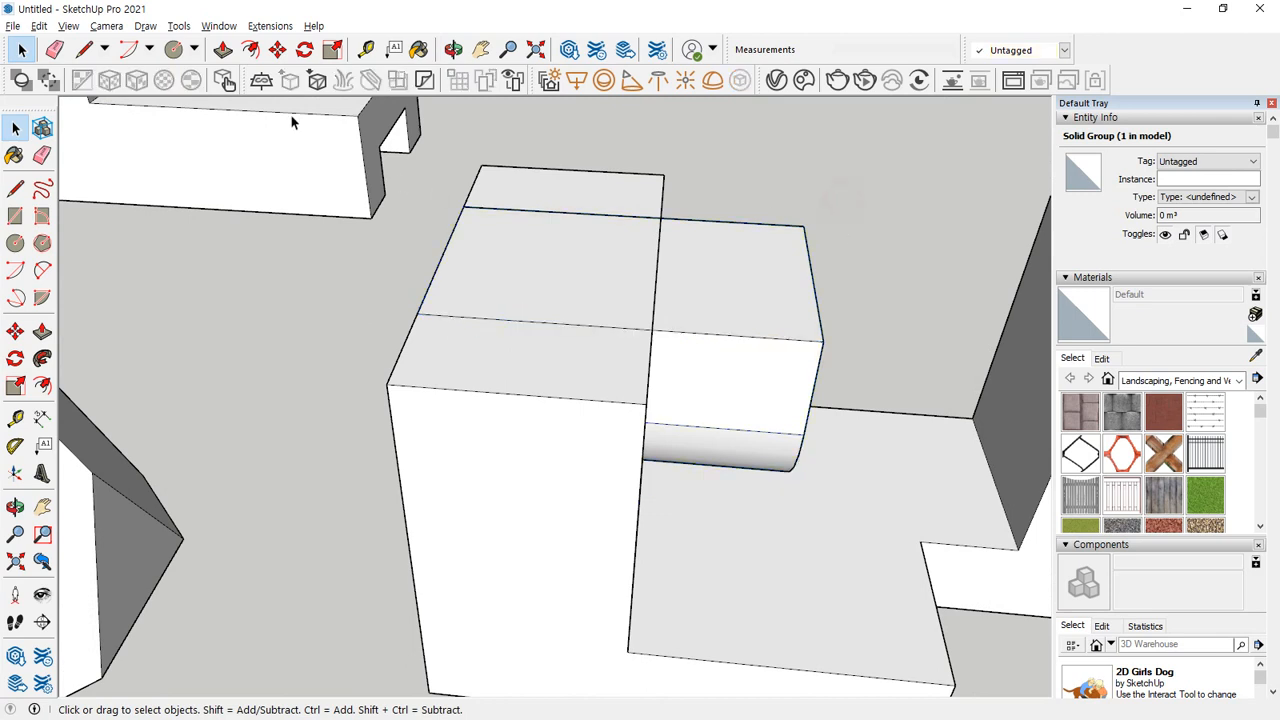
click(179, 26)
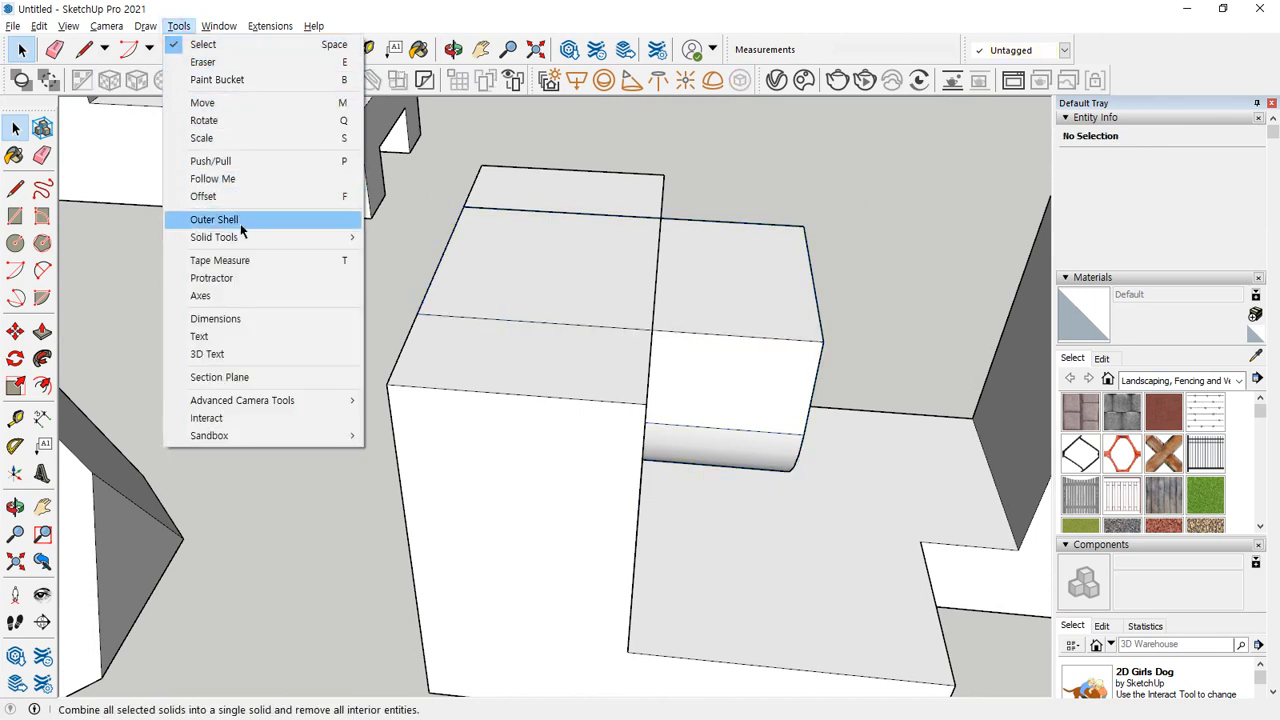
mouse_move(243, 239)
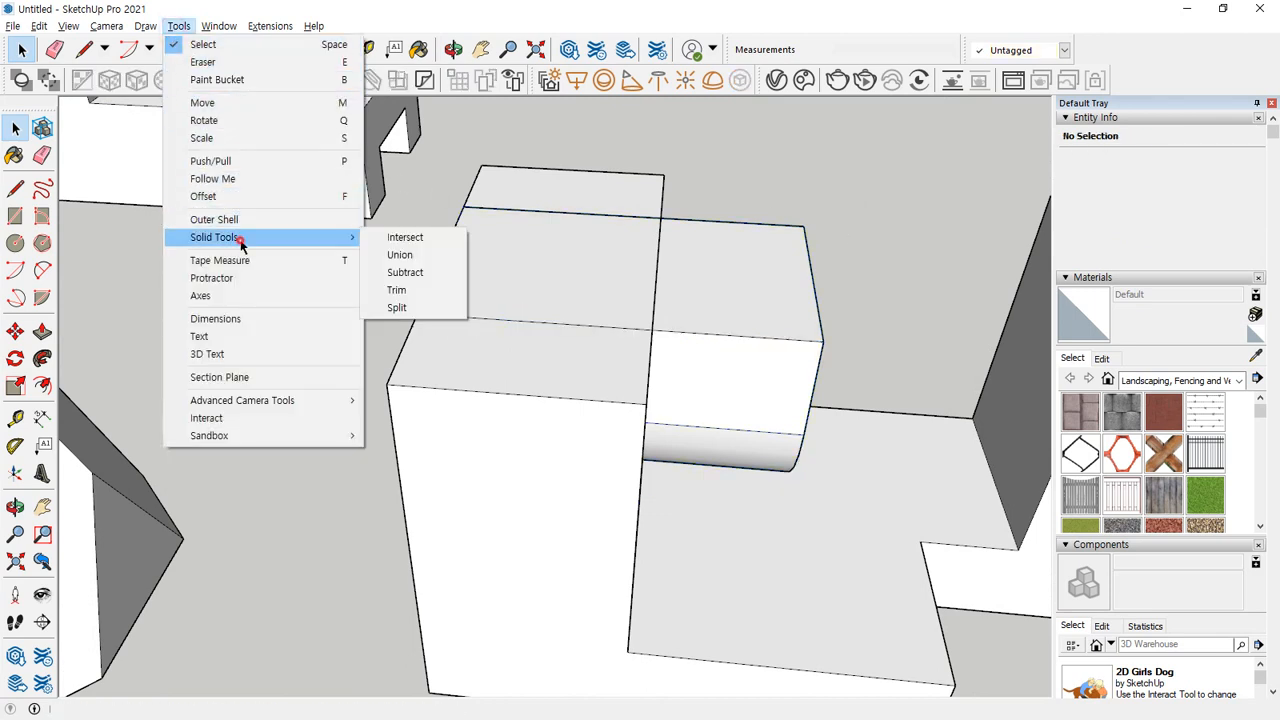
click(418, 273)
click(745, 287)
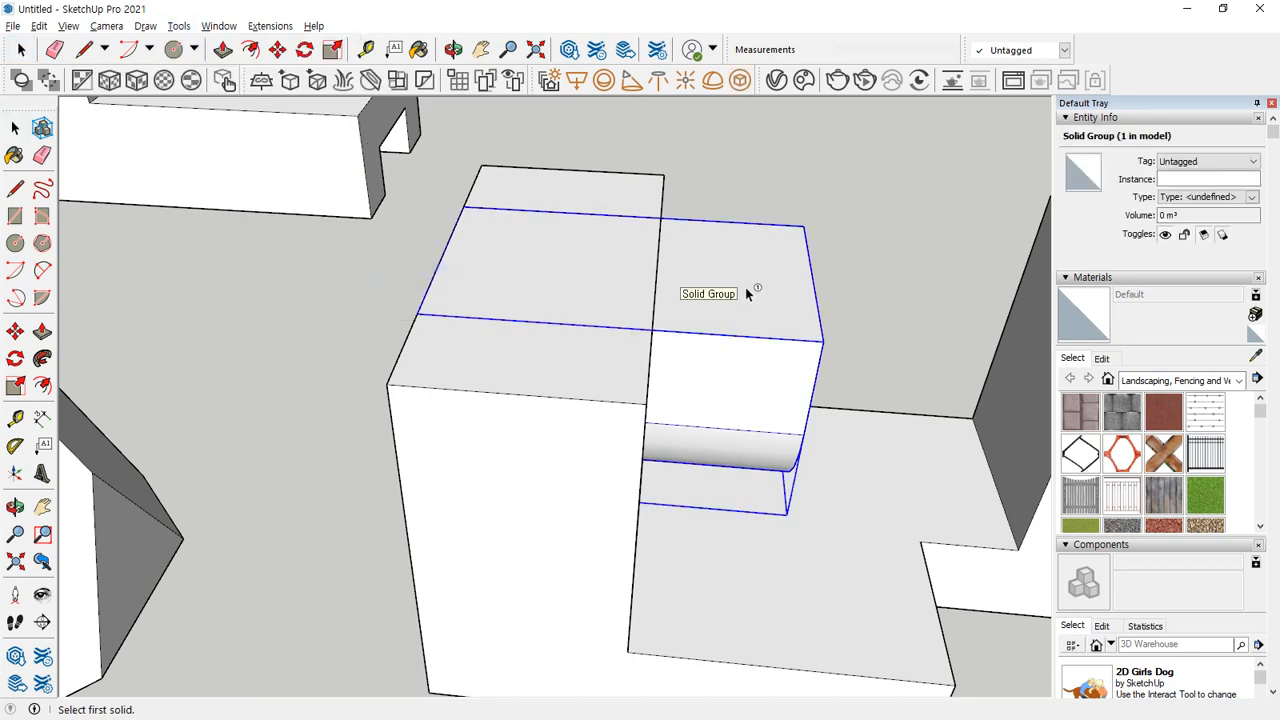
click(564, 396)
scroll(640, 397, down, 5)
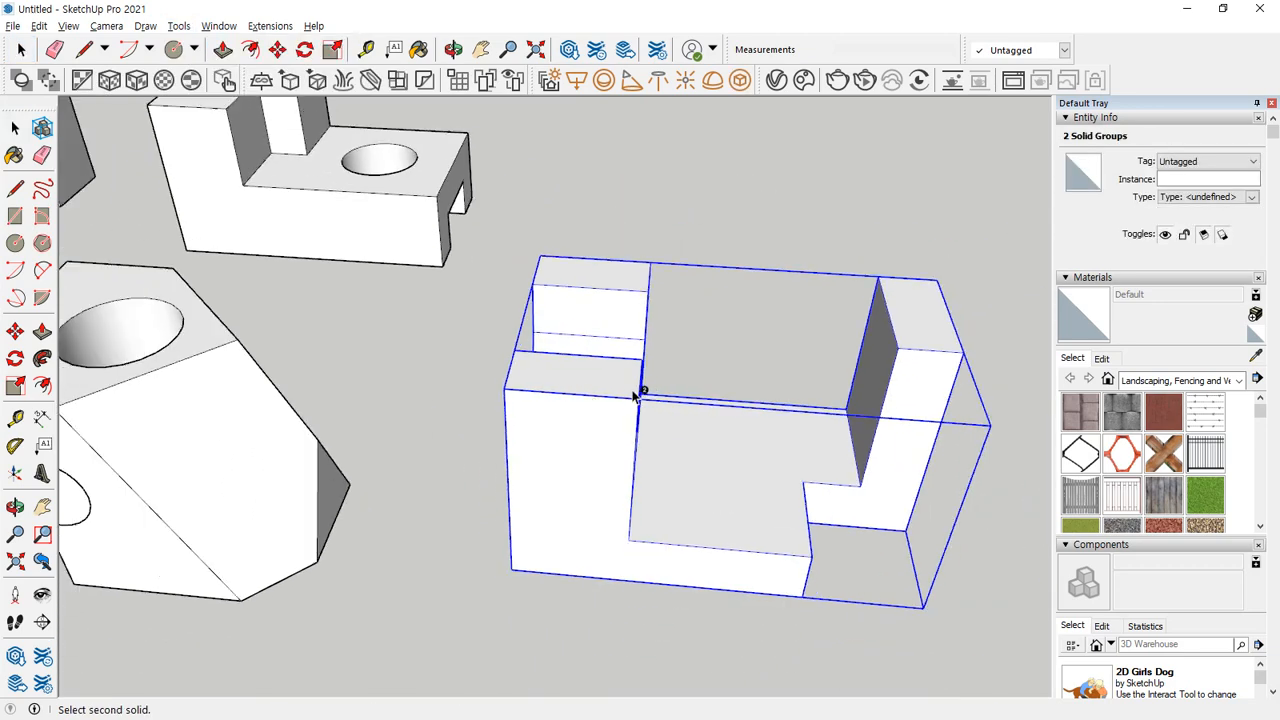
middle_drag(745, 388, 611, 363)
key(space)
click(750, 336)
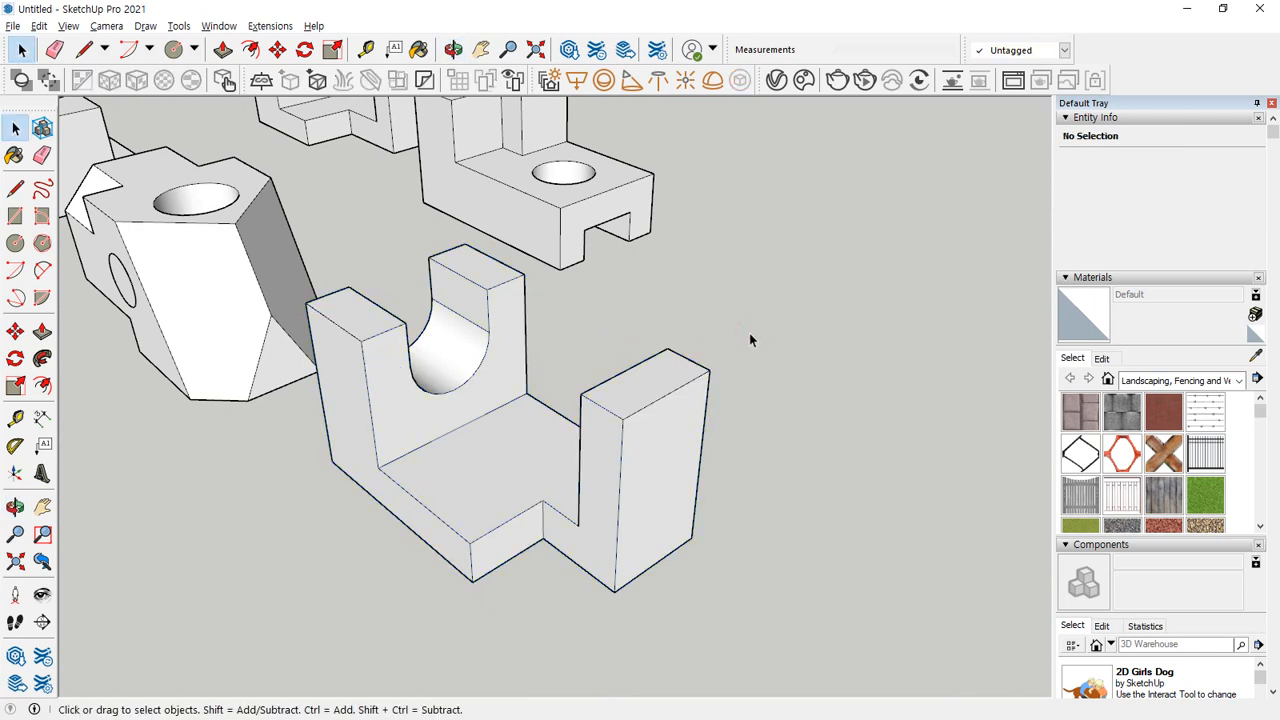
Draw an upright 50 by 100 mm rectangle in the empty area beside the practice blocks.
middle_drag(749, 340, 201, 269)
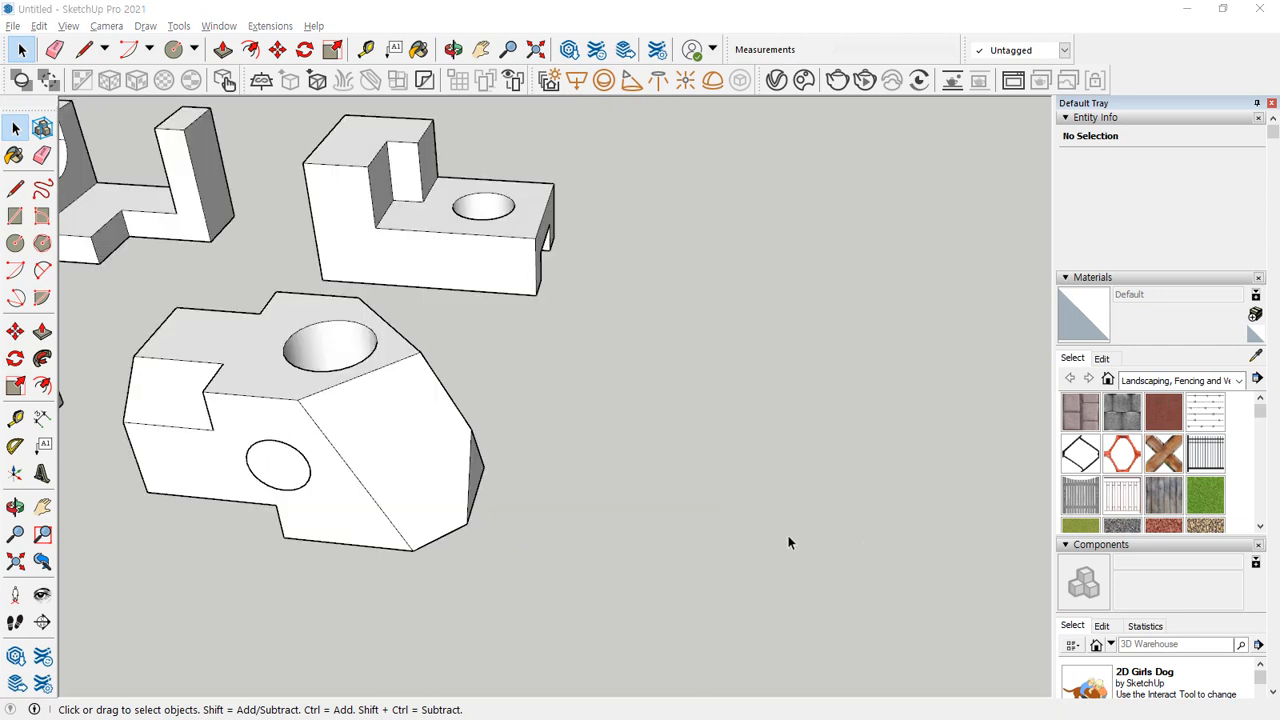
click(716, 517)
middle_drag(684, 568, 631, 569)
key(r)
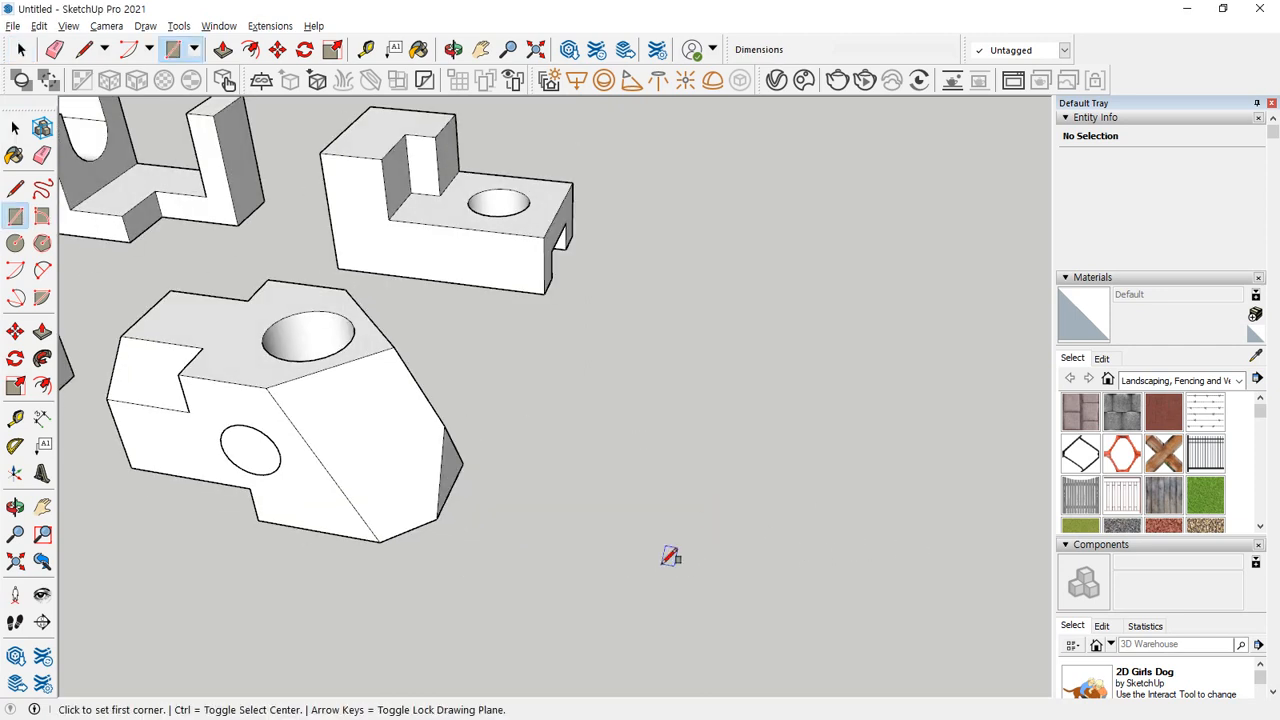
click(641, 550)
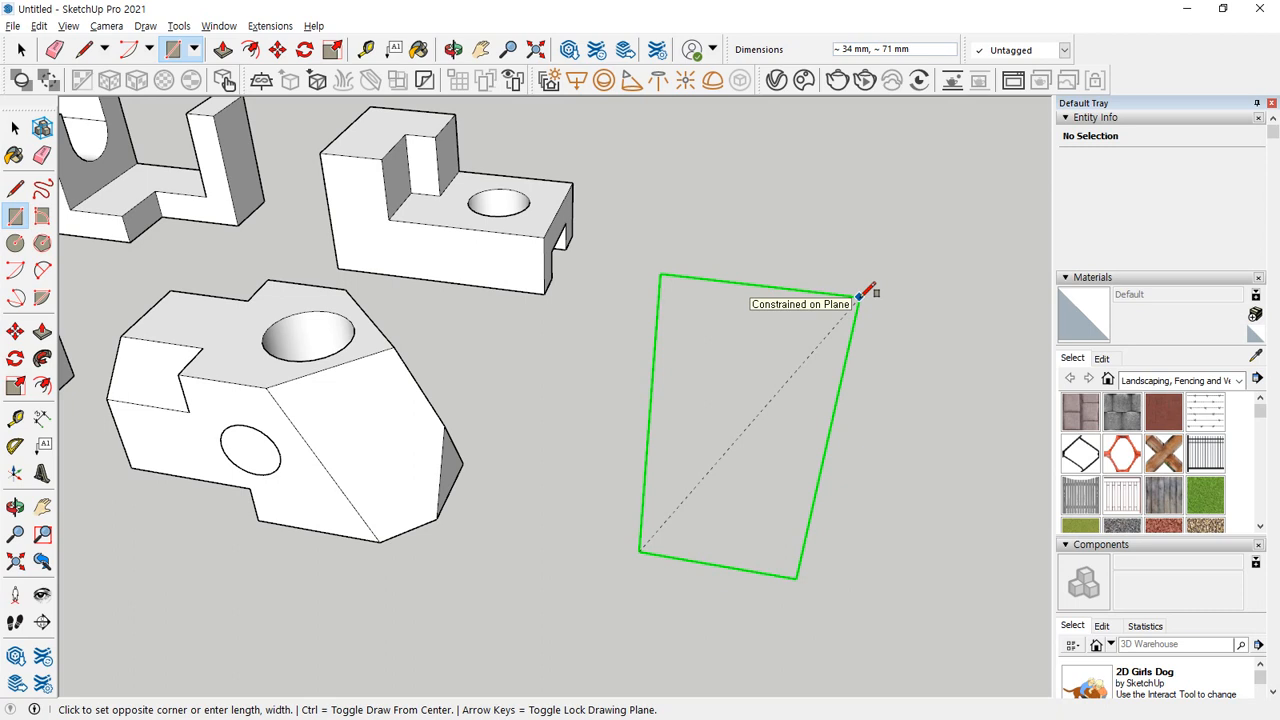
text(100)
key(Return)
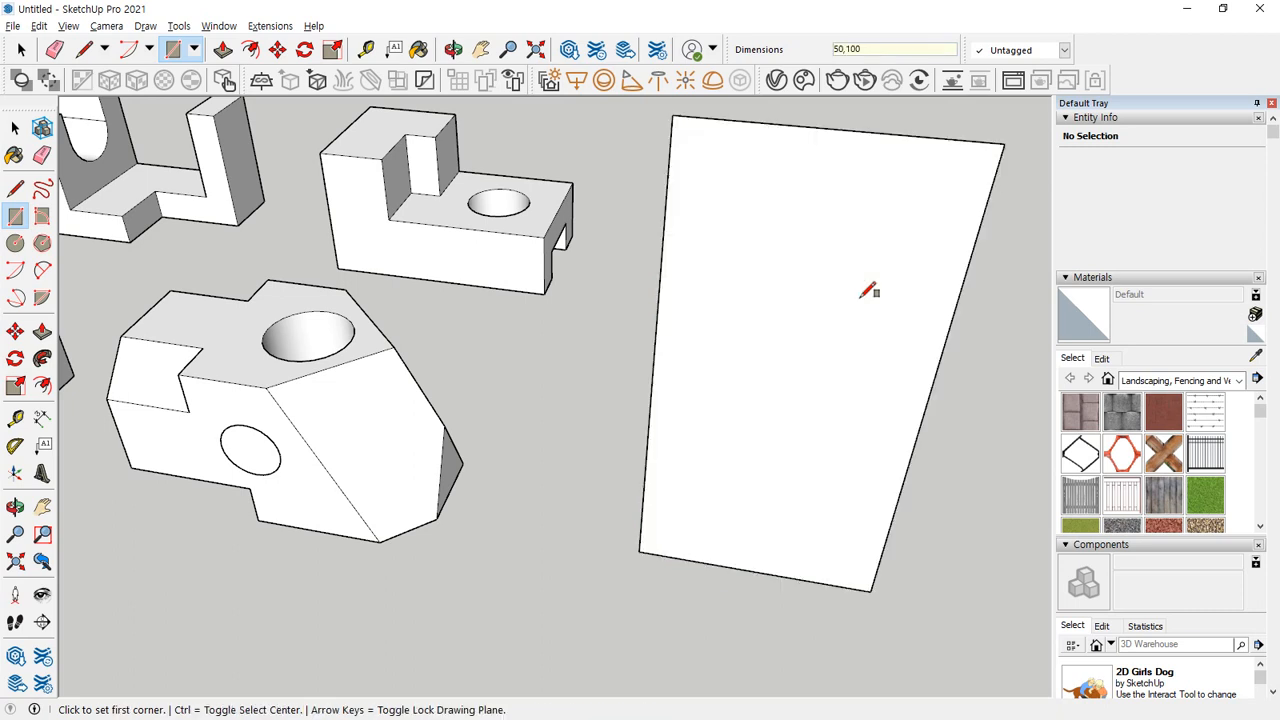
Draw a 25 mm radius circle centred on the rectangle's top edge and erase the inner arc and top edge, leaving a round-topped face.
scroll(868, 290, down, 3)
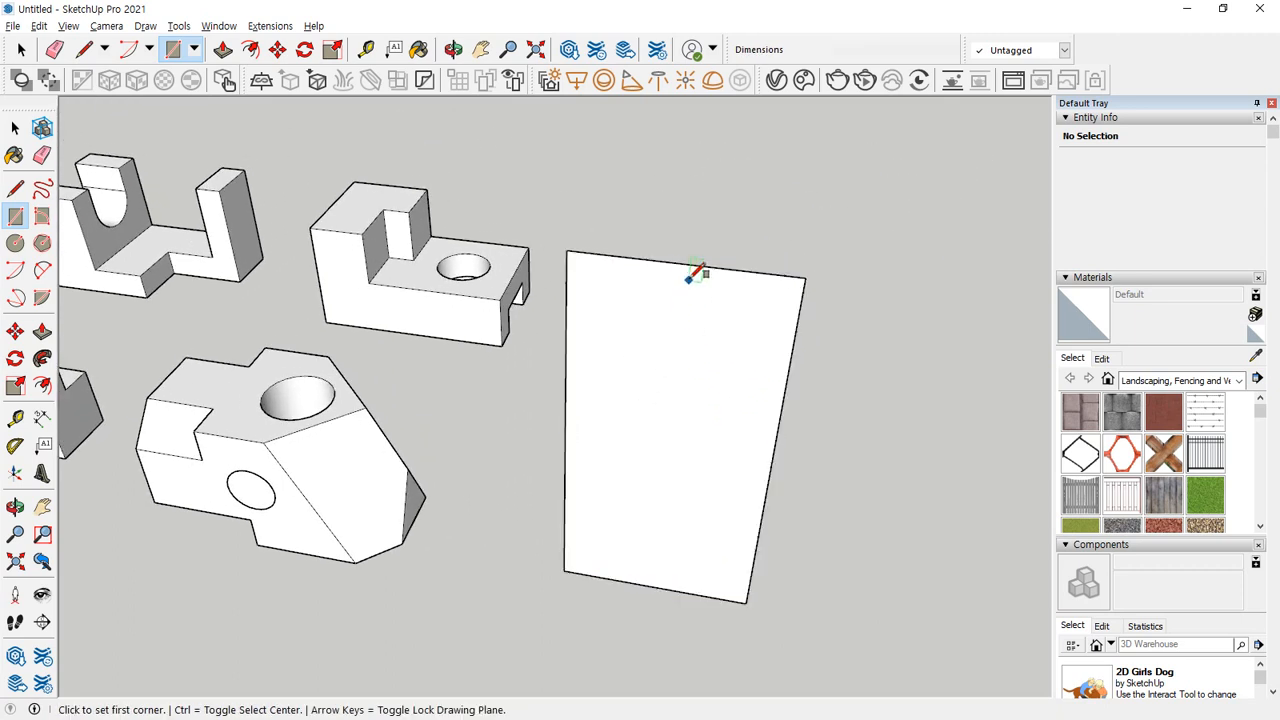
key(c)
click(684, 263)
click(808, 272)
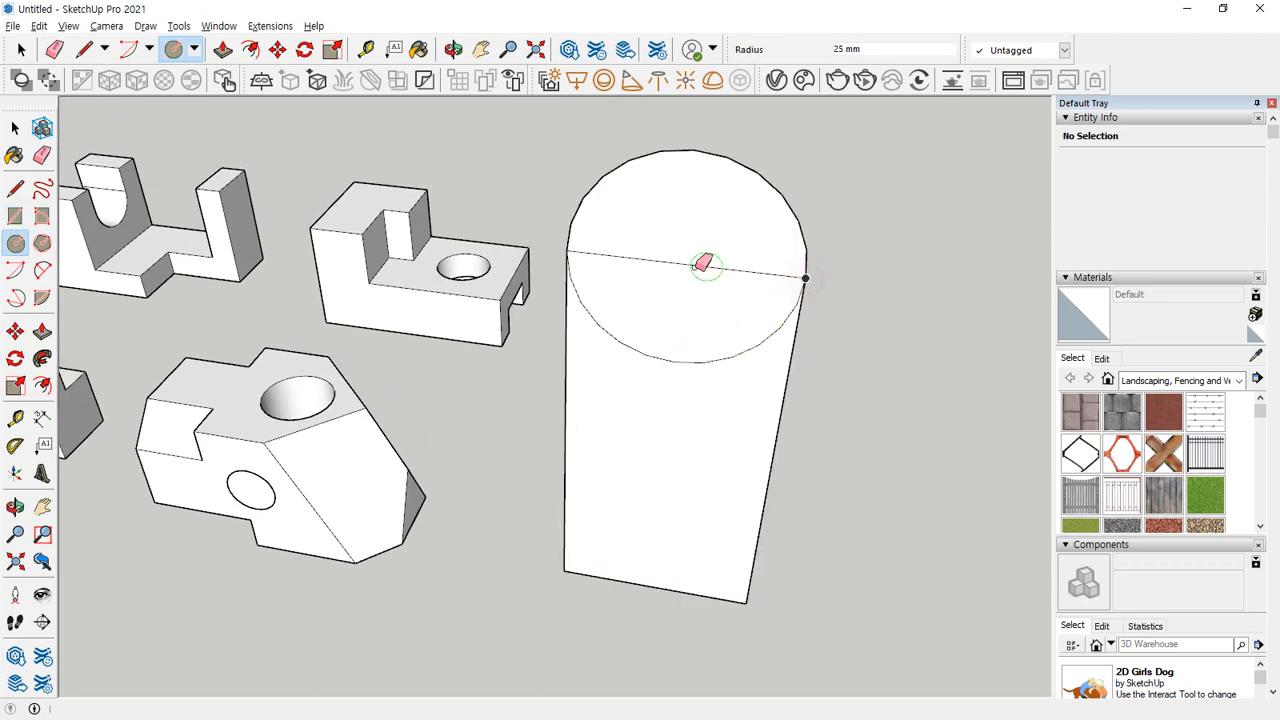
key(e)
drag(670, 368, 666, 496)
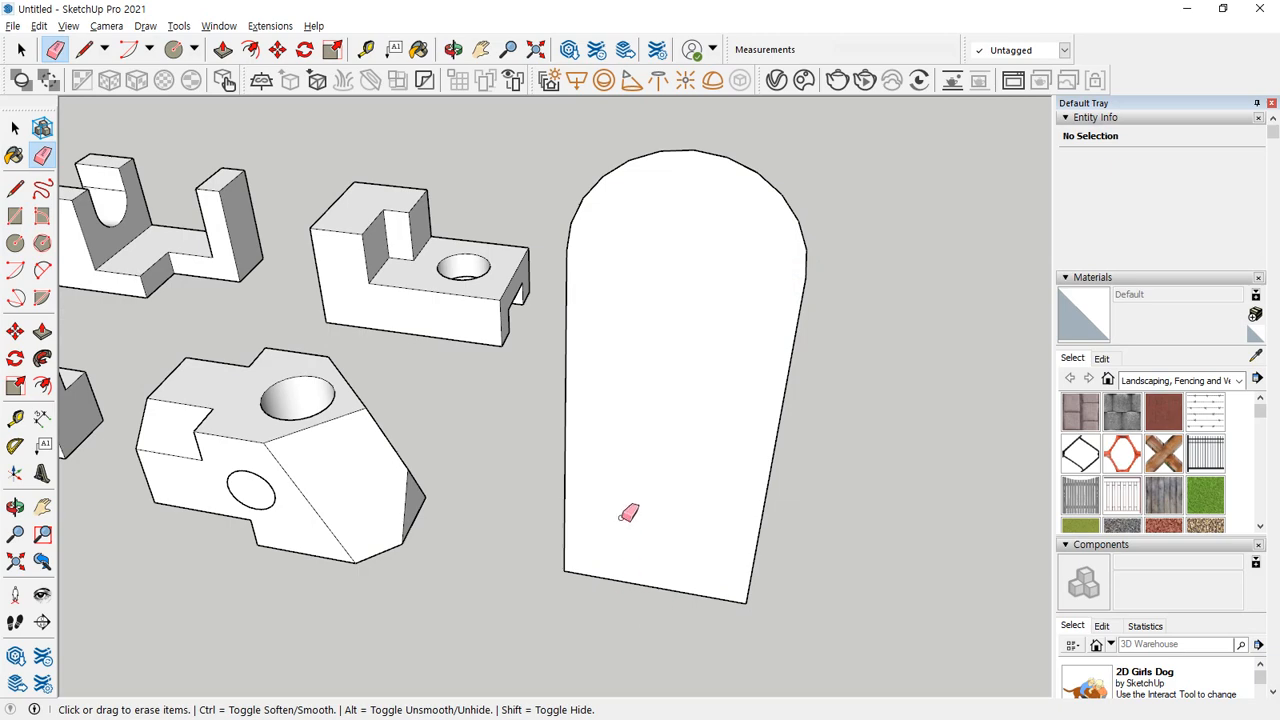
mouse_move(628, 513)
middle_down()
mouse_move(543, 477)
mouse_move(565, 505)
middle_up()
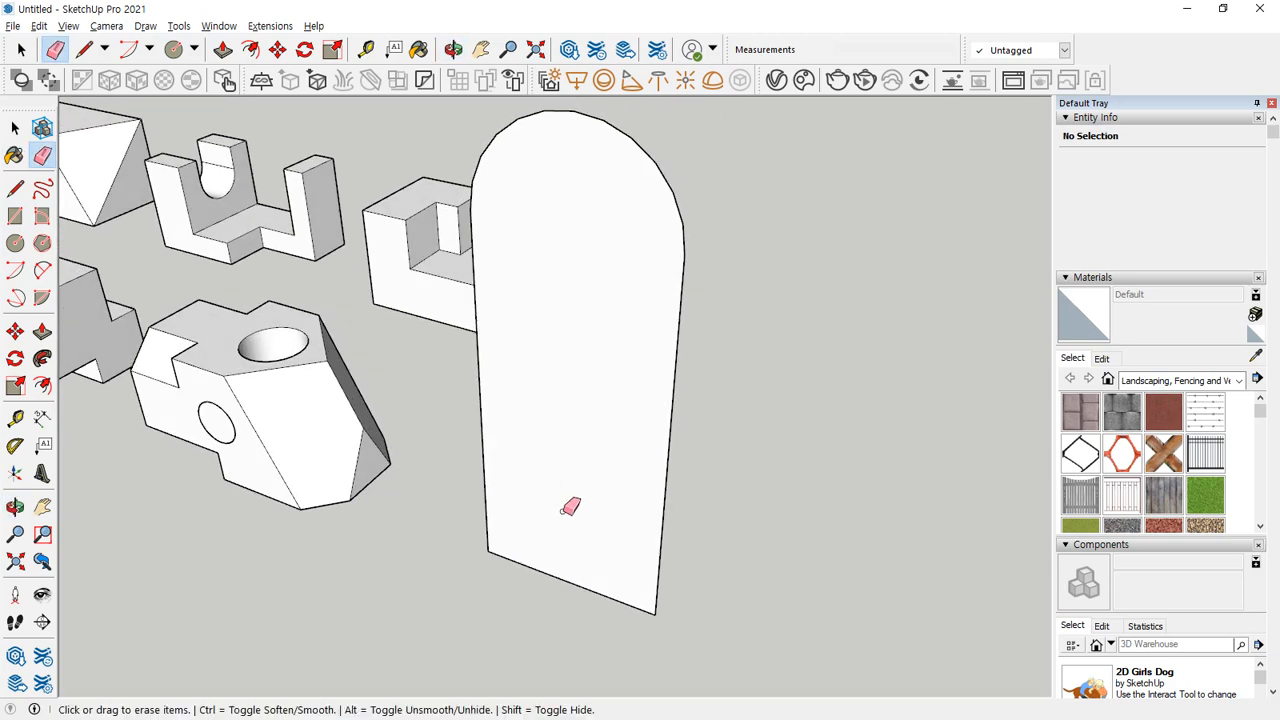
scroll(570, 507, down, 2)
key(space)
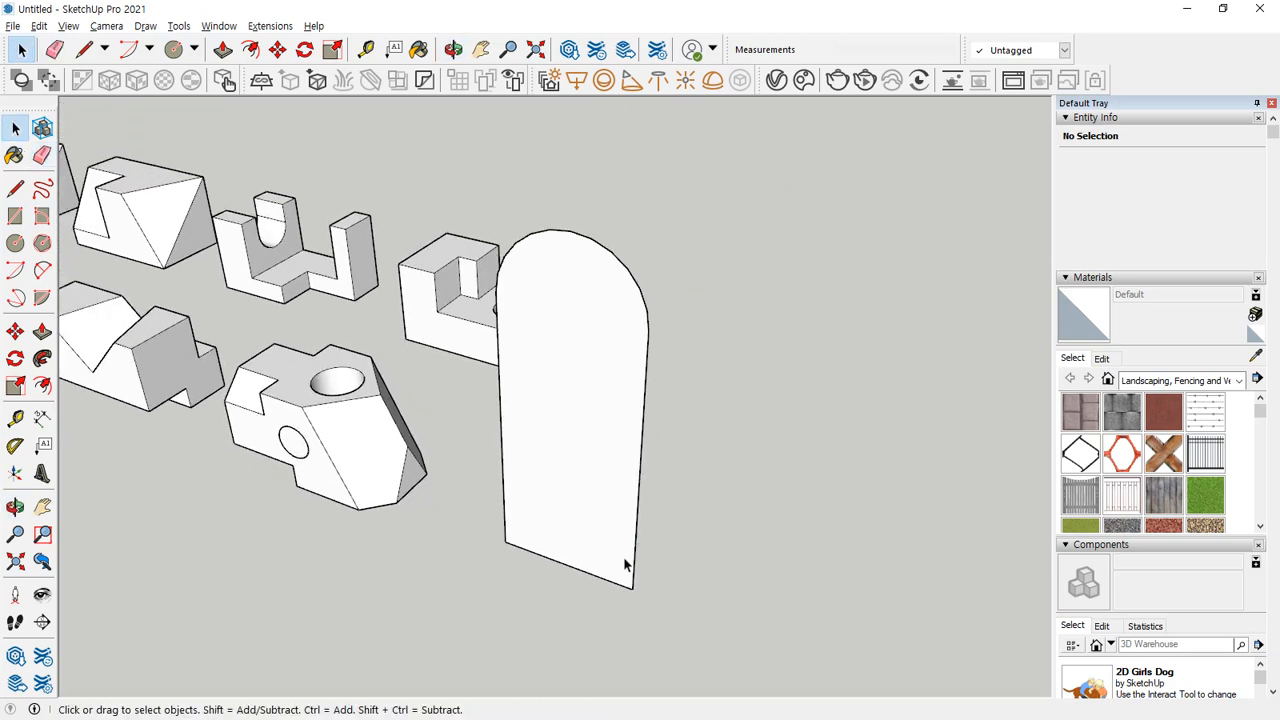
scroll(552, 565, up, 2)
middle_drag(551, 563, 520, 575)
key(space)
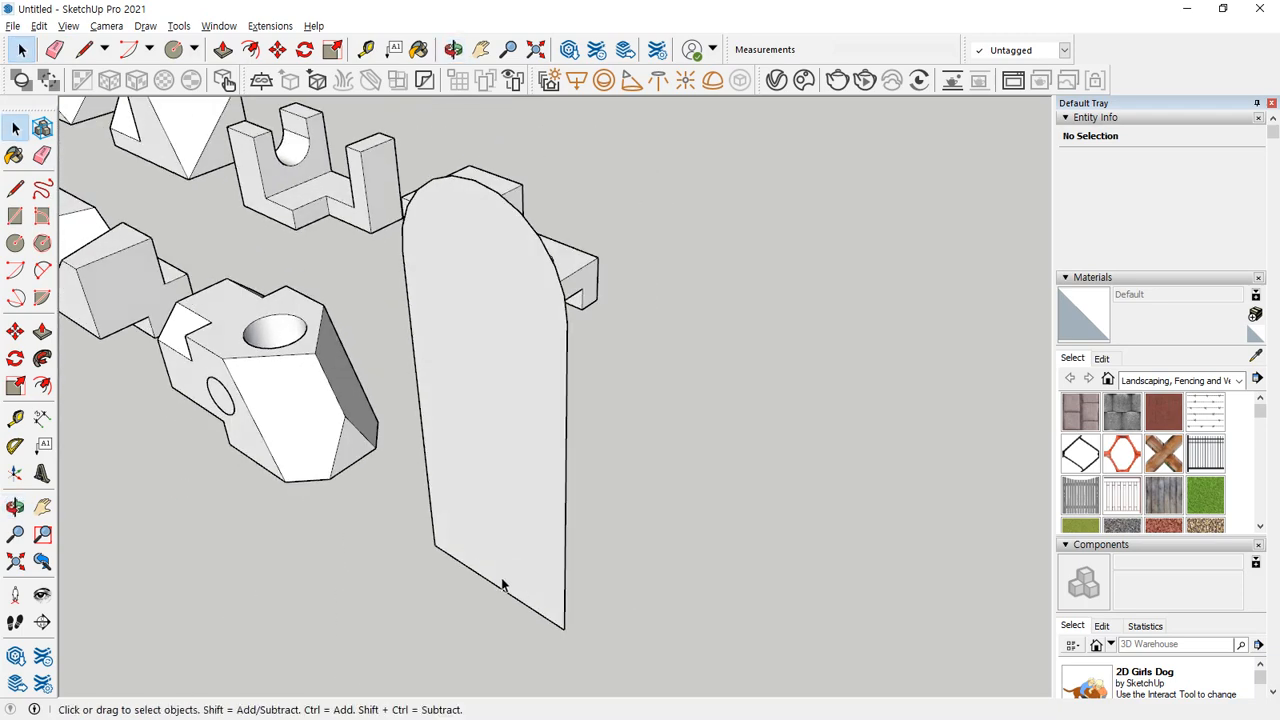
mouse_move(458, 553)
mouse_down()
mouse_move(457, 363)
mouse_move(503, 286)
mouse_move(493, 578)
mouse_up()
key(Escape)
middle_drag(563, 570, 659, 557)
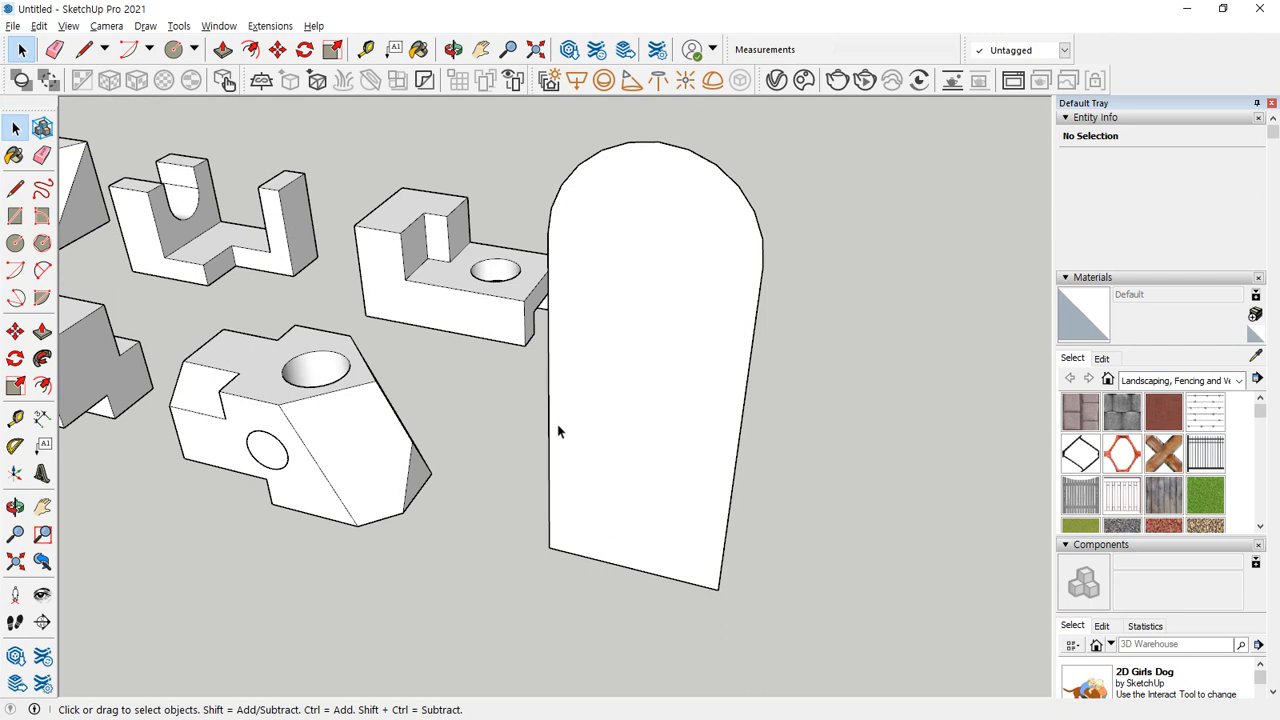
Place vertical guides 10 mm inside both long sides of the round-topped face.
key(t)
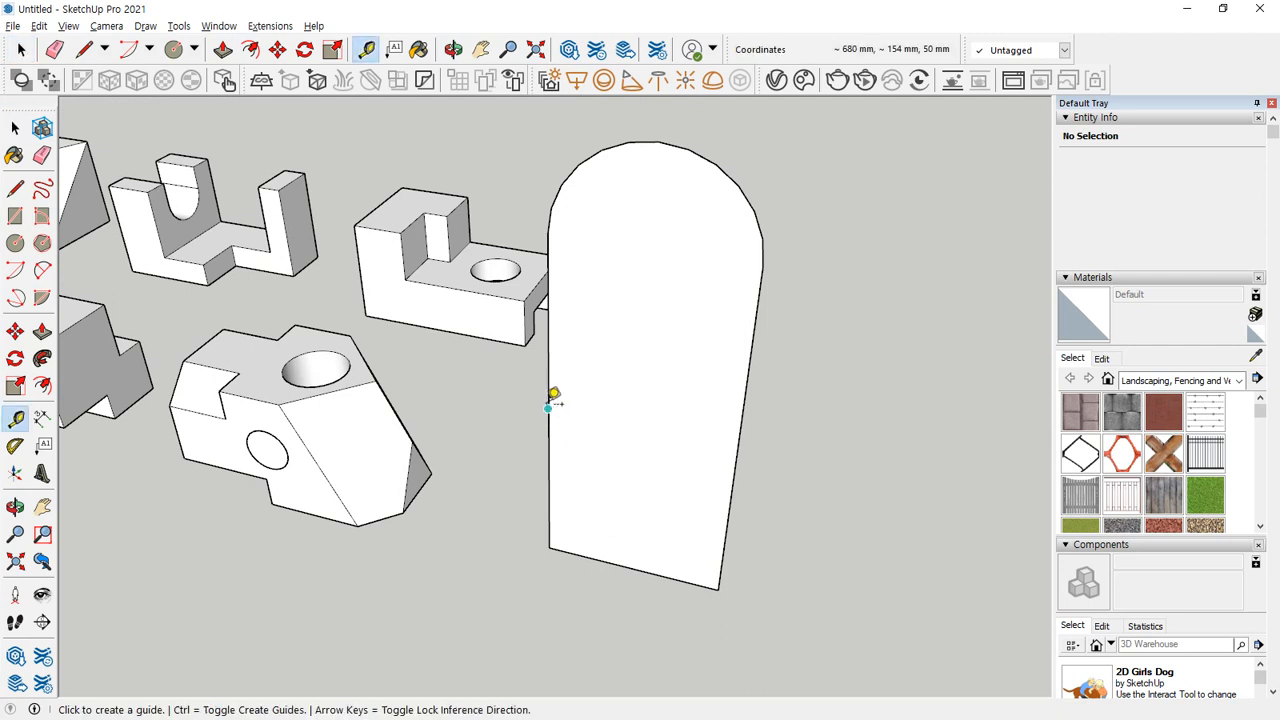
click(548, 409)
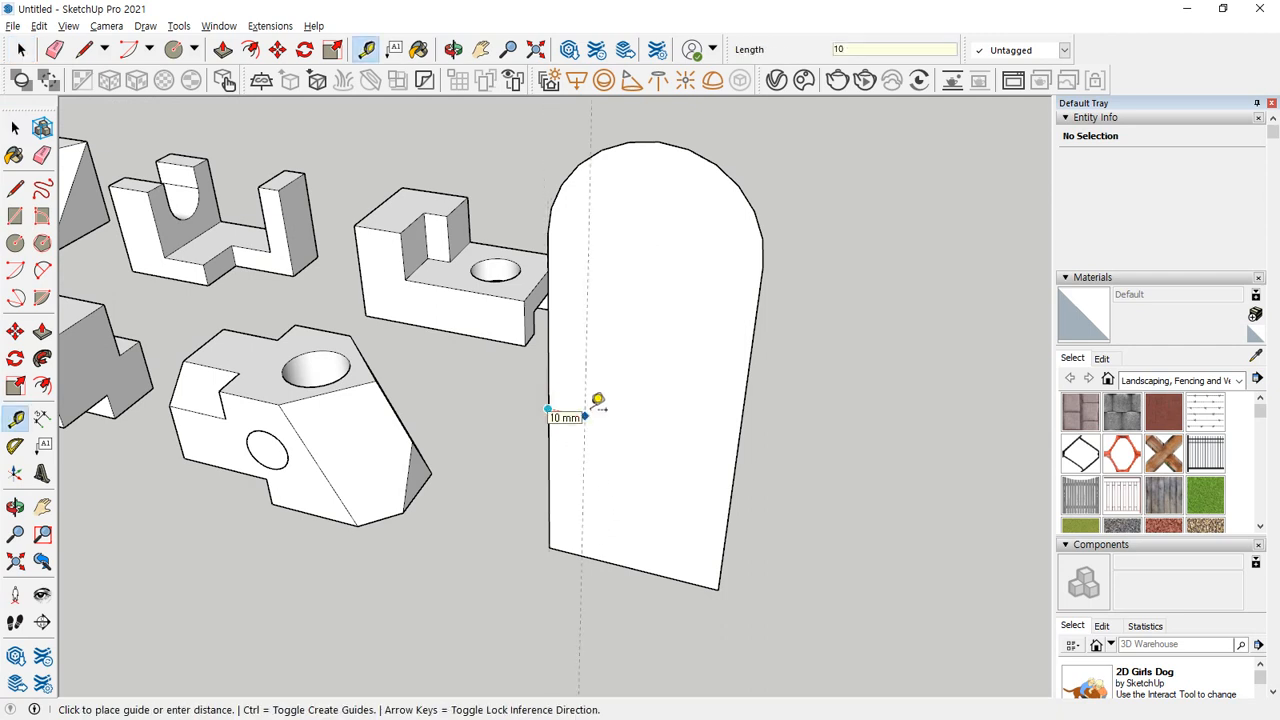
click(586, 413)
click(737, 446)
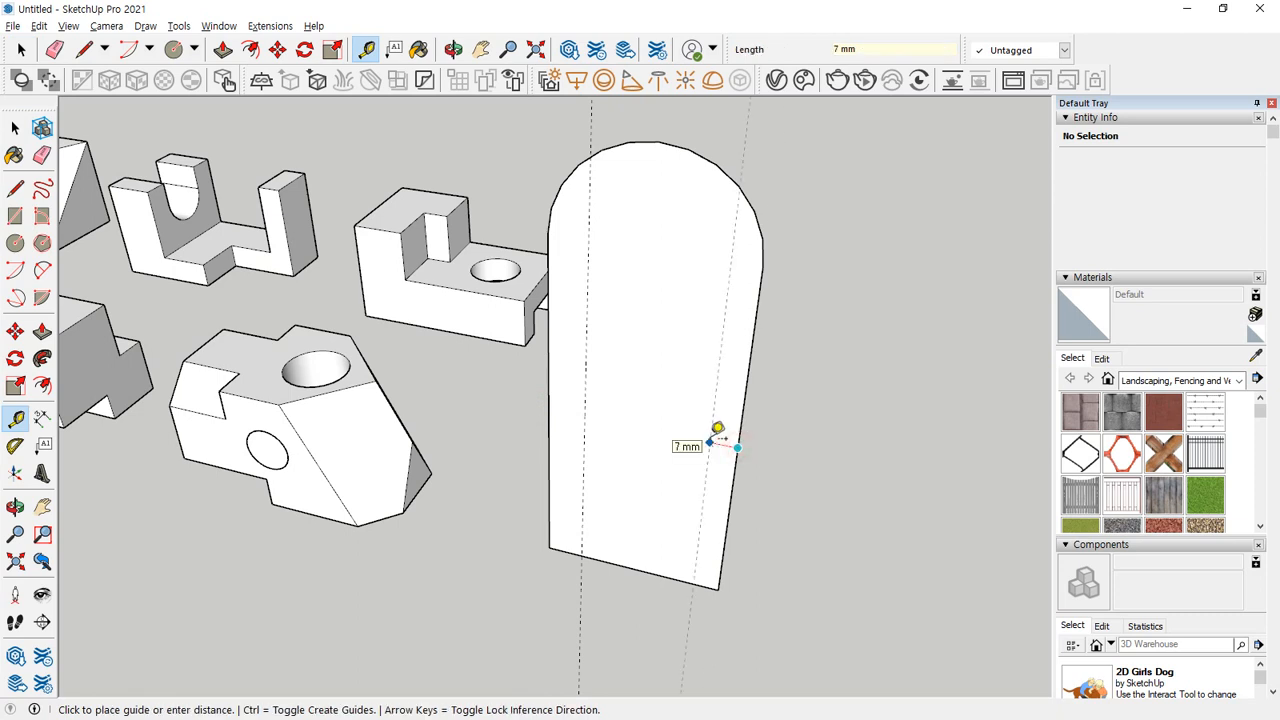
click(712, 440)
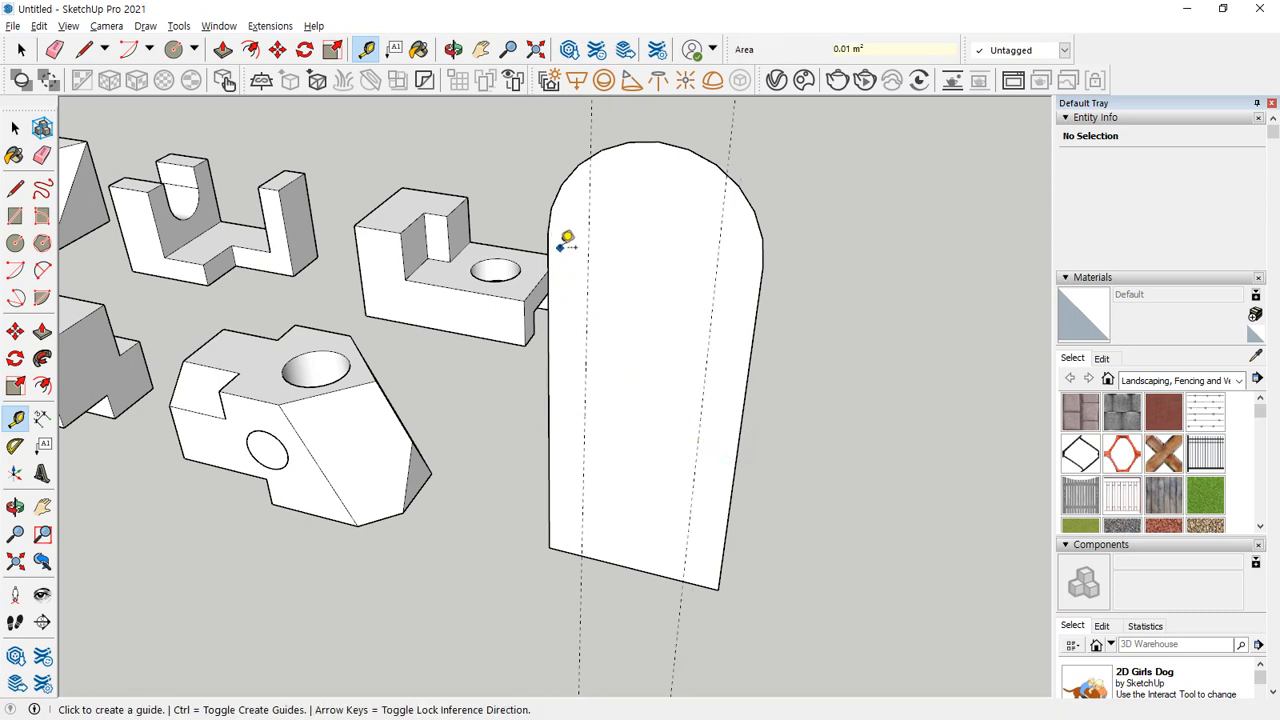
Draw a 30 by 100 mm rectangle between the guides and a 15 mm radius circle centred on its top edge.
key(l)
key(r)
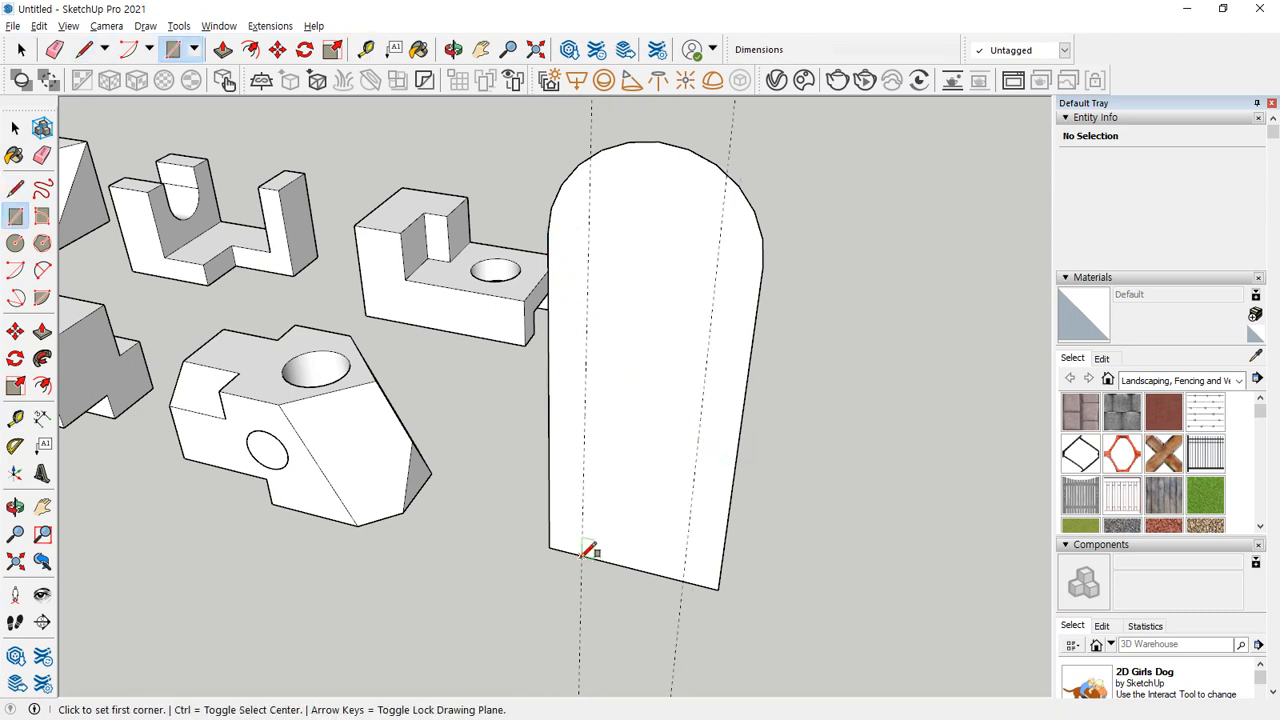
click(581, 556)
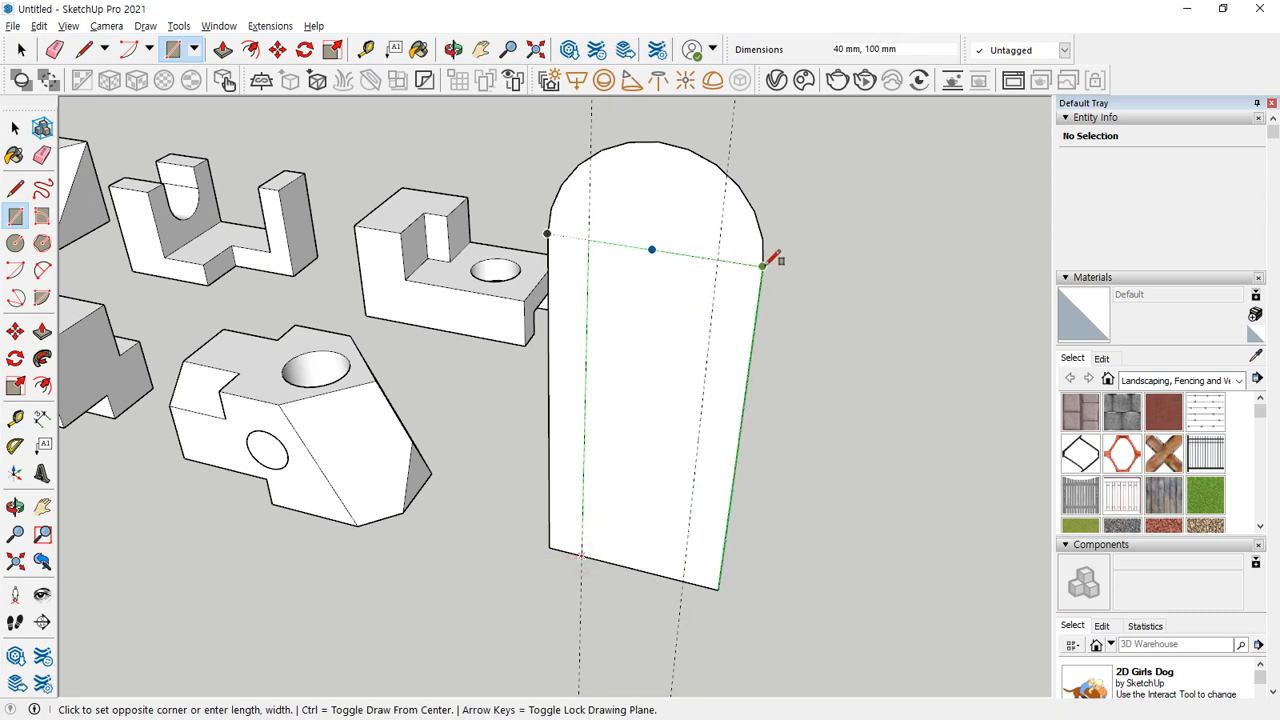
click(717, 259)
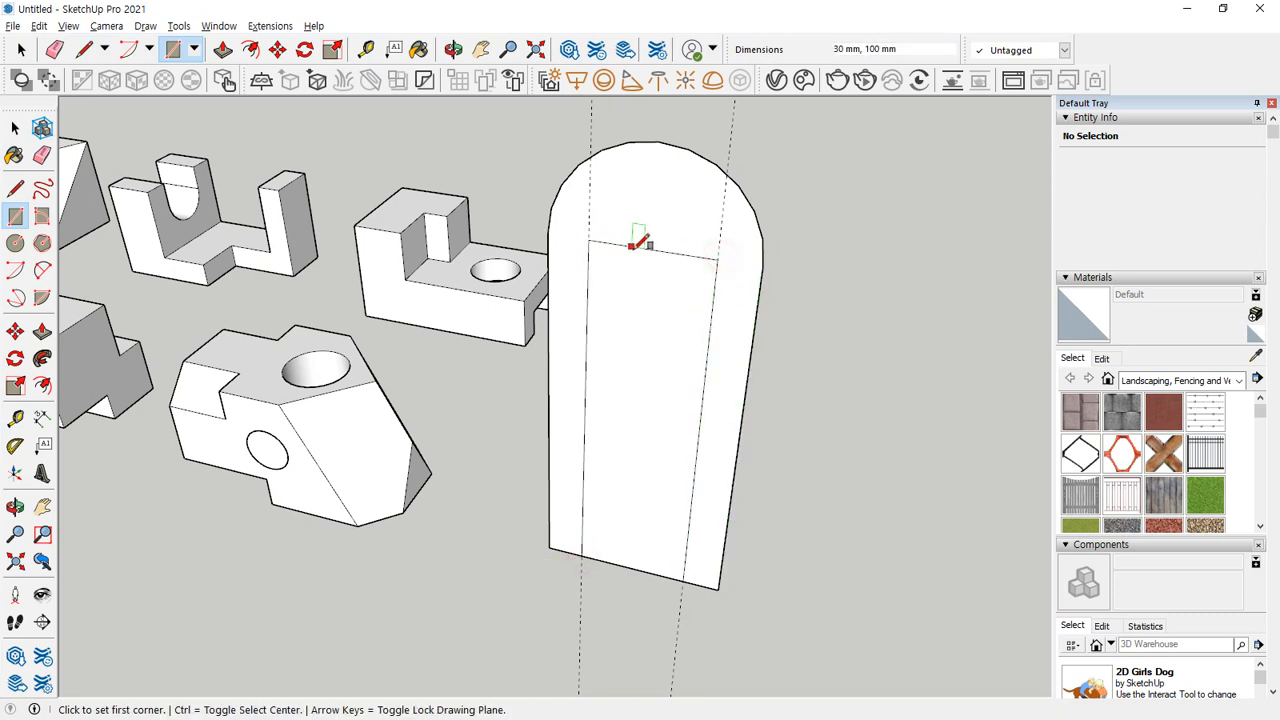
key(c)
click(653, 248)
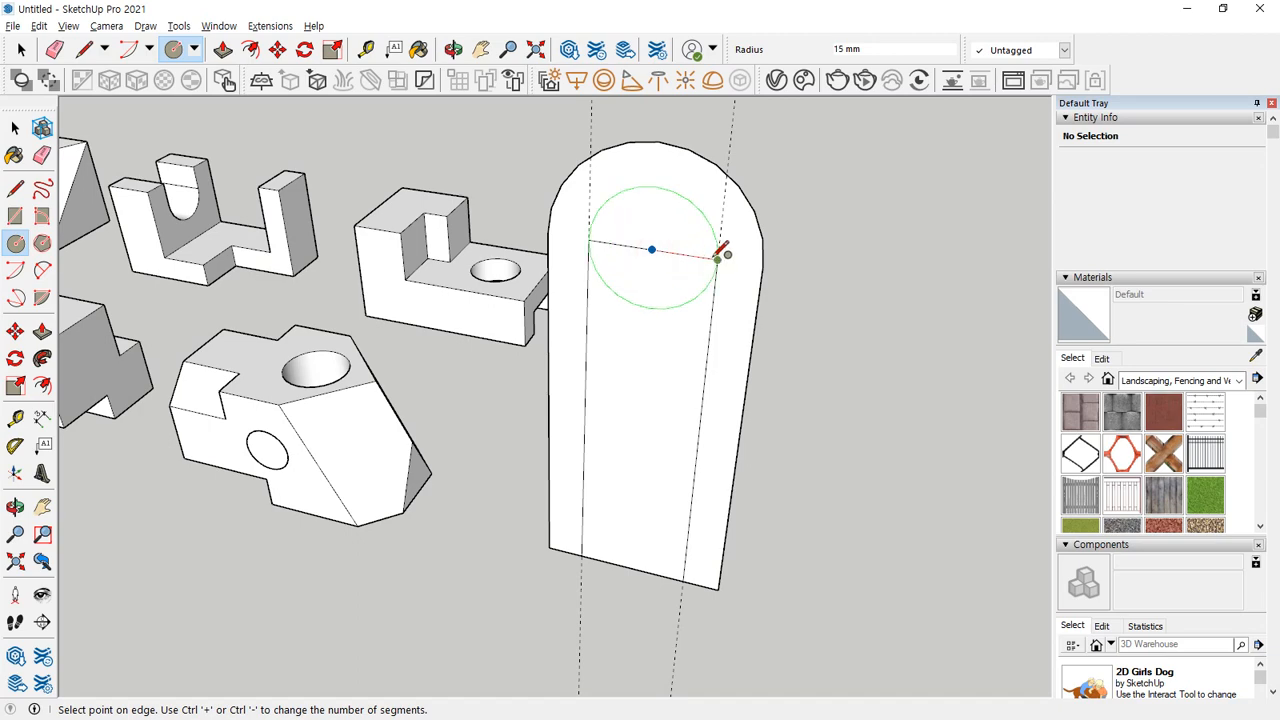
click(717, 252)
Erase the inner circle's lower arc, the inner rectangle's top line and the bottom edge between the guides, leaving an open arch profile.
key(e)
drag(655, 248, 650, 315)
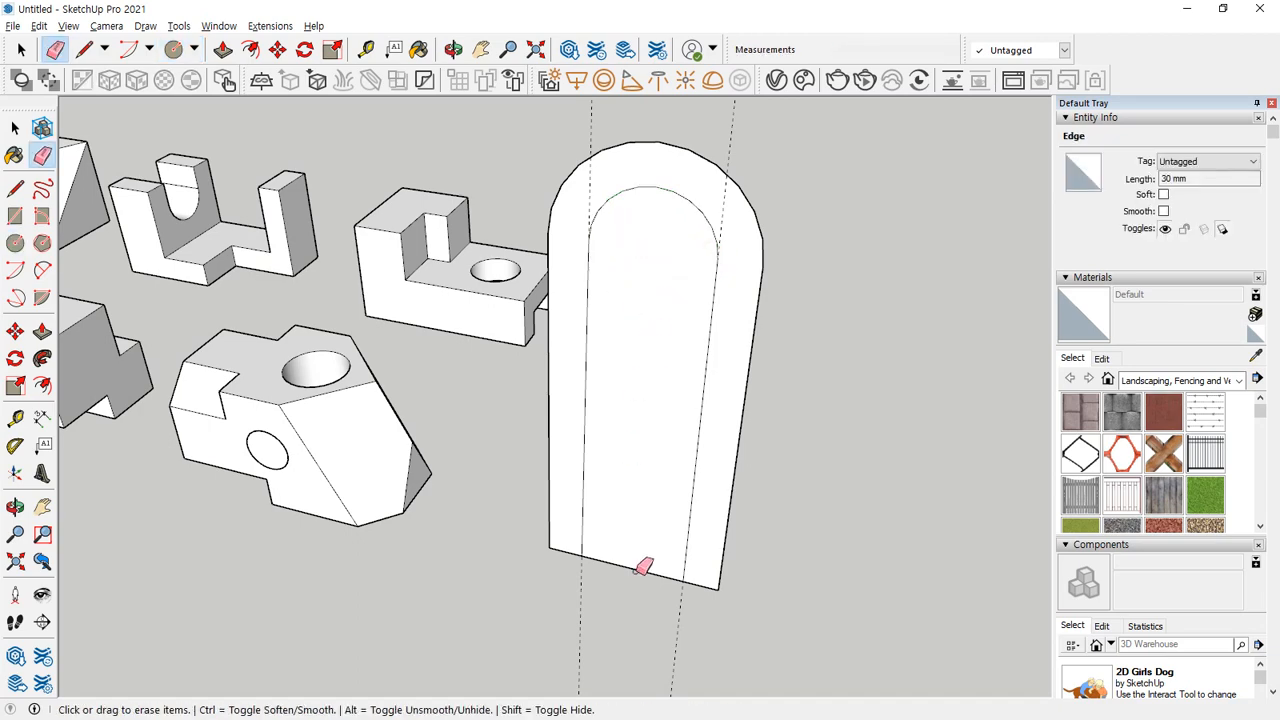
click(640, 566)
Push/Pull the arch profile 80 mm into a solid.
mouse_move(640, 566)
middle_down()
mouse_move(766, 509)
mouse_move(704, 506)
middle_up()
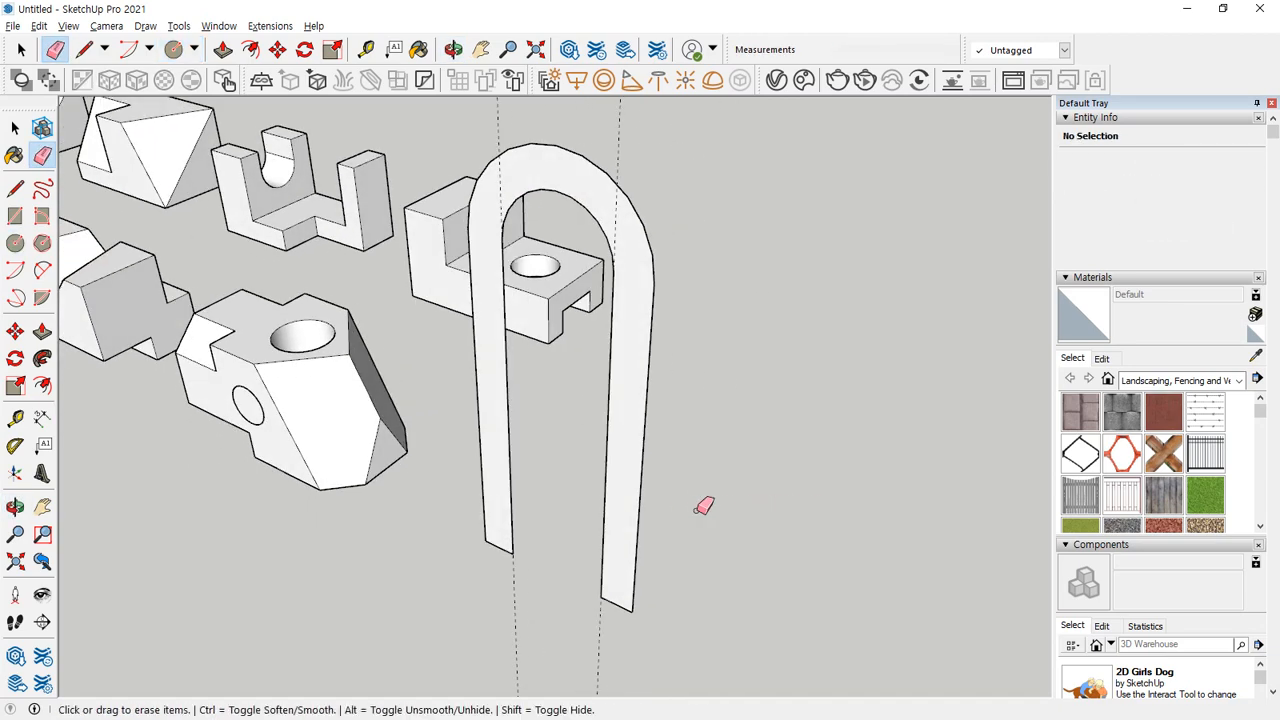
key(p)
click(622, 548)
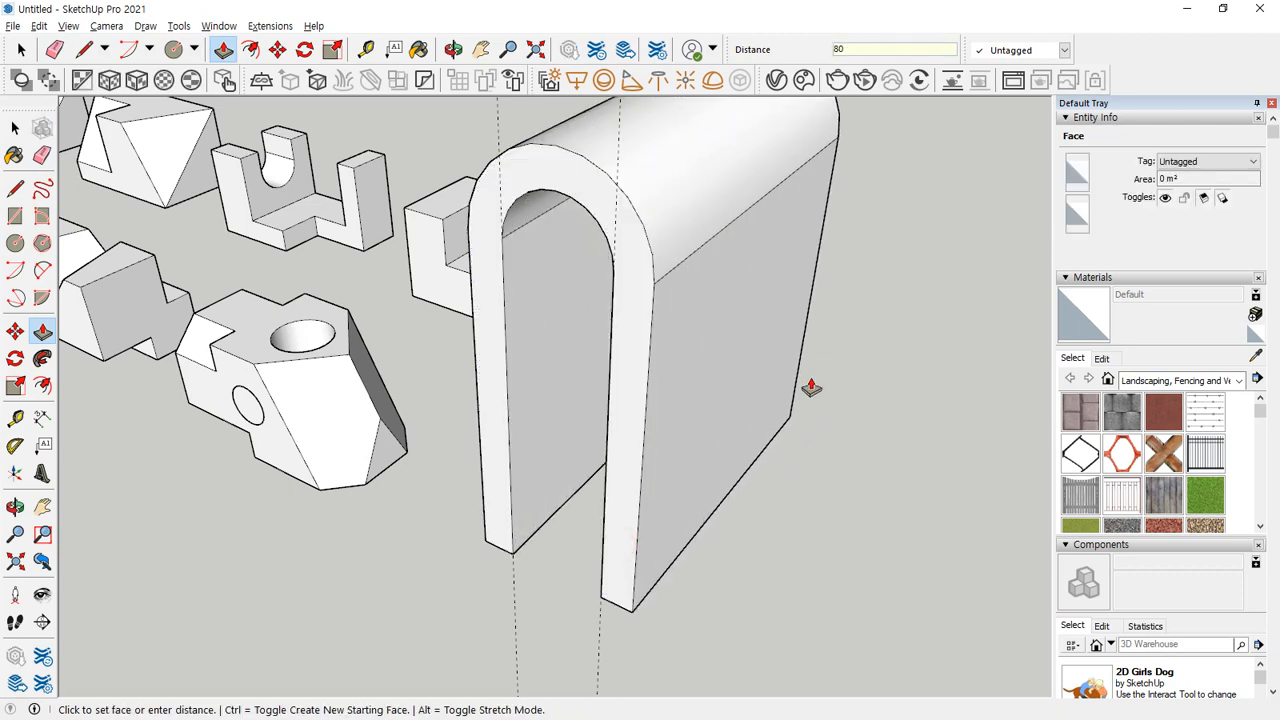
click(866, 460)
Select all connected geometry of the arch solid and make it a group.
middle_drag(866, 460, 729, 477)
key(space)
triple_click(722, 470)
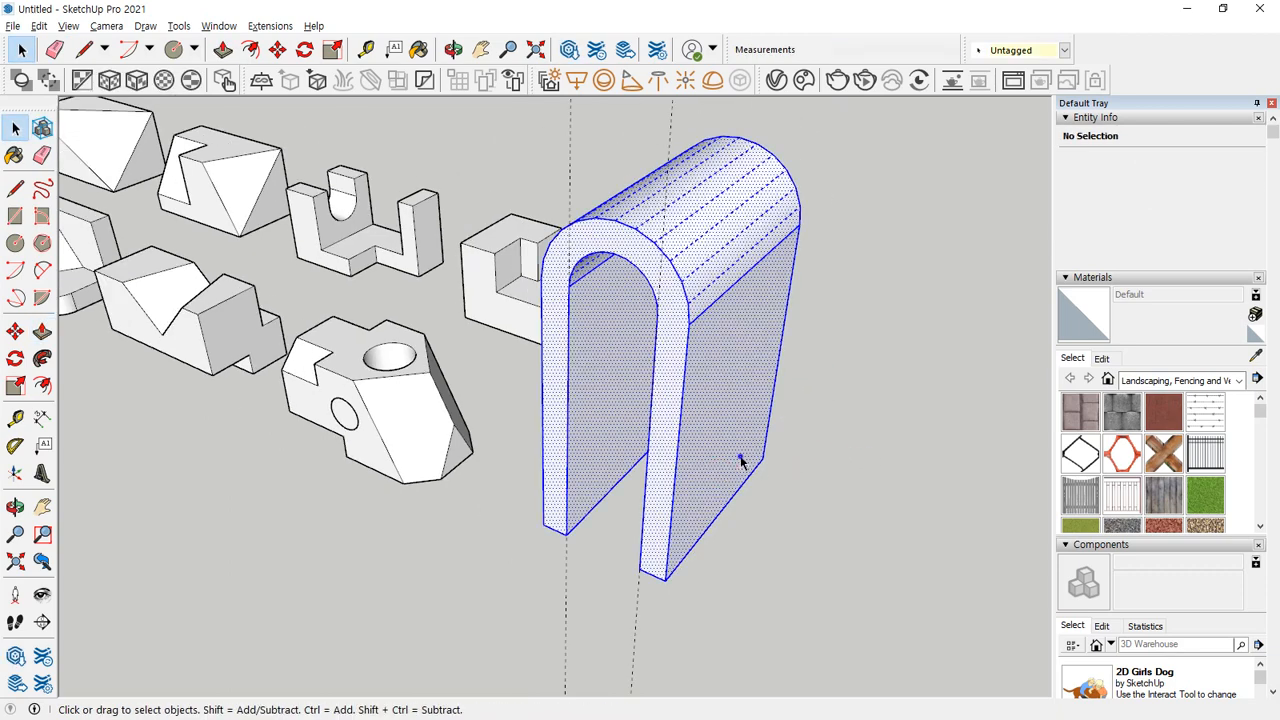
right_click(740, 460)
click(808, 234)
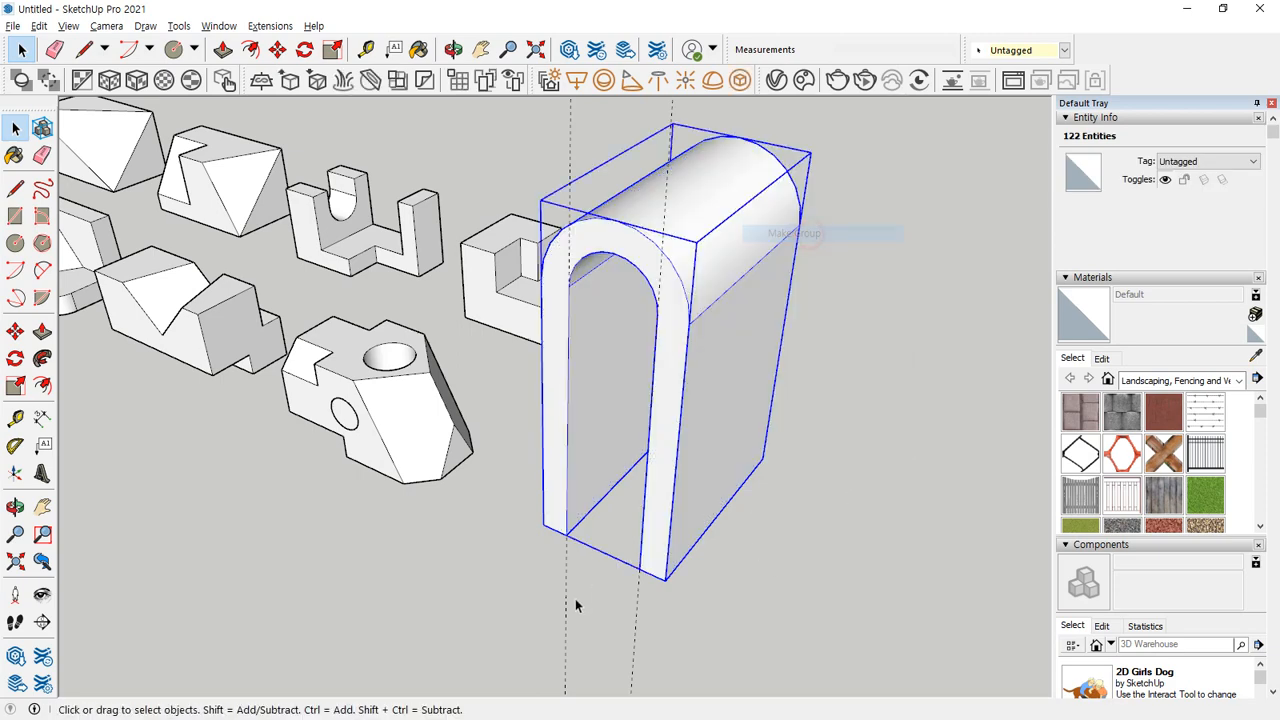
Copy the arch group and place the duplicate beside the original.
middle_drag(576, 606, 620, 553)
key(m)
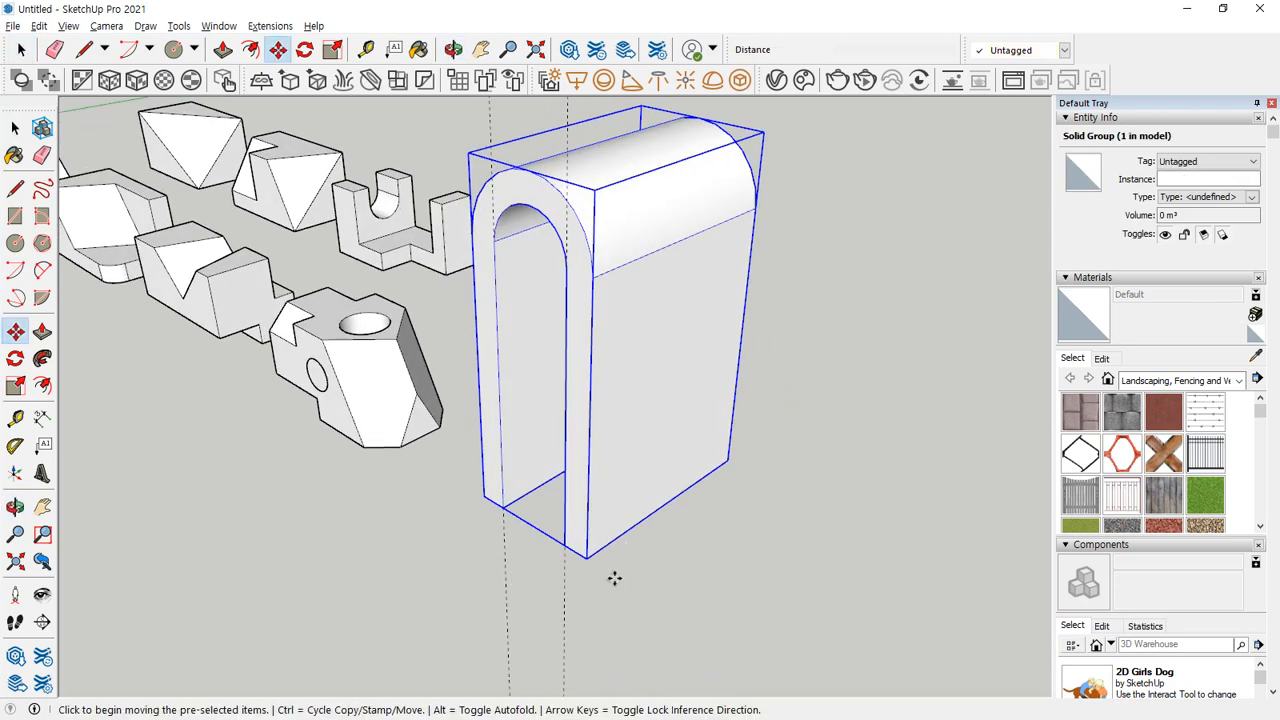
key(ctrl)
click(586, 557)
click(903, 642)
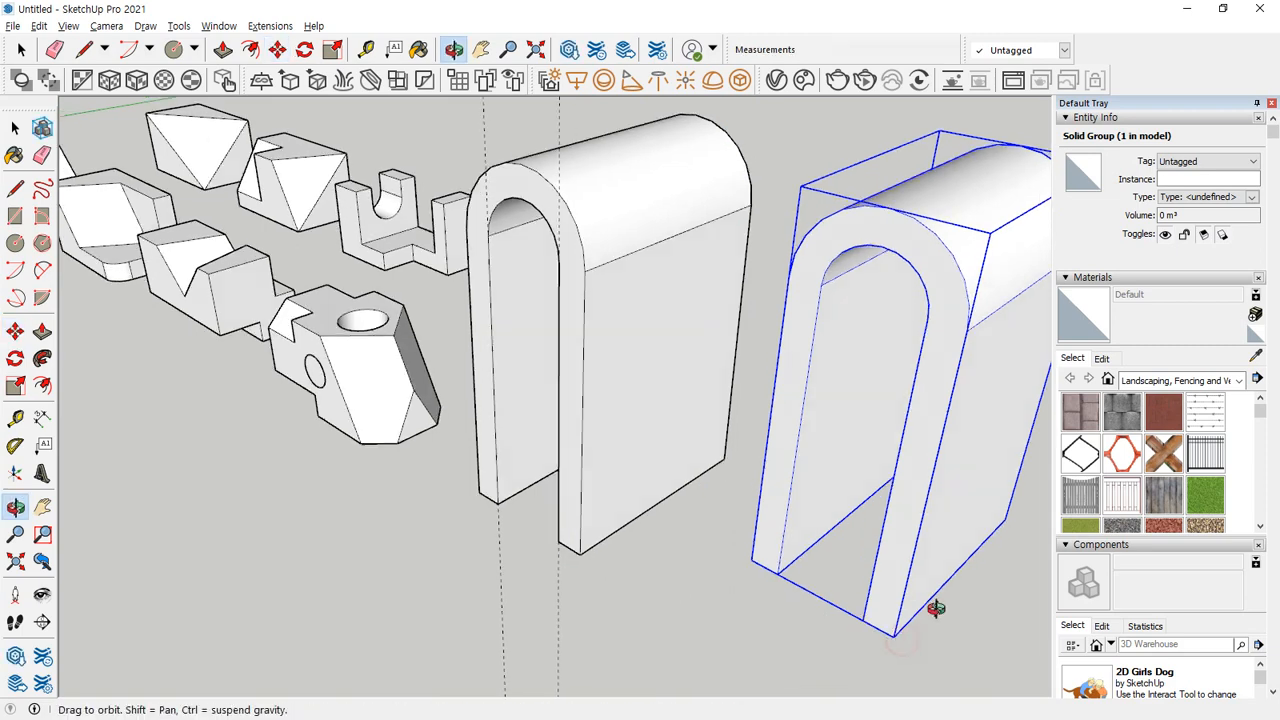
Rotate the copied arch 90 degrees about the midpoint of its bottom side edge.
middle_drag(934, 606, 737, 543)
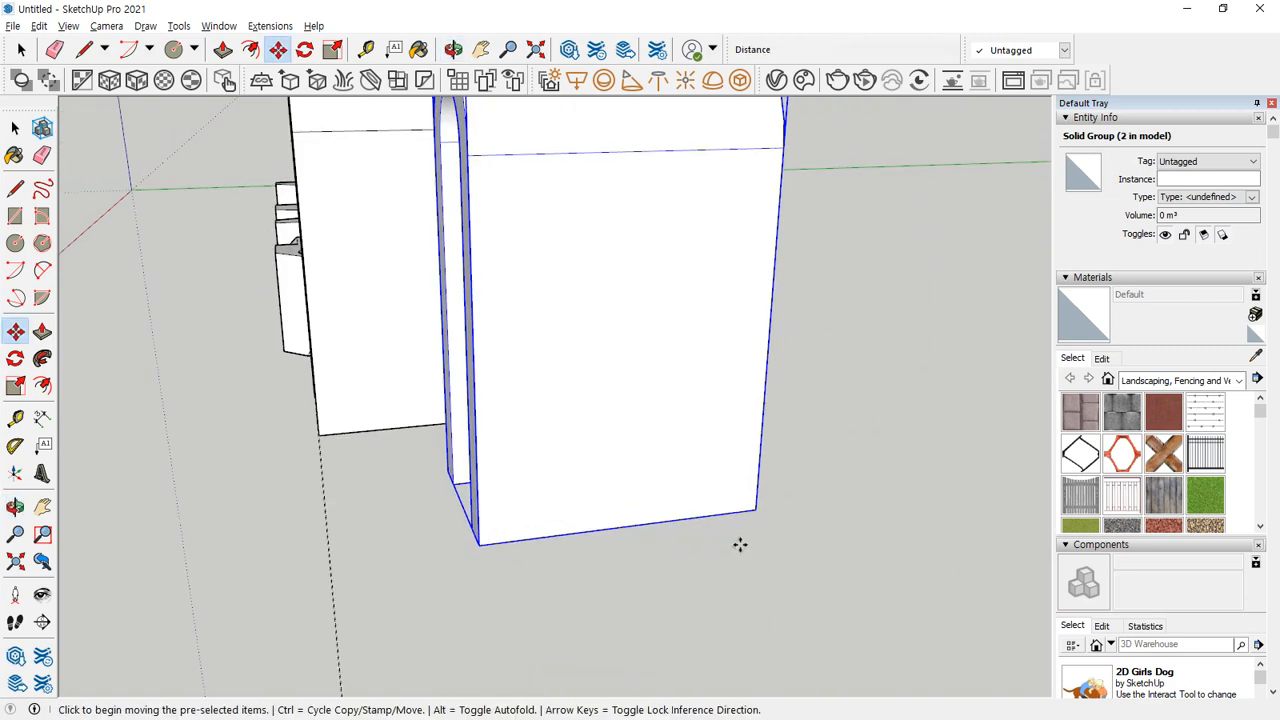
key(q)
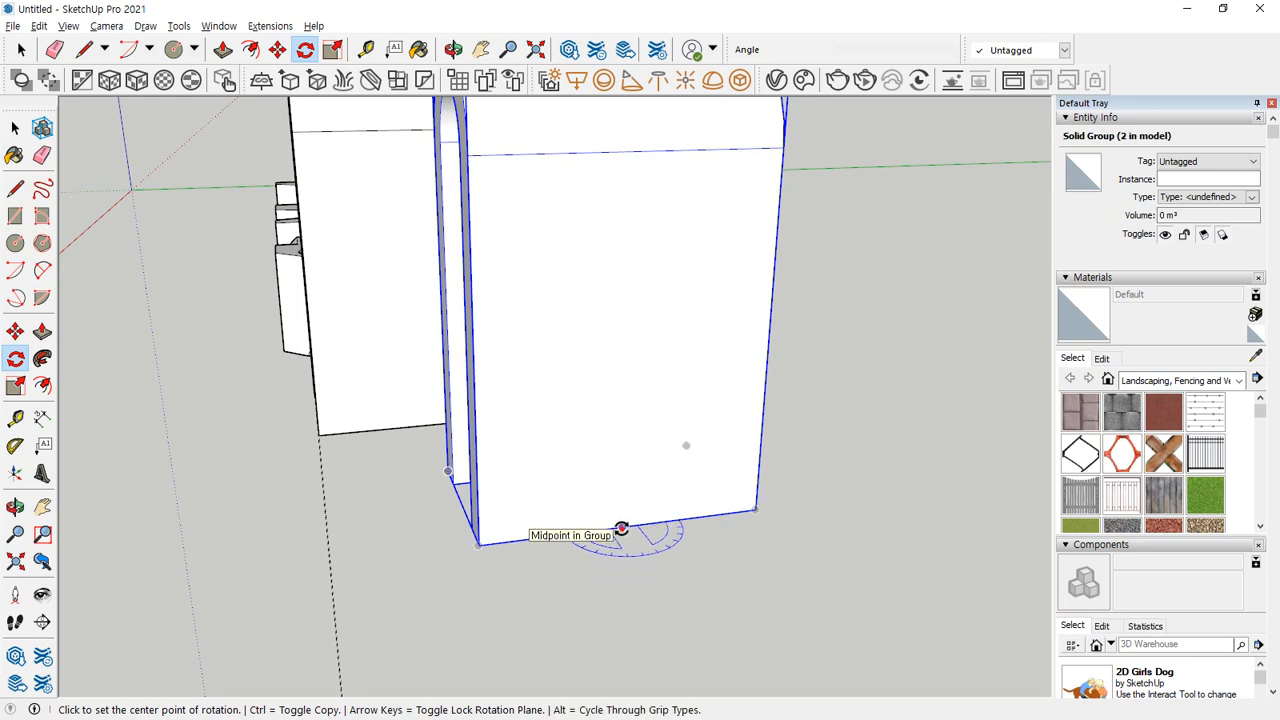
click(622, 528)
click(729, 516)
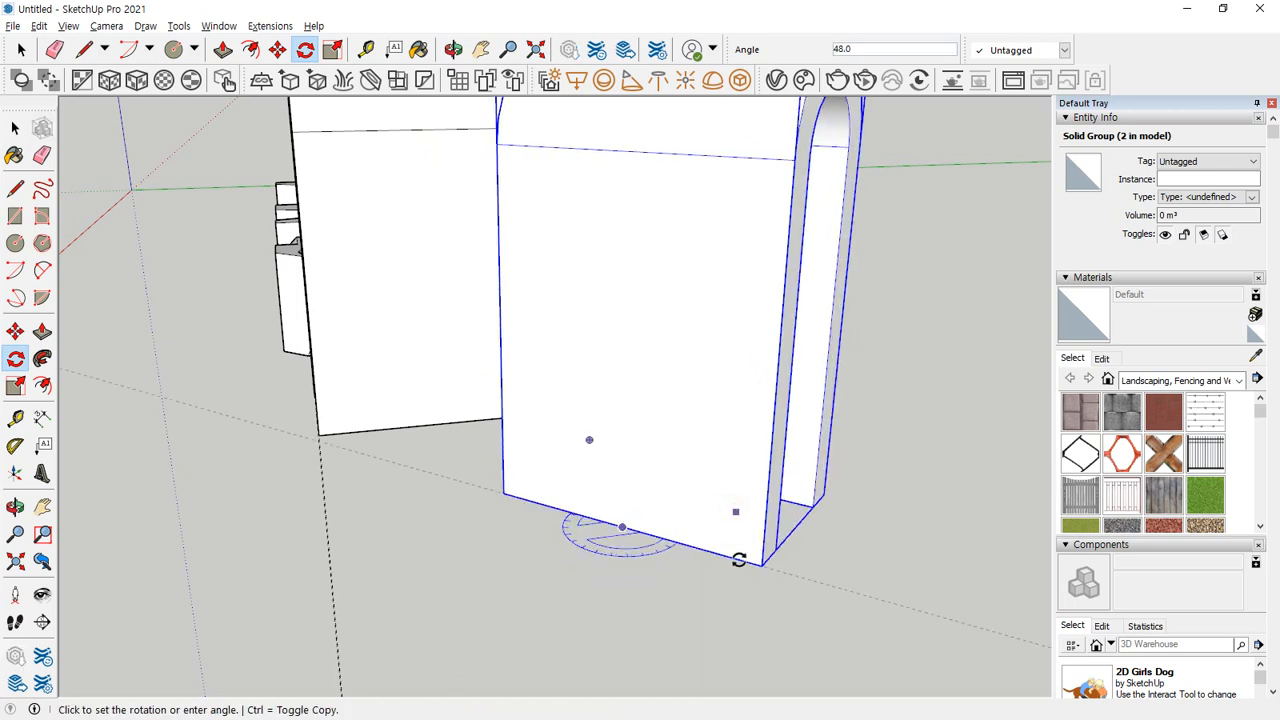
click(738, 560)
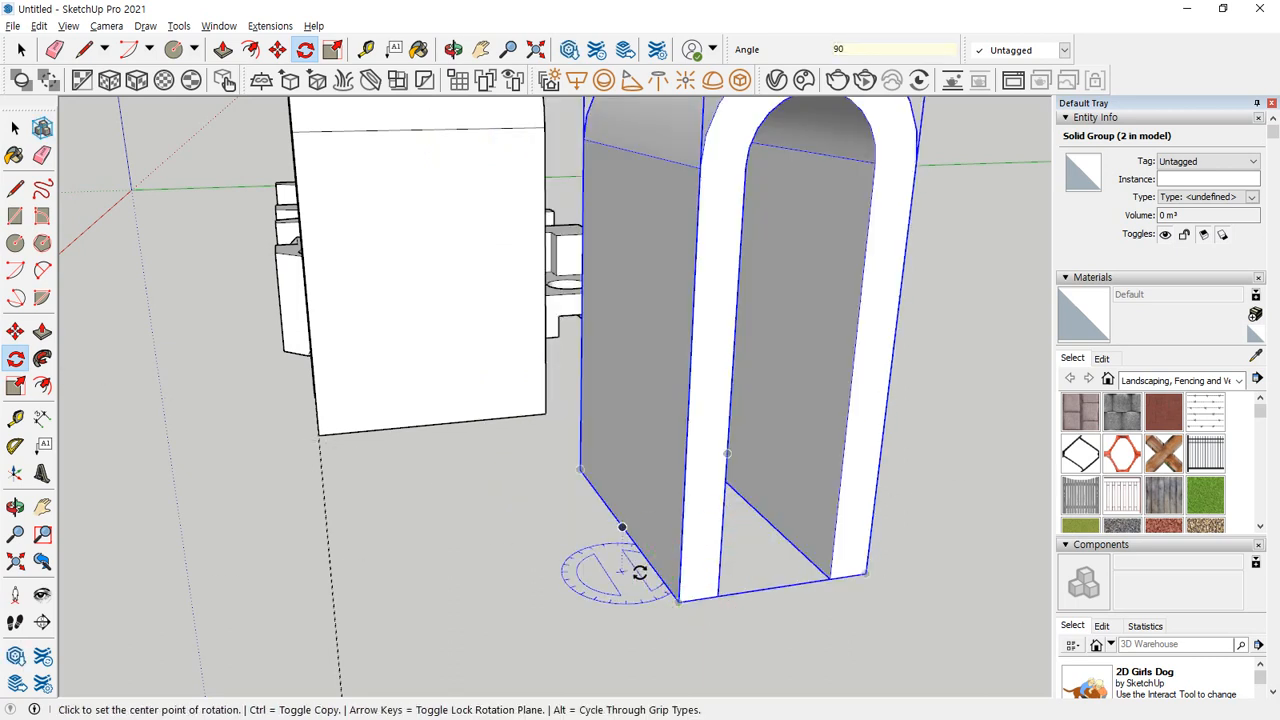
Draw a diagonal line across the underside of each arch and erase the line joining the two arches.
middle_drag(634, 571, 646, 366)
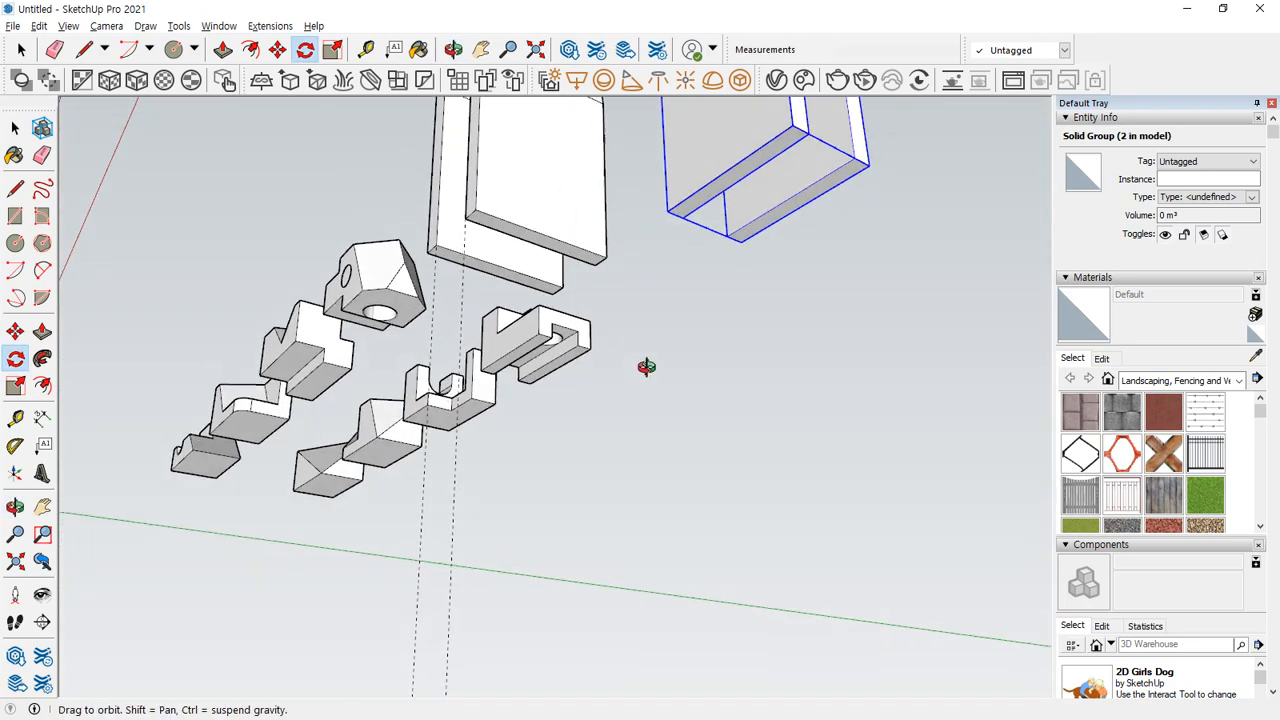
scroll(790, 150, up, 2)
key(l)
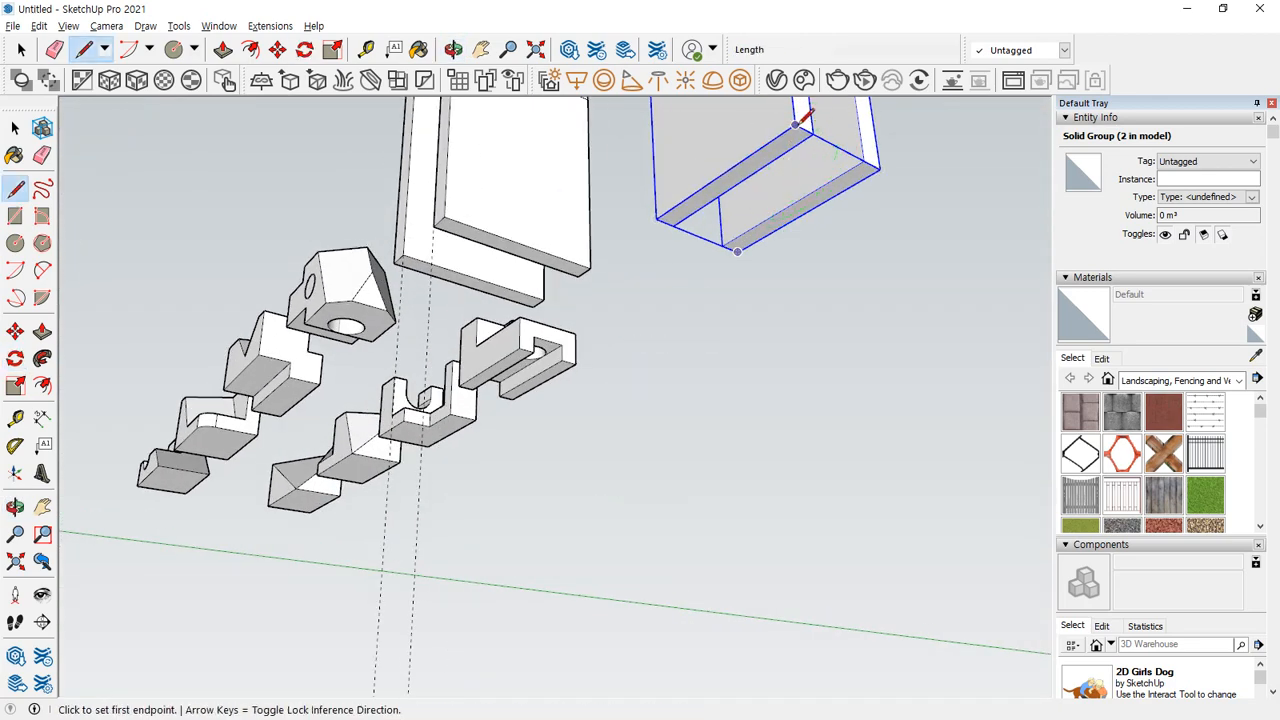
click(797, 125)
click(737, 251)
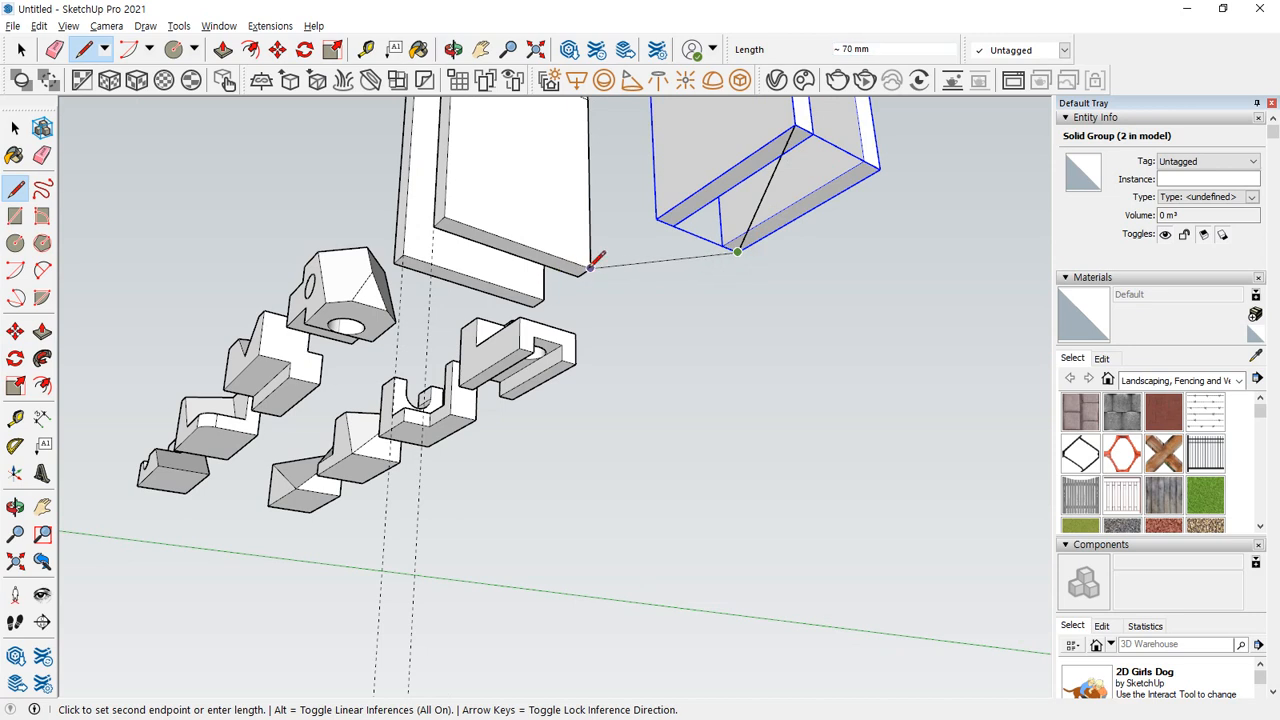
click(590, 267)
click(395, 262)
key(space)
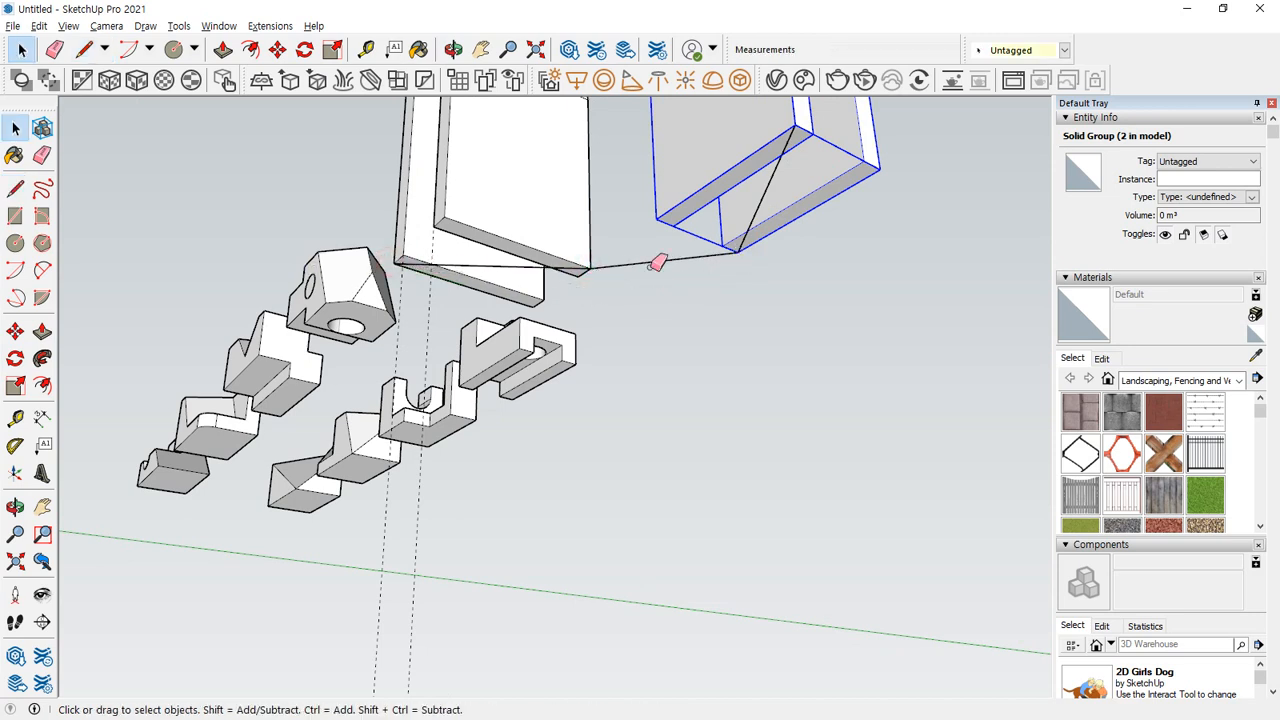
key(e)
click(657, 263)
Move the rotated arch and its diagonal by the diagonal's midpoint onto the midpoint of the original arch's diagonal.
key(space)
click(545, 220)
click(726, 197)
shift+click(741, 247)
key(m)
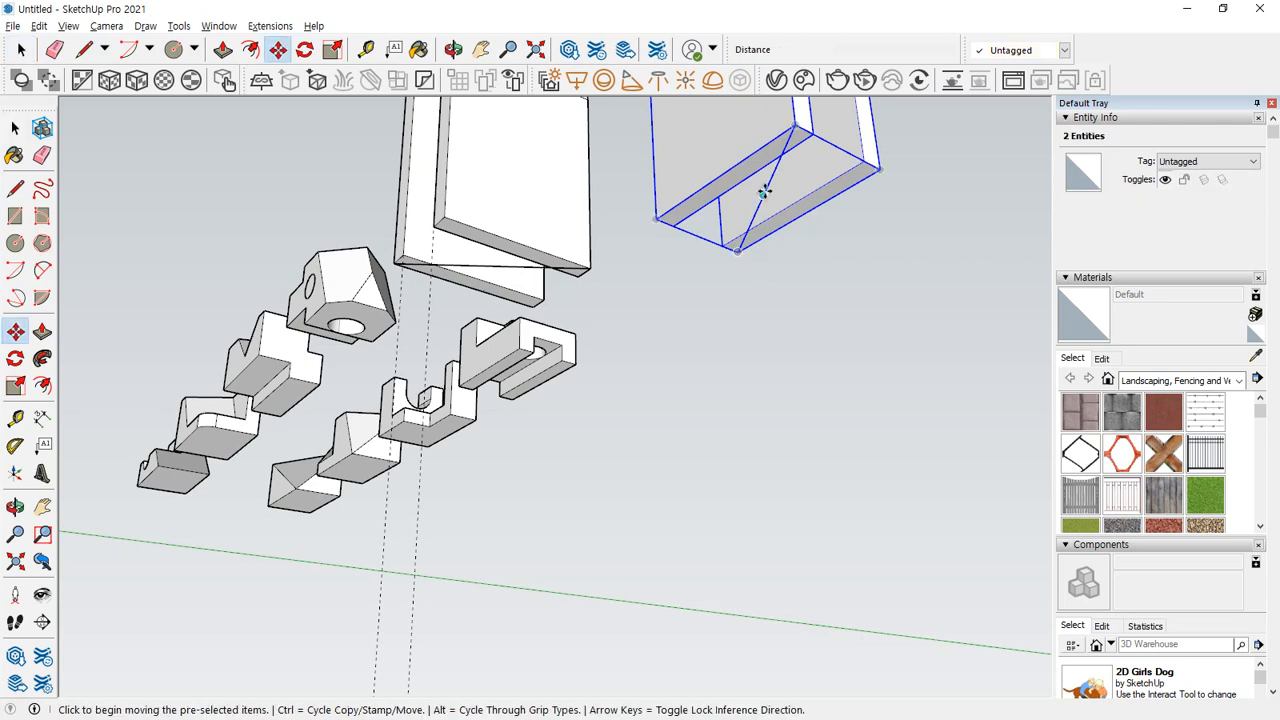
click(766, 193)
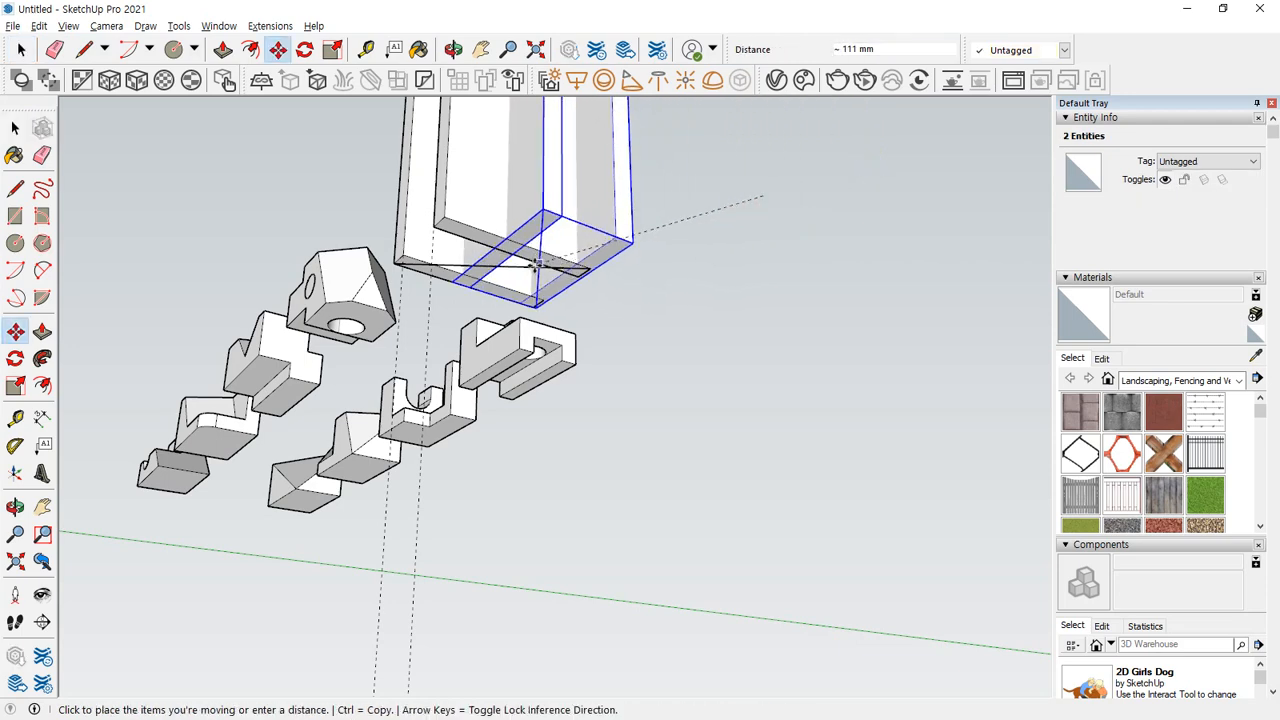
click(491, 268)
Erase the helper diagonals under the crossed arches.
scroll(478, 268, up, 4)
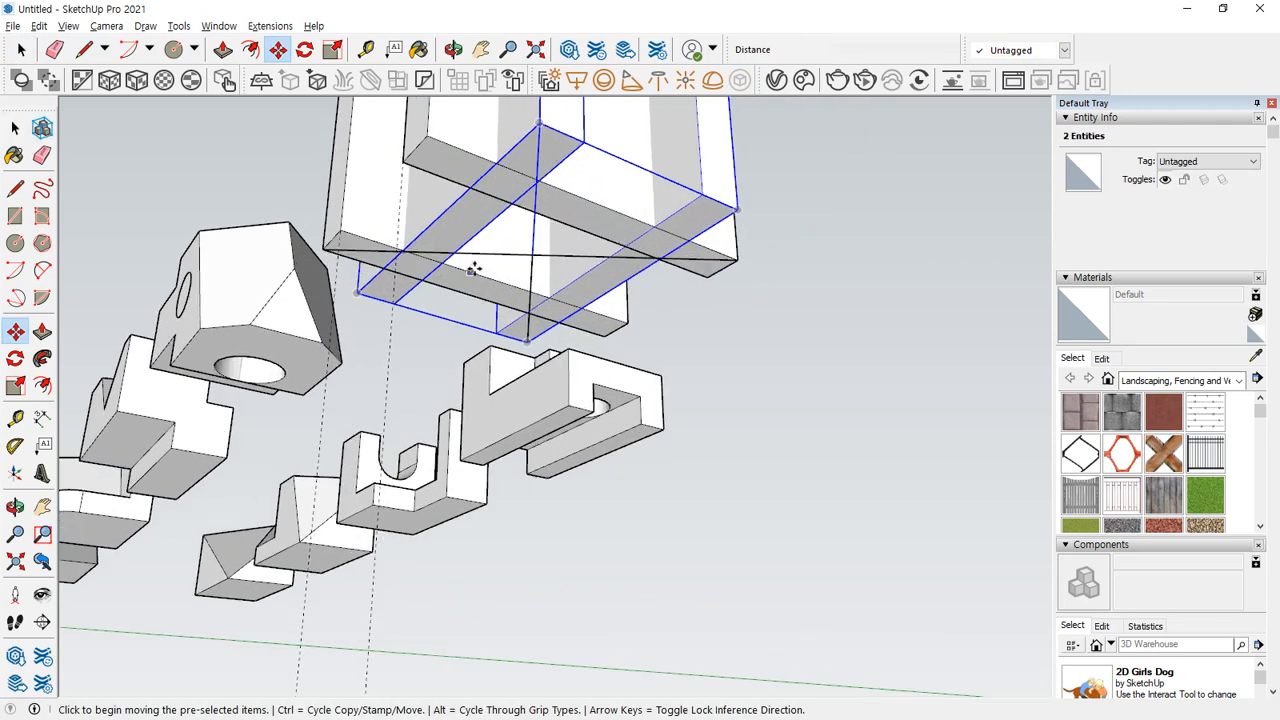
key(space)
click(544, 259)
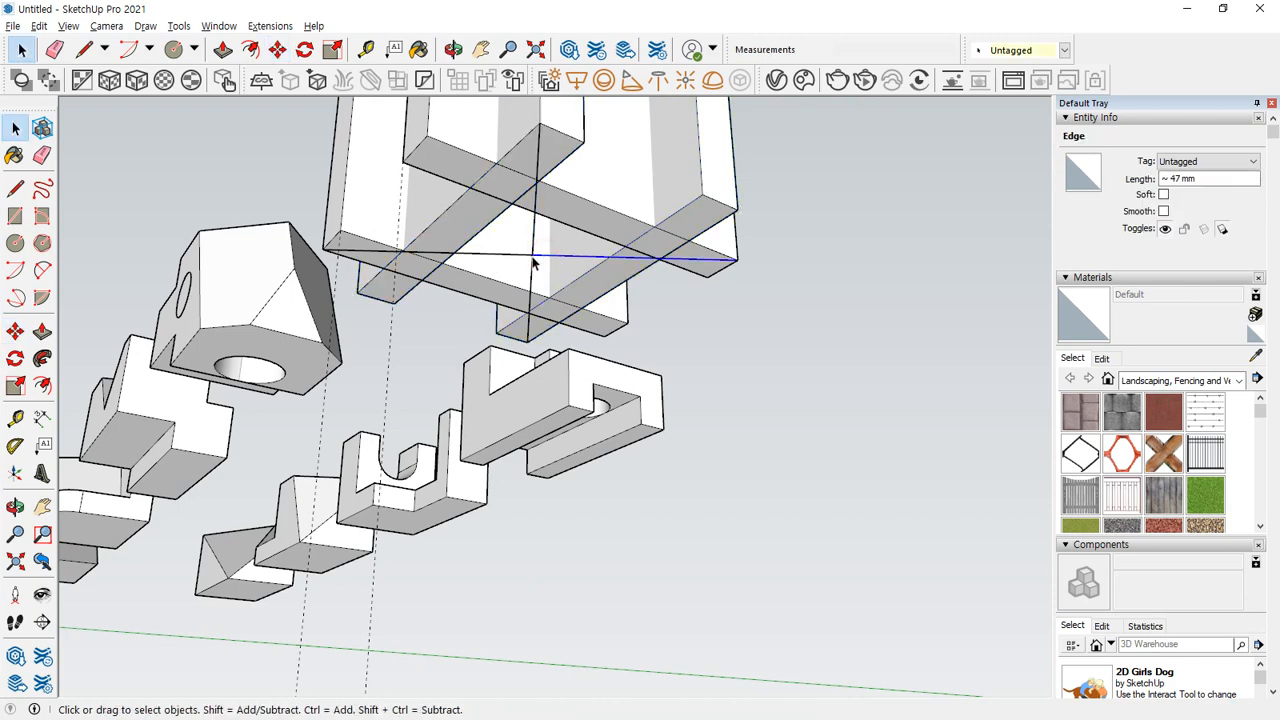
key(e)
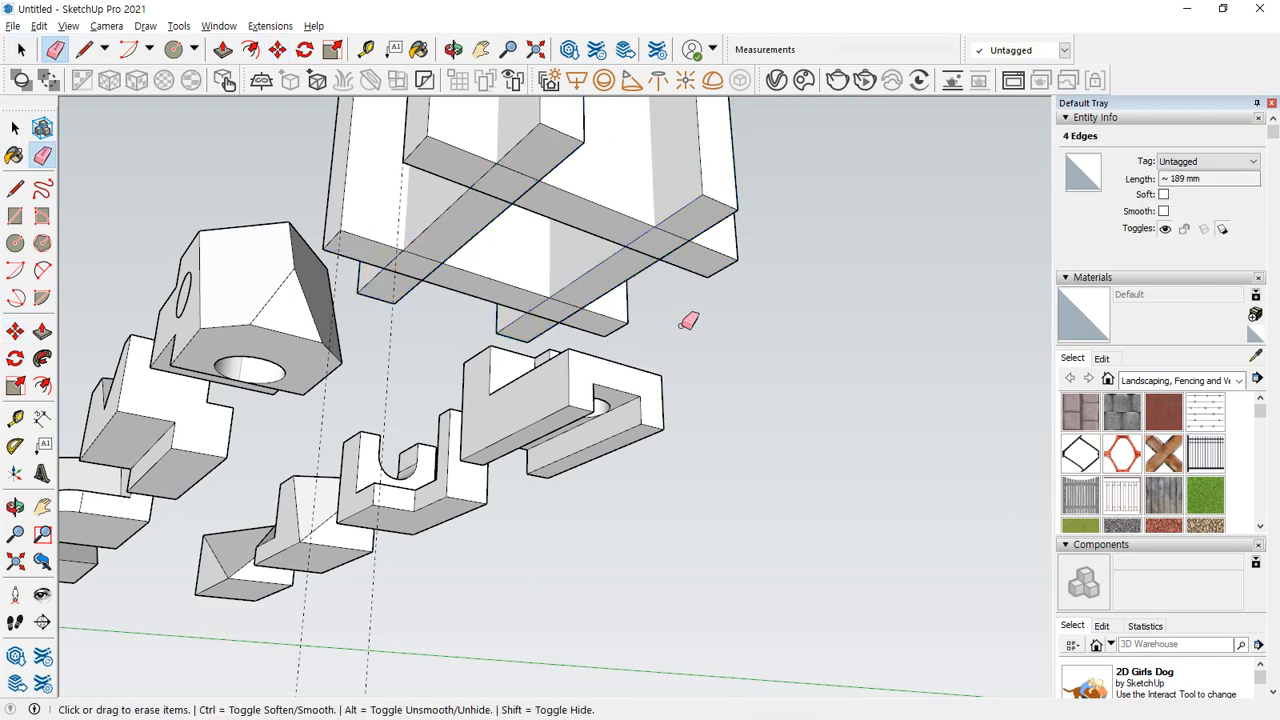
Copy the rotated arch out of the crossed pair and place the duplicate about 186 mm away.
scroll(606, 257, down, 4)
mouse_move(606, 257)
middle_down()
mouse_move(640, 429)
mouse_move(852, 436)
mouse_move(443, 377)
mouse_move(734, 457)
mouse_move(671, 471)
mouse_move(592, 393)
middle_up()
key(space)
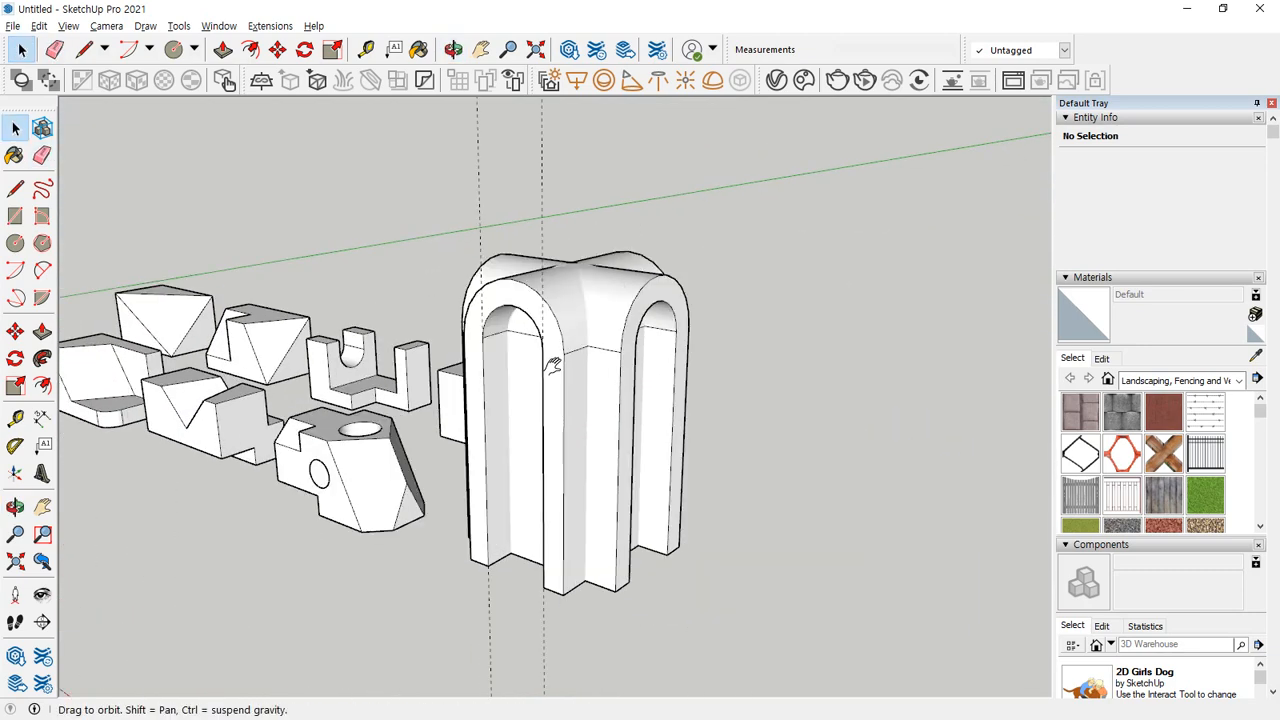
key(m)
key(ctrl)
click(620, 357)
click(937, 289)
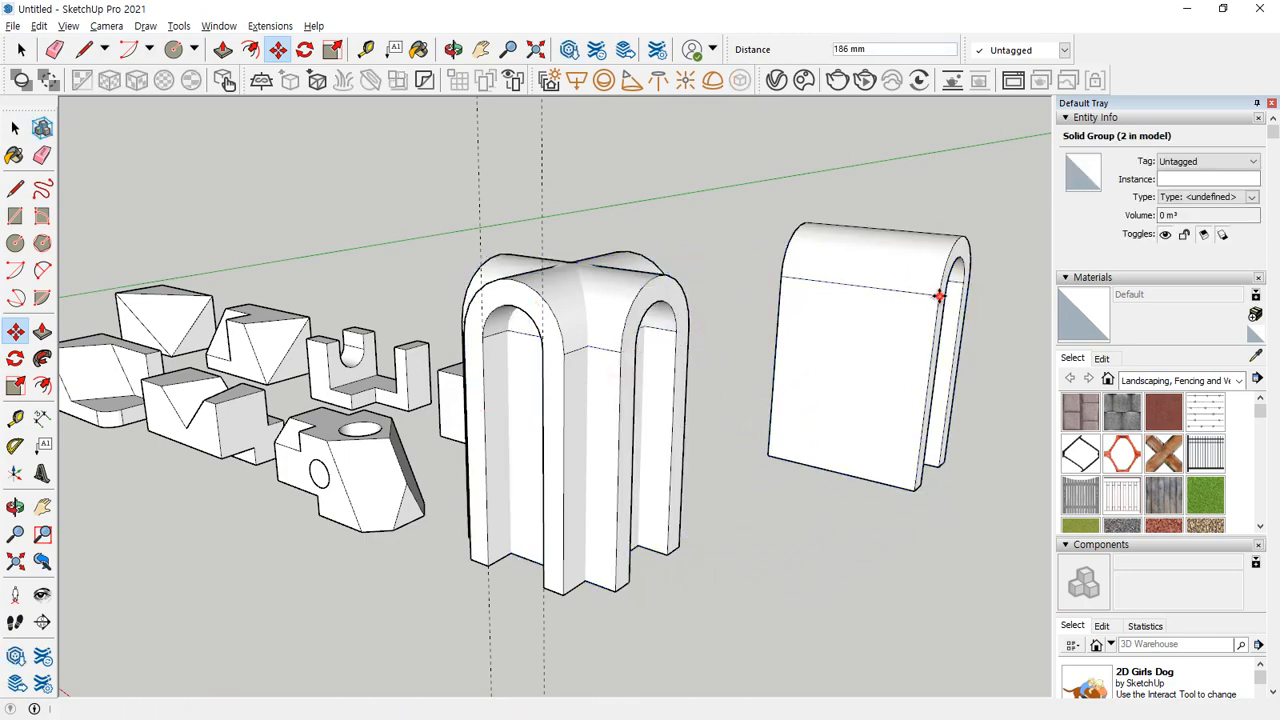
Display the Solid Tools toolbar and place it above the practice solids.
middle_drag(937, 289, 540, 343)
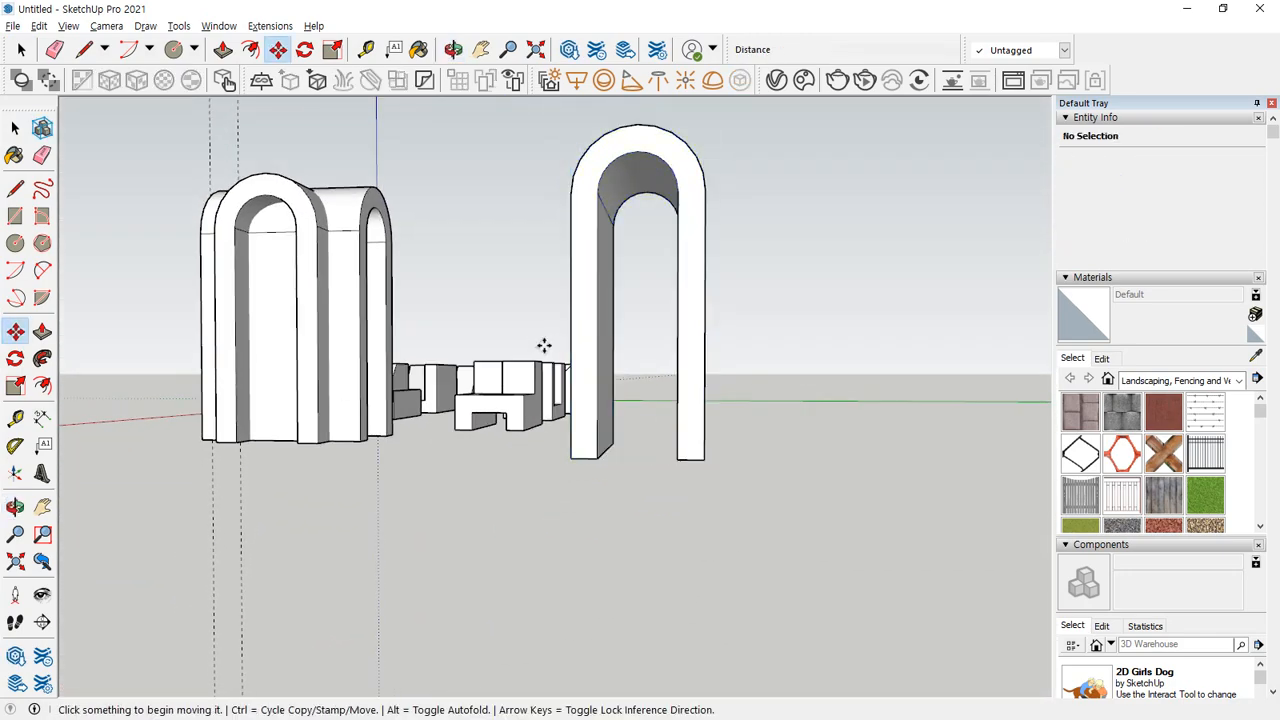
middle_drag(169, 134, 371, 260)
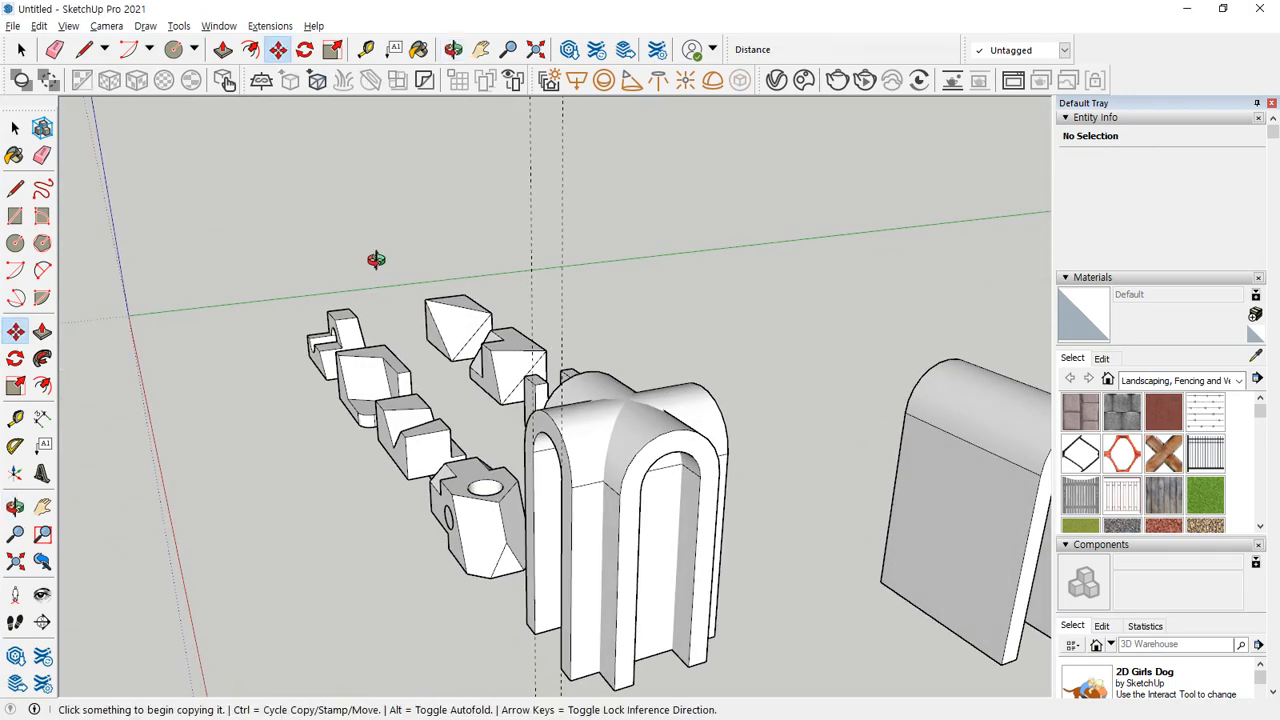
key(space)
click(590, 425)
scroll(605, 420, up, 5)
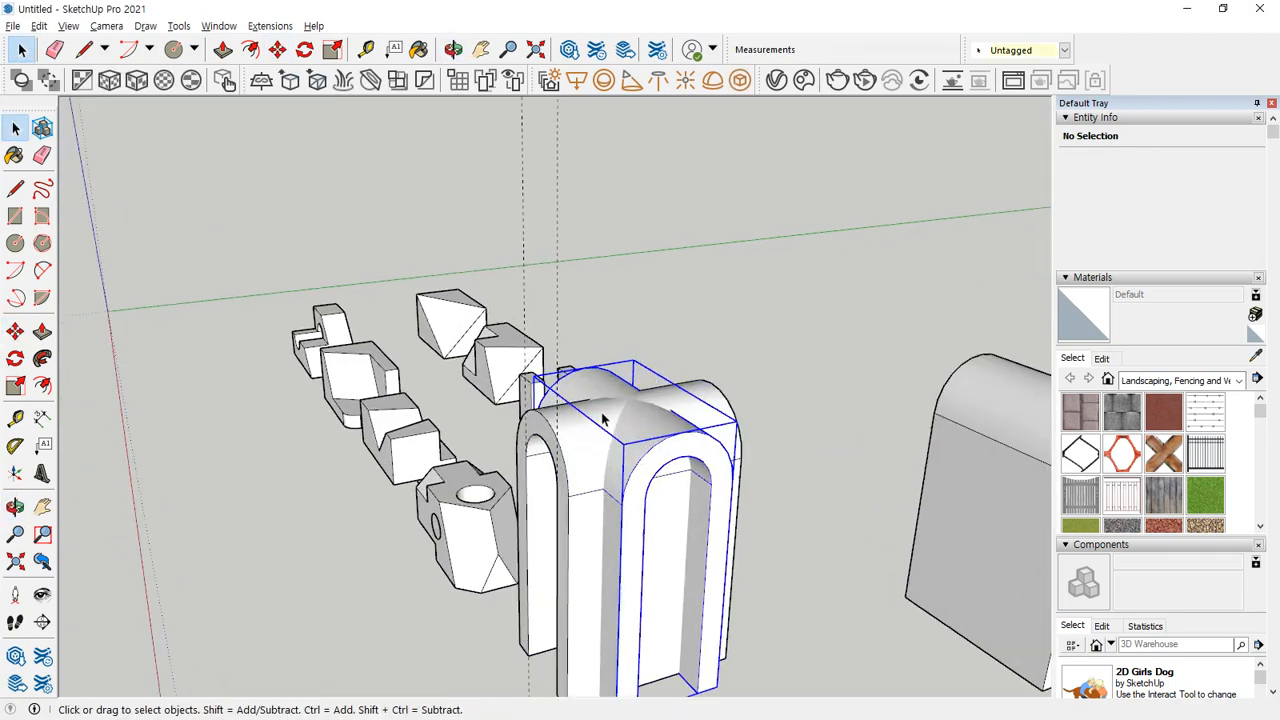
mouse_move(527, 275)
middle_down()
mouse_move(594, 337)
mouse_move(689, 326)
mouse_move(660, 310)
middle_up()
click(178, 26)
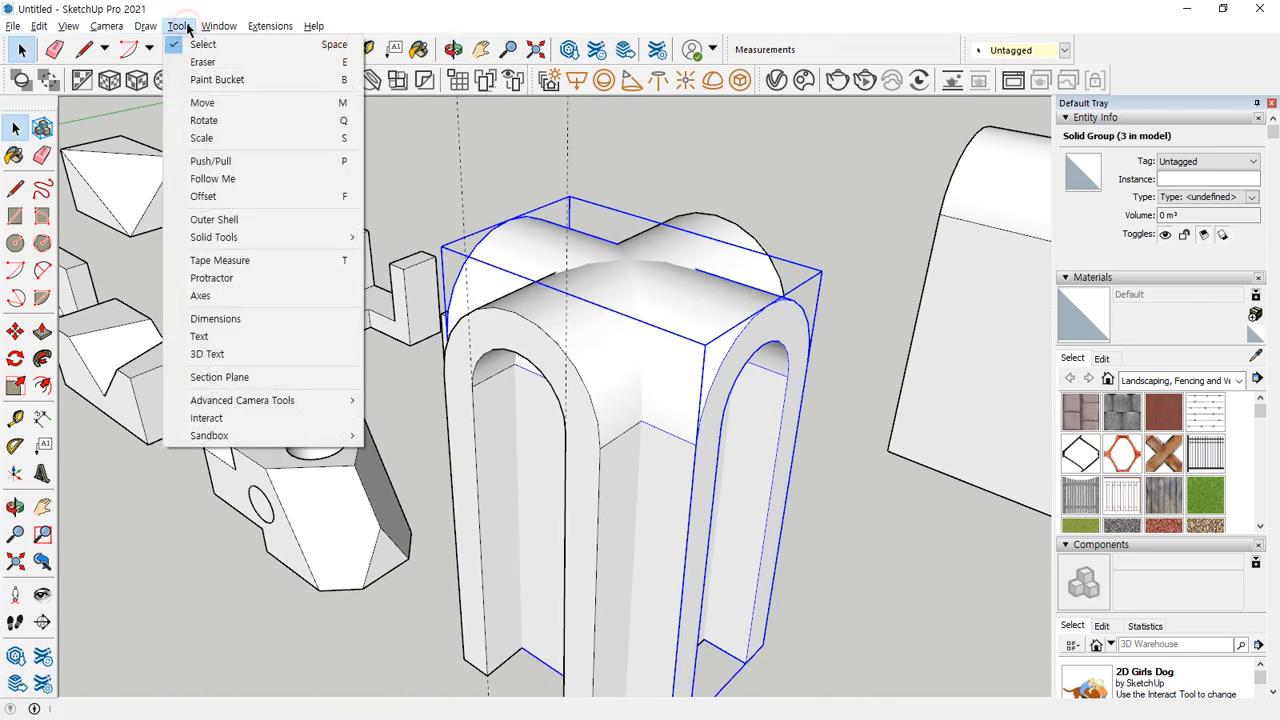
mouse_move(201, 238)
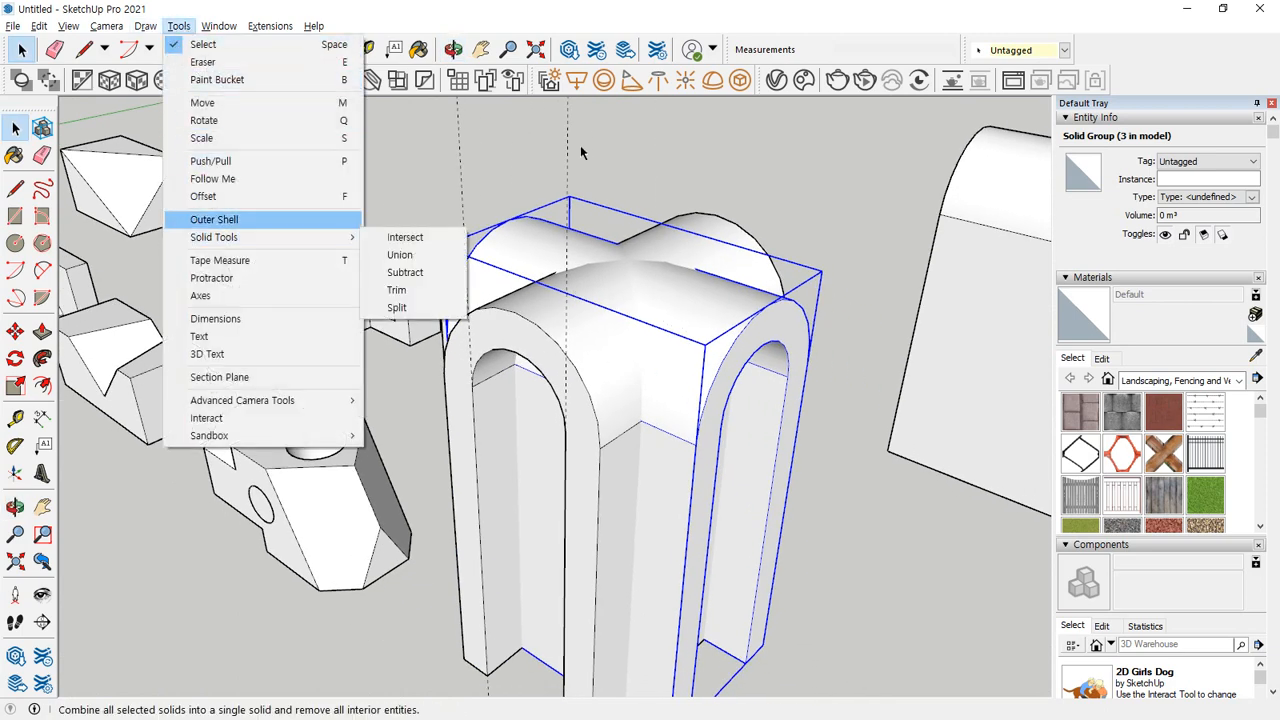
right_click(1141, 45)
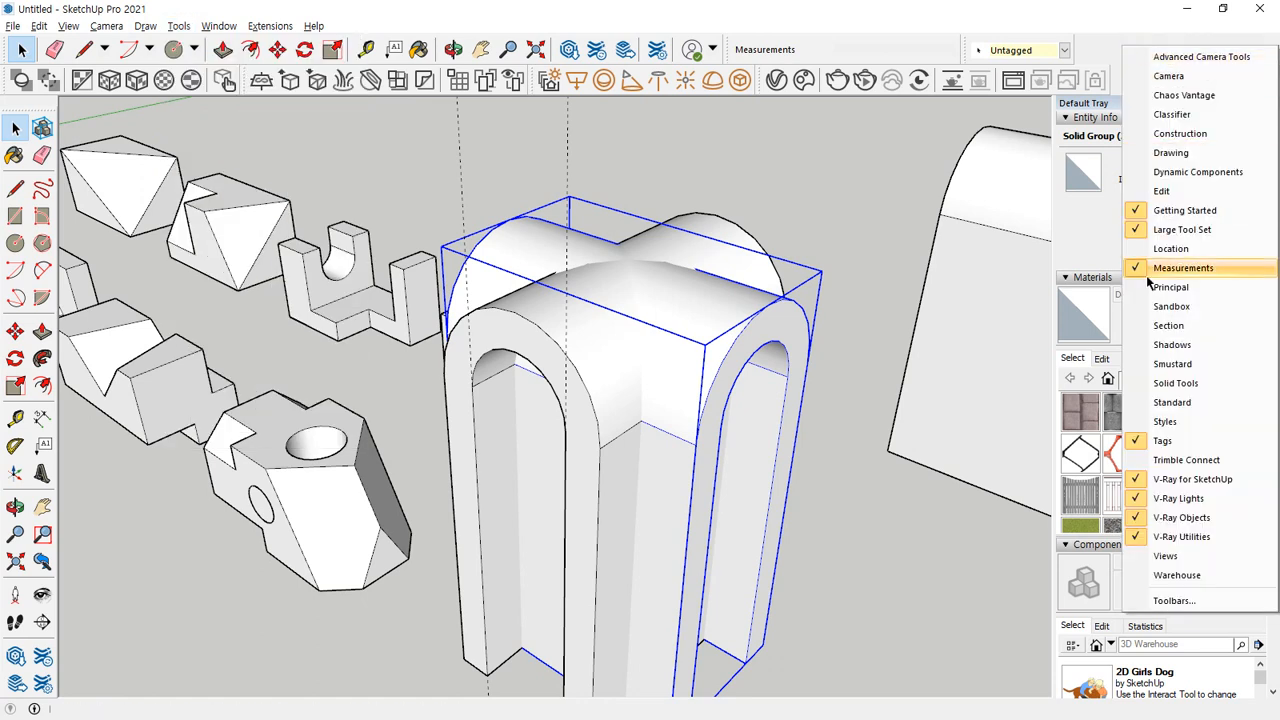
click(1150, 383)
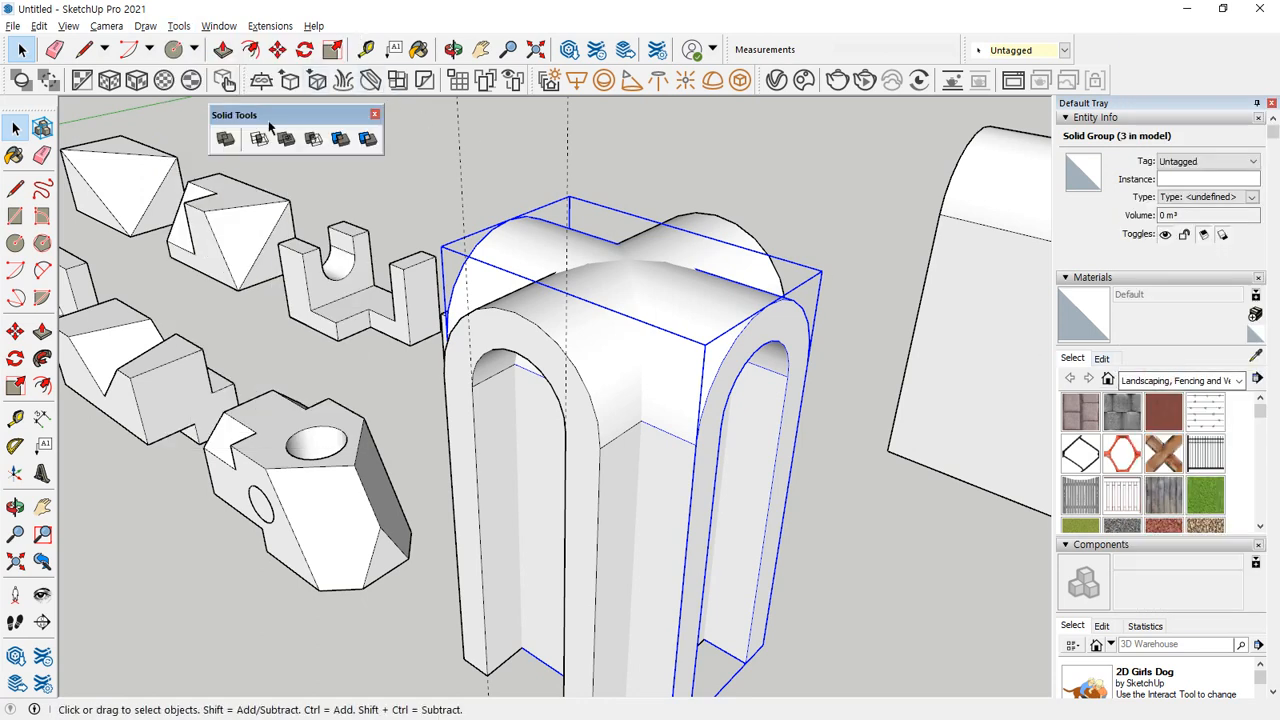
drag(266, 116, 308, 118)
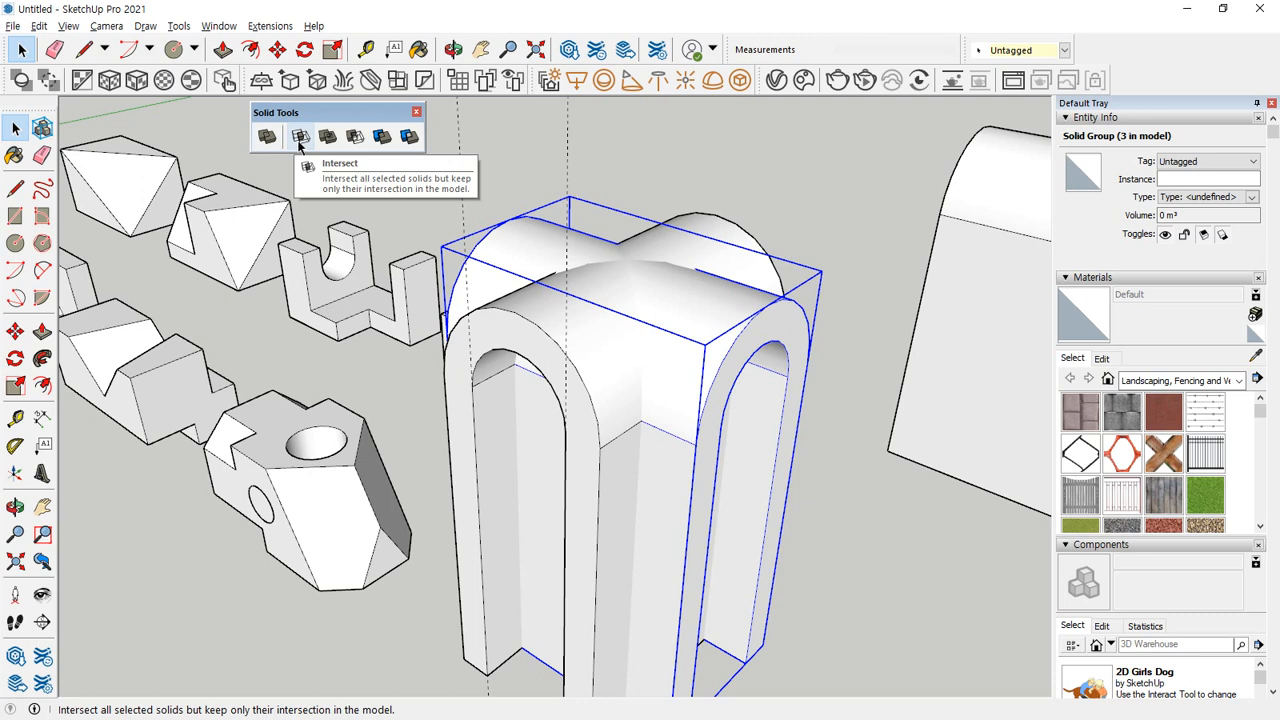
Try Intersect on the two crossed arches to keep only their common volume, and undo it.
click(525, 150)
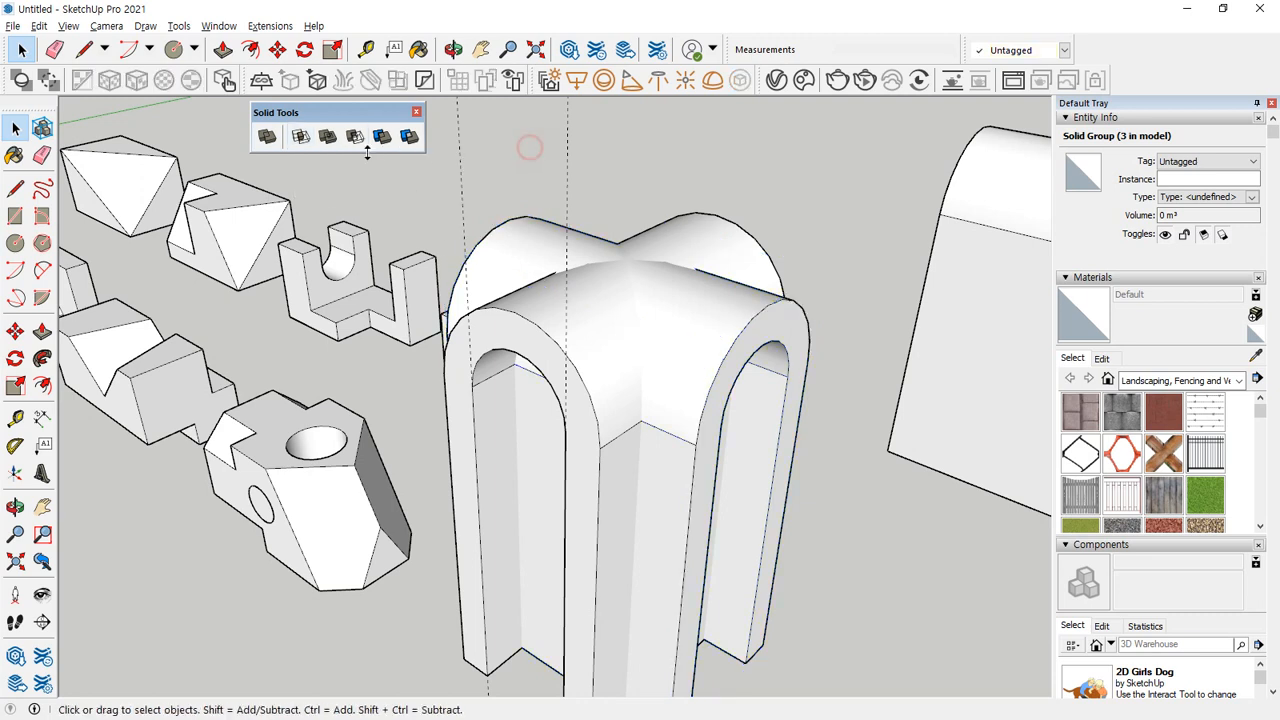
click(300, 137)
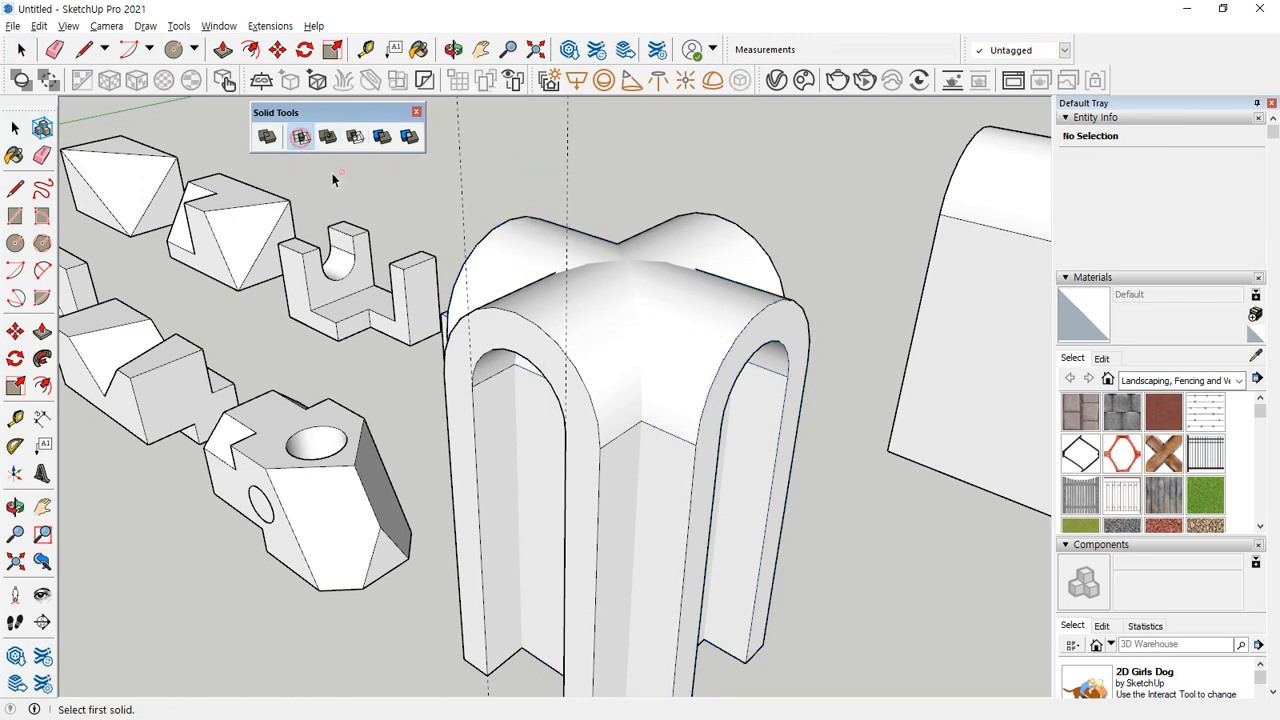
click(538, 306)
click(738, 320)
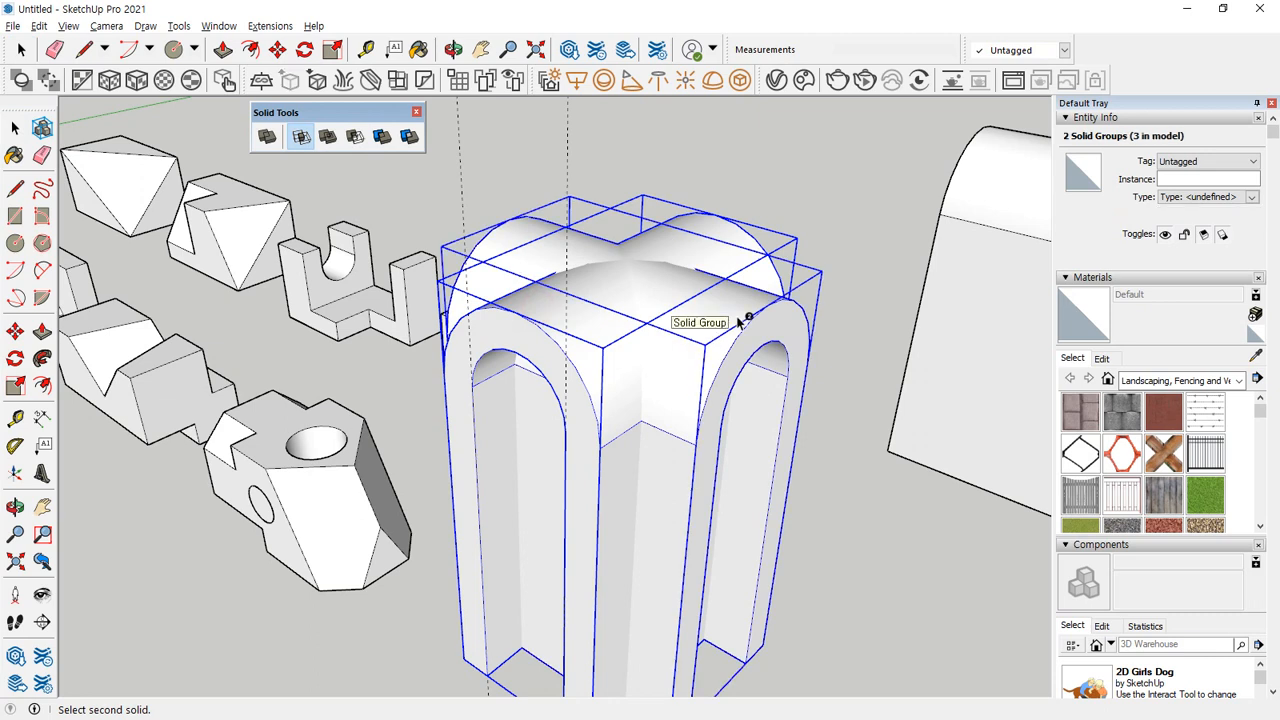
click(738, 320)
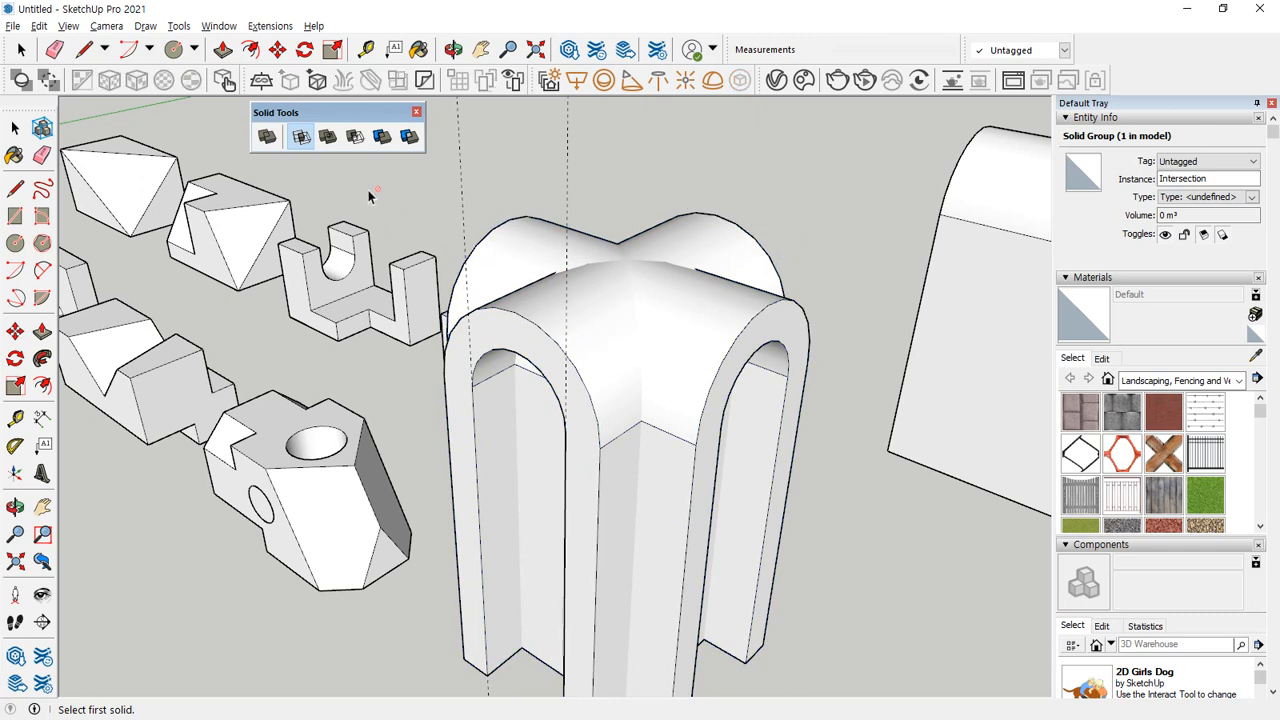
click(600, 305)
click(755, 313)
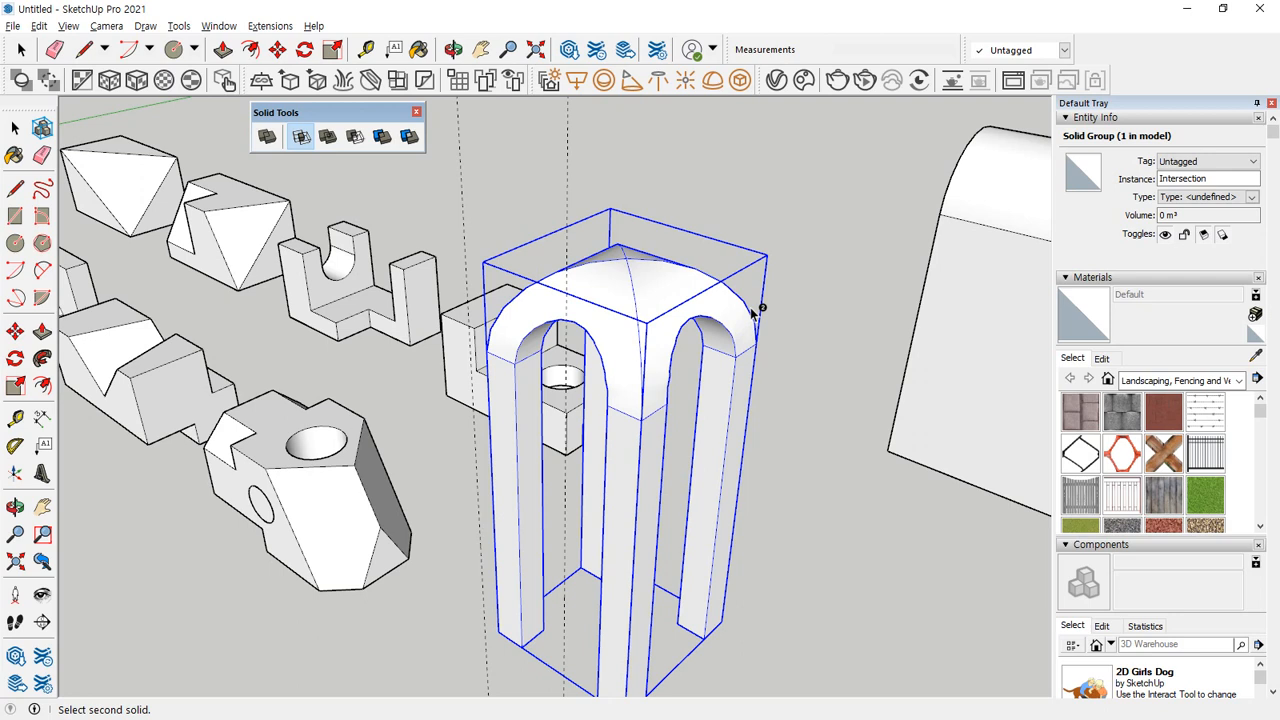
key(ctrl+z)
click(416, 112)
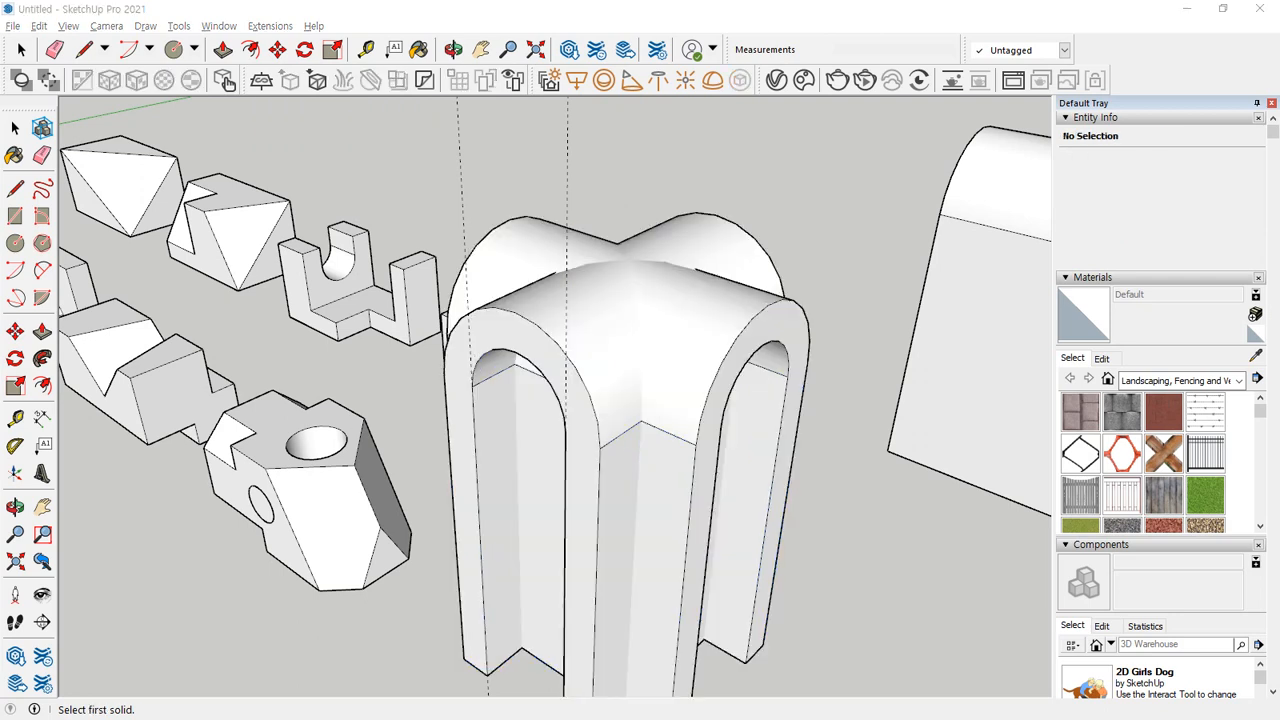
click(420, 85)
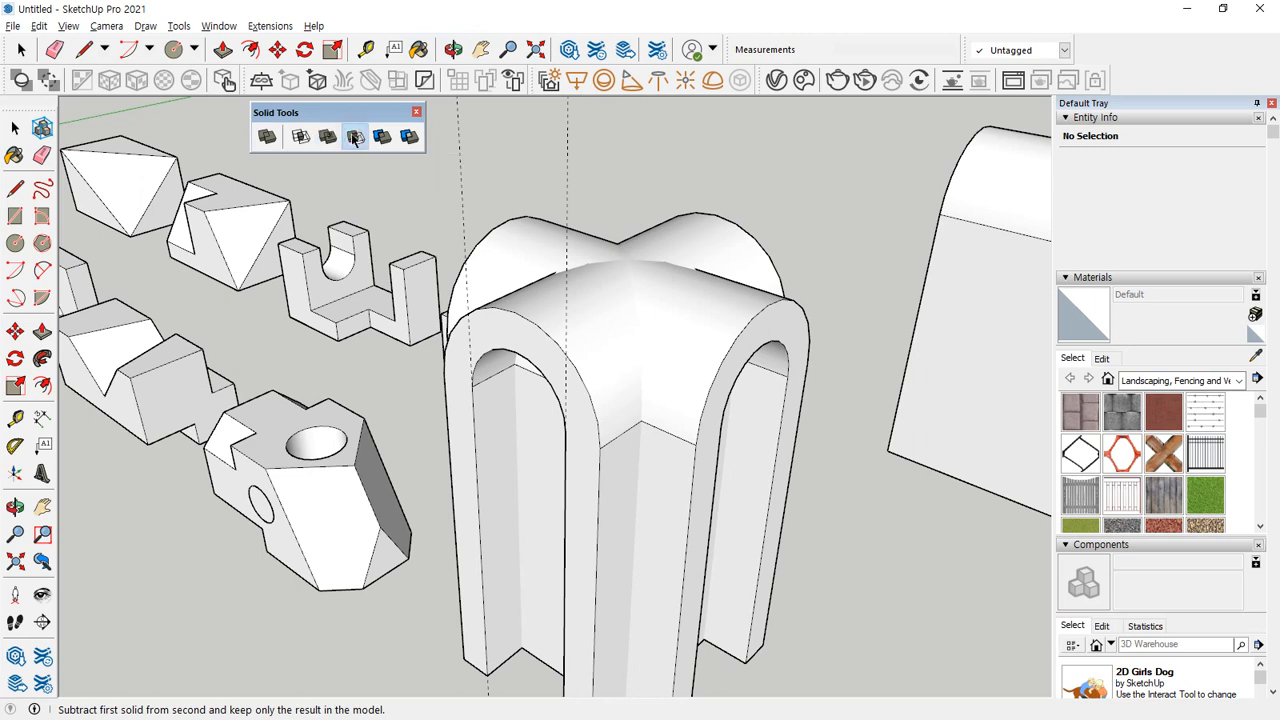
Try to subtract the rotated arch from the original arch, and undo the result.
click(353, 136)
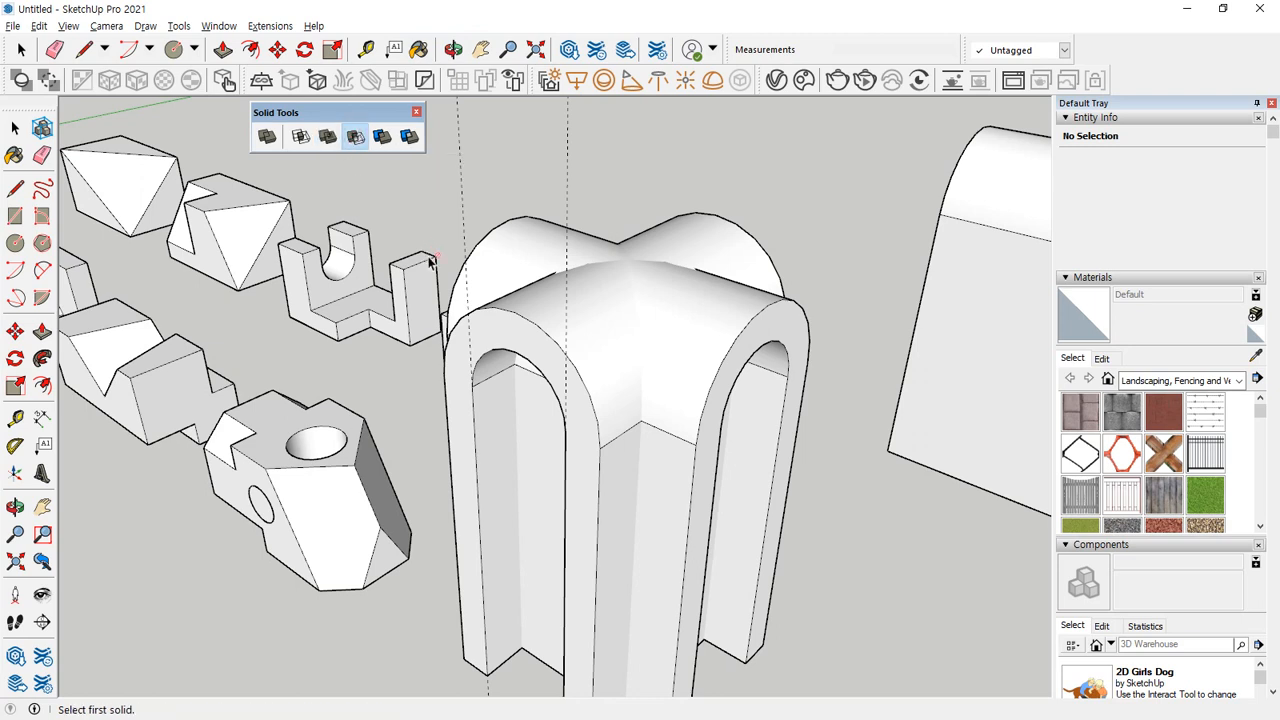
click(728, 315)
click(729, 314)
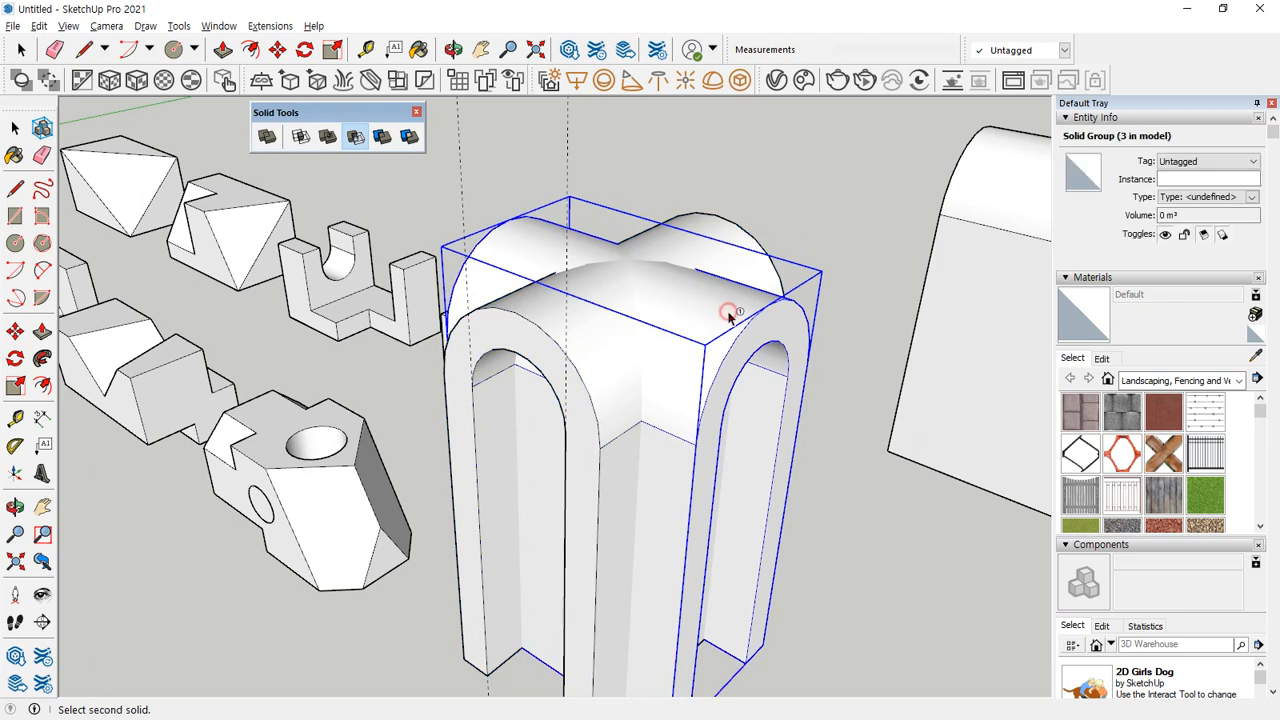
click(551, 316)
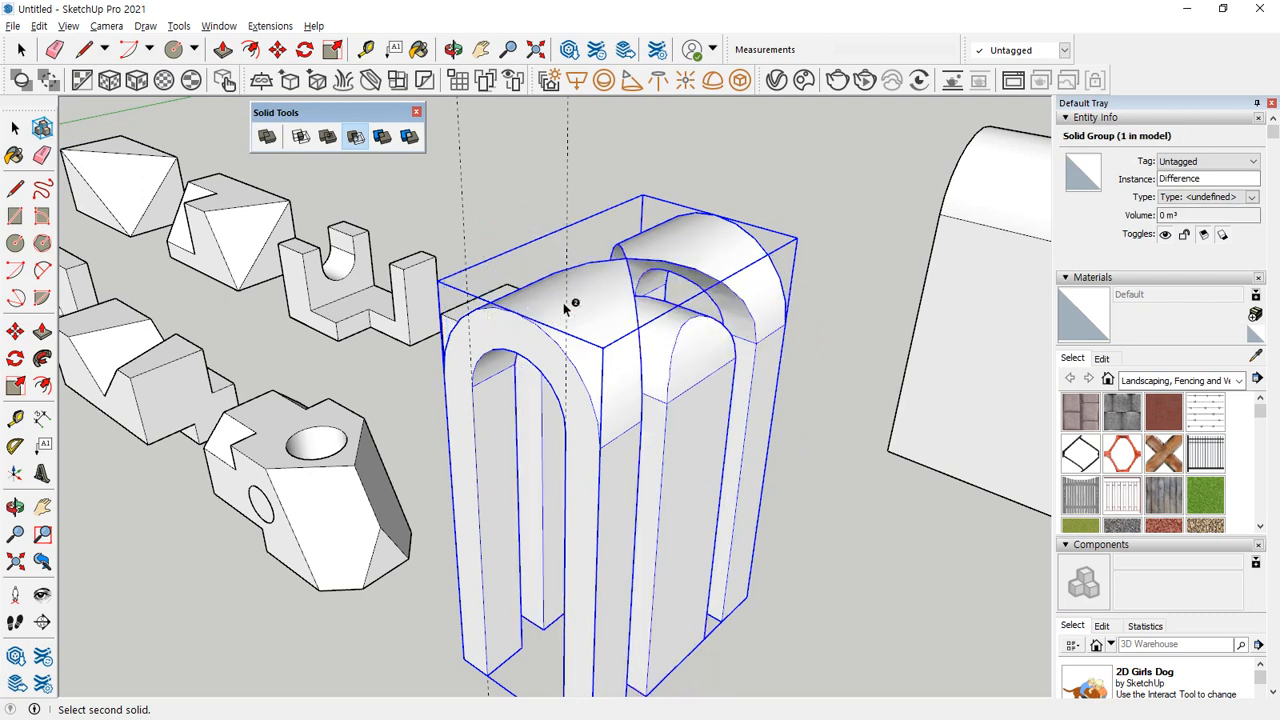
key(ctrl+z)
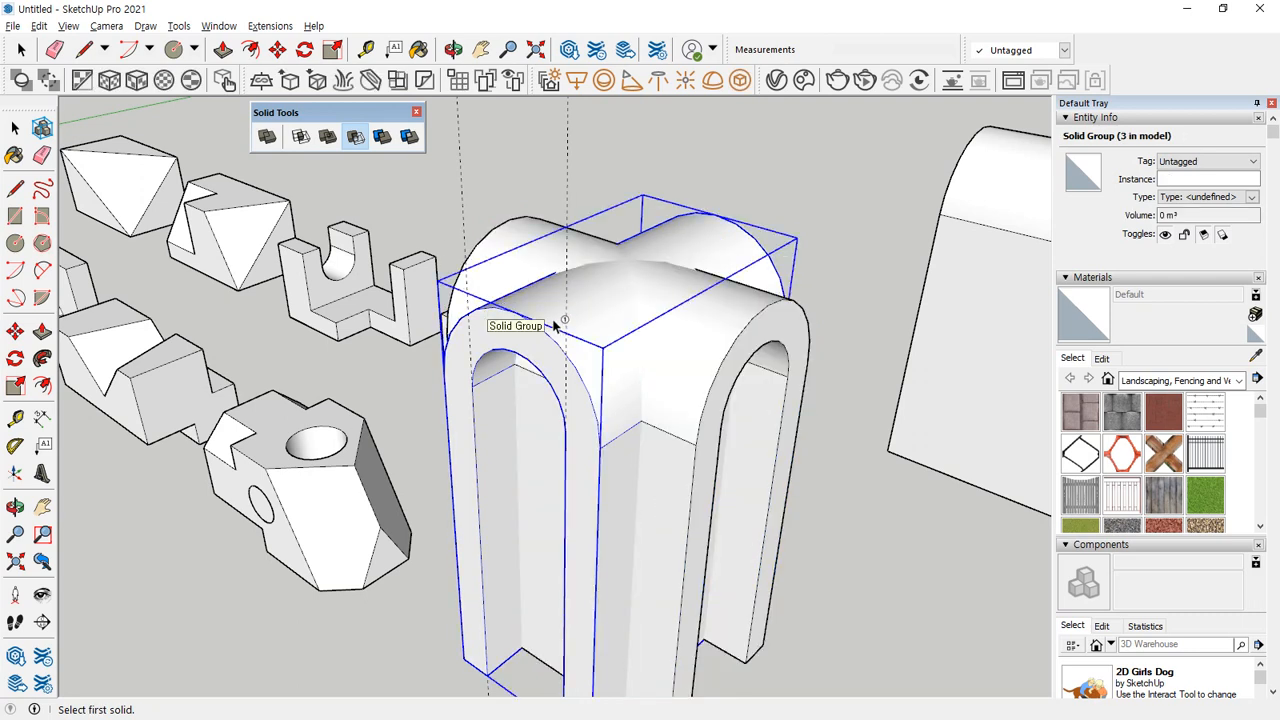
Try subtracting one crossed arch from the other with Subtract, undoing the result each time.
click(553, 320)
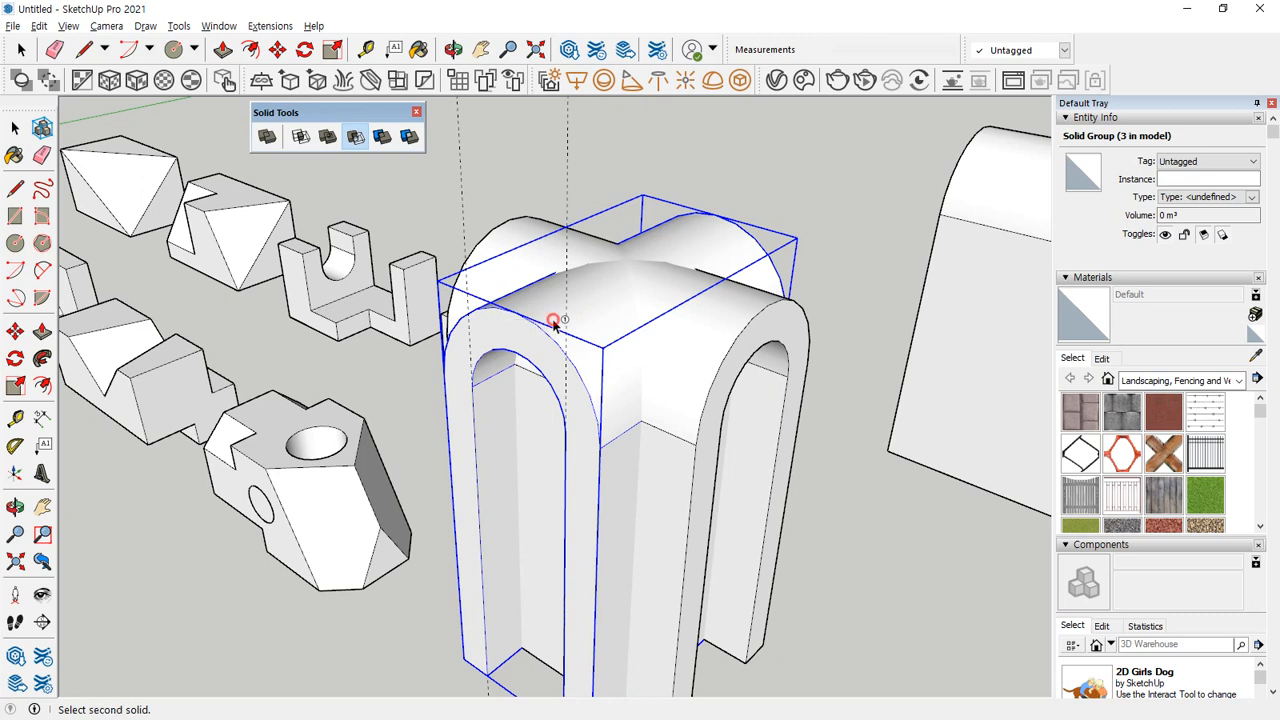
click(735, 298)
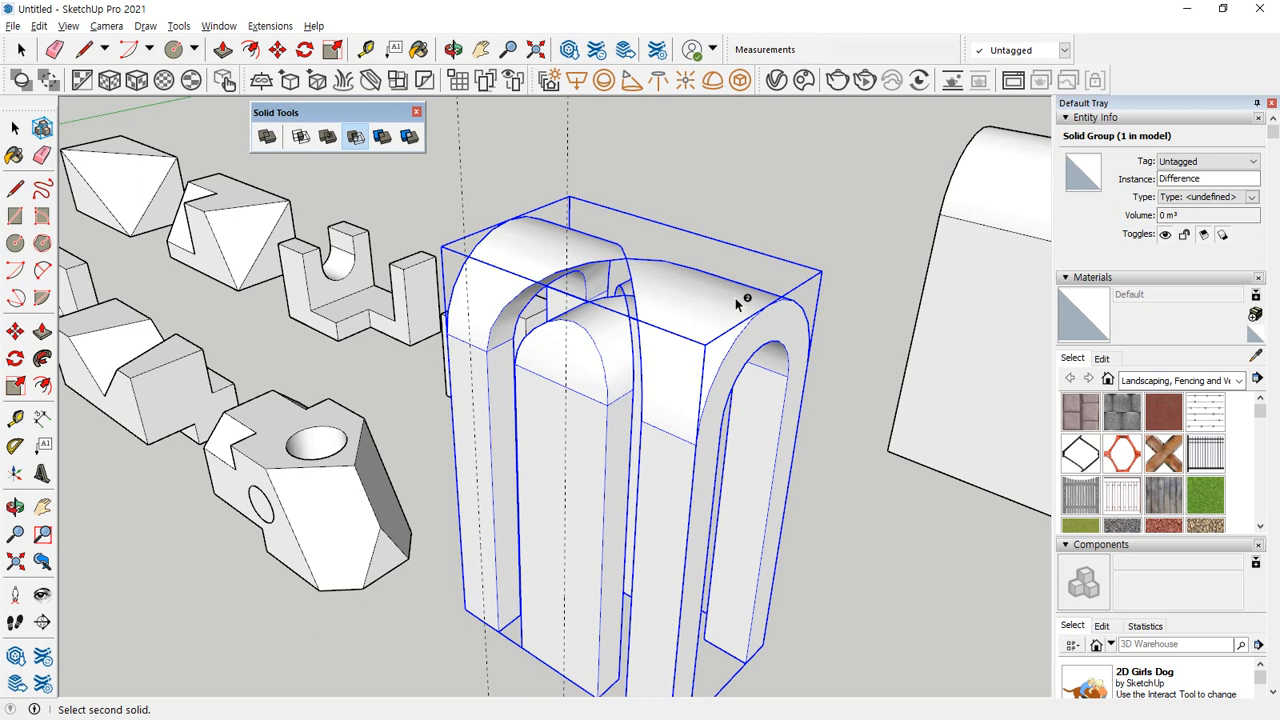
key(ctrl+z)
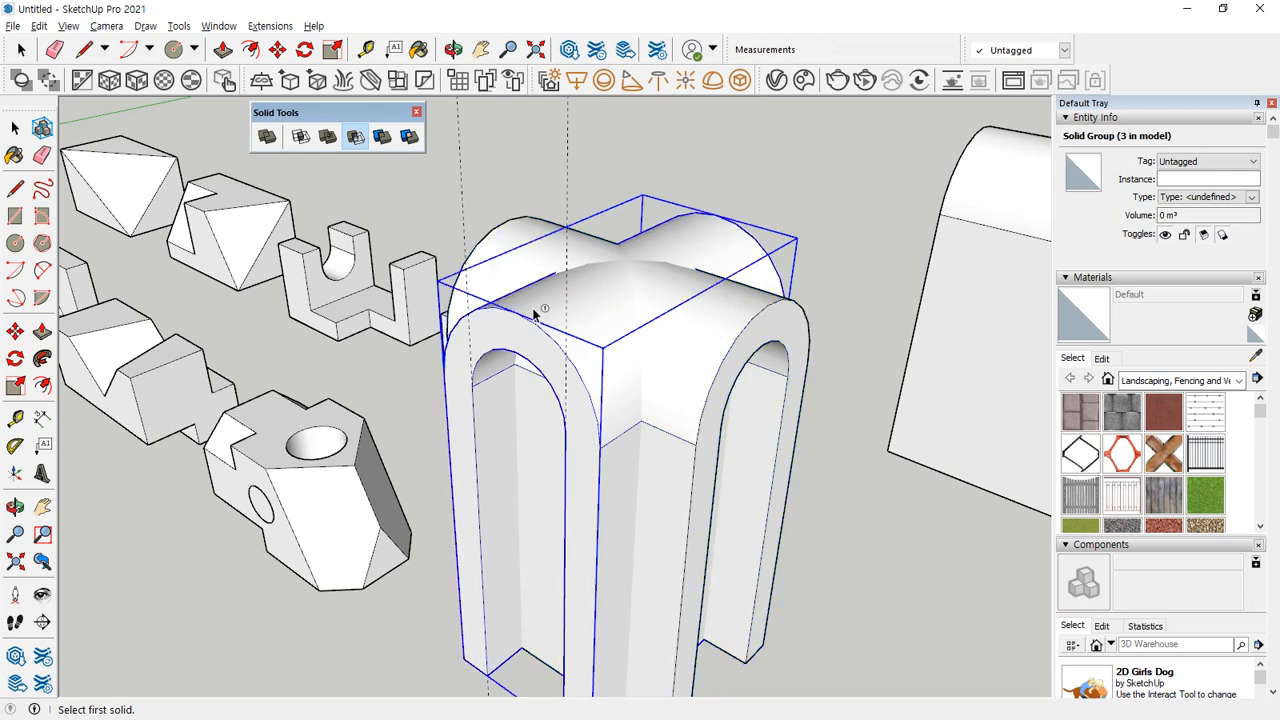
click(535, 314)
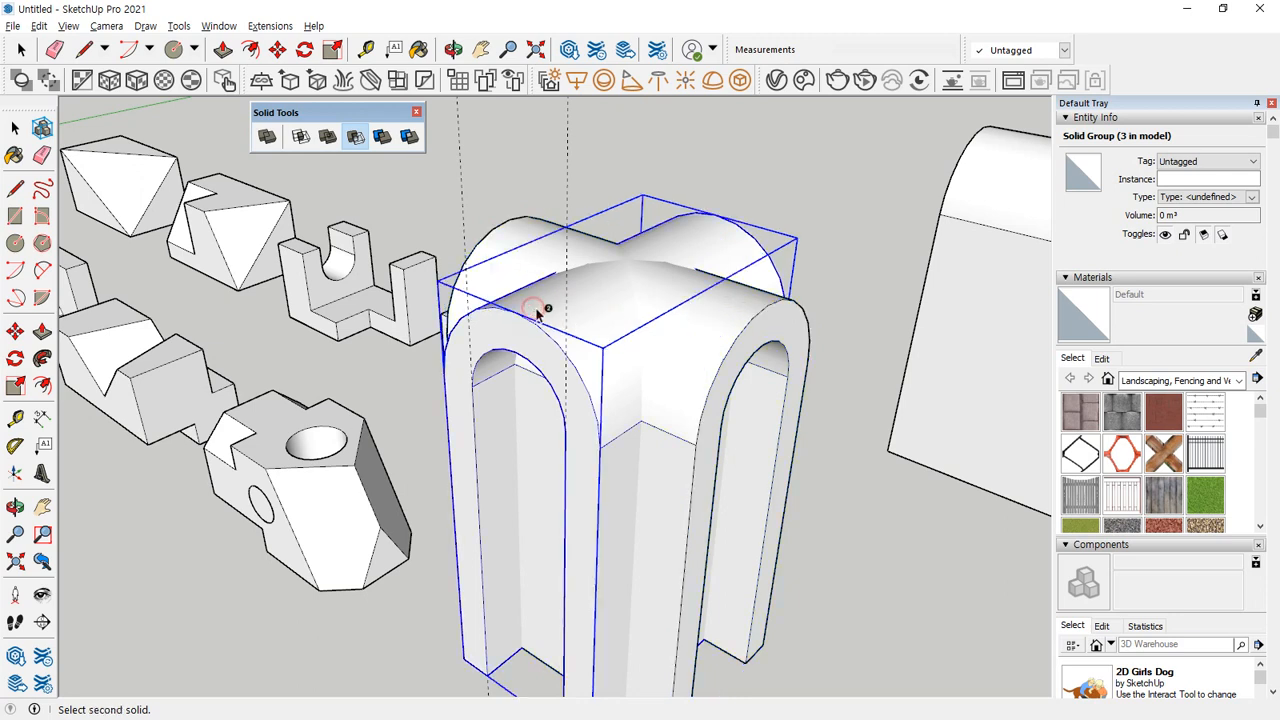
click(729, 315)
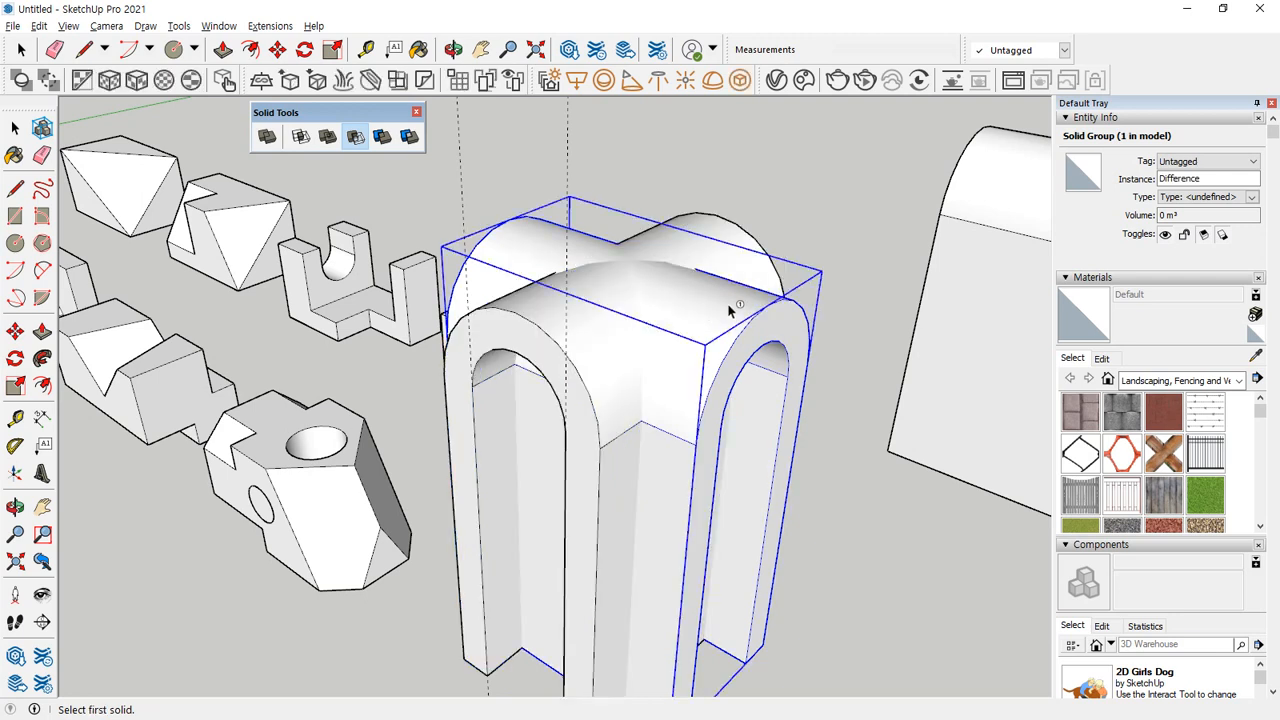
Try Subtract with the two crossed arches picked in reverse order, repeat it in the original order, and undo each result.
click(729, 309)
click(536, 314)
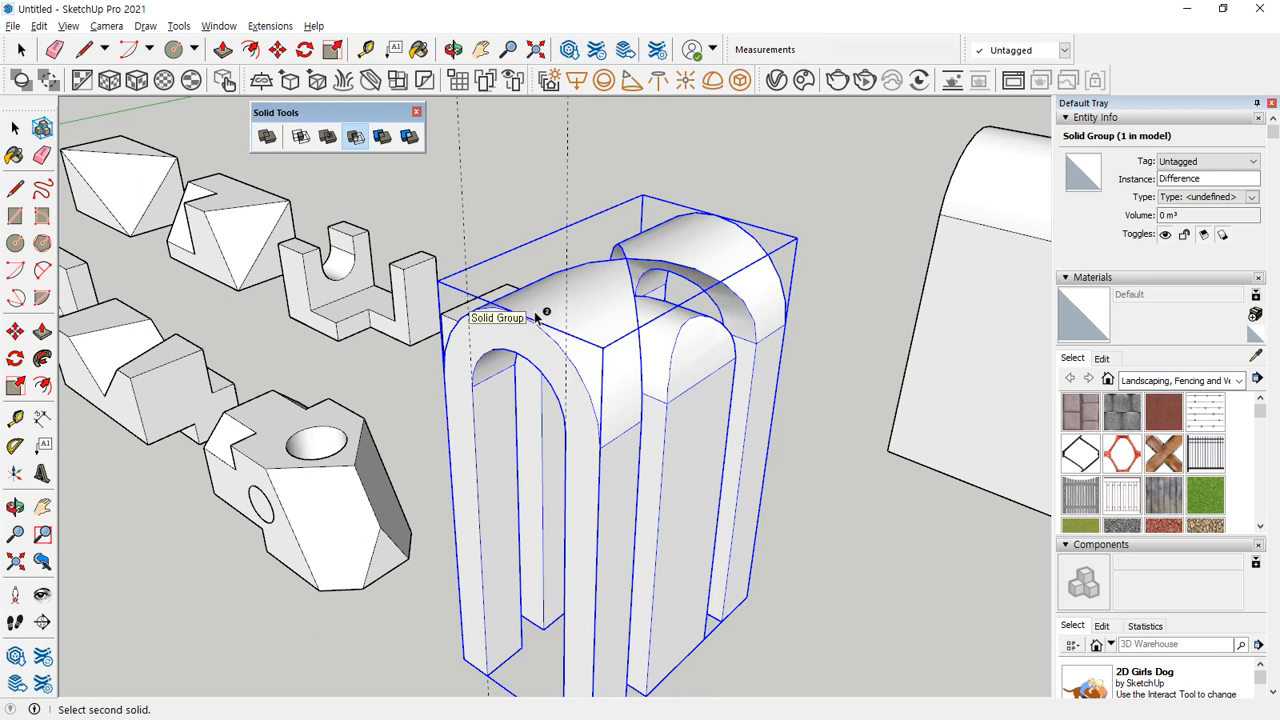
click(535, 316)
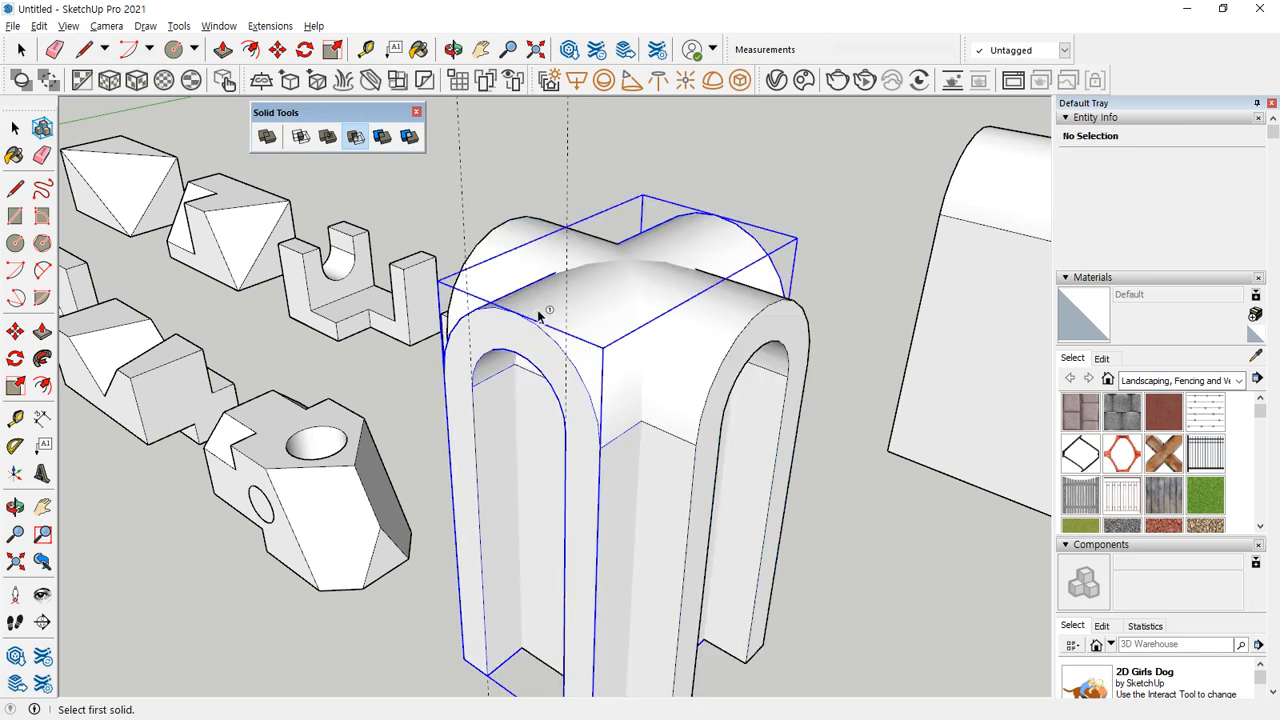
click(540, 311)
click(715, 296)
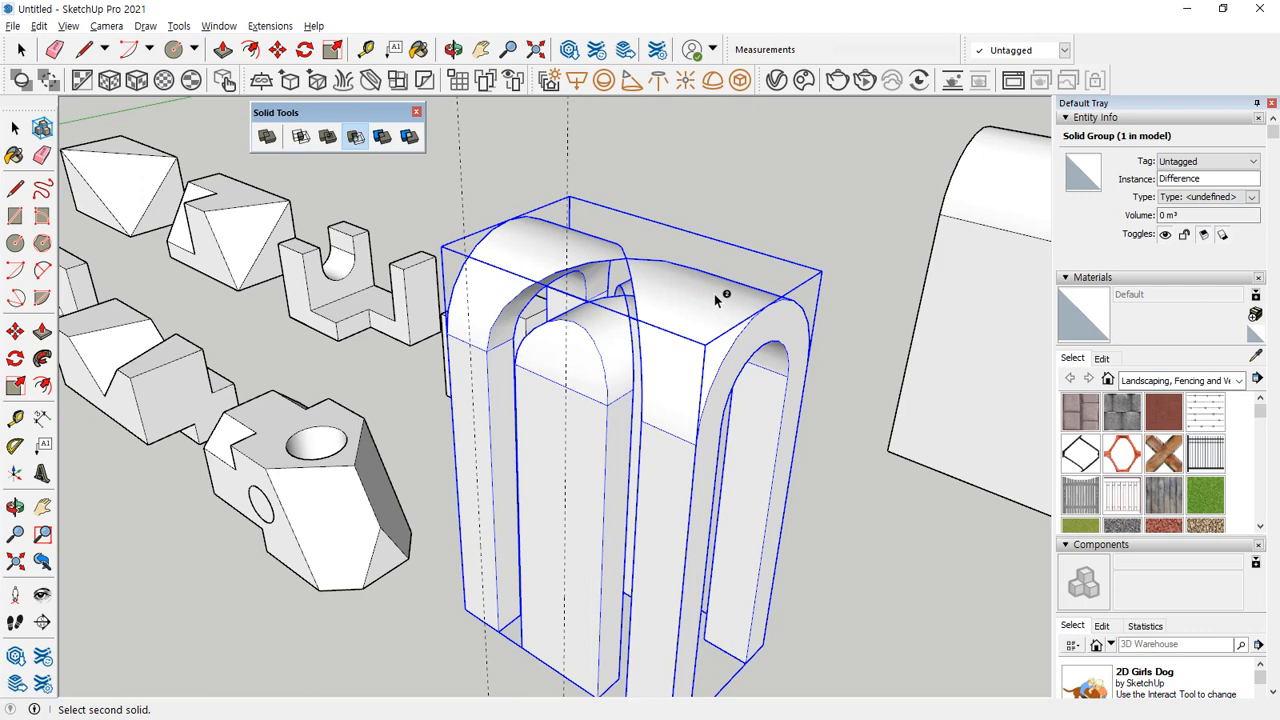
key(ctrl+z)
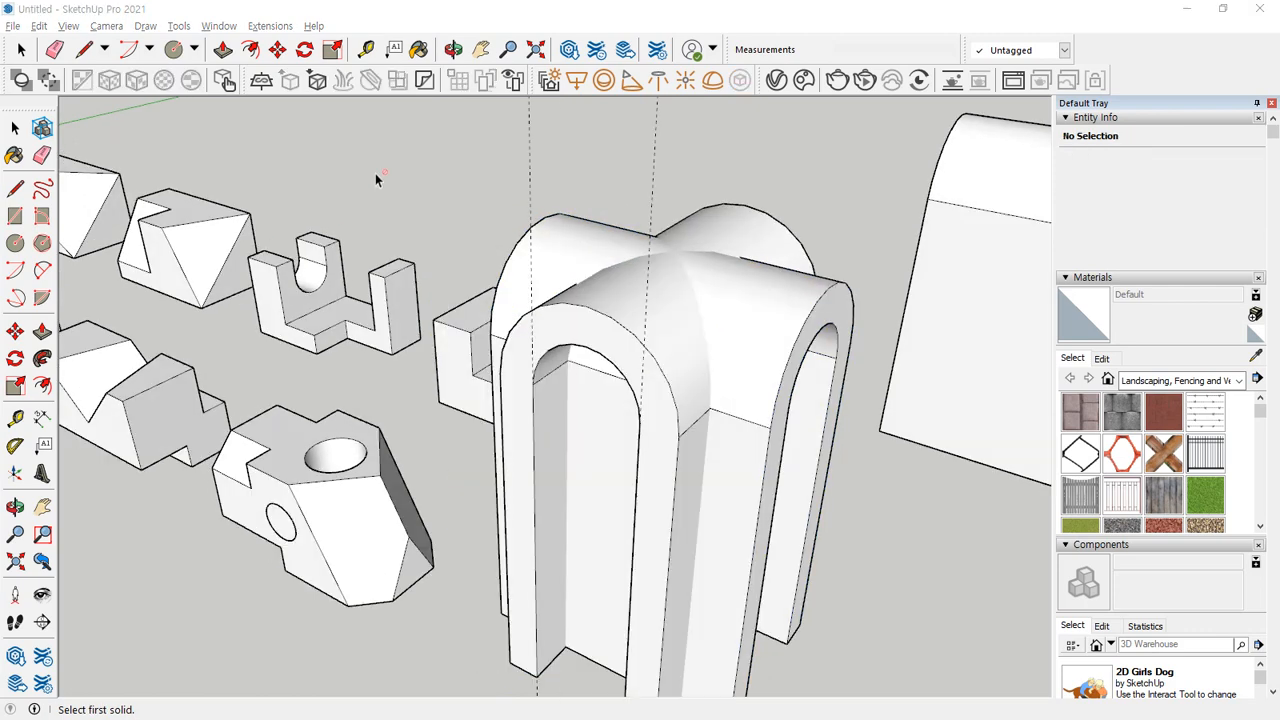
Try Trim to cut one crossed arch with the other, and move the cutting arch about 95 mm away from the trimmed one.
click(691, 9)
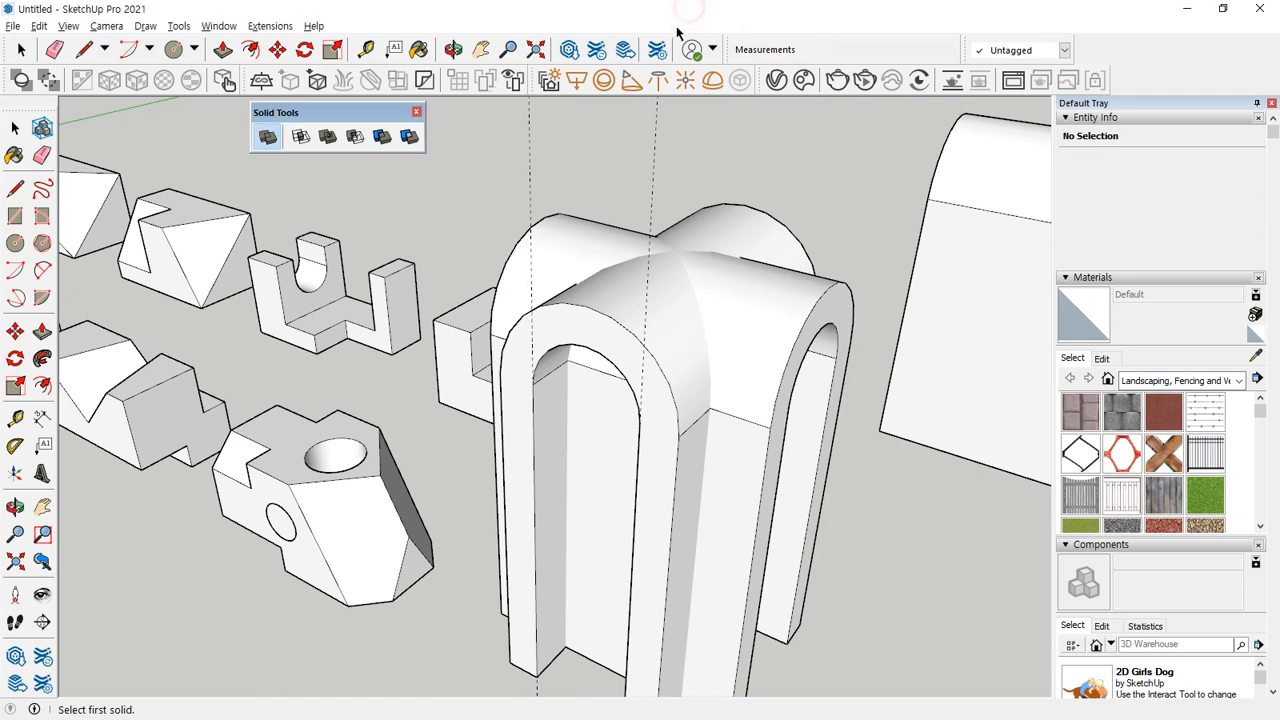
click(385, 140)
click(618, 316)
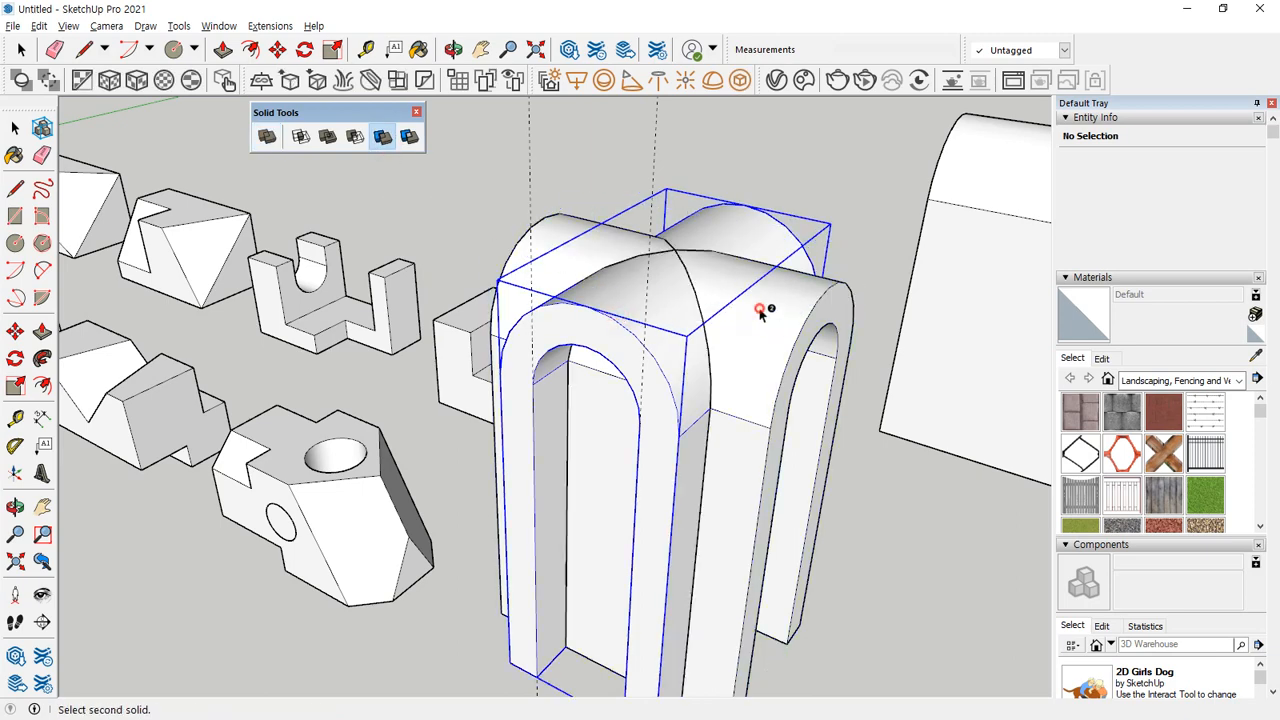
middle_drag(766, 309, 651, 366)
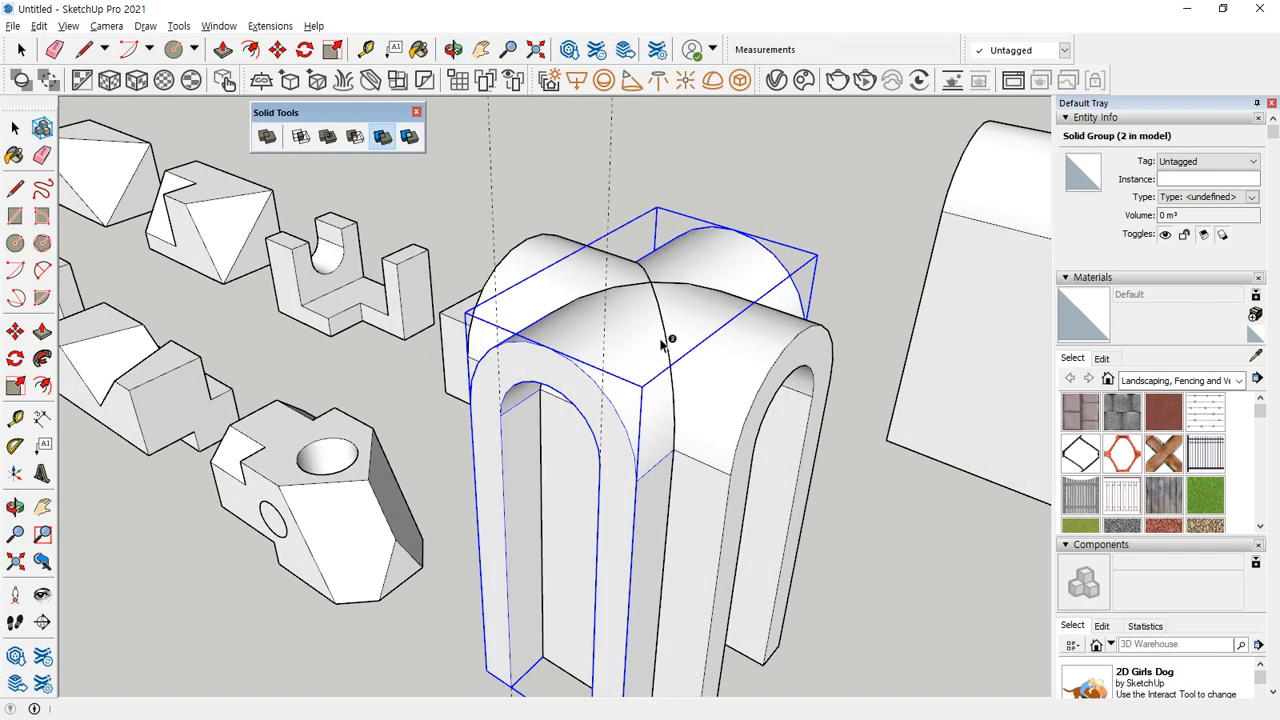
key(m)
click(745, 336)
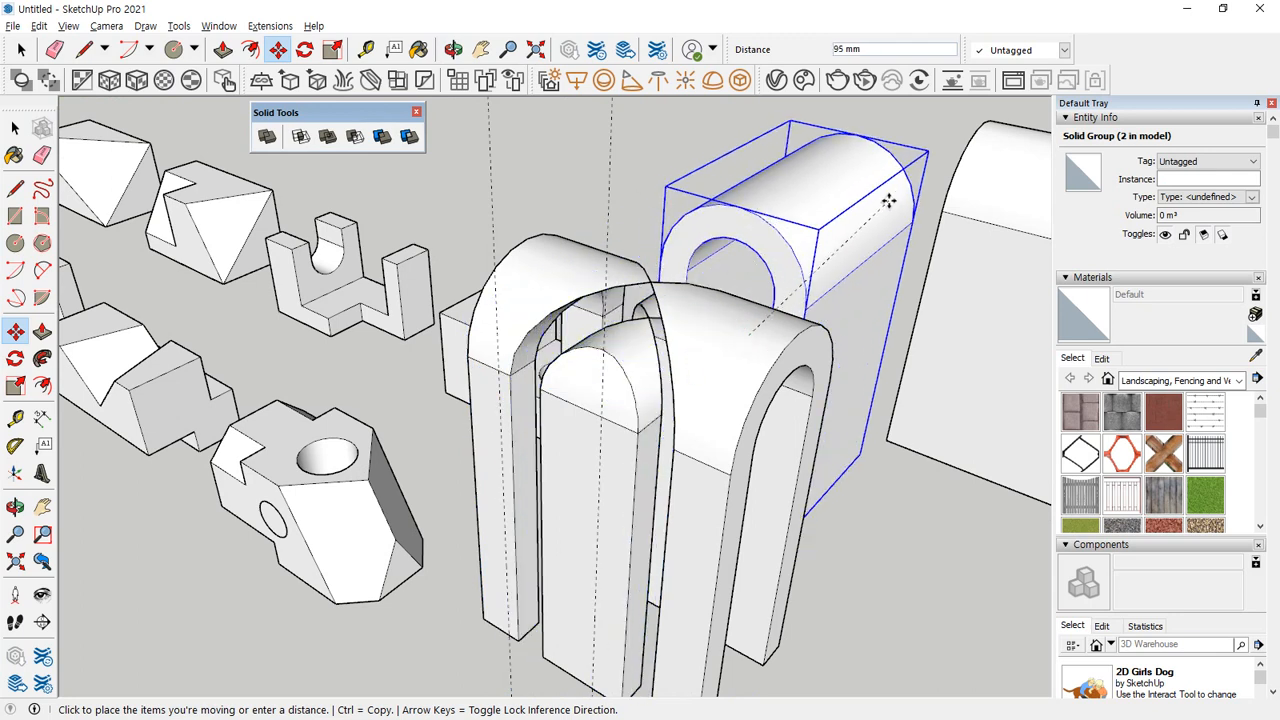
click(884, 208)
mouse_move(608, 433)
mouse_down()
mouse_move(588, 268)
mouse_move(610, 408)
mouse_up()
mouse_move(578, 300)
mouse_down()
mouse_move(553, 223)
mouse_move(568, 234)
mouse_up()
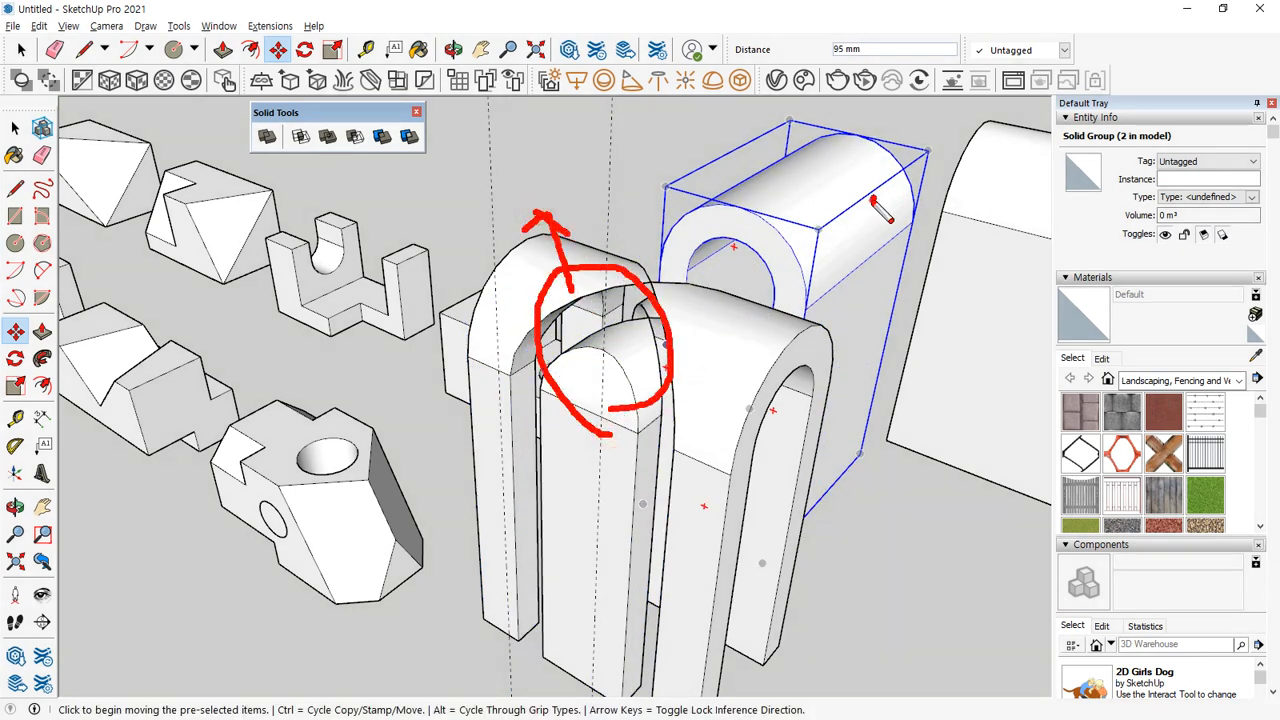
drag(855, 205, 866, 228)
key(e)
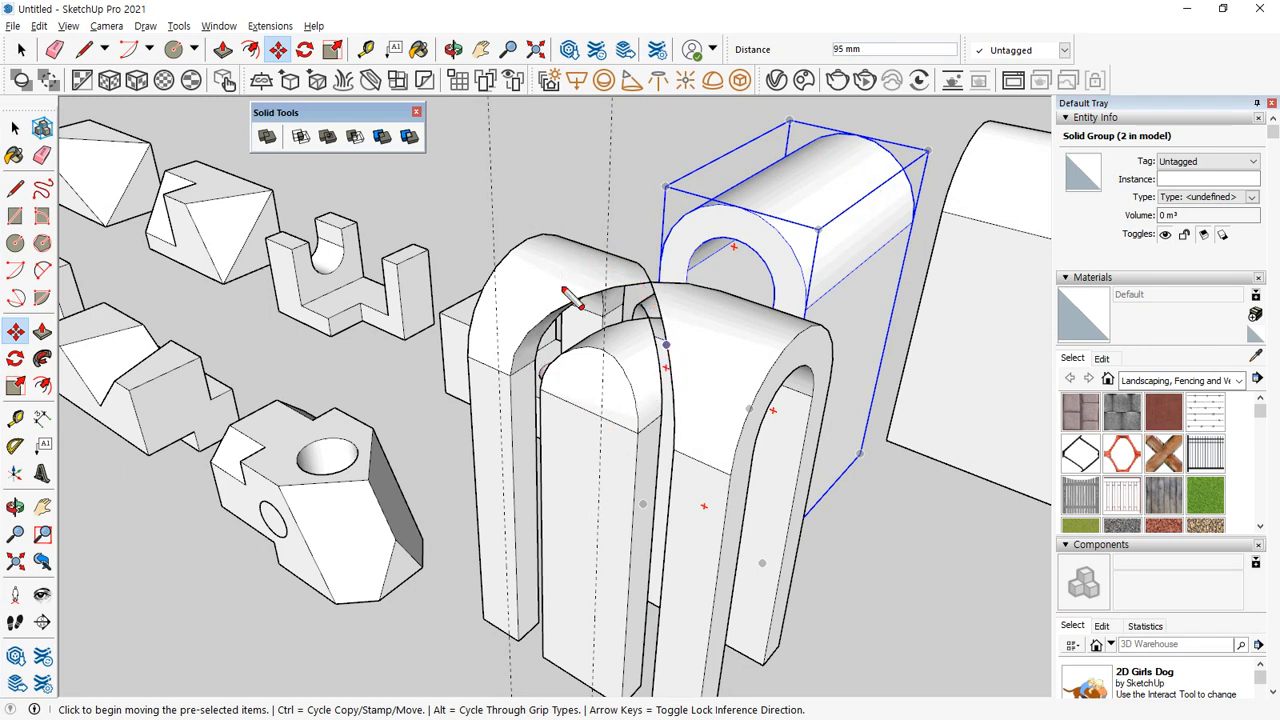
mouse_move(632, 362)
mouse_down()
mouse_move(584, 366)
mouse_move(598, 348)
mouse_up()
mouse_move(566, 288)
mouse_down()
mouse_move(540, 214)
mouse_move(576, 248)
mouse_up()
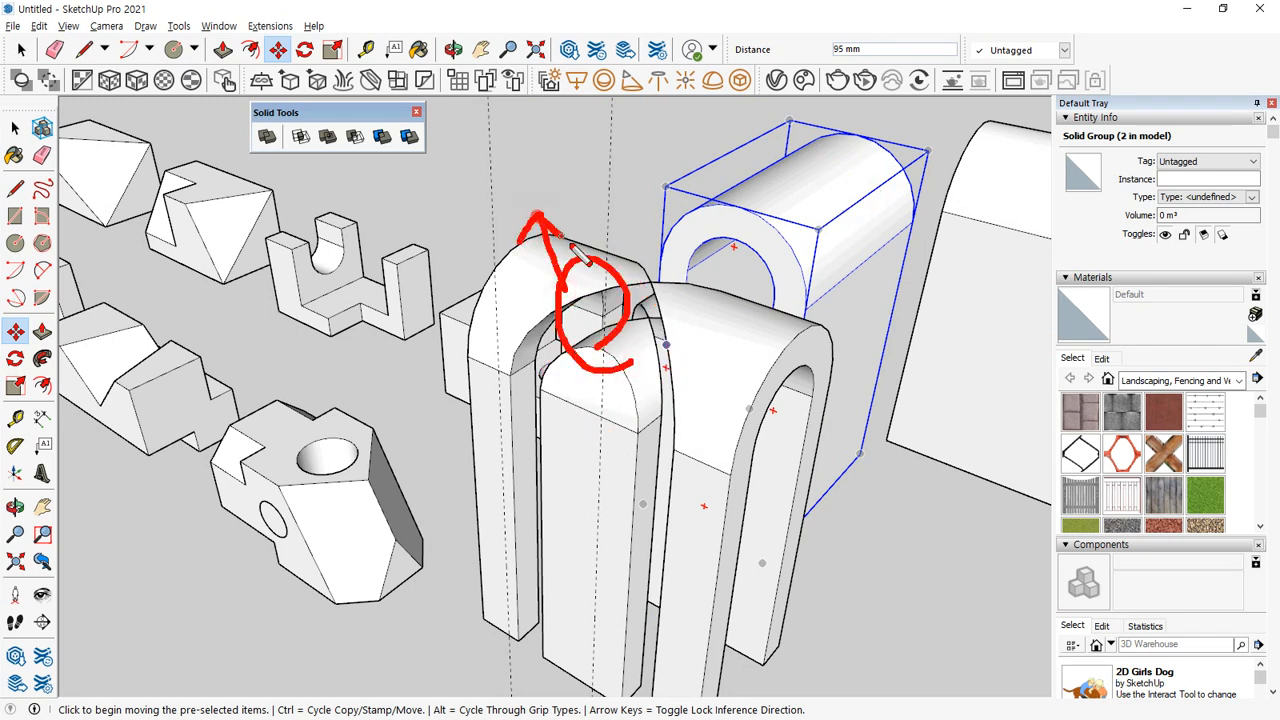
drag(828, 182, 842, 233)
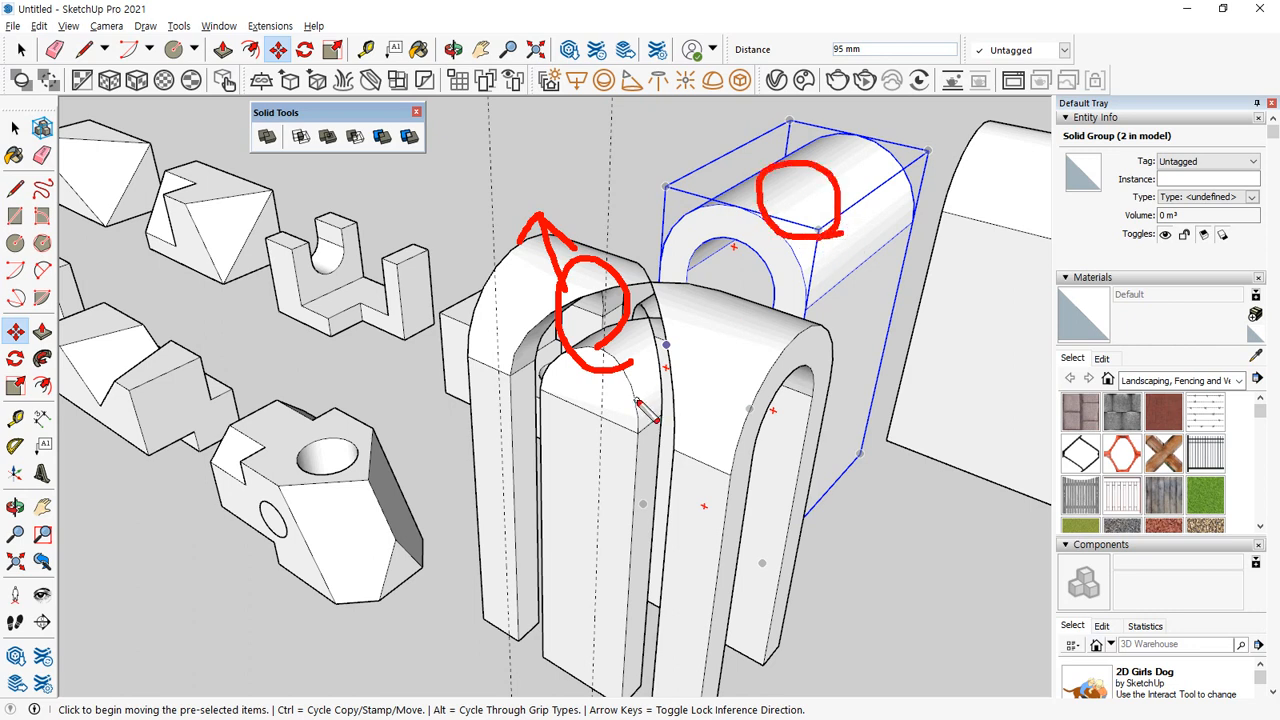
key(Escape)
Undo the move of the cutting arch and the trim of the crossed pair.
key(ctrl+z)
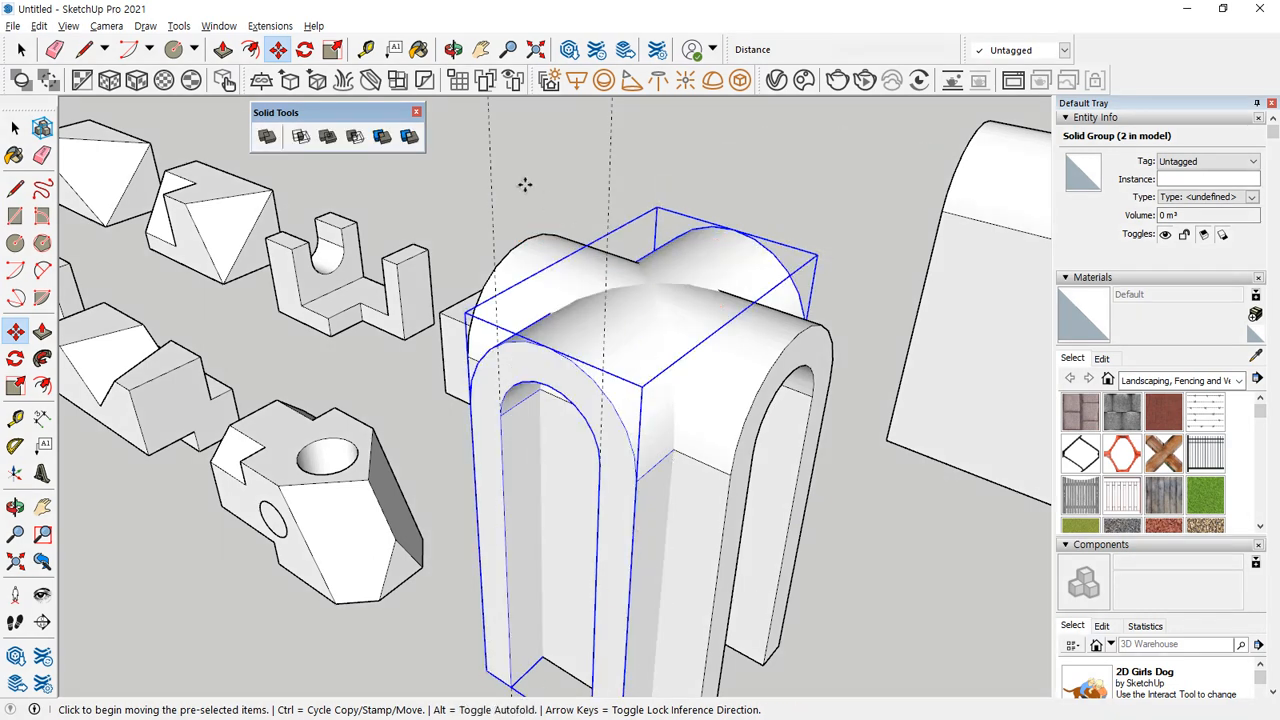
key(space)
click(384, 137)
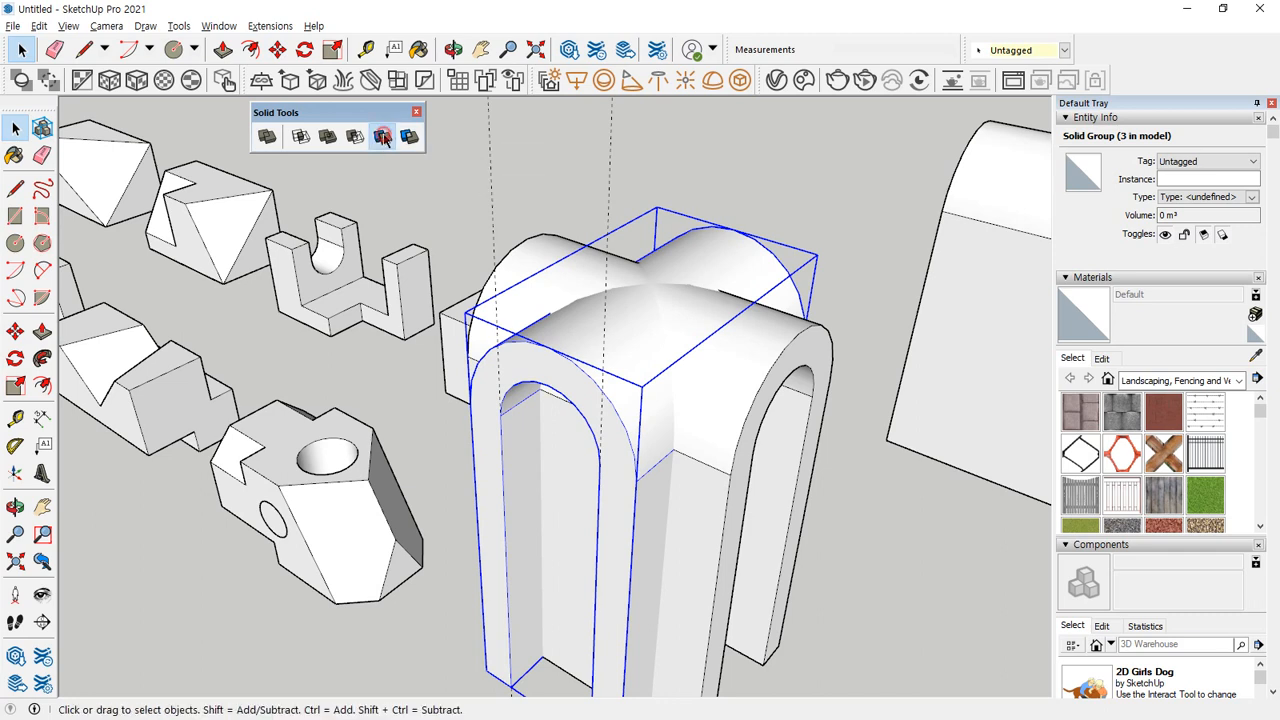
click(576, 358)
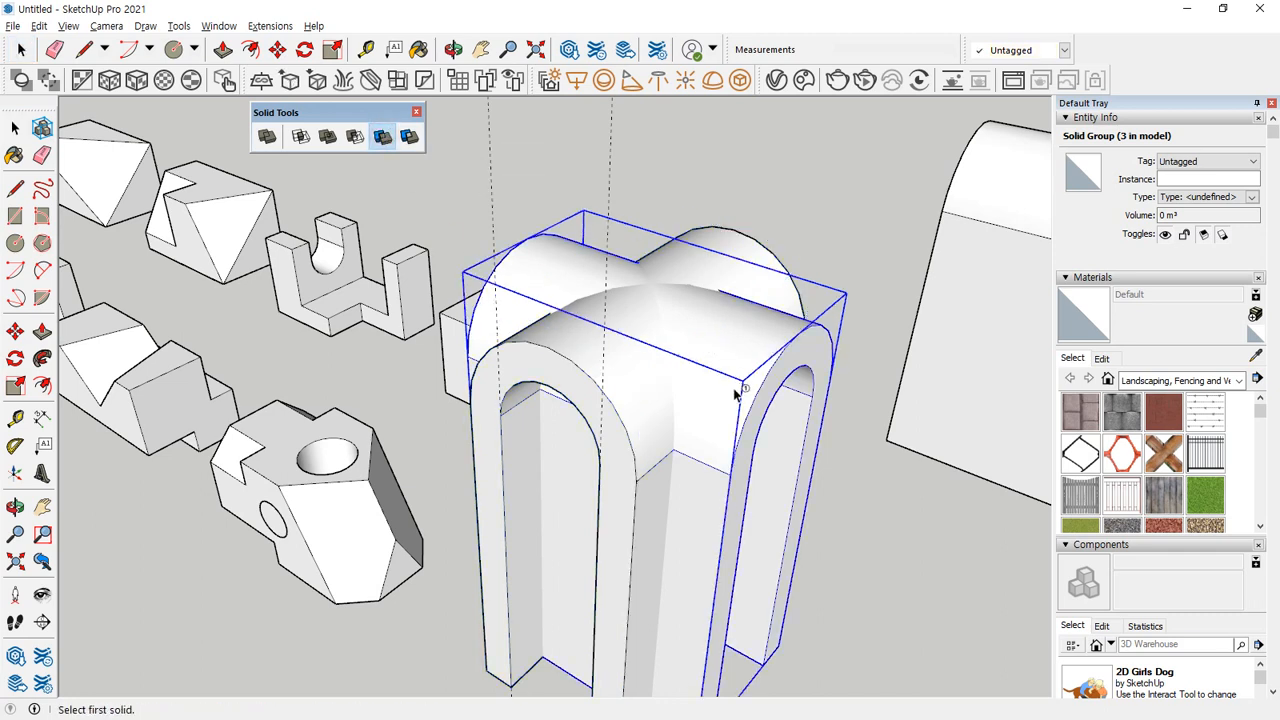
key(space)
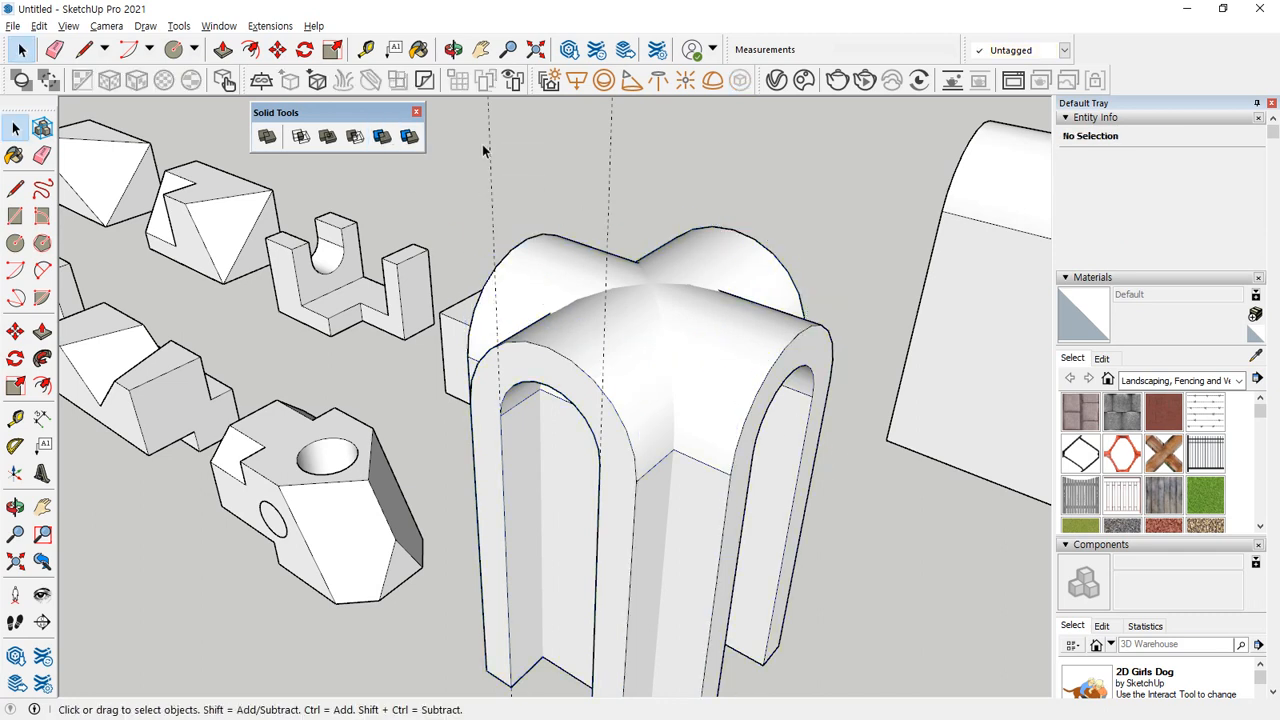
Trim the crossed pair again with the same cutting arch and move that arch about 80 mm towards the small practice solids.
click(382, 137)
click(570, 346)
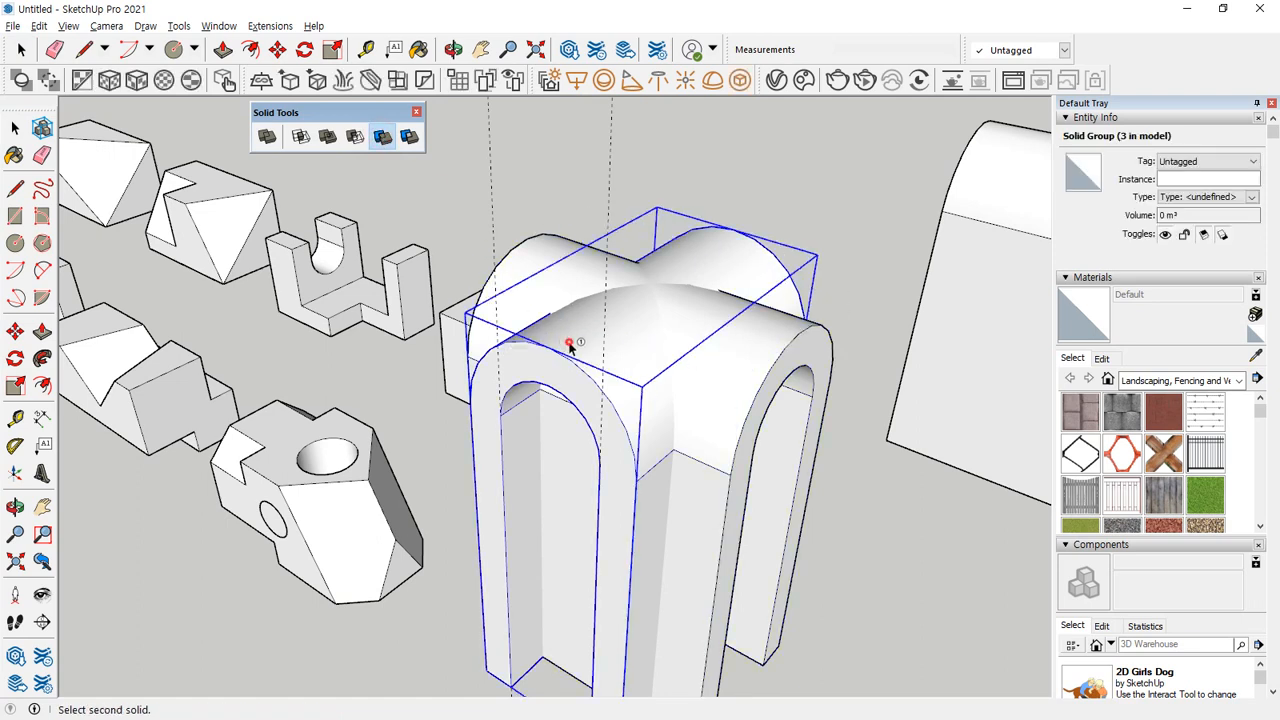
click(758, 340)
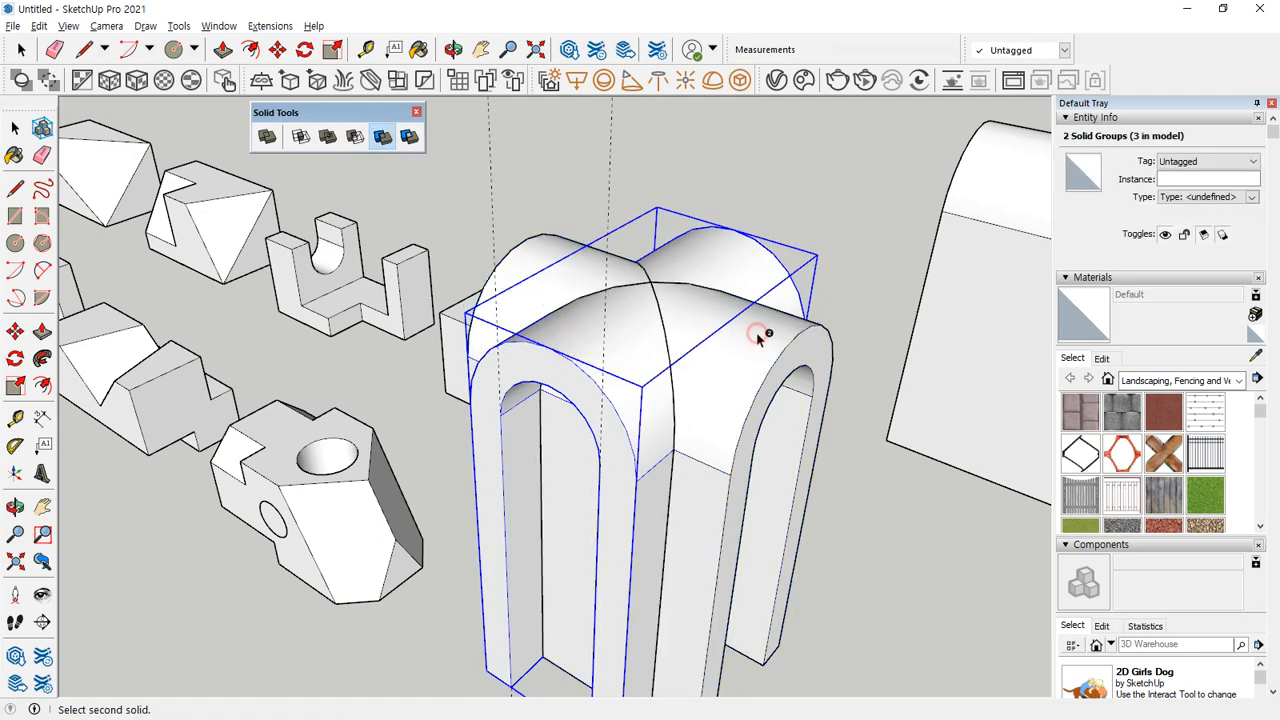
key(m)
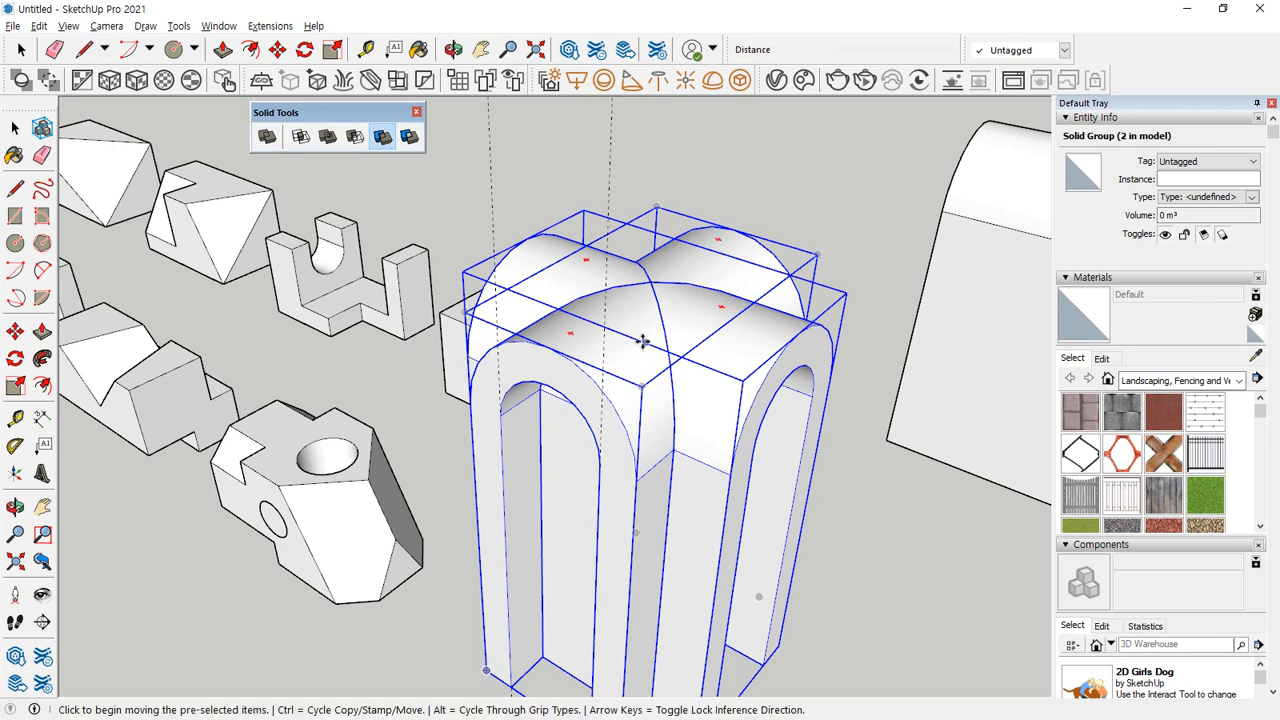
click(626, 343)
click(603, 328)
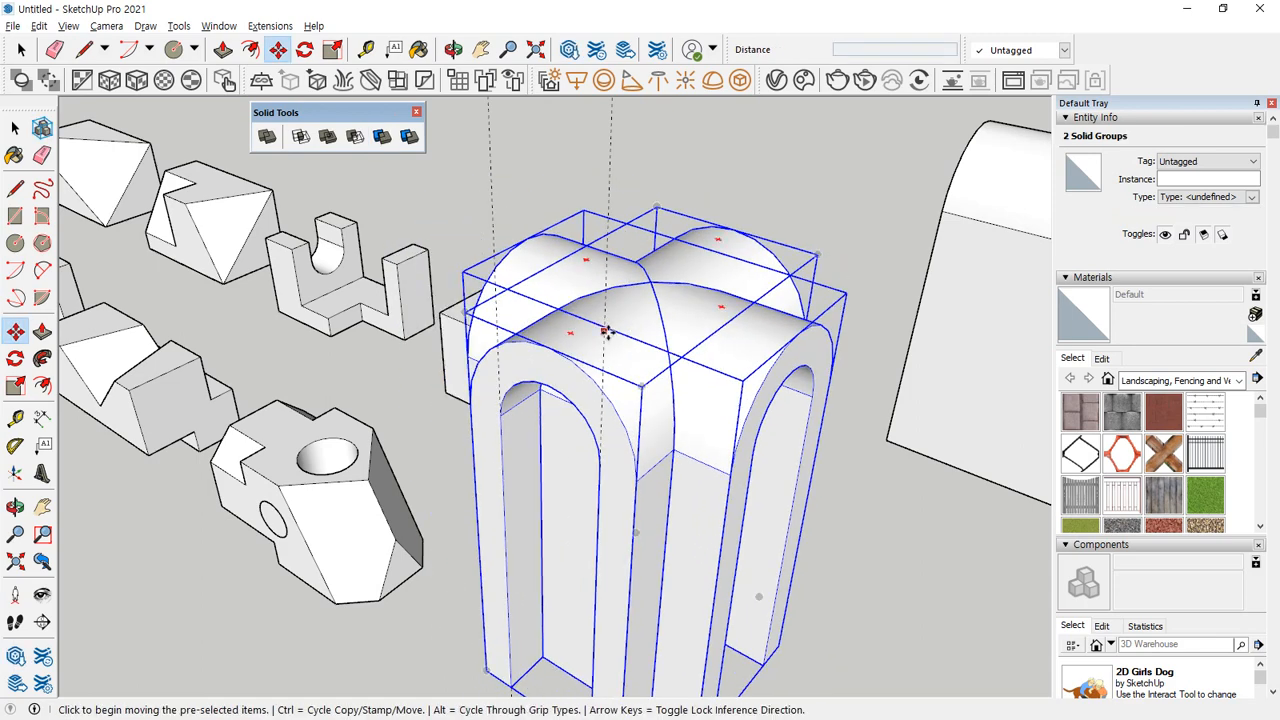
key(space)
click(588, 368)
key(m)
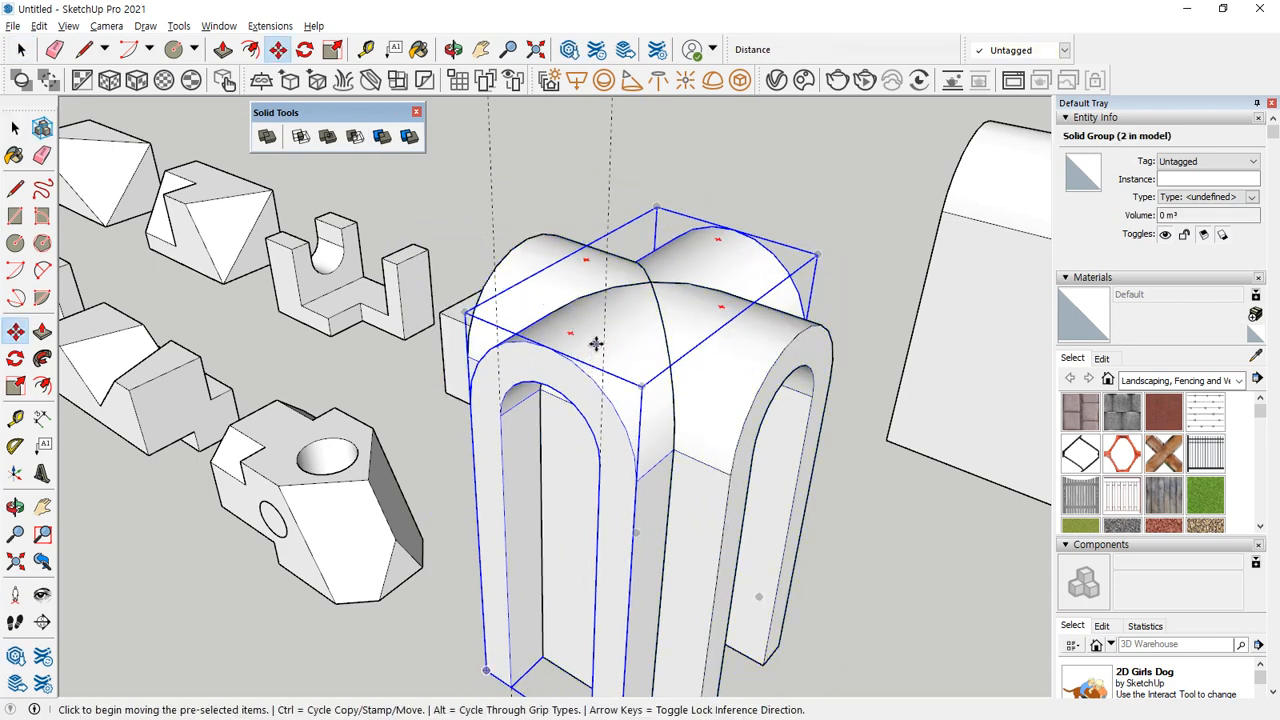
click(594, 346)
click(359, 237)
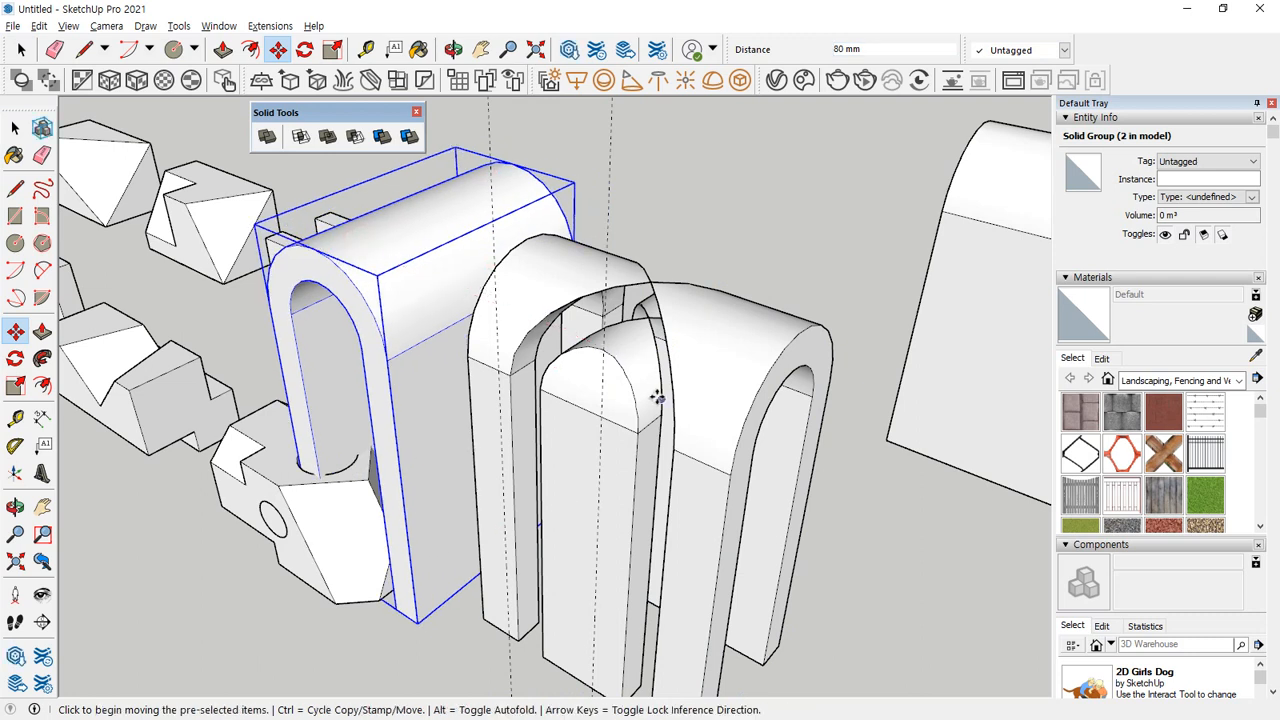
drag(768, 320, 756, 346)
mouse_move(594, 362)
mouse_down()
mouse_move(658, 333)
mouse_move(477, 378)
mouse_up()
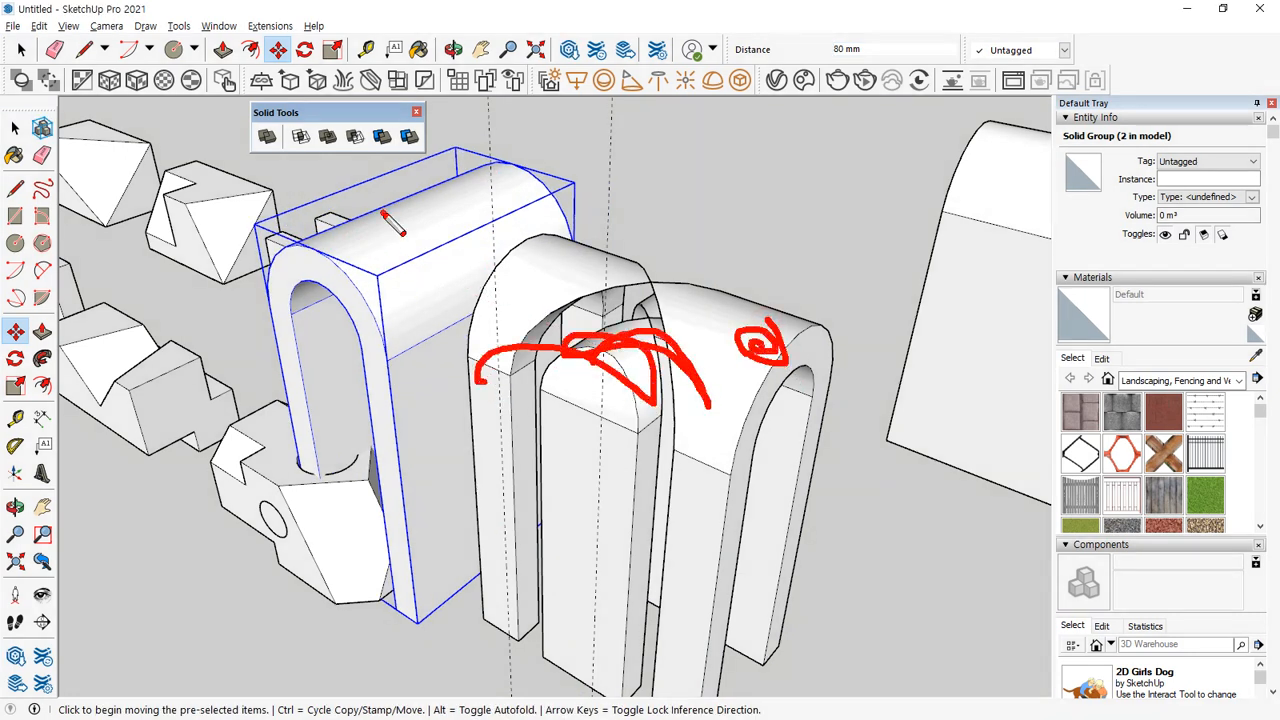
drag(383, 211, 433, 207)
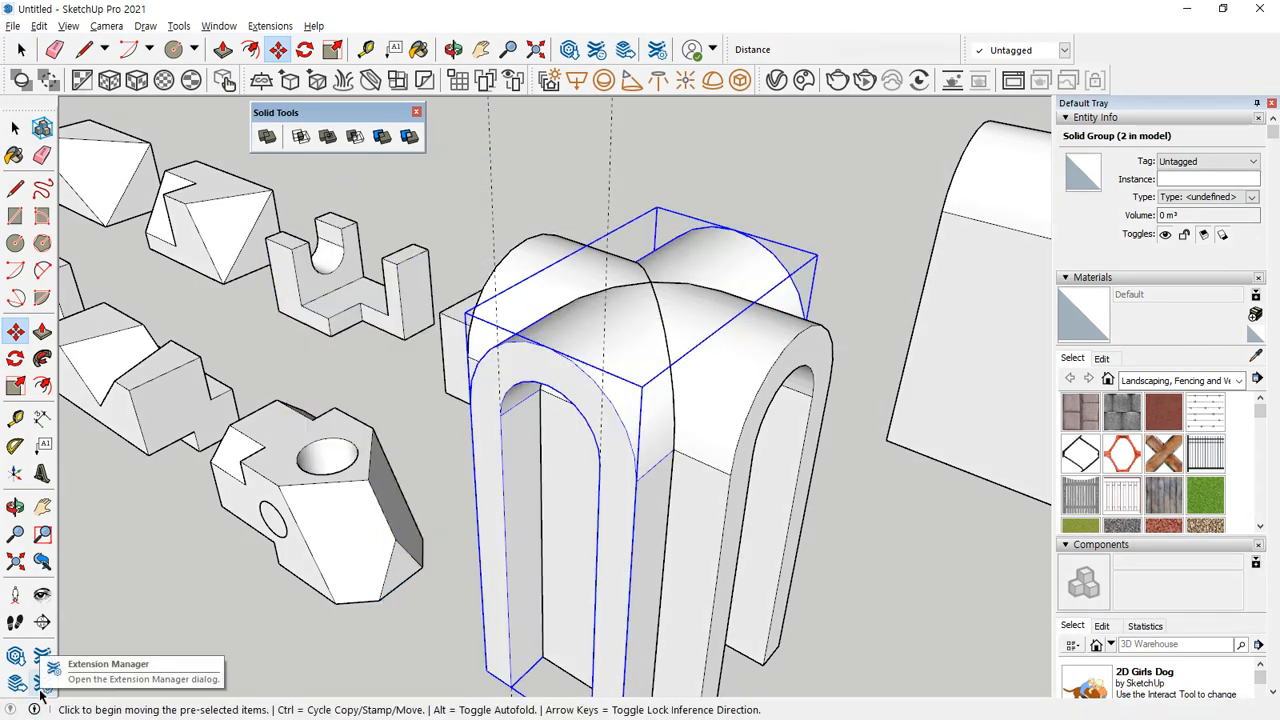
Split the two crossed arches with the Split tool, keeping both remainders and their common volume as separate solids.
key(space)
click(514, 154)
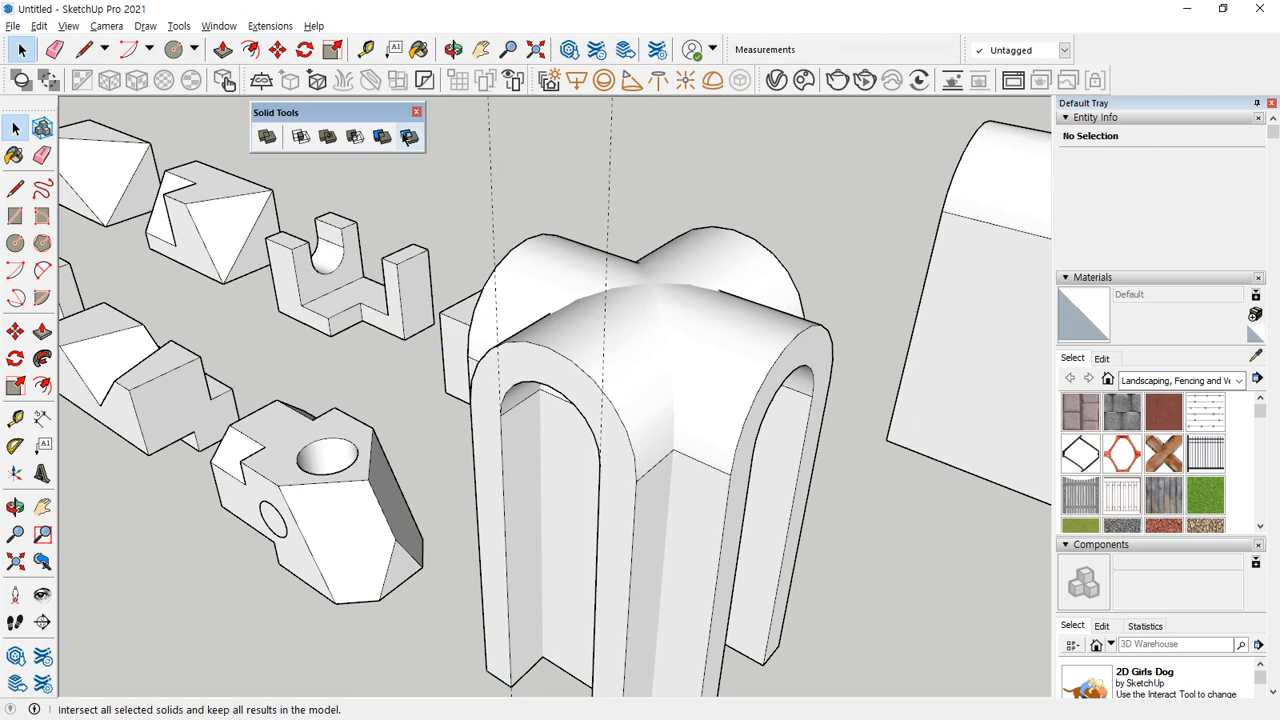
click(408, 138)
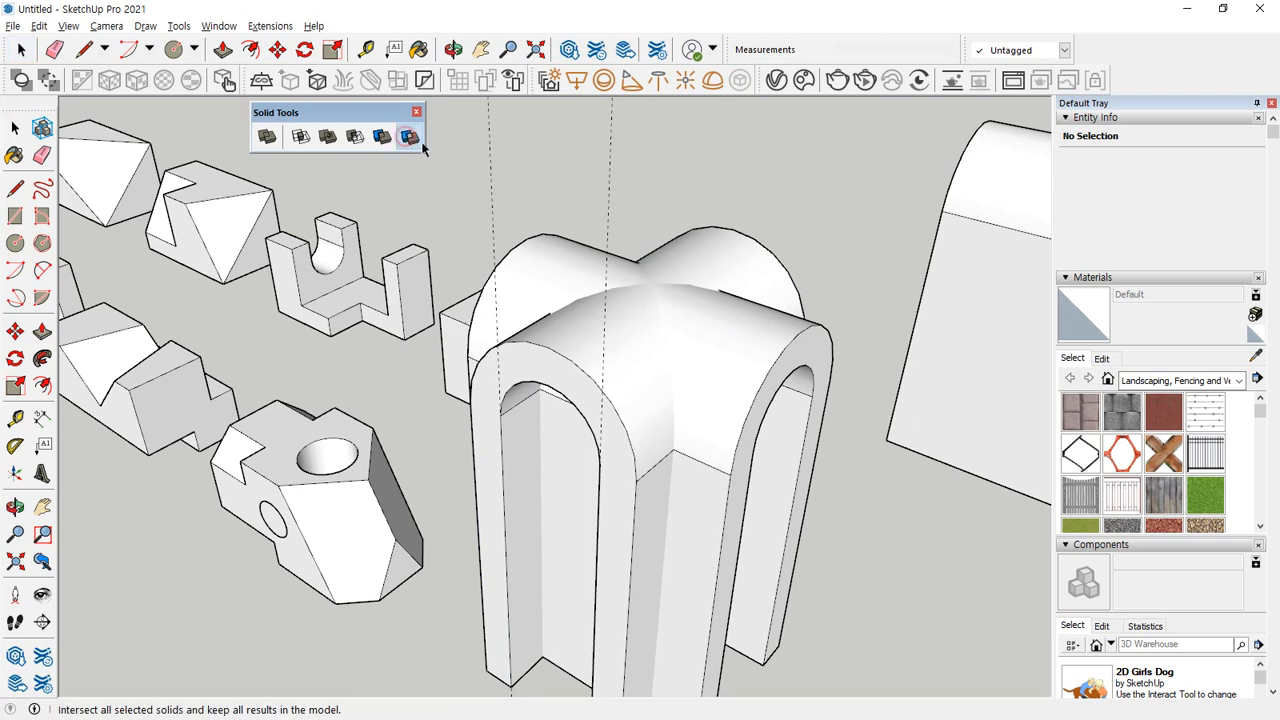
click(560, 347)
click(754, 346)
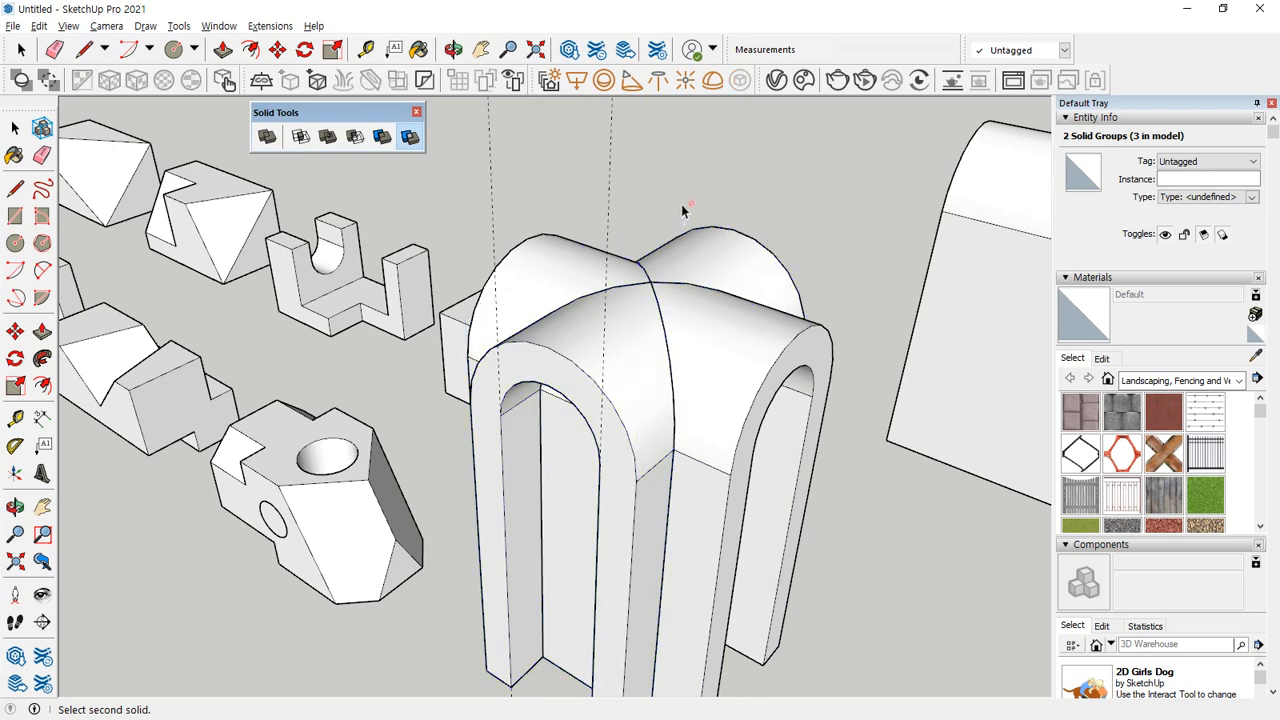
Move the two arch remainders away from the common volume in opposite directions, one about 83 mm and the other about 69 mm.
key(space)
key(m)
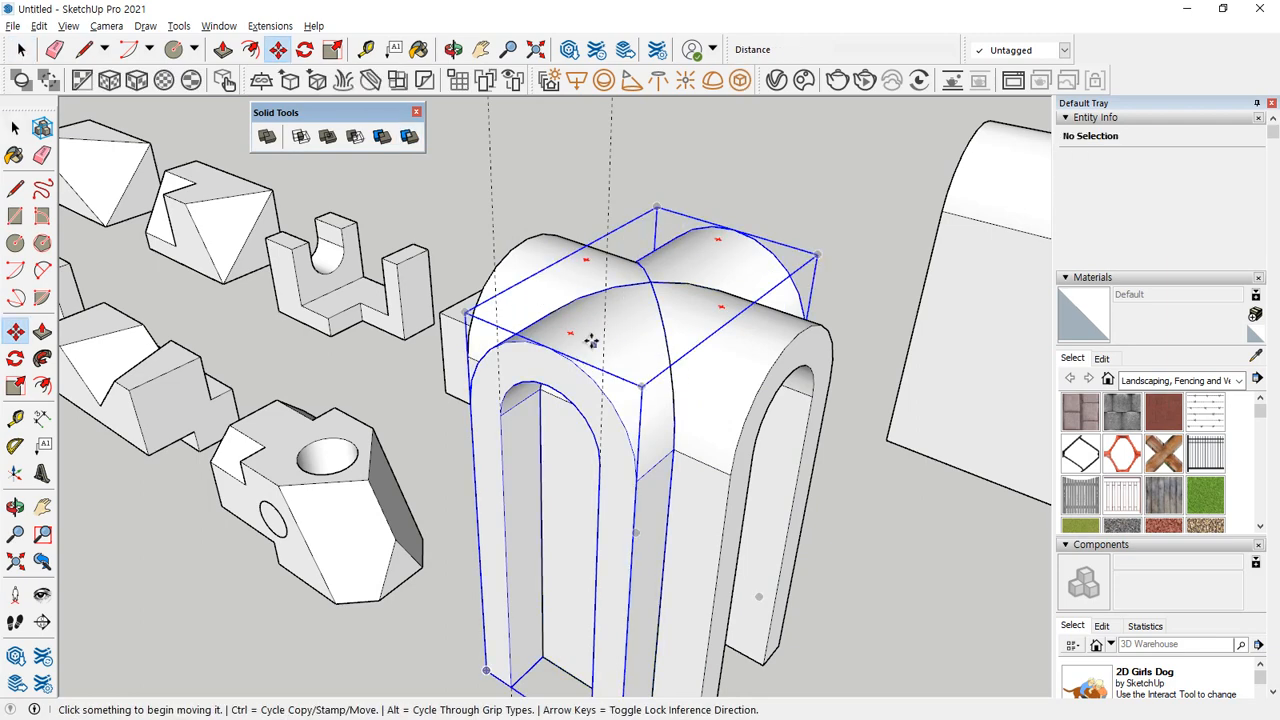
click(586, 337)
click(349, 238)
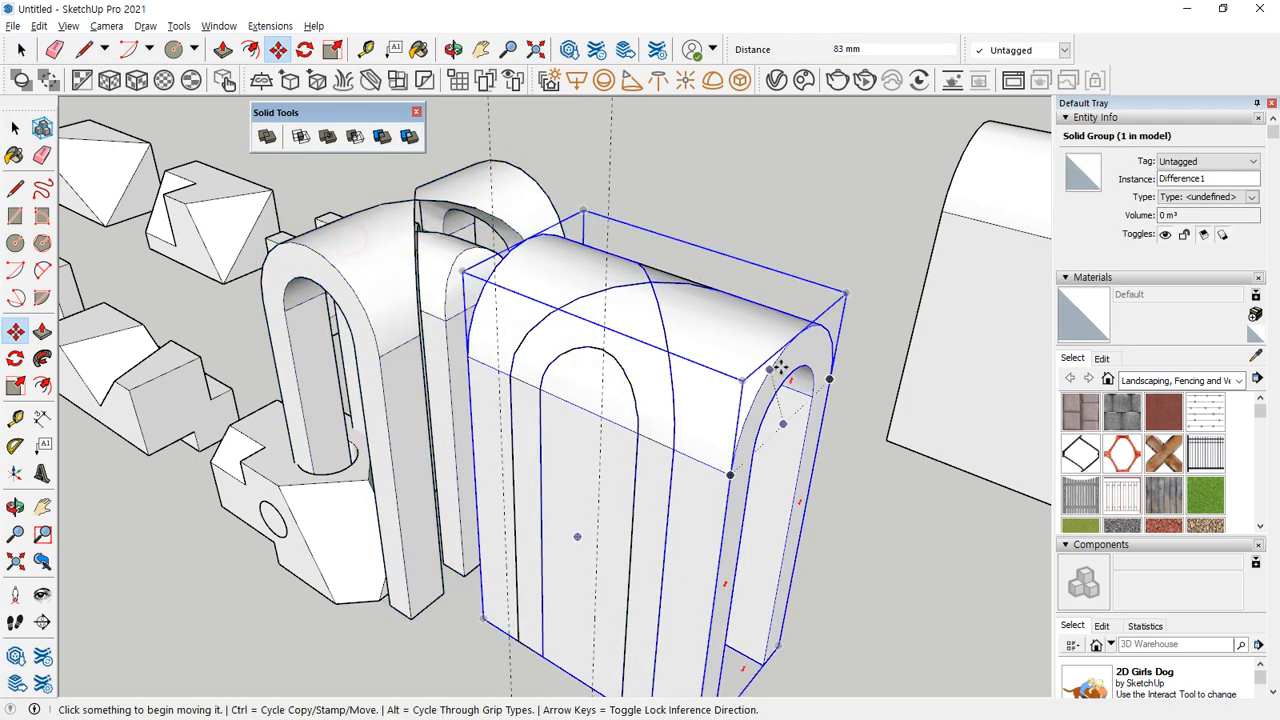
click(749, 358)
click(868, 265)
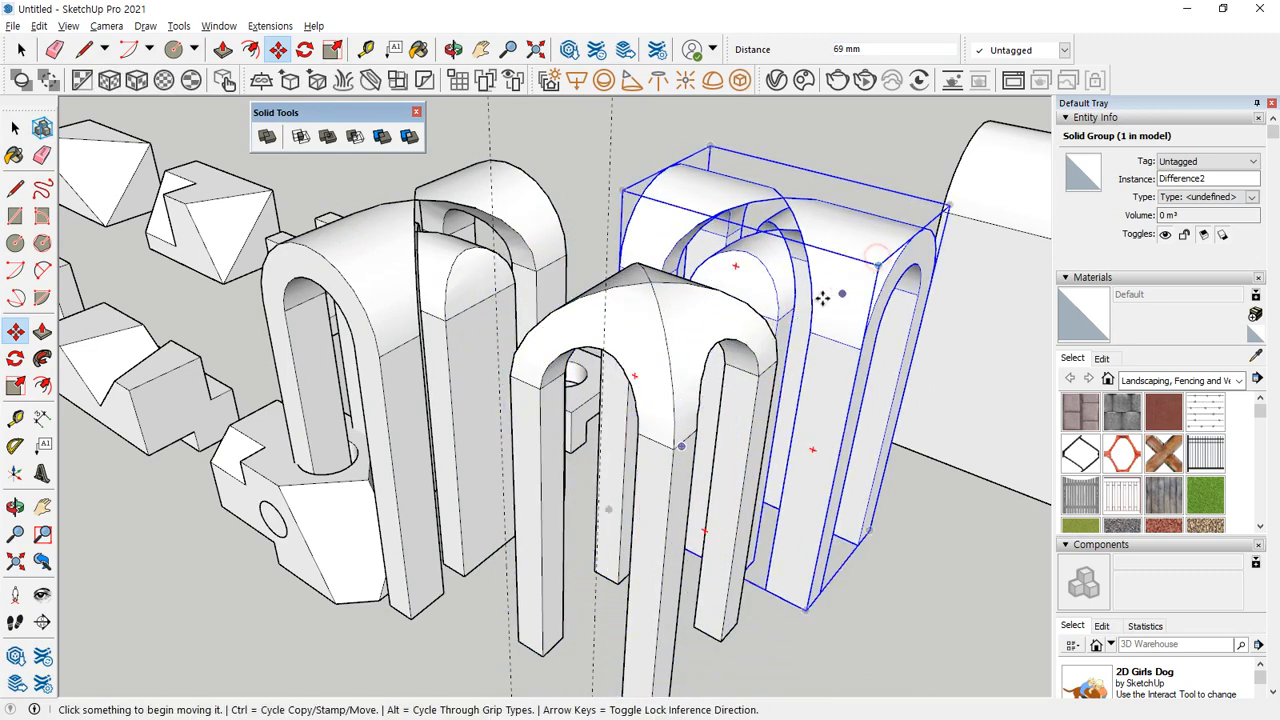
Examine the common volume of the two crossed arches from above, between the two separated arch remainders.
middle_drag(665, 332, 585, 418)
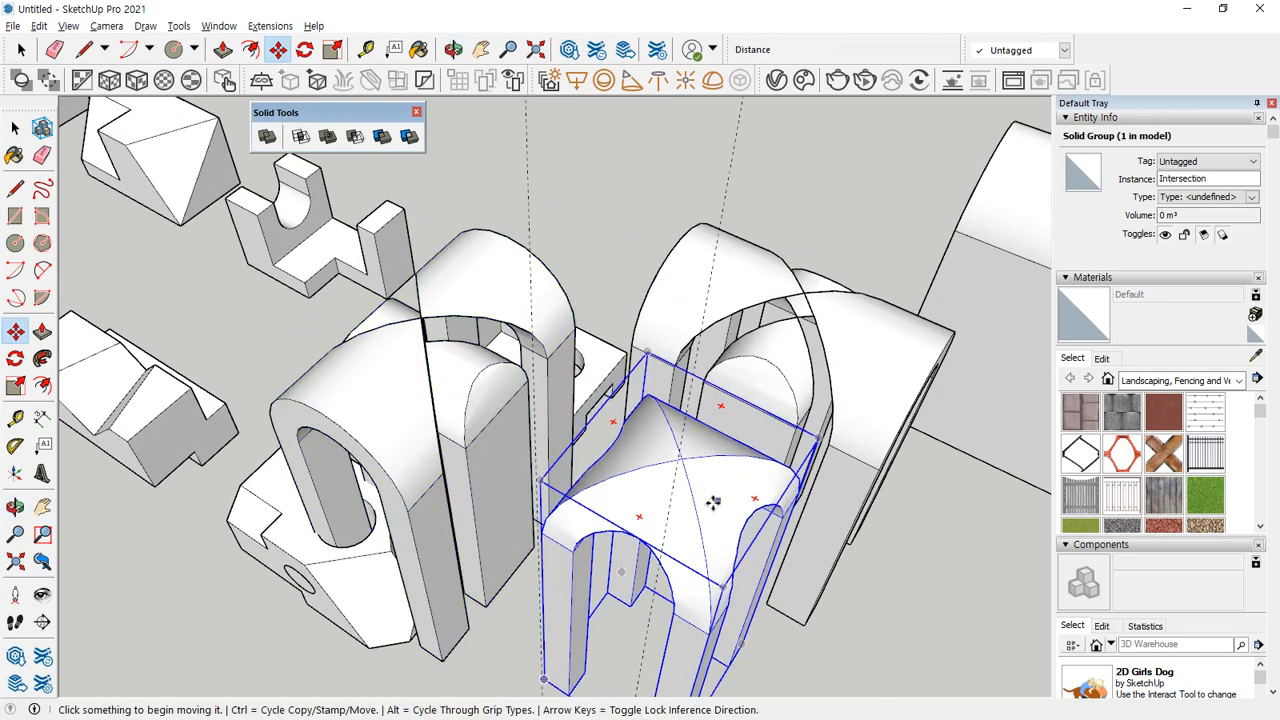
mouse_move(714, 549)
mouse_down()
mouse_move(630, 462)
mouse_move(677, 521)
mouse_up()
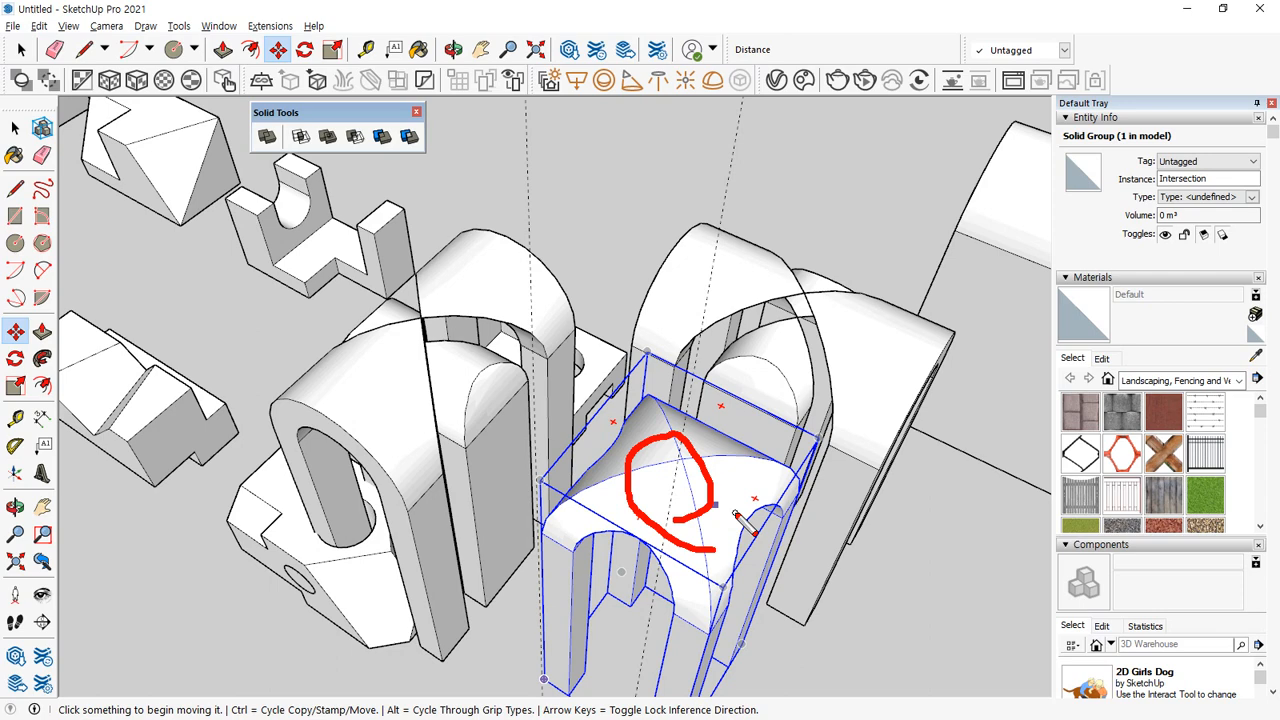
right_click(616, 433)
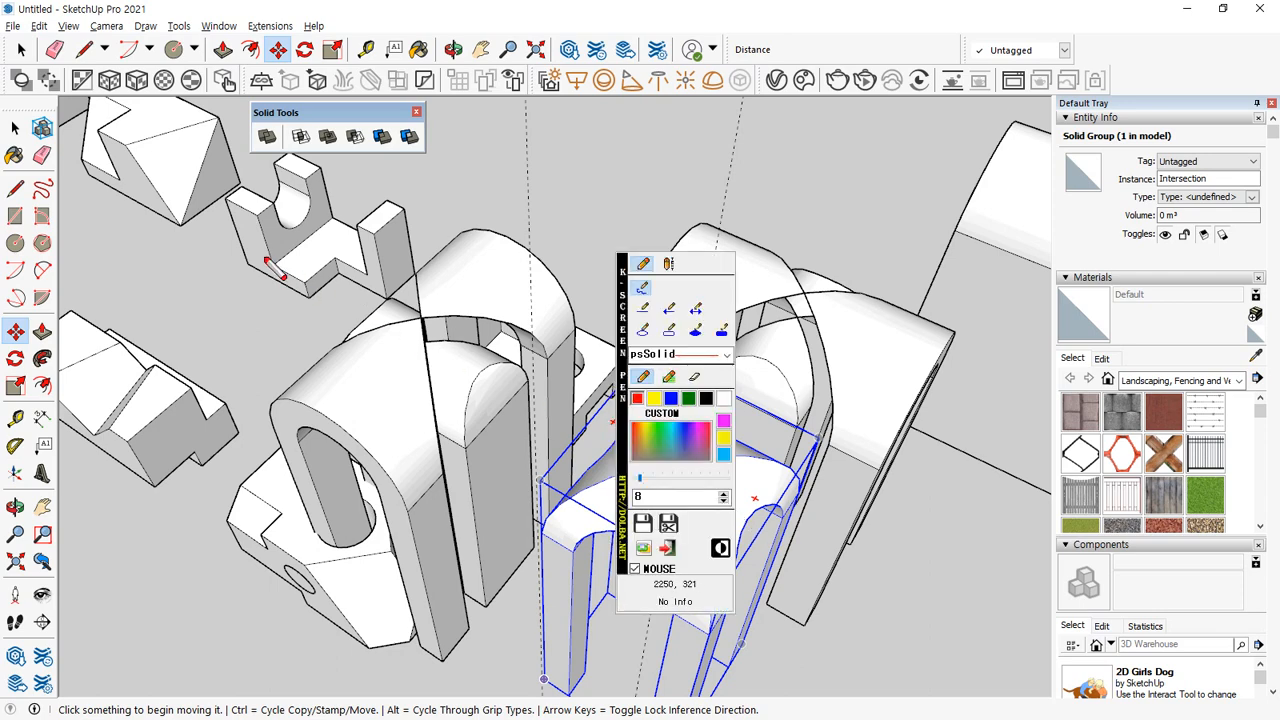
click(530, 241)
key(Escape)
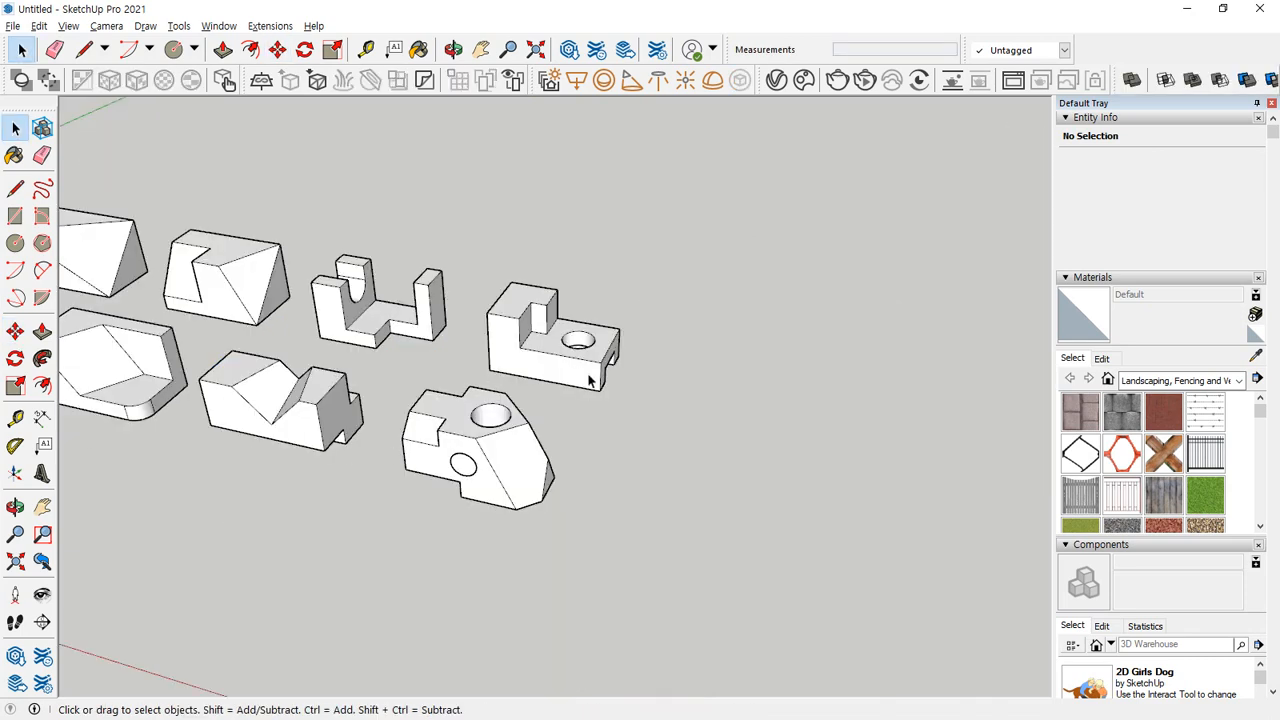
mouse_move(590, 380)
middle_down()
mouse_move(537, 383)
mouse_move(545, 415)
middle_up()
mouse_move(656, 401)
mouse_down()
mouse_move(512, 314)
mouse_move(640, 316)
mouse_move(528, 372)
mouse_move(565, 282)
mouse_move(625, 302)
mouse_move(519, 336)
mouse_move(509, 300)
mouse_up()
key(ctrl+z)
mouse_move(416, 324)
mouse_down()
mouse_move(395, 316)
mouse_move(395, 216)
mouse_move(502, 316)
mouse_move(364, 230)
mouse_move(496, 290)
mouse_move(383, 244)
mouse_move(483, 300)
mouse_move(467, 307)
mouse_up()
key(Escape)
mouse_move(322, 303)
middle_down()
mouse_move(438, 340)
mouse_move(279, 360)
middle_up()
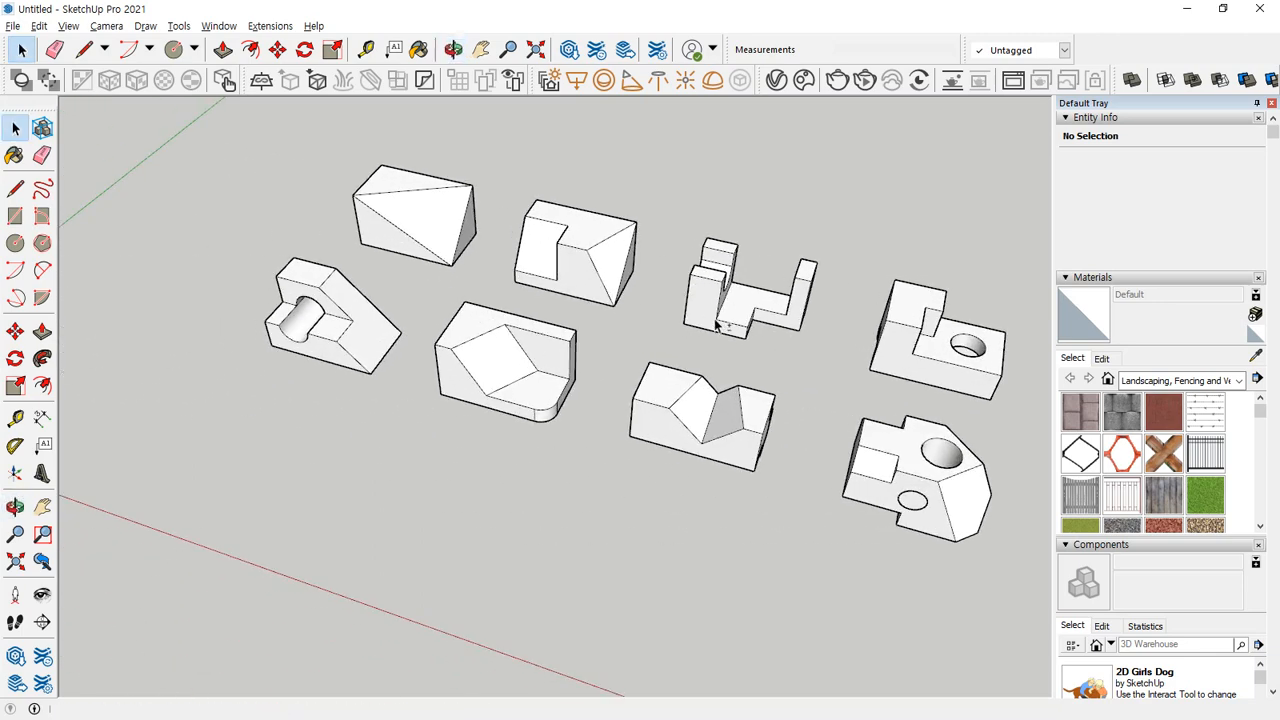
Draw a 70 by 40 mm rectangle on the ground in the free space beyond the row of practice solids.
middle_drag(853, 467, 594, 395)
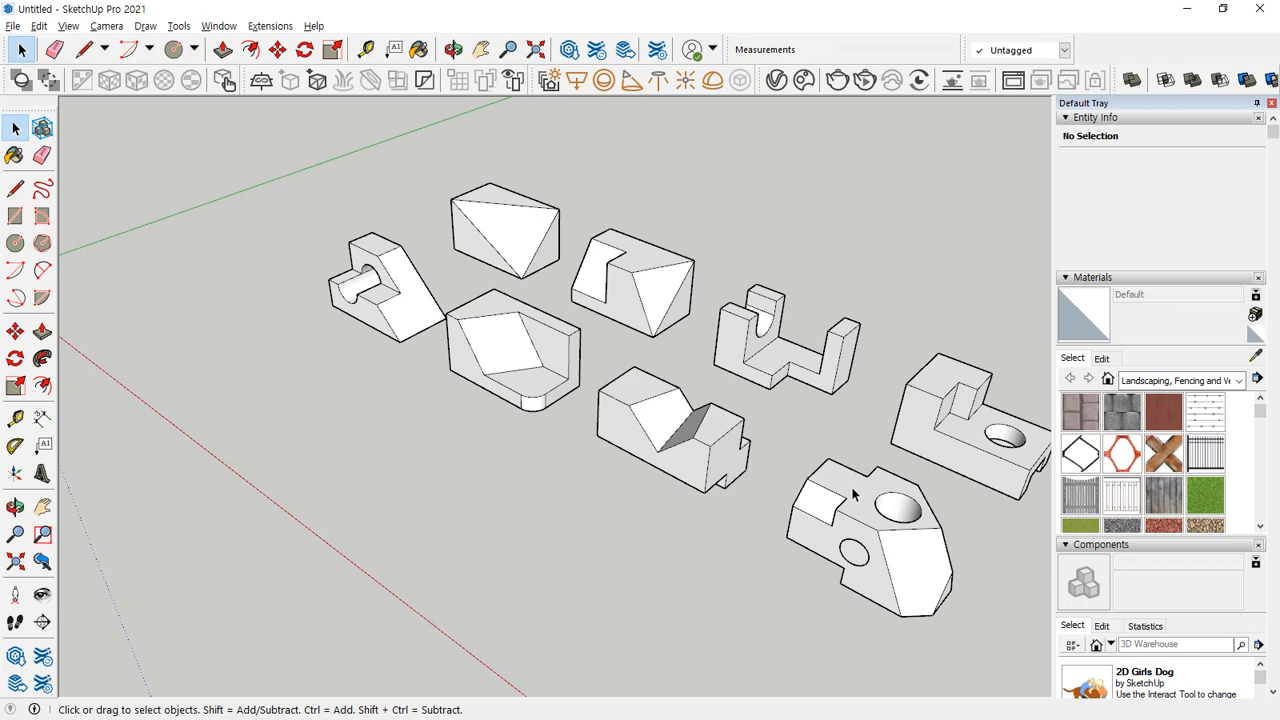
middle_drag(552, 142, 523, 294)
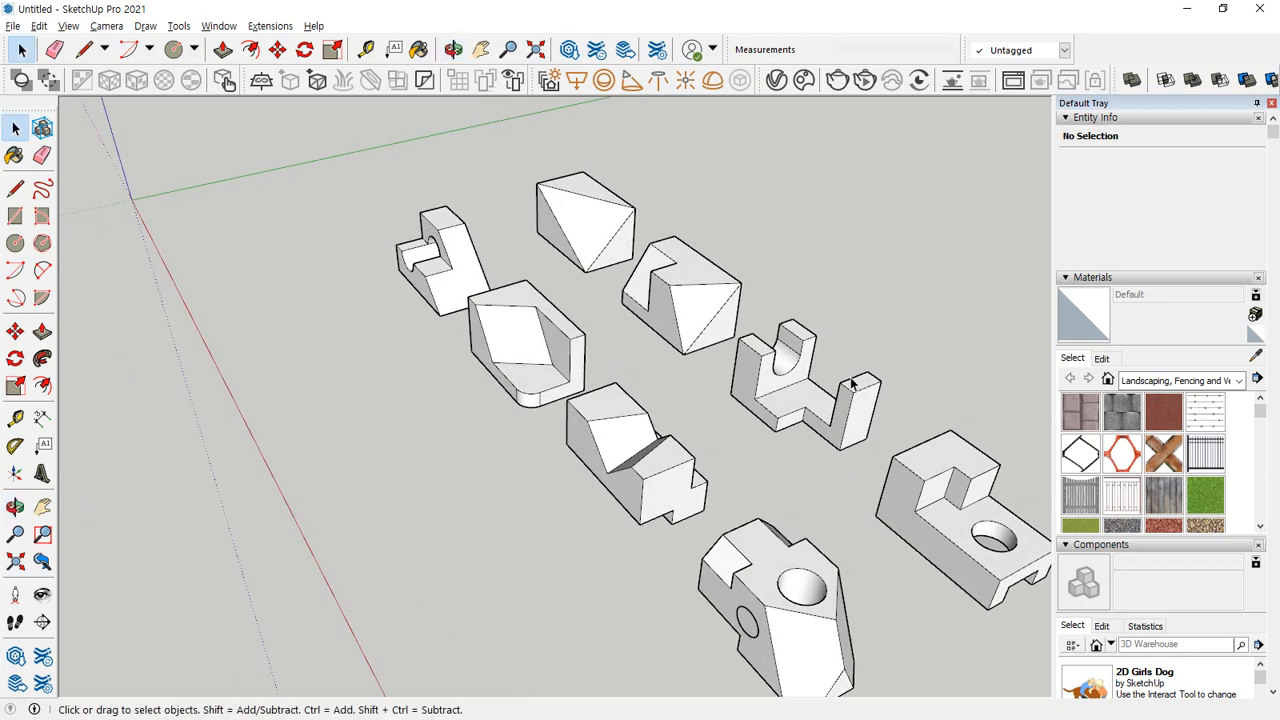
mouse_move(838, 345)
middle_down()
mouse_move(454, 369)
mouse_move(677, 451)
mouse_move(723, 514)
mouse_move(734, 507)
mouse_move(722, 532)
middle_up()
key(r)
click(722, 538)
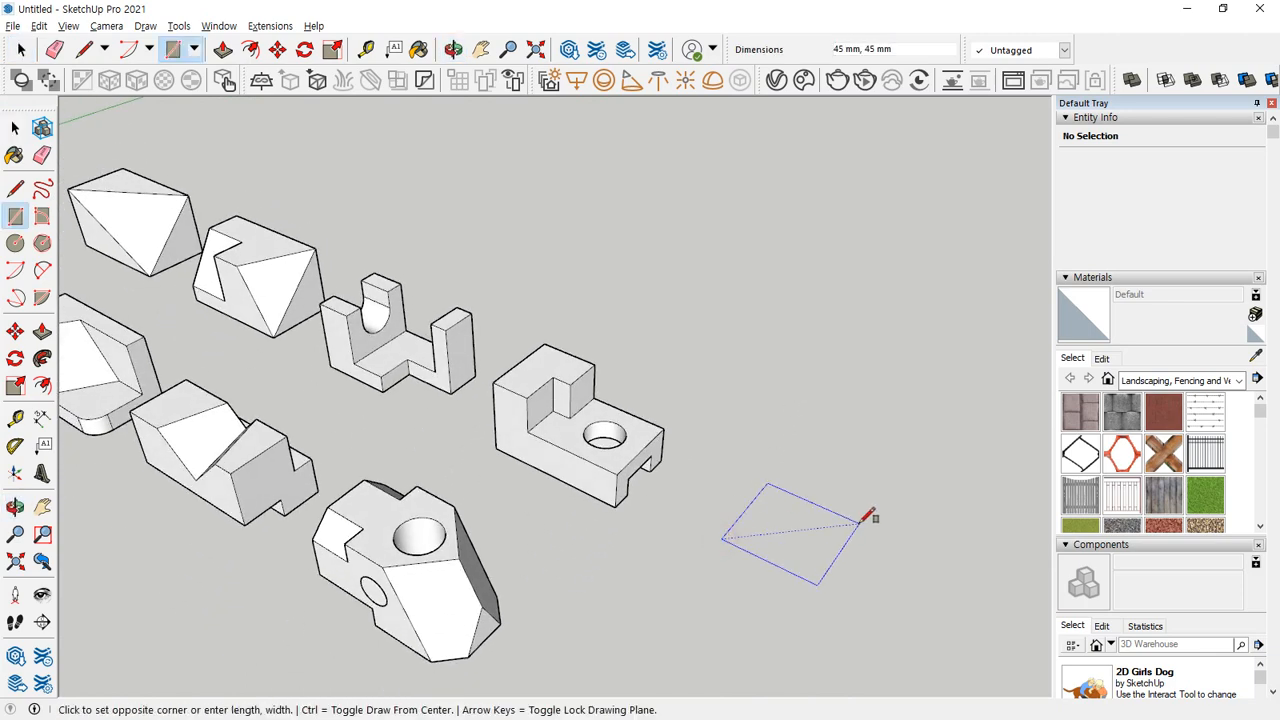
text(70,40)
key(Return)
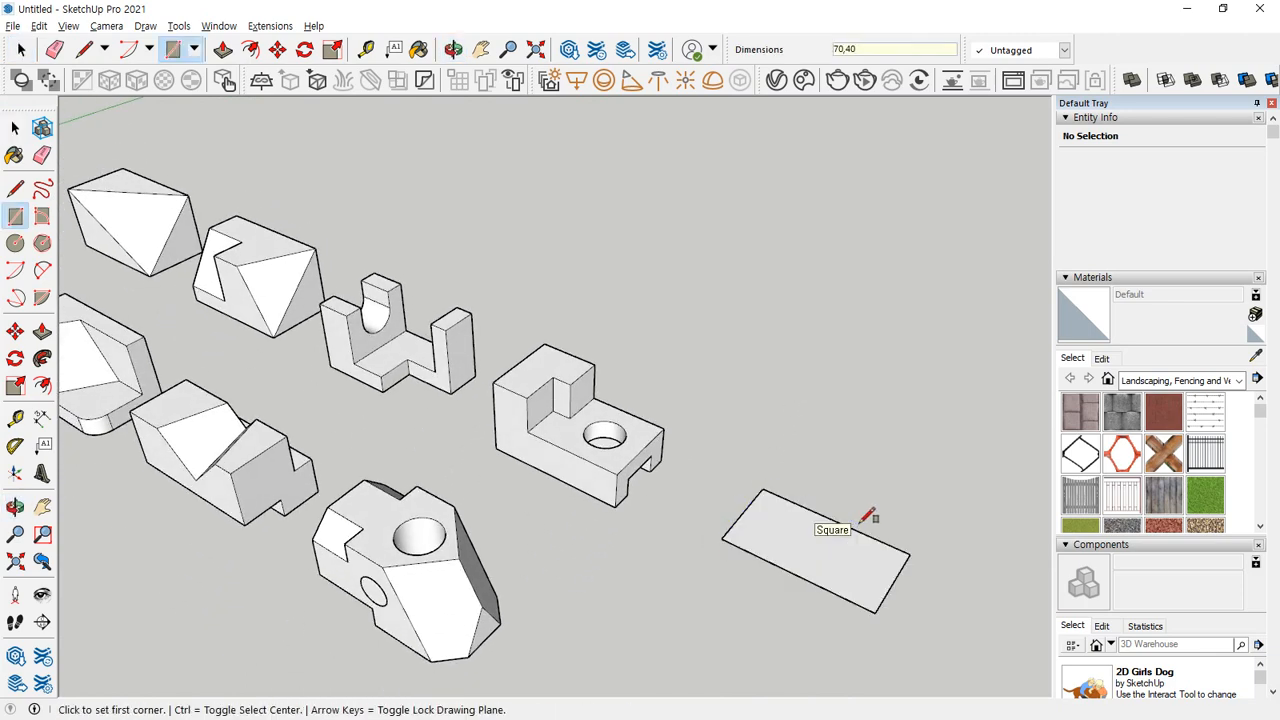
Extrude the rectangle 40 mm upward and make the resulting box a group.
key(p)
click(800, 514)
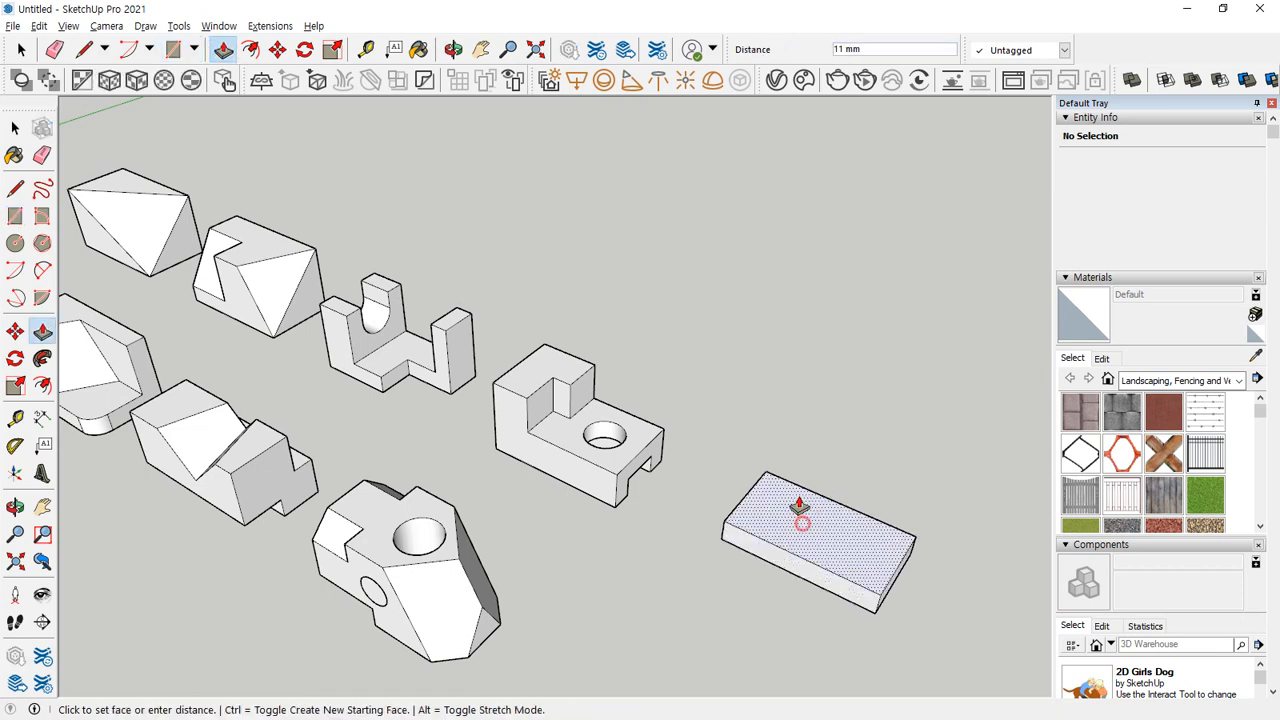
key(Return)
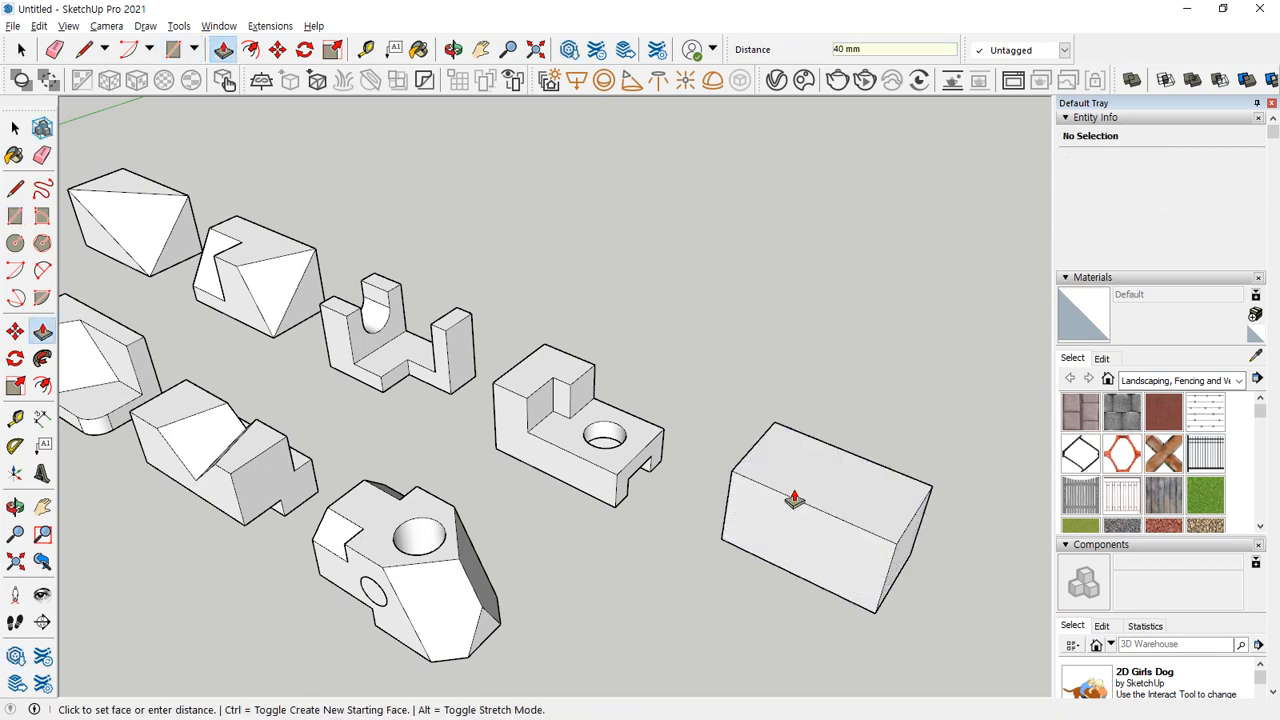
key(space)
triple_click(824, 475)
right_click(823, 472)
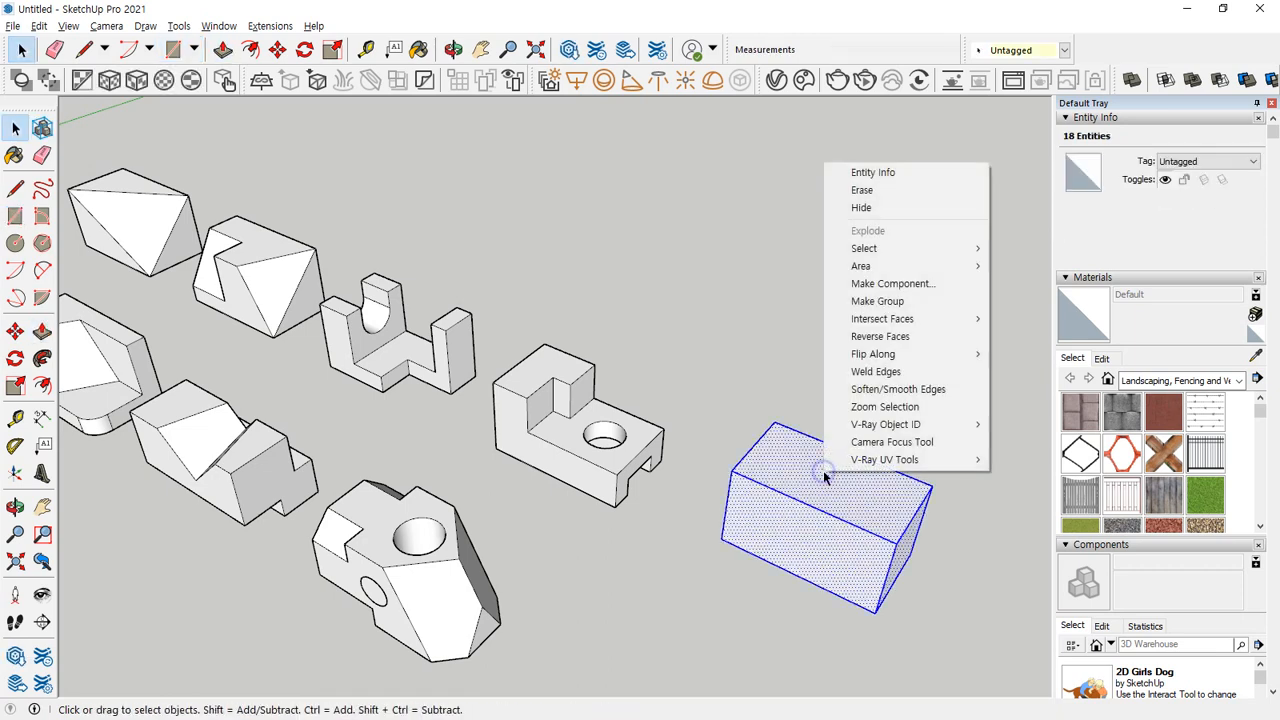
key(g)
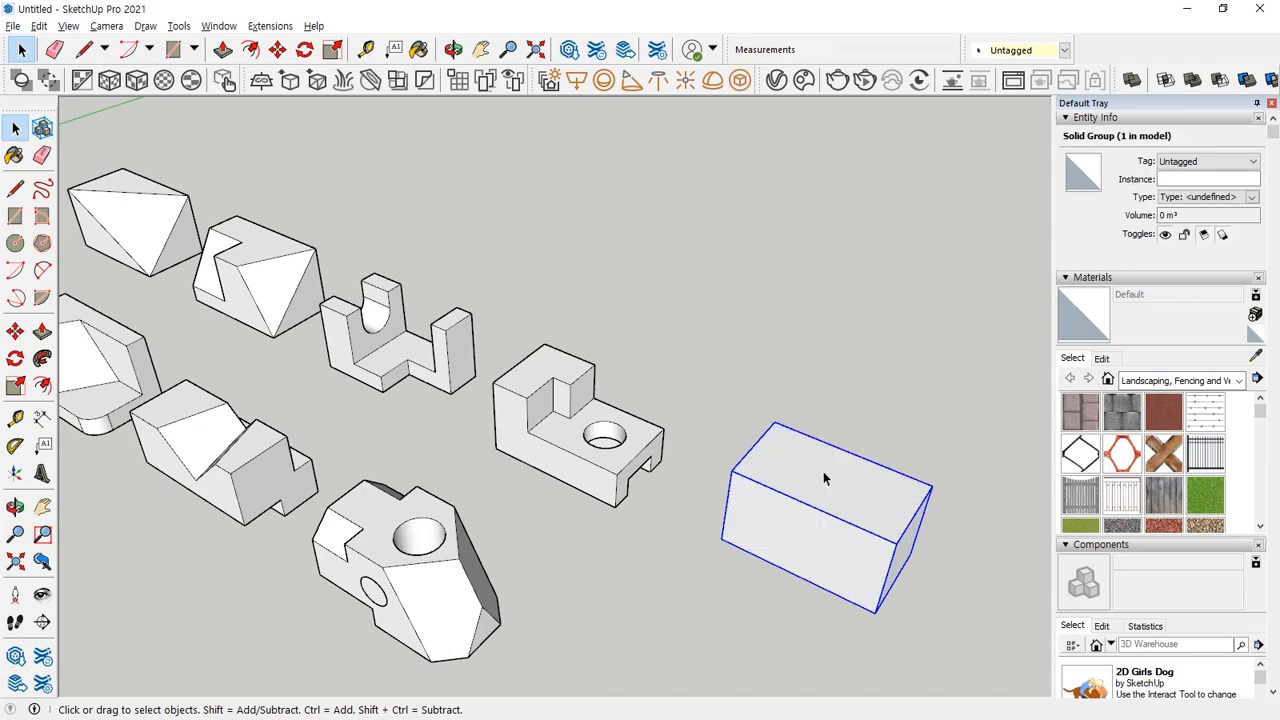
Draw a 40 by 30 mm rectangle on the box's long front face, starting on its upper edge.
middle_drag(745, 540, 645, 480)
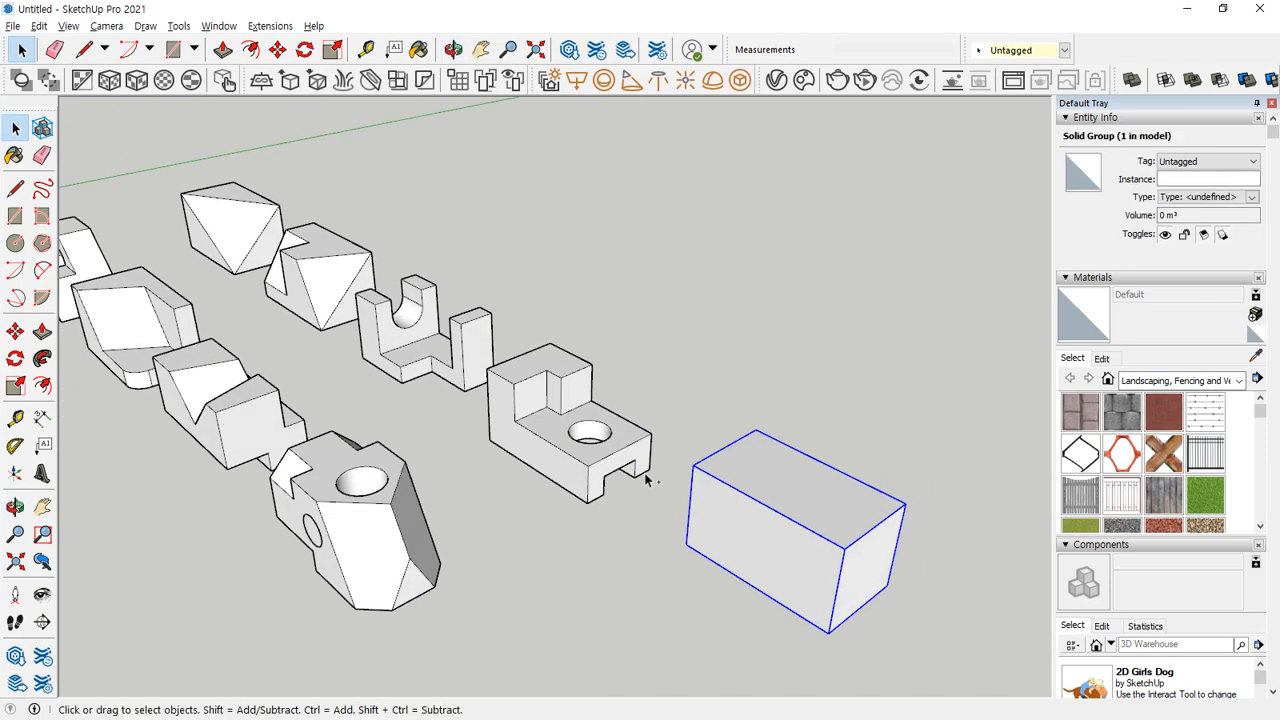
click(685, 590)
middle_drag(690, 596, 857, 560)
scroll(800, 466, up, 3)
shift+middle_drag(880, 463, 760, 412)
click(746, 451)
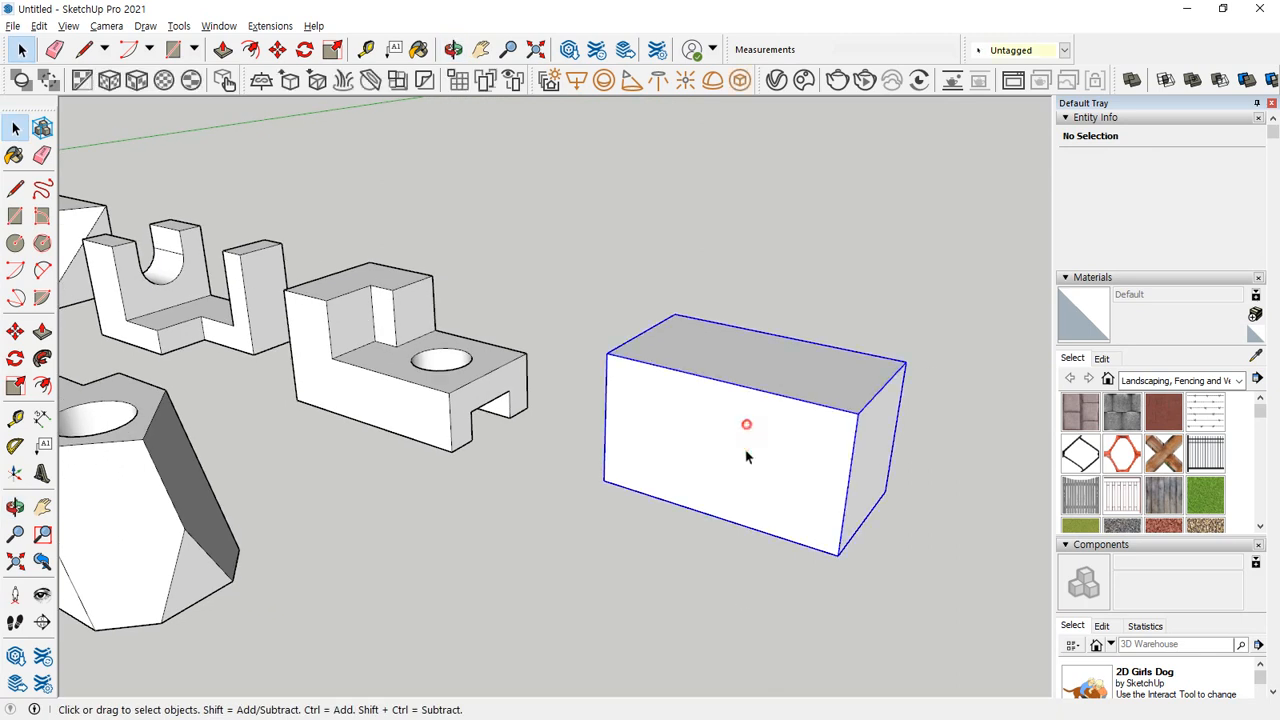
key(r)
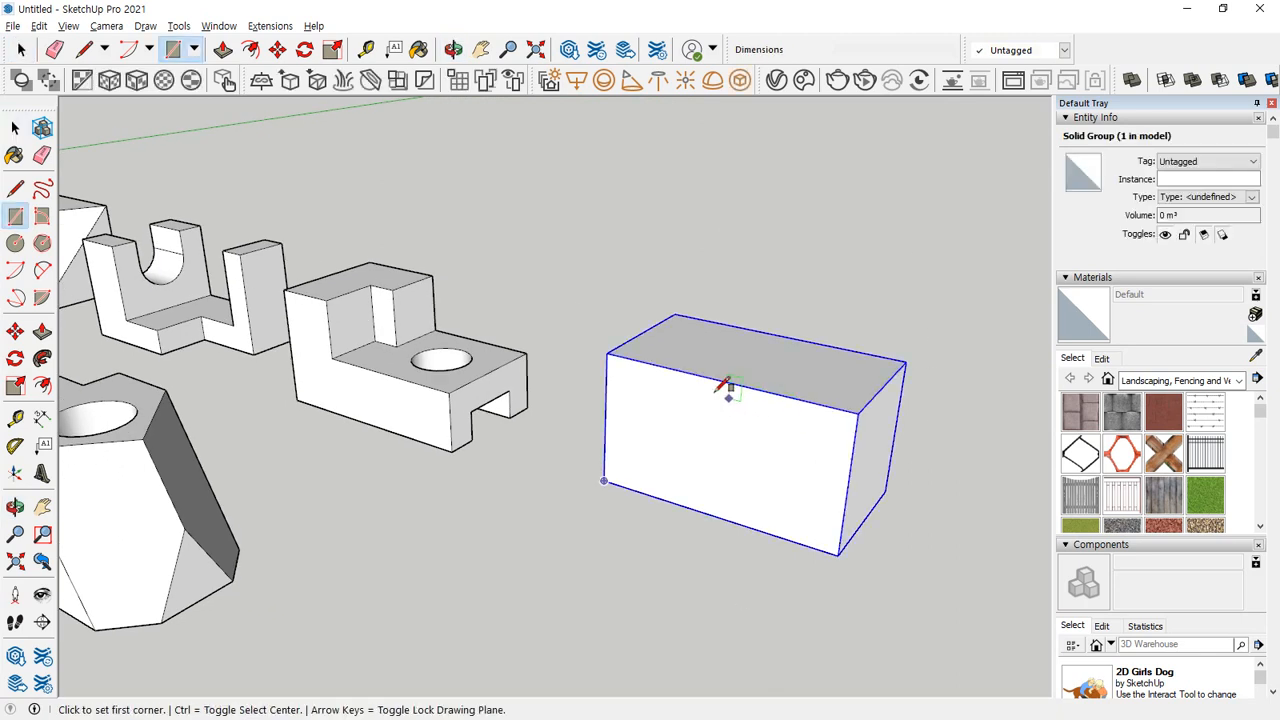
click(668, 368)
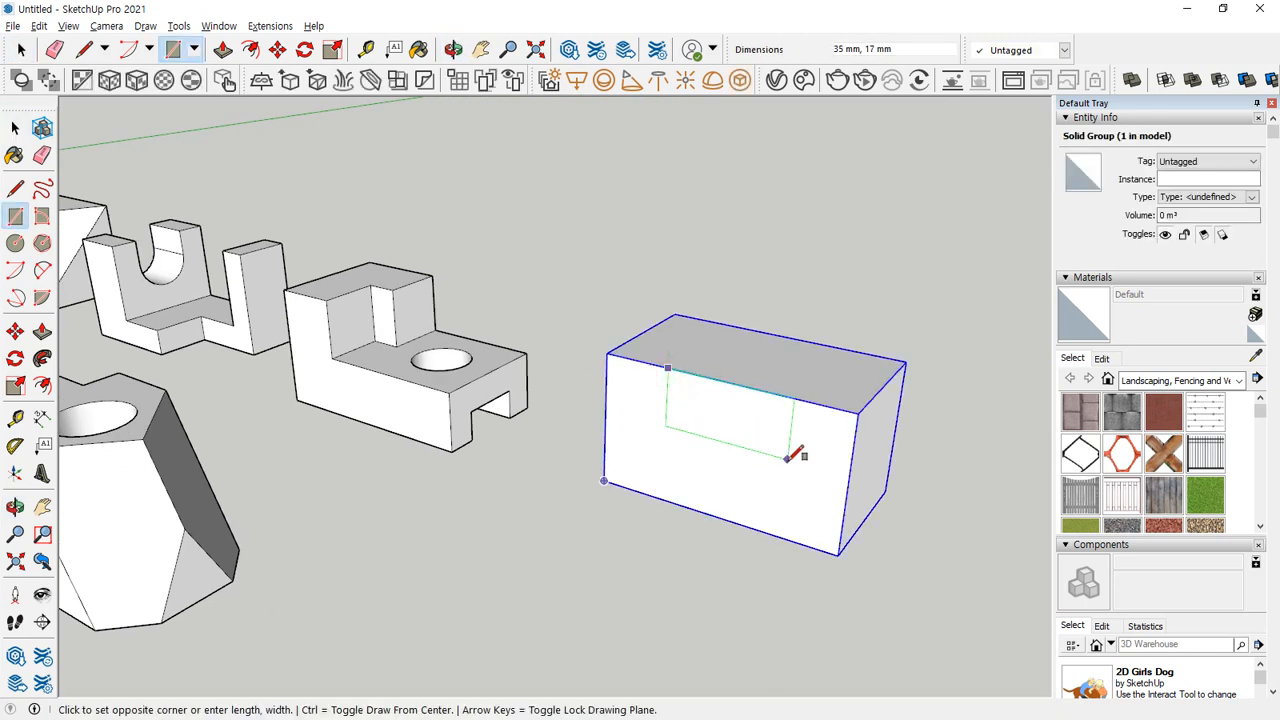
text(40)
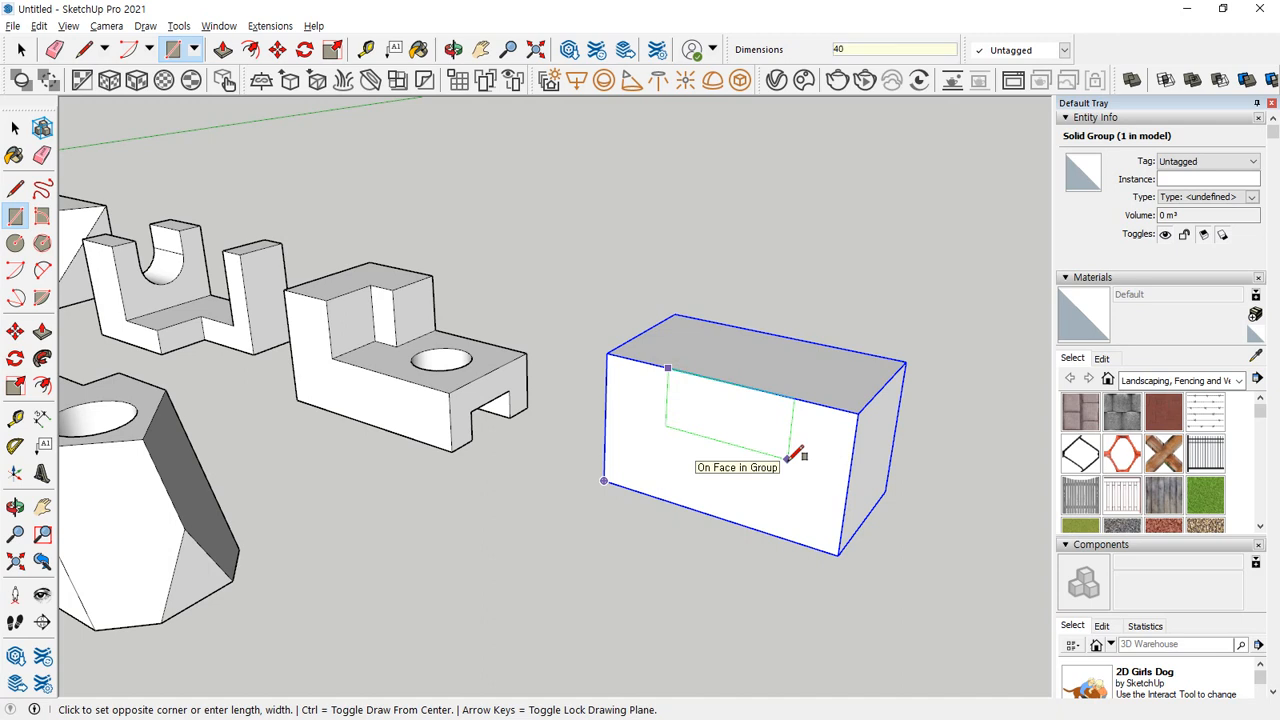
text(,30)
key(Return)
Move the 40 by 30 mm rectangle to the front face's upper corner, and from there 20 mm along the upper edge.
middle_drag(793, 458, 717, 457)
key(space)
click(757, 441)
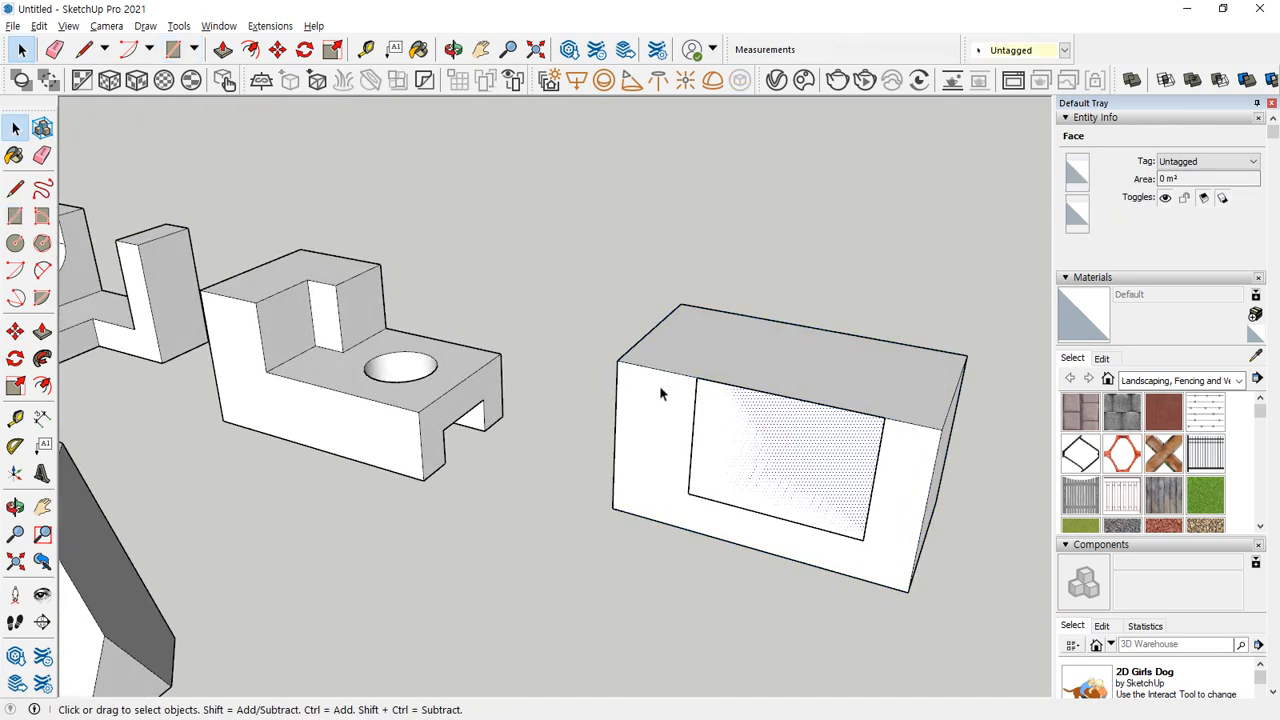
key(m)
click(697, 380)
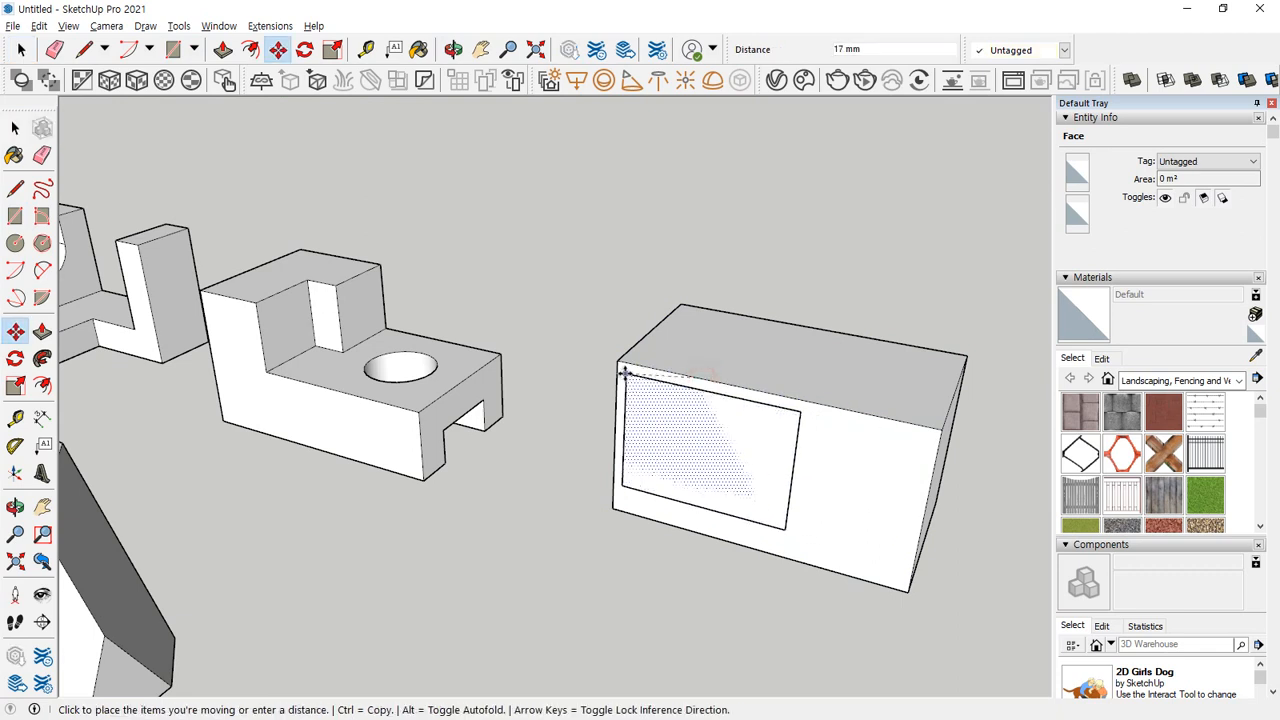
click(618, 362)
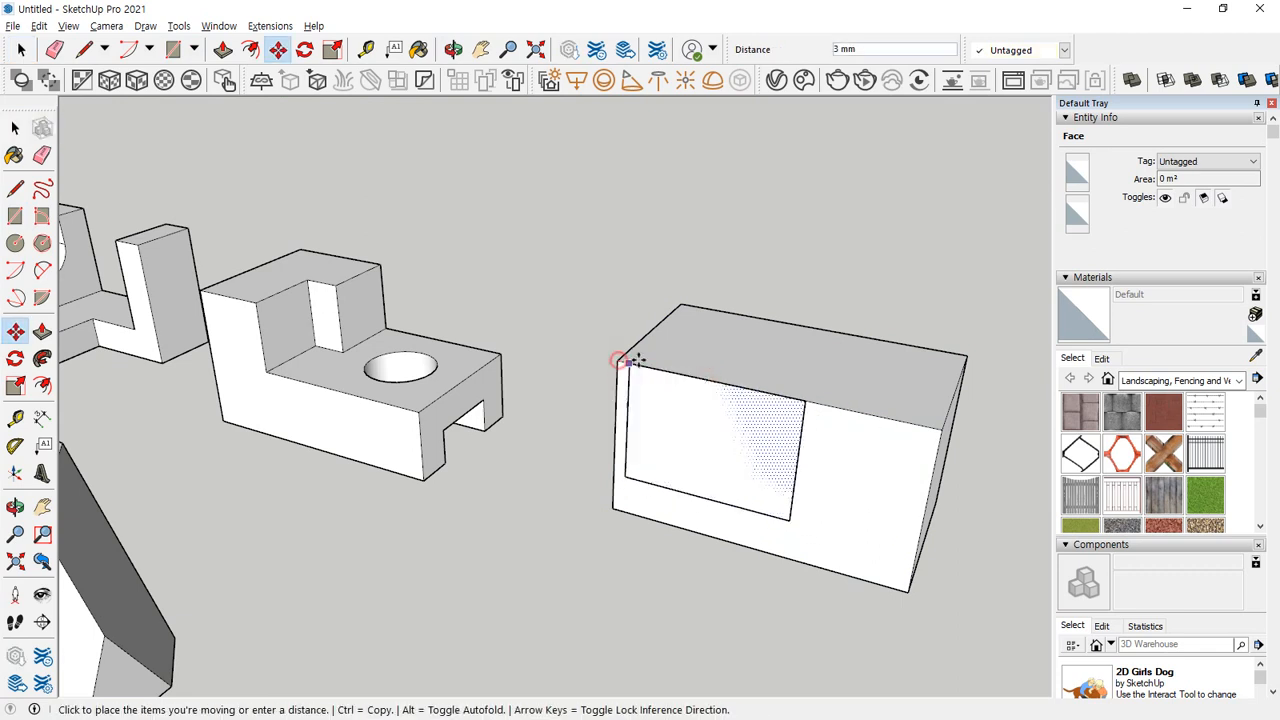
key(Escape)
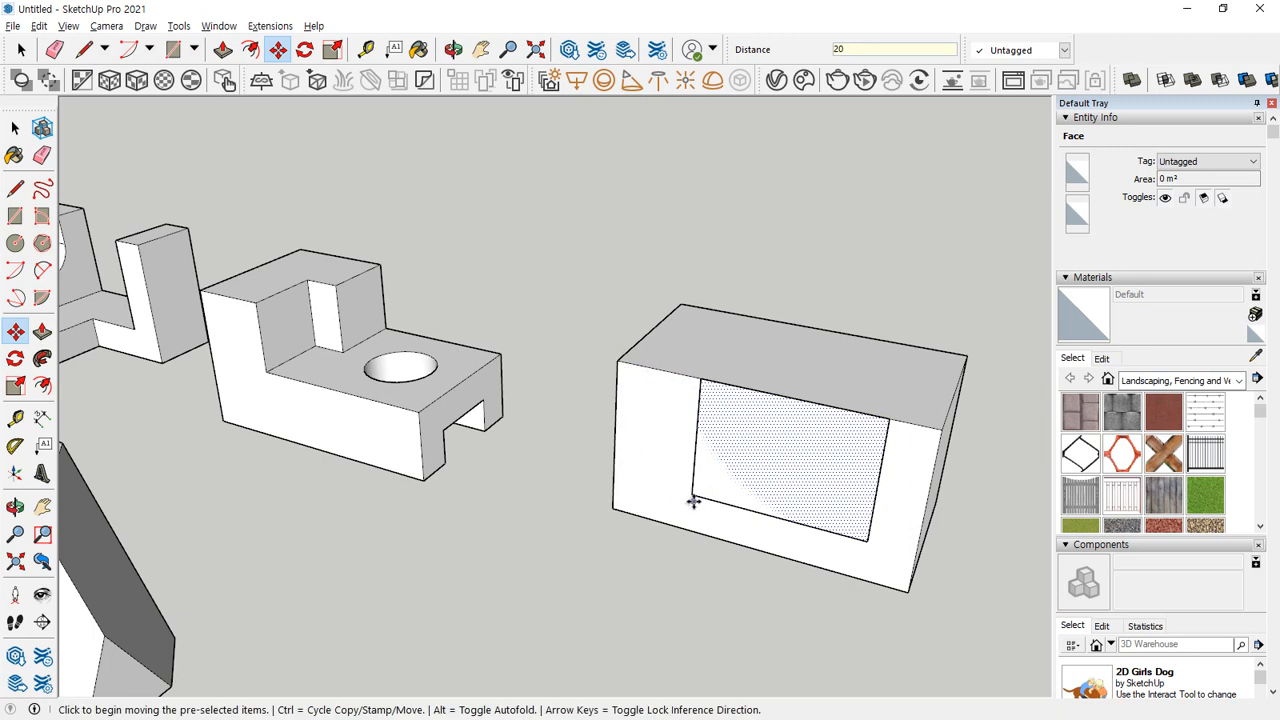
middle_drag(692, 500, 655, 494)
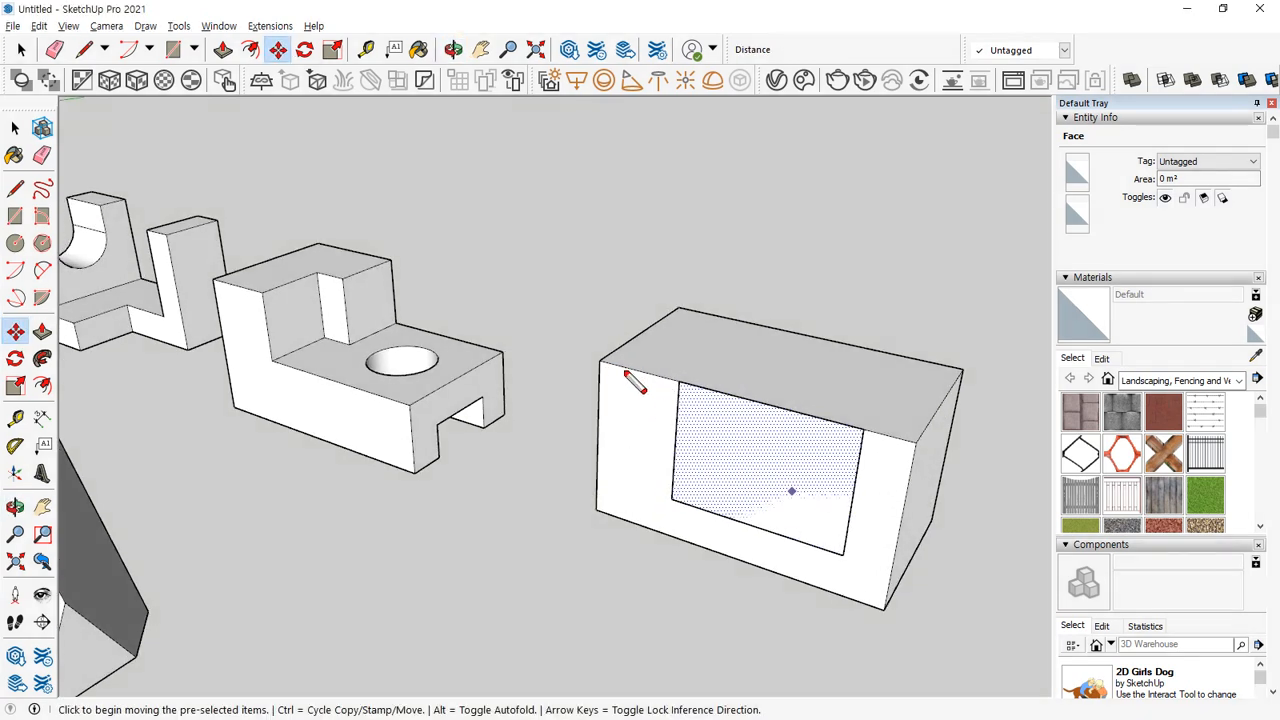
mouse_move(605, 368)
mouse_down()
mouse_move(640, 397)
mouse_move(668, 389)
mouse_up()
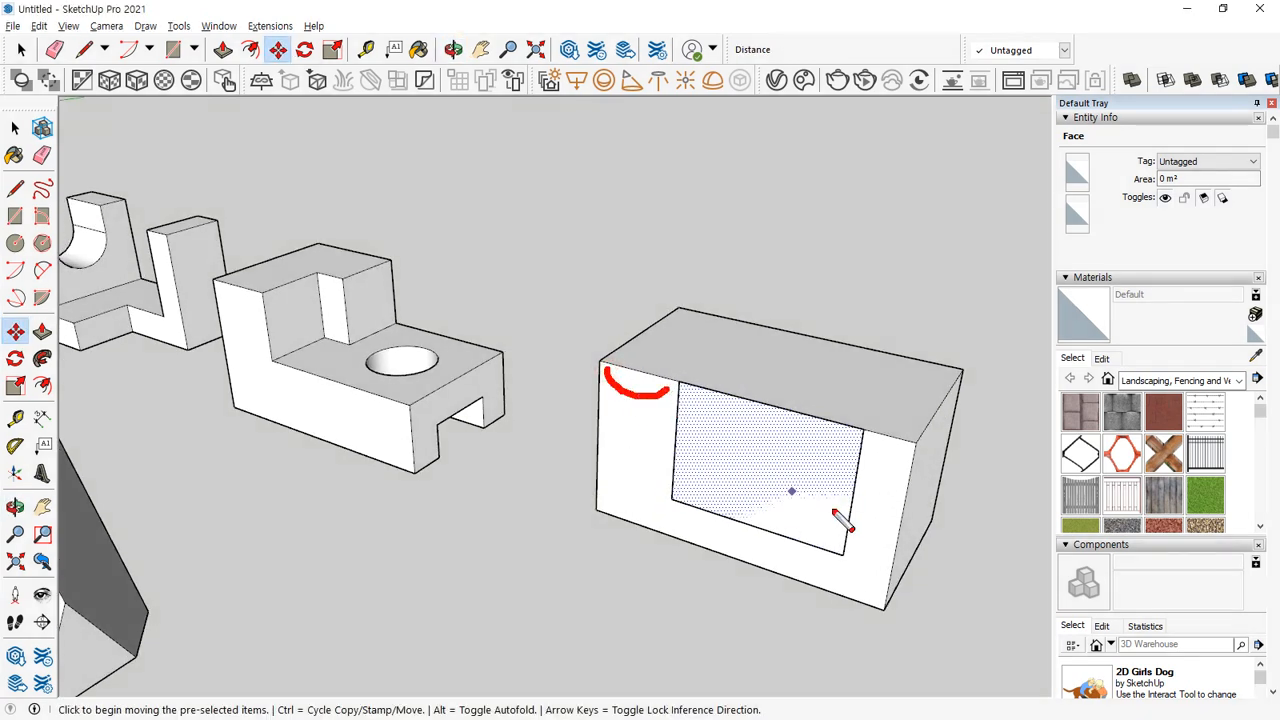
mouse_move(795, 525)
mouse_down()
mouse_move(686, 509)
mouse_move(857, 500)
mouse_move(782, 551)
mouse_up()
drag(866, 368, 890, 364)
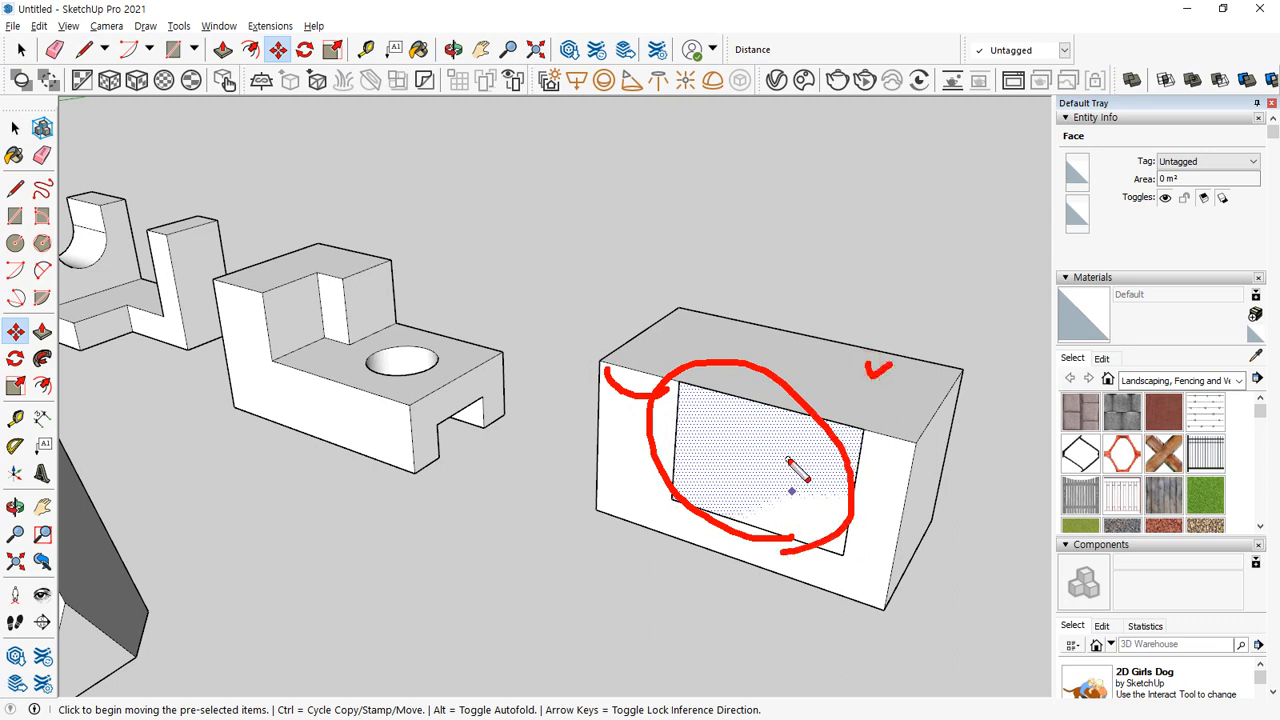
key(Escape)
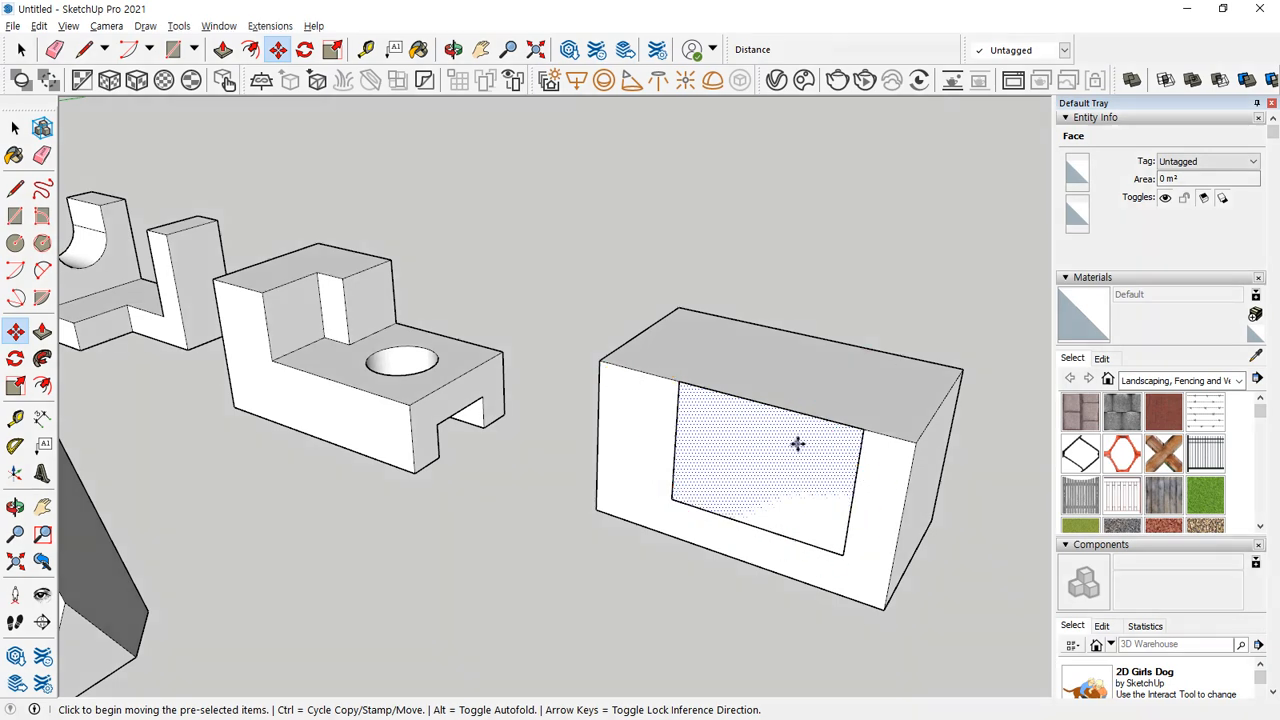
Extrude the 40 by 30 mm rectangle about 91 mm back through the box and make the new block a separate group.
key(p)
drag(777, 468, 871, 306)
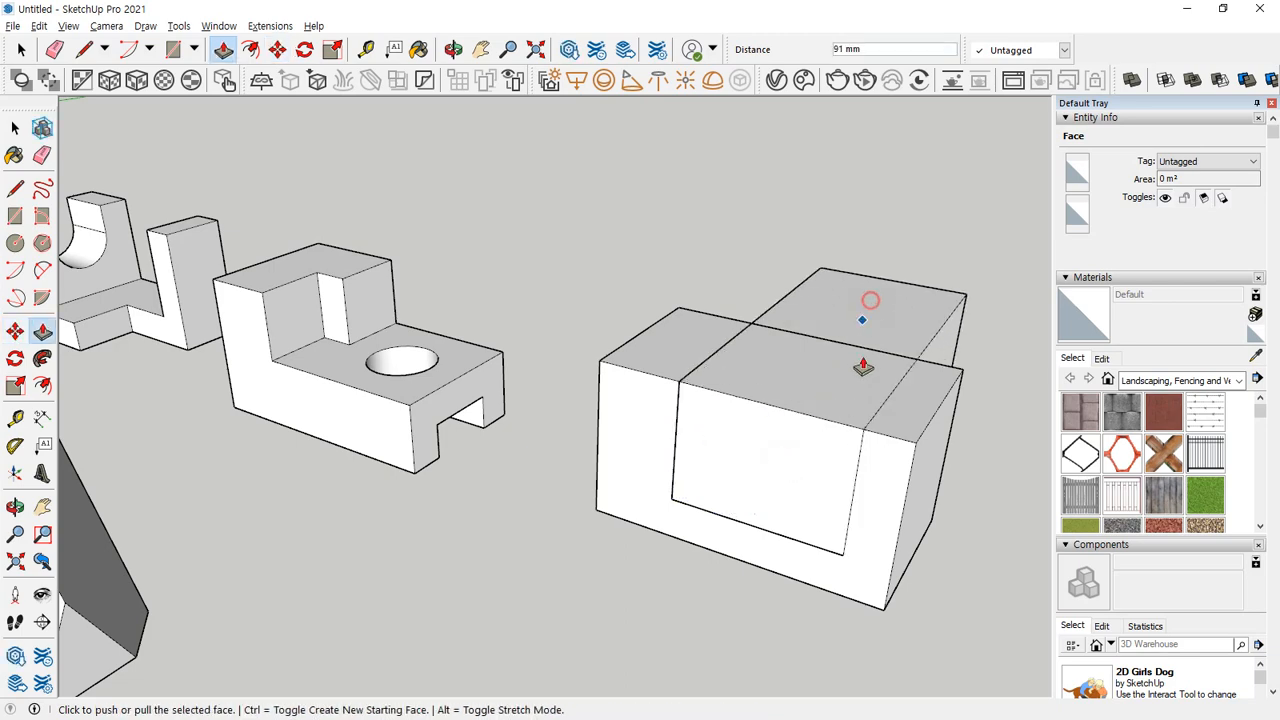
middle_drag(862, 368, 789, 429)
key(space)
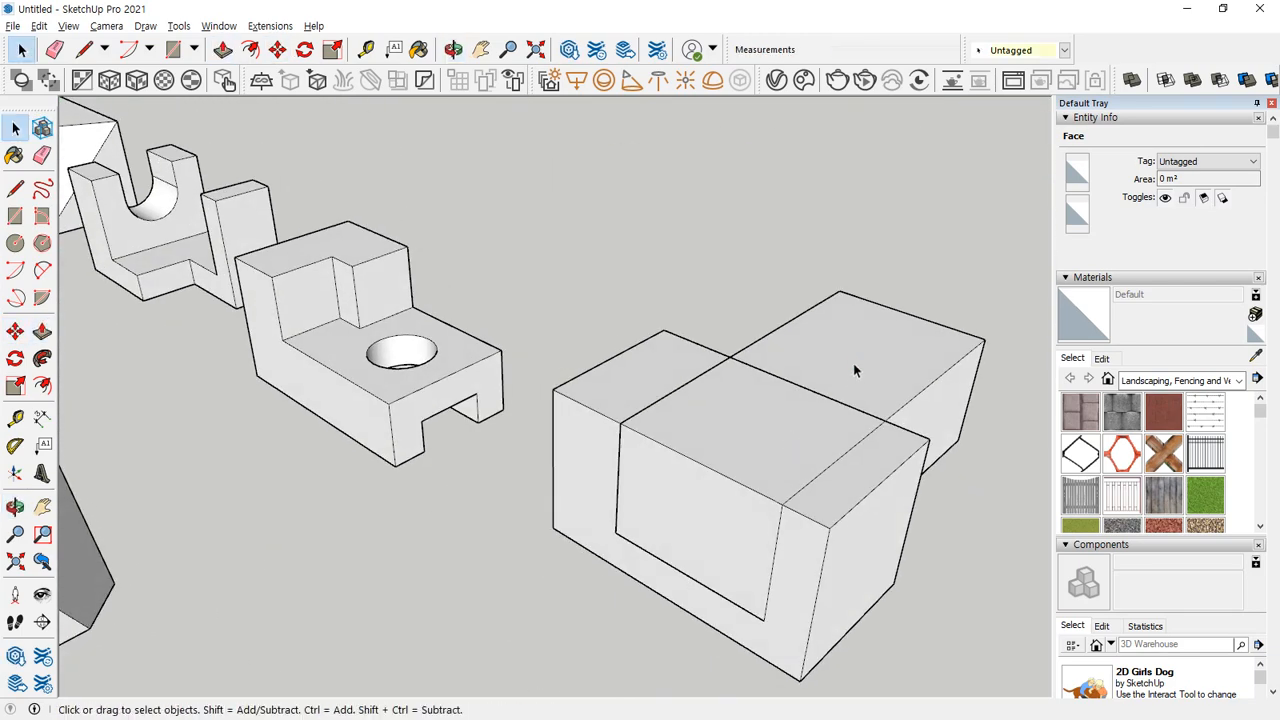
double_click(853, 363)
right_click(855, 338)
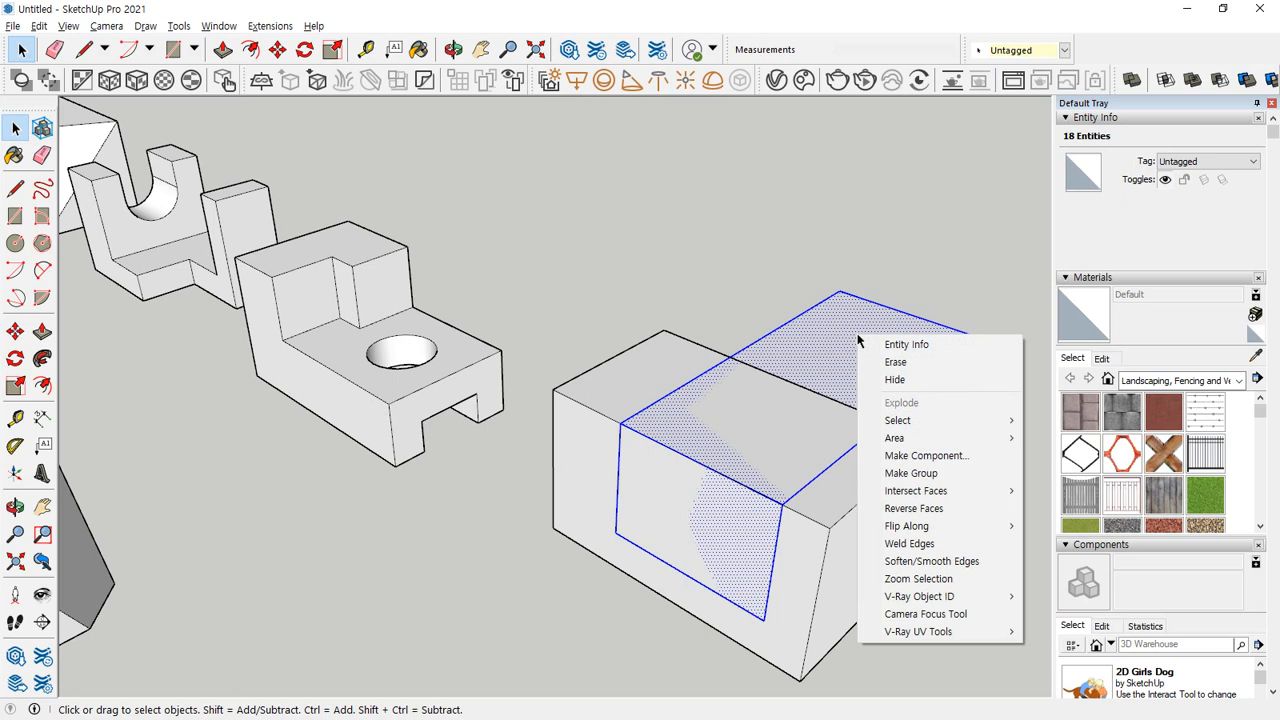
key(g)
click(397, 594)
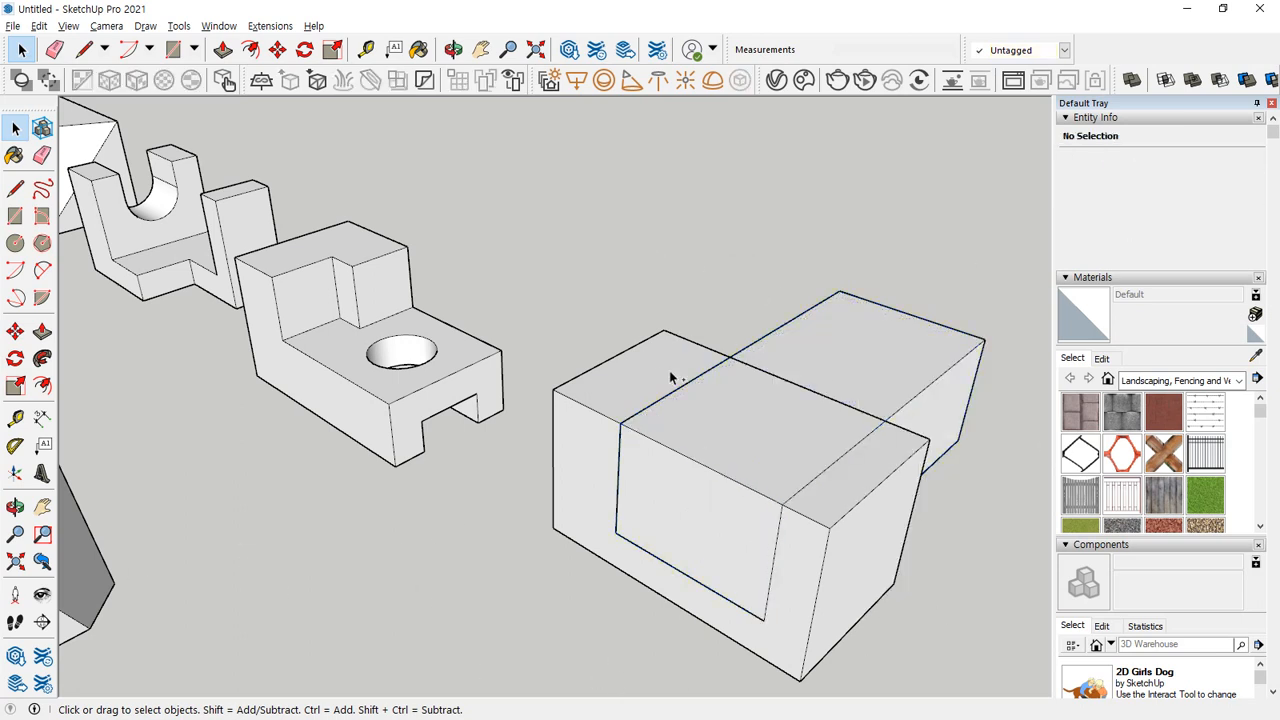
key(ctrl+2)
mouse_move(615, 355)
mouse_down()
mouse_move(630, 372)
mouse_move(645, 350)
mouse_up()
drag(831, 338, 849, 343)
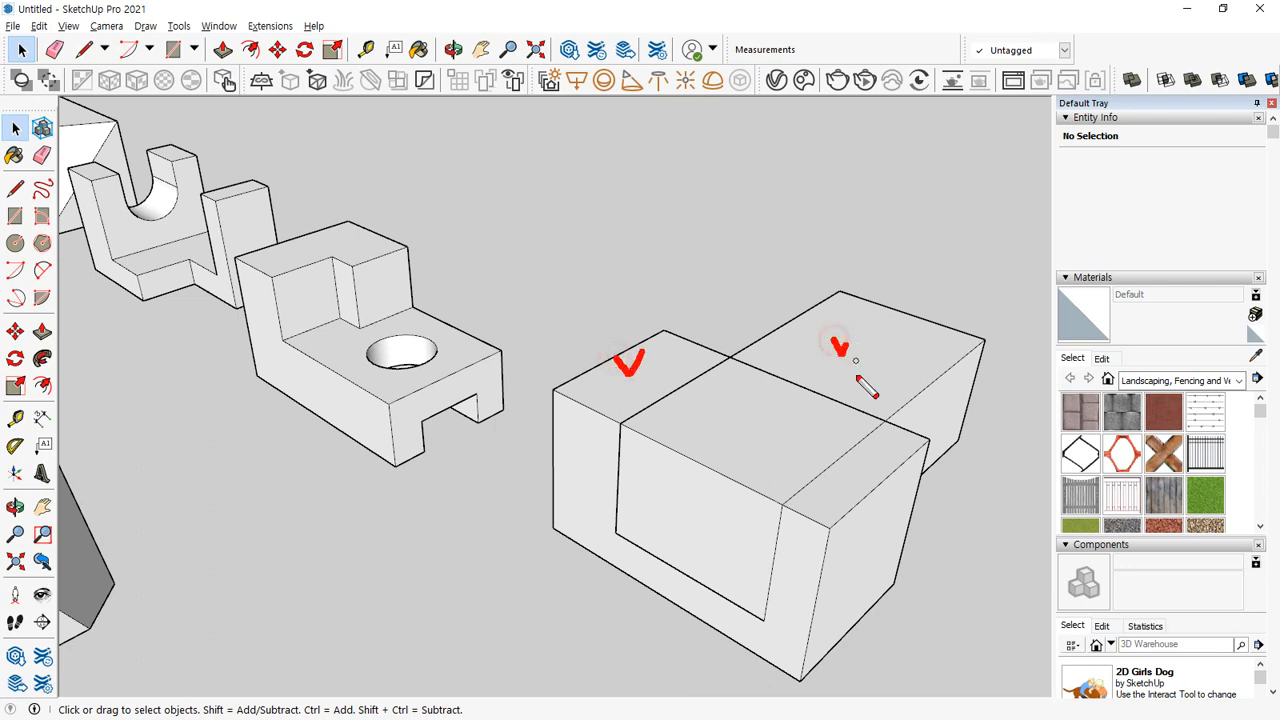
key(Escape)
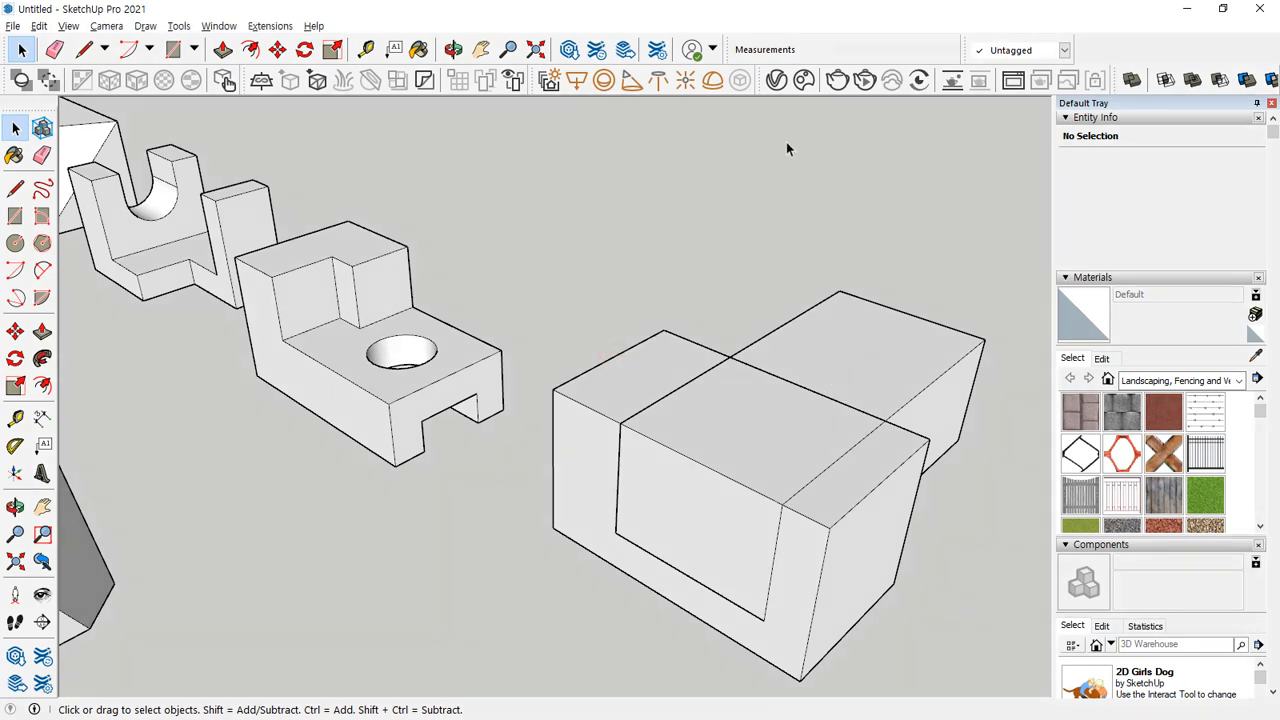
Intersect the block passing through the box with the box using the Intersect solid tool, keeping only their common volume.
click(178, 26)
mouse_move(245, 238)
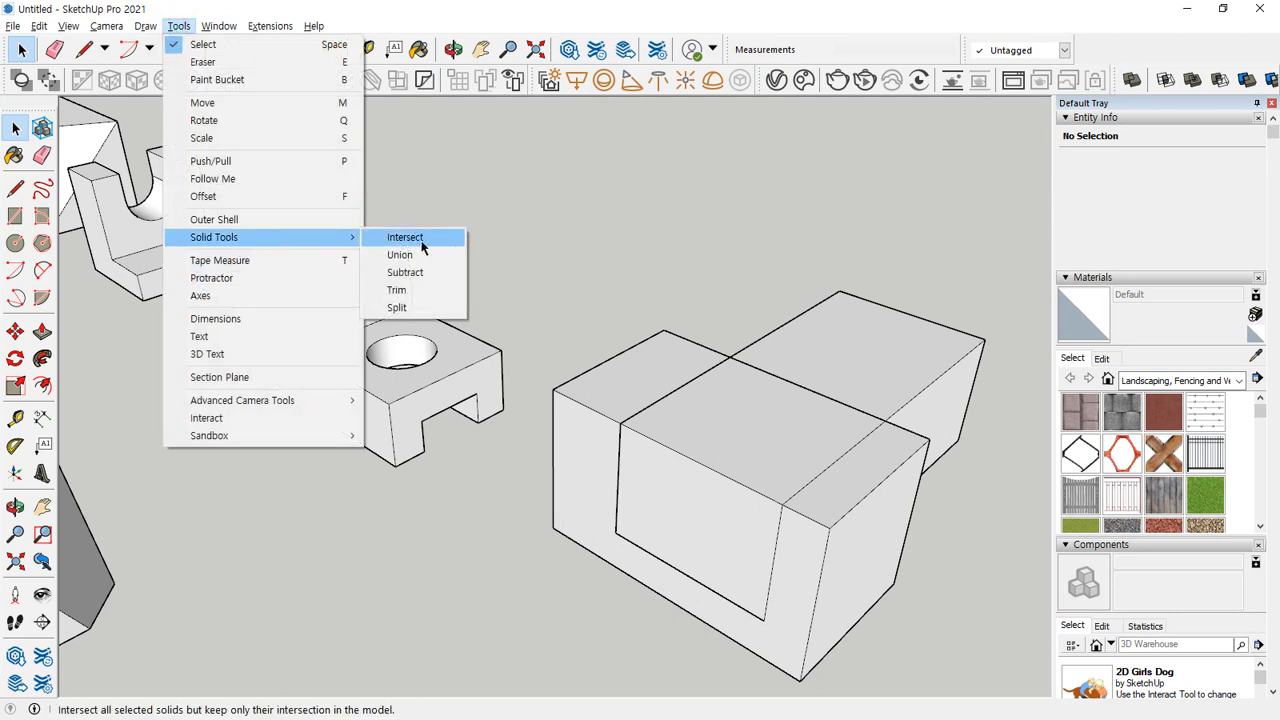
click(422, 247)
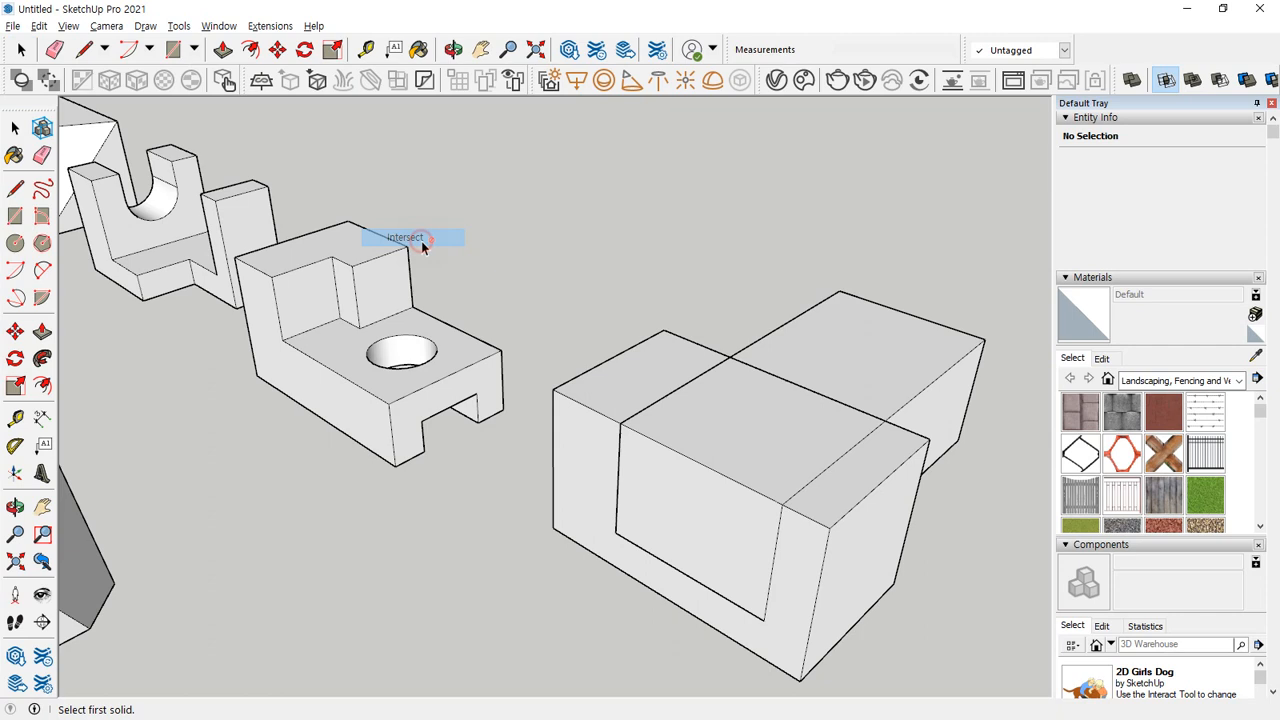
click(834, 331)
click(657, 362)
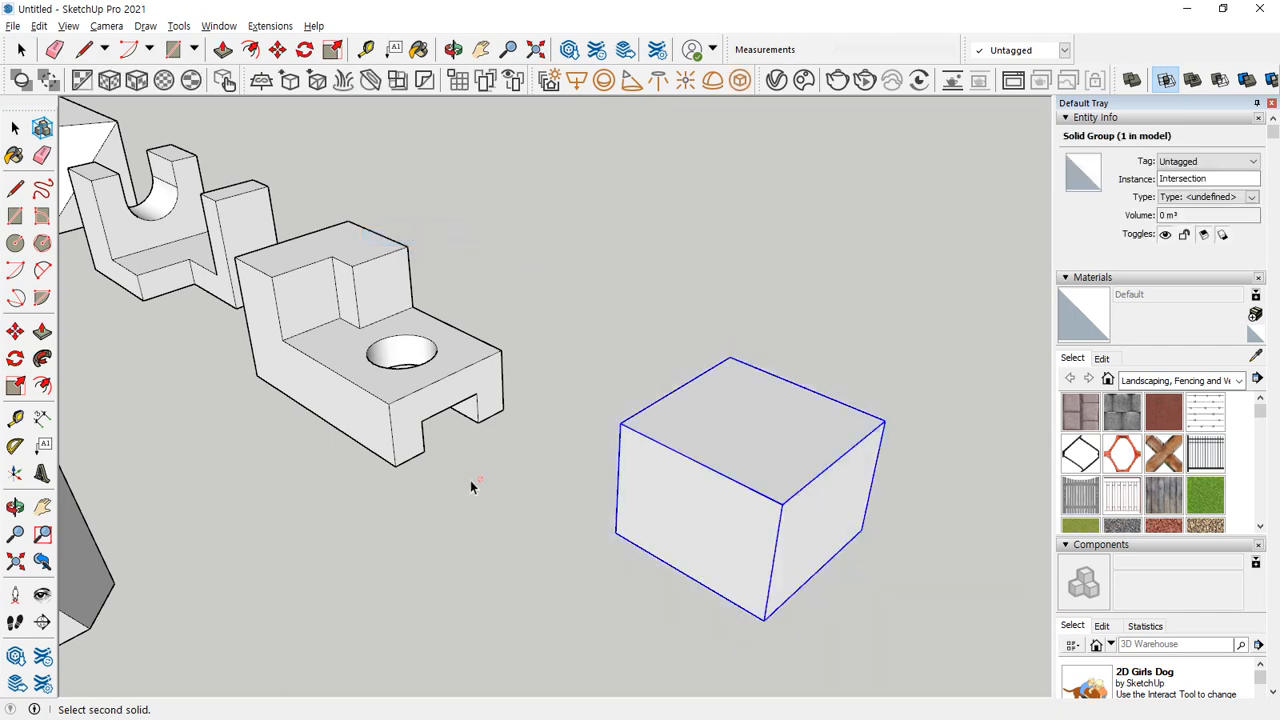
Undo the intersection of the box and the block passing through it.
key(ctrl+z)
key(space)
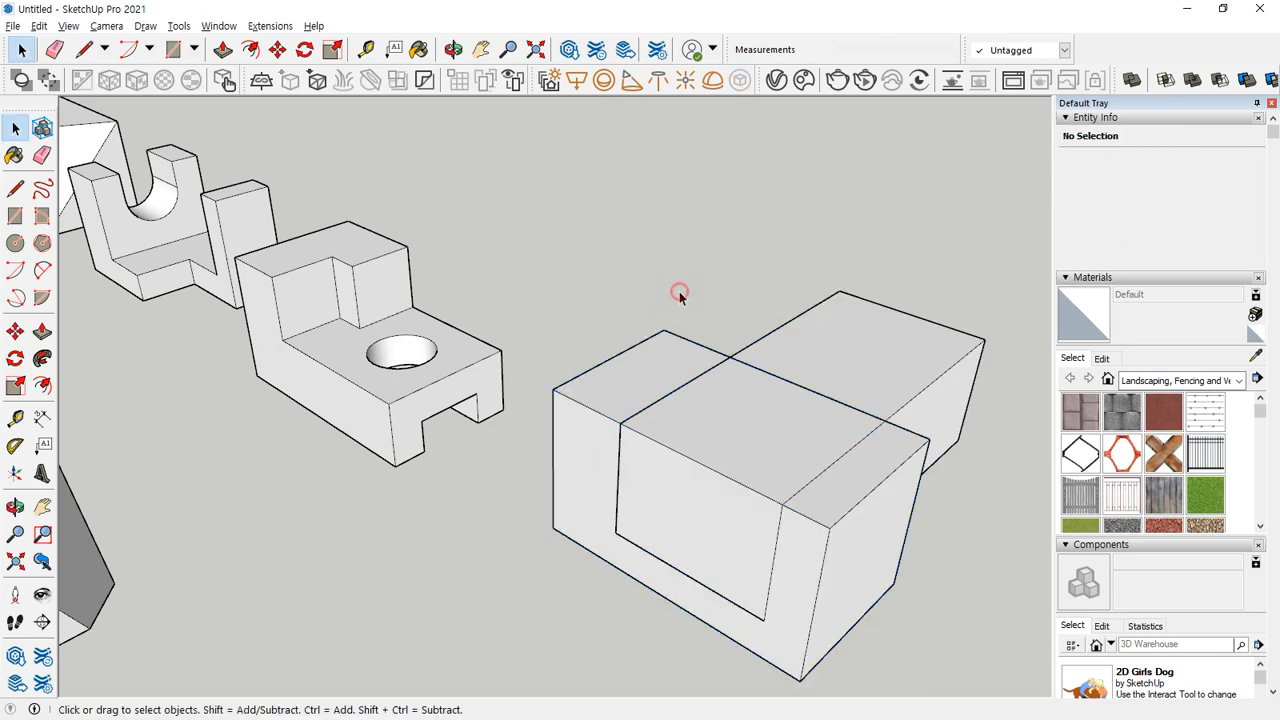
click(629, 382)
click(614, 278)
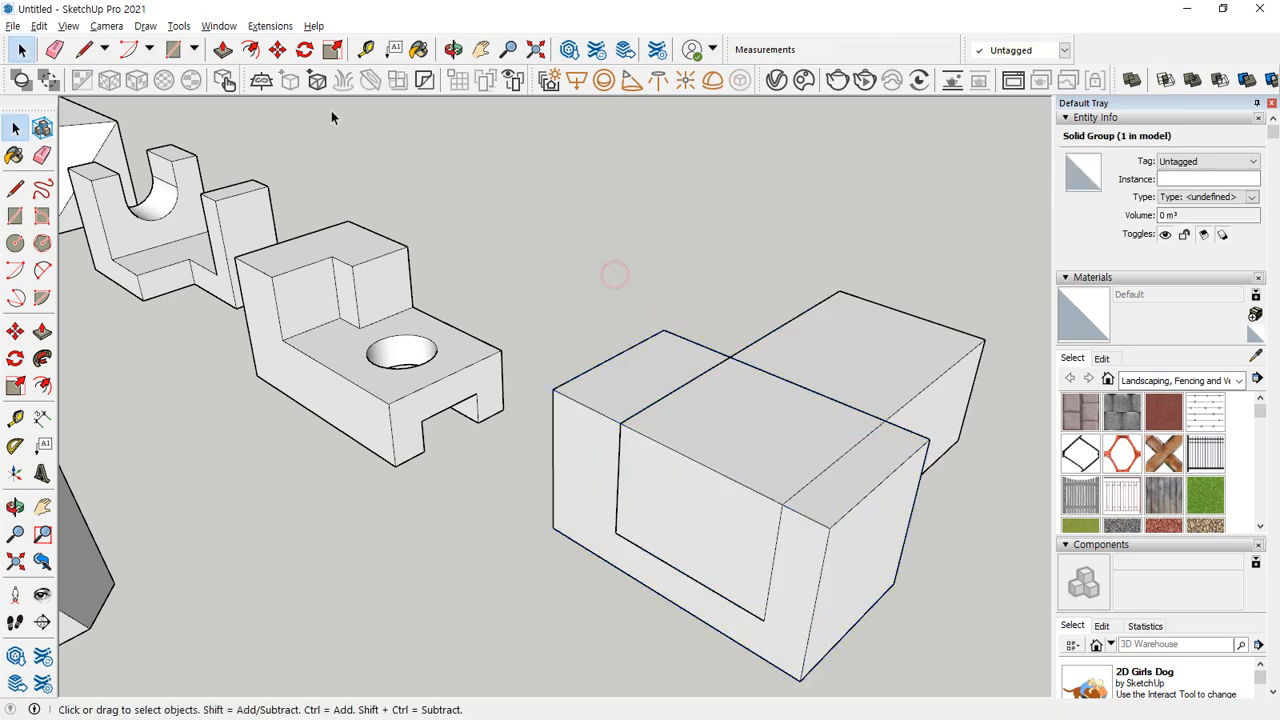
Try the Intersect solid tool on the two groups, picking the box first and the protruding block second, and undo the result.
click(178, 26)
mouse_move(257, 240)
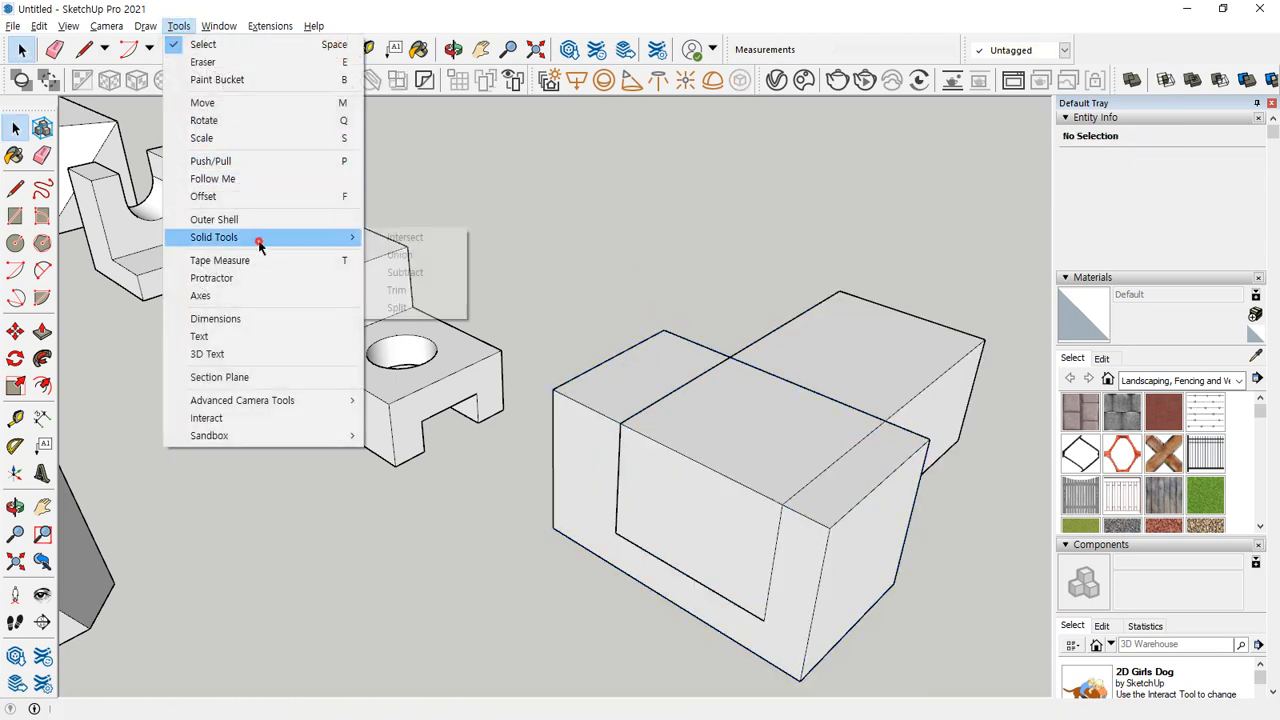
click(402, 246)
click(652, 356)
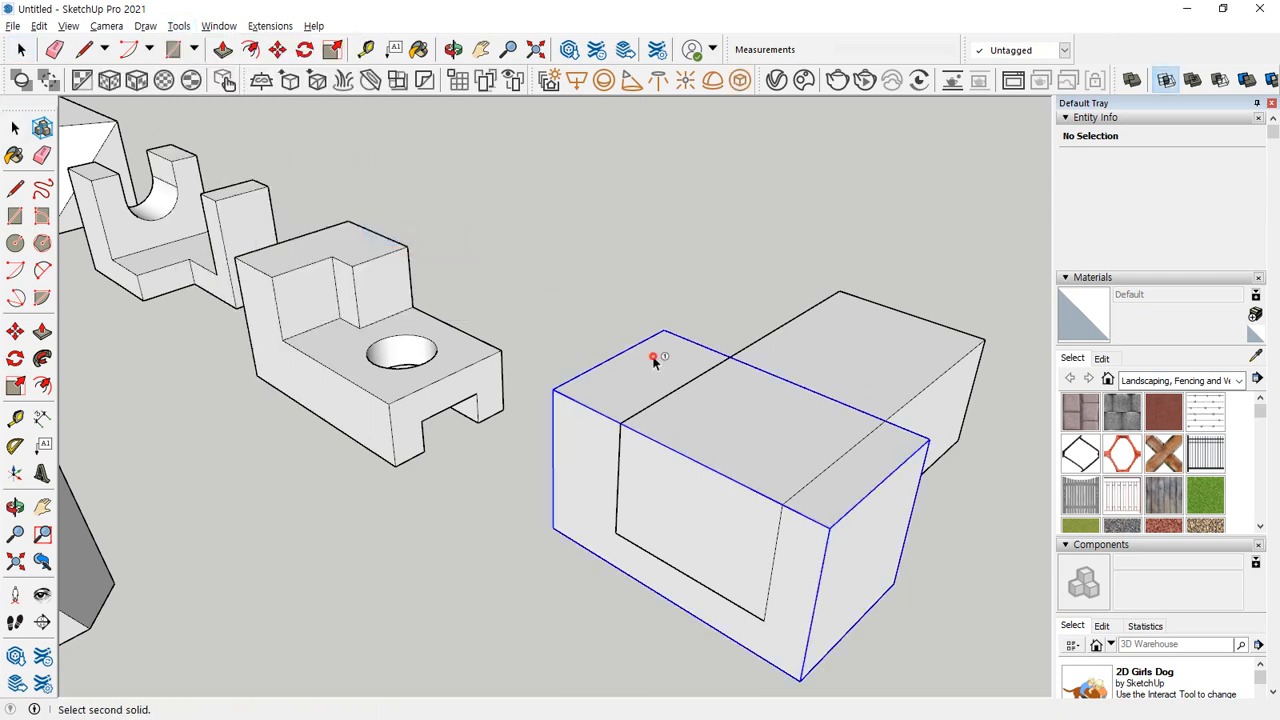
click(892, 355)
key(ctrl+z)
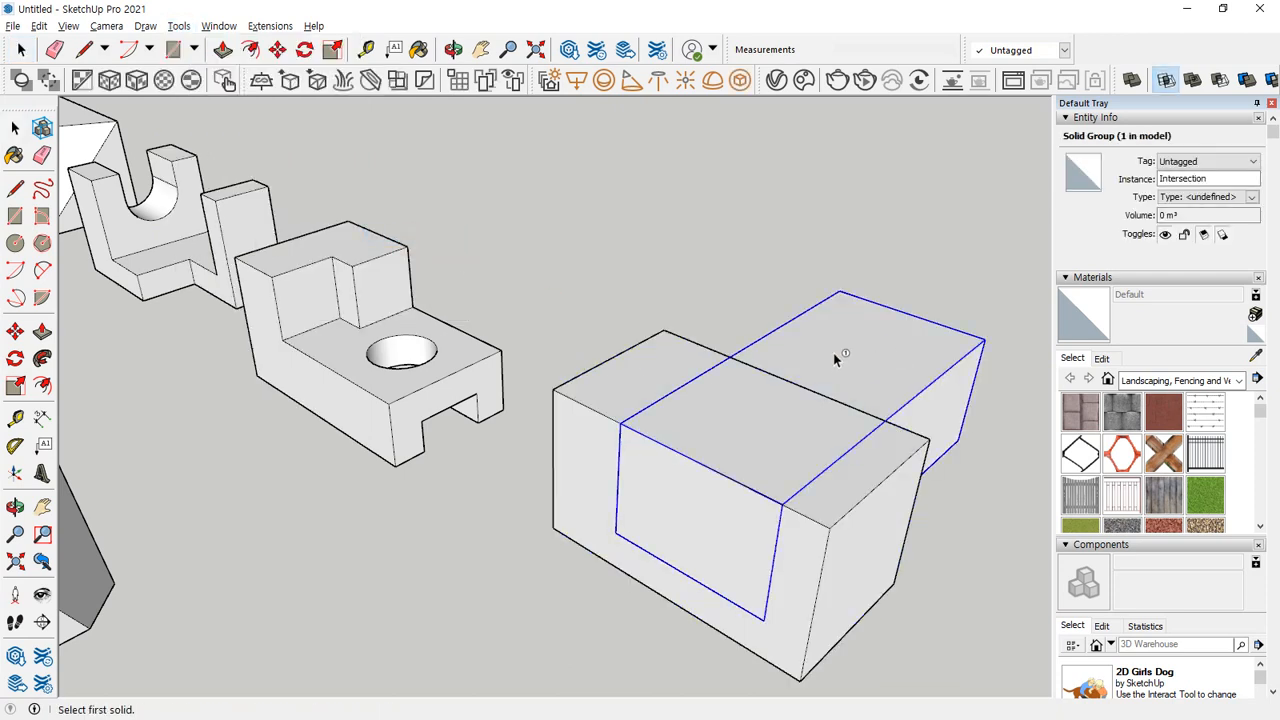
Intersect the two groups in the opposite order, protruding block first and box second, and undo the result.
key(space)
click(773, 245)
click(178, 26)
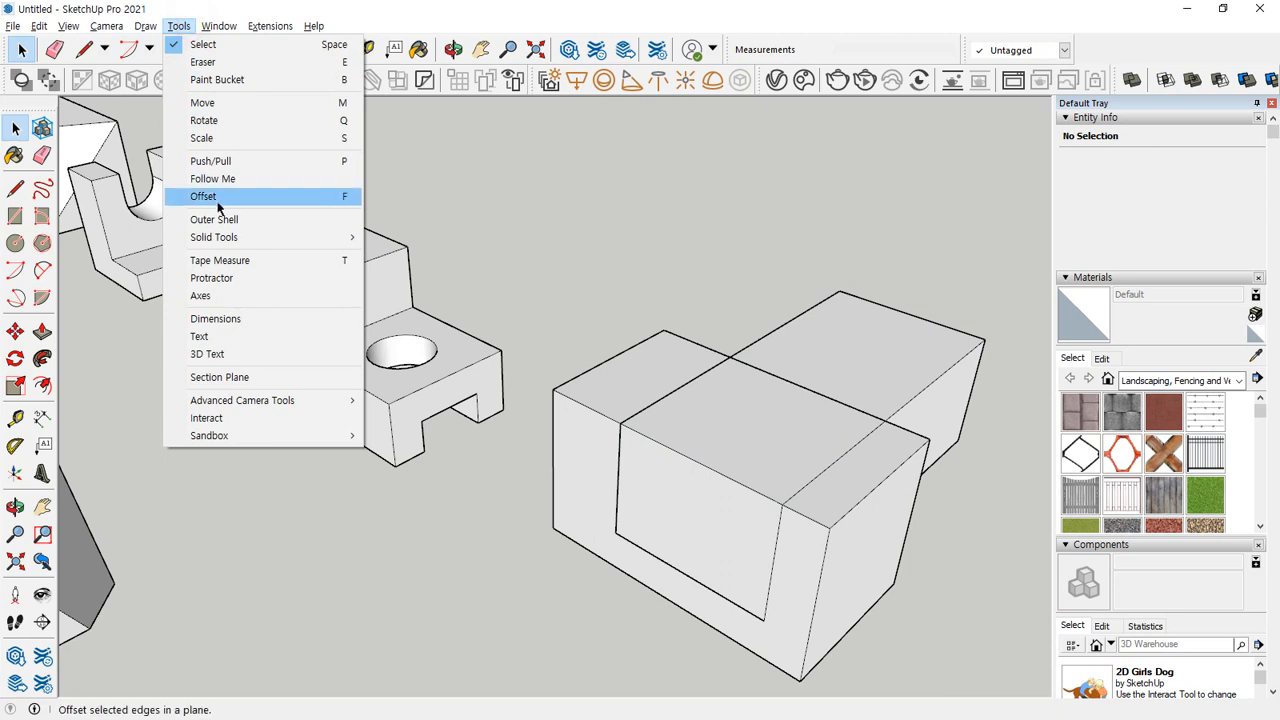
mouse_move(240, 249)
click(410, 237)
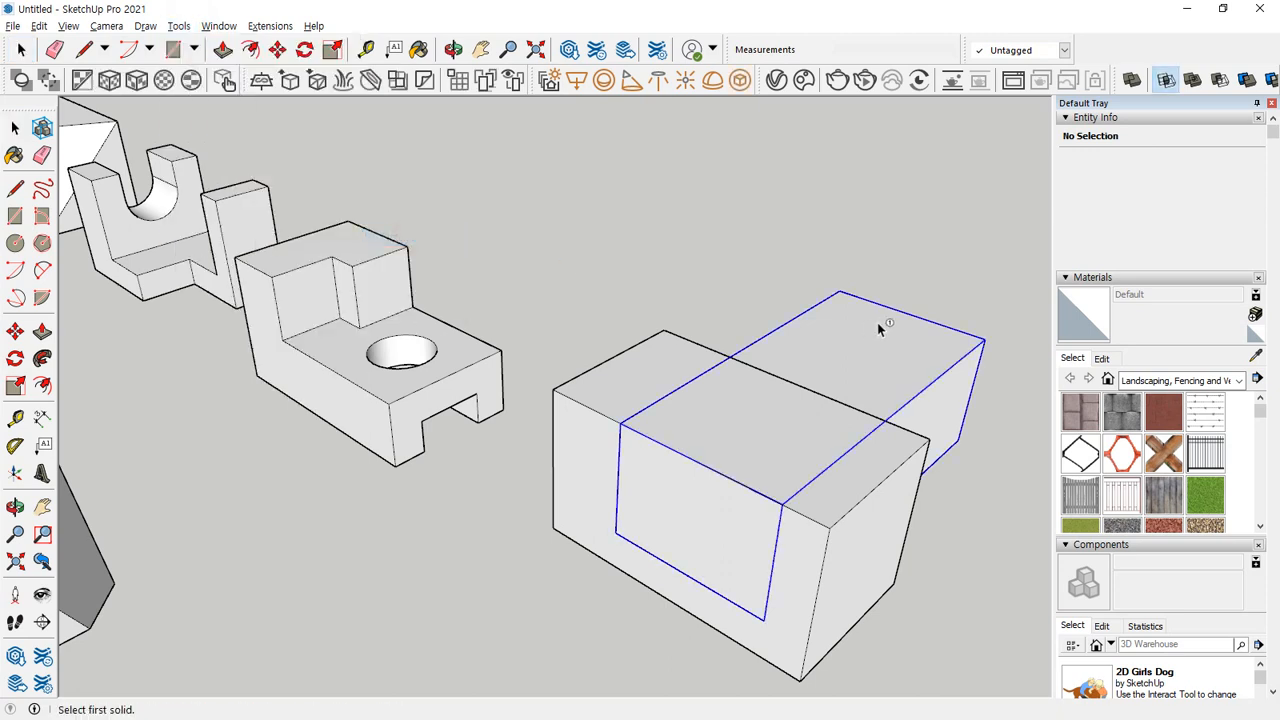
click(615, 368)
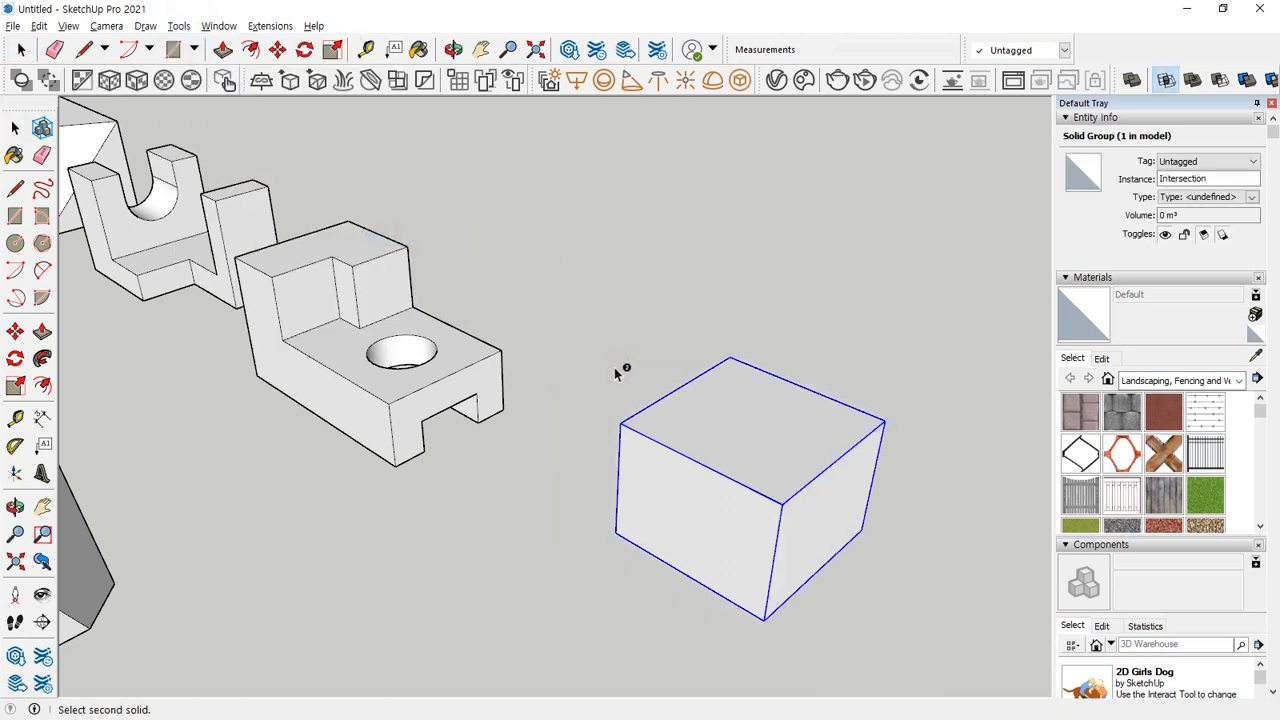
key(ctrl+z)
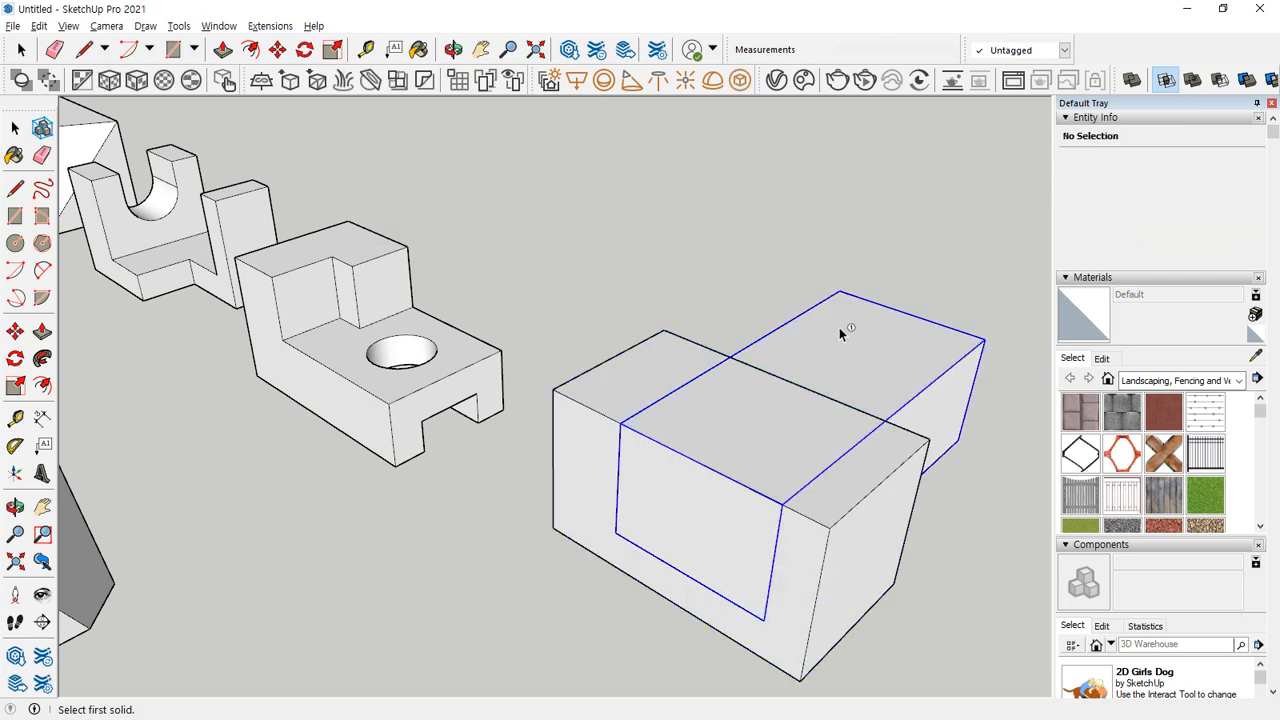
Repeat the intersection once with the block picked first and once with the box picked first, undoing each result.
click(840, 330)
click(689, 366)
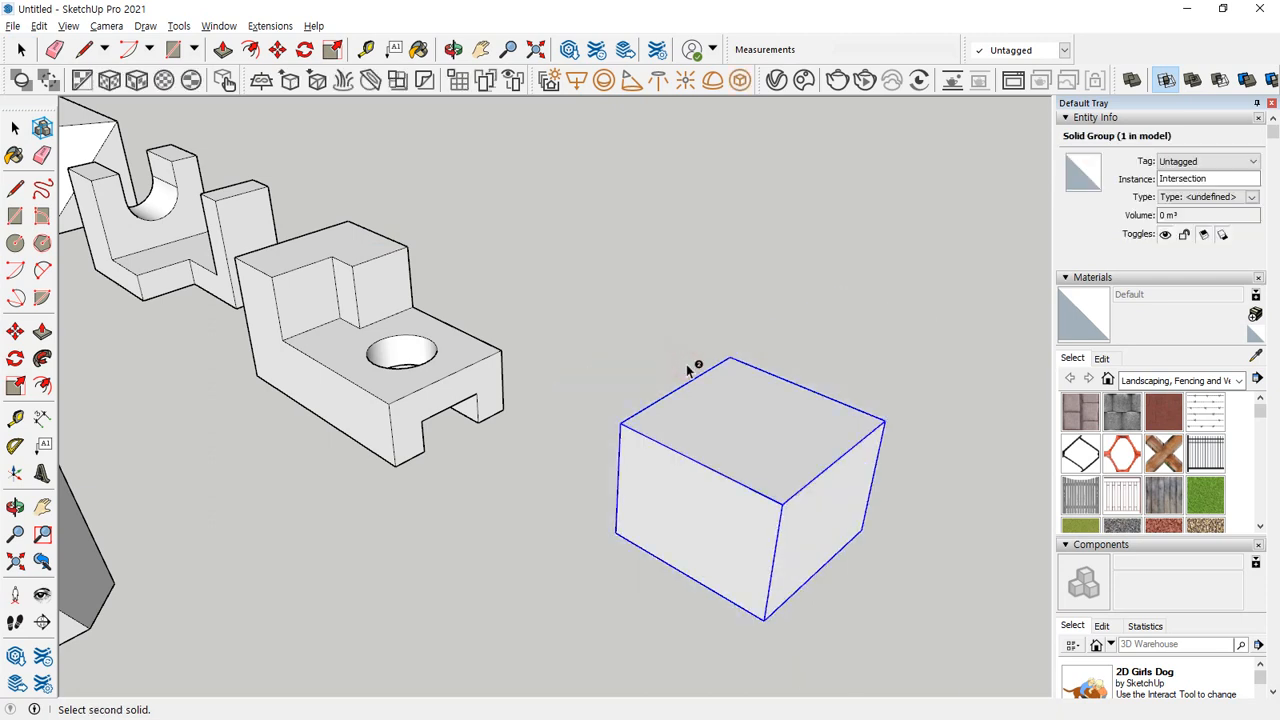
key(ctrl+z)
click(647, 370)
click(791, 336)
key(ctrl+z)
key(space)
Float the Solid Tools set over the drawing area and subtract the protruding block from the box, picking the block first.
middle_drag(800, 343, 425, 305)
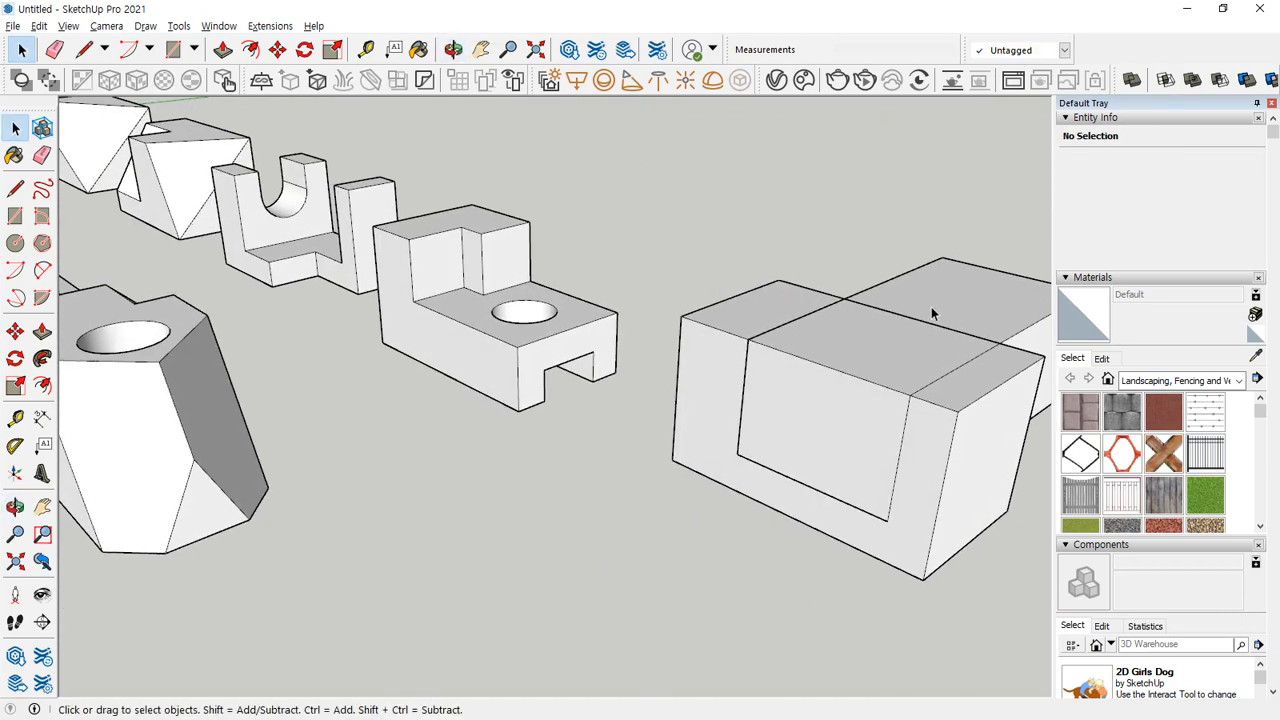
middle_drag(931, 314, 700, 352)
click(700, 352)
click(519, 428)
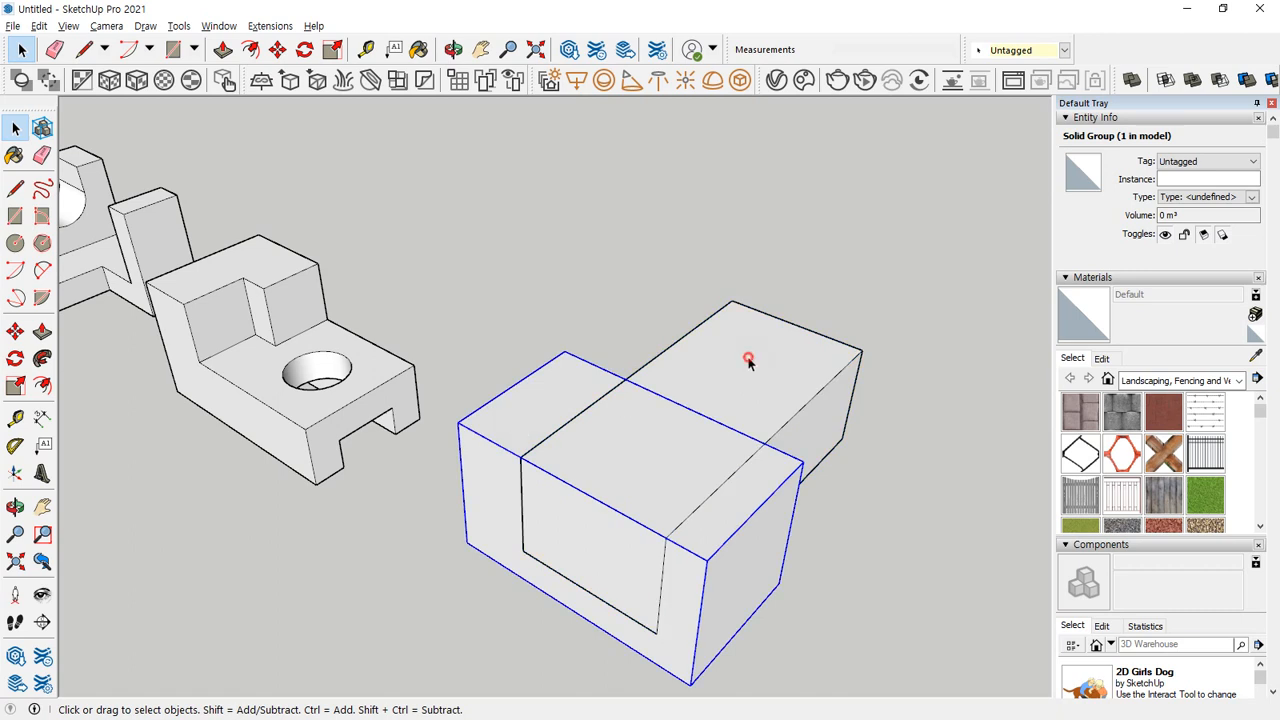
click(748, 358)
drag(1112, 88, 442, 197)
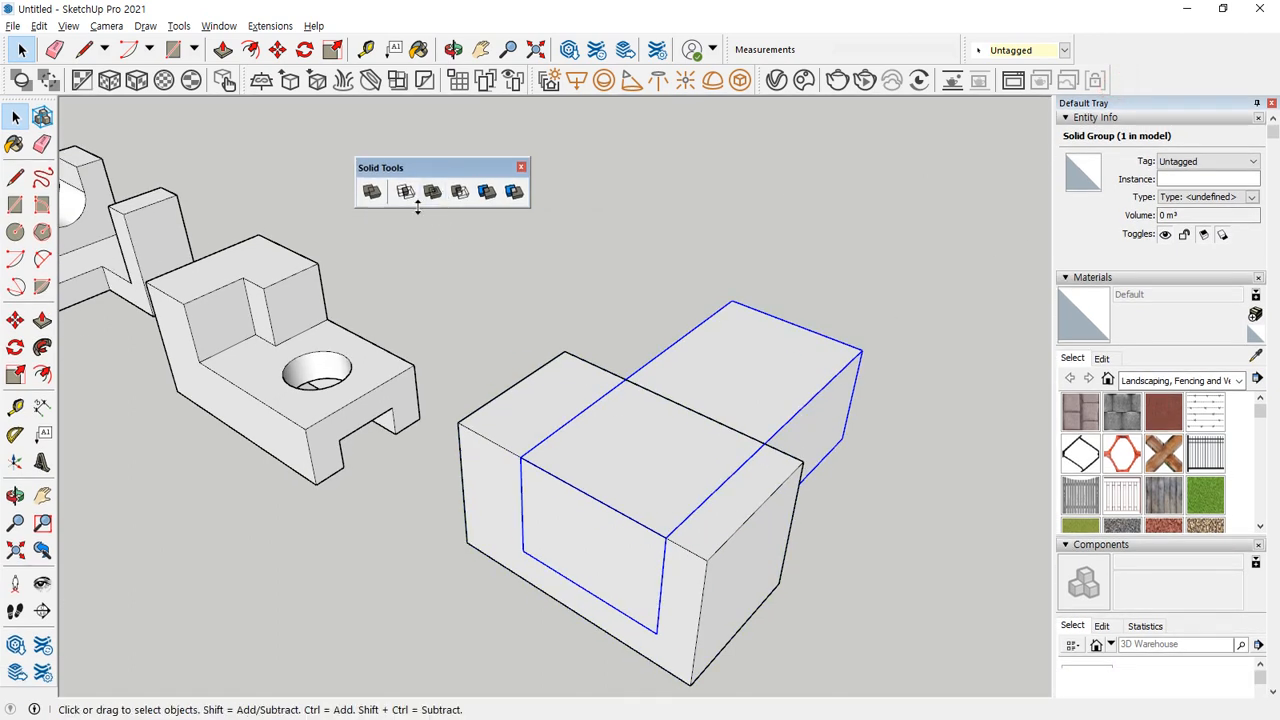
click(460, 192)
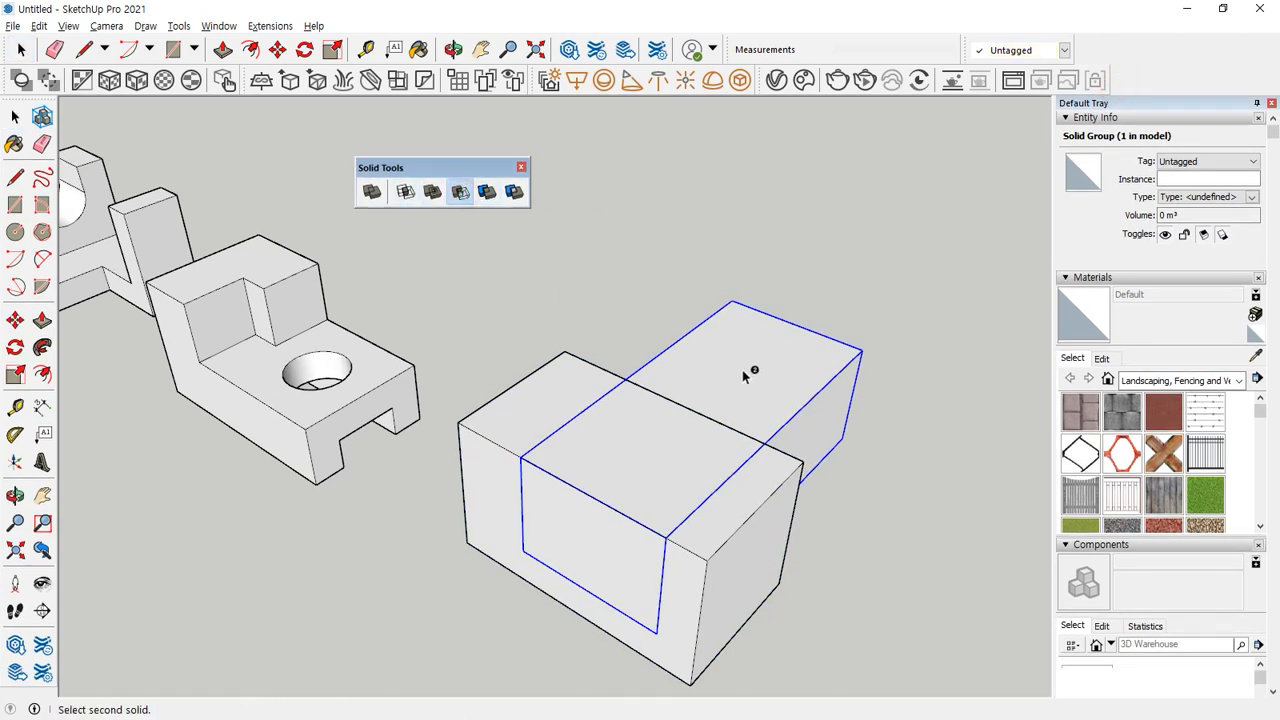
click(593, 389)
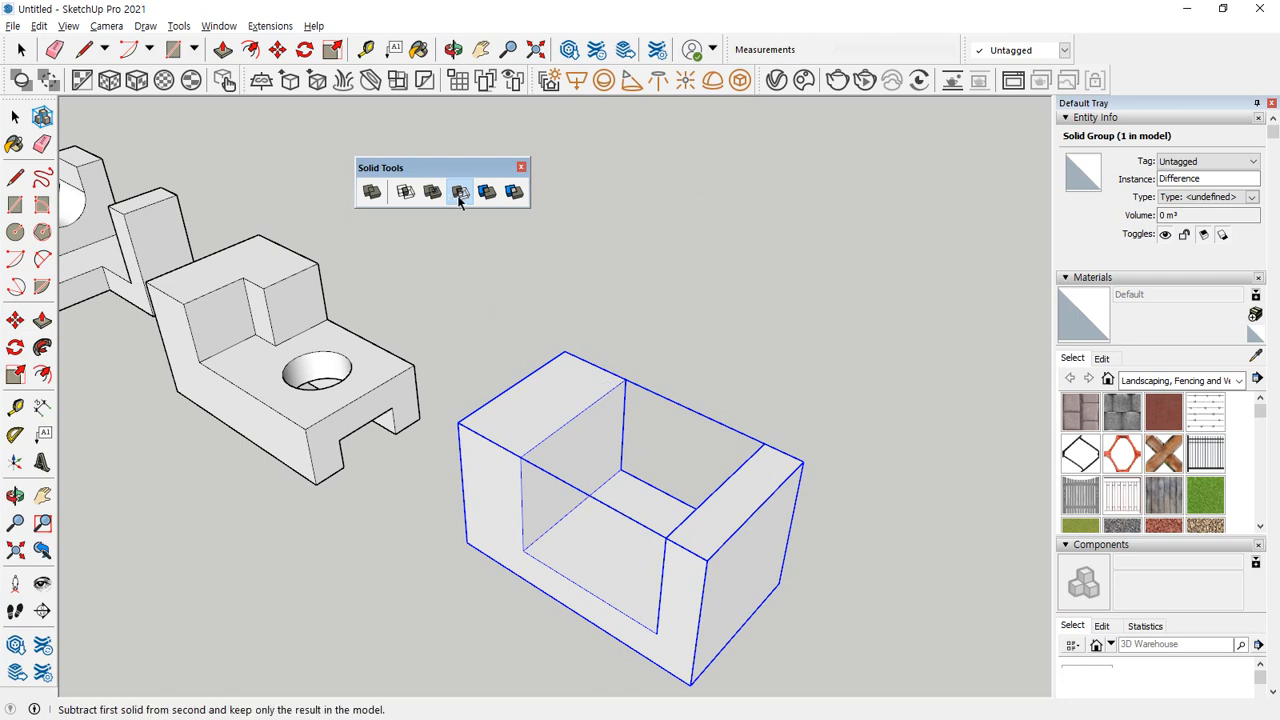
drag(749, 331, 751, 362)
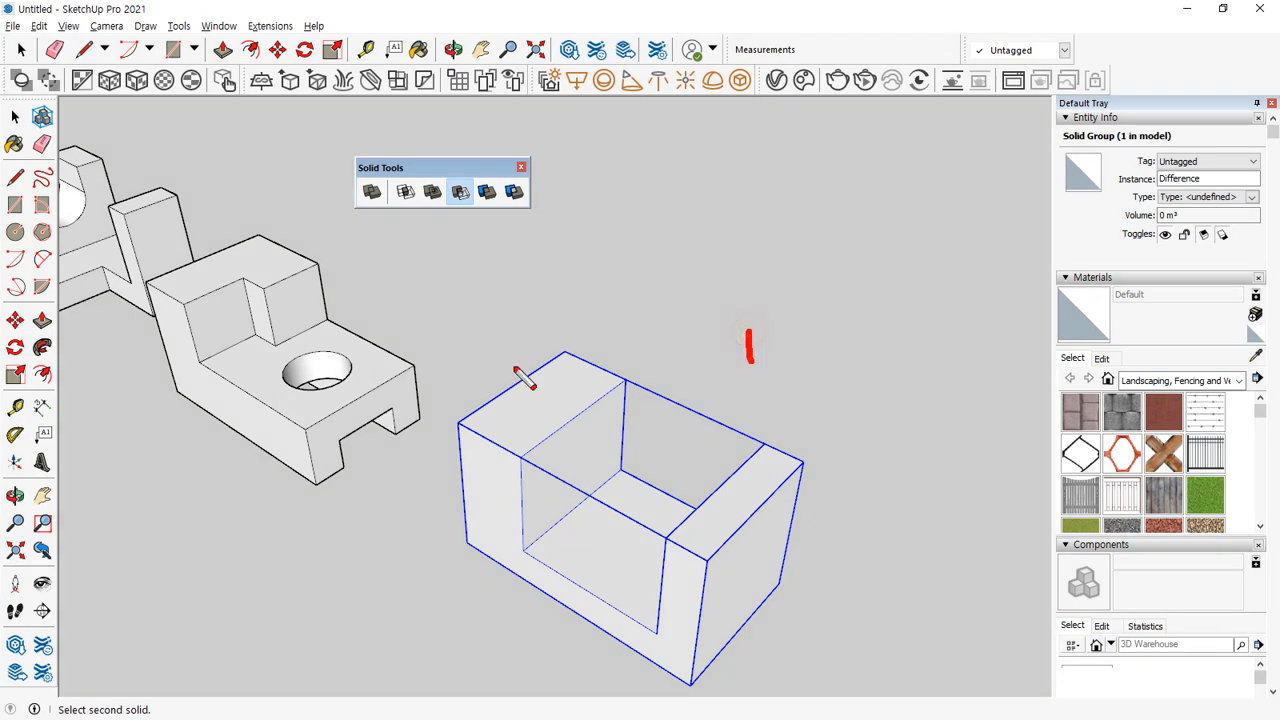
mouse_move(506, 360)
mouse_down()
mouse_move(536, 372)
mouse_move(520, 402)
mouse_move(548, 395)
mouse_up()
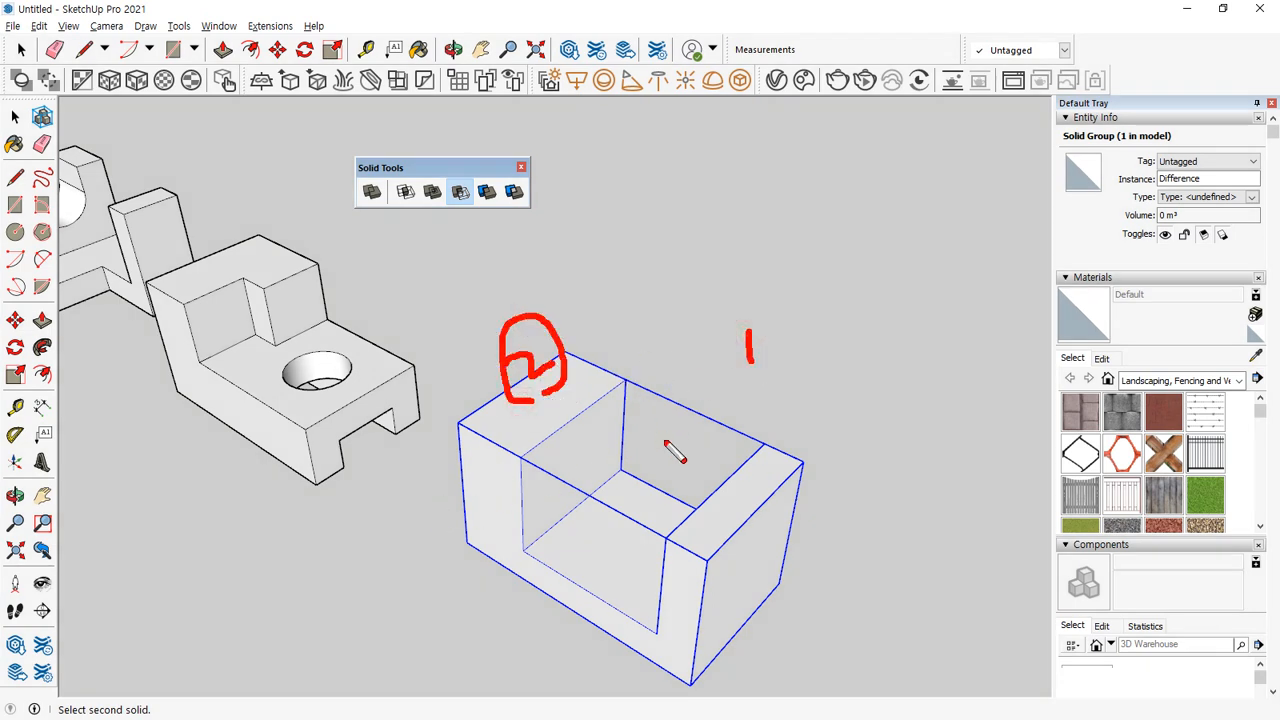
mouse_move(633, 458)
mouse_down()
mouse_move(705, 362)
mouse_move(693, 430)
mouse_up()
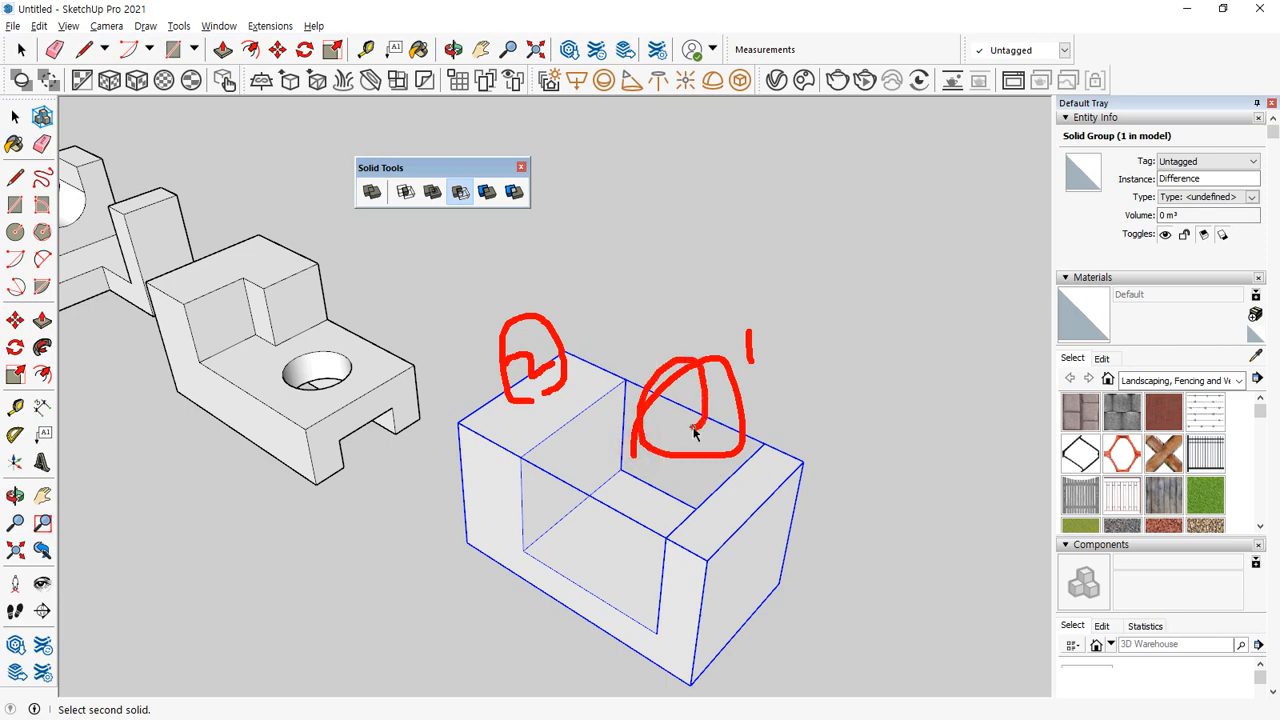
click(531, 480)
Draw a 30 mm long rectangle level with the box's top, starting at the front upper corner of its narrower side wall.
mouse_move(723, 510)
middle_down()
mouse_move(700, 511)
mouse_move(726, 500)
mouse_move(697, 509)
mouse_move(677, 580)
mouse_move(727, 567)
middle_up()
key(space)
key(r)
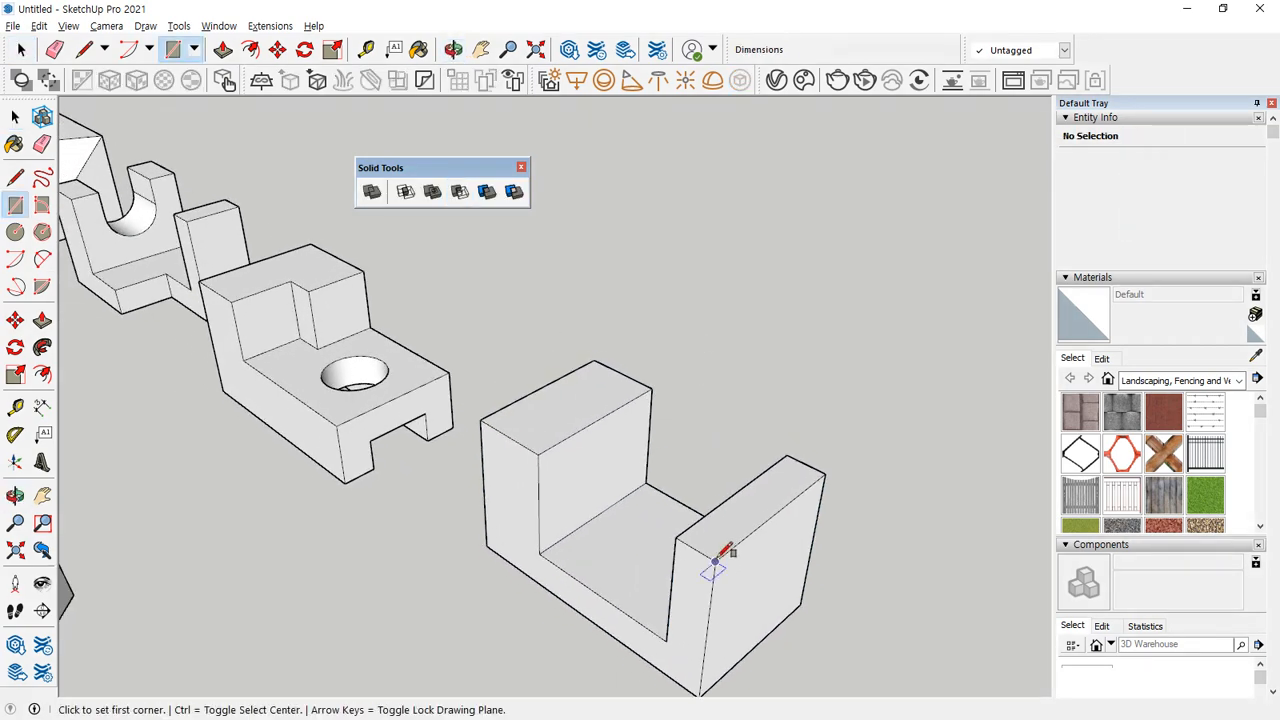
click(715, 561)
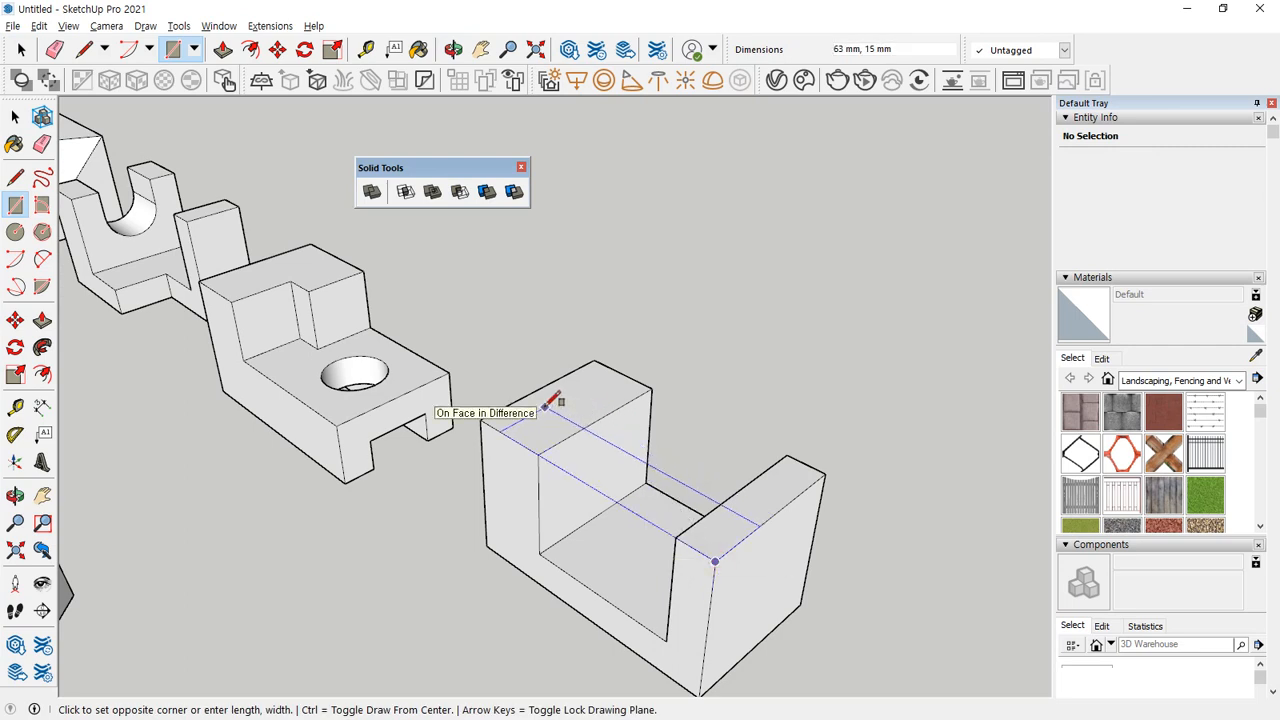
text(30,20)
key(Return)
Extrude the 30 mm rectangle down to the box's base and make the new corner block a separate group.
key(p)
click(625, 470)
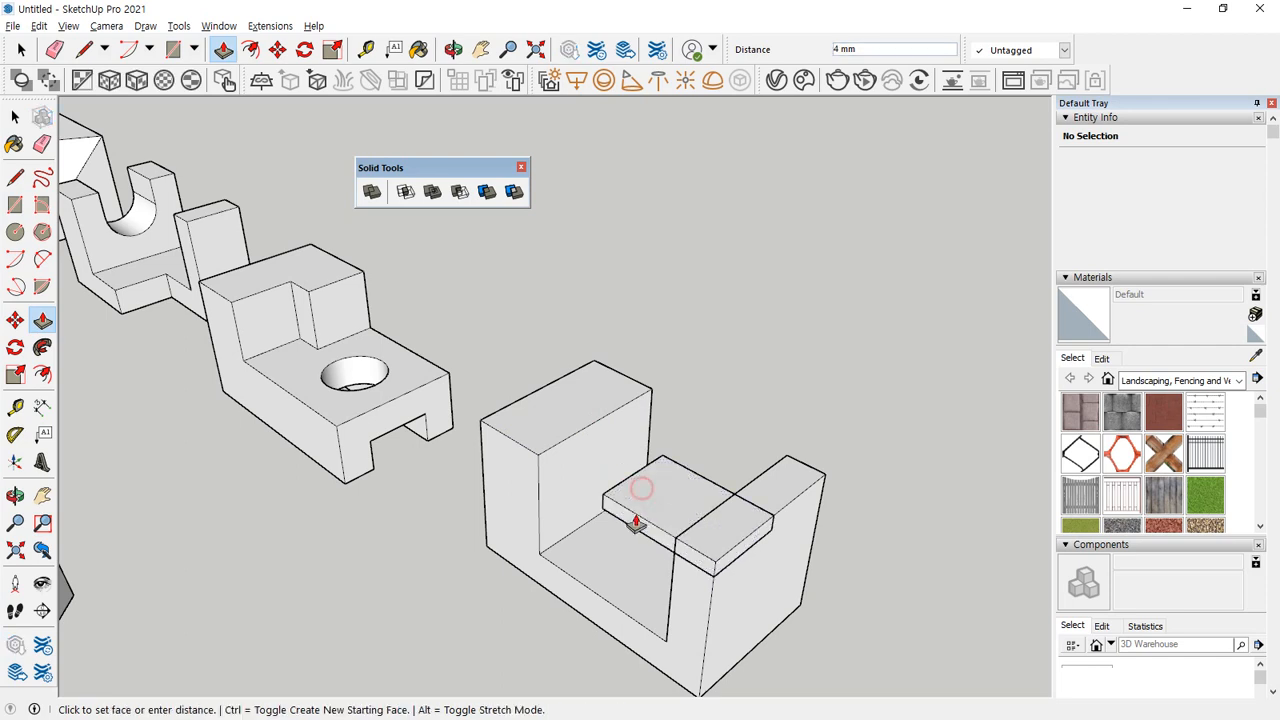
click(608, 635)
key(space)
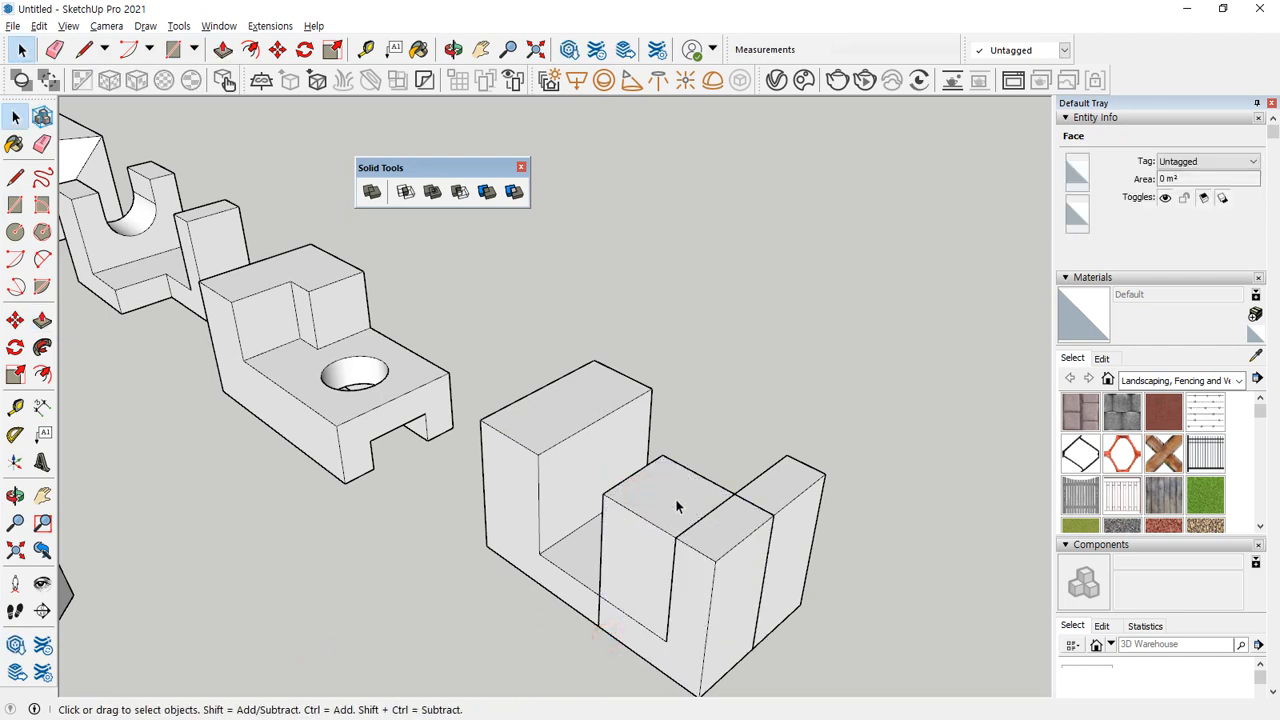
triple_click(677, 501)
right_click(677, 501)
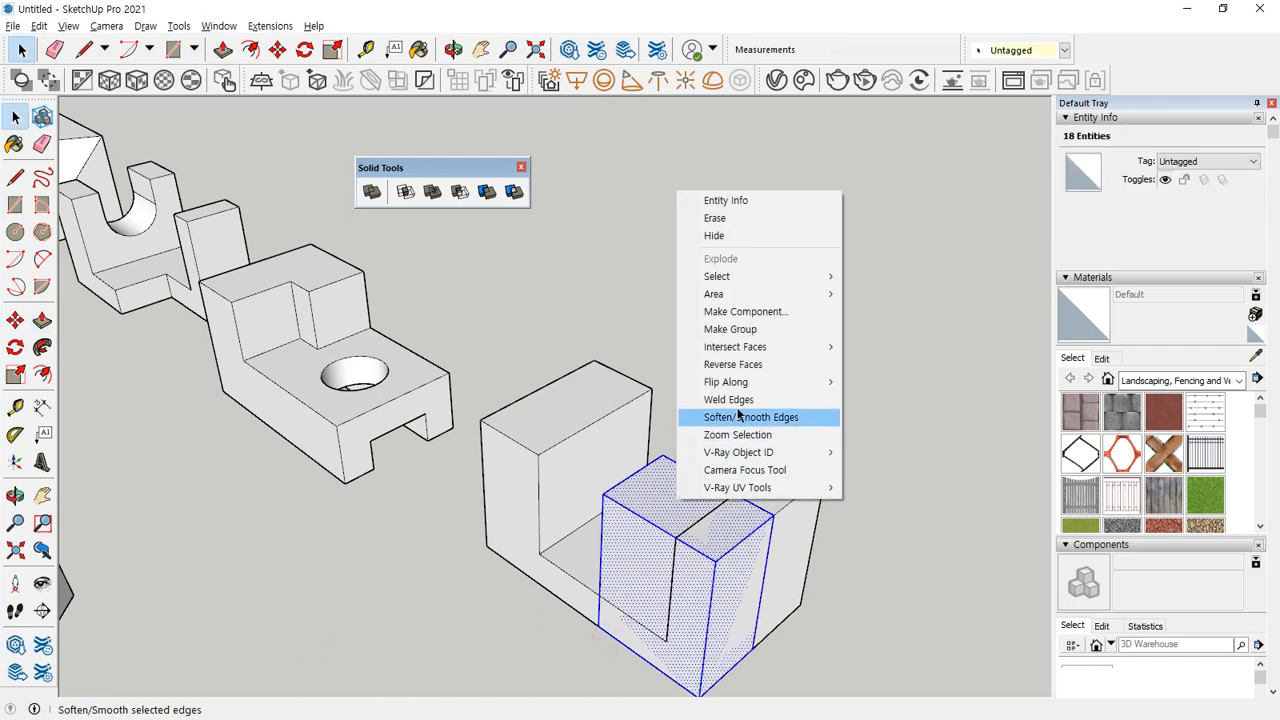
click(756, 335)
key(l)
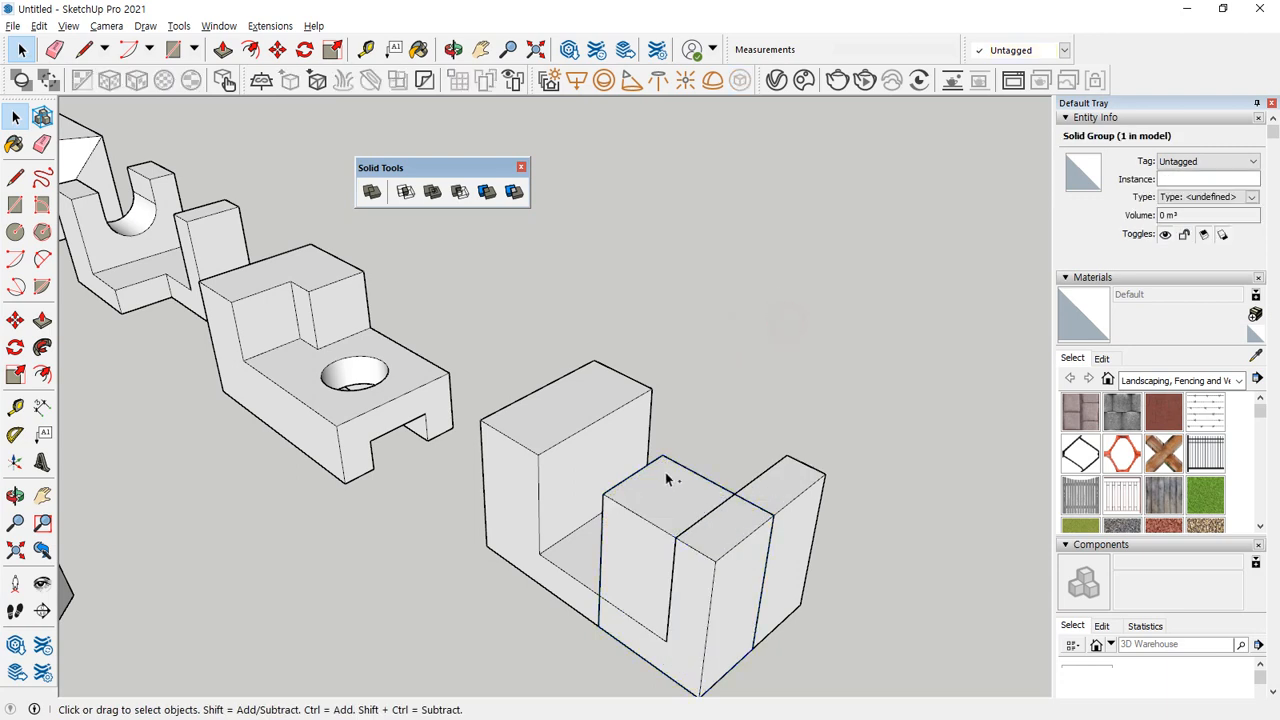
drag(646, 480, 660, 488)
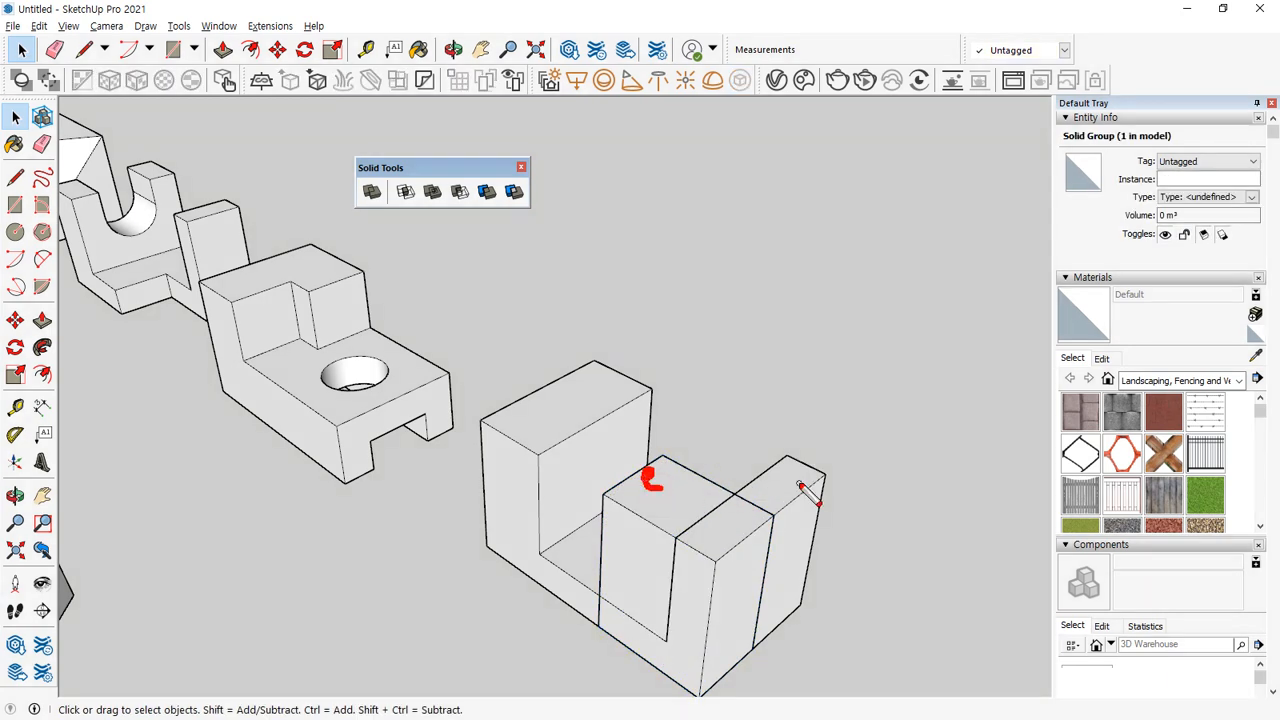
drag(800, 484, 850, 461)
key(Escape)
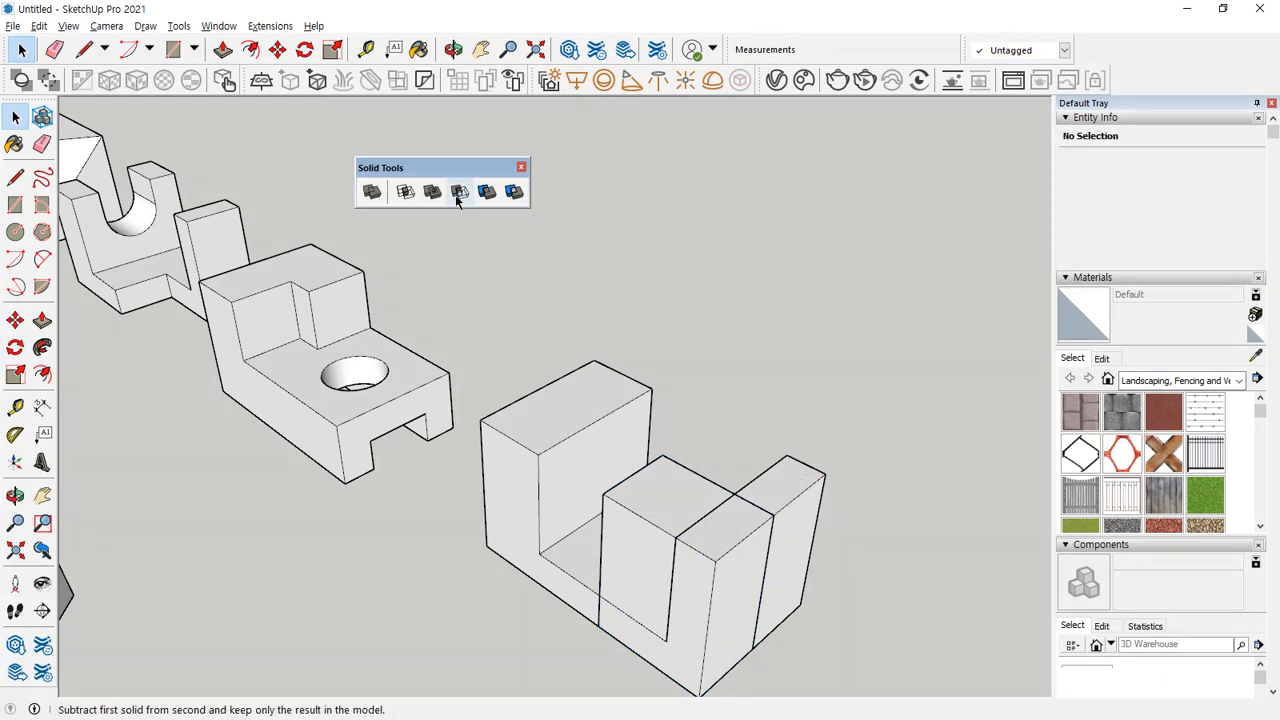
Subtract the corner block from the notched box with the Subtract solid tool, picking the corner block first.
click(459, 191)
click(650, 486)
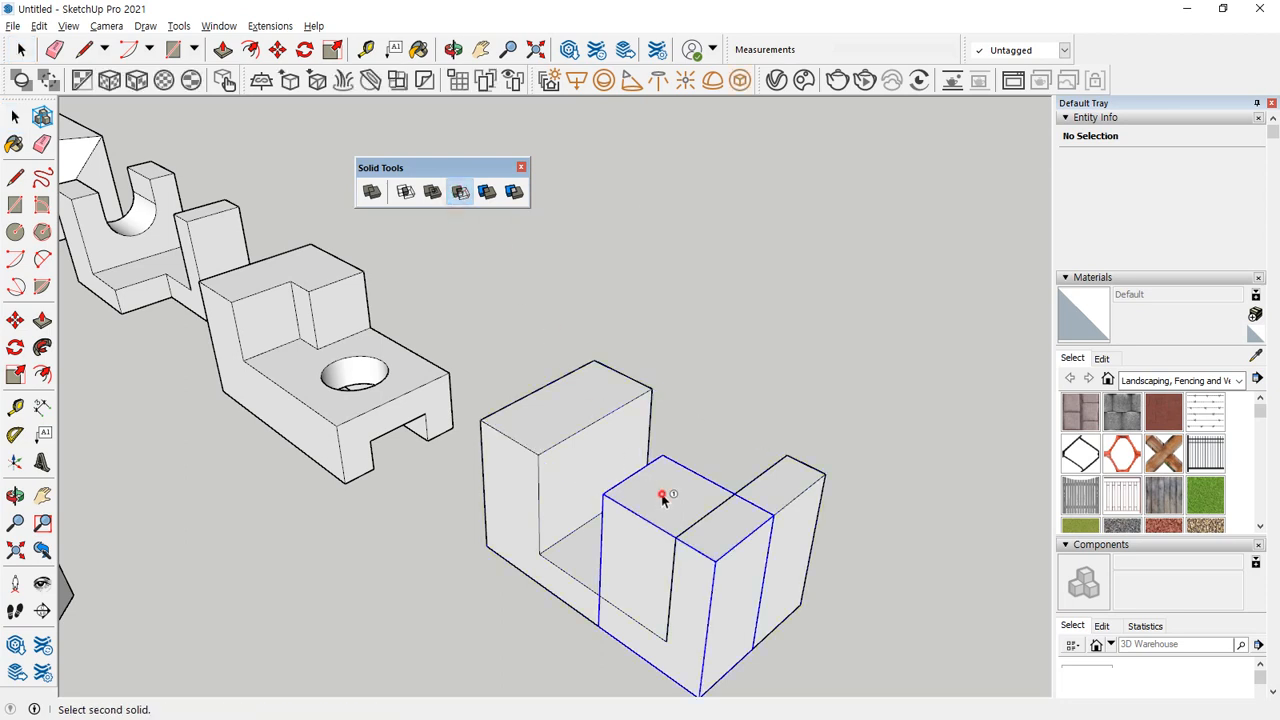
click(795, 497)
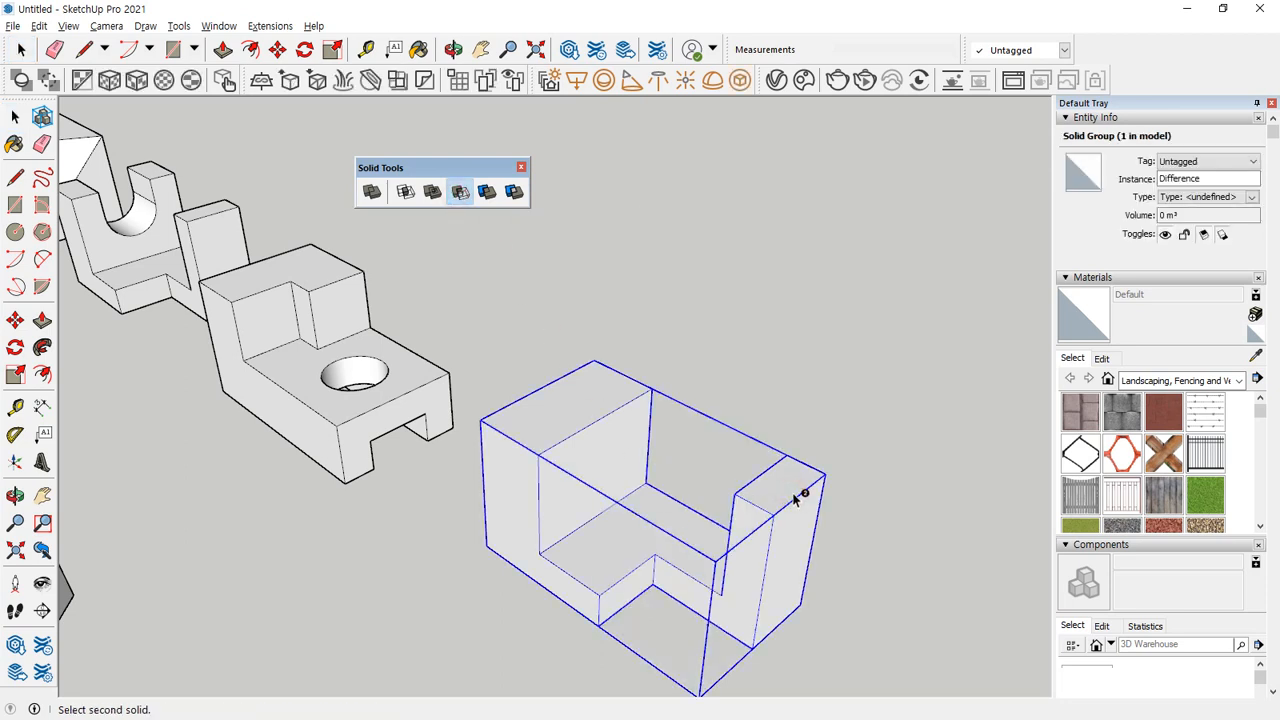
key(space)
Draw a rectangle about 32 by 52 mm on the ground in the empty space behind the notched box.
scroll(688, 320, up, 3)
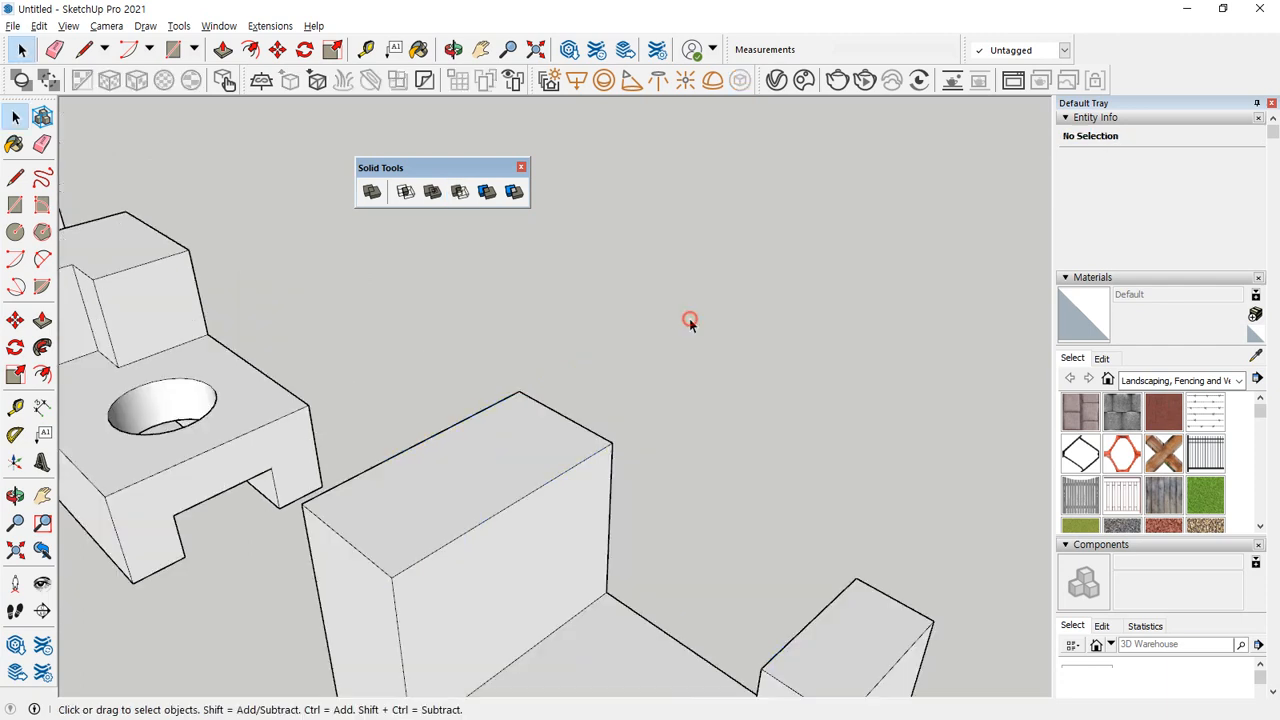
shift+middle_drag(703, 365, 589, 371)
key(r)
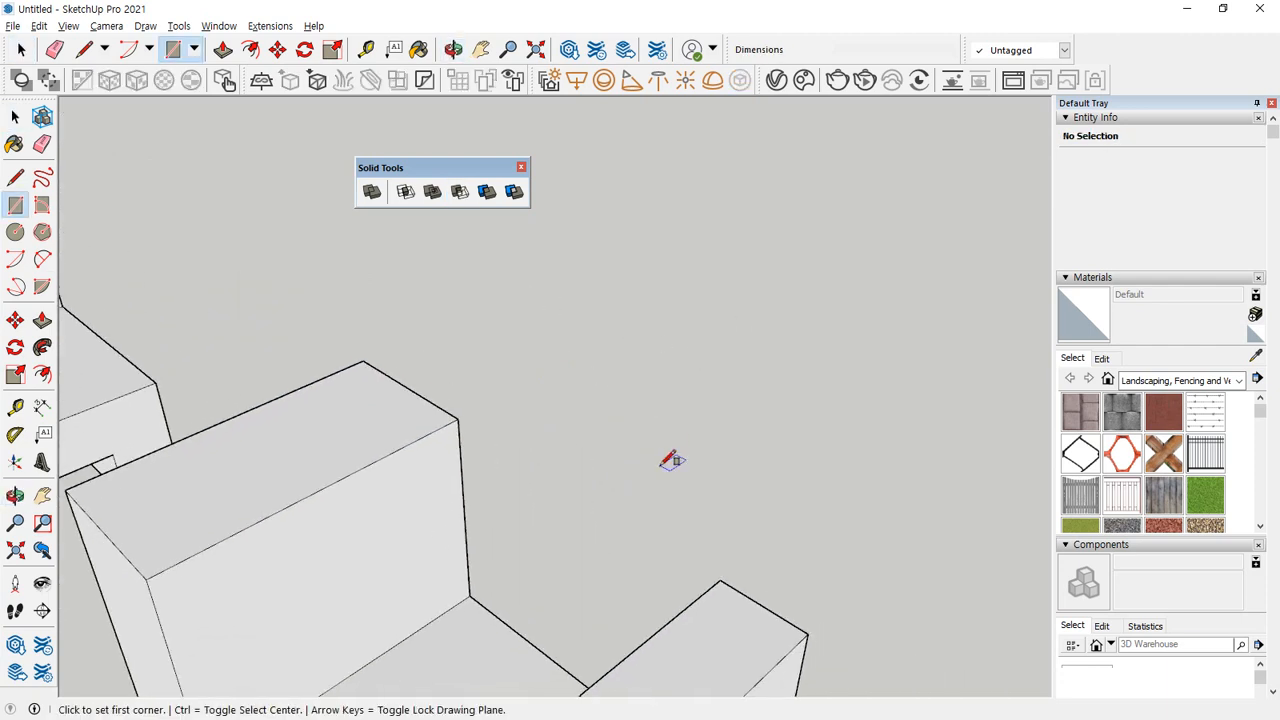
click(660, 464)
click(955, 421)
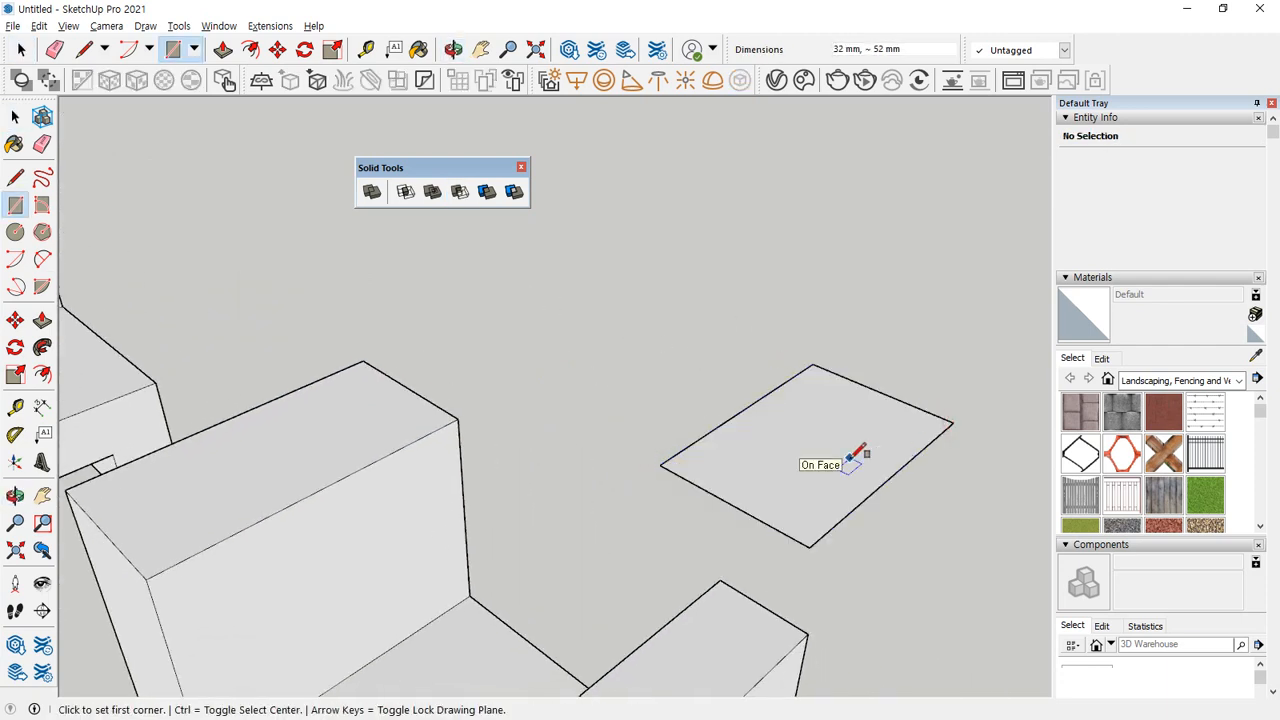
Extrude the ground rectangle up about 19 mm, and extrude a second level from its top as a new starting face.
key(p)
click(854, 457)
click(847, 372)
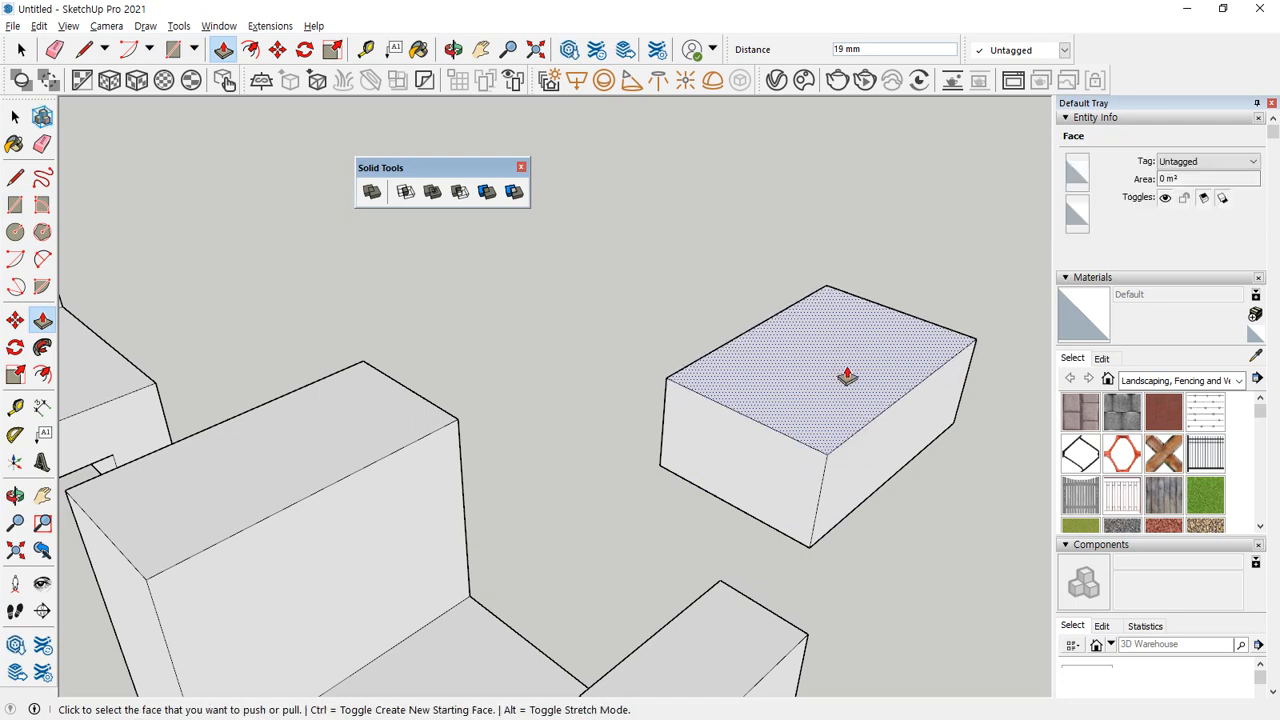
click(829, 383)
click(830, 290)
key(space)
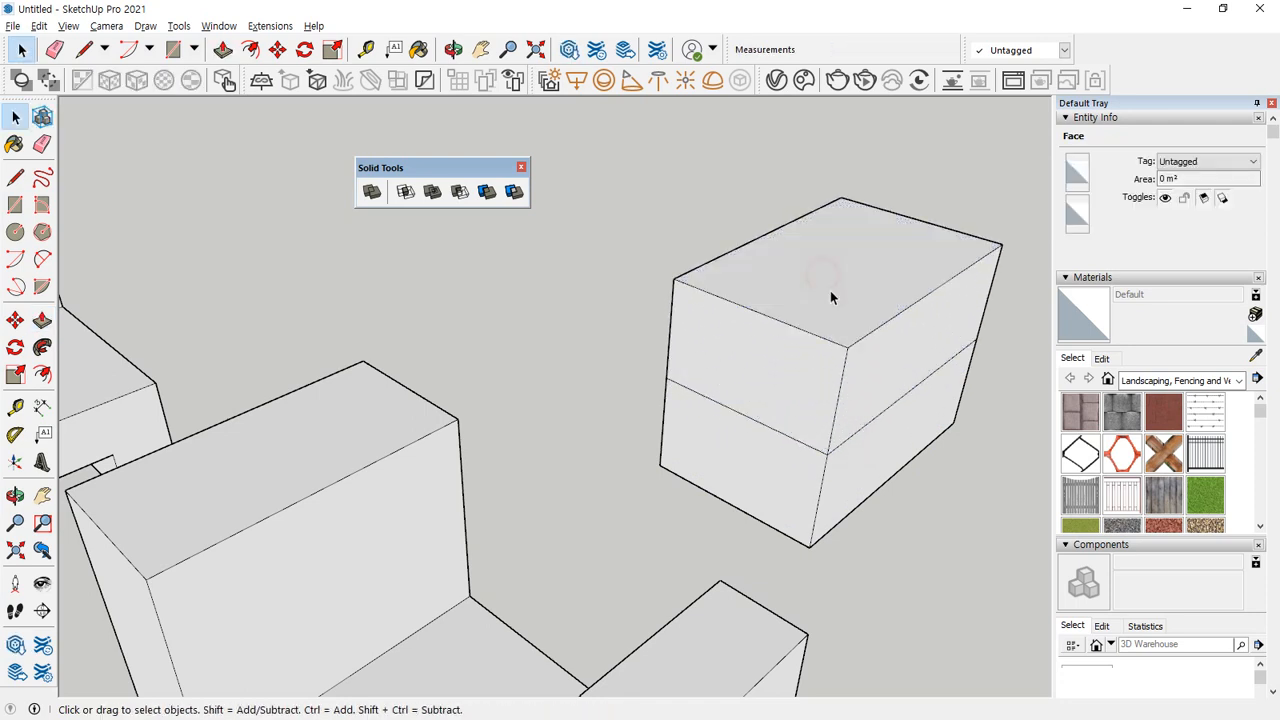
Make the whole two-level block a group and try the Union solid tool on it.
triple_click(830, 290)
right_click(830, 290)
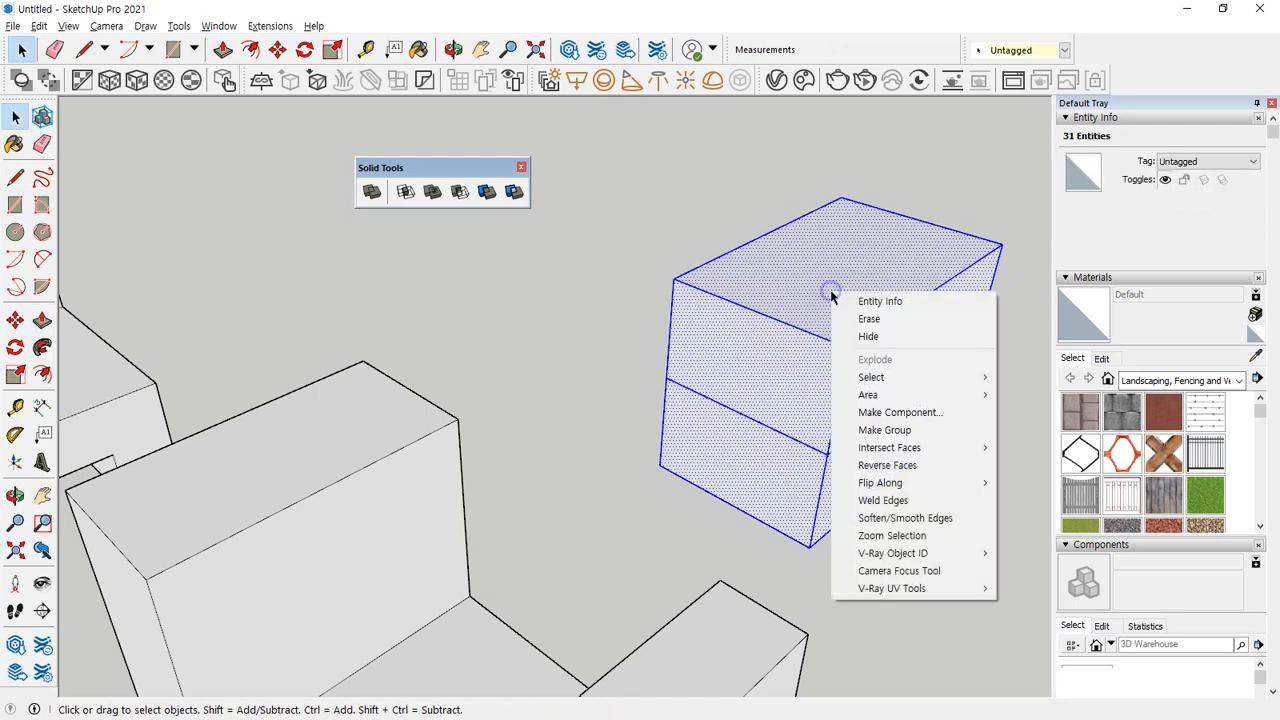
click(888, 431)
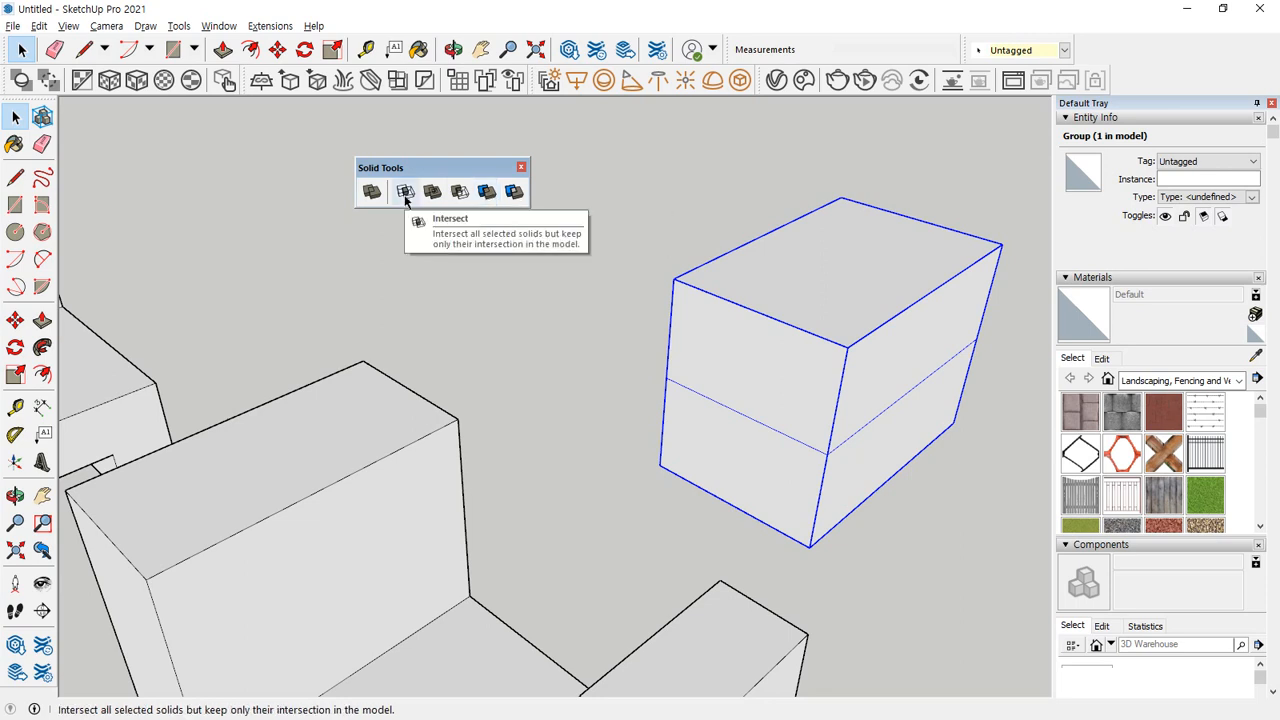
click(434, 193)
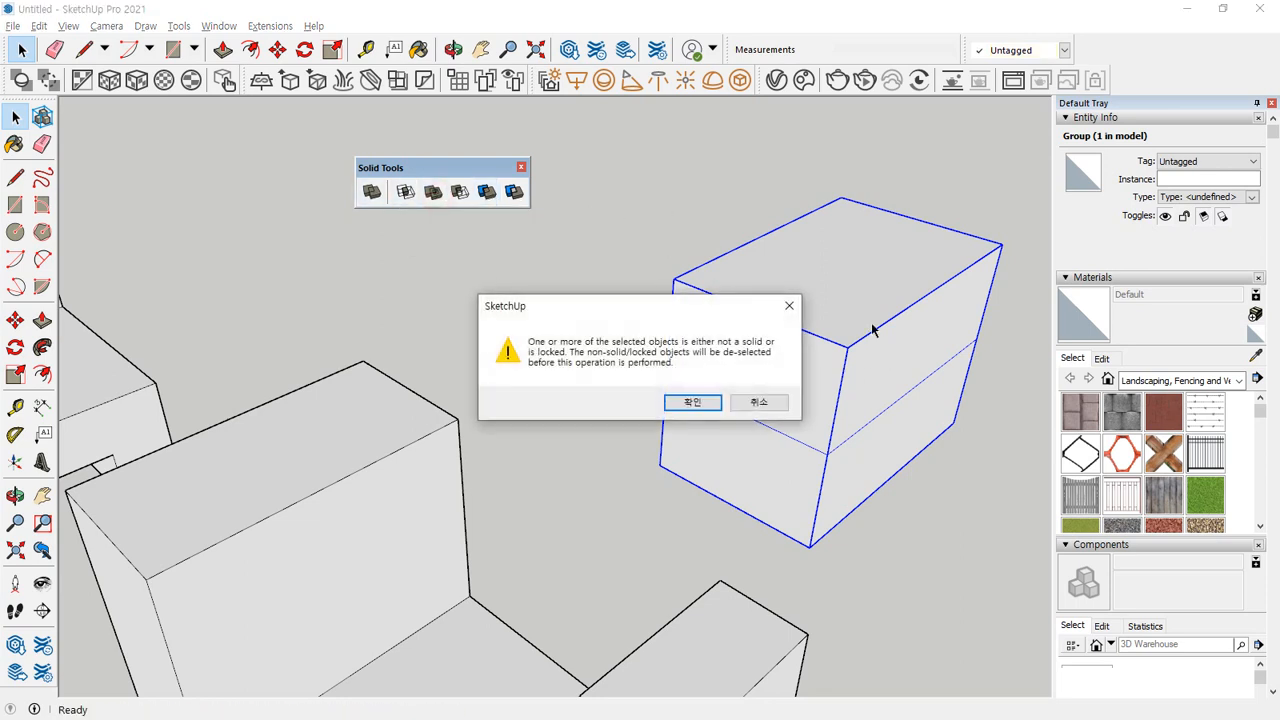
click(758, 402)
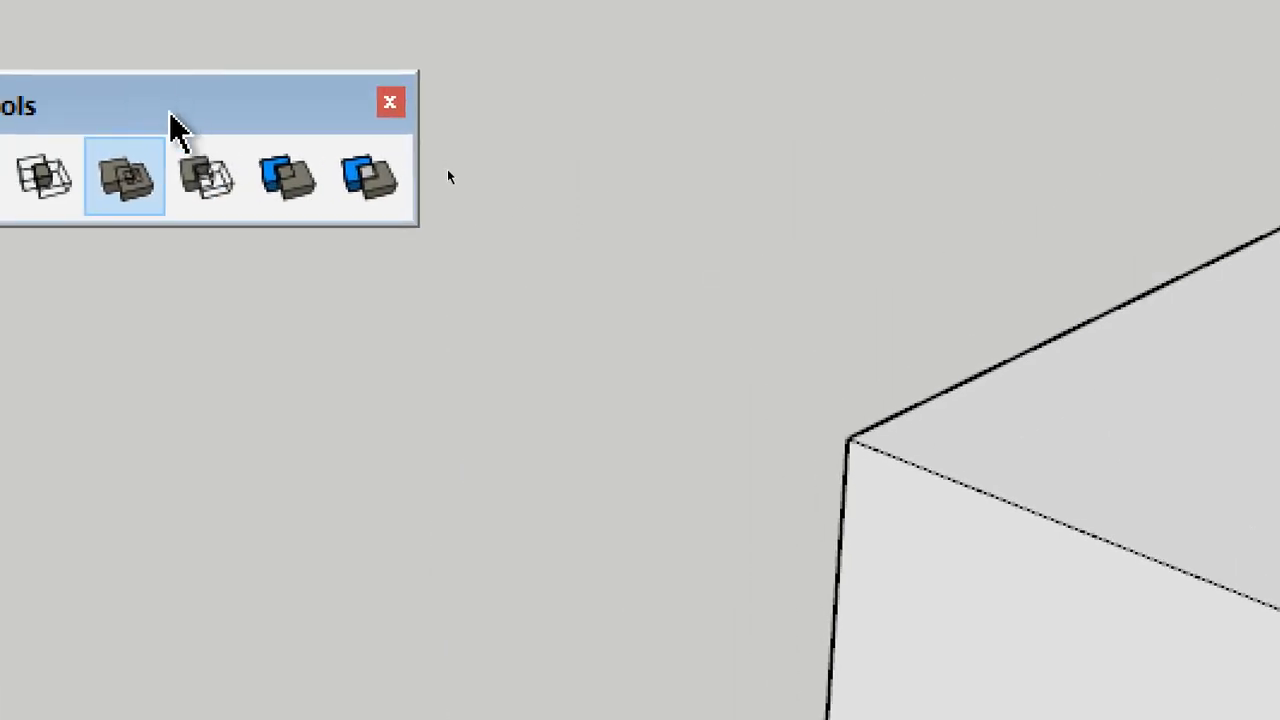
Activate Union and move the Solid Tools toolbar into the empty area away from the two-level block.
drag(165, 100, 858, 105)
click(800, 190)
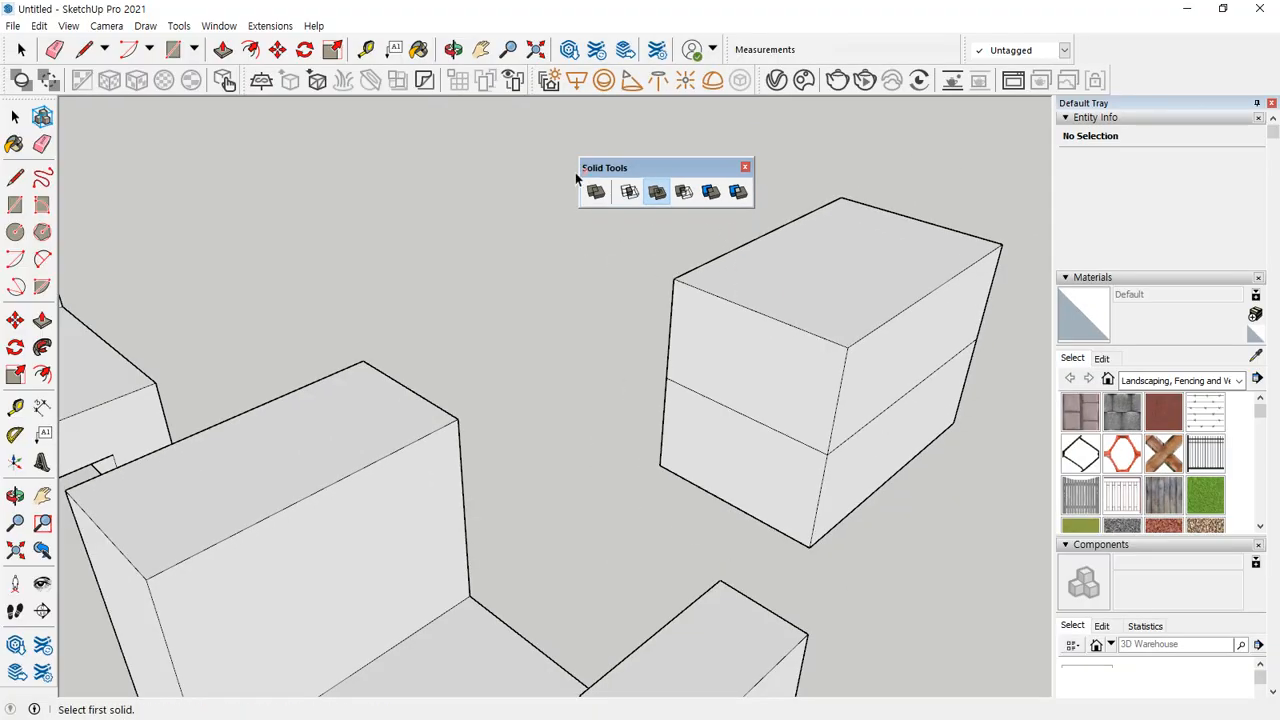
drag(617, 172, 239, 145)
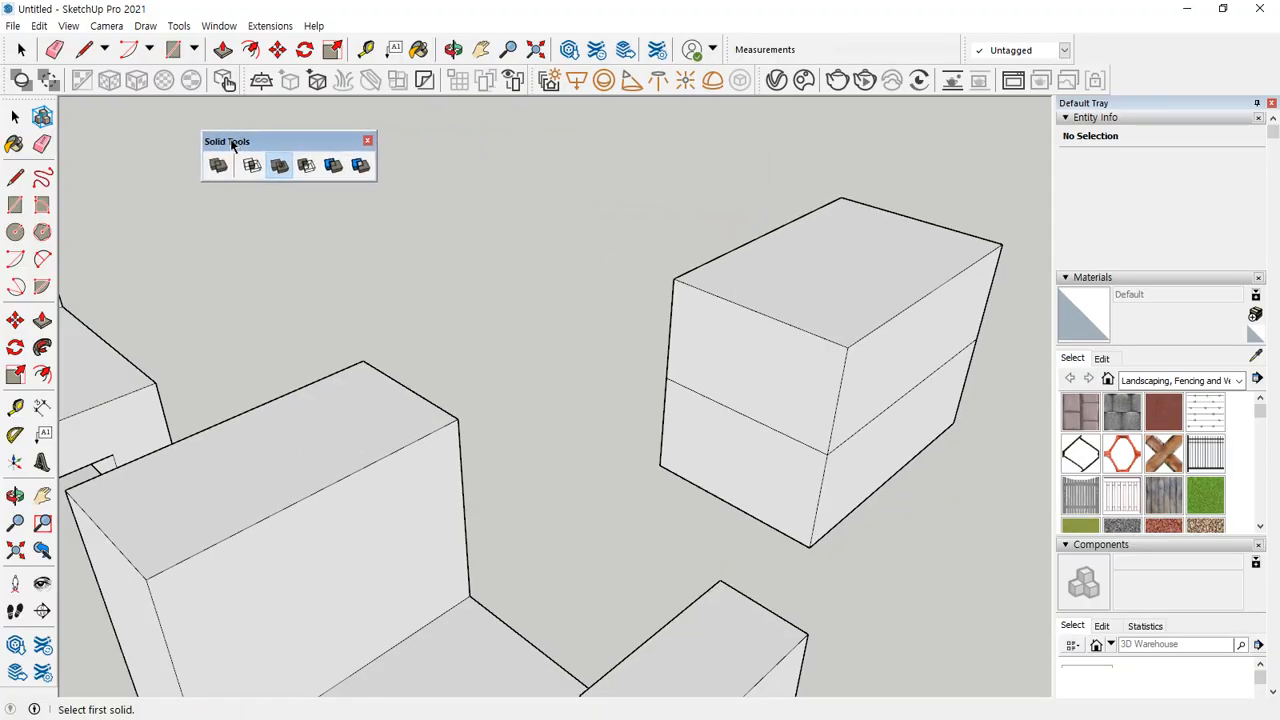
Turn on the X-ray face style to look inside the two-level block.
click(68, 26)
mouse_move(104, 272)
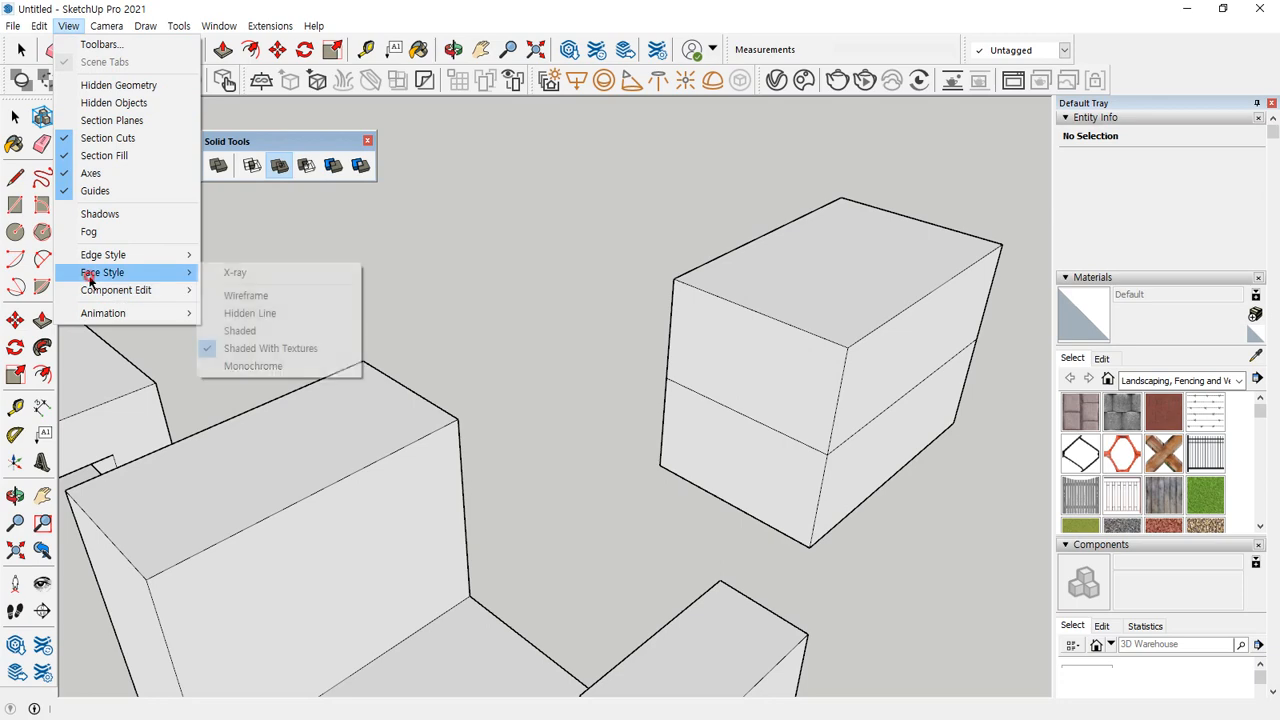
click(236, 276)
middle_drag(880, 470, 820, 457)
key(ctrl+2)
drag(897, 421, 898, 421)
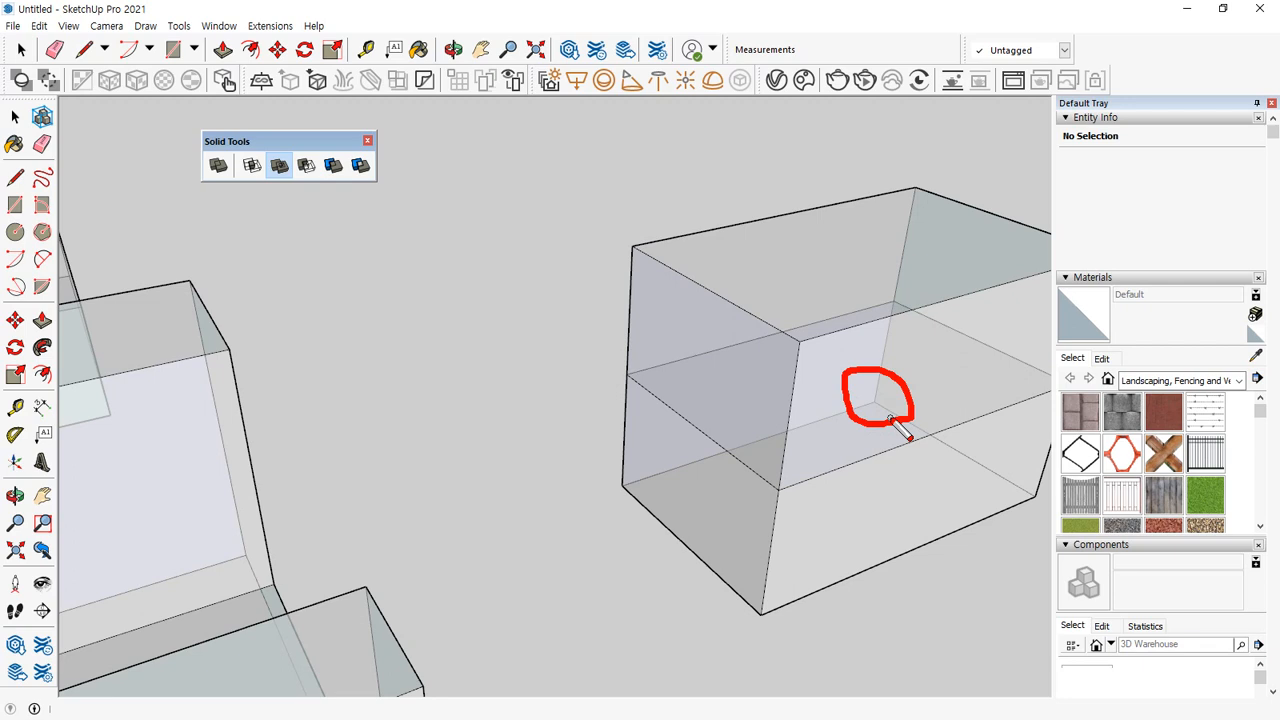
drag(914, 200, 783, 550)
click(735, 400)
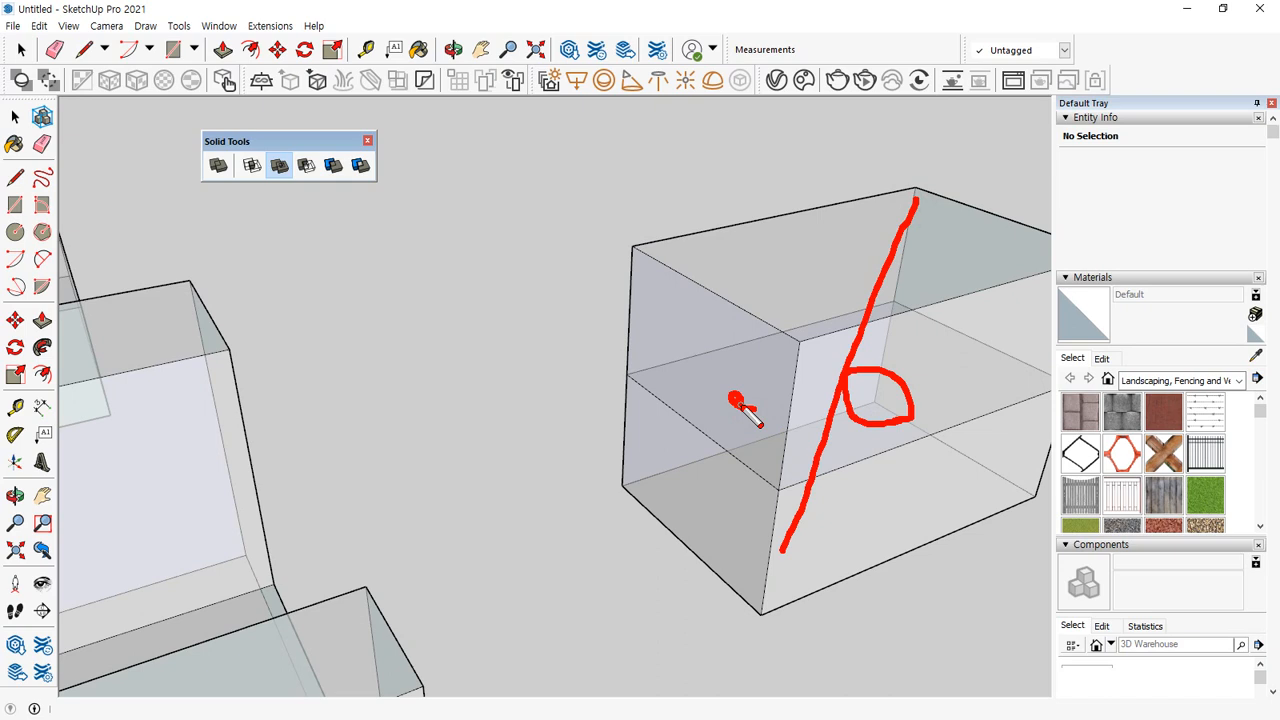
key(Delete)
click(880, 405)
key(Escape)
Open the two-level block group for editing and delete its upper front face and the internal face between the levels.
key(space)
click(862, 421)
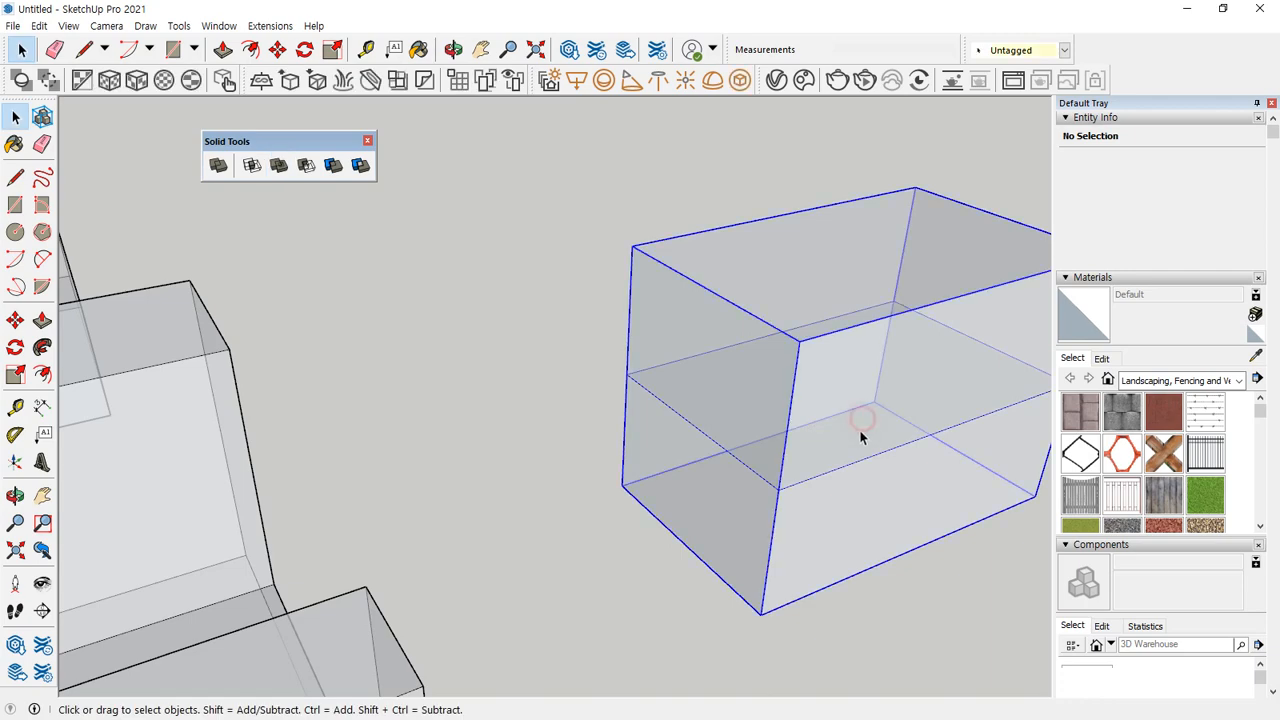
double_click(857, 420)
click(865, 421)
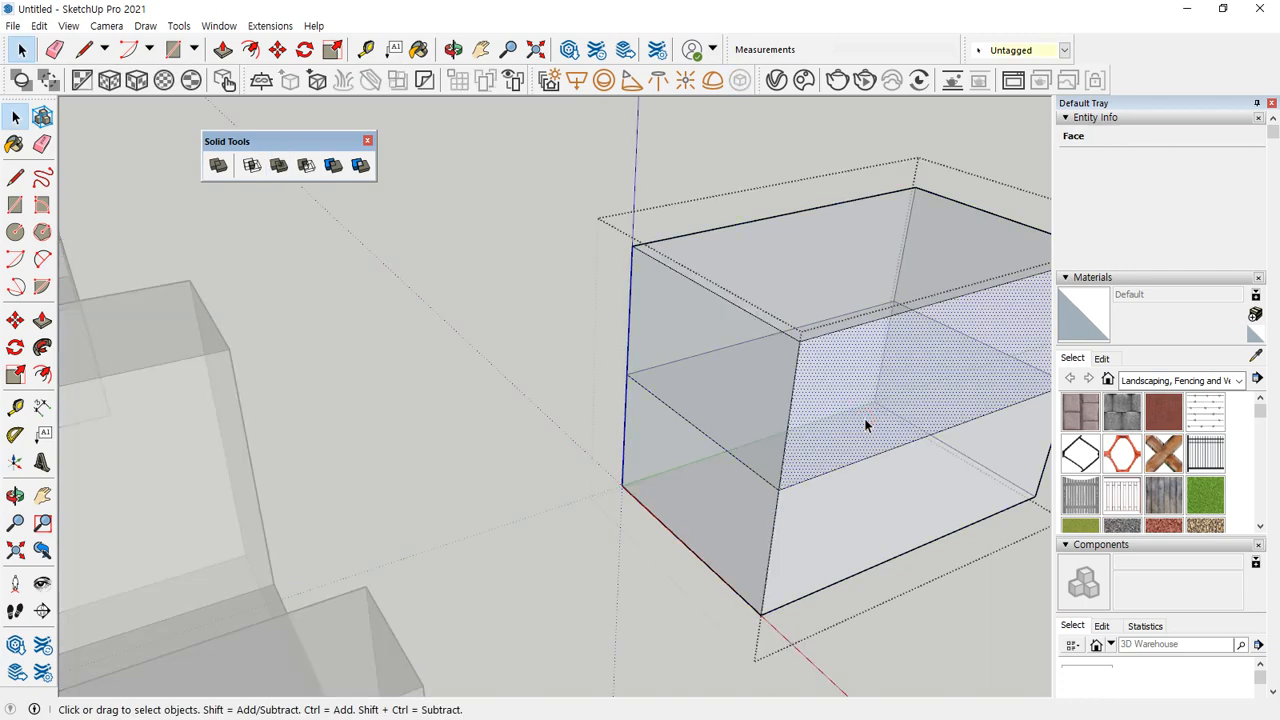
middle_drag(878, 442, 758, 514)
middle_drag(869, 479, 671, 353)
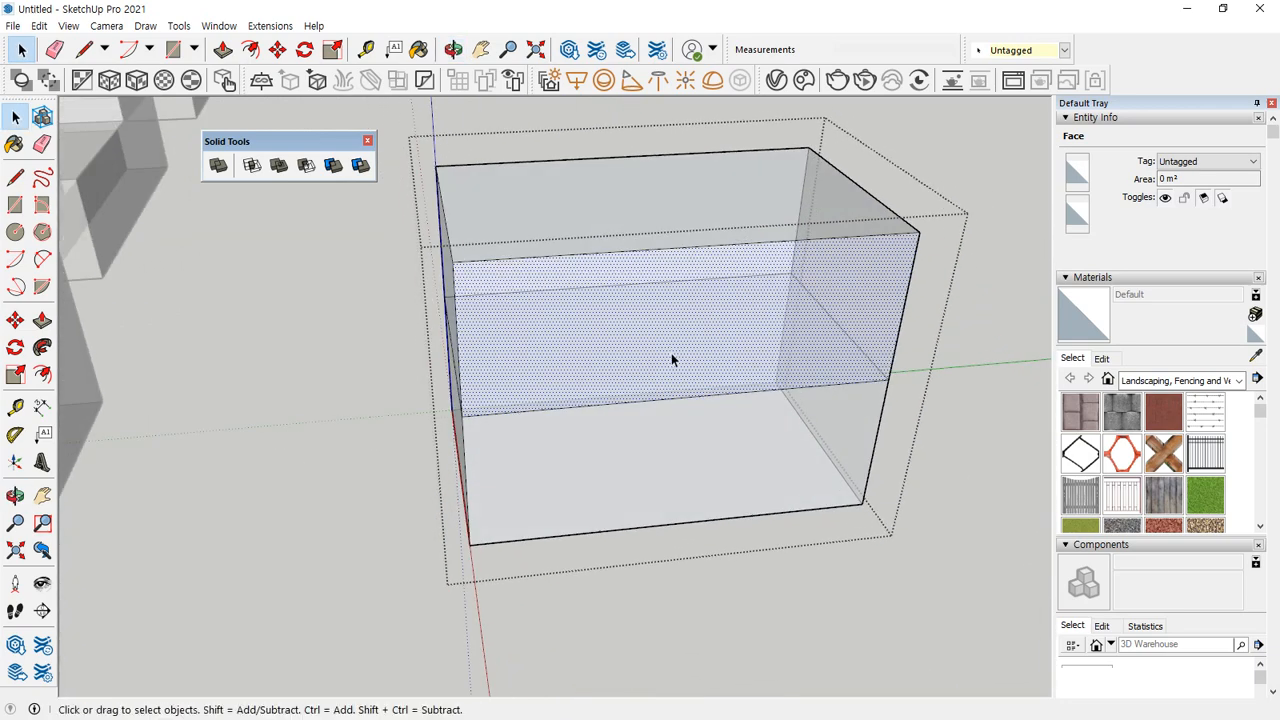
click(977, 342)
click(743, 311)
double_click(726, 359)
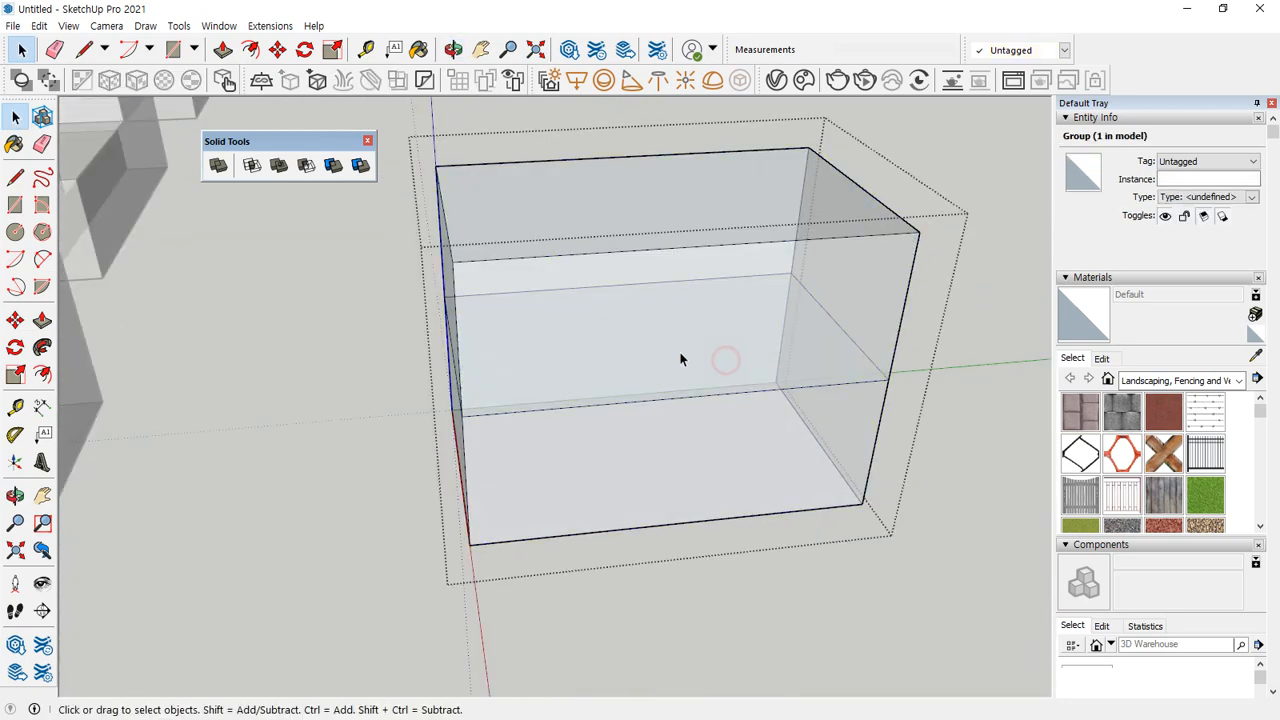
click(682, 352)
click(681, 350)
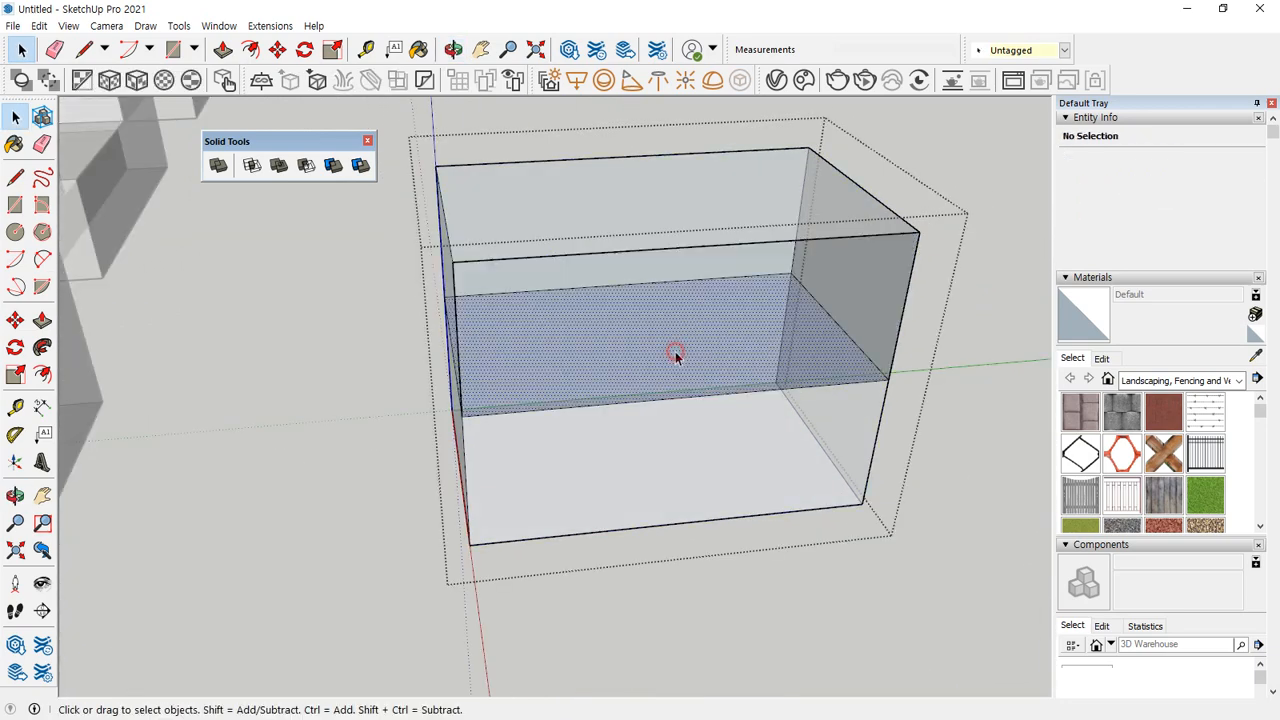
key(ctrl+t)
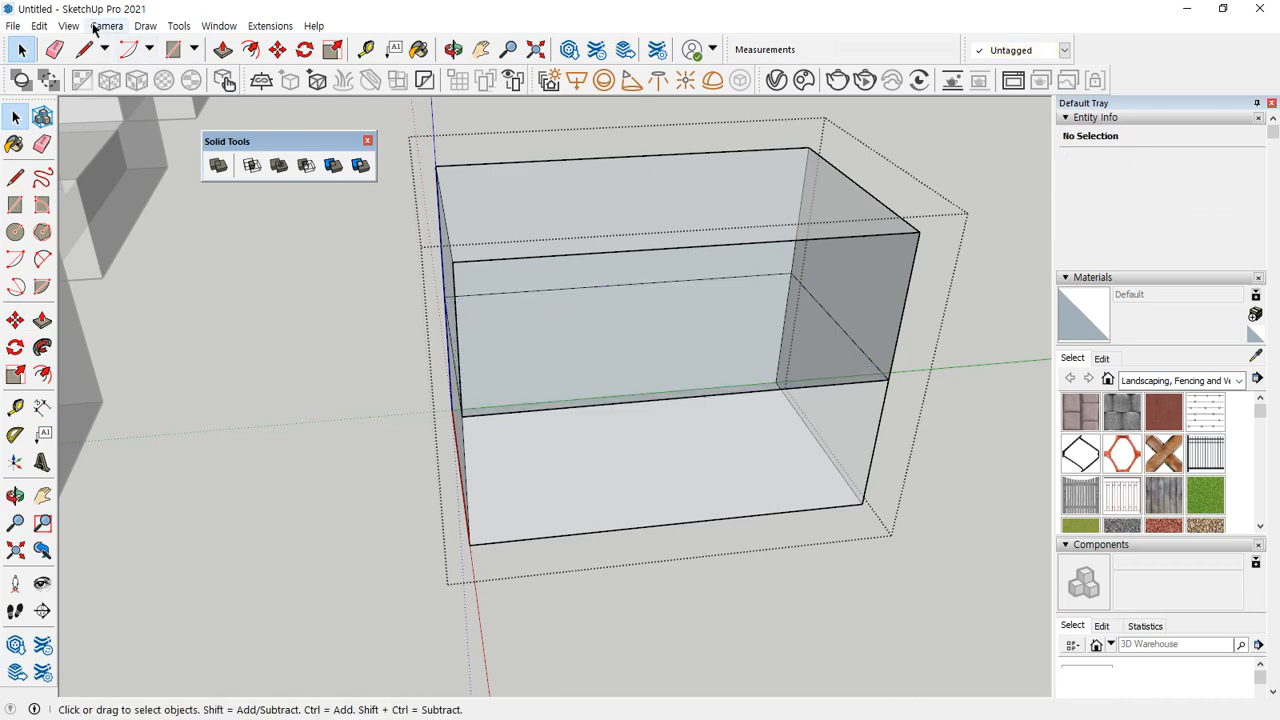
Turn off the X-ray face style while the block group is open for editing.
click(68, 26)
mouse_move(110, 274)
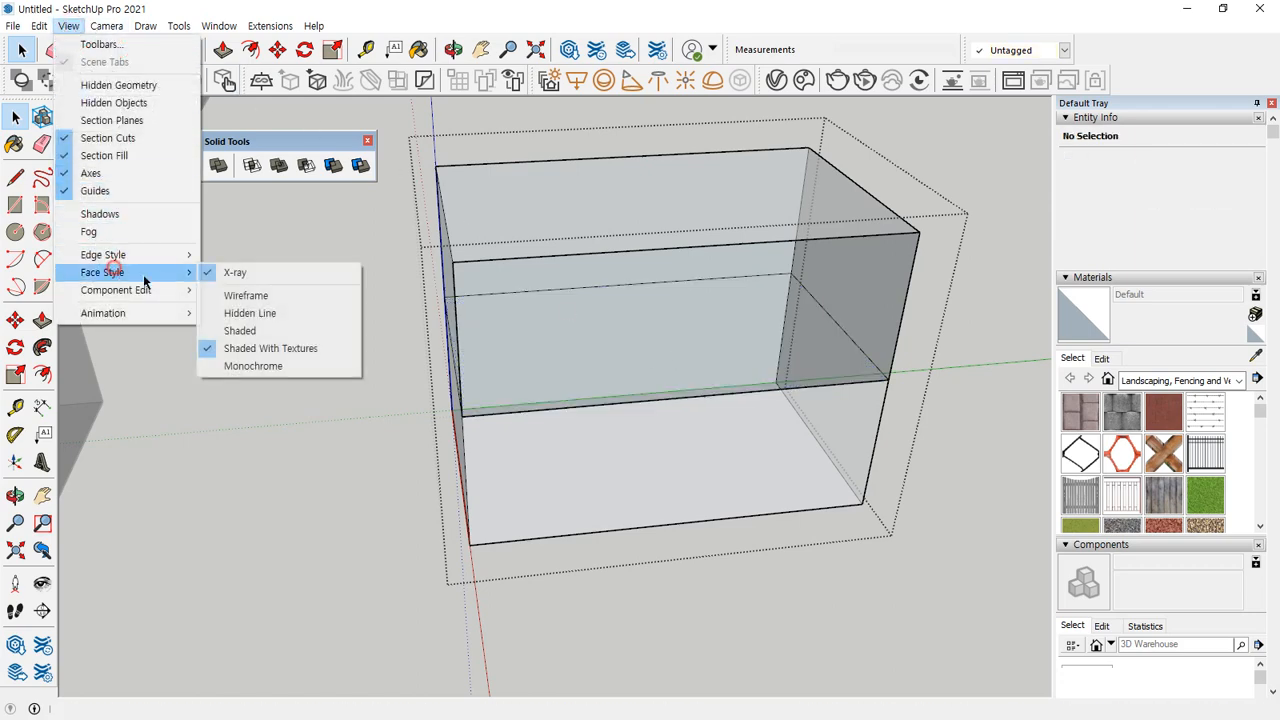
click(234, 278)
middle_drag(290, 295, 634, 362)
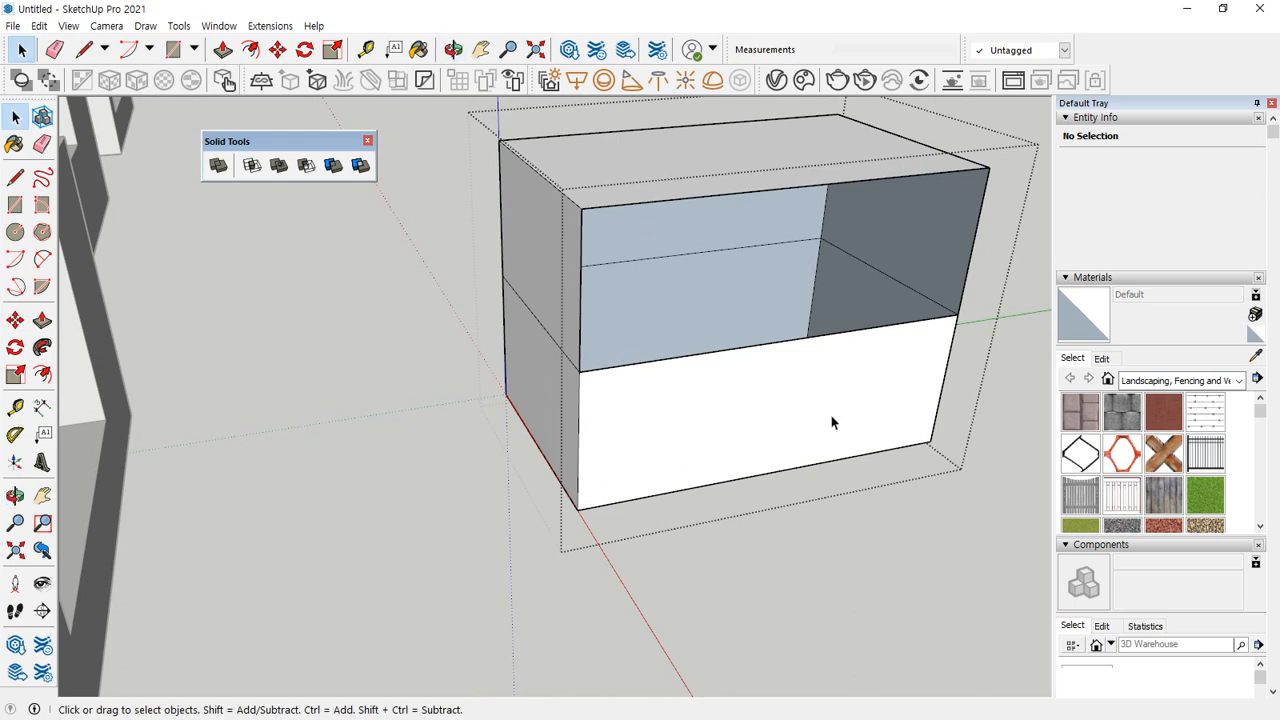
Redraw the 19 mm vertical edge beside the opening to rebuild the upper front face, and close the group.
key(l)
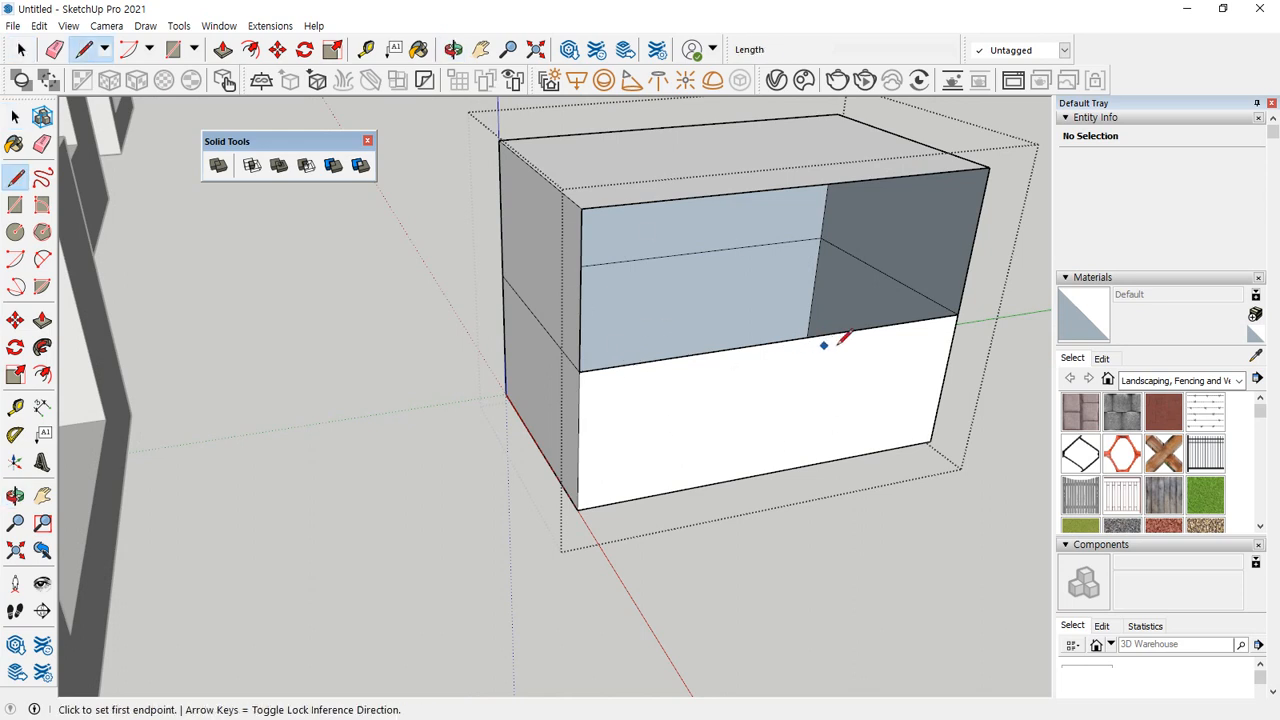
click(957, 312)
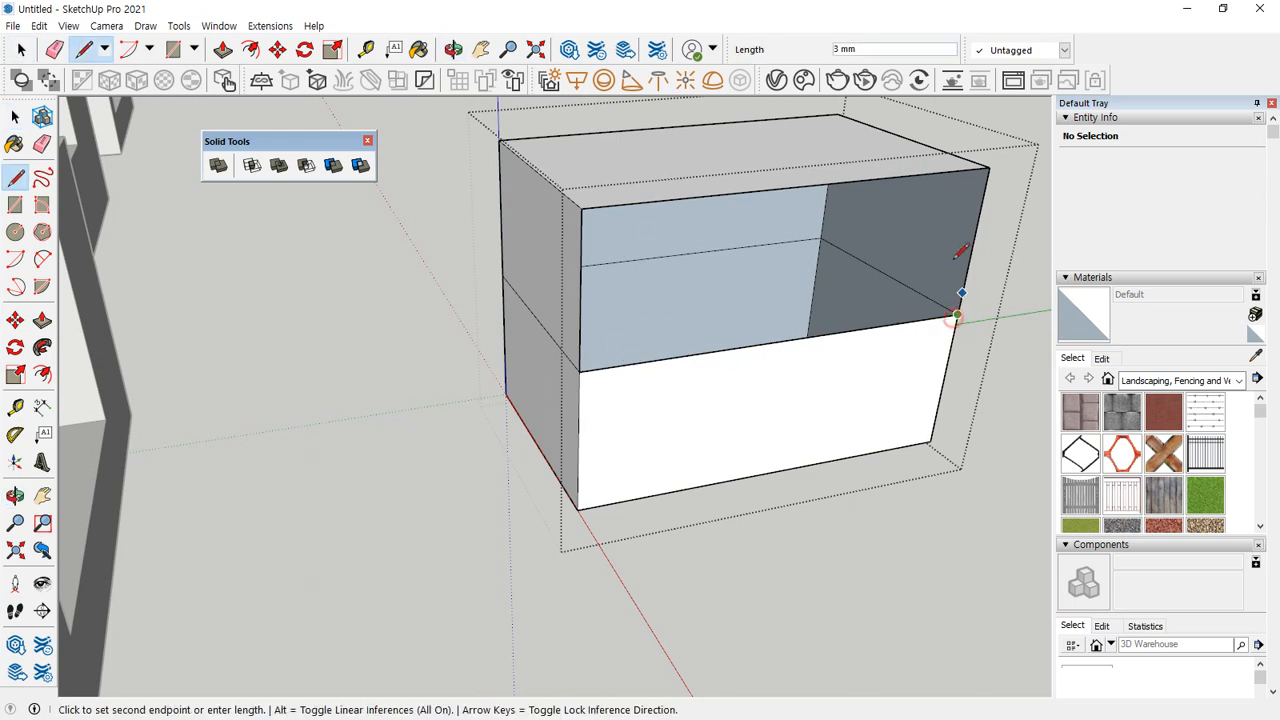
click(988, 168)
click(279, 165)
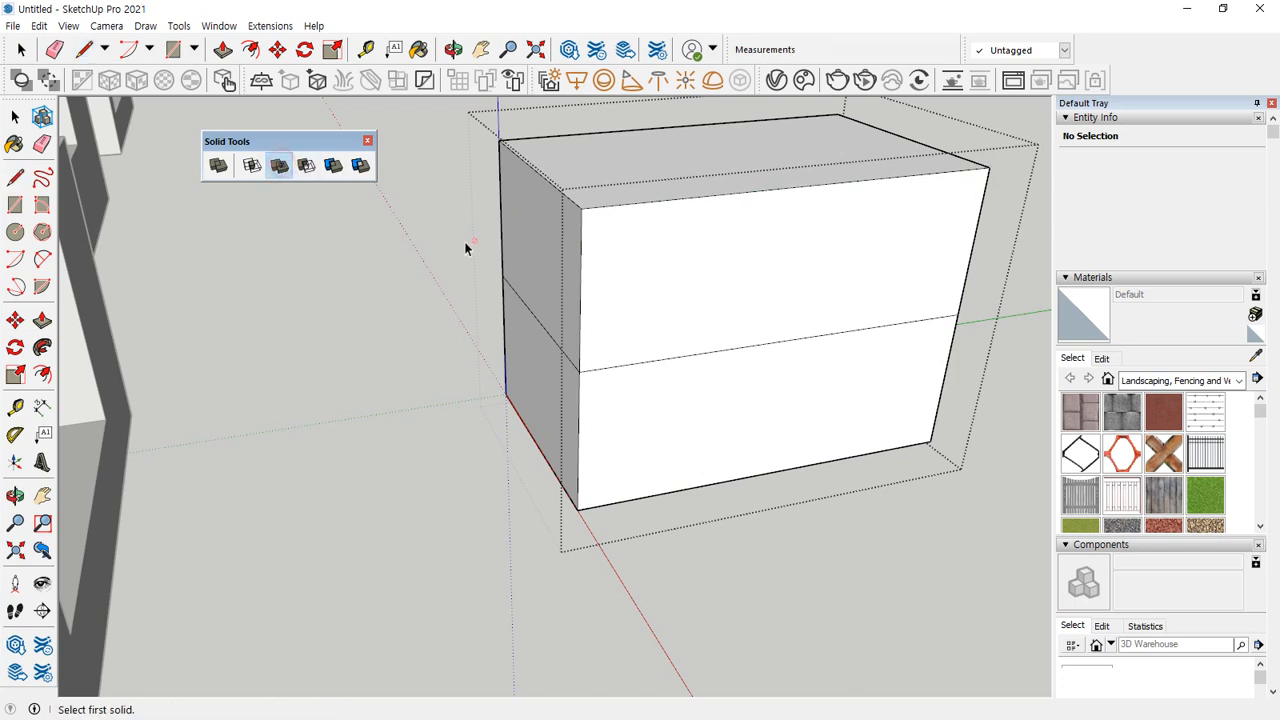
click(15, 117)
click(297, 309)
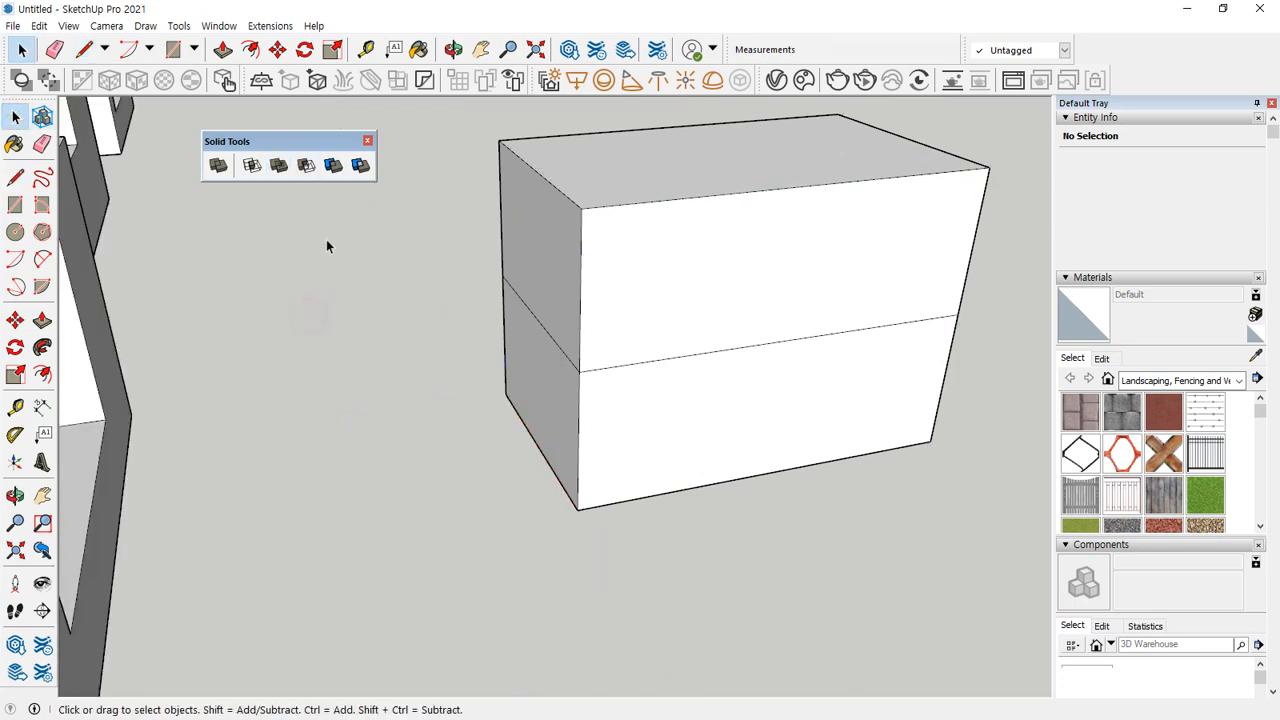
Check with the Union tool whether the repaired block group counts as a solid, and explode the group.
click(283, 168)
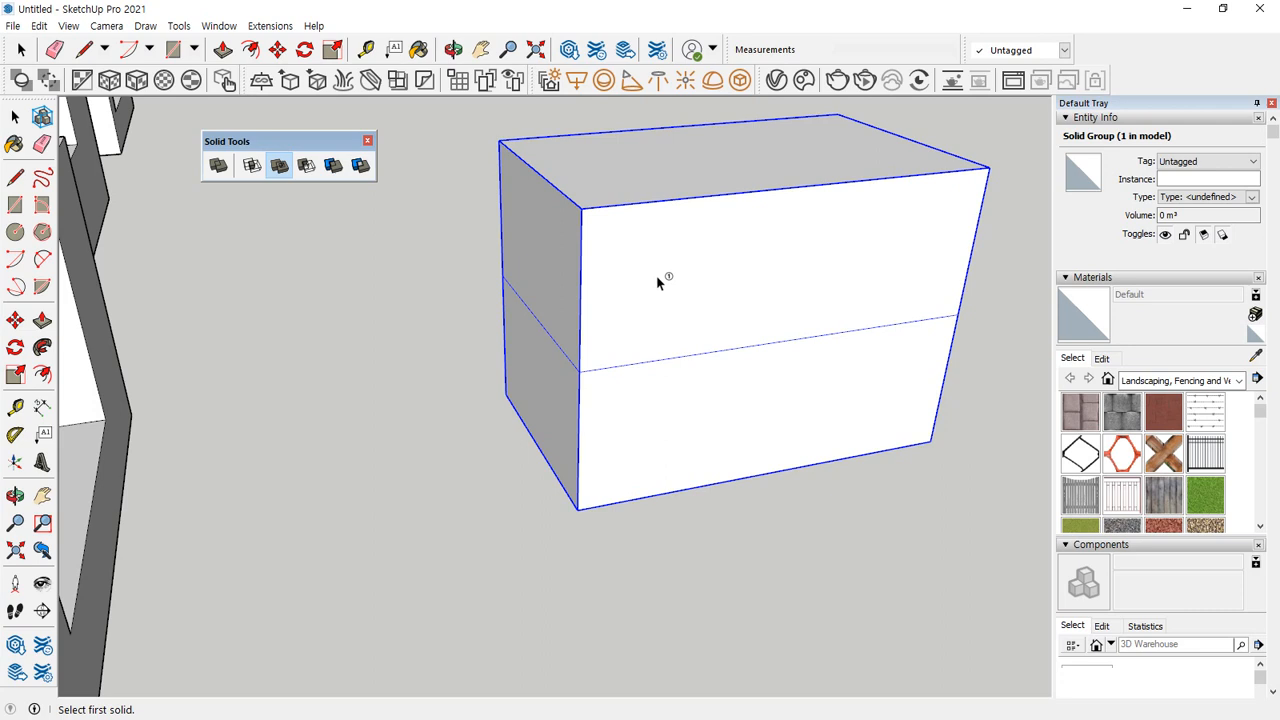
key(space)
right_click(668, 266)
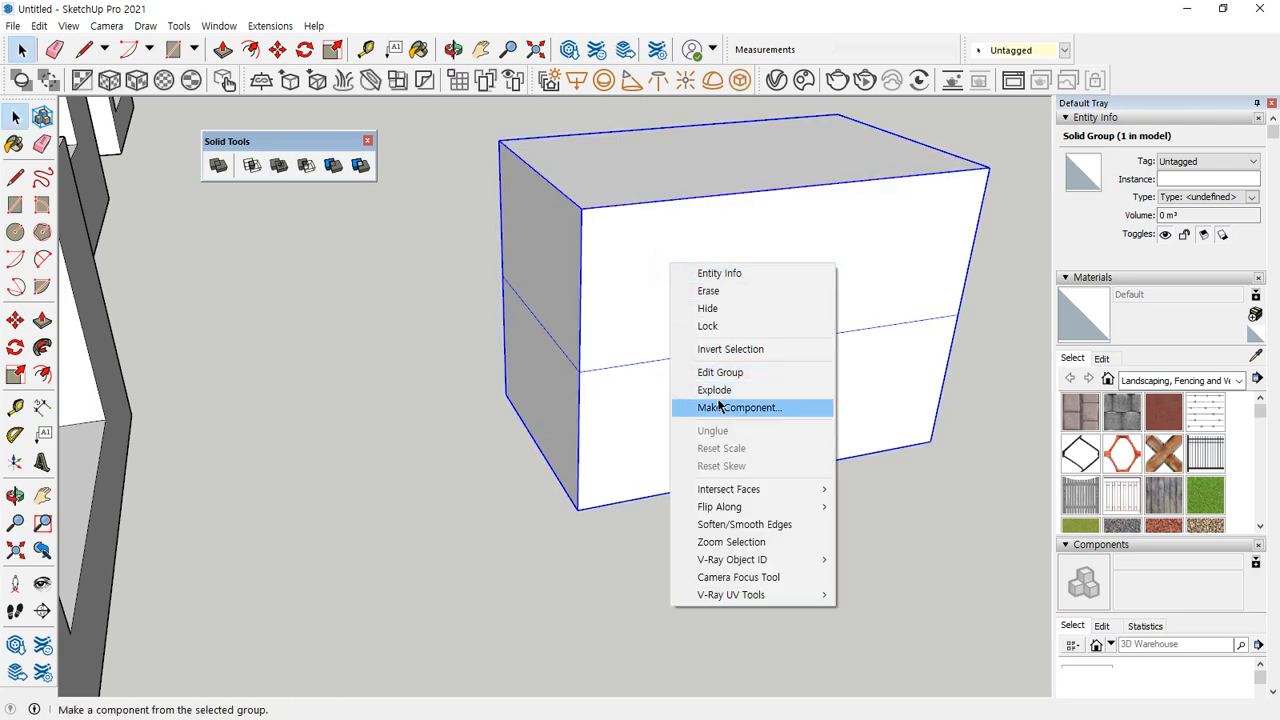
click(716, 391)
Check the exploded block's upper and lower front faces individually and test the Union tool on the ungrouped geometry.
click(471, 393)
click(734, 294)
click(727, 393)
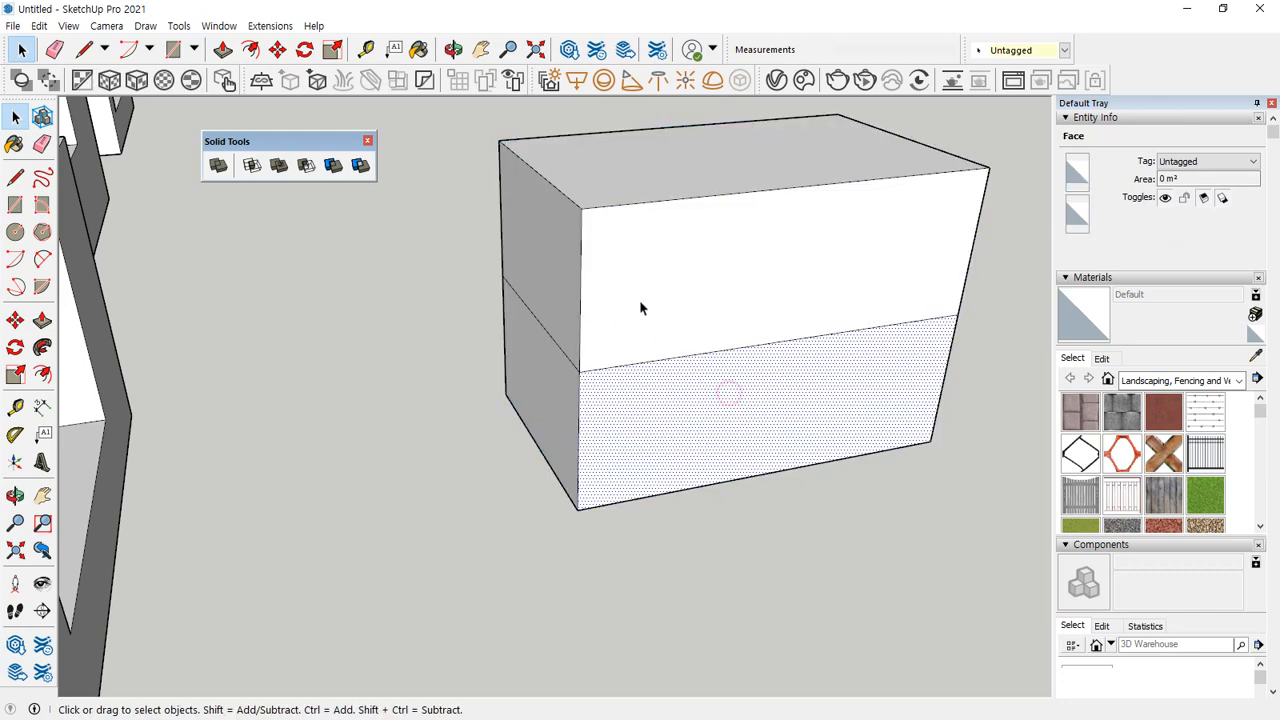
click(279, 165)
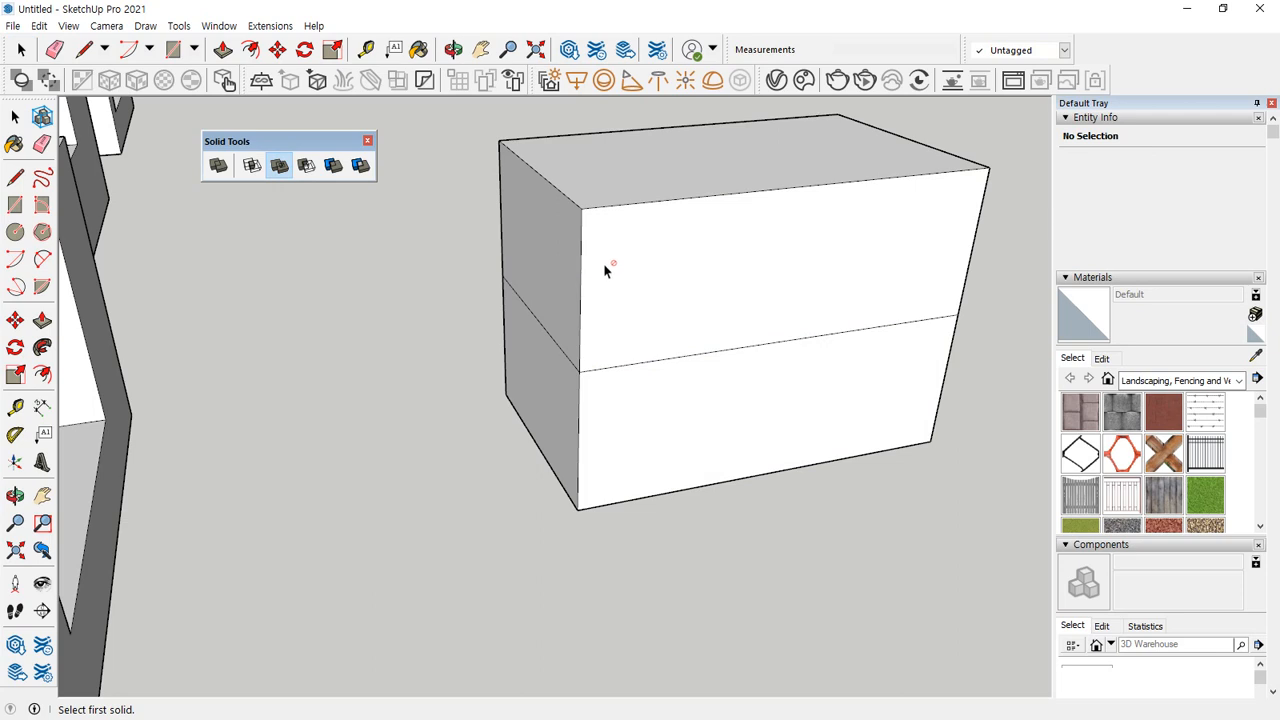
Draw a 10 mm vertical line down from the middle of the top edge on the notched box's large end face.
scroll(434, 301, down, 3)
scroll(434, 301, down, 2)
middle_drag(152, 346, 488, 369)
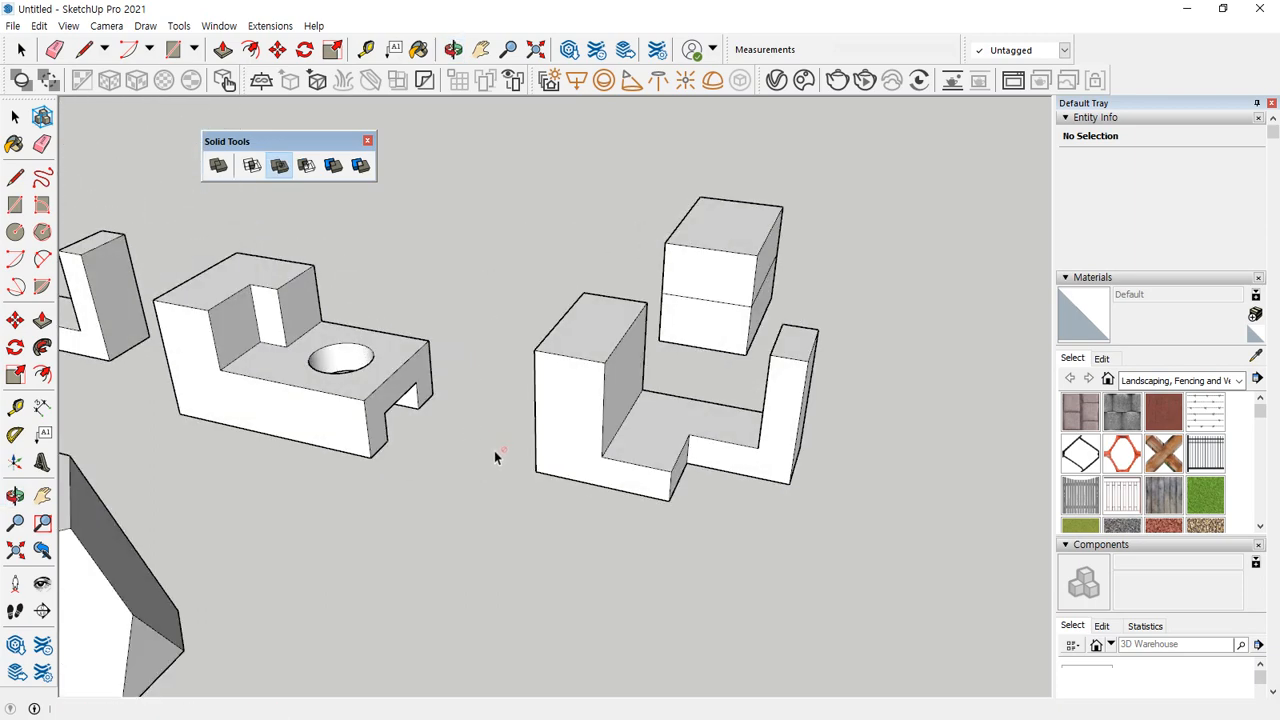
middle_drag(489, 452, 683, 277)
scroll(749, 343, up, 5)
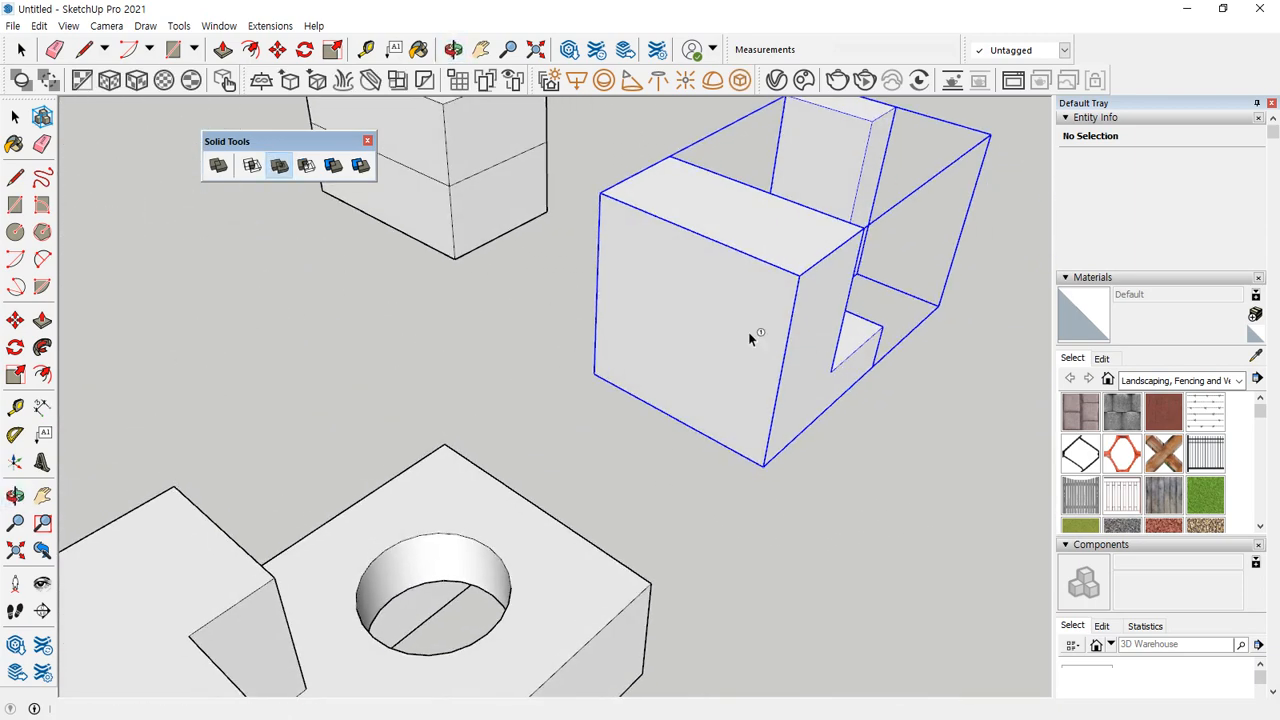
key(space)
click(703, 280)
key(l)
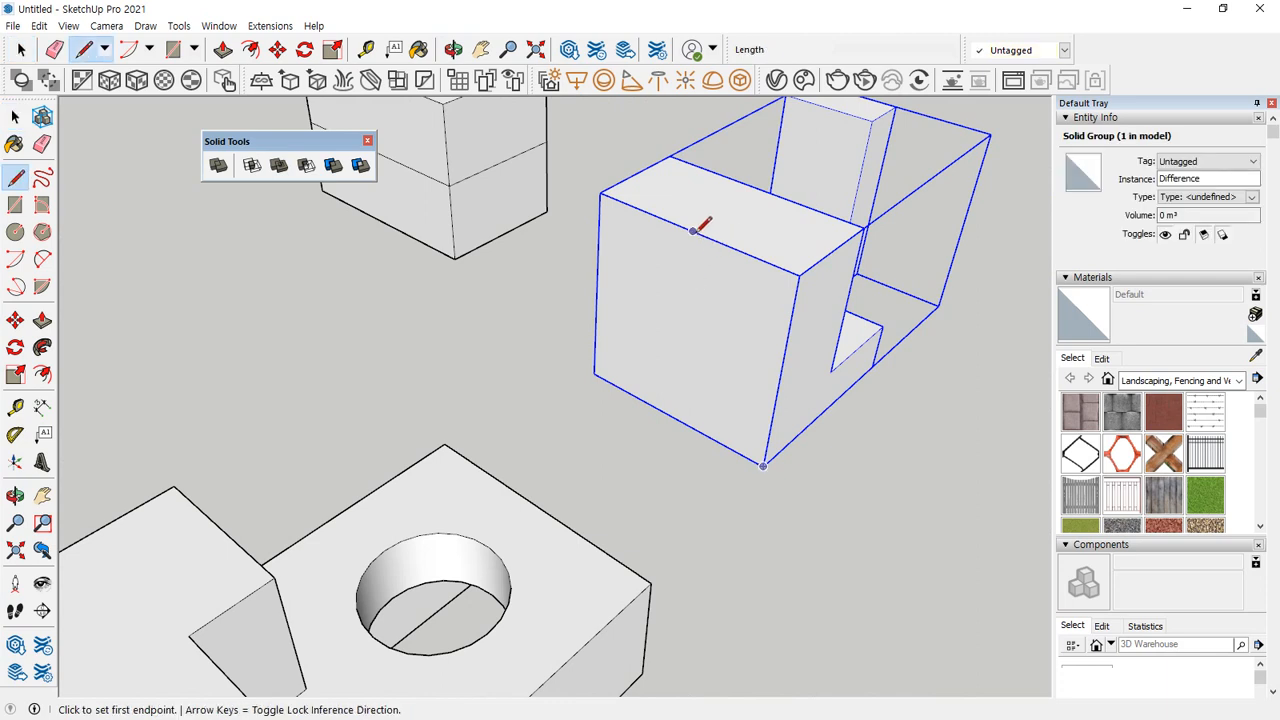
click(693, 231)
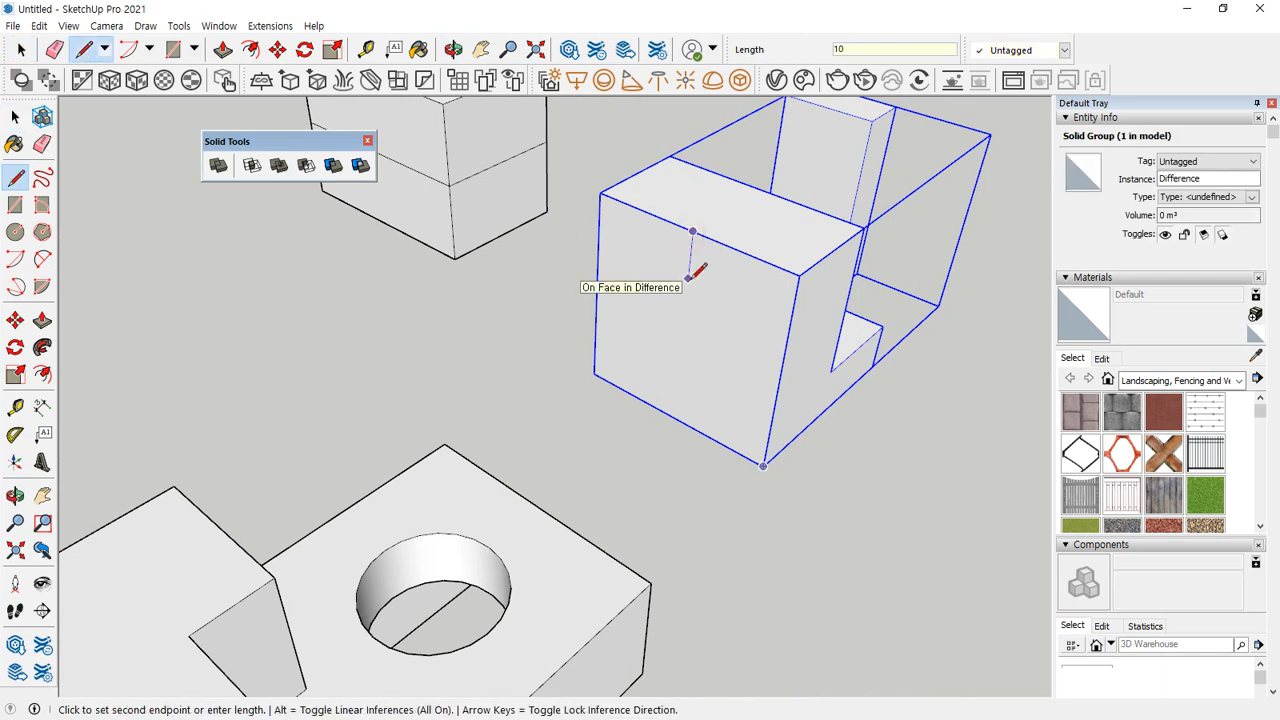
click(688, 278)
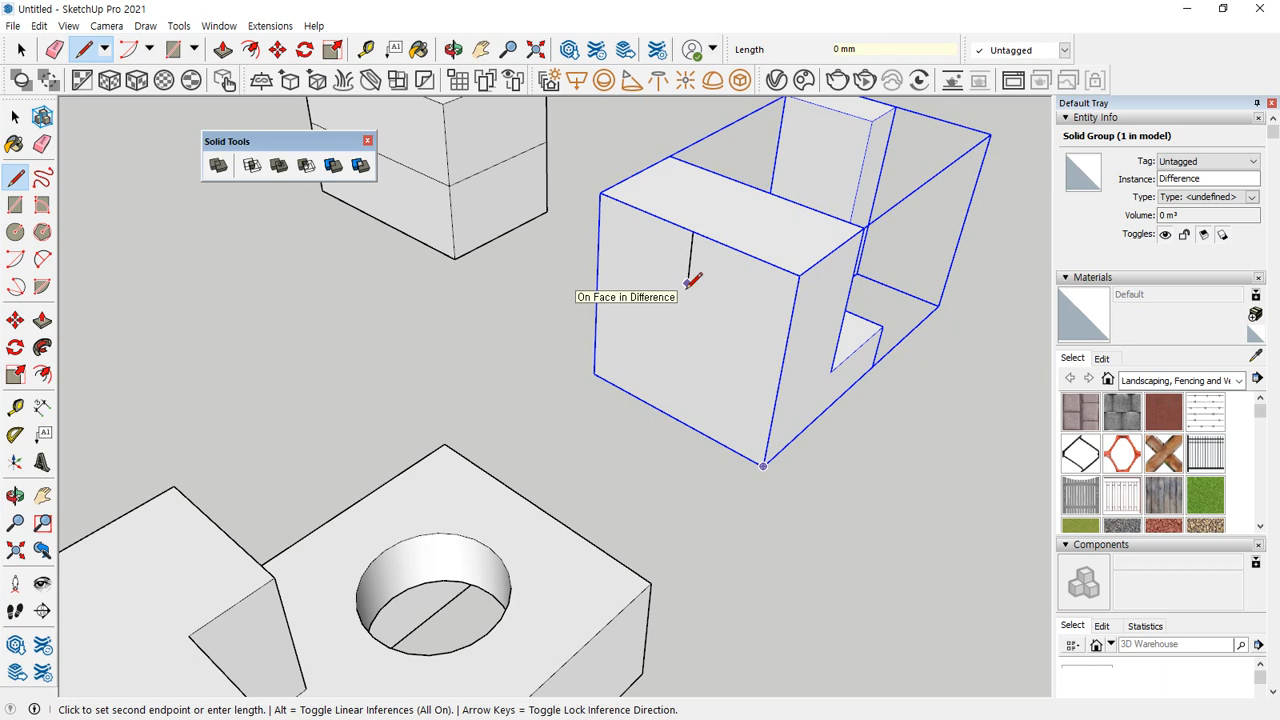
Draw a circle with a 10 mm radius on the end face, centred on the lower end of the vertical line.
key(c)
click(687, 282)
click(693, 232)
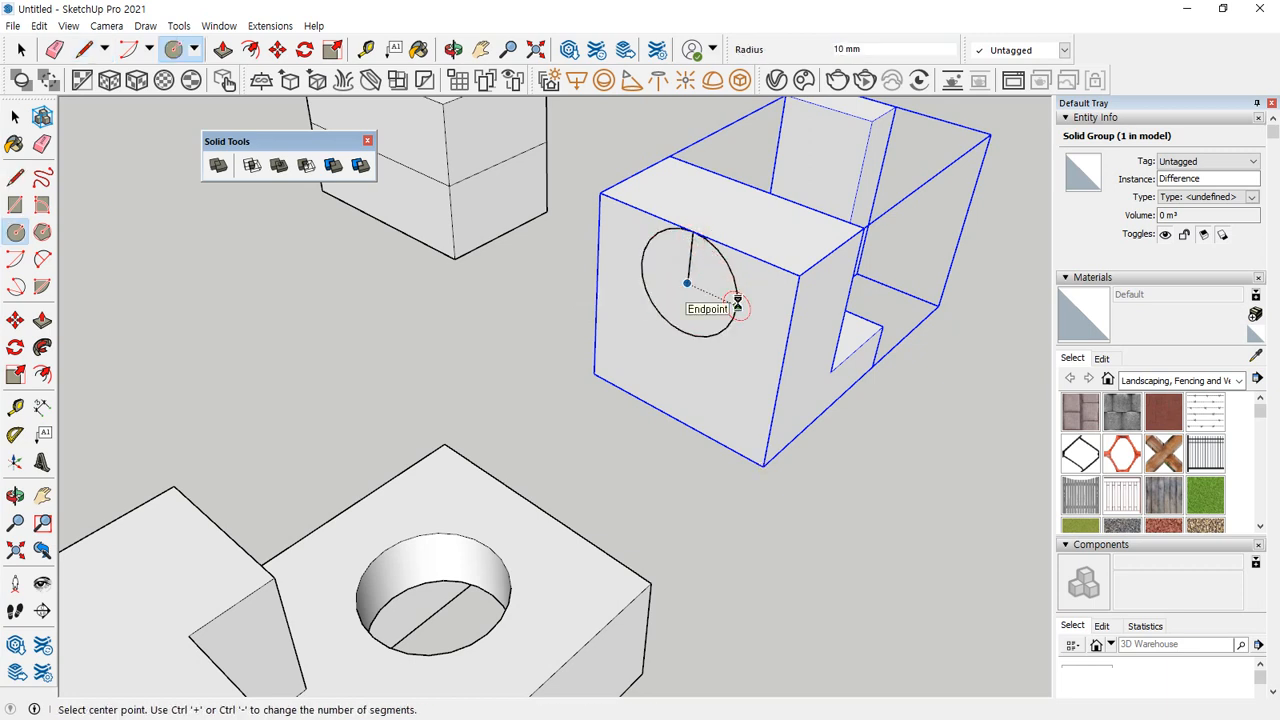
Draw 10 mm vertical lines from both sides of the circle up to the top edge and join their upper ends with a 20 mm line.
key(r)
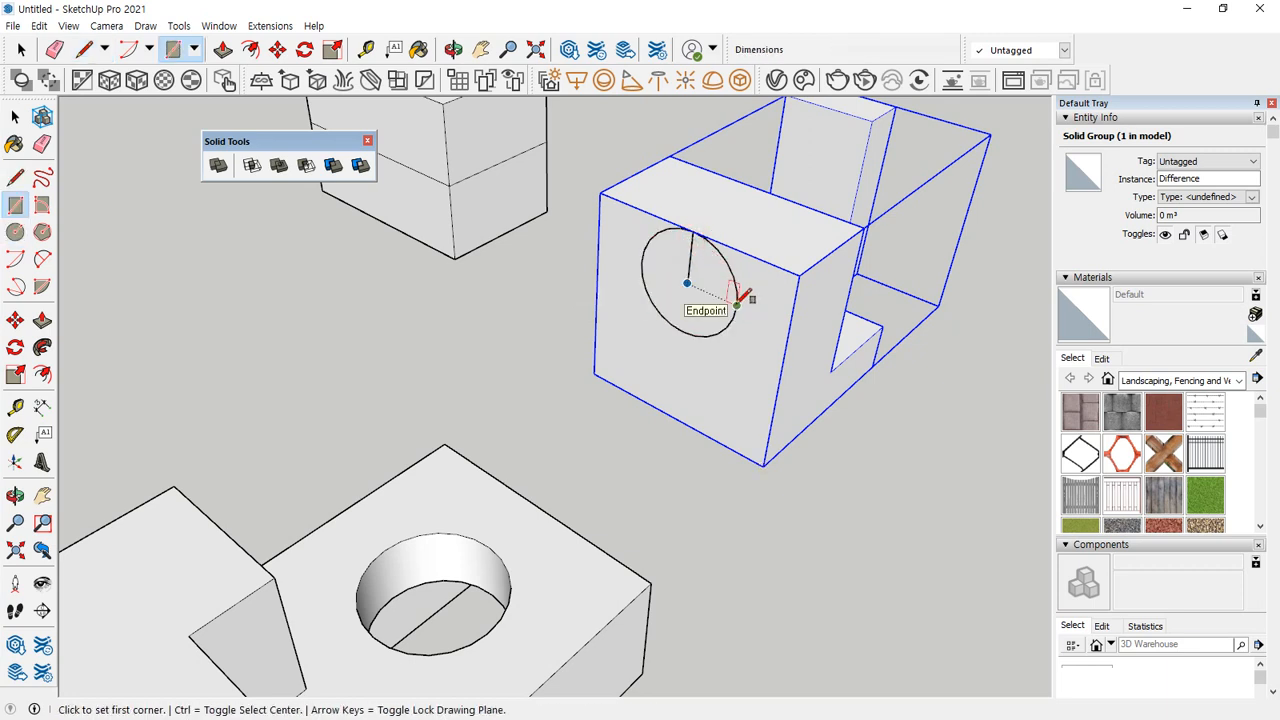
key(l)
click(737, 304)
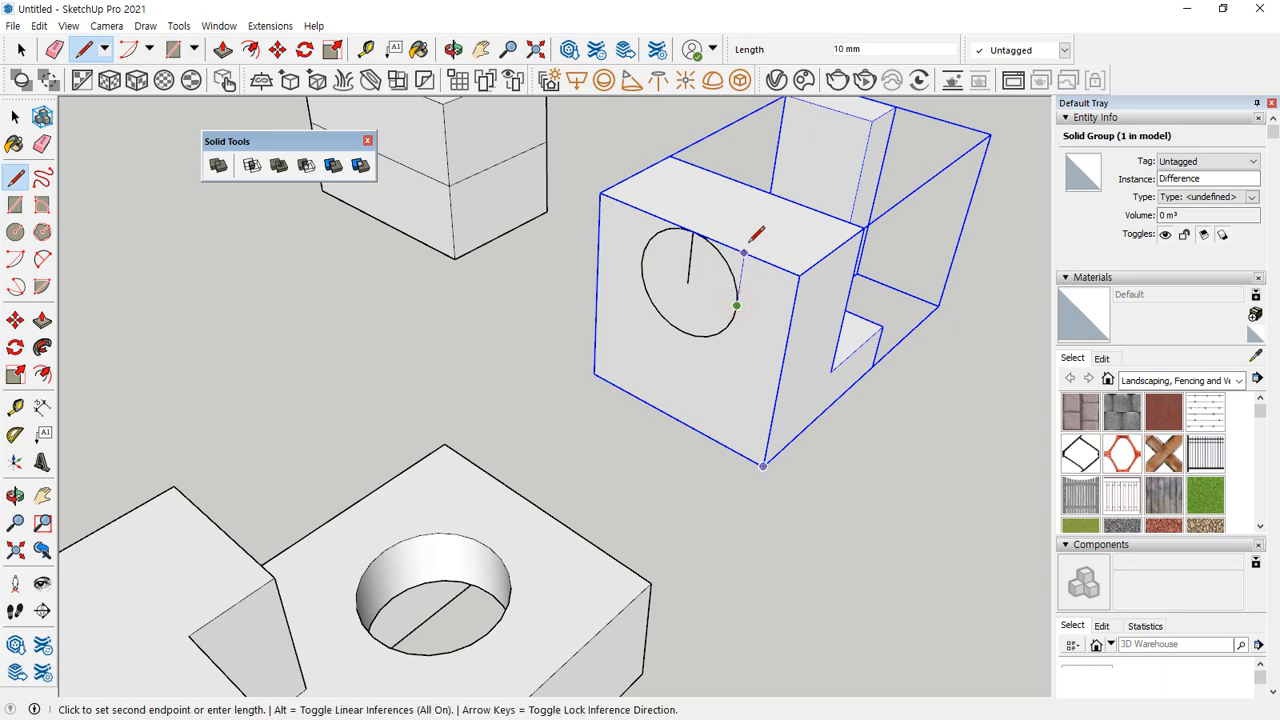
key(Escape)
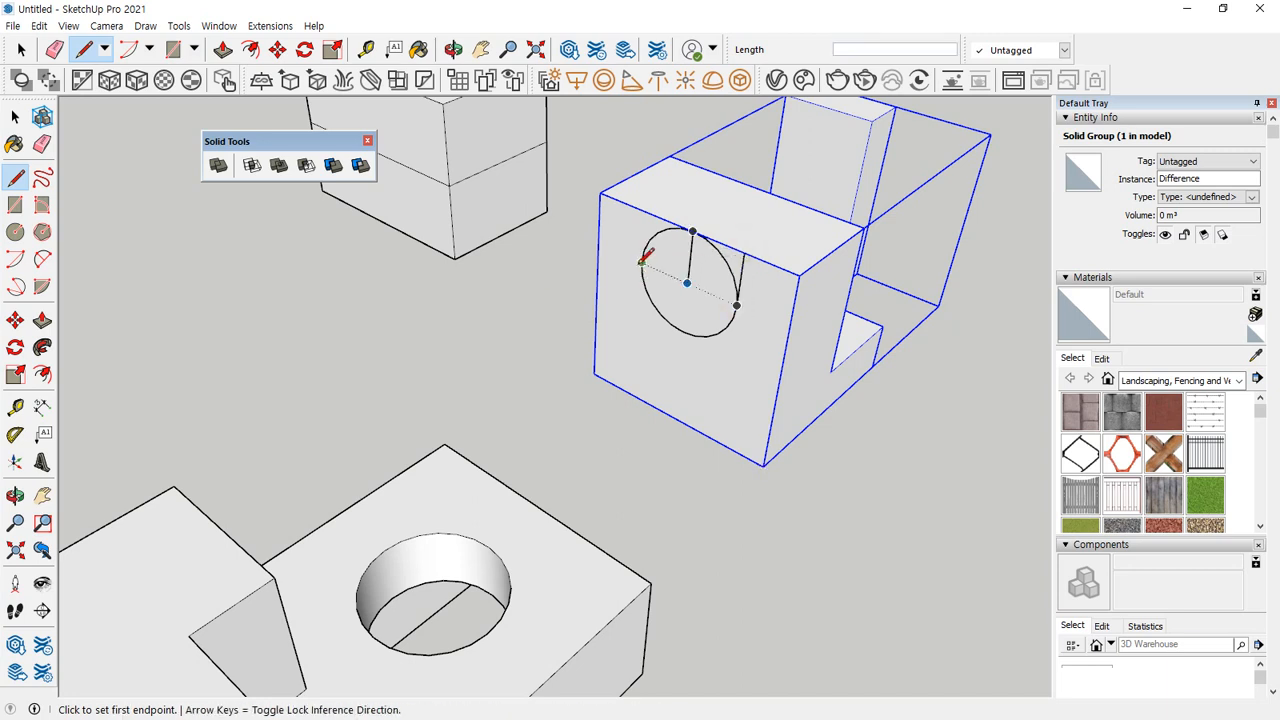
click(638, 265)
click(645, 212)
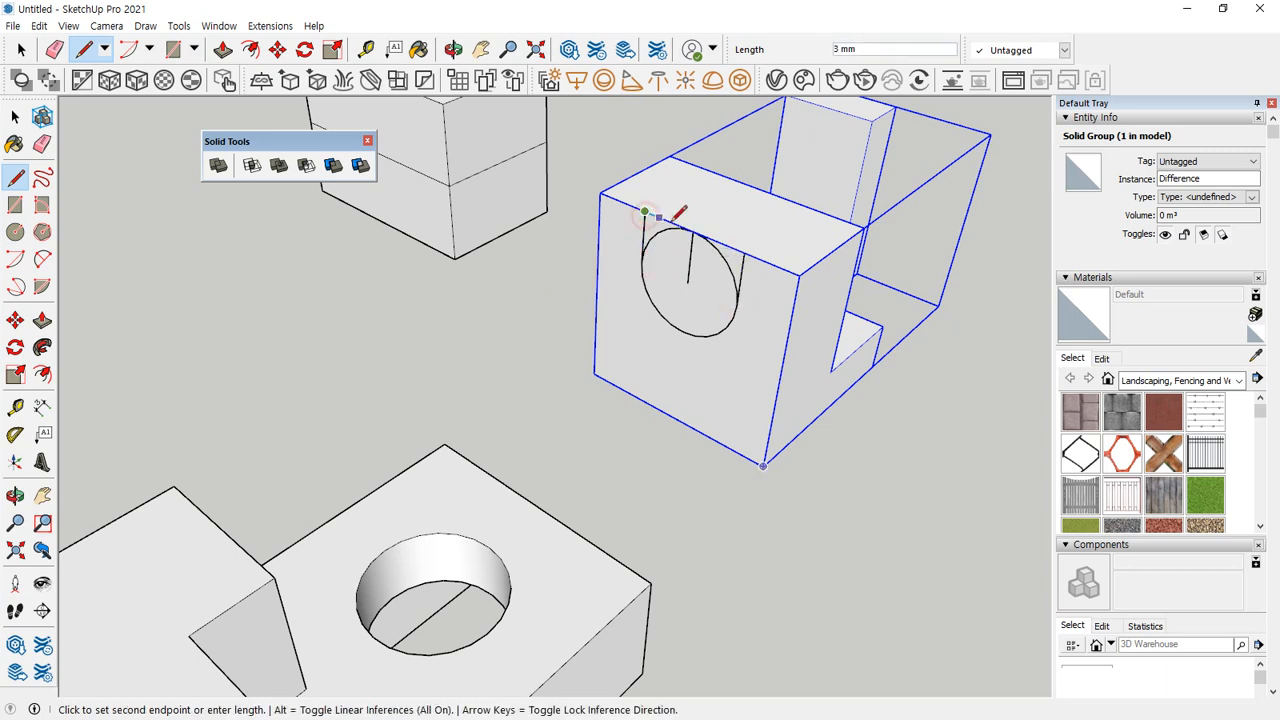
click(742, 251)
Erase the vertical centre line and the circle's upper arc, leaving a round-bottomed slot outline on the end face.
key(e)
click(690, 262)
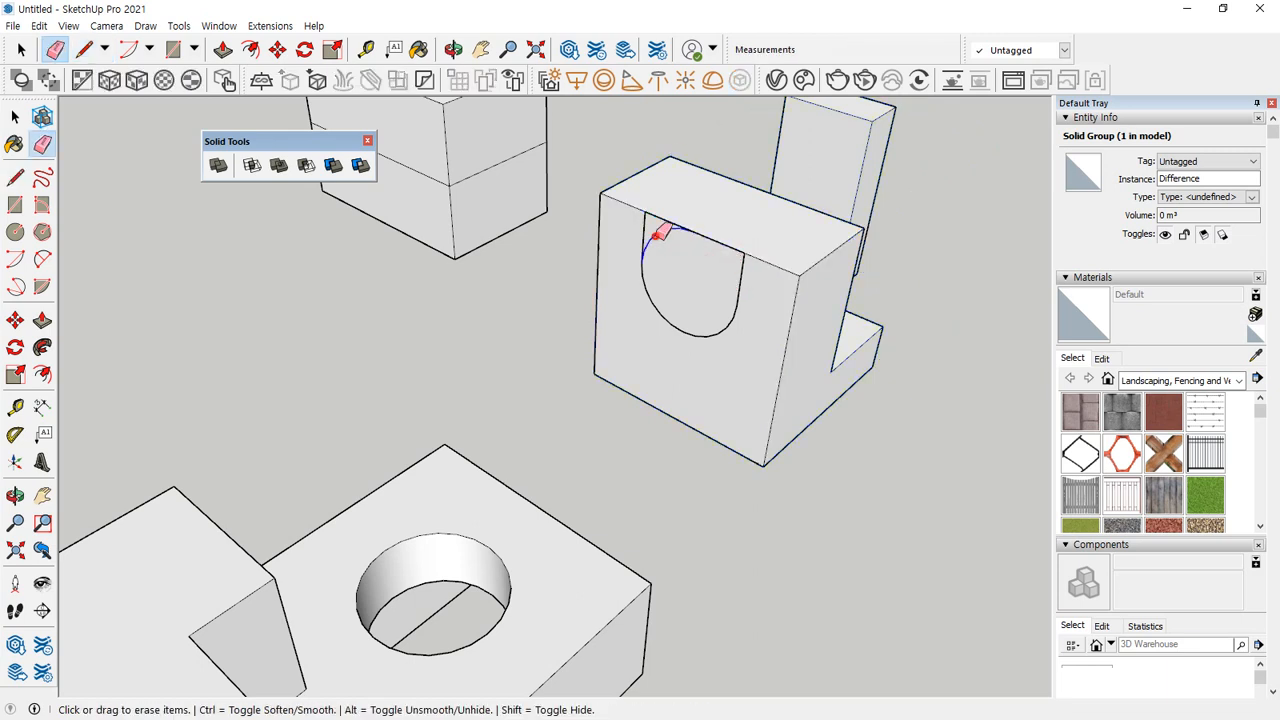
click(660, 234)
middle_drag(733, 303, 677, 297)
key(space)
Extrude the slot profile 28 mm through the notched box's end wall with Push/Pull.
key(p)
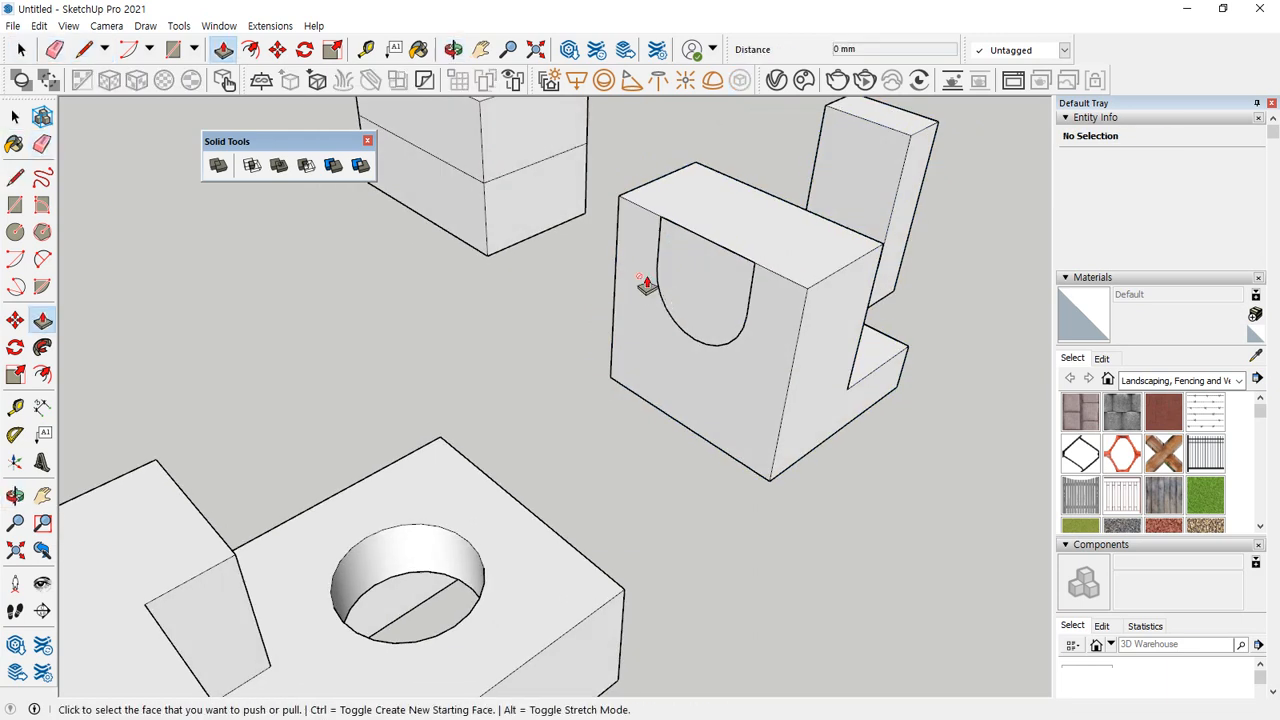
click(708, 268)
click(799, 225)
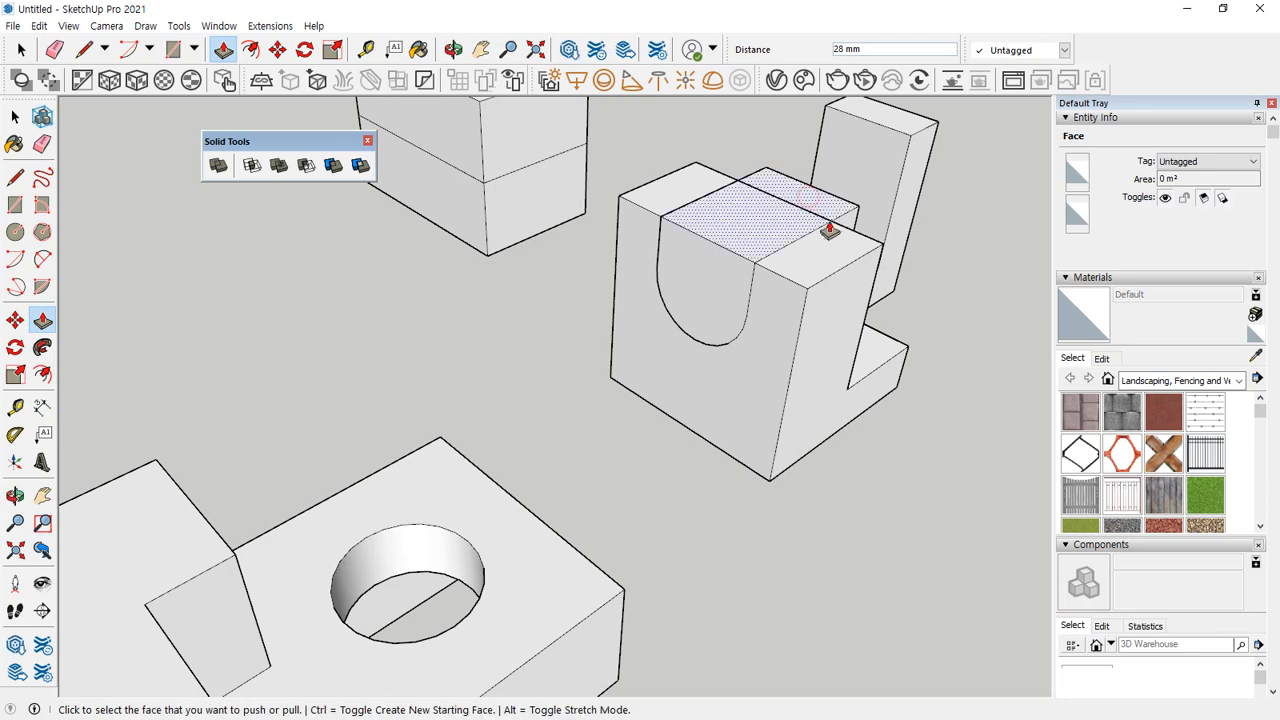
middle_drag(877, 221, 871, 277)
Make the extruded slot body, including all its connected faces and edges, into a group.
key(space)
double_click(898, 265)
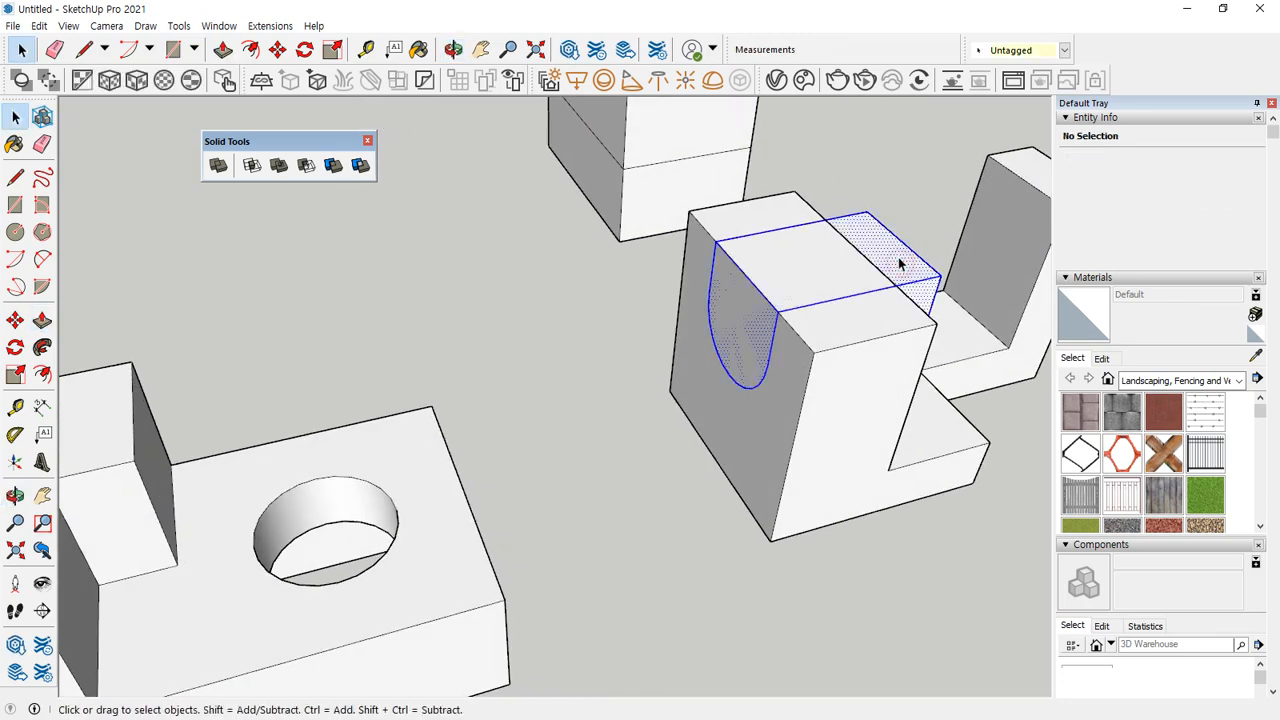
right_click(900, 262)
click(945, 396)
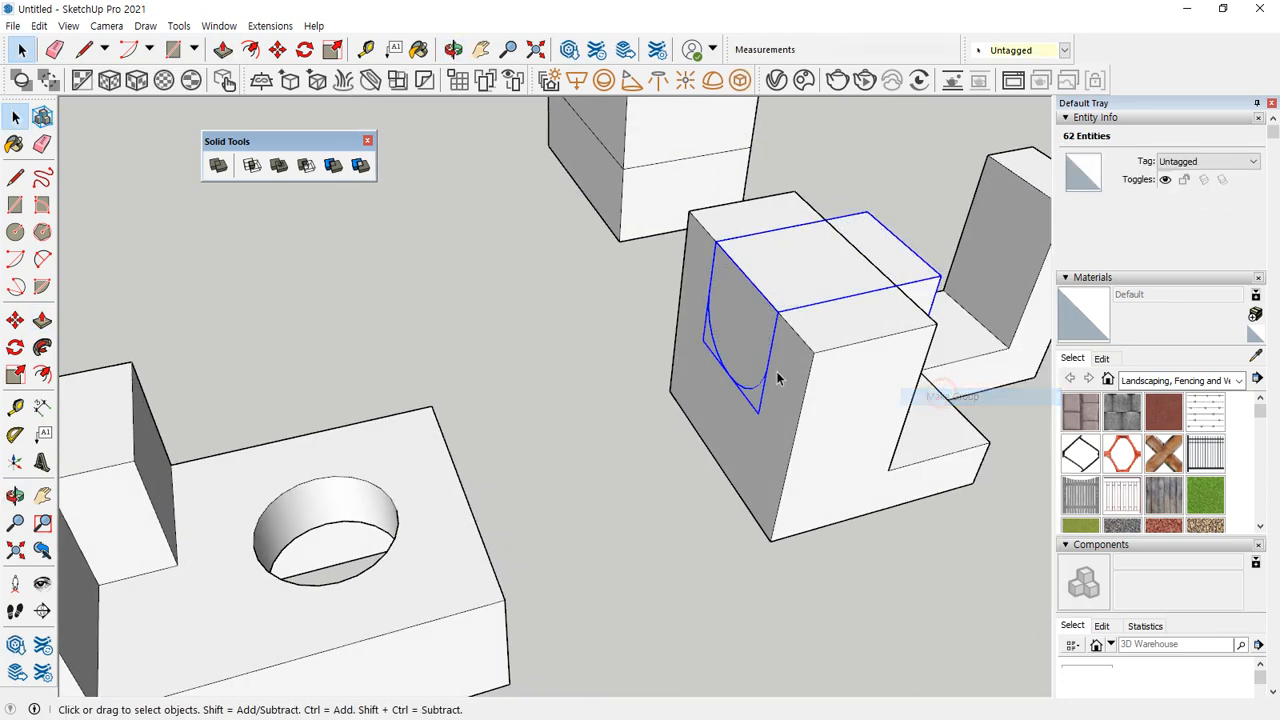
click(312, 294)
middle_drag(312, 294, 358, 310)
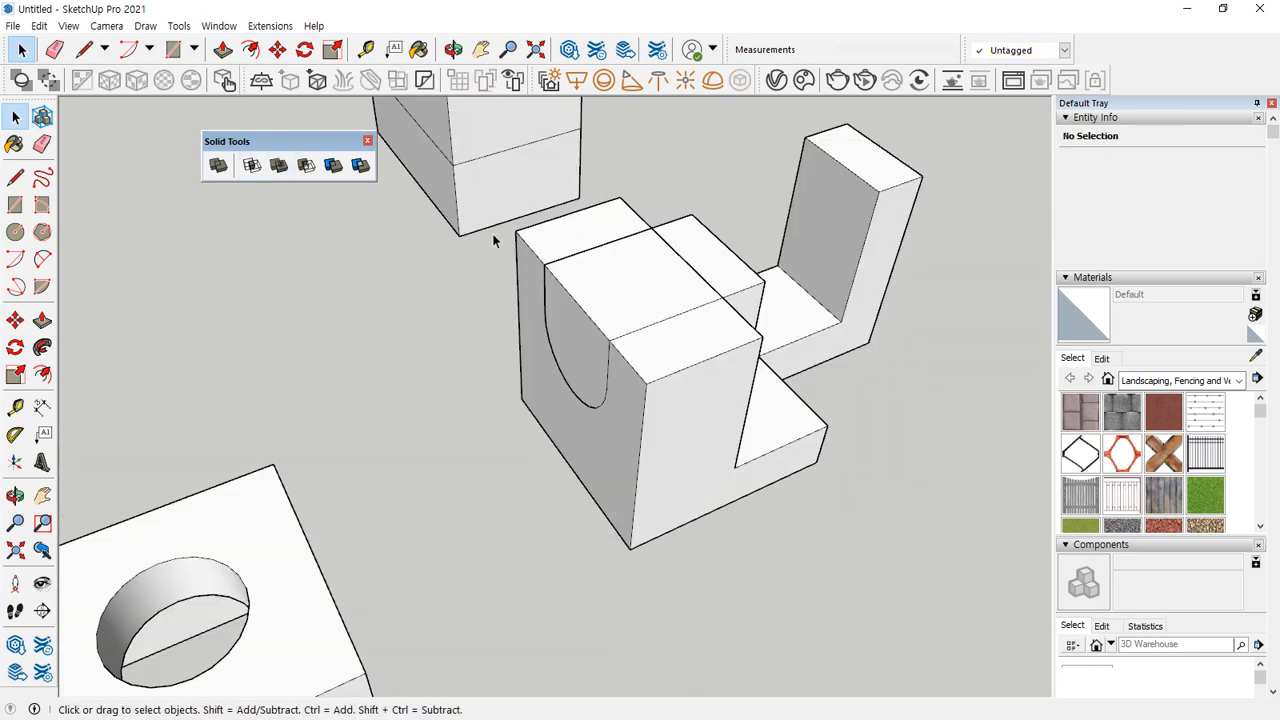
Subtract the slot body from the notched box with the Subtract solid tool and inspect the cut from other sides.
click(305, 166)
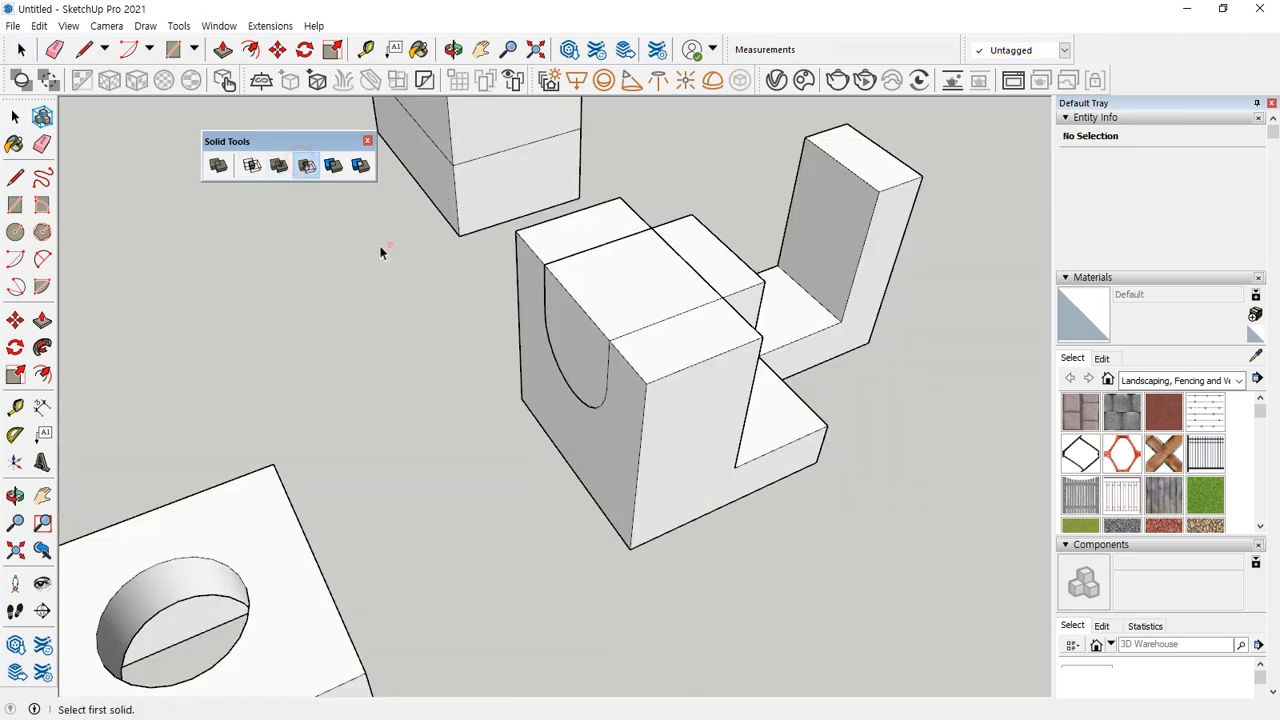
click(702, 244)
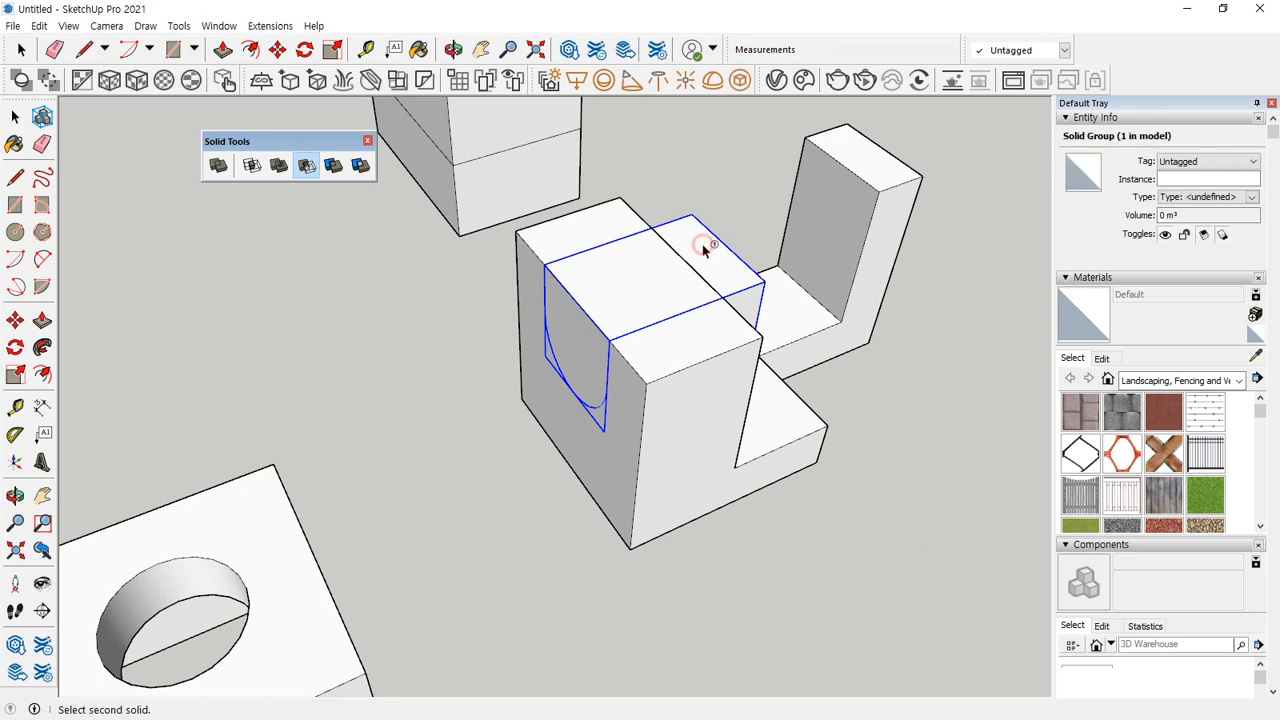
click(659, 357)
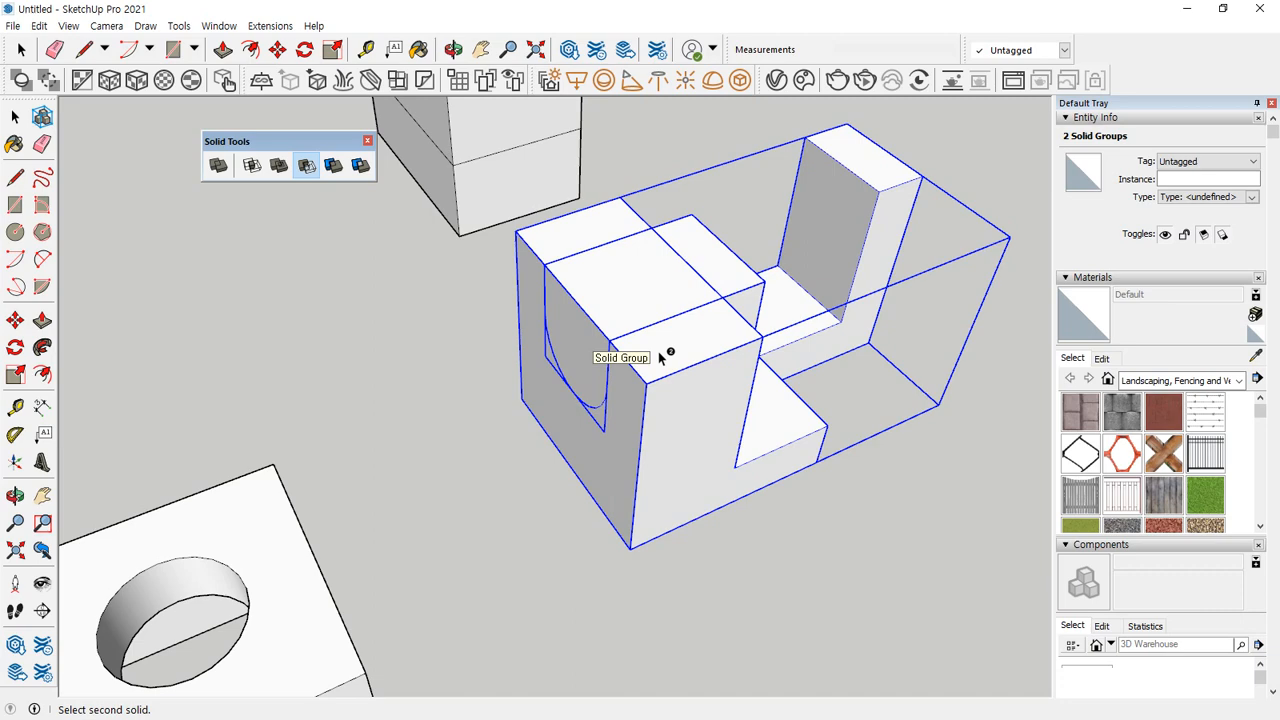
click(658, 351)
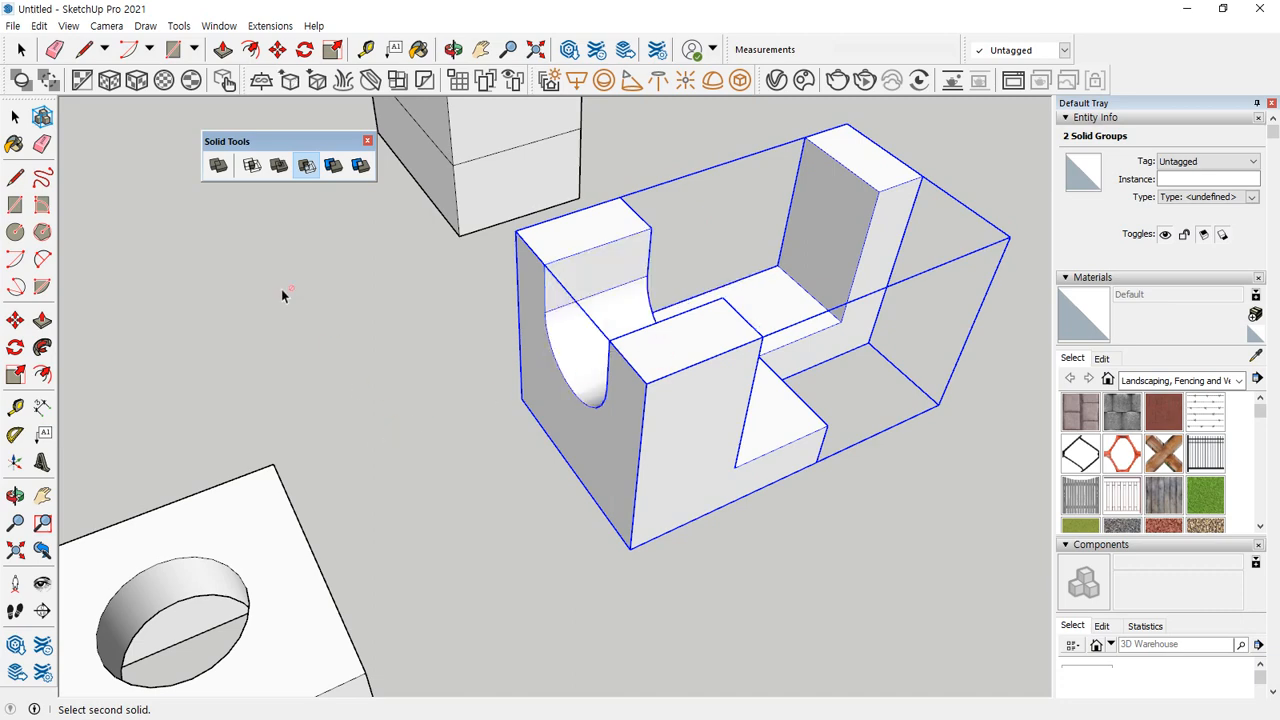
click(16, 120)
click(364, 414)
middle_drag(725, 453, 257, 354)
scroll(370, 356, down, 3)
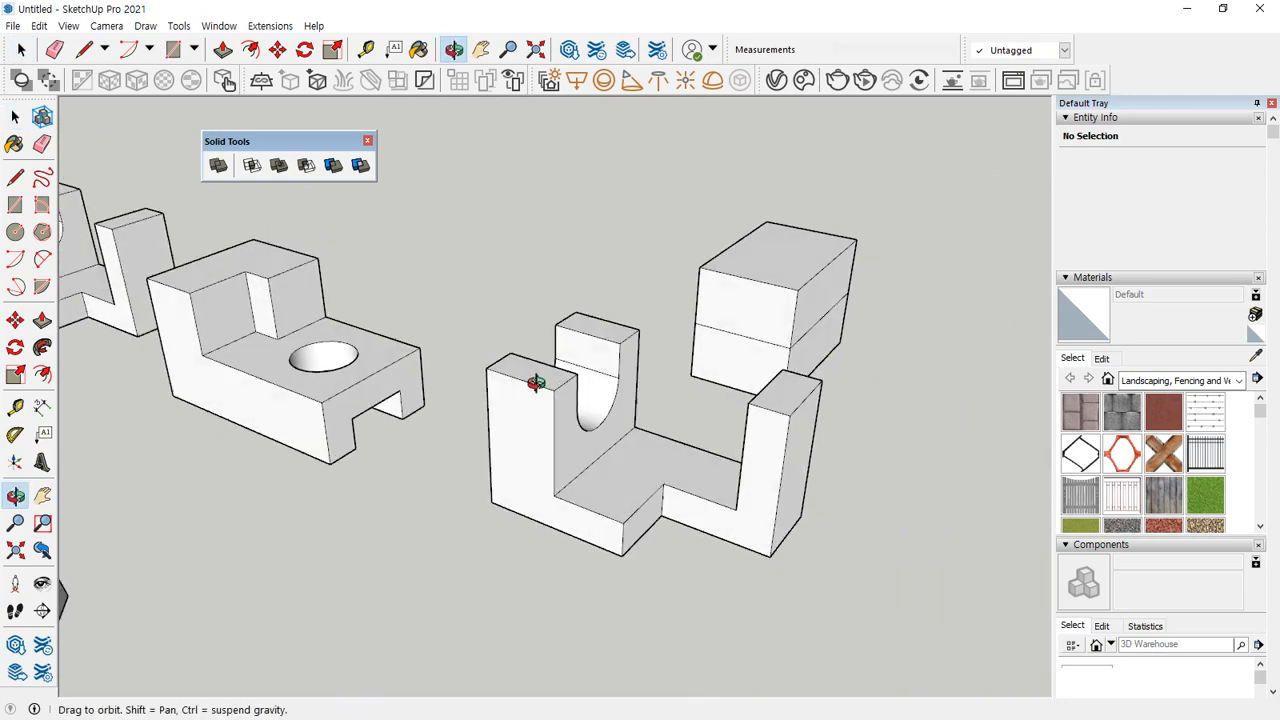